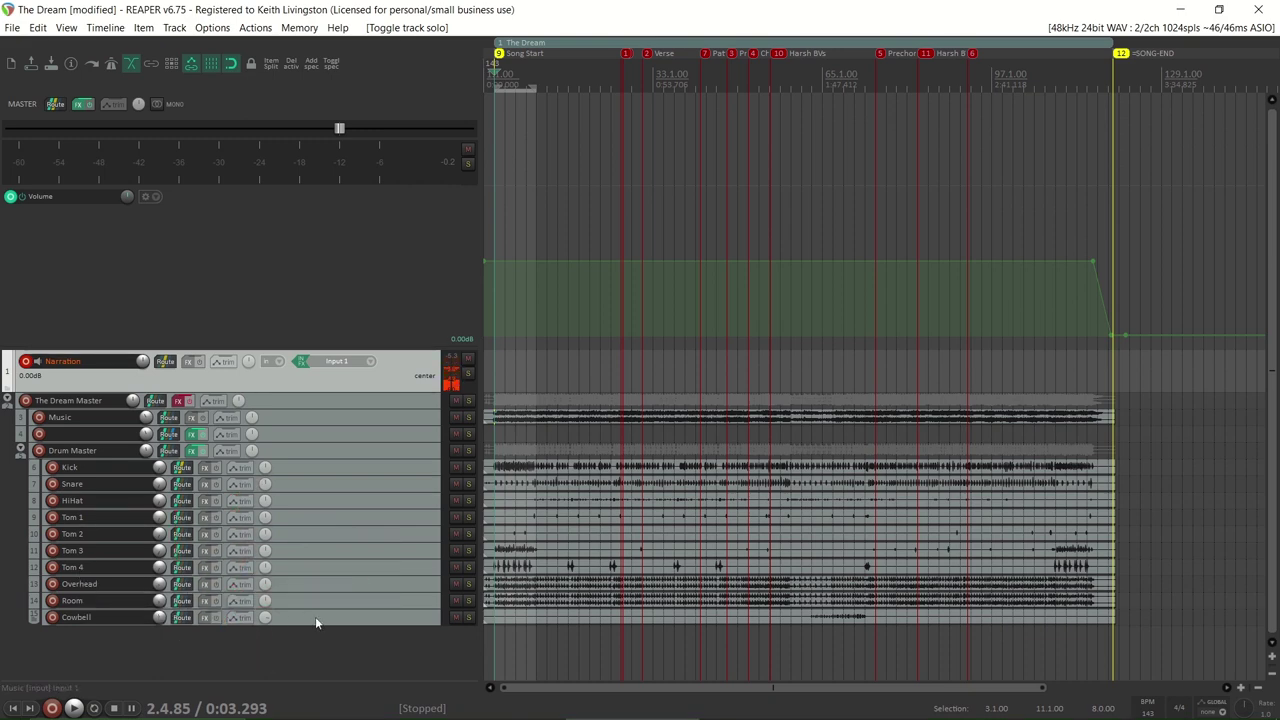
# Step: Solo the Kick track, adjust its volume while the song plays, and unsolo it with playback stopped
pyautogui.scroll(4, 616, 478)
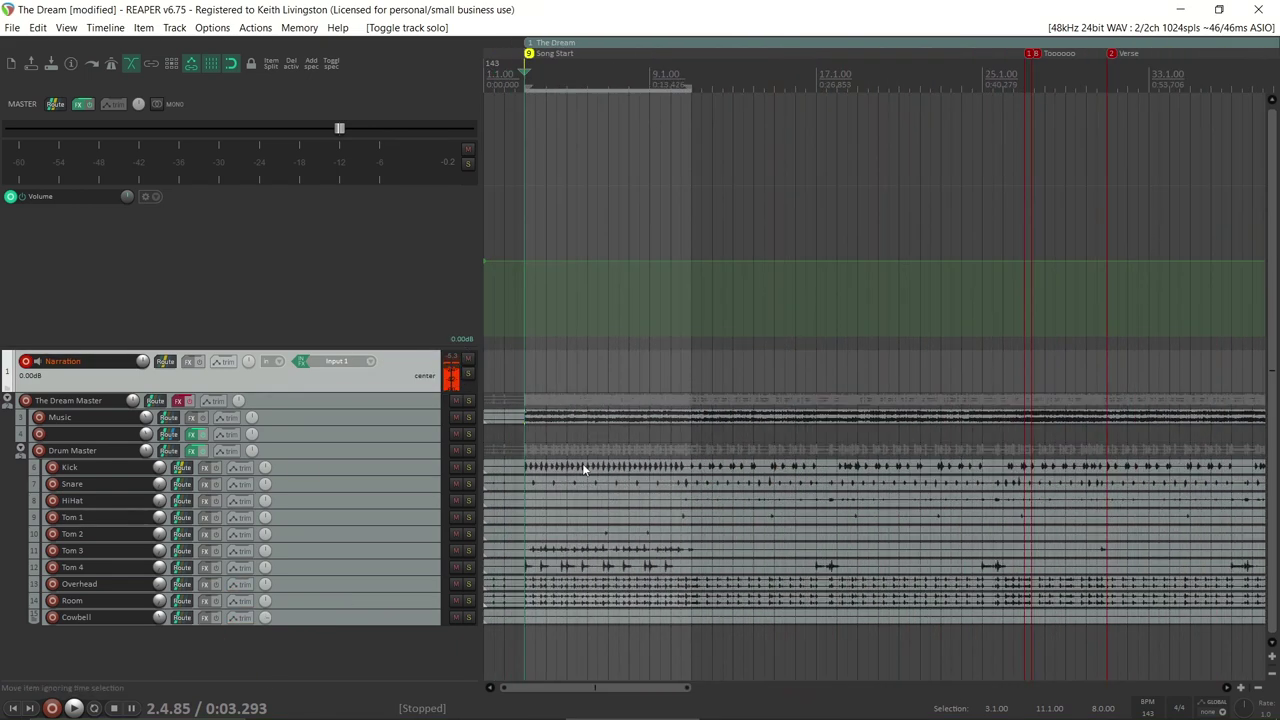
pyautogui.click(469, 467)
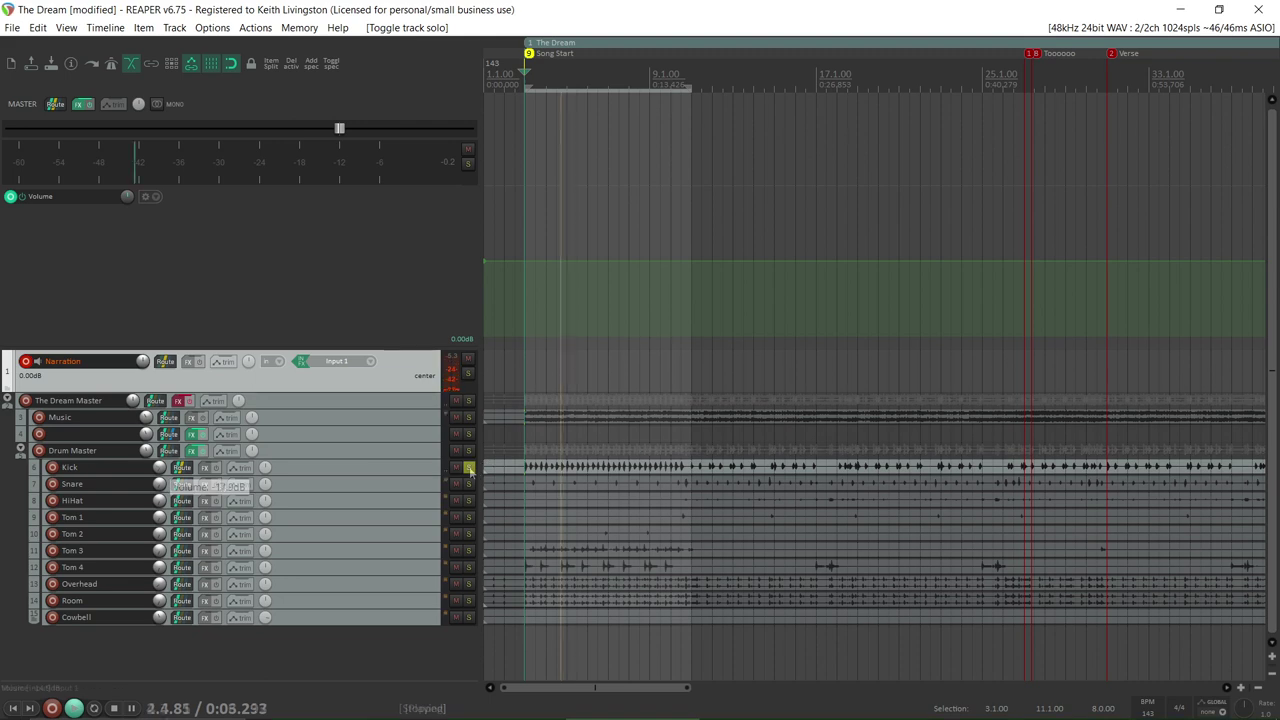
pyautogui.press('space')
pyautogui.scroll(-1, 160, 473)
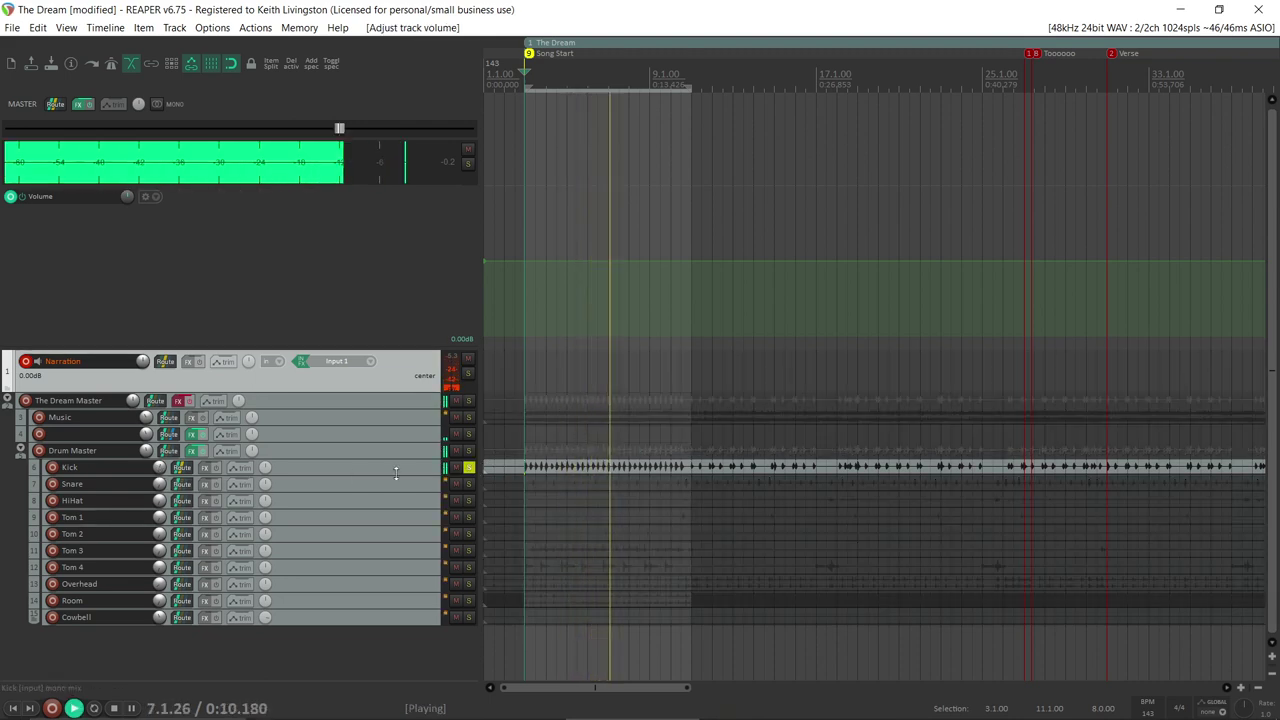
pyautogui.click(469, 467)
pyautogui.press('space')
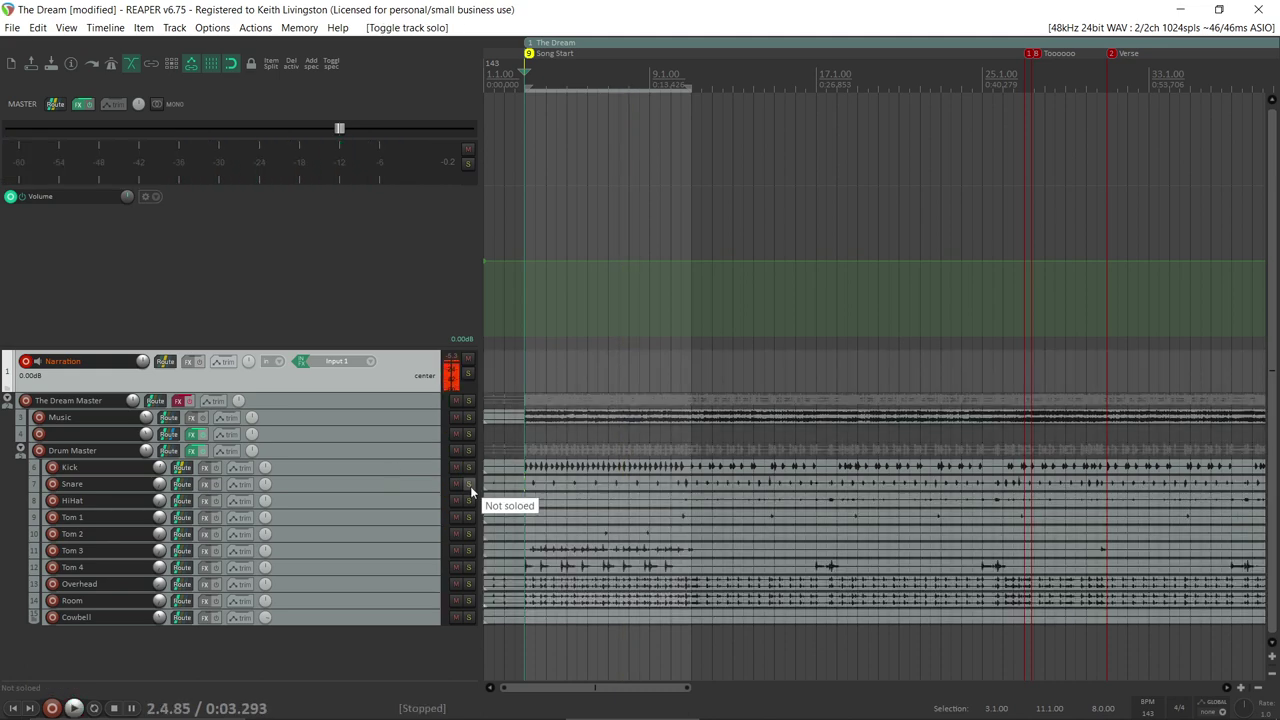
# Step: Solo the Snare track and adjust its volume while the song plays
pyautogui.click(469, 484)
pyautogui.press('space')
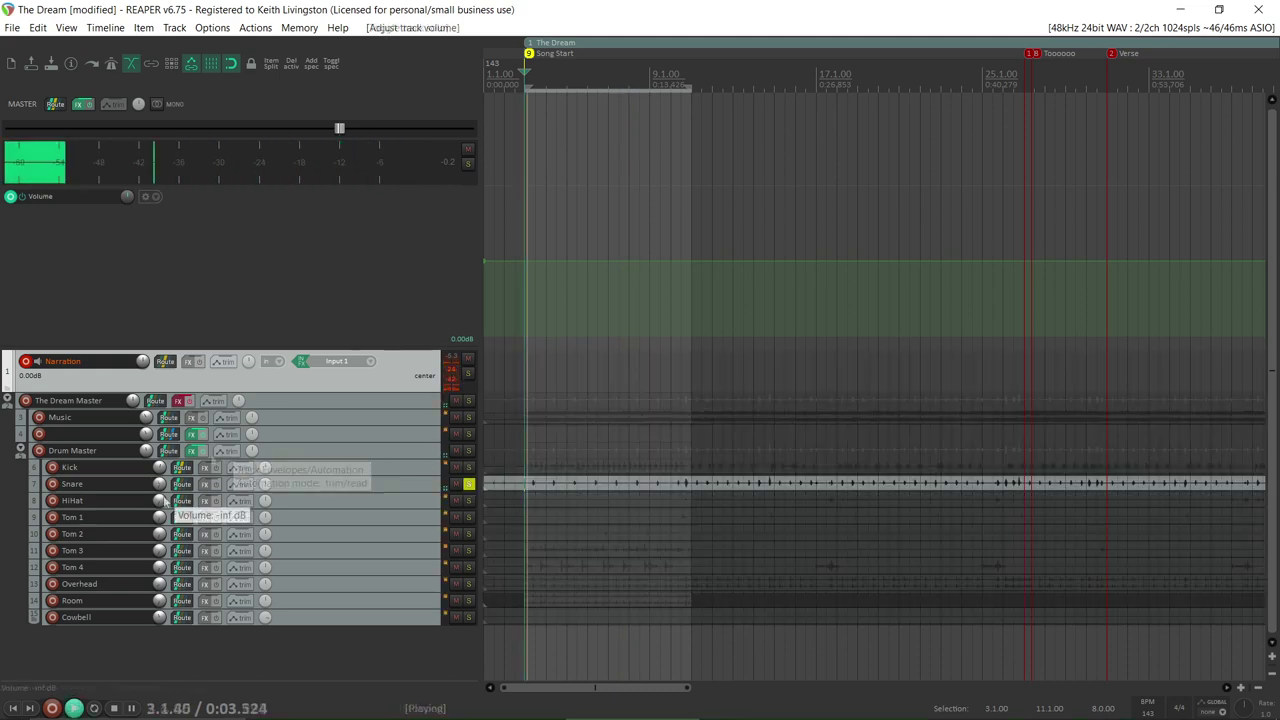
pyautogui.moveTo(165, 500); pyautogui.dragTo(165, 483)
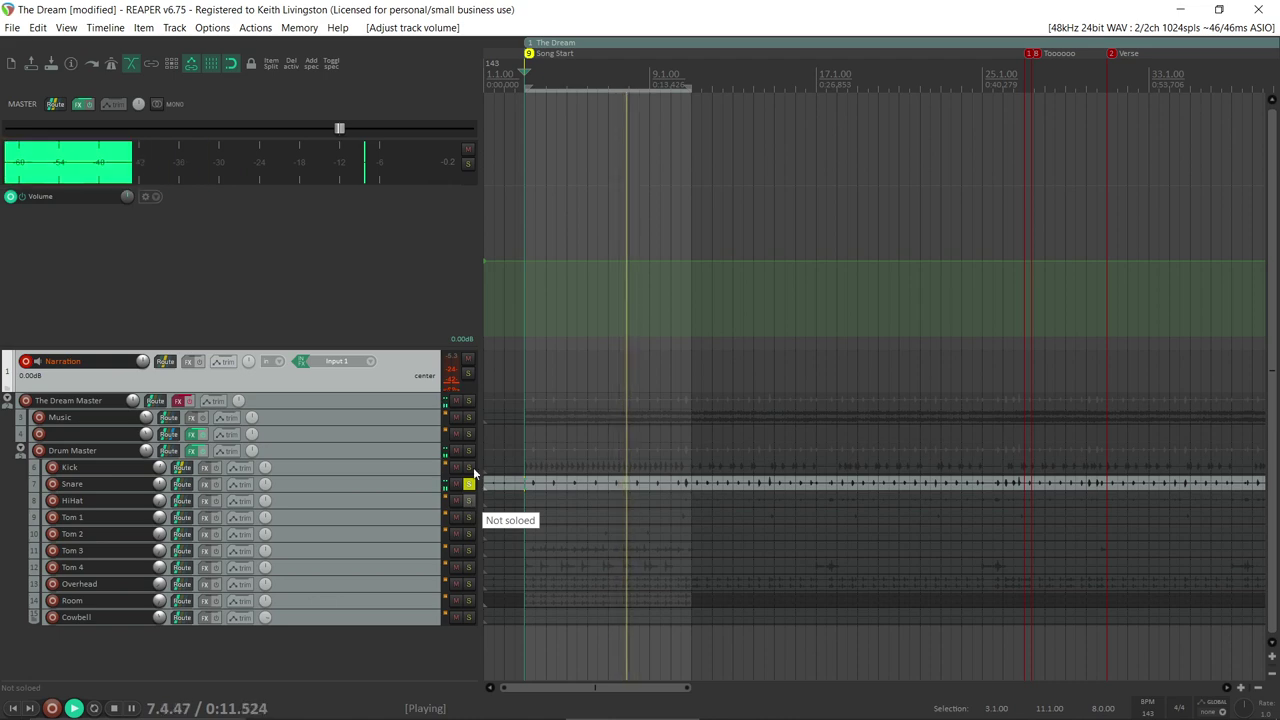
# Step: Solo the Narration and HiHat tracks and raise the HiHat's volume against the playing snare
pyautogui.click(468, 373)
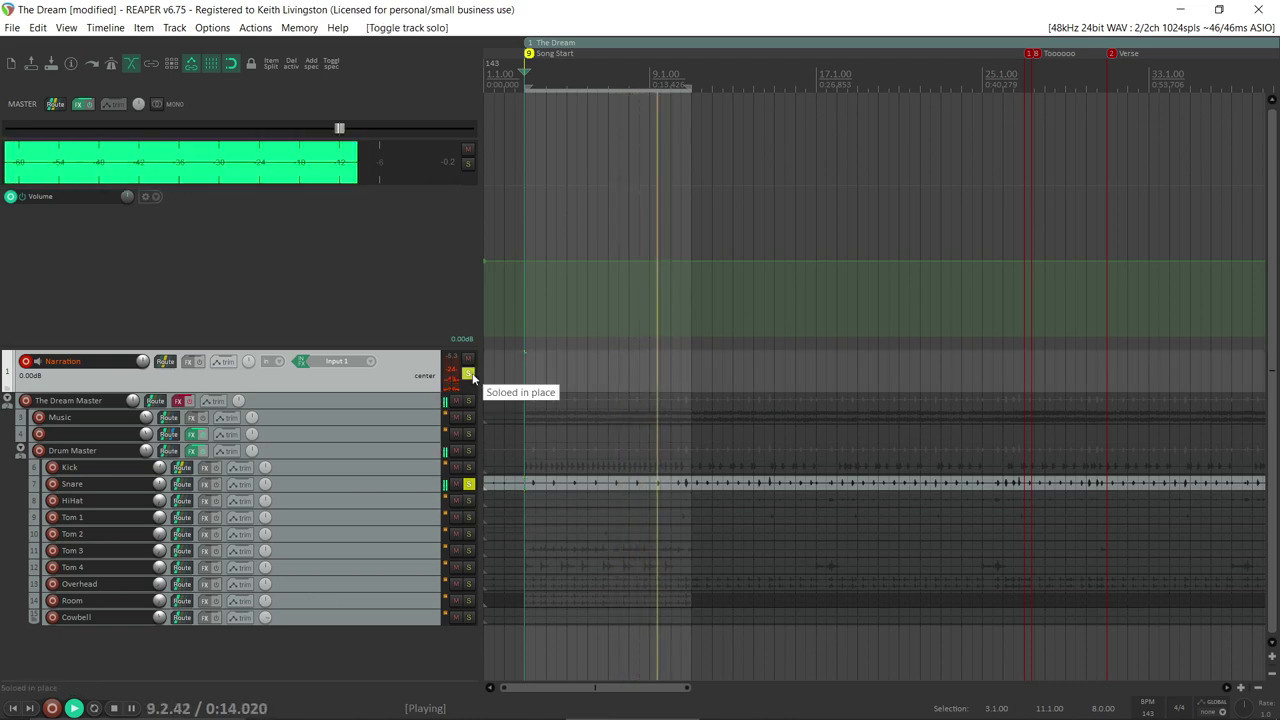
pyautogui.click(468, 500)
pyautogui.moveTo(157, 508); pyautogui.dragTo(157, 440)
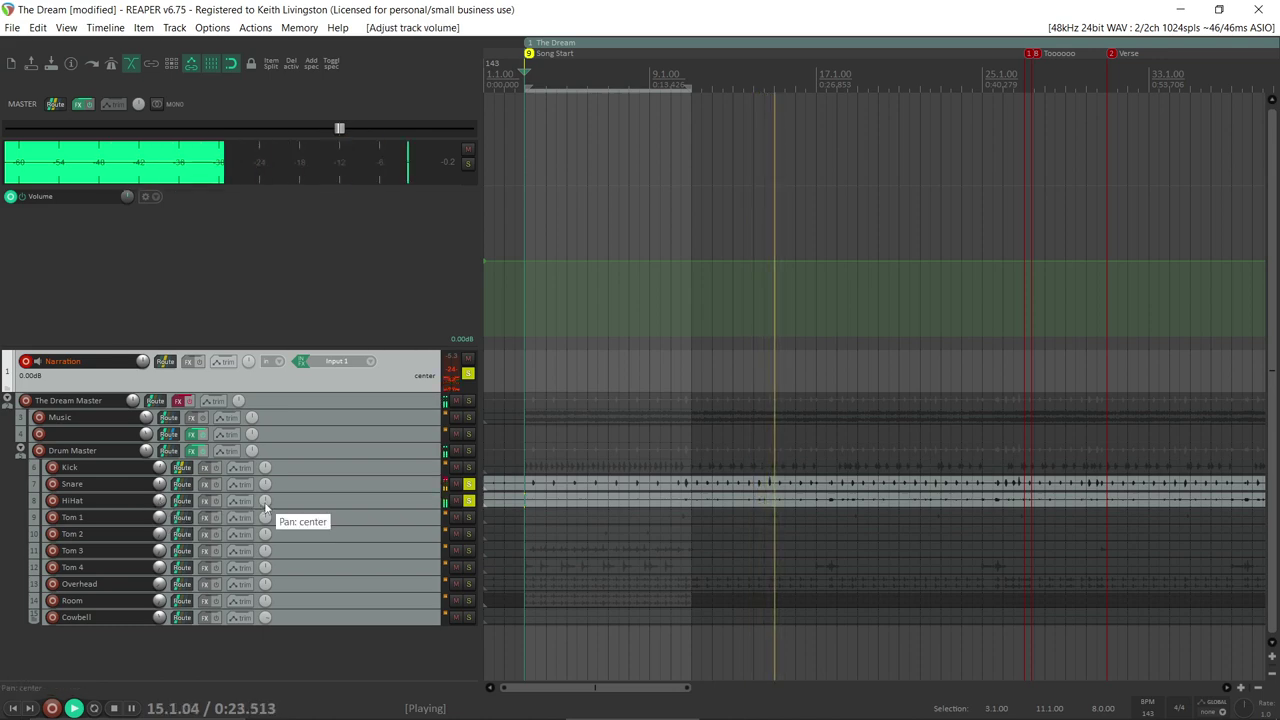
# Step: Pan the HiHat track off center, stop playback and unsolo the Snare and HiHat tracks
pyautogui.moveTo(265, 517)
pyautogui.mouseDown()
pyautogui.moveTo(265, 535)
pyautogui.moveTo(265, 508)
pyautogui.mouseUp()
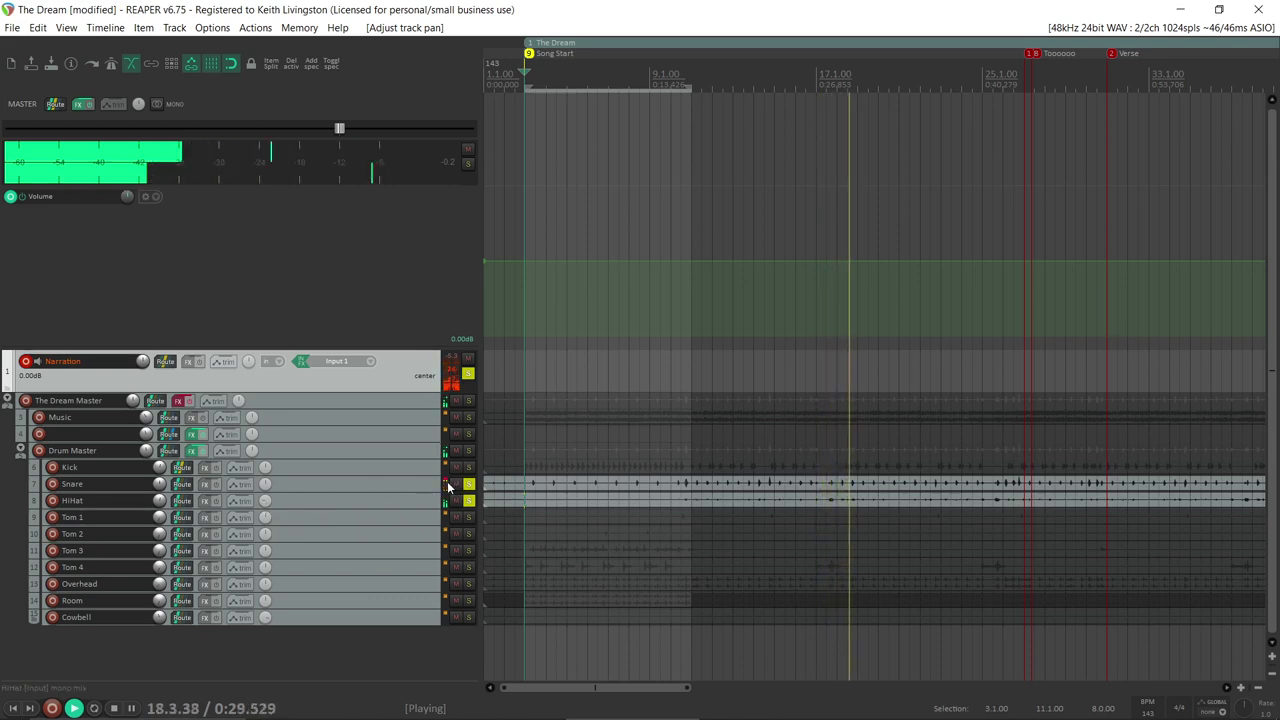
pyautogui.press('space')
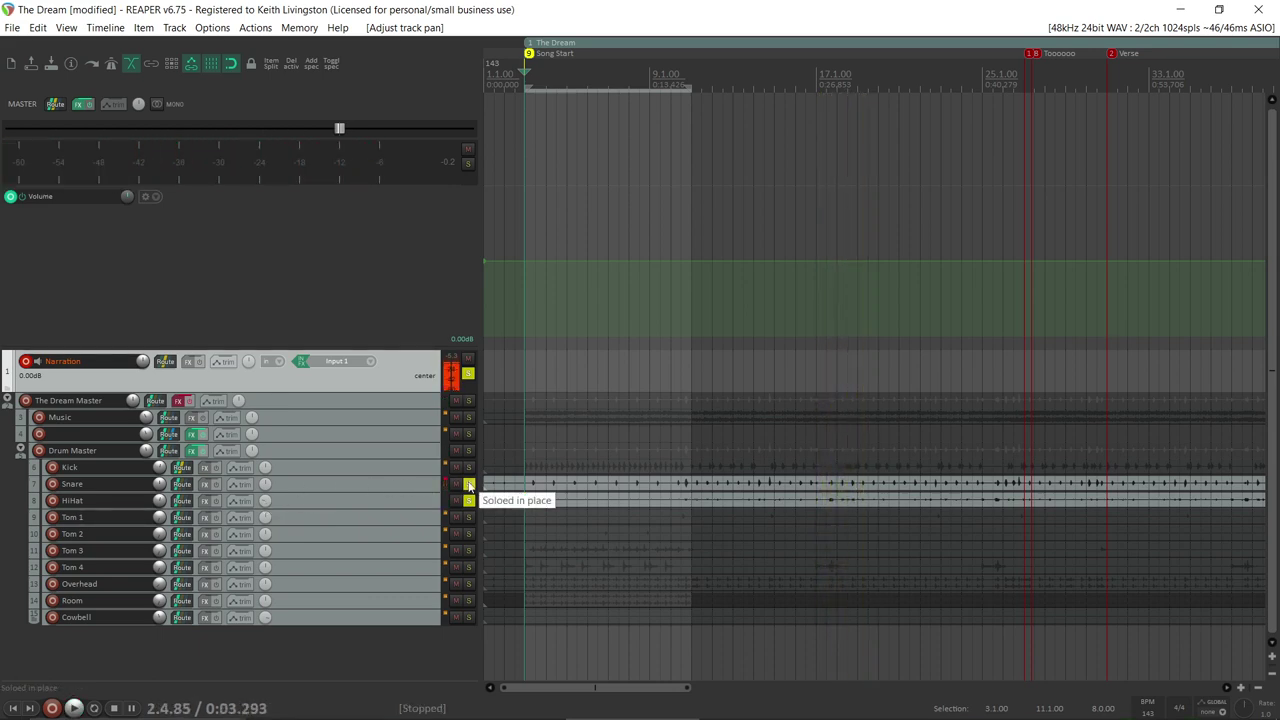
pyautogui.click(468, 484)
pyautogui.click(468, 500)
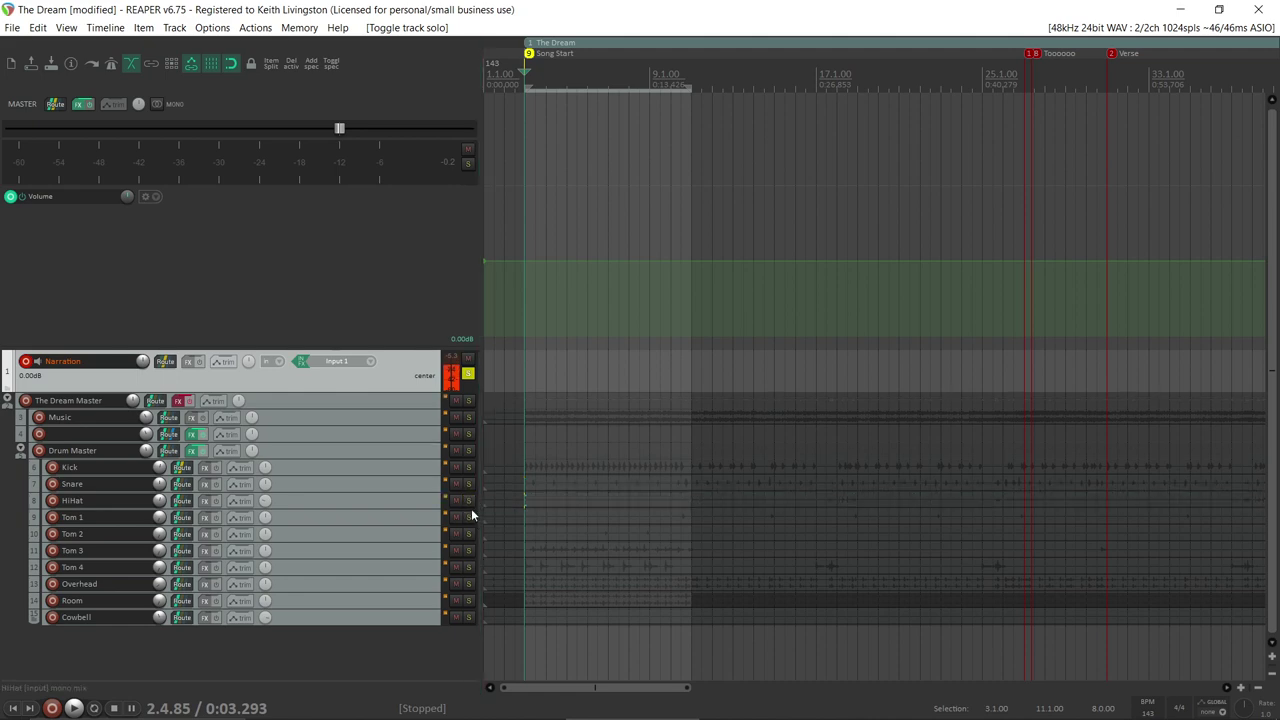
# Step: Solo Tom 1 to Tom 4, adjust their volumes together during playback with Tom 1 at -10.1 dB, and unsolo them
pyautogui.click(468, 517)
pyautogui.click(468, 534)
pyautogui.click(468, 550)
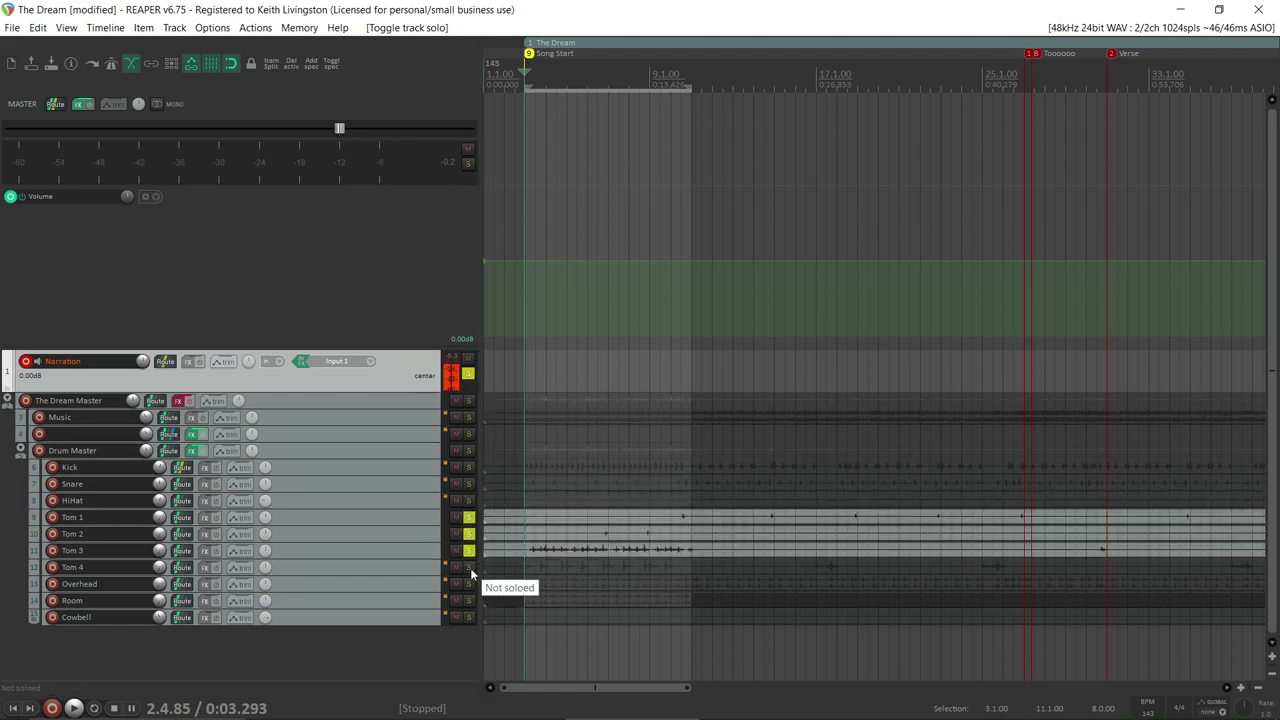
pyautogui.click(468, 567)
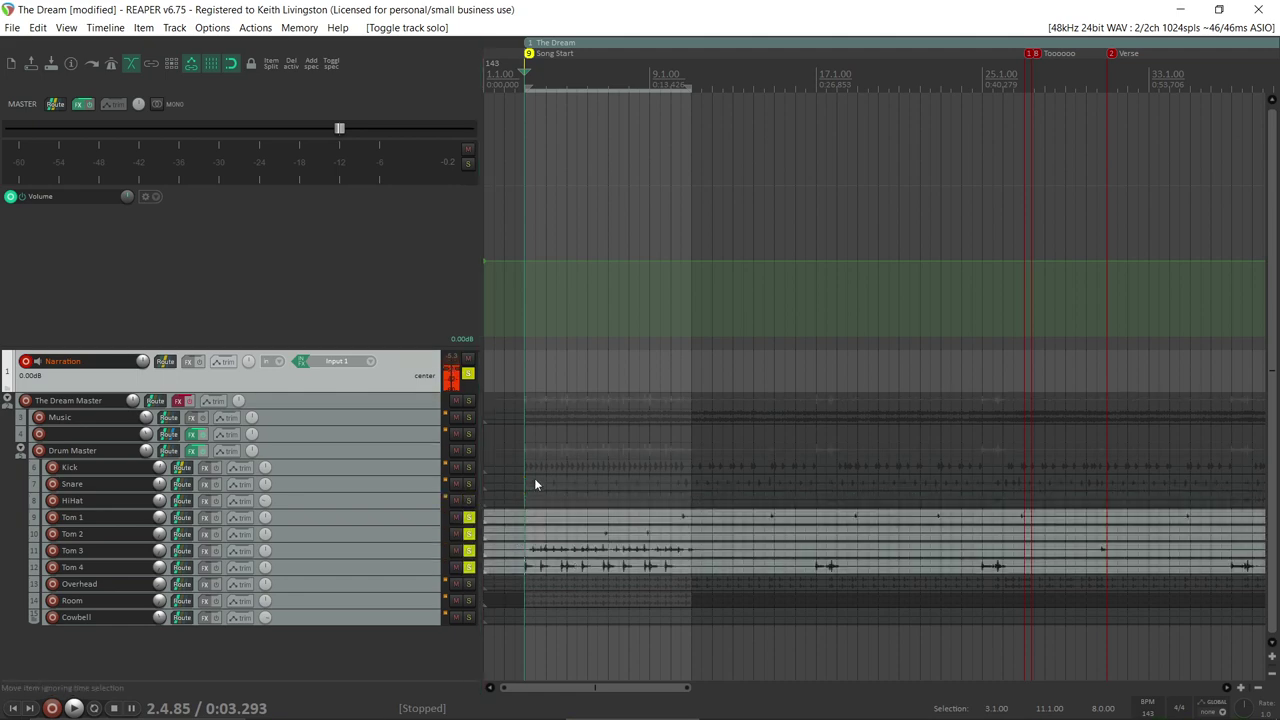
pyautogui.moveTo(159, 534); pyautogui.dragTo(159, 560)
pyautogui.press('space')
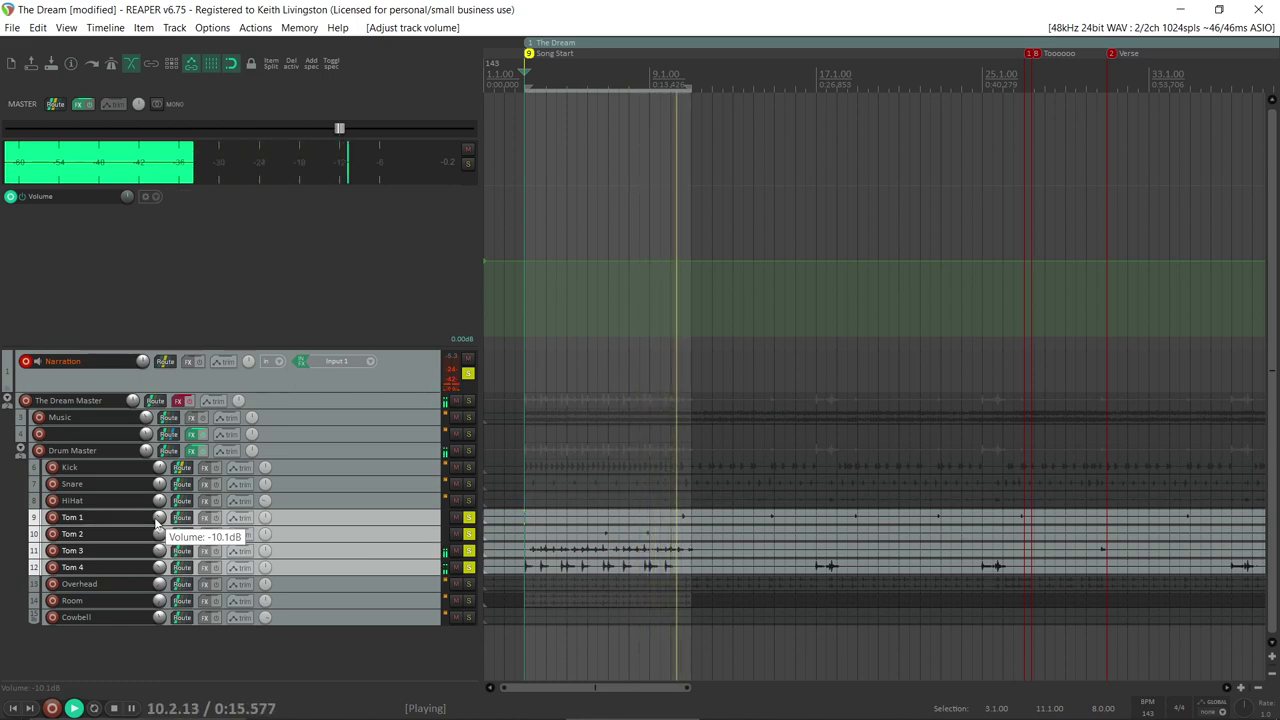
pyautogui.press('space')
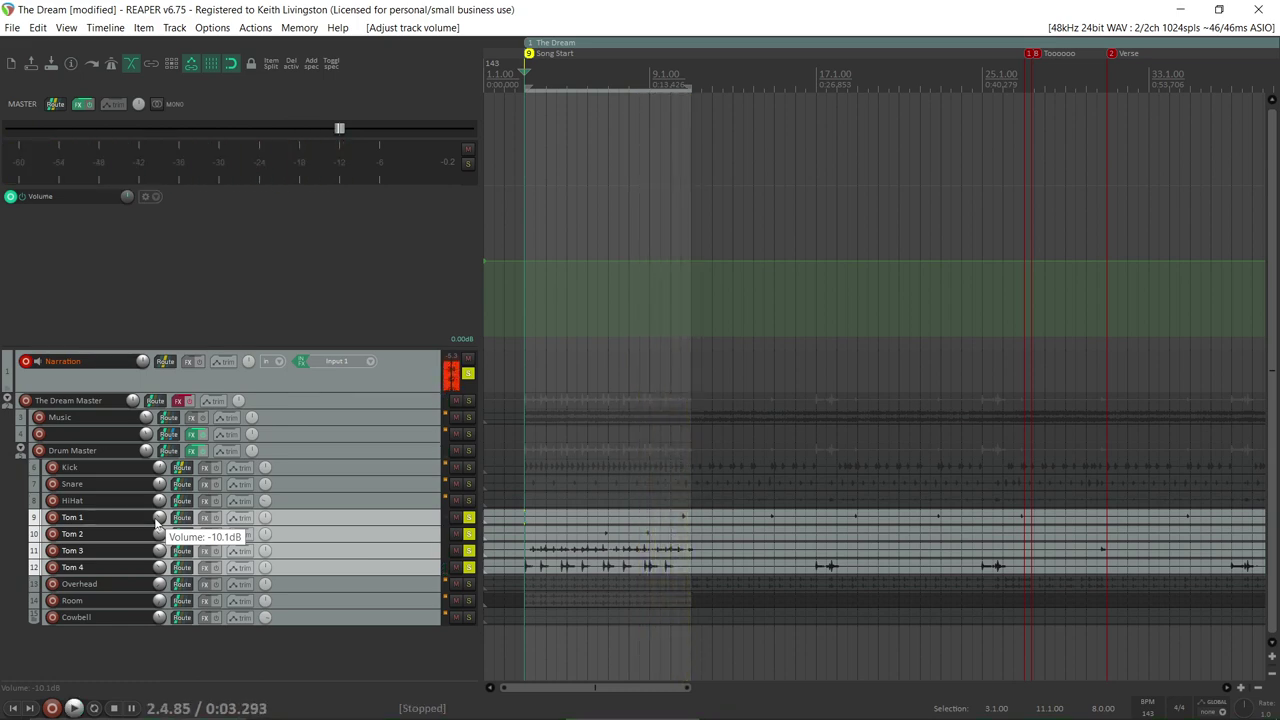
pyautogui.click(470, 518)
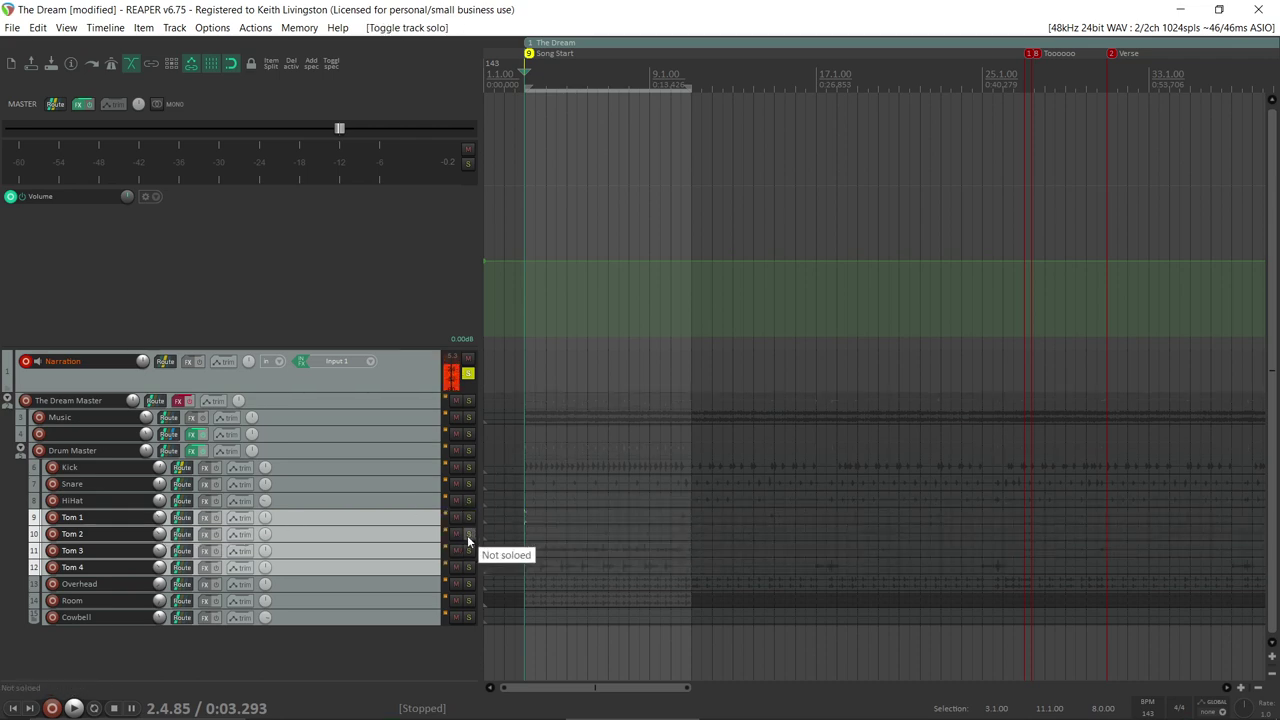
# Step: Solo the Overhead track, adjust its volume during playback, and unsolo it once playback is stopped
pyautogui.click(468, 584)
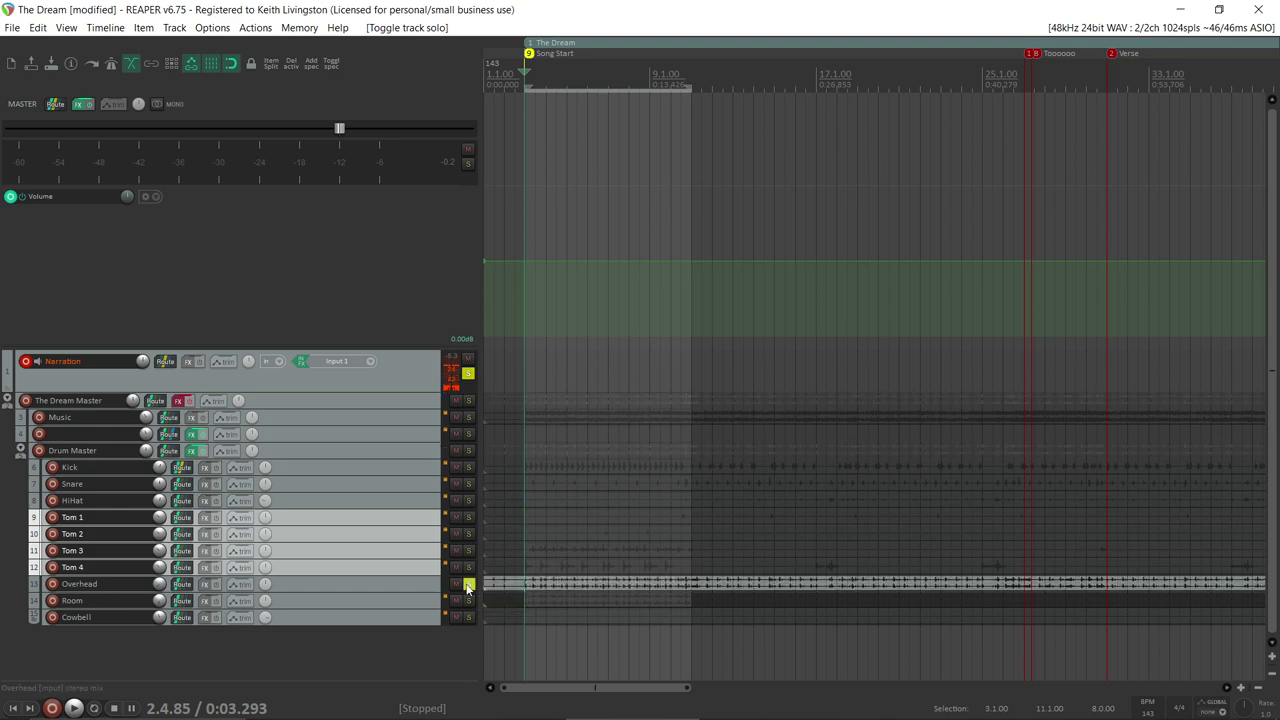
pyautogui.press('space')
pyautogui.scroll(10, 159, 600)
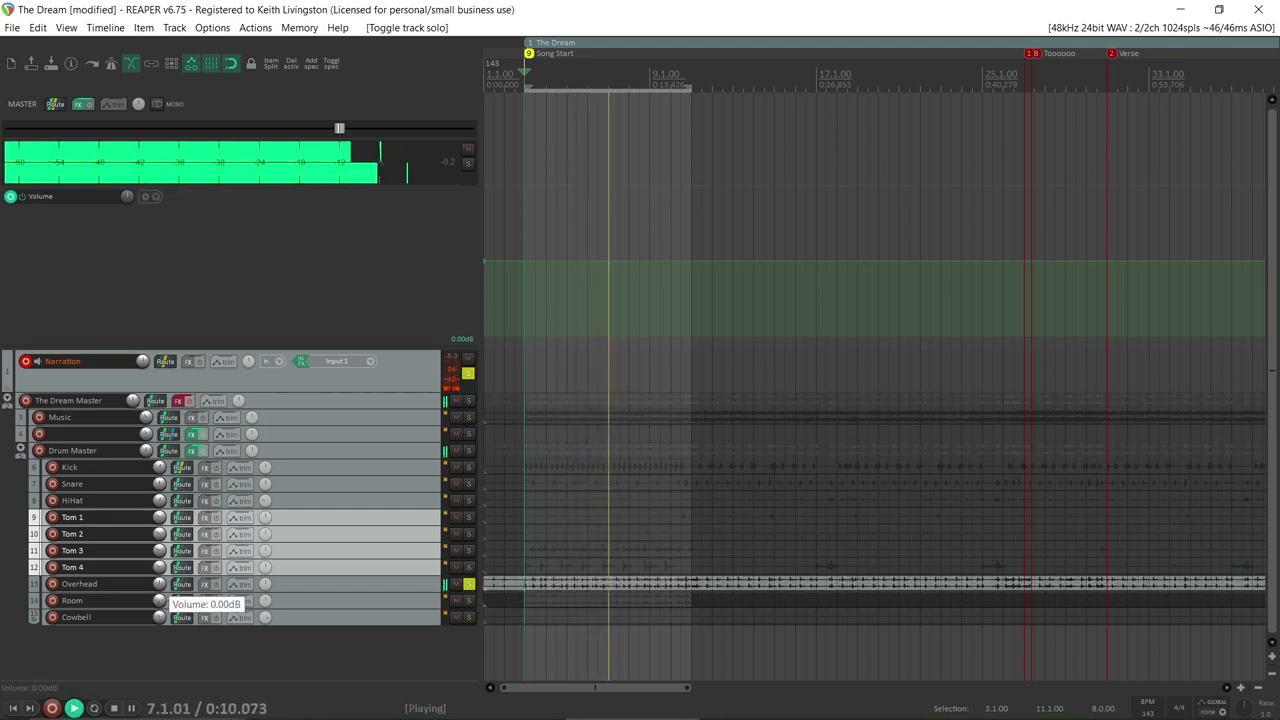
pyautogui.doubleClick(159, 598)
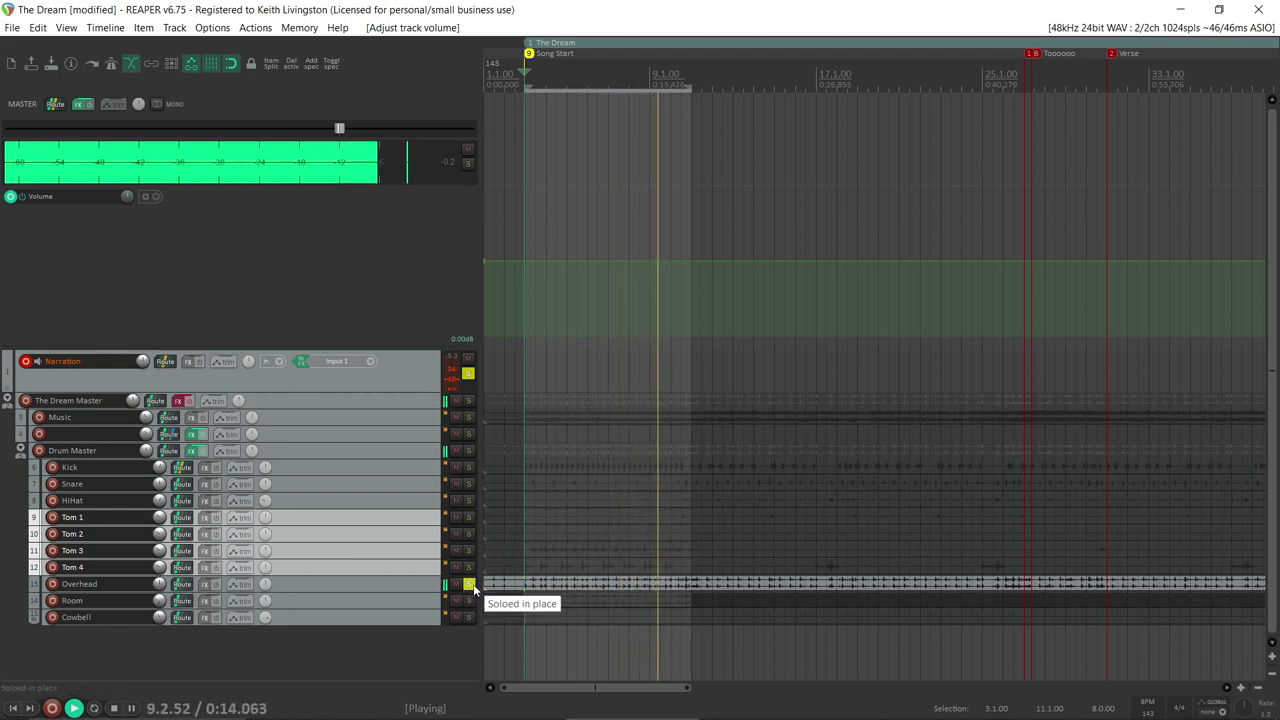
pyautogui.press('space')
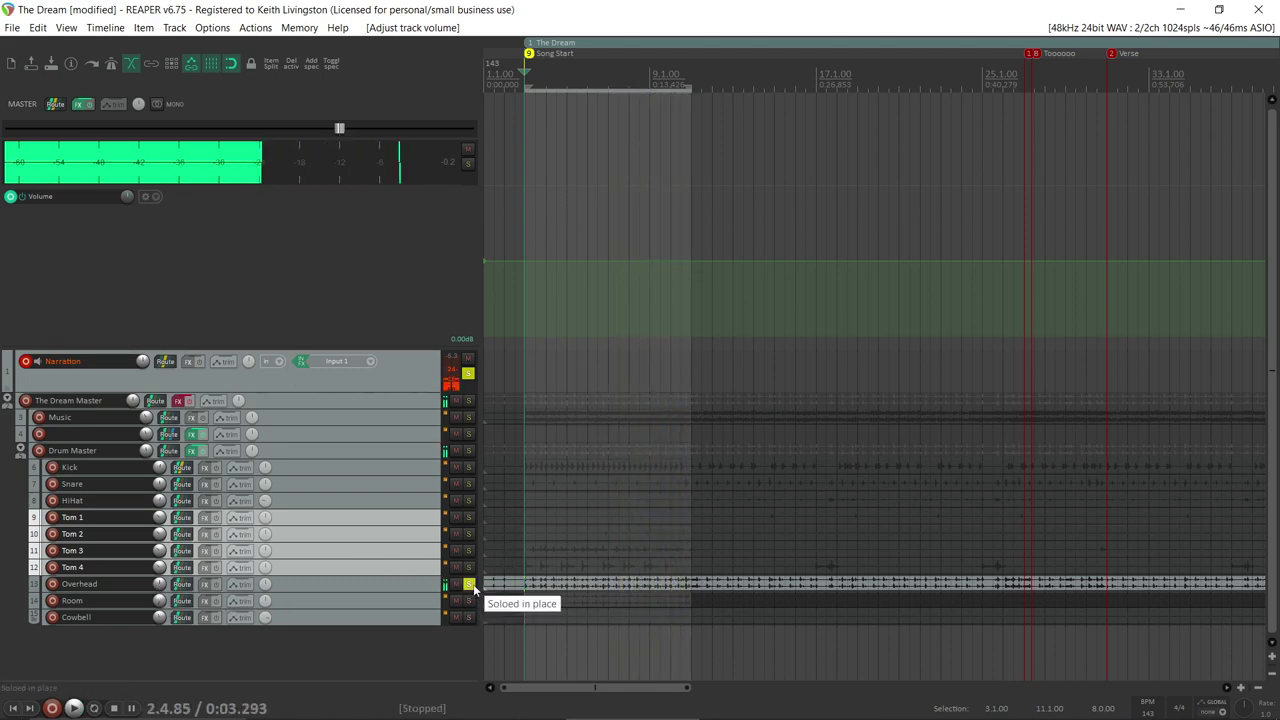
pyautogui.click(472, 586)
pyautogui.click(470, 585)
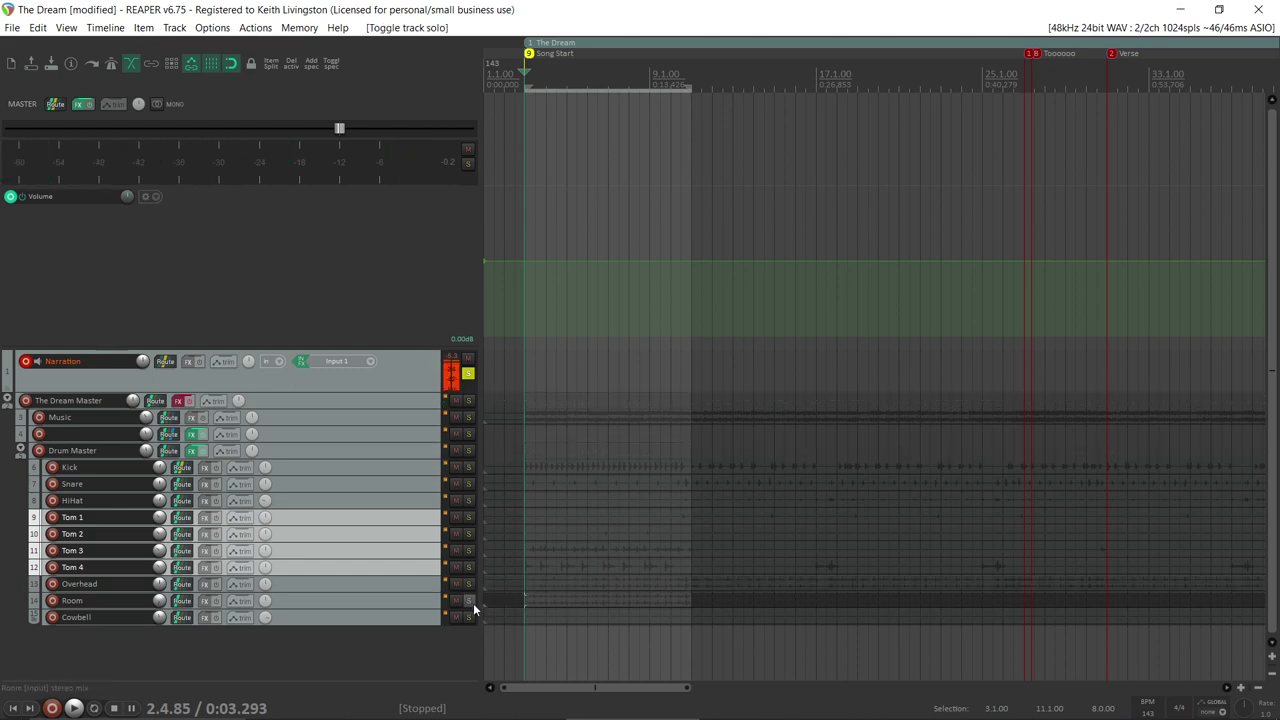
# Step: Solo the Room track, adjust its volume during playback, and unsolo it once playback is stopped
pyautogui.click(473, 599)
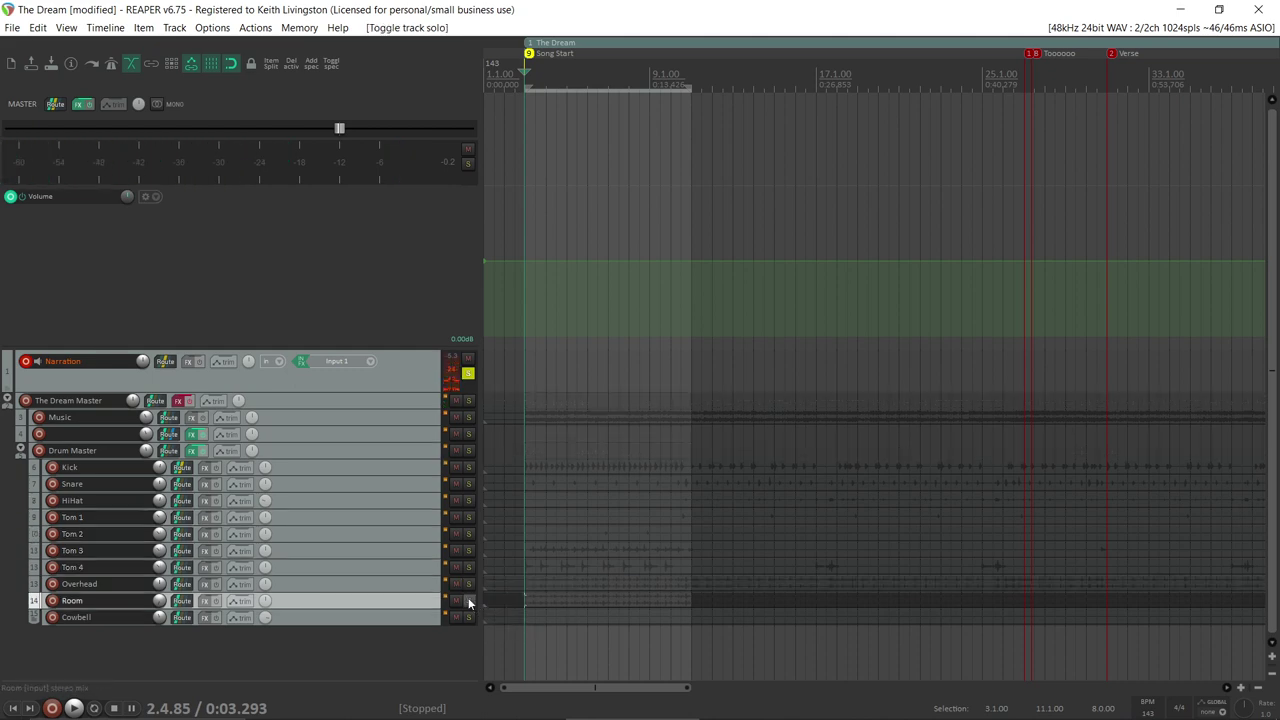
pyautogui.click(469, 601)
pyautogui.press('space')
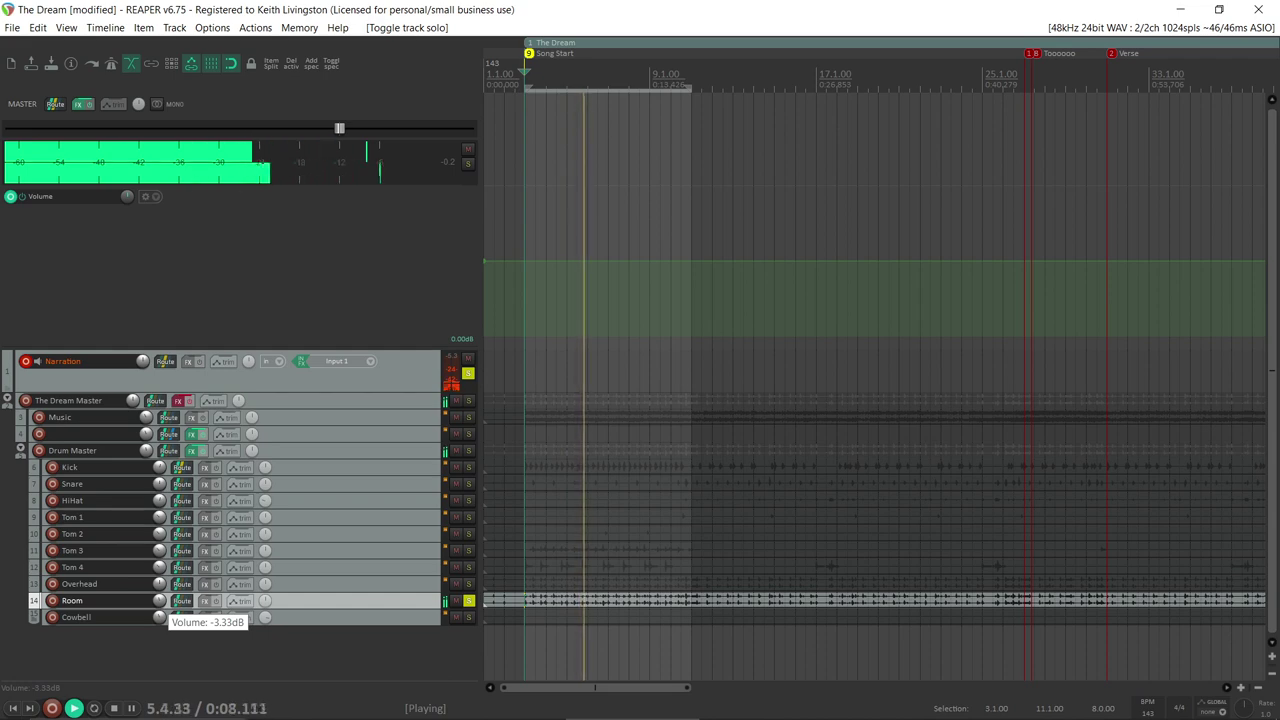
pyautogui.doubleClick(159, 601)
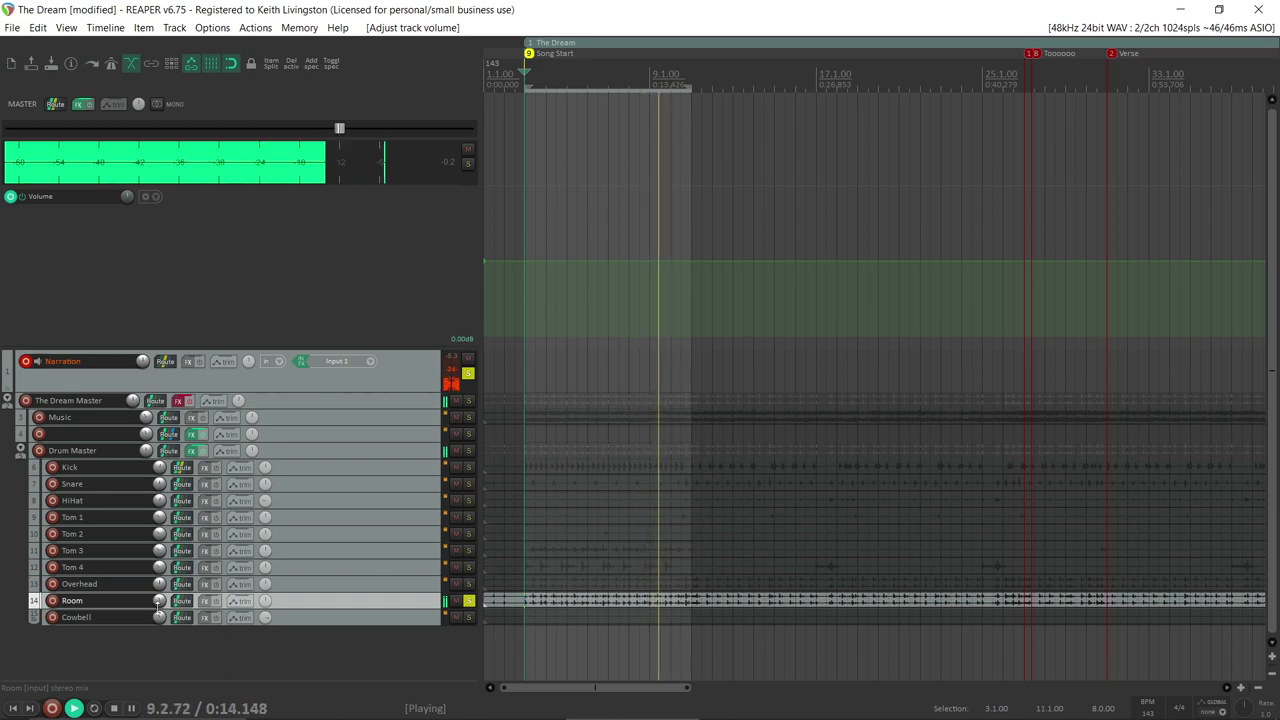
pyautogui.press('space')
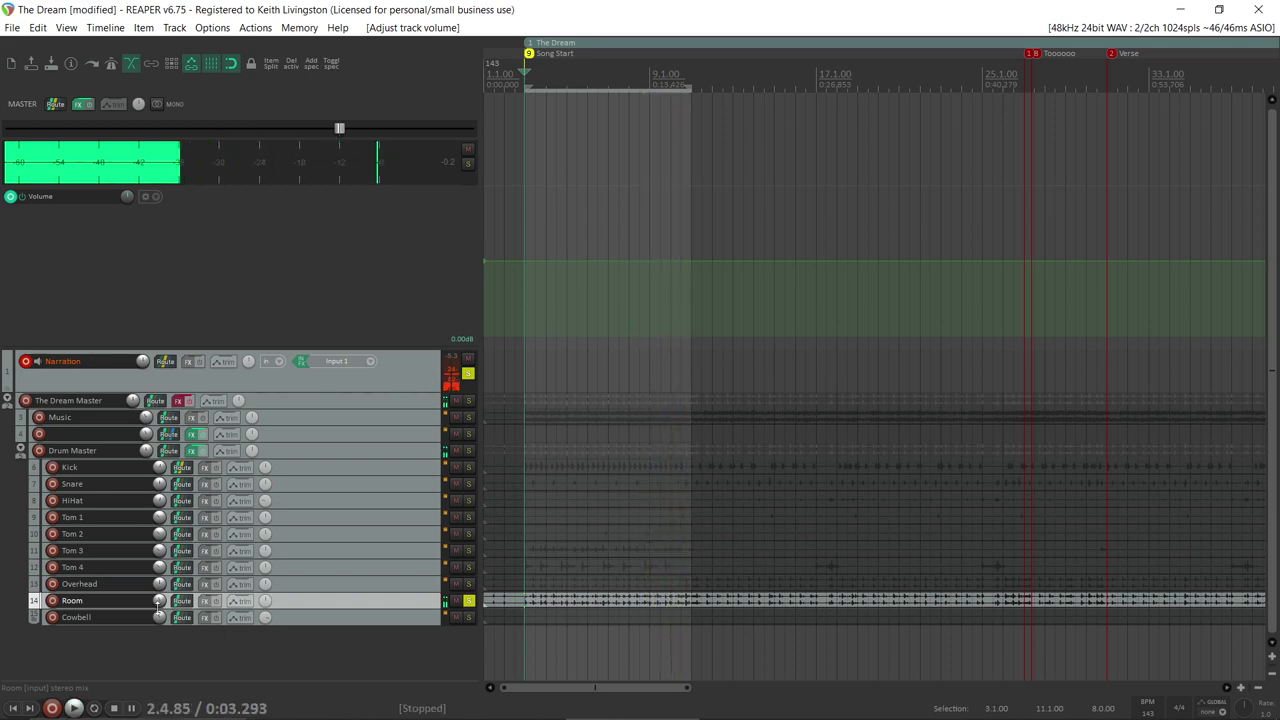
pyautogui.click(467, 599)
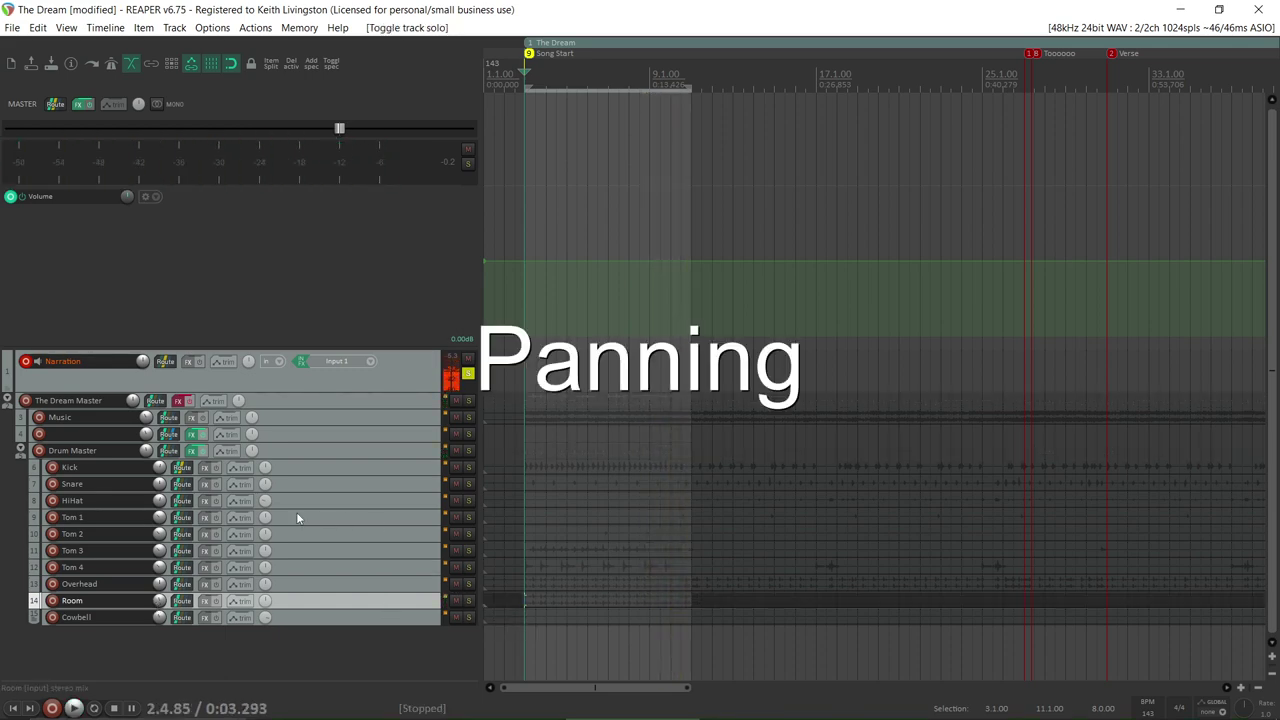
# Step: Pan the toms across the stereo field, from Tom 1 at 64% left to Tom 4 on the right
pyautogui.moveTo(265, 508)
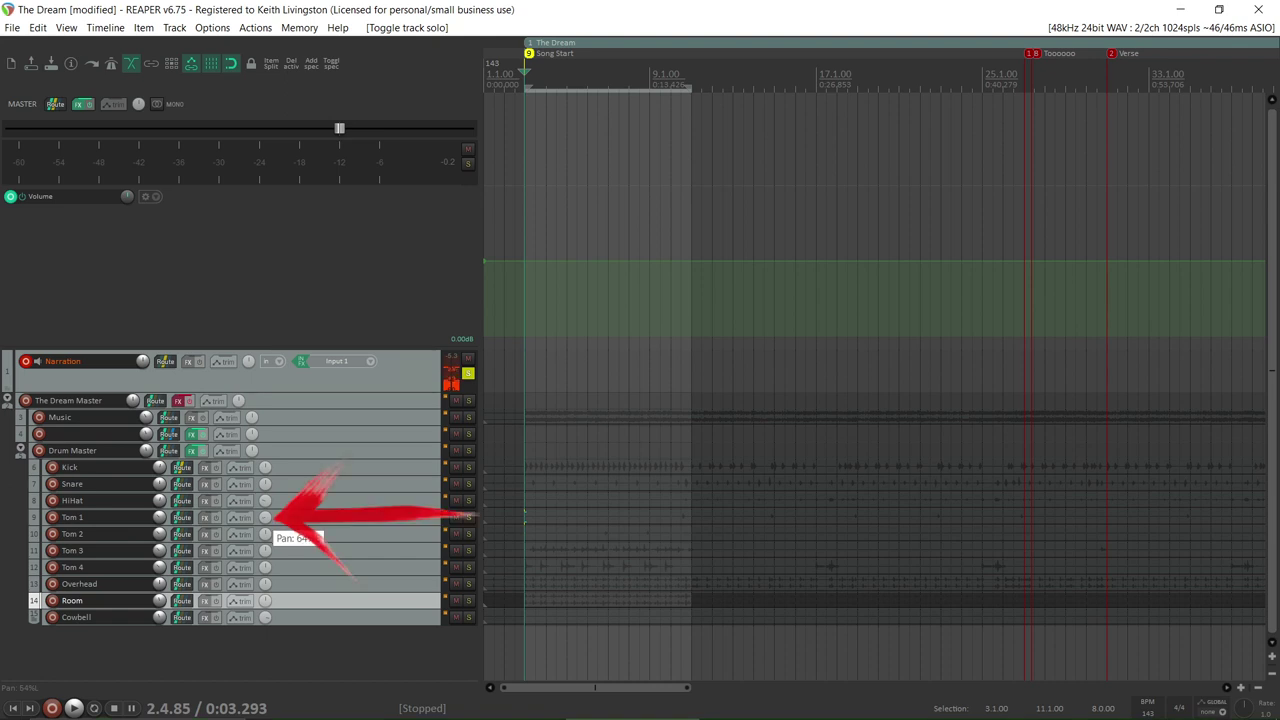
pyautogui.moveTo(264, 520); pyautogui.dragTo(265, 568)
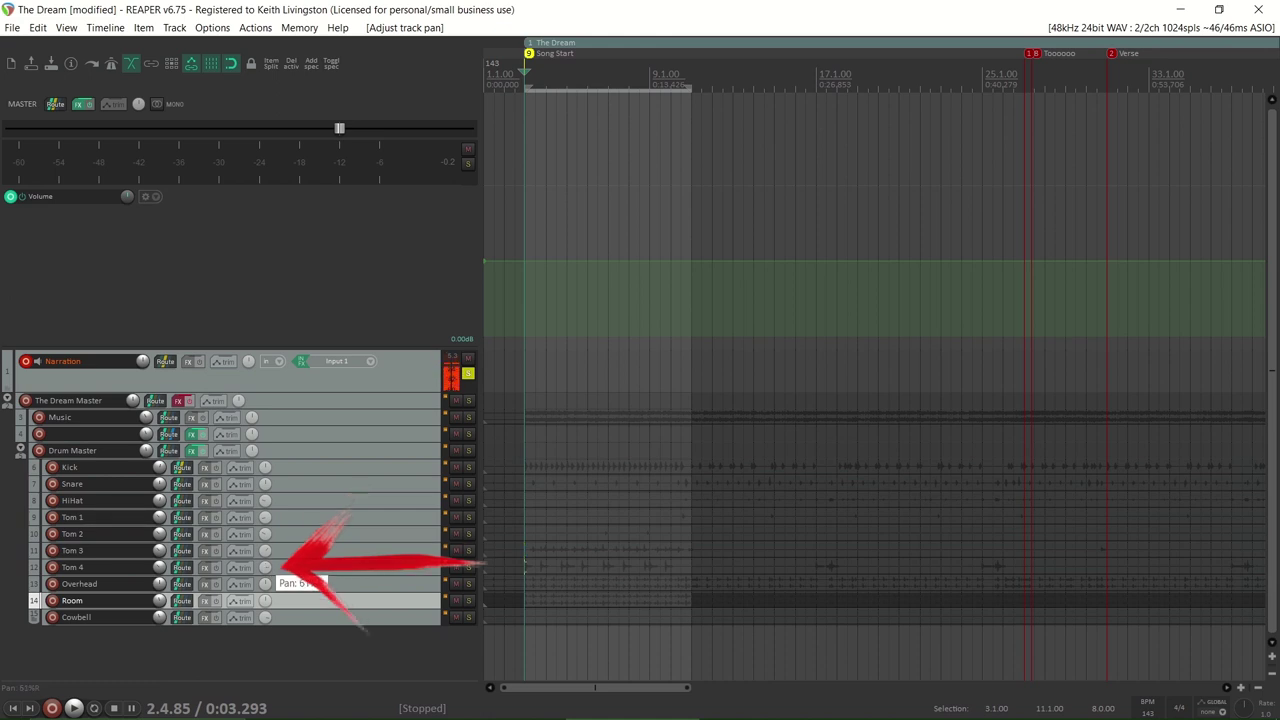
pyautogui.moveTo(265, 568); pyautogui.dragTo(265, 570)
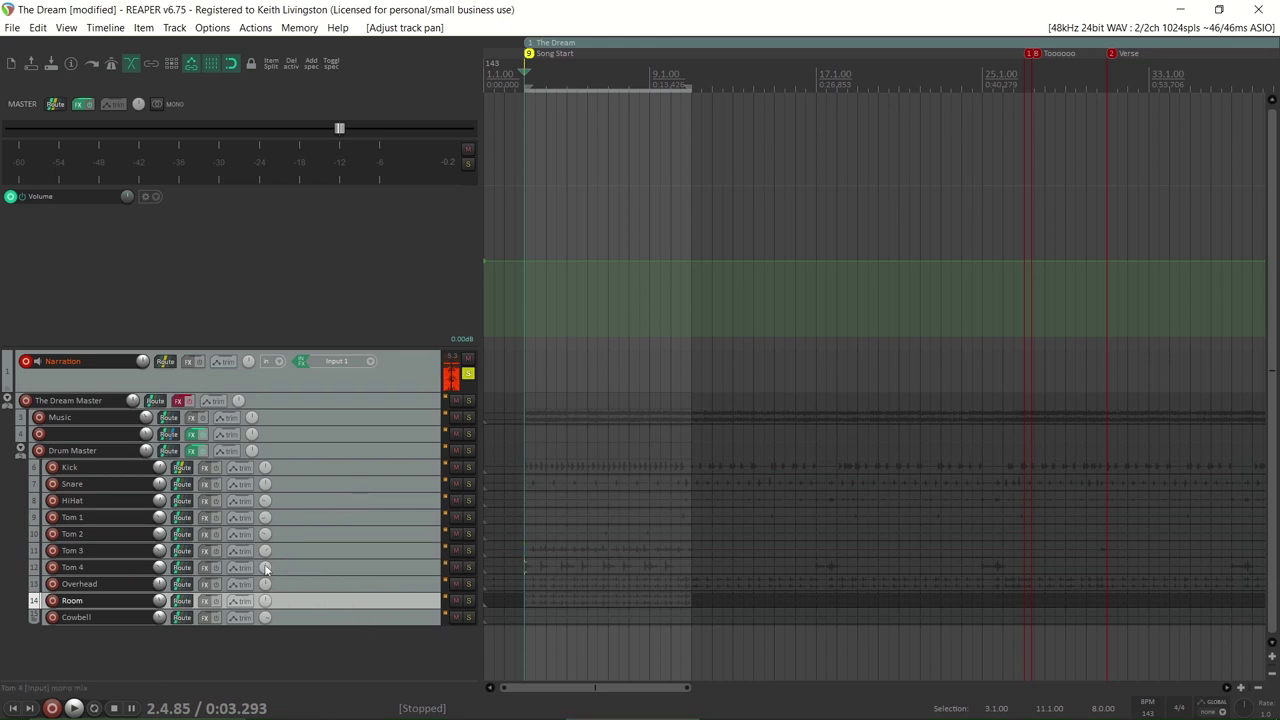
# Step: Play back Tom 1 to Tom 4 in solo to check their panning, and clear all solos including the Narration track's
pyautogui.click(347, 519)
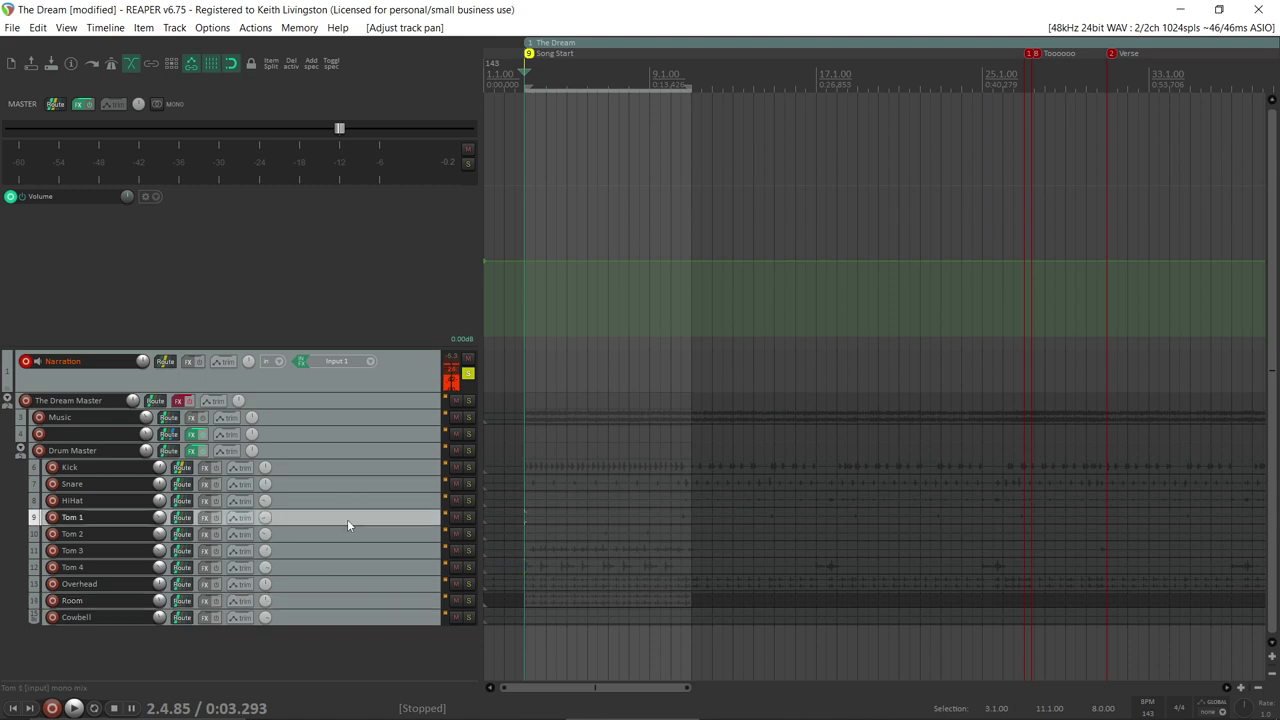
pyautogui.keyDown('shift'); pyautogui.click(347, 567); pyautogui.keyUp('shift')
pyautogui.click(469, 520)
pyautogui.press('space')
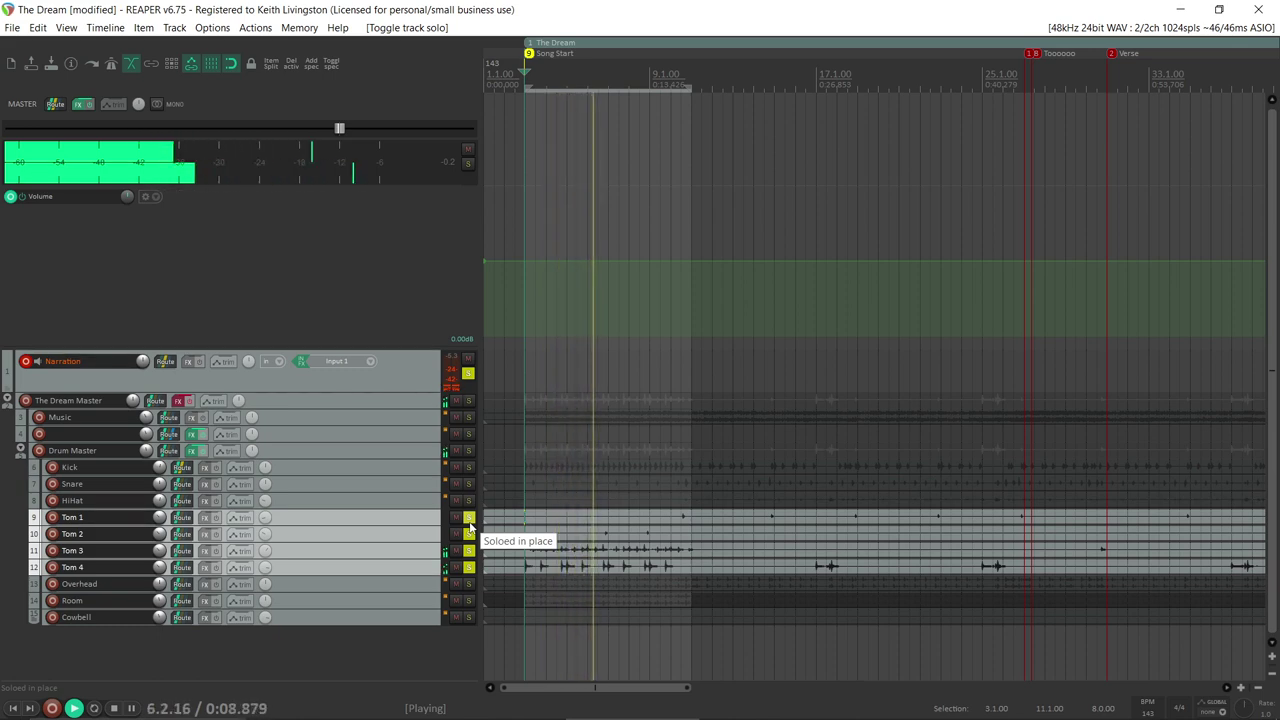
pyautogui.press('space')
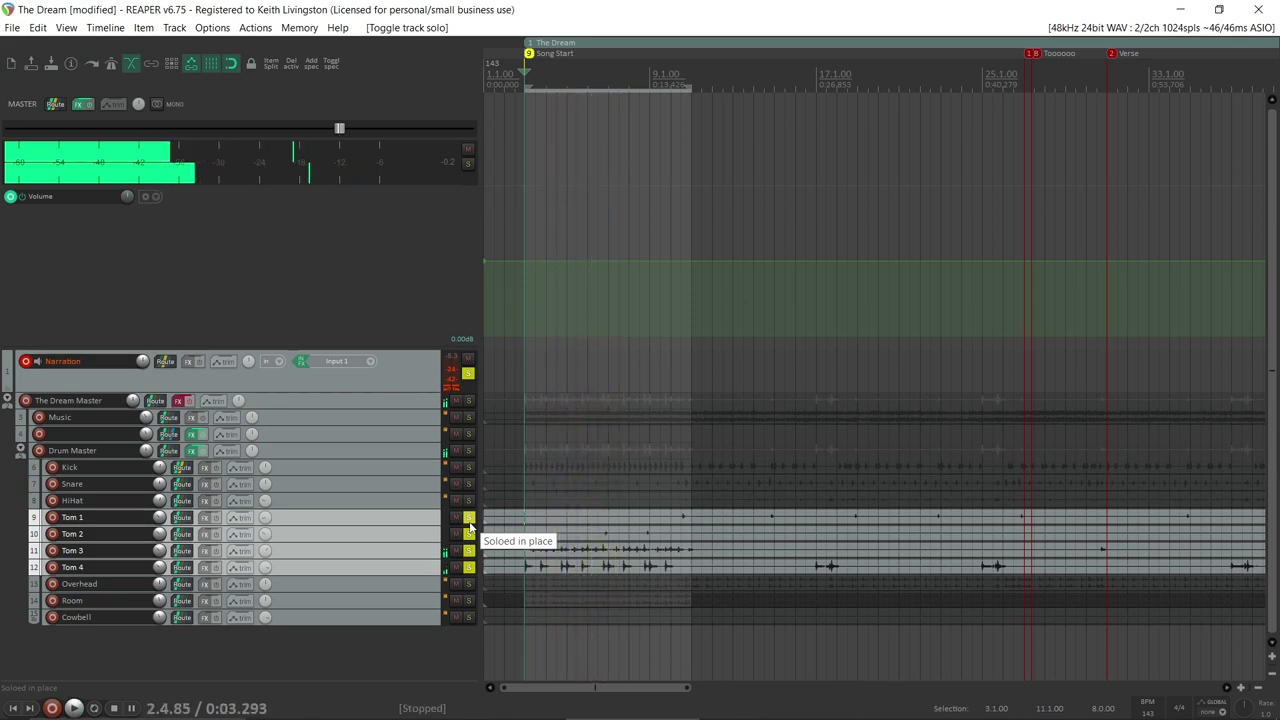
pyautogui.click(469, 518)
pyautogui.click(468, 373)
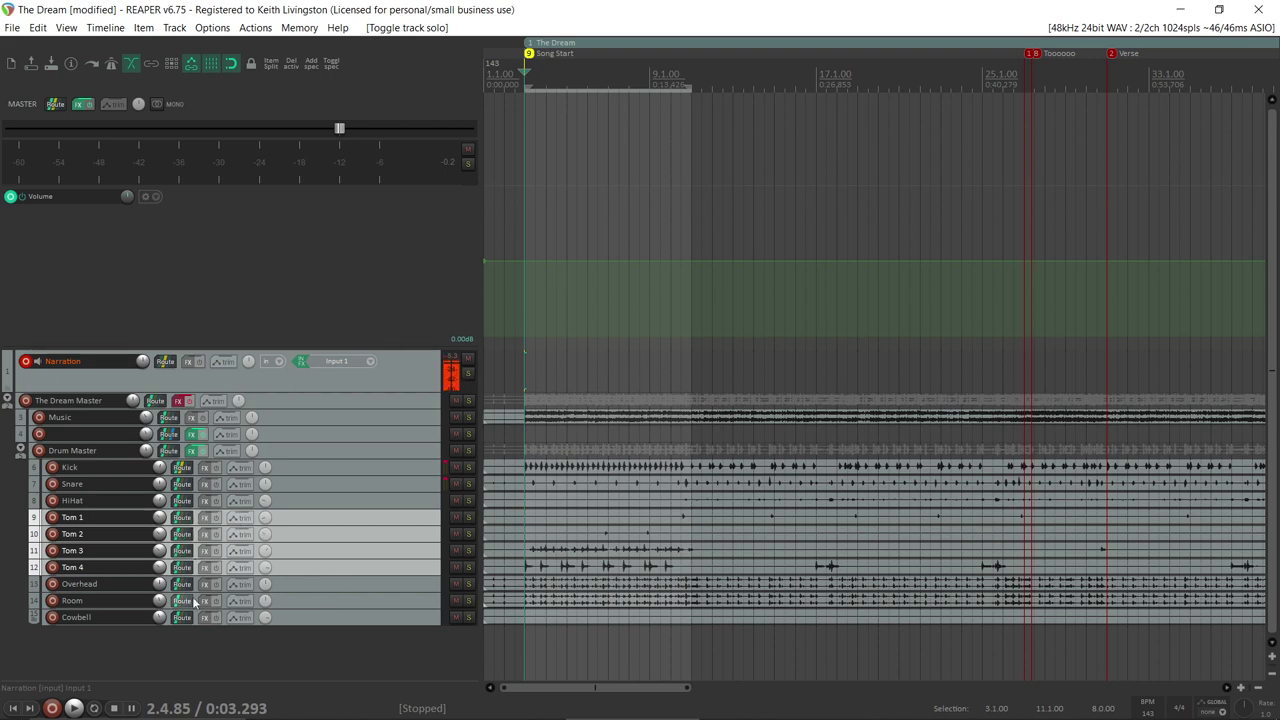
# Step: Select the Kick track, followed by the Room track
pyautogui.moveTo(268, 521)
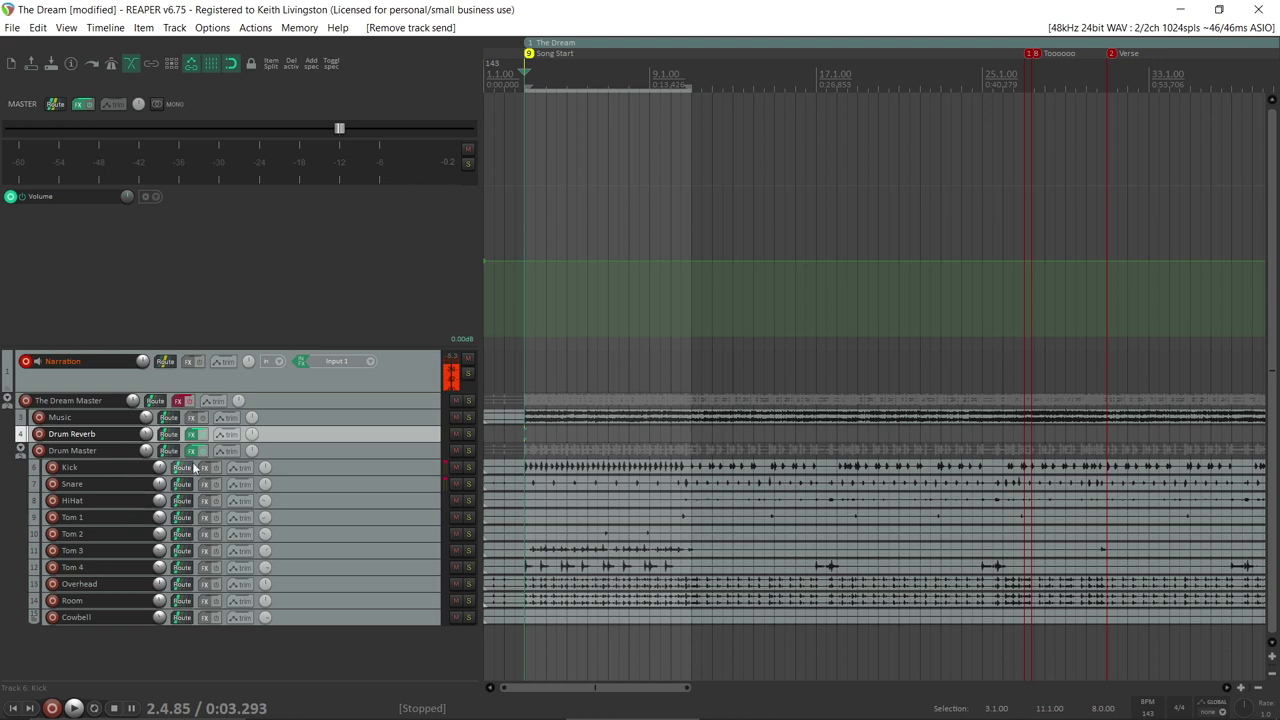
pyautogui.click(320, 466)
pyautogui.click(341, 600)
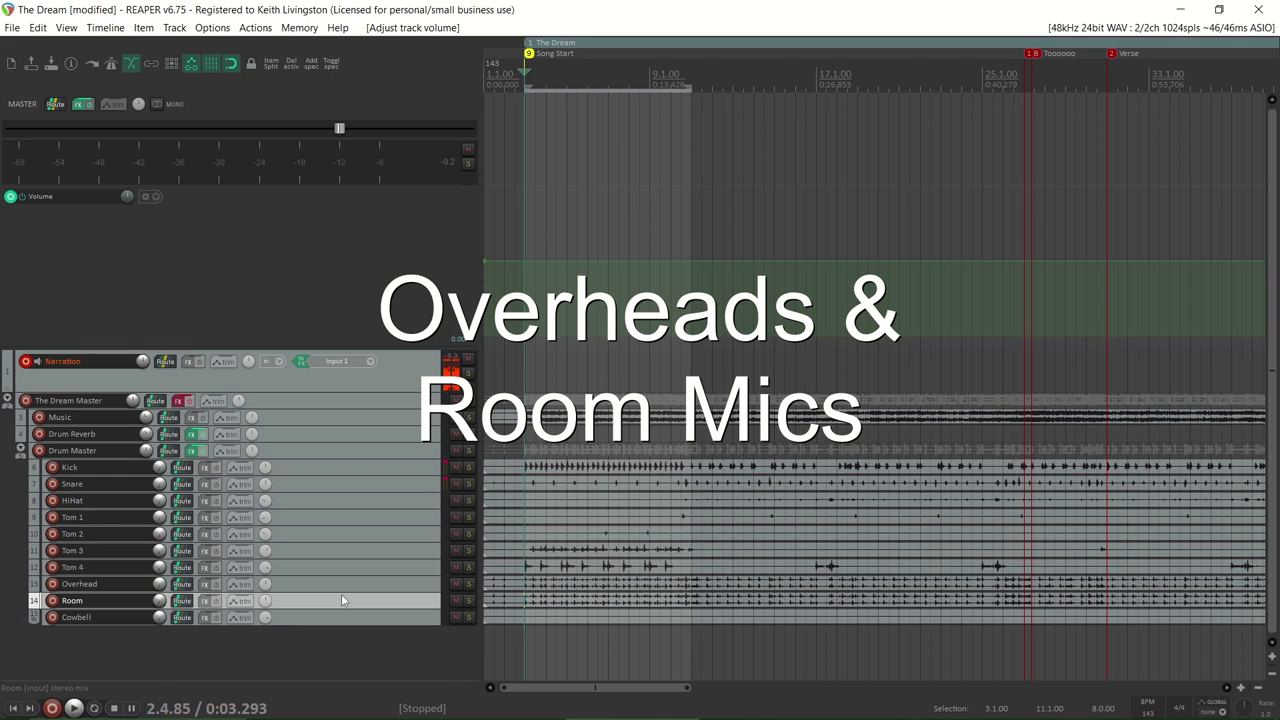
# Step: Adjust the Overhead track's volume to -0.10 dB during playback, and reset the master peak indicator before stopping
pyautogui.press('space')
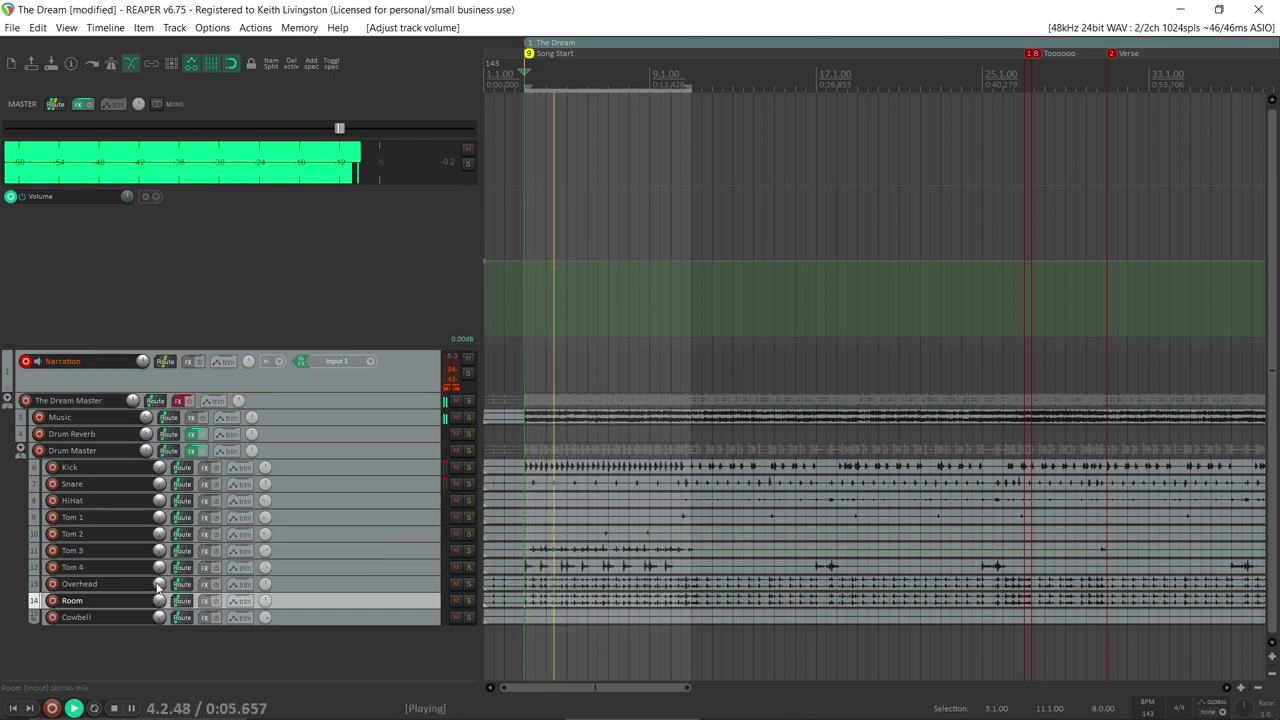
pyautogui.click(128, 586)
pyautogui.moveTo(159, 584)
pyautogui.mouseDown()
pyautogui.moveTo(159, 610)
pyautogui.moveTo(159, 575)
pyautogui.mouseUp()
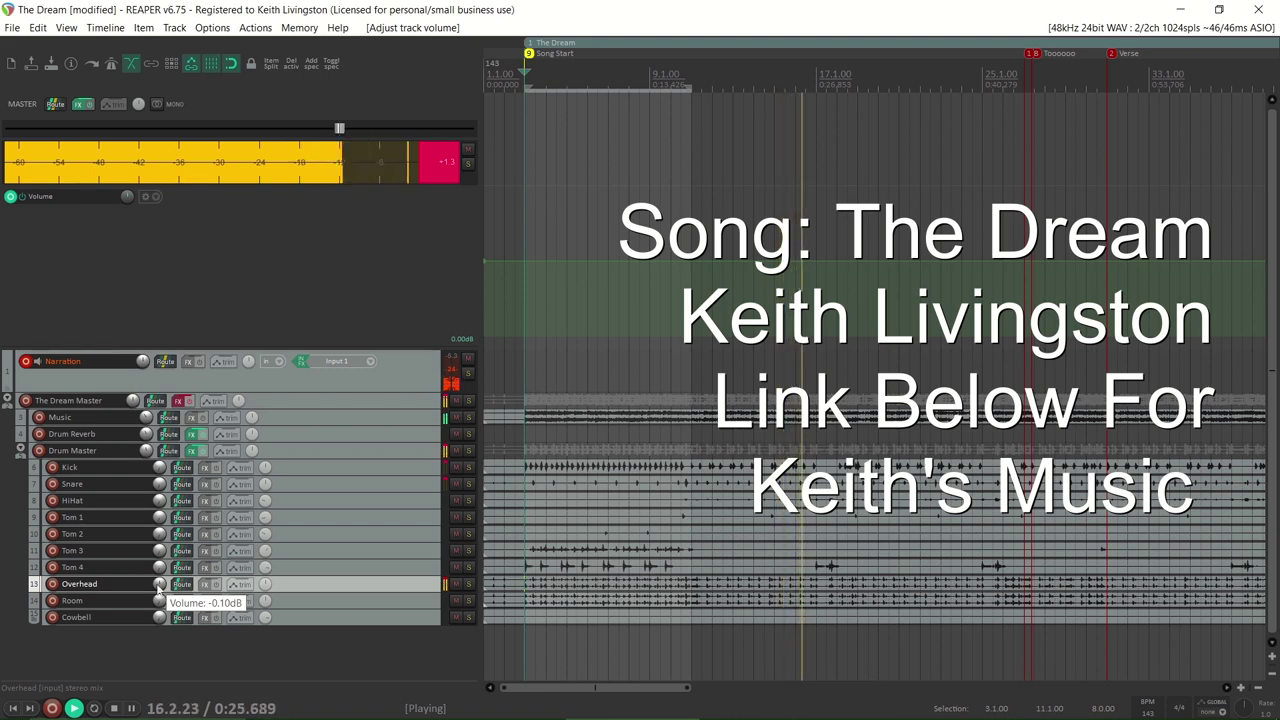
pyautogui.click(446, 164)
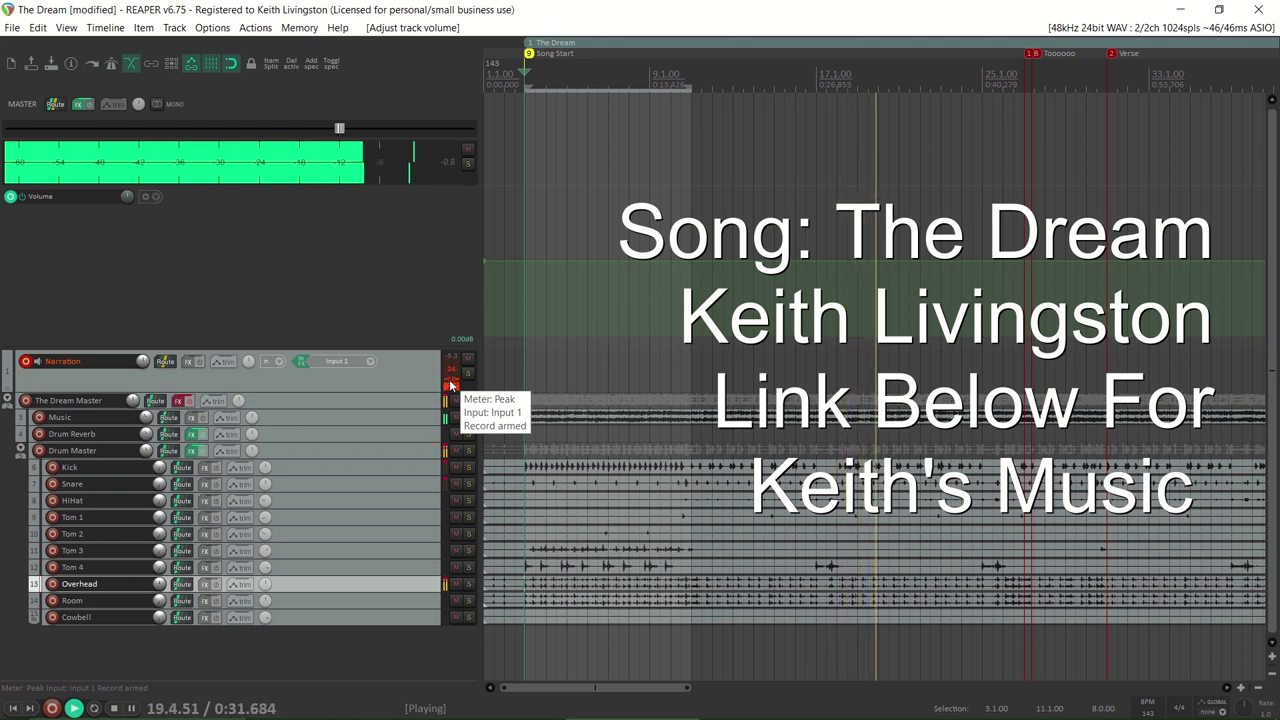
pyautogui.press('space')
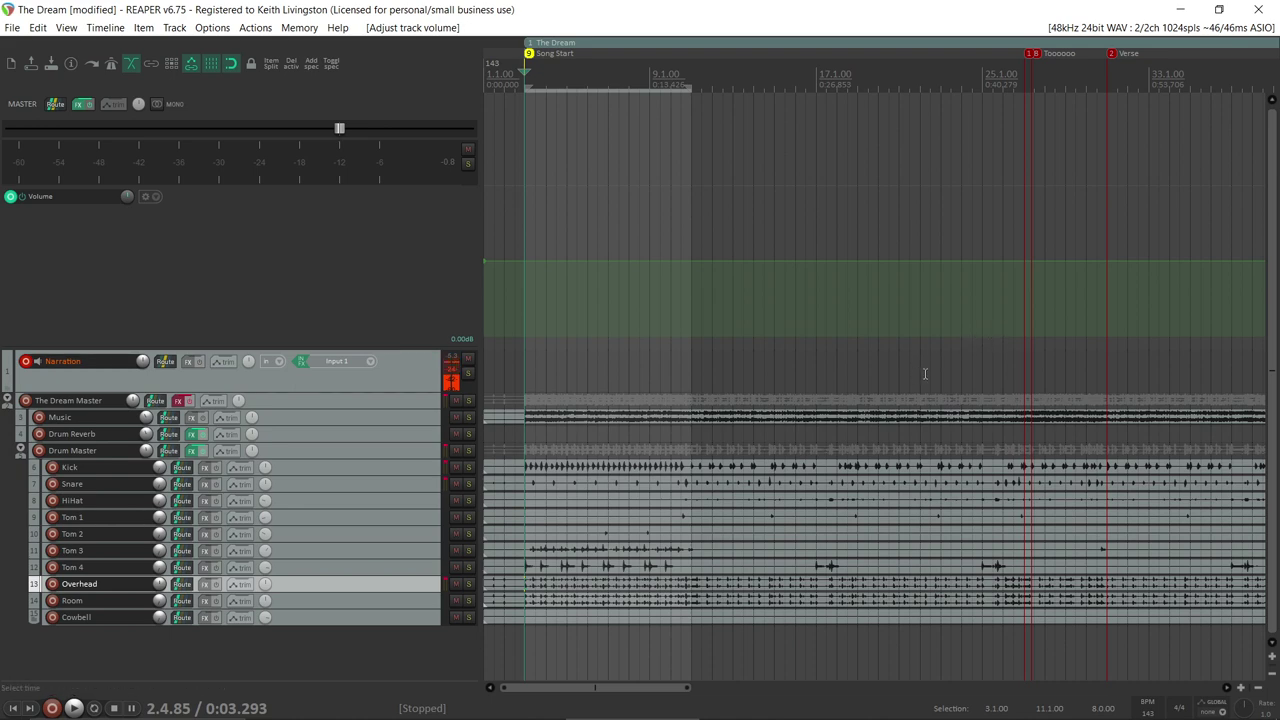
# Step: Play the mix from about bar 24 with the Overhead track at its new level, and stop
pyautogui.click(972, 380)
pyautogui.press('space')
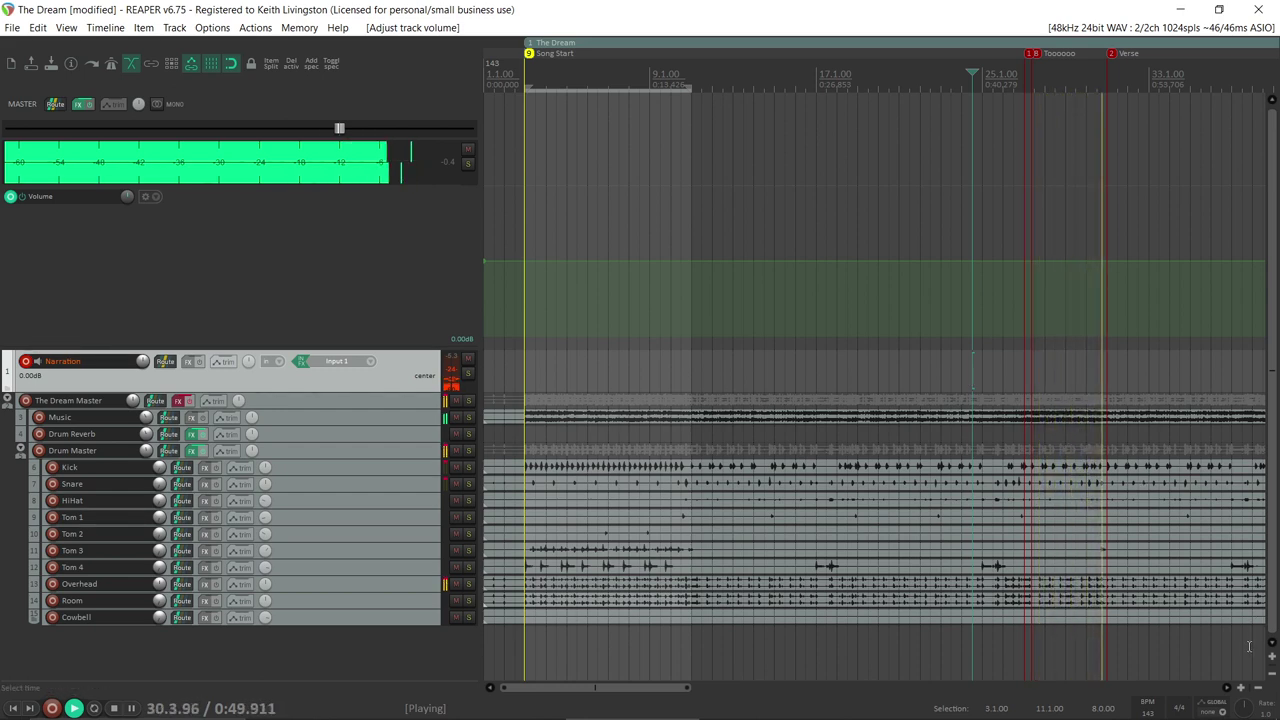
pyautogui.press('space')
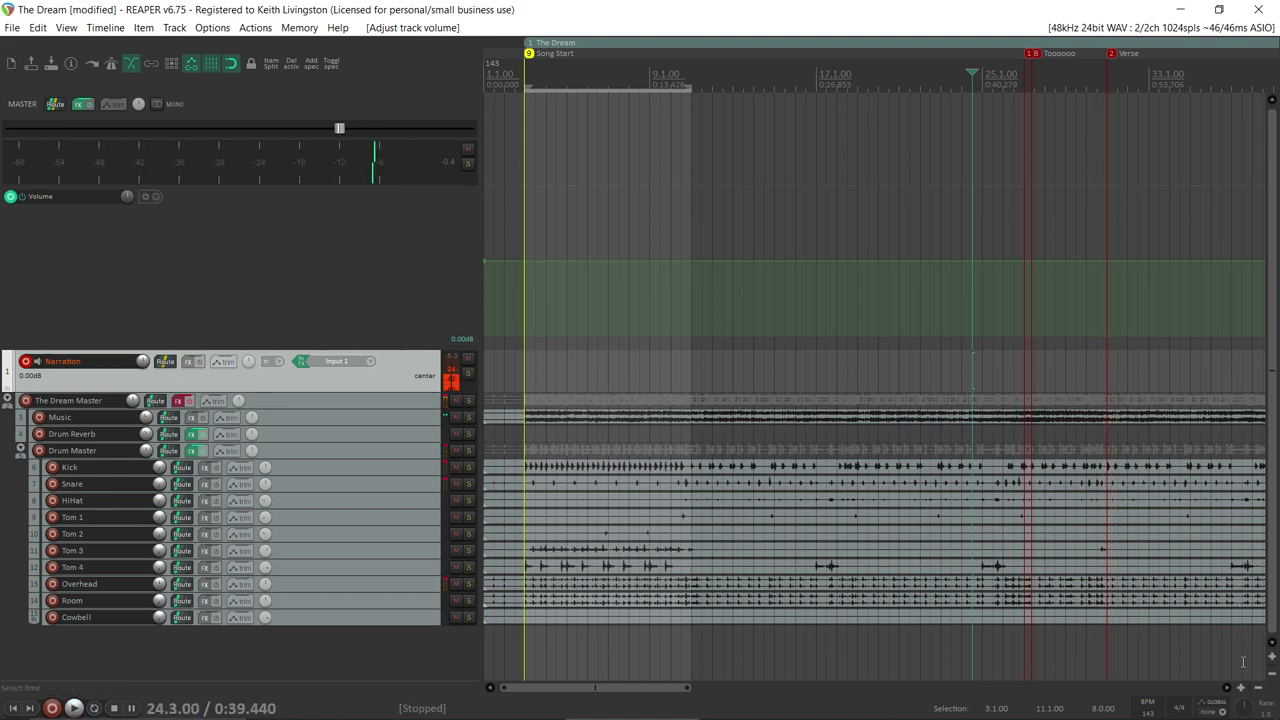
# Step: Play the mix from about bar 44, just past the Patter marker, reset the master peak indicator, and stop
pyautogui.click(1258, 688)
pyautogui.click(1258, 688)
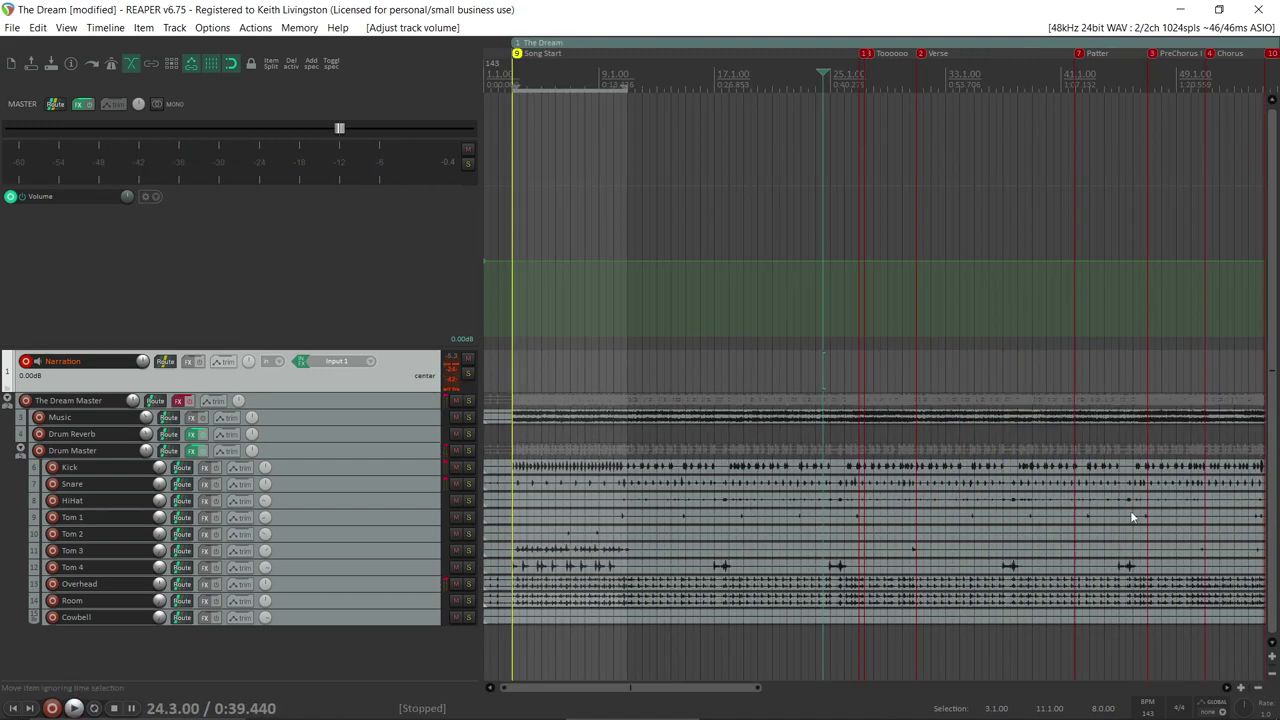
pyautogui.click(1109, 395)
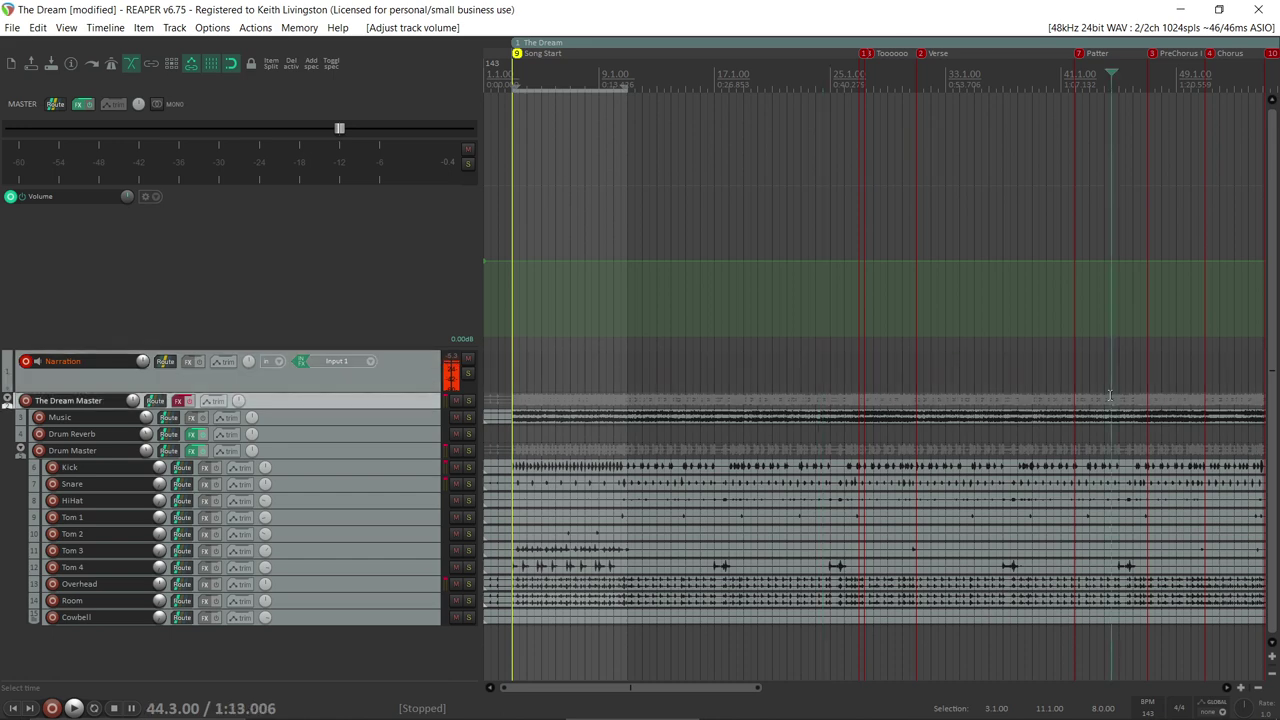
pyautogui.press('space')
pyautogui.click(432, 150)
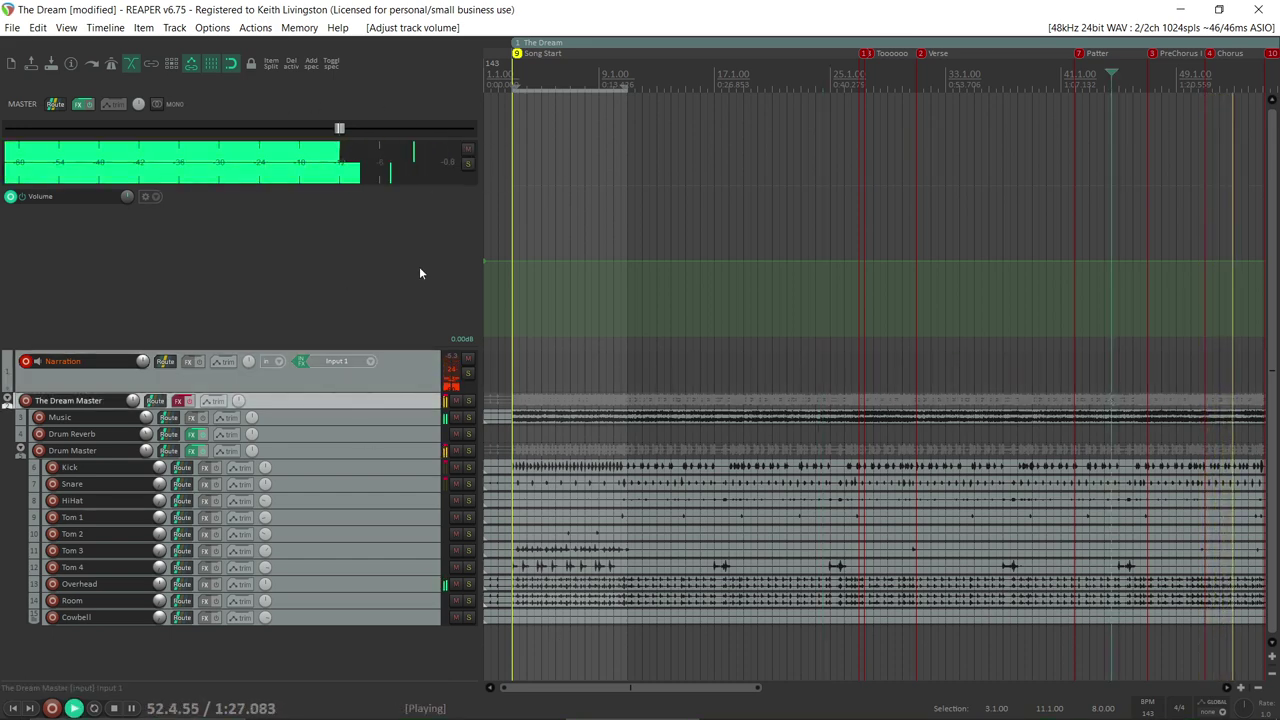
pyautogui.press('space')
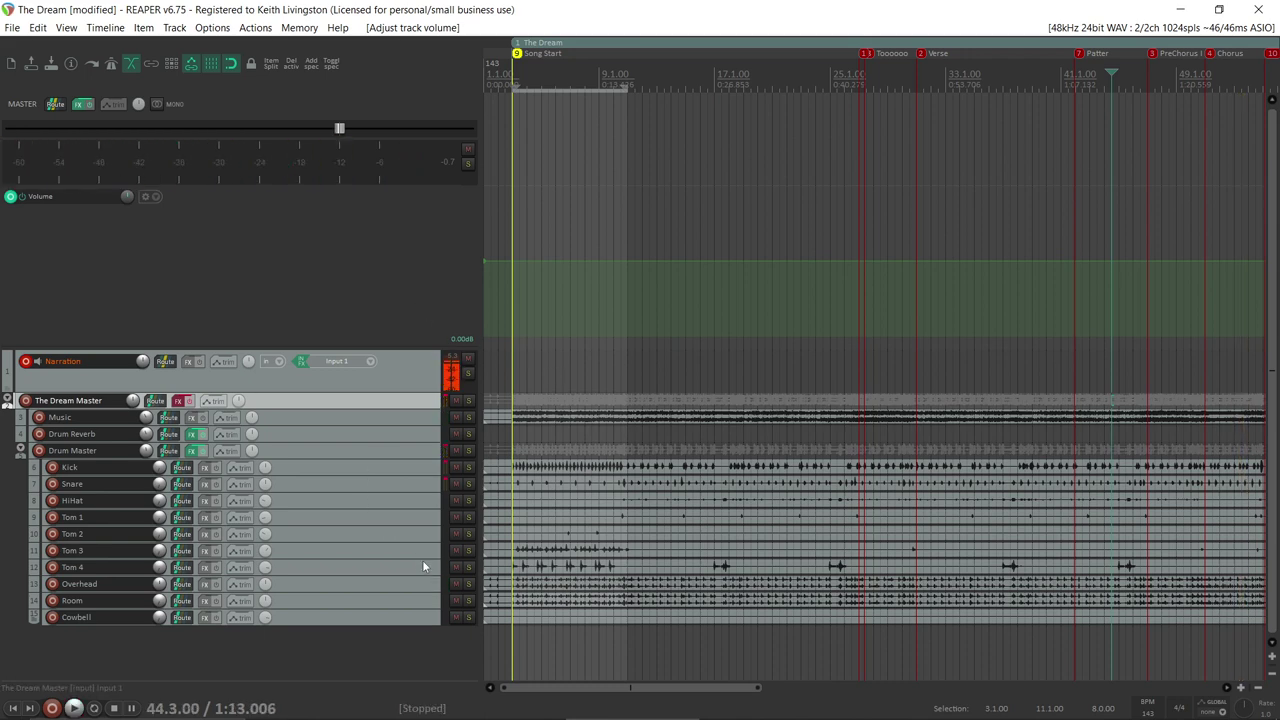
# Step: Play the Overhead and Room tracks in solo and raise the Room track's volume to blend it in
pyautogui.moveTo(156, 580)
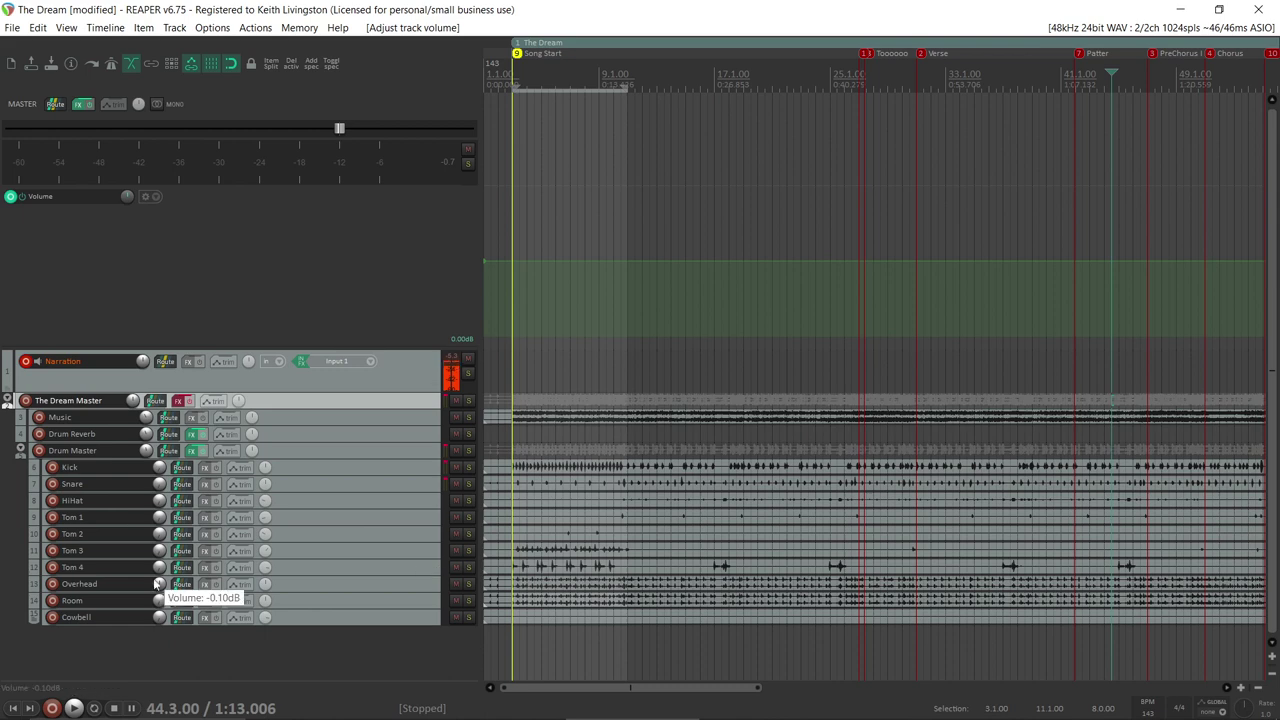
pyautogui.press('End')
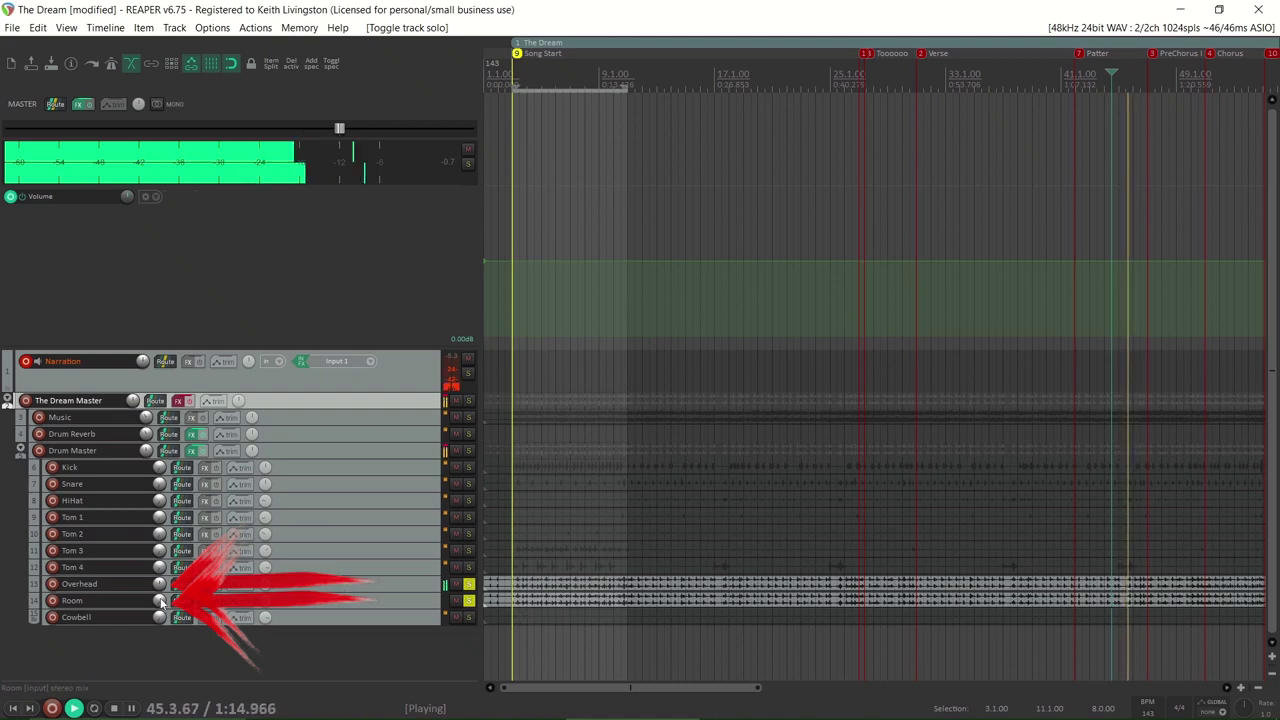
pyautogui.moveTo(160, 602)
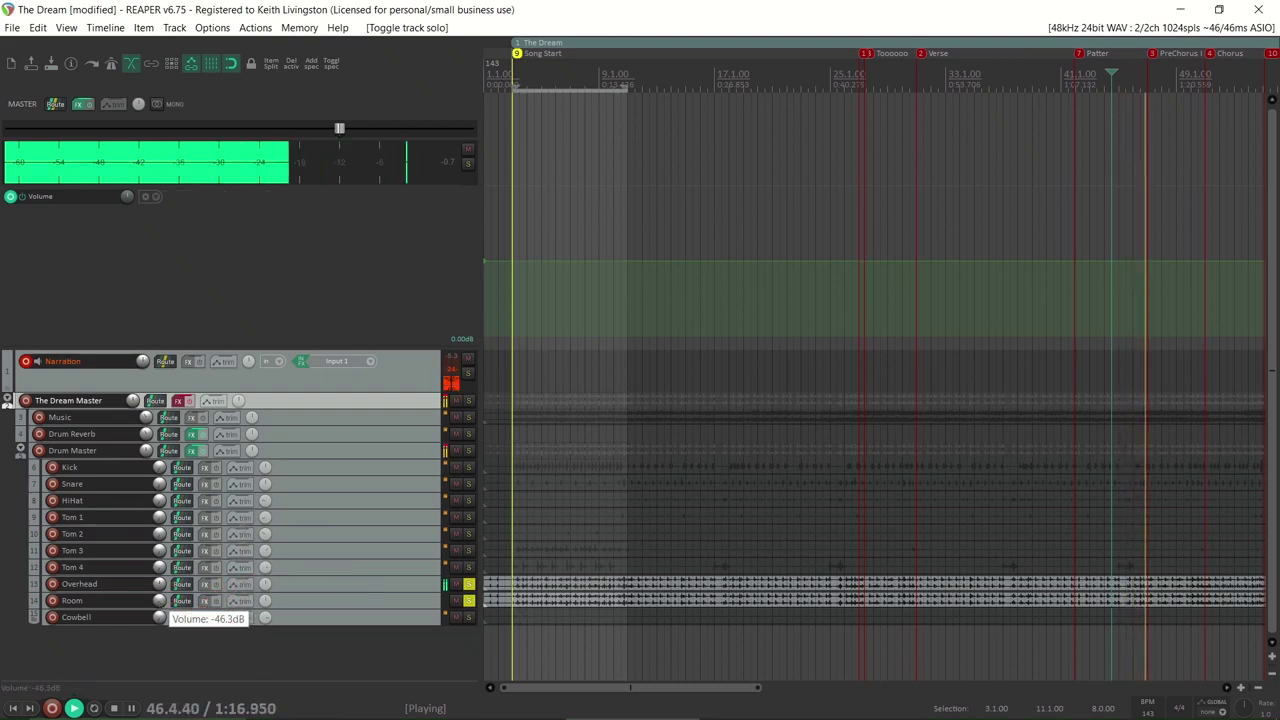
pyautogui.scroll(15, 159, 600)
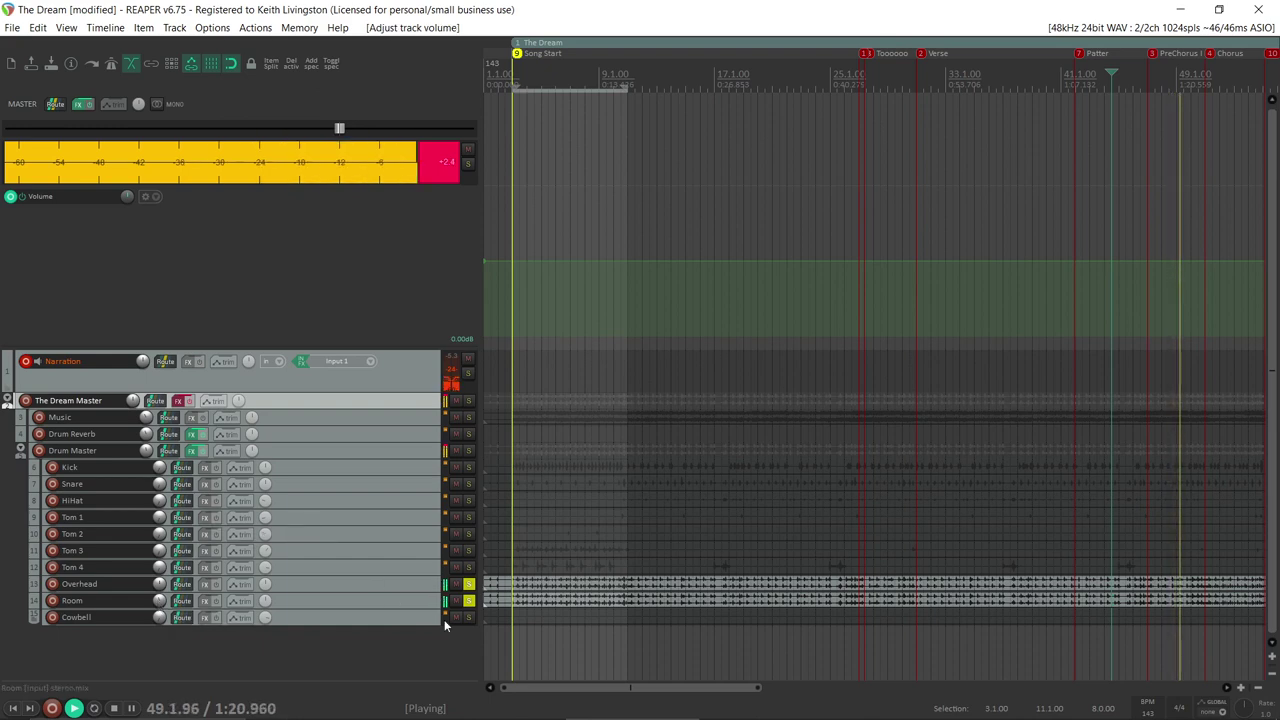
# Step: Audition the Room track alone and the Overhead track alone, and solo both together again
pyautogui.click(468, 584)
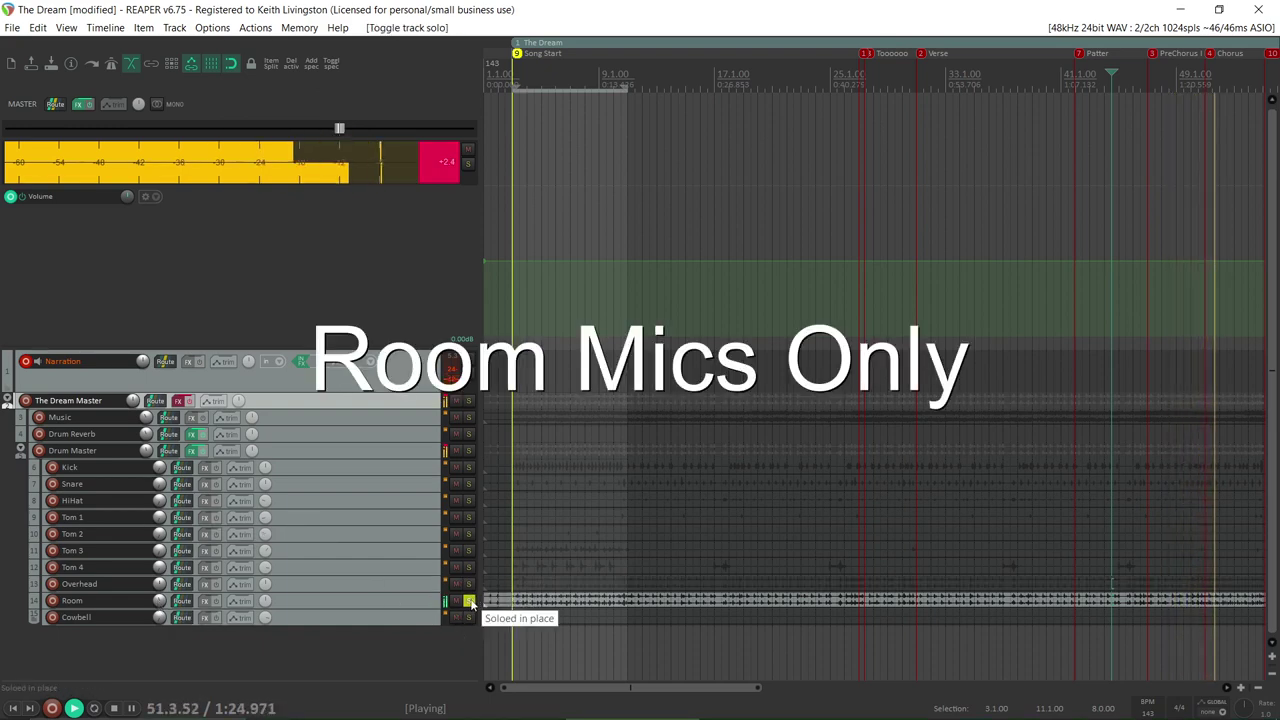
pyautogui.click(469, 585)
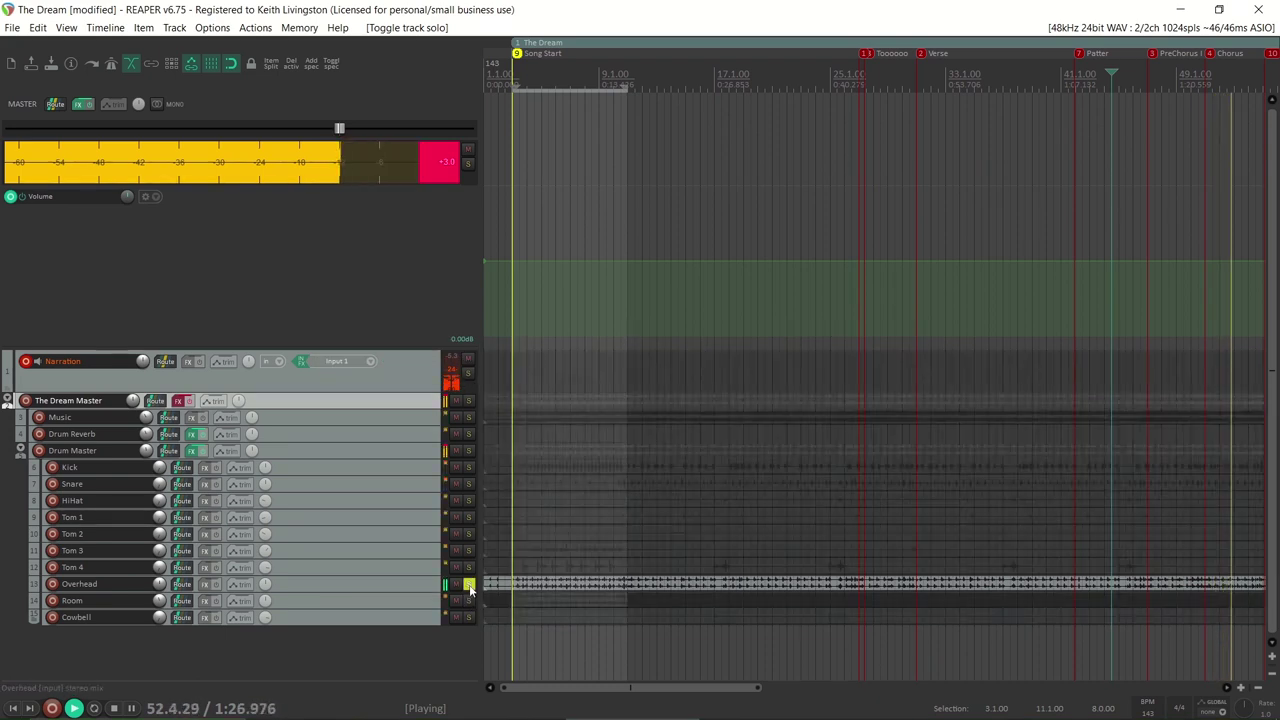
pyautogui.click(470, 600)
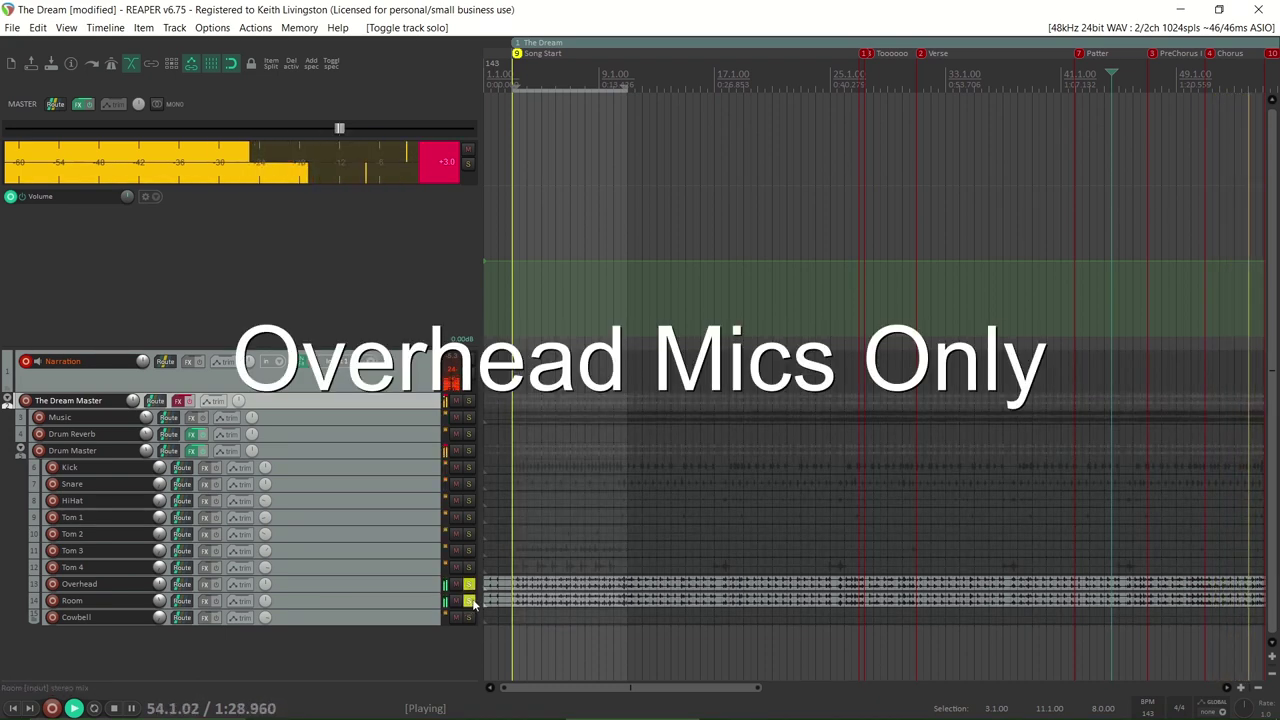
# Step: Select the Overhead and Room tracks and lower their volumes together, bringing Room to about -8.34 dB
pyautogui.click(114, 583)
pyautogui.keyDown('ctrl'); pyautogui.click(117, 597); pyautogui.keyUp('ctrl')
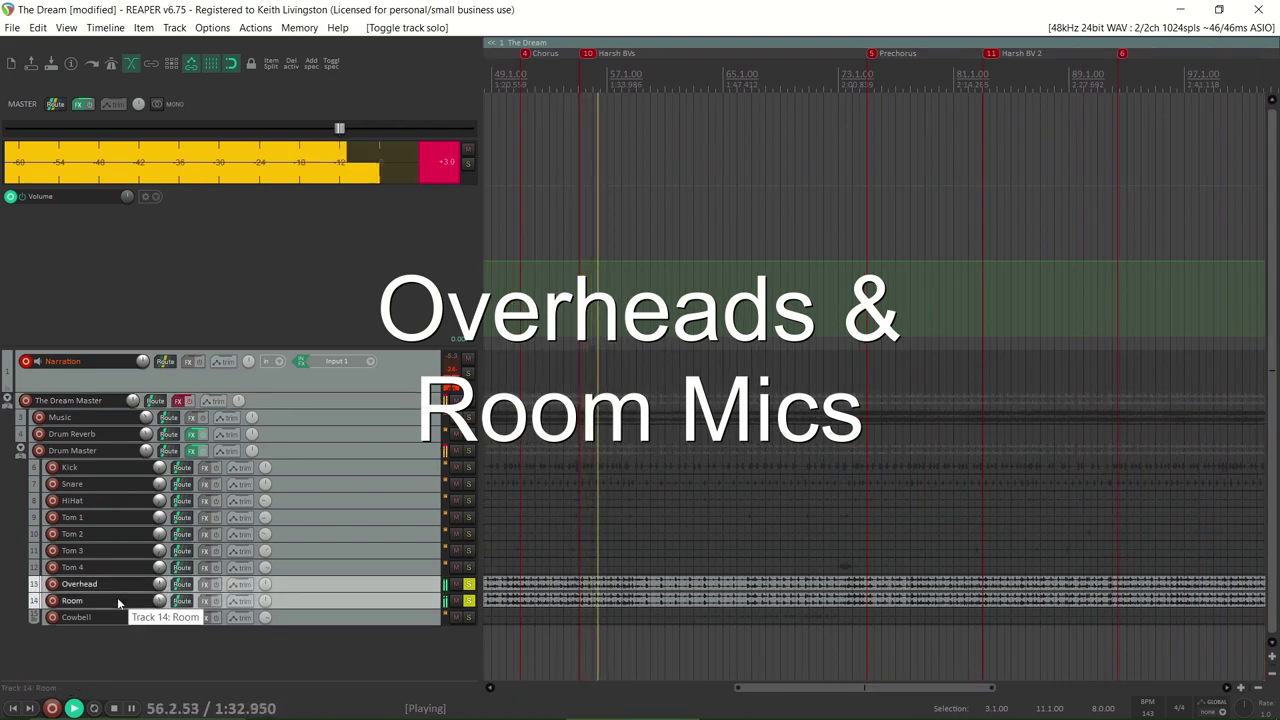
pyautogui.moveTo(159, 600); pyautogui.dragTo(159, 617)
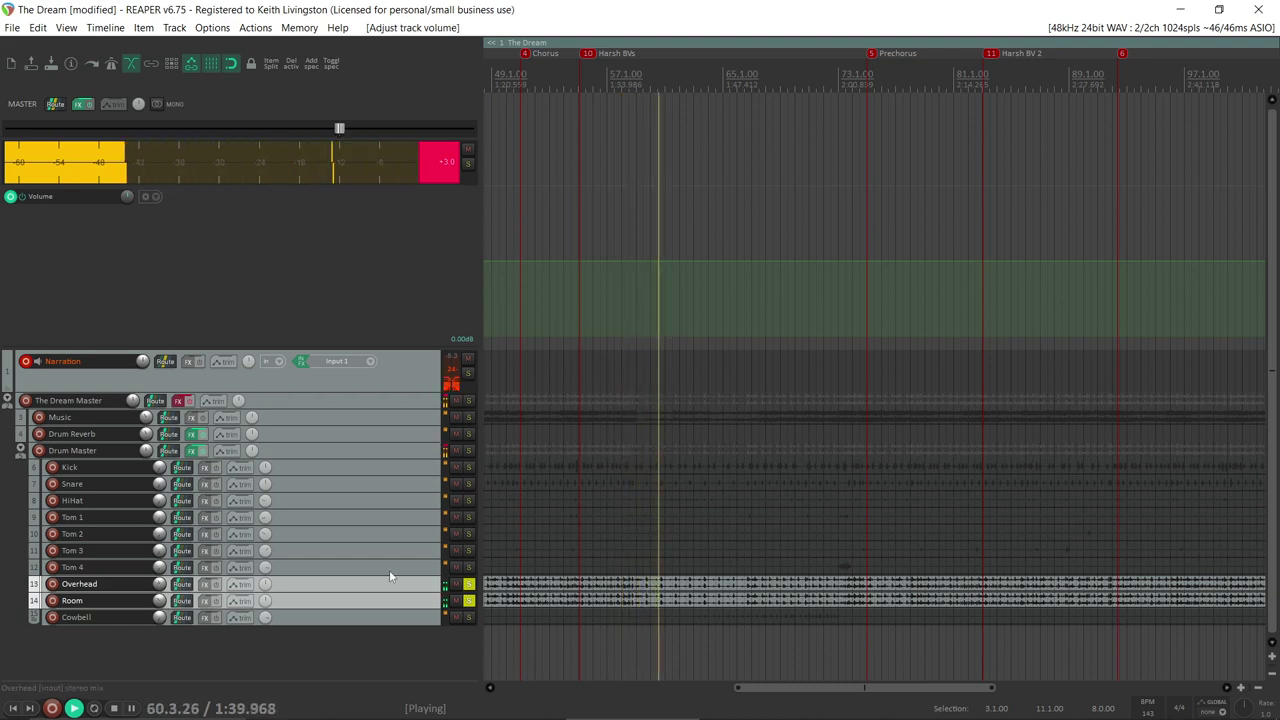
# Step: Compare the full mix with the Overhead and Room tracks soloed together and each on its own, ending with solos cleared
pyautogui.click(469, 584)
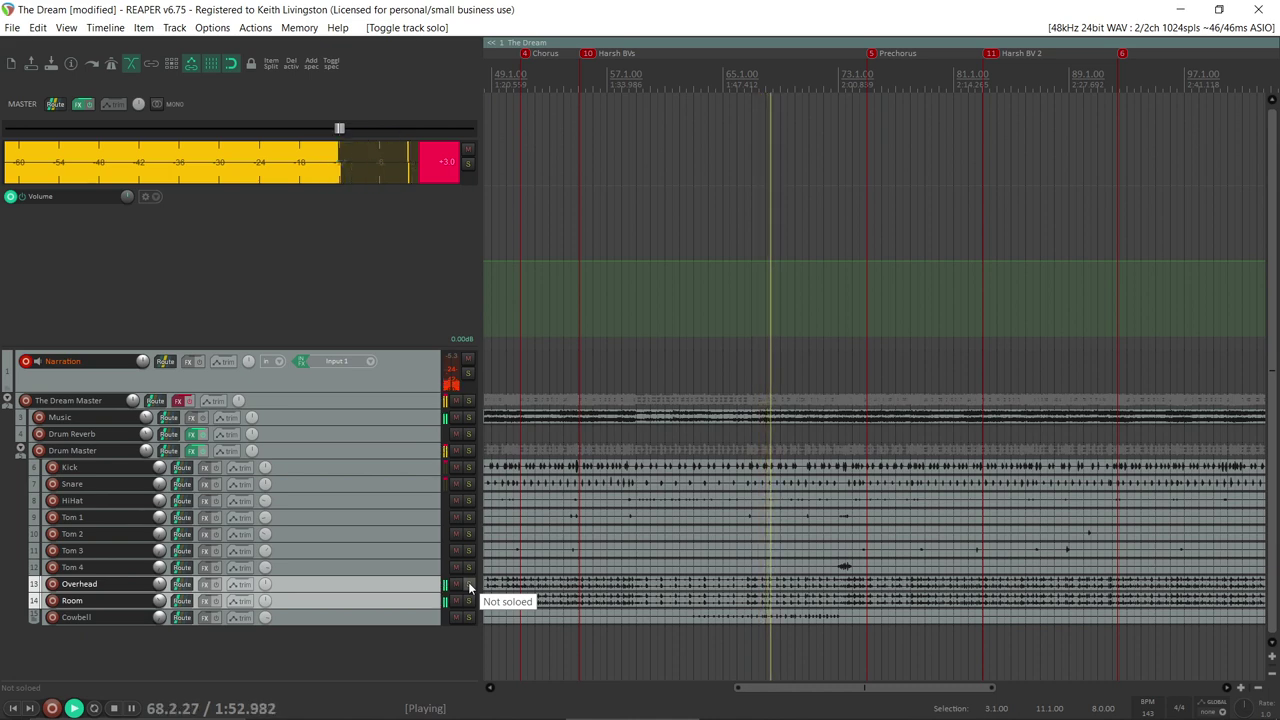
pyautogui.click(470, 585)
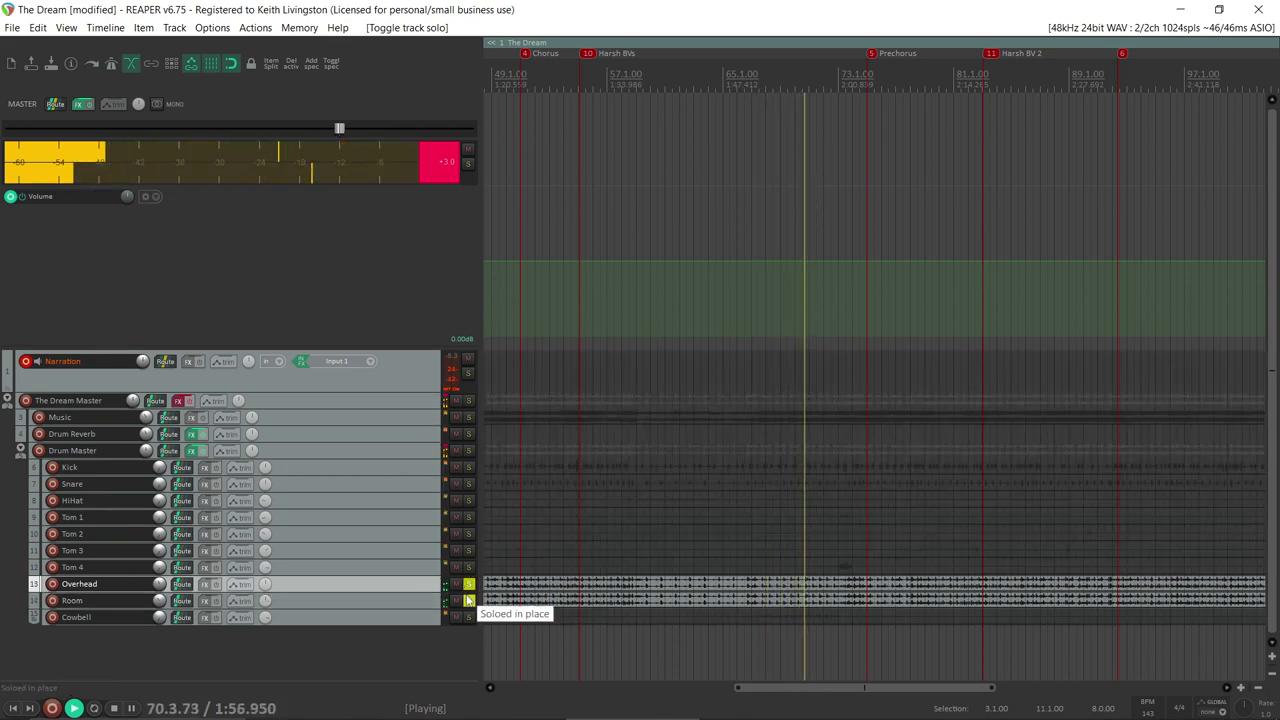
pyautogui.click(468, 600)
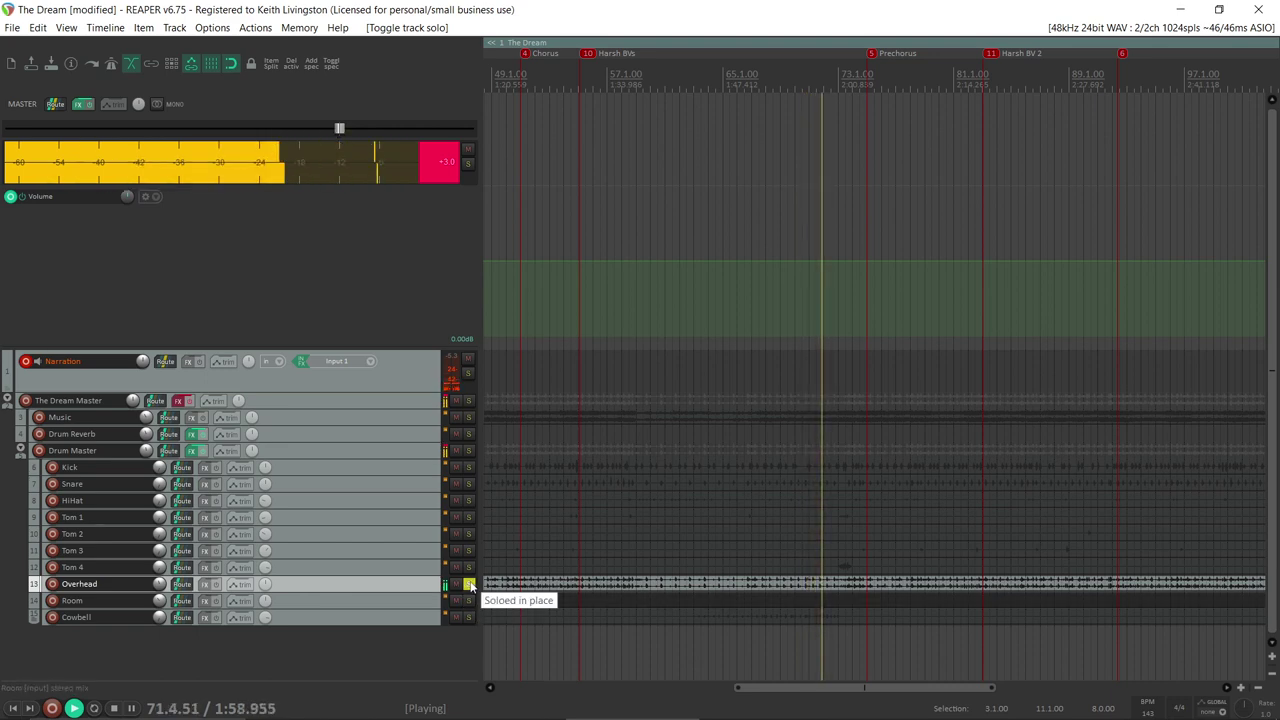
pyautogui.click(470, 585)
pyautogui.click(470, 601)
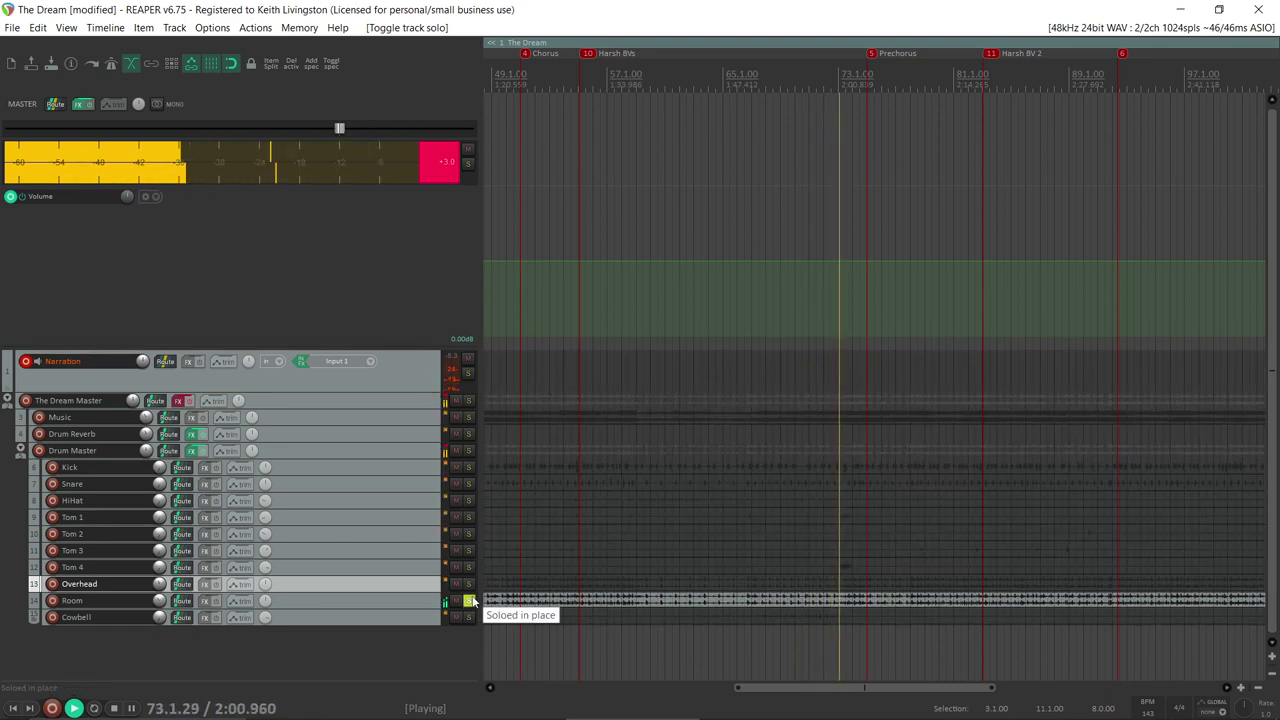
pyautogui.click(470, 601)
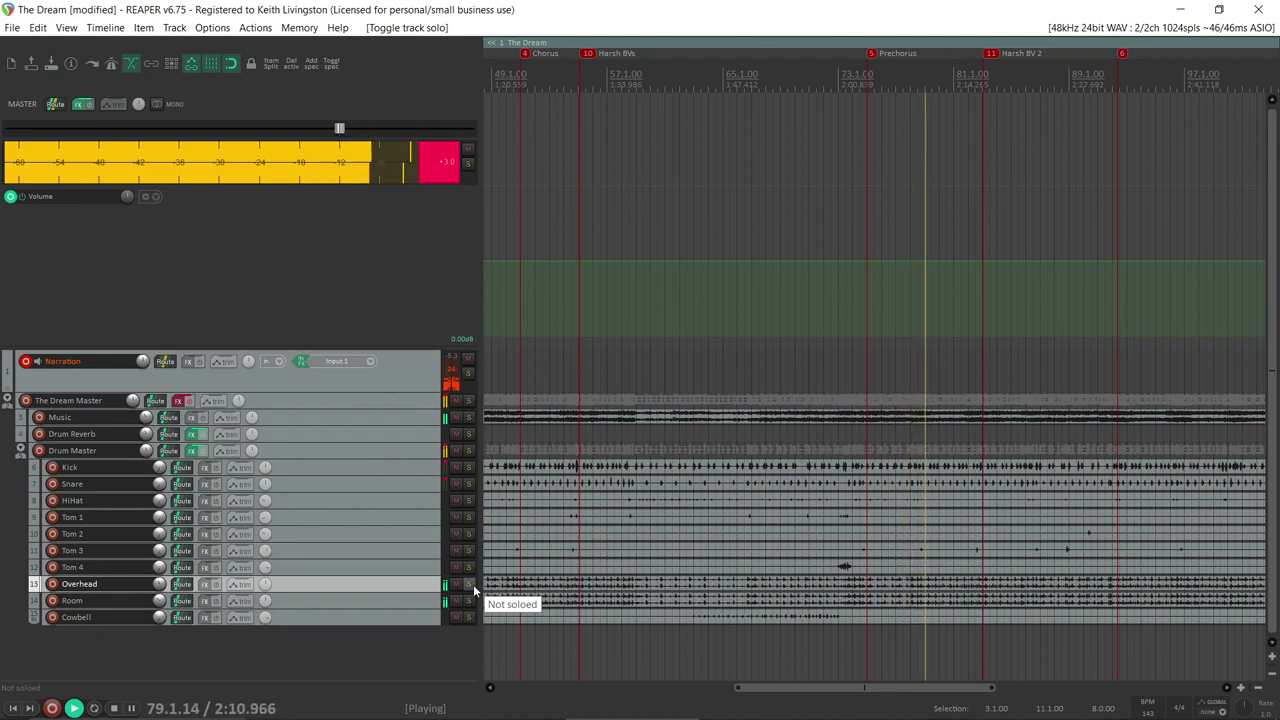
# Step: Audition Overhead alone and together with Room against the full mix, clear the solos, reset the master peak indicator and stop playback
pyautogui.click(472, 586)
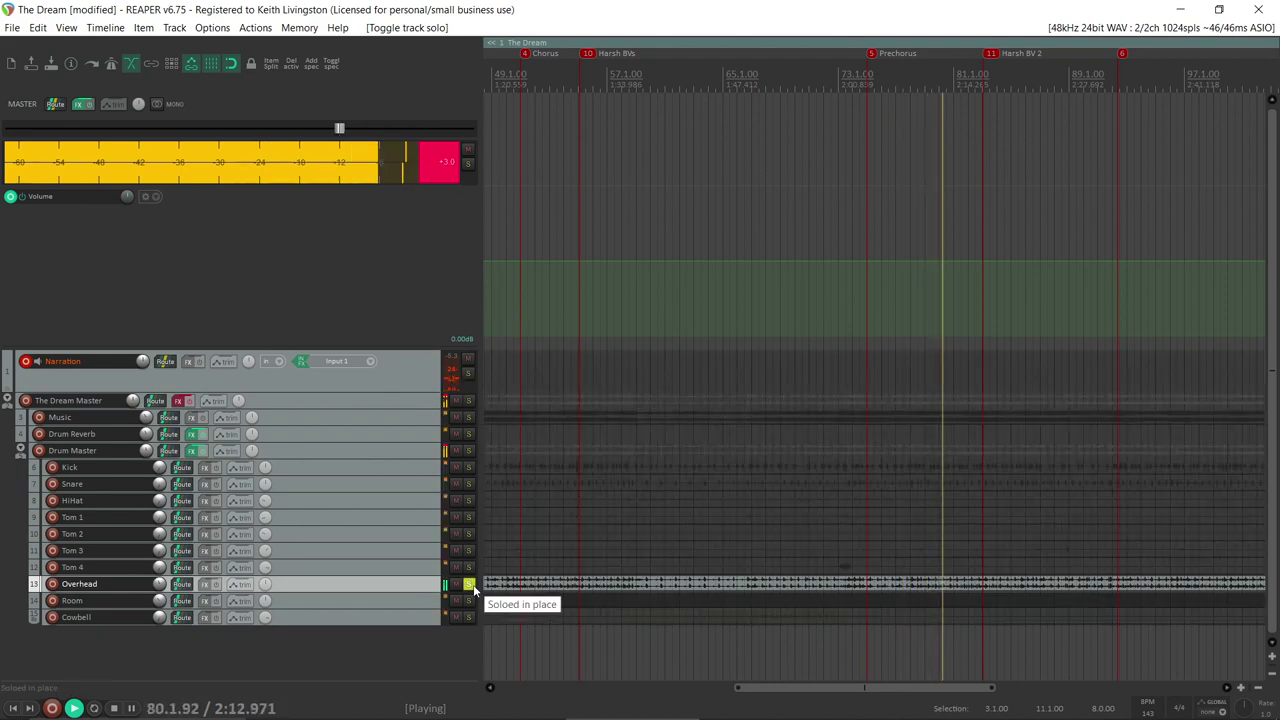
pyautogui.click(472, 587)
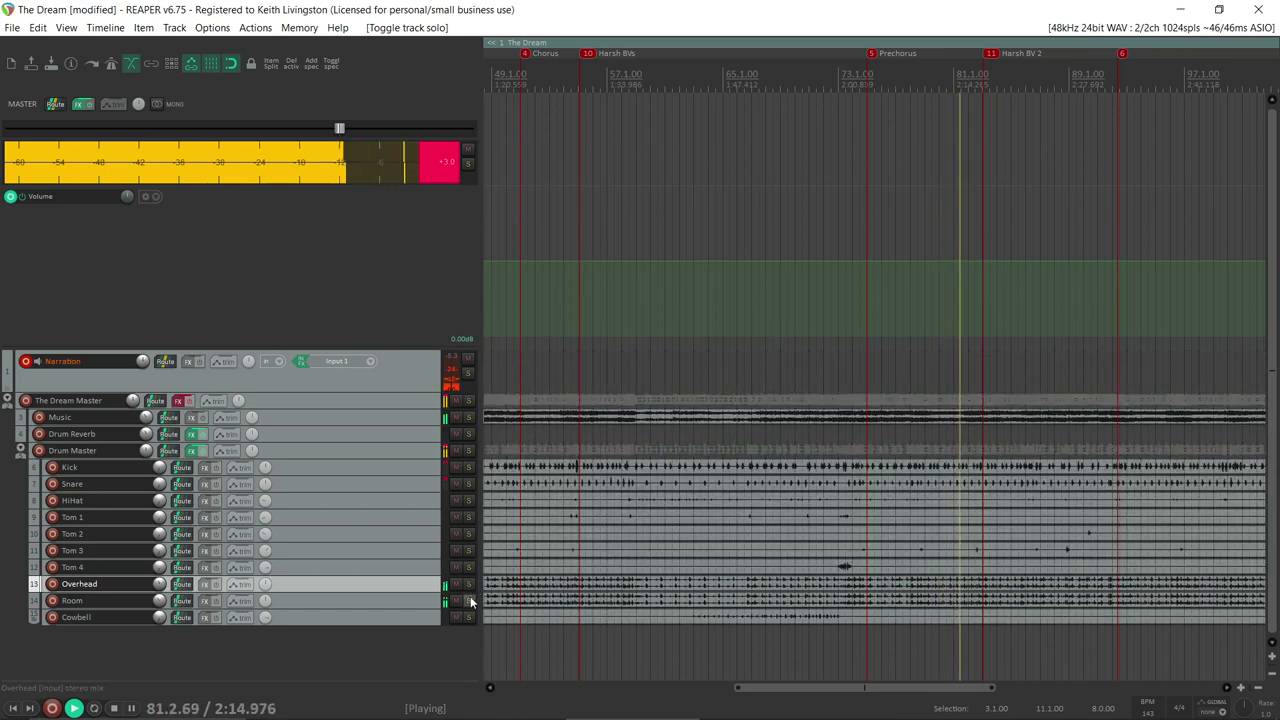
pyautogui.click(469, 600)
pyautogui.click(469, 584)
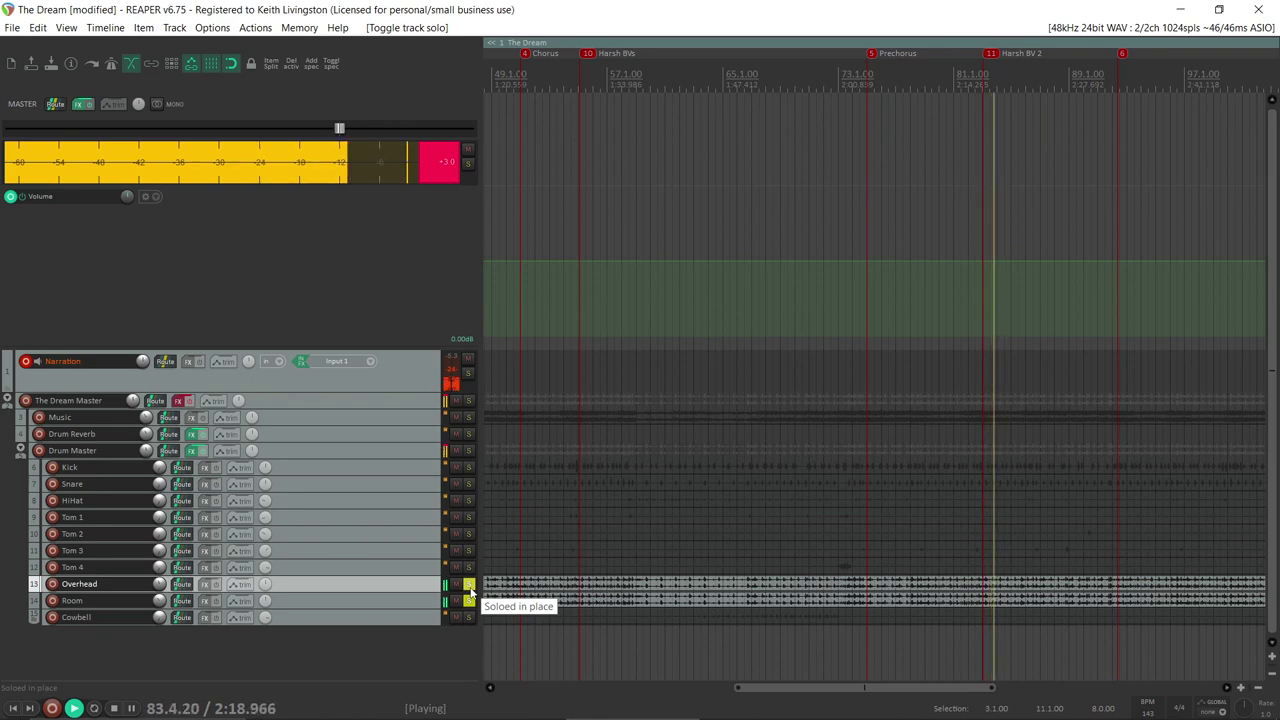
pyautogui.click(469, 584)
pyautogui.click(469, 600)
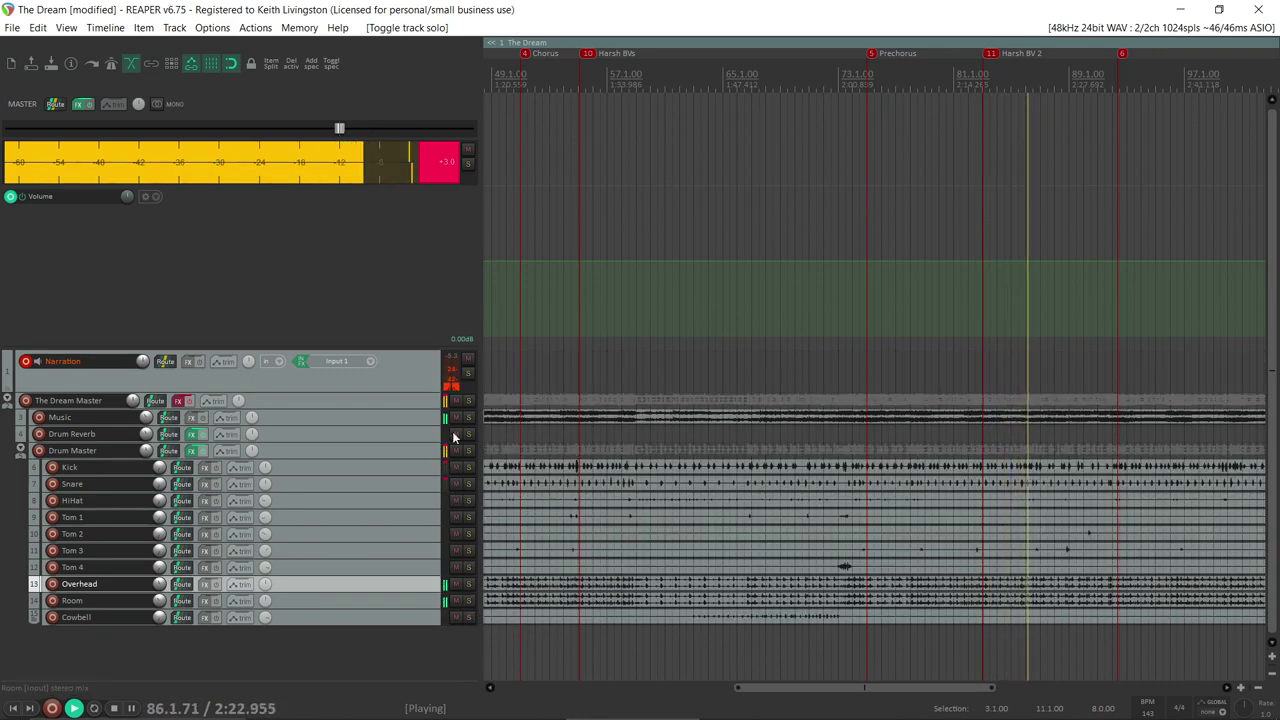
pyautogui.click(440, 165)
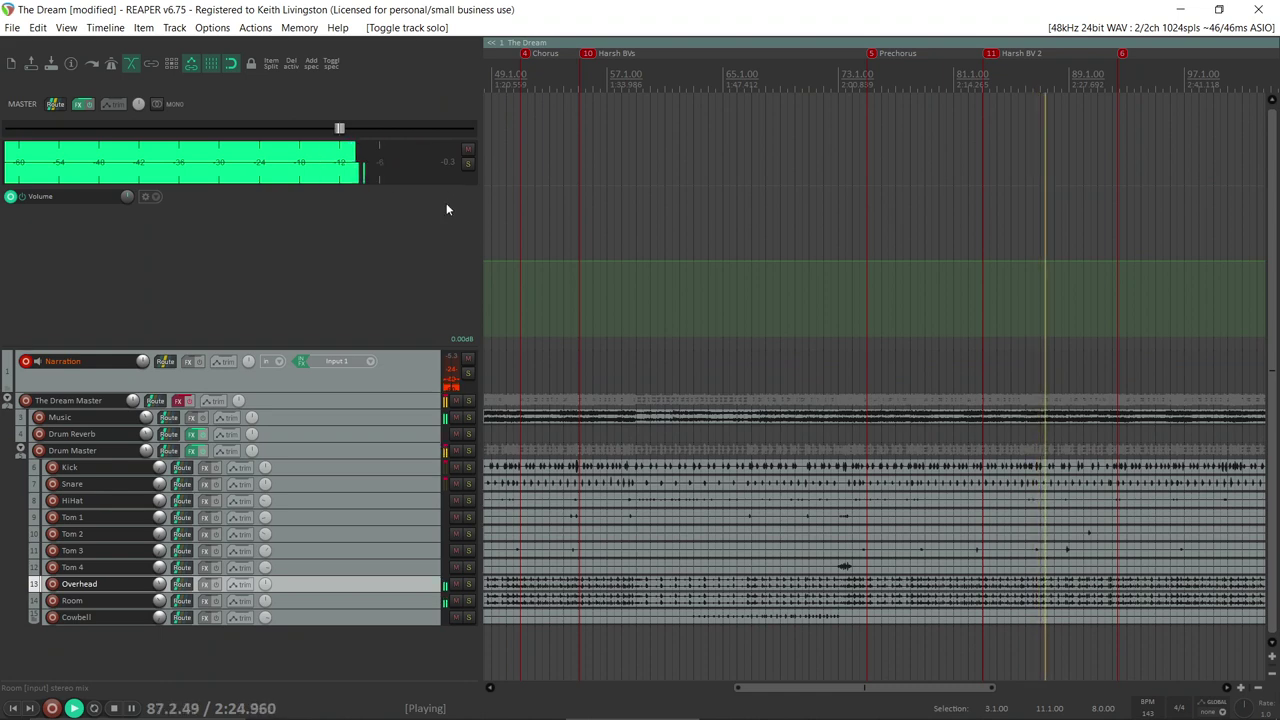
pyautogui.press('space')
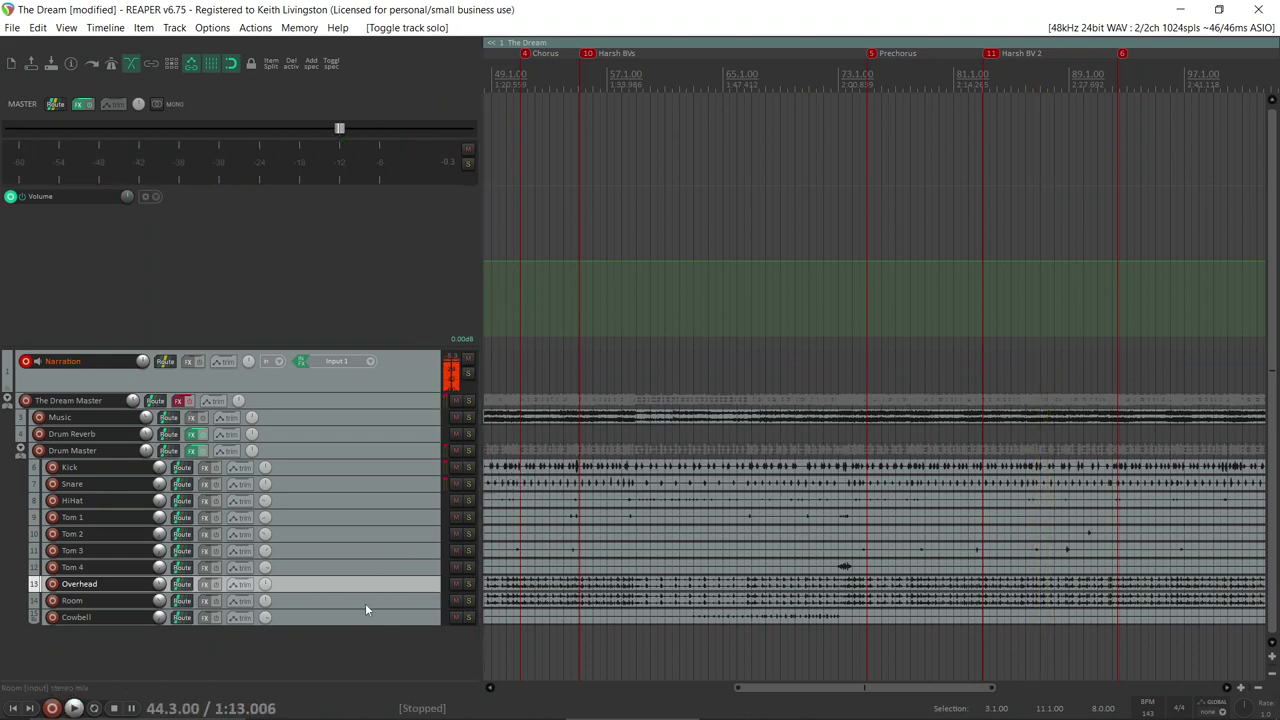
# Step: Select the Room and Overhead tracks, raise their volumes together with Room reaching about -5.53 dB, and fine-tune the level
pyautogui.click(365, 600)
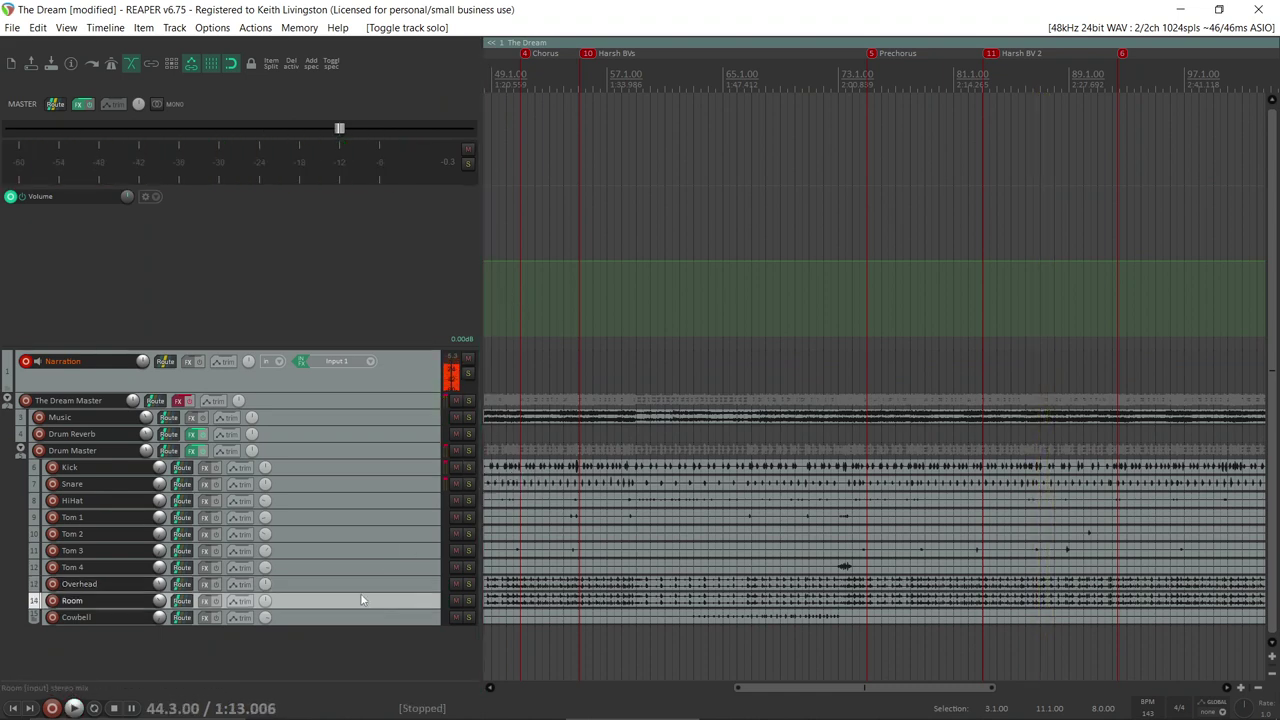
pyautogui.keyDown('ctrl'); pyautogui.click(349, 579); pyautogui.keyUp('ctrl')
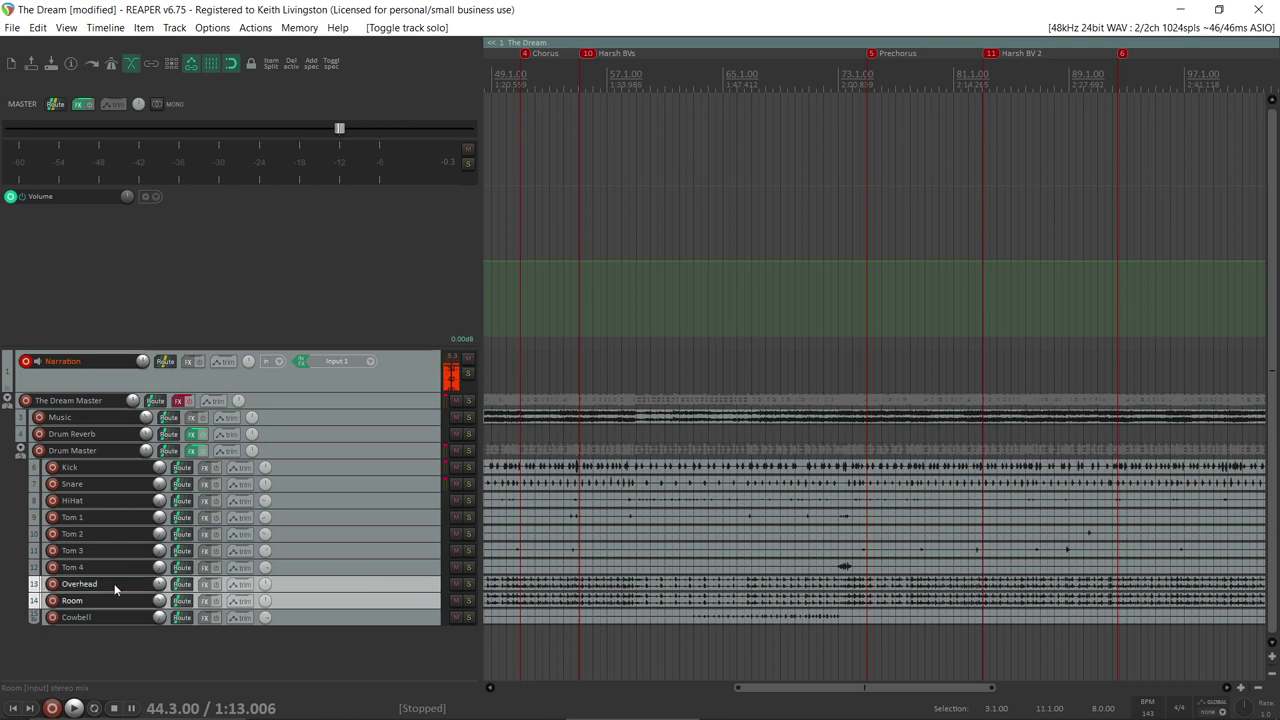
pyautogui.moveTo(160, 603)
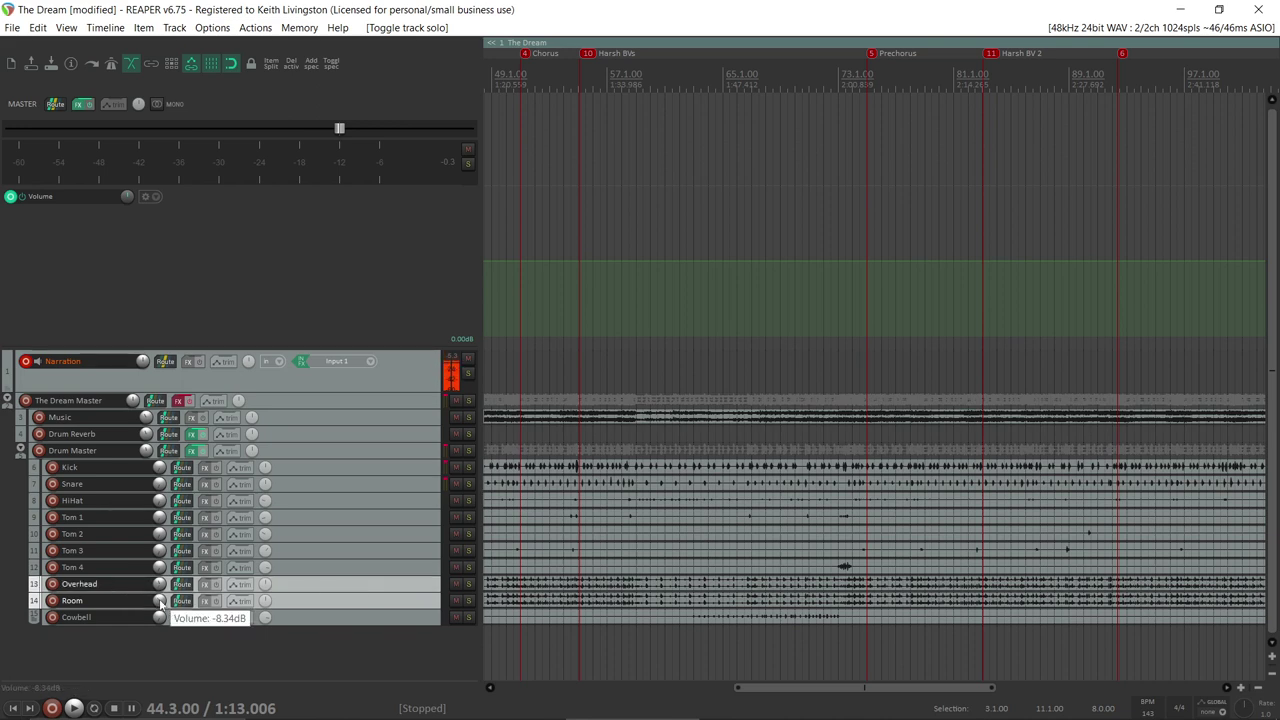
pyautogui.moveTo(162, 600); pyautogui.dragTo(160, 583)
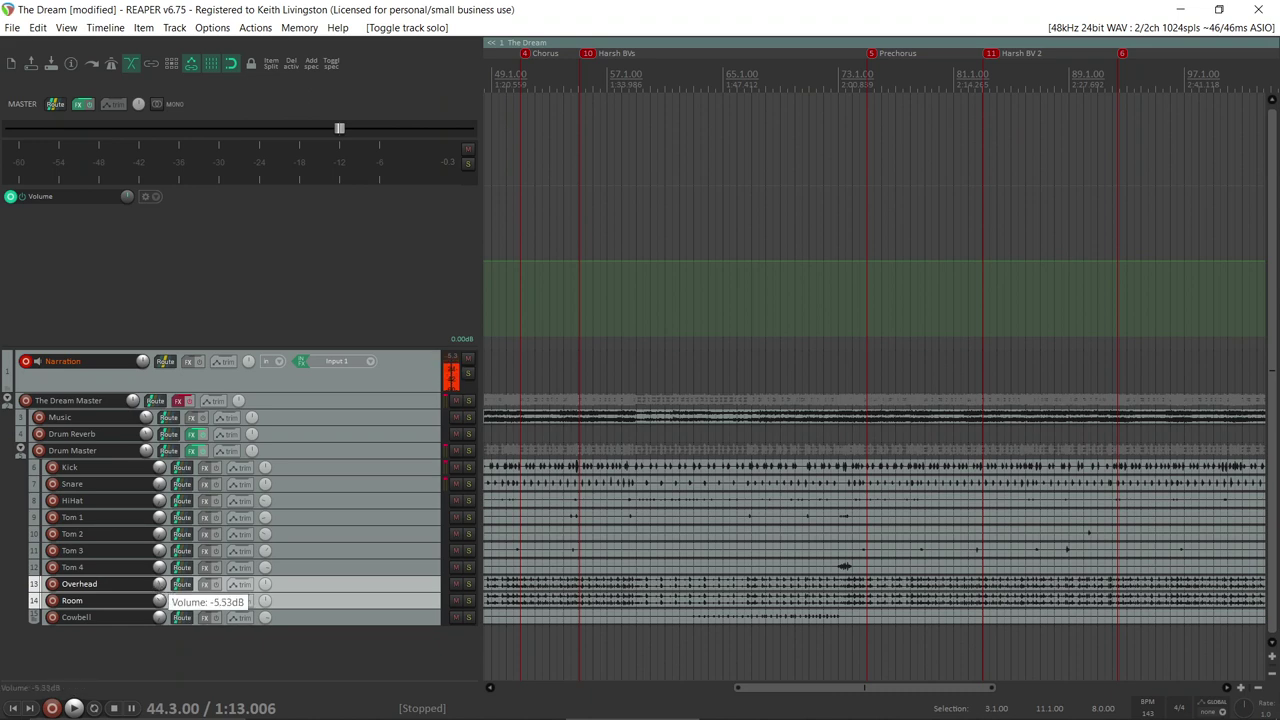
pyautogui.moveTo(160, 600); pyautogui.dragTo(160, 602)
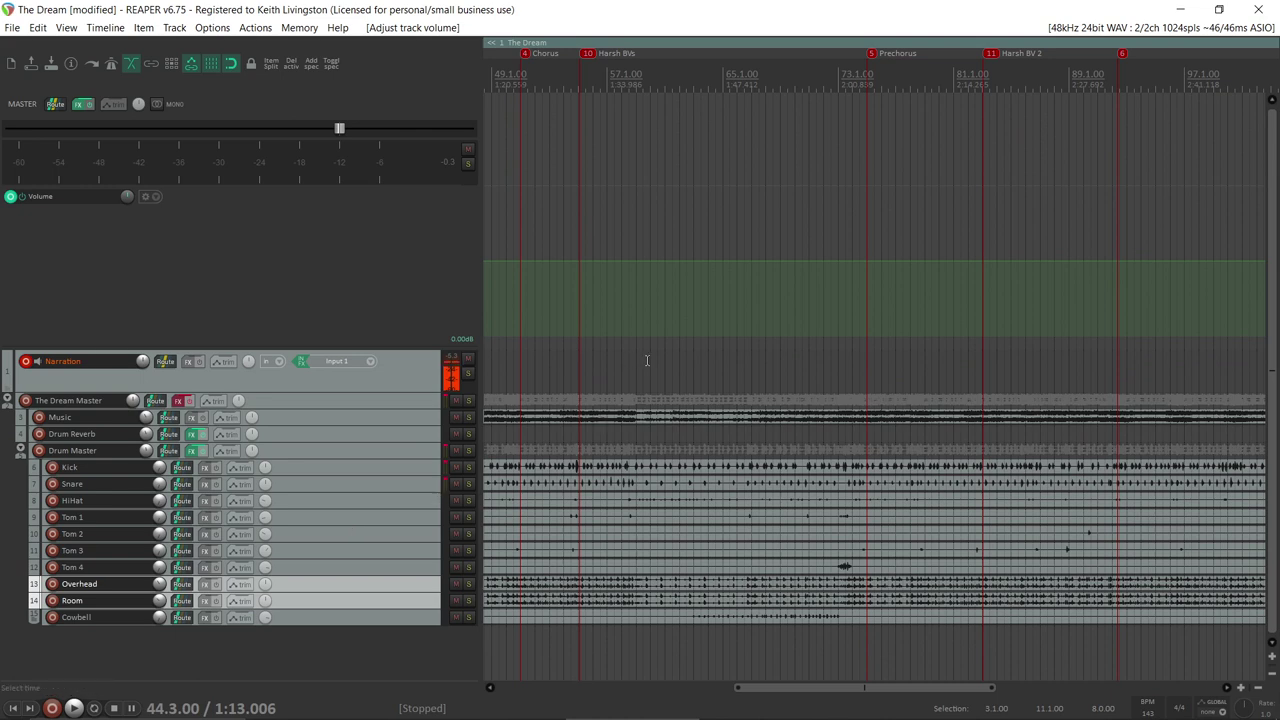
# Step: Play the full mix from just after the Harsh BV 2 marker to check the drum balance, and stop playback
pyautogui.click(1018, 372)
pyautogui.press('space')
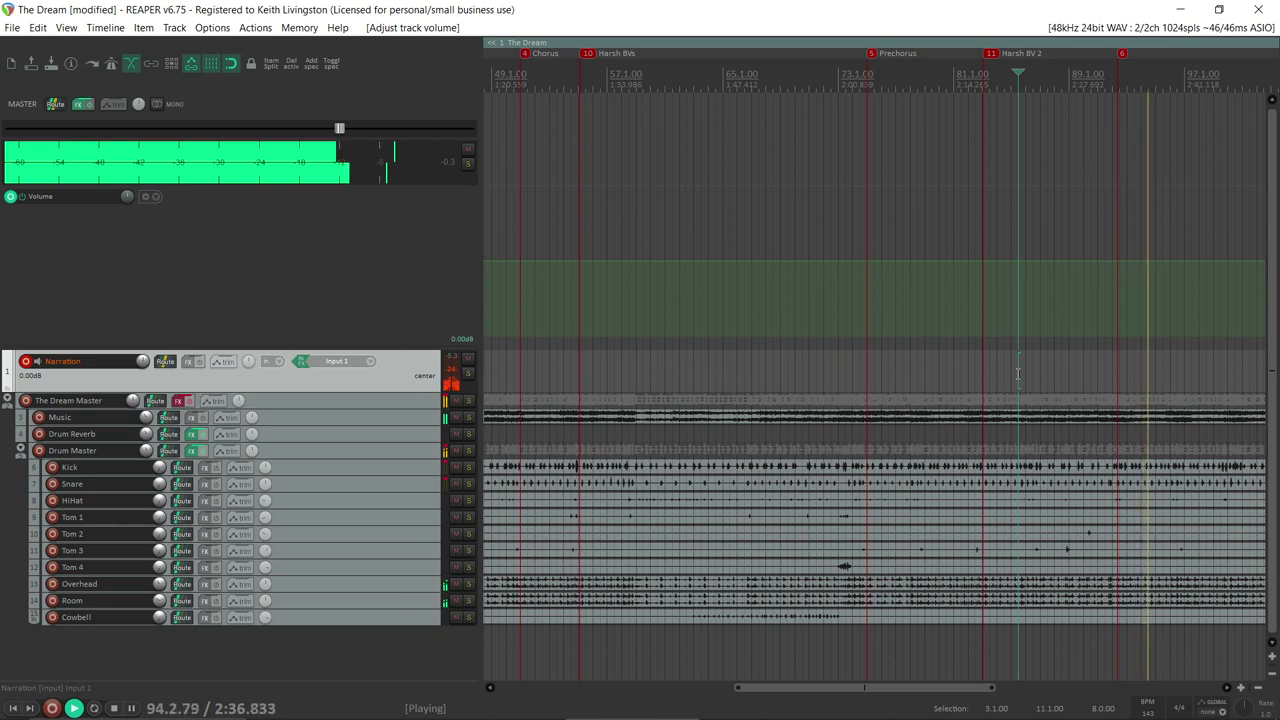
pyautogui.press('space')
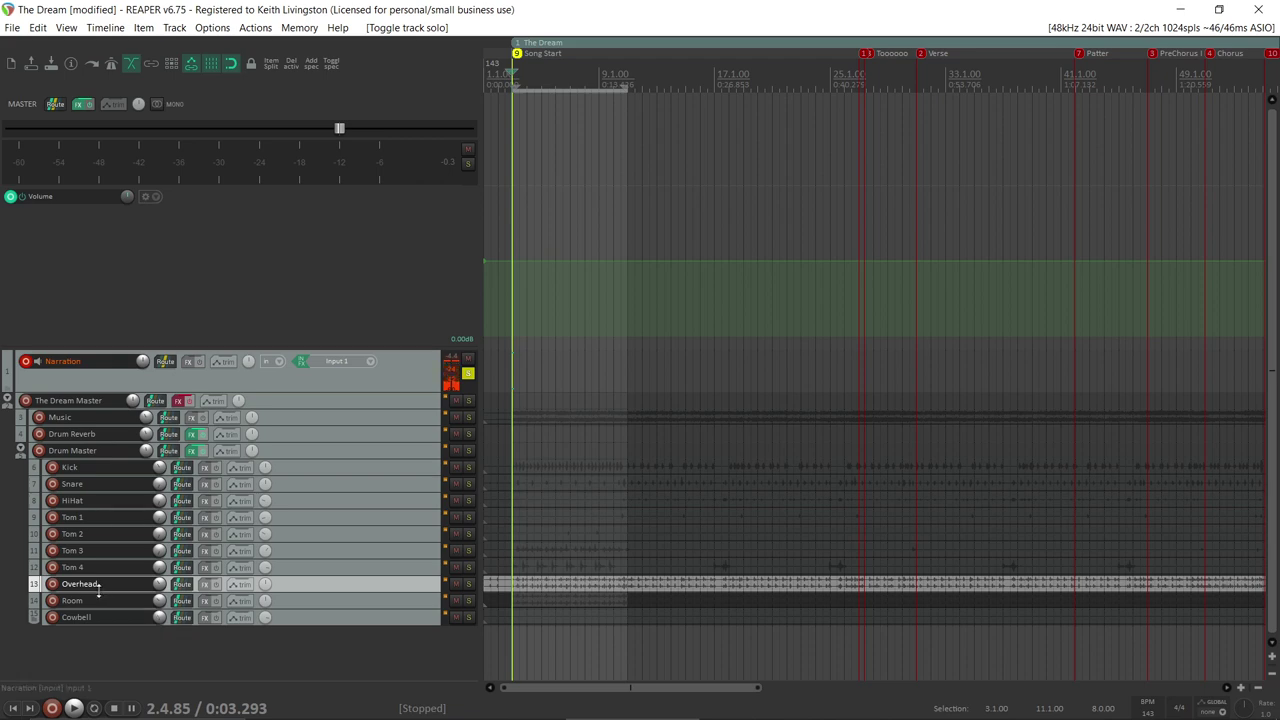
# Step: Solo the Room track and add the ReaEQ plugin to it
pyautogui.click(468, 601)
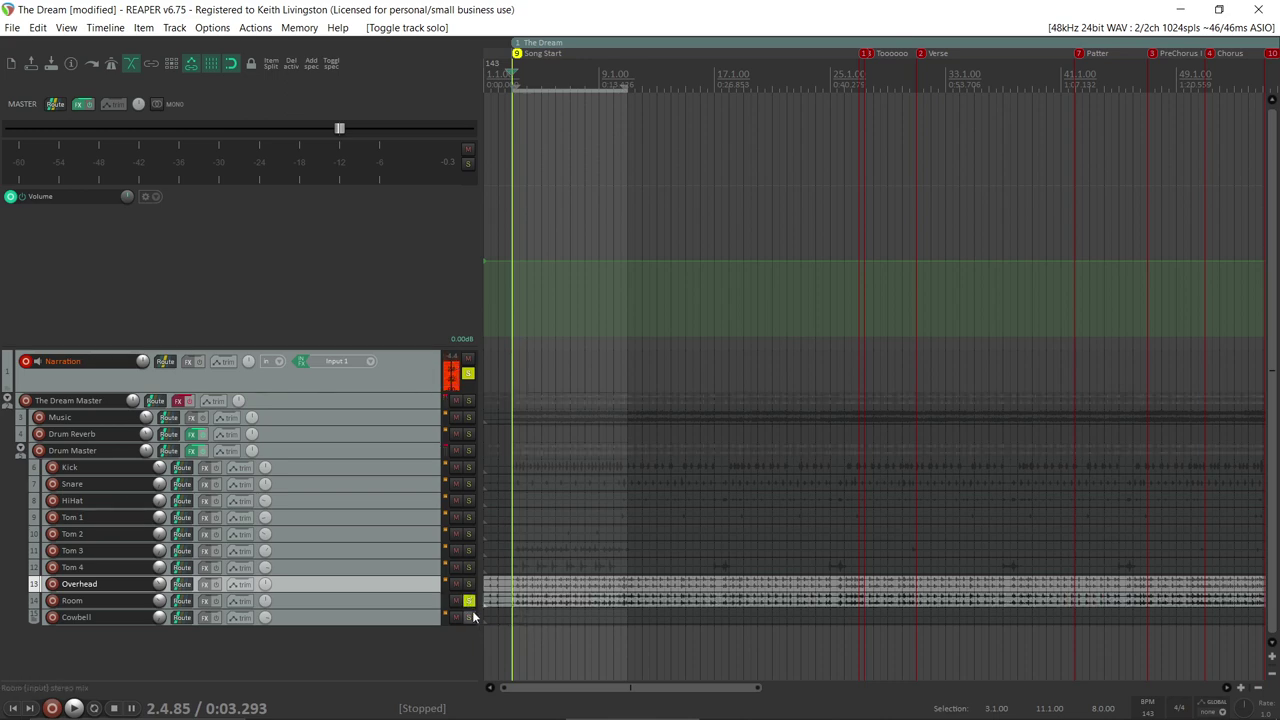
pyautogui.press('f')
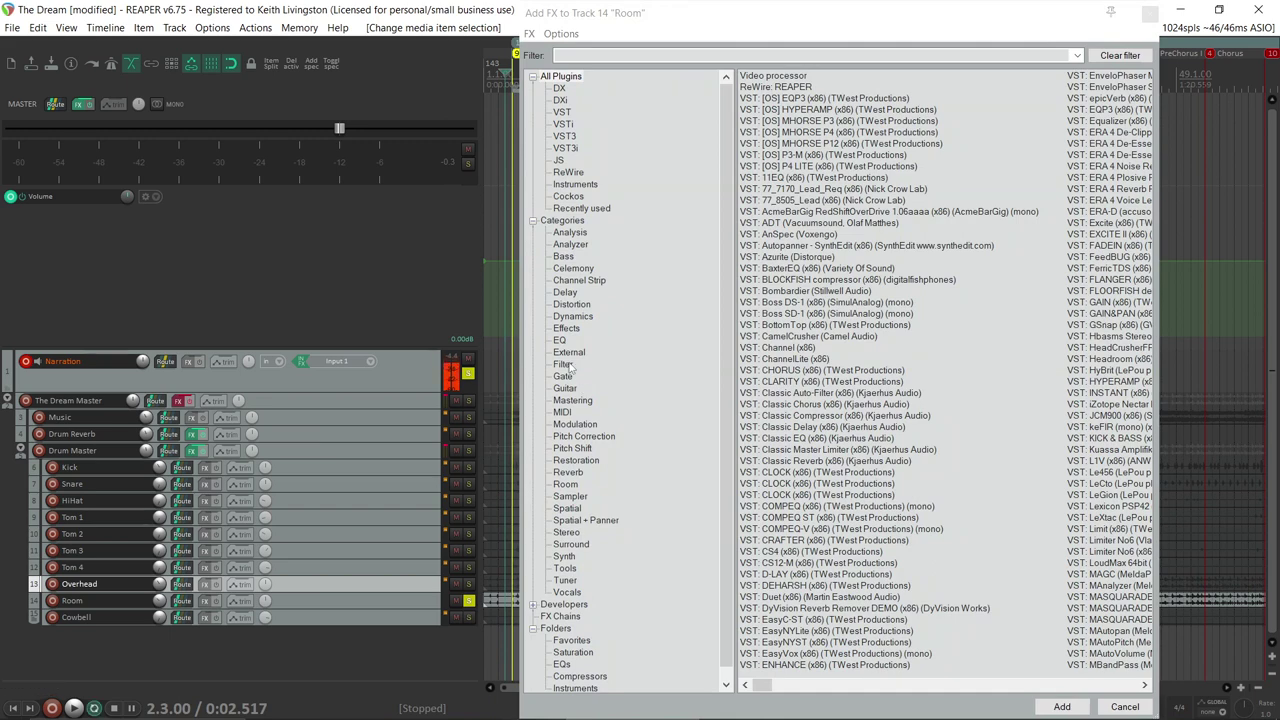
pyautogui.click(593, 54)
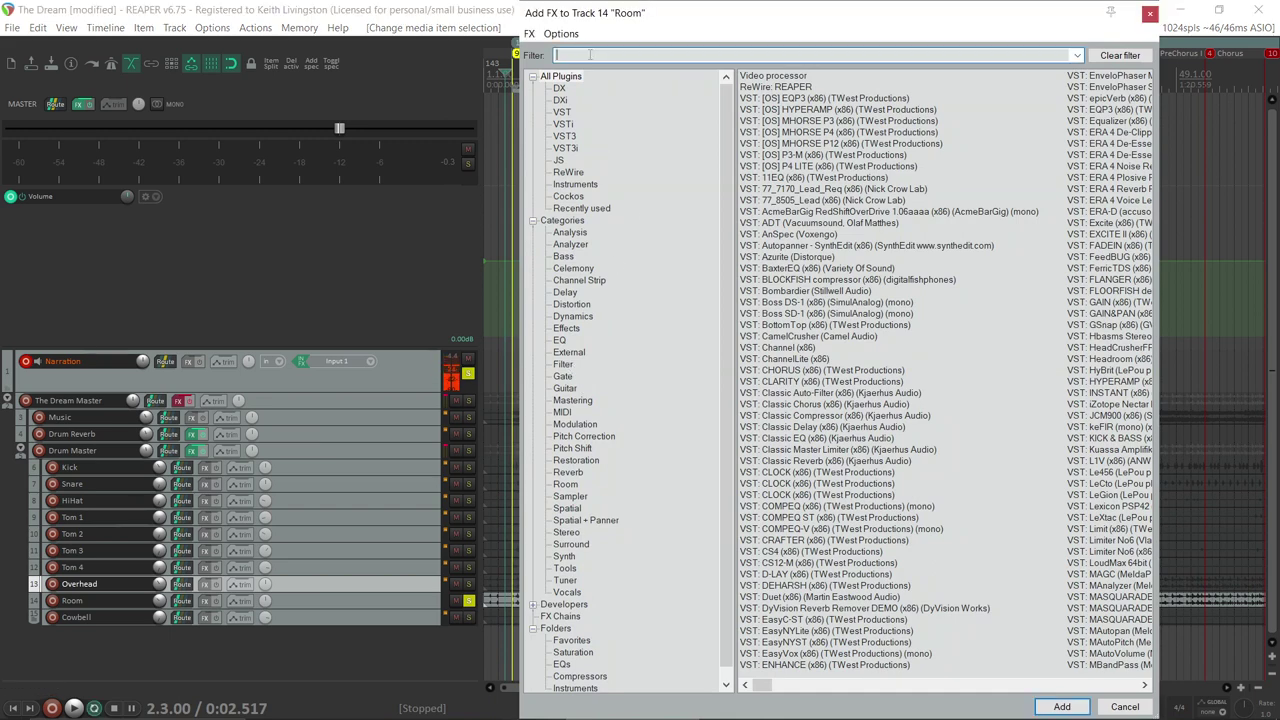
pyautogui.write('reaeq')
pyautogui.press('Return')
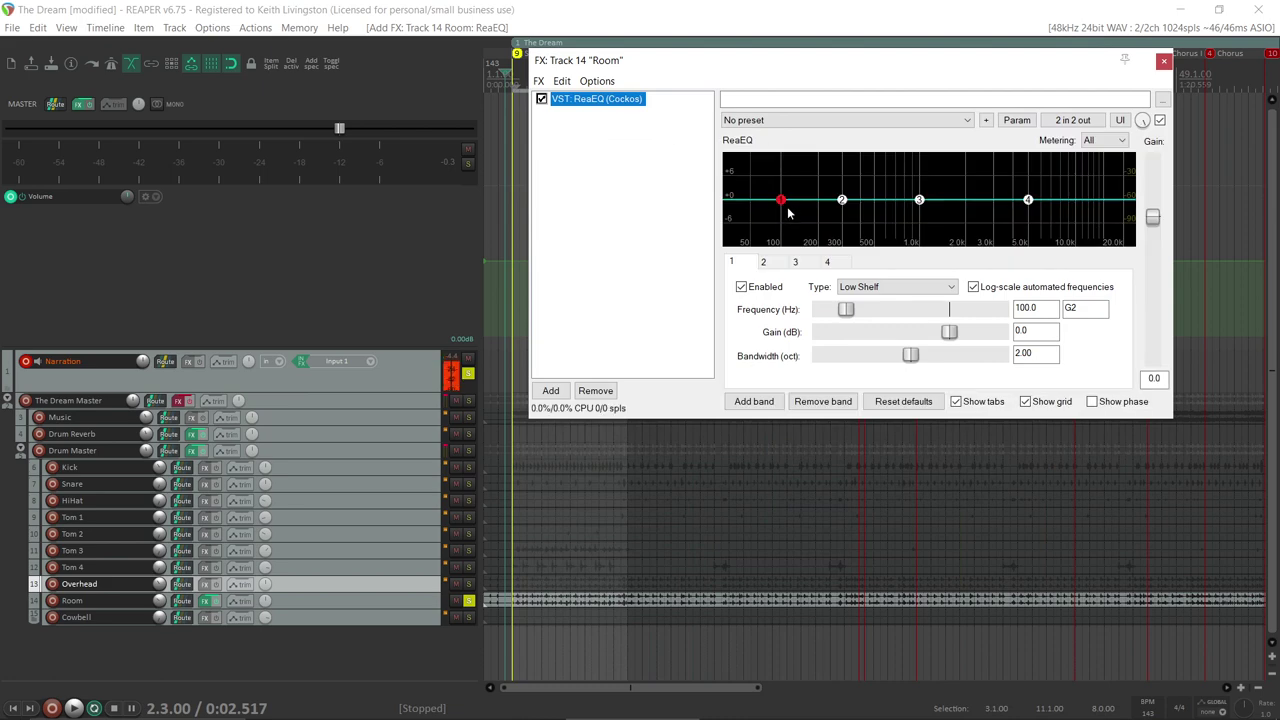
# Step: Change band 1 of the Room EQ to High Pass and raise its frequency to about 179 Hz during playback
pyautogui.click(870, 290)
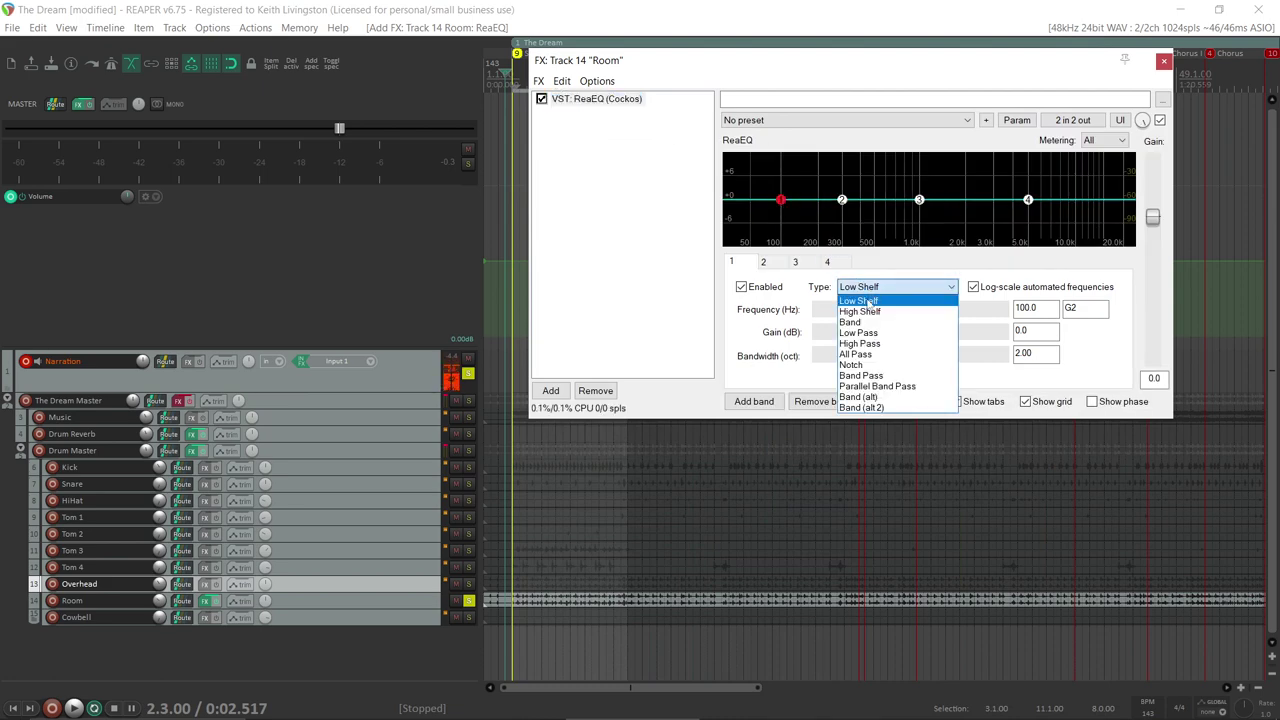
pyautogui.click(862, 343)
pyautogui.moveTo(789, 231); pyautogui.dragTo(750, 230)
pyautogui.press('space')
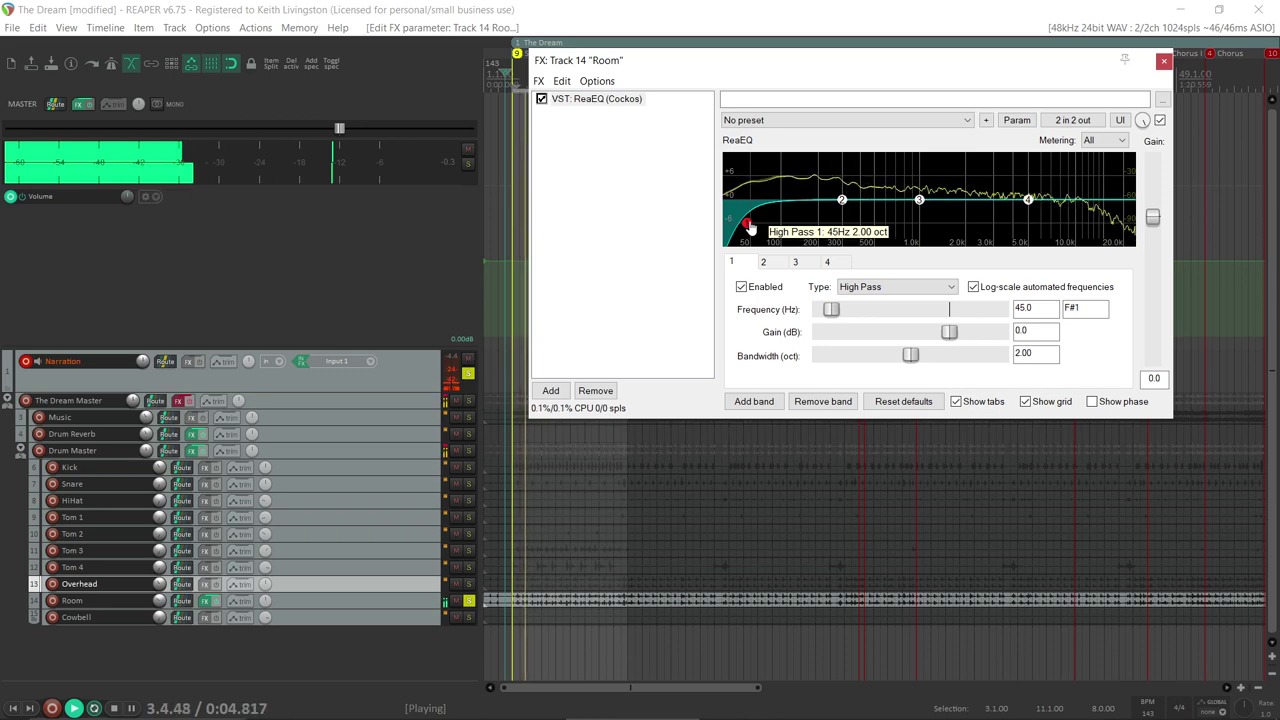
pyautogui.moveTo(750, 228); pyautogui.dragTo(817, 222)
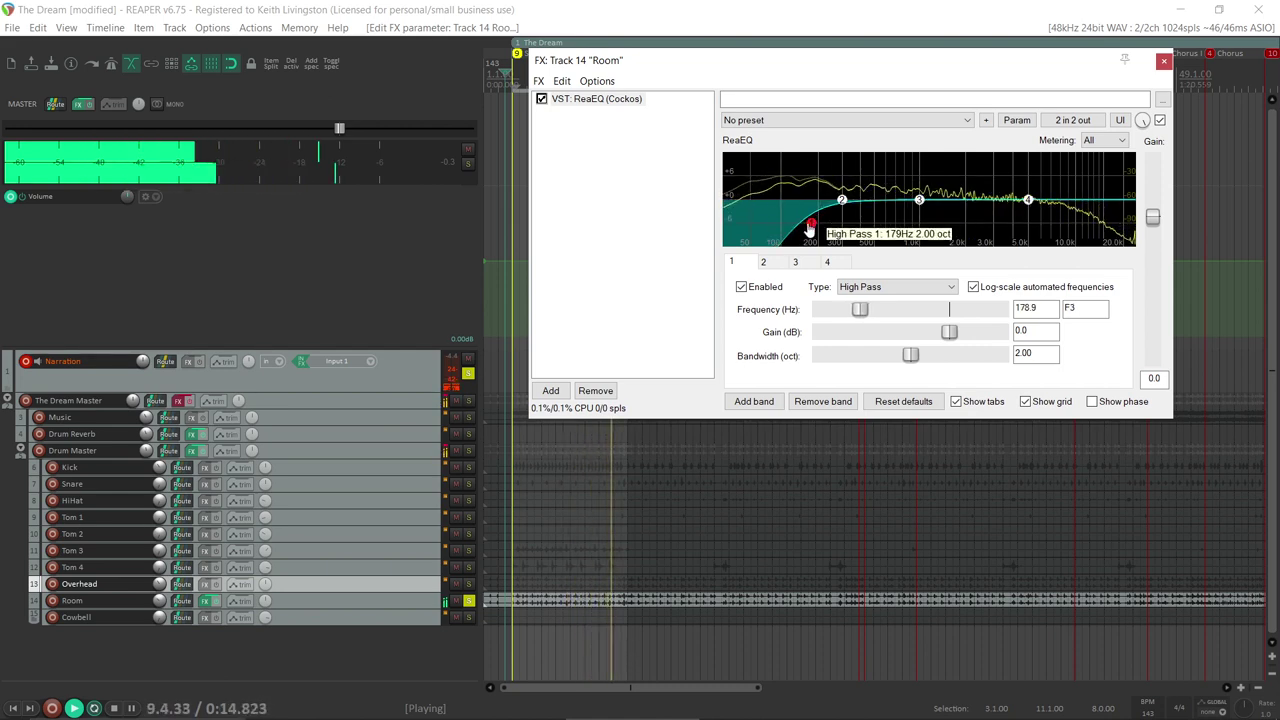
# Step: Compare the Room track with ReaEQ bypassed and enabled, and lower the high-pass frequency to about 142 Hz
pyautogui.click(544, 101)
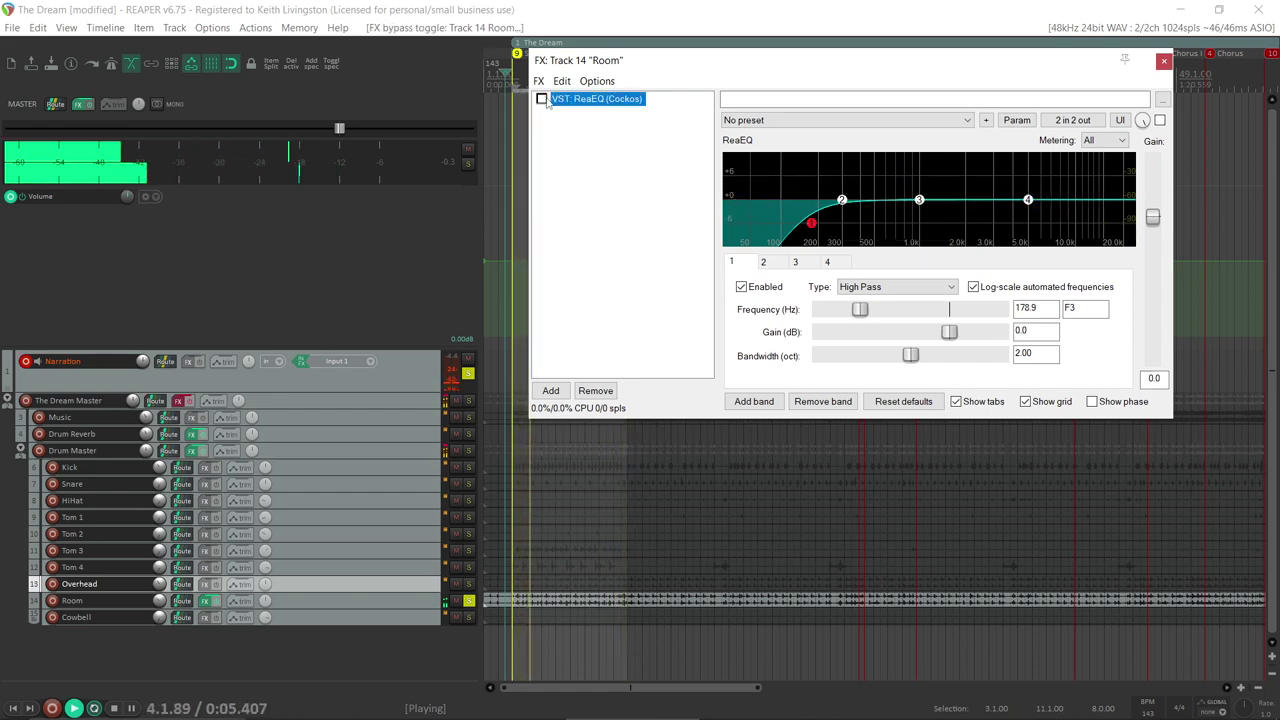
pyautogui.click(542, 99)
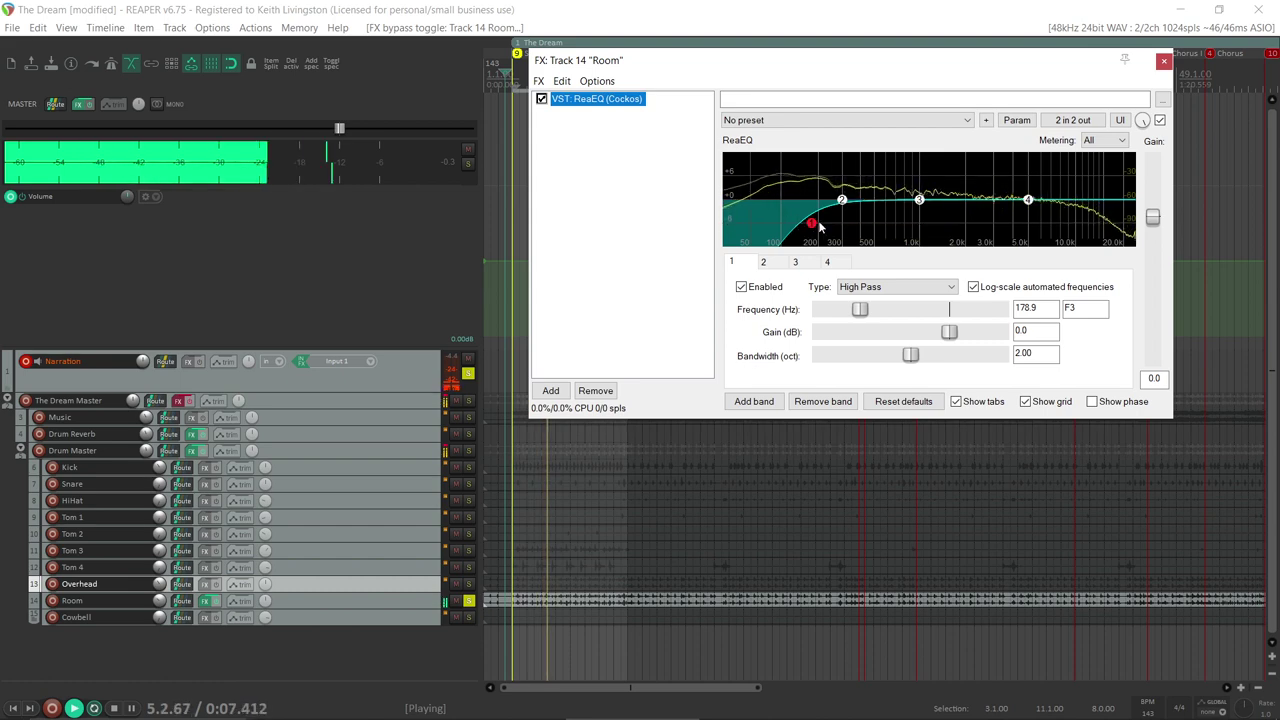
pyautogui.moveTo(811, 223); pyautogui.dragTo(798, 230)
pyautogui.press('space')
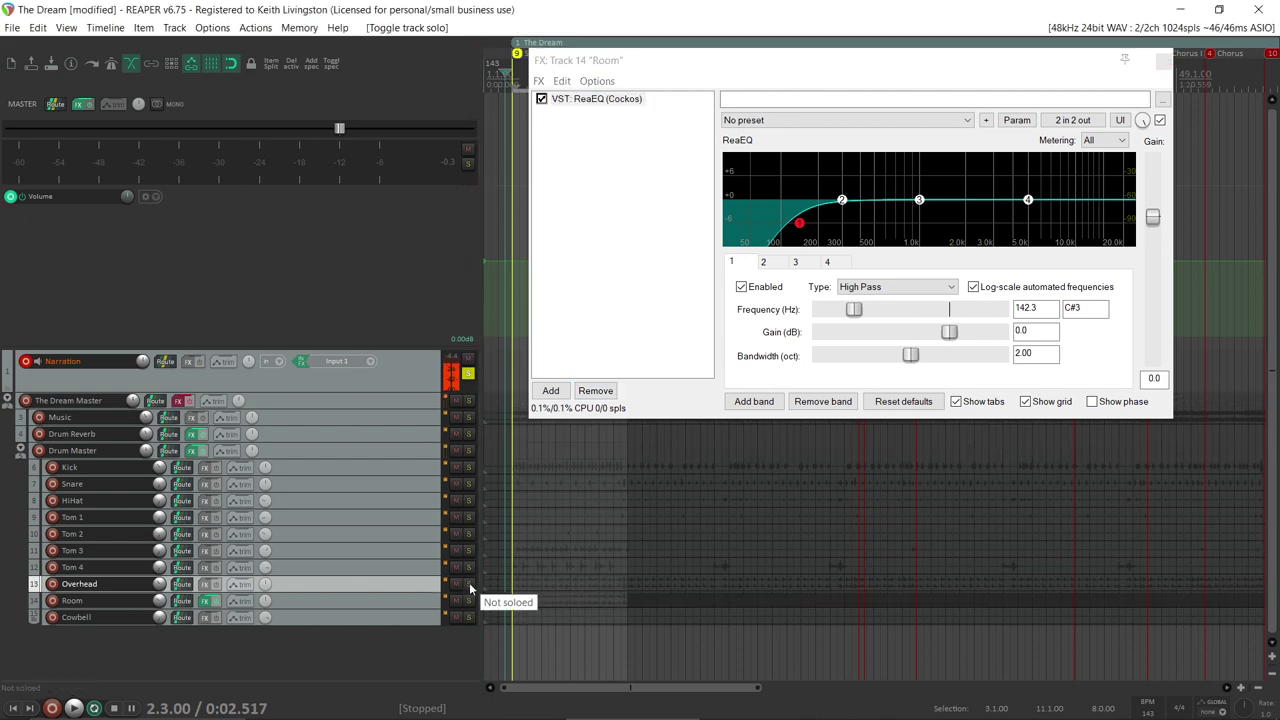
# Step: Solo the Overhead track instead of Room and add the TDR VOS SlickEQ plugin to it
pyautogui.press('f')
pyautogui.write('t')
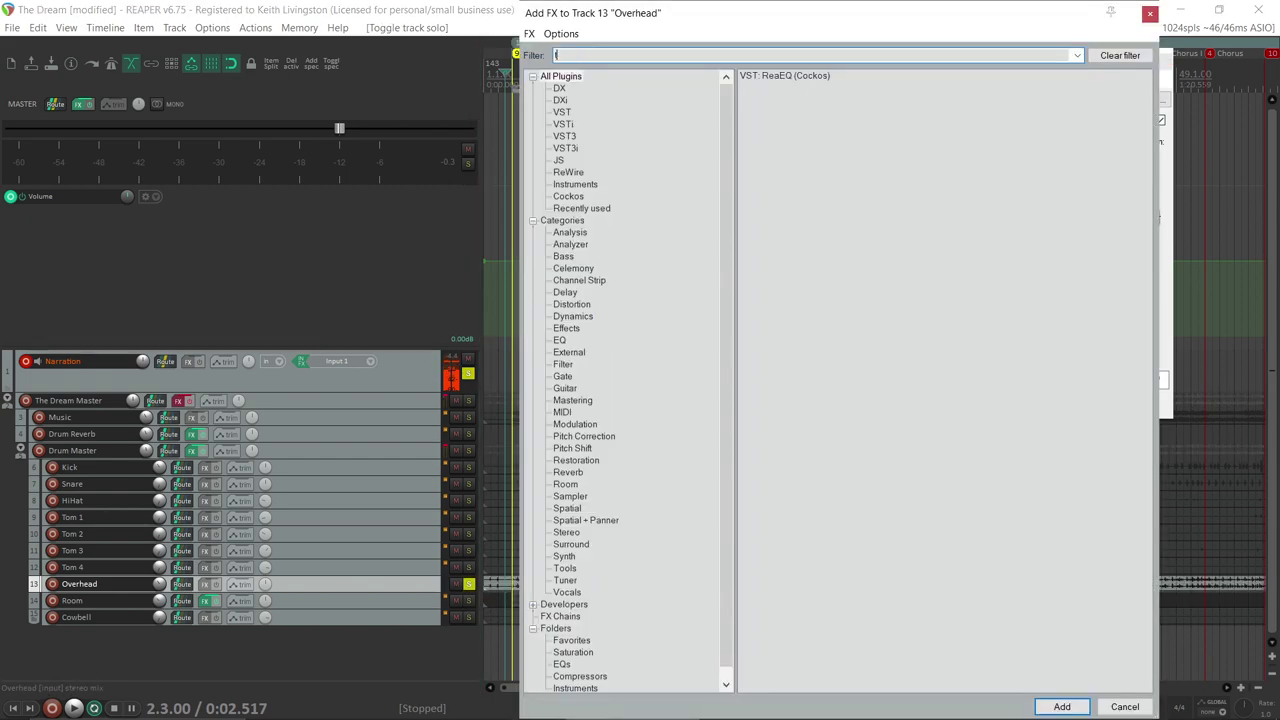
pyautogui.write('dr')
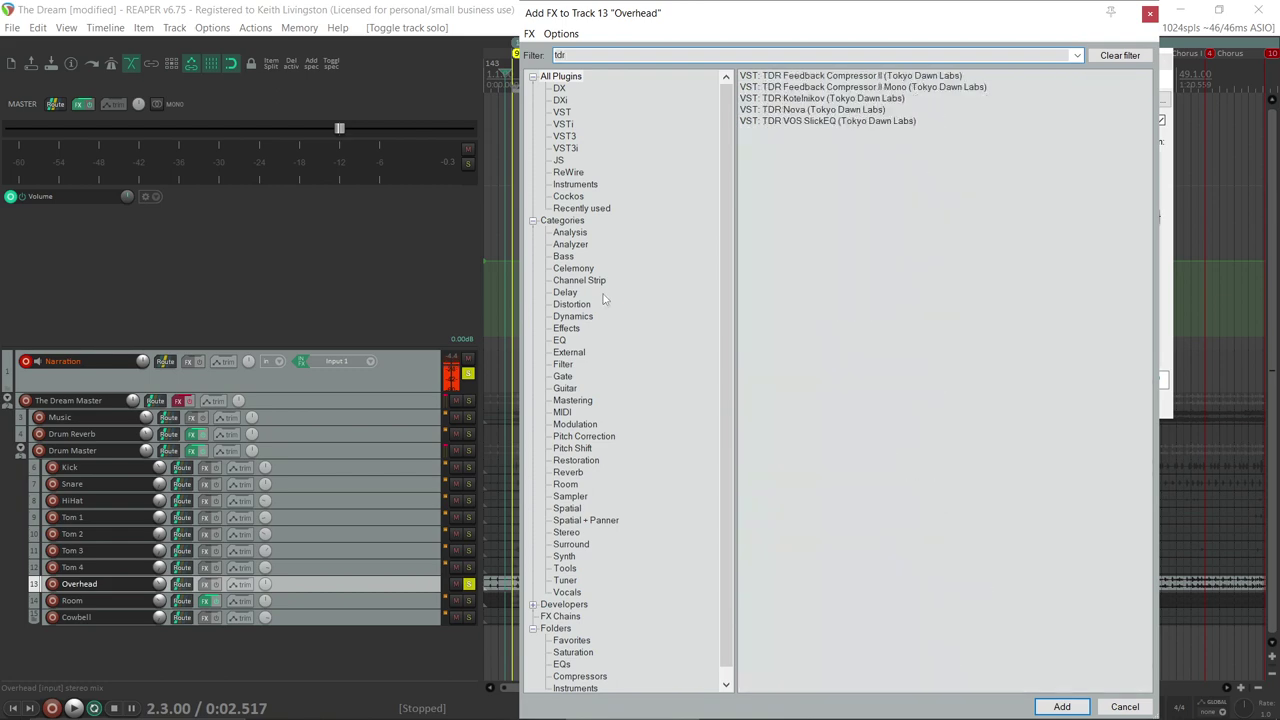
pyautogui.doubleClick(817, 121)
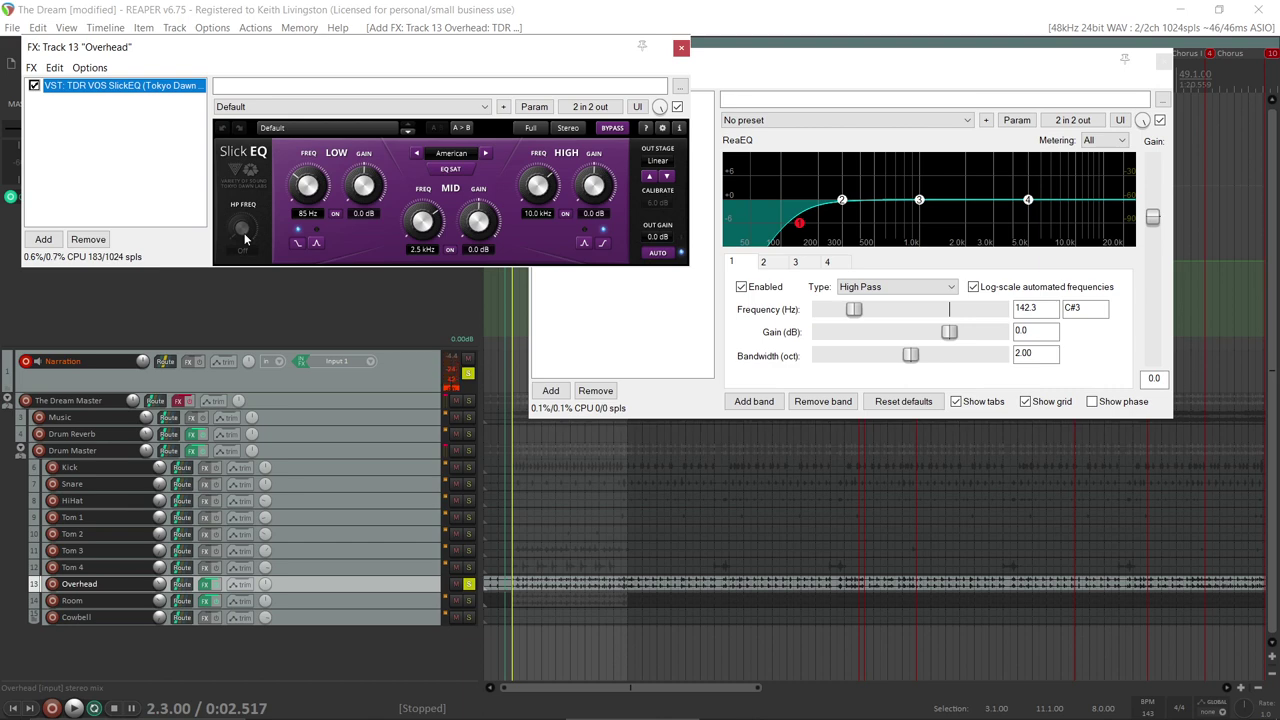
# Step: Set SlickEQ's high-pass frequency on the Overhead track to 128 Hz while listening, and stop playback
pyautogui.press('space')
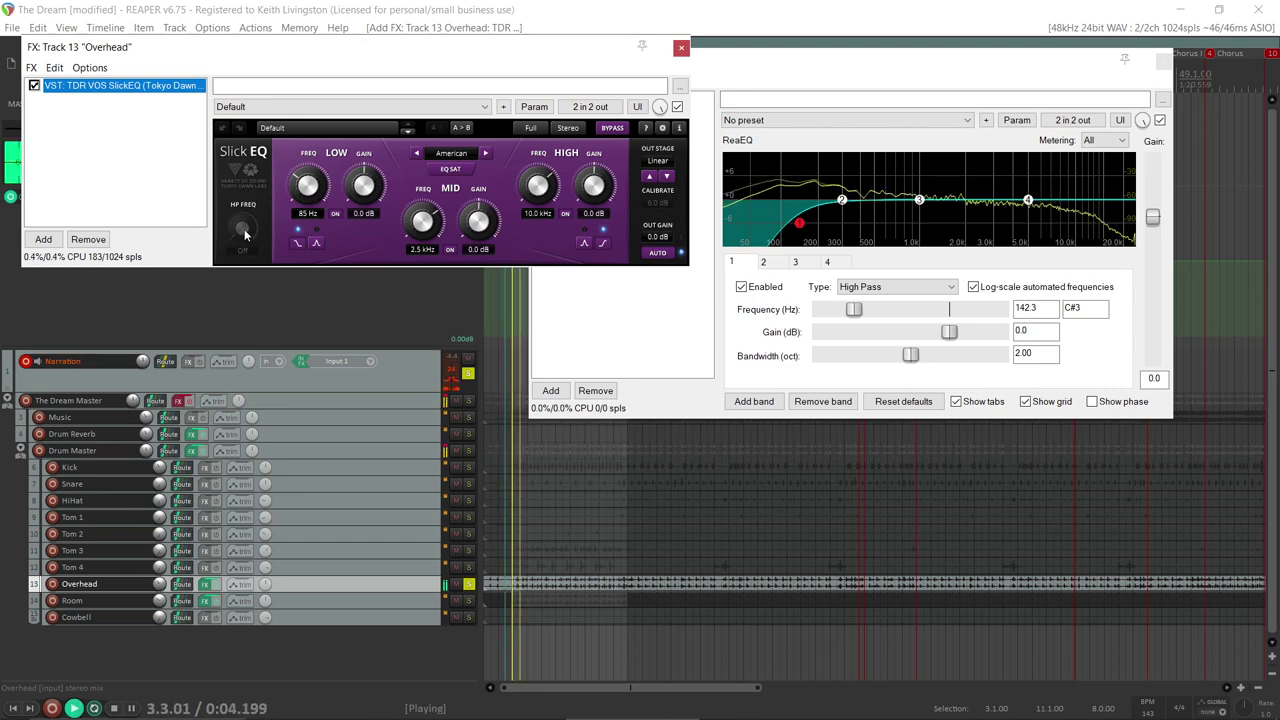
pyautogui.moveTo(245, 232); pyautogui.dragTo(245, 212)
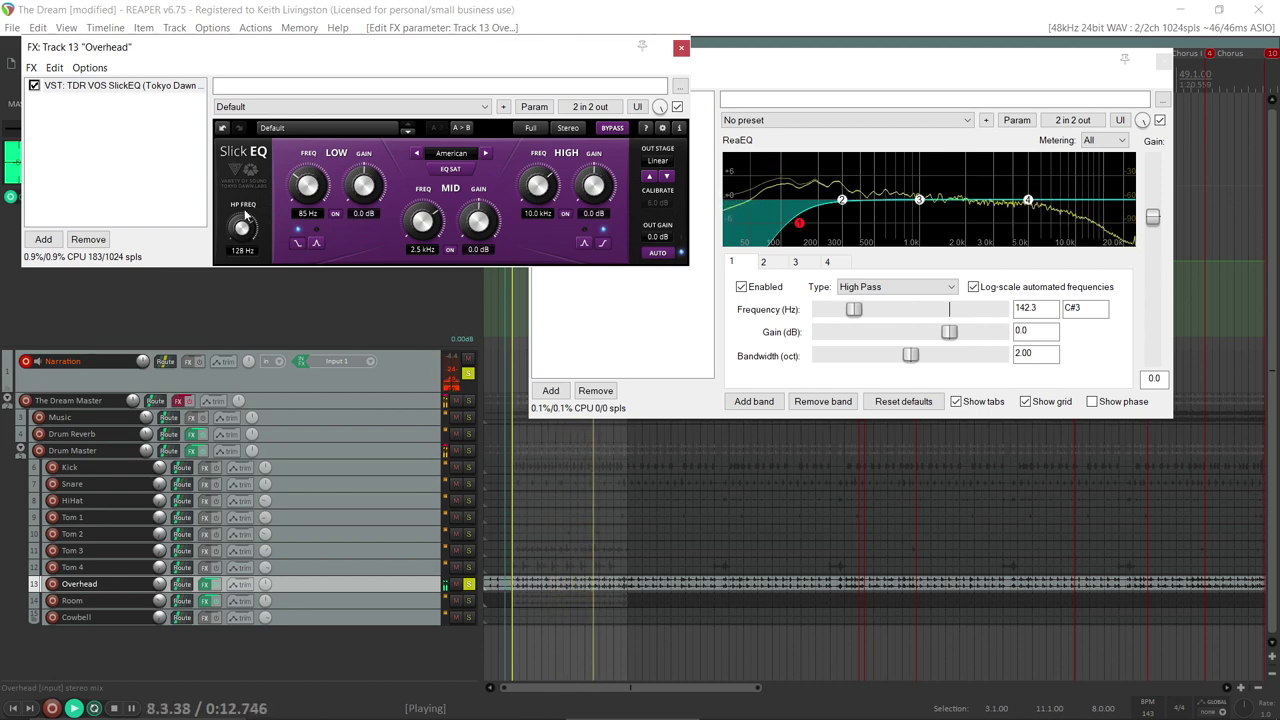
pyautogui.press('space')
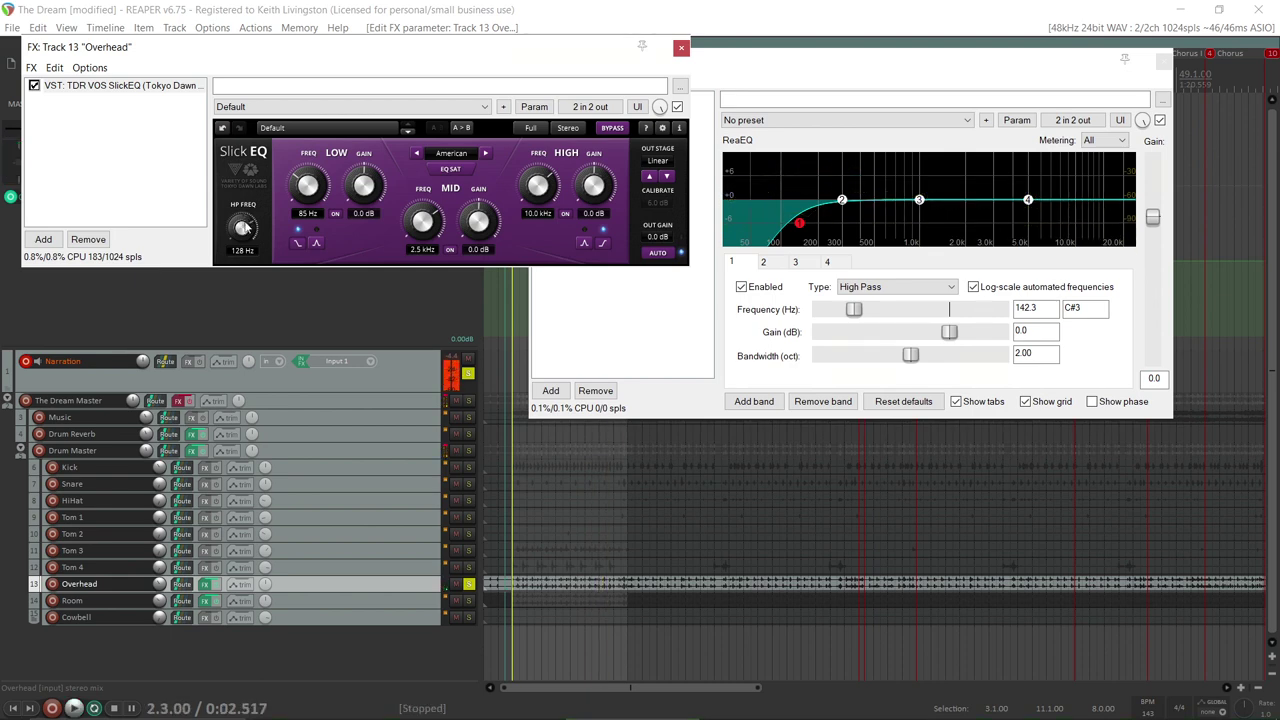
# Step: Add the VST3 version of the SPAN analyzer to the Overhead track after SlickEQ
pyautogui.click(43, 240)
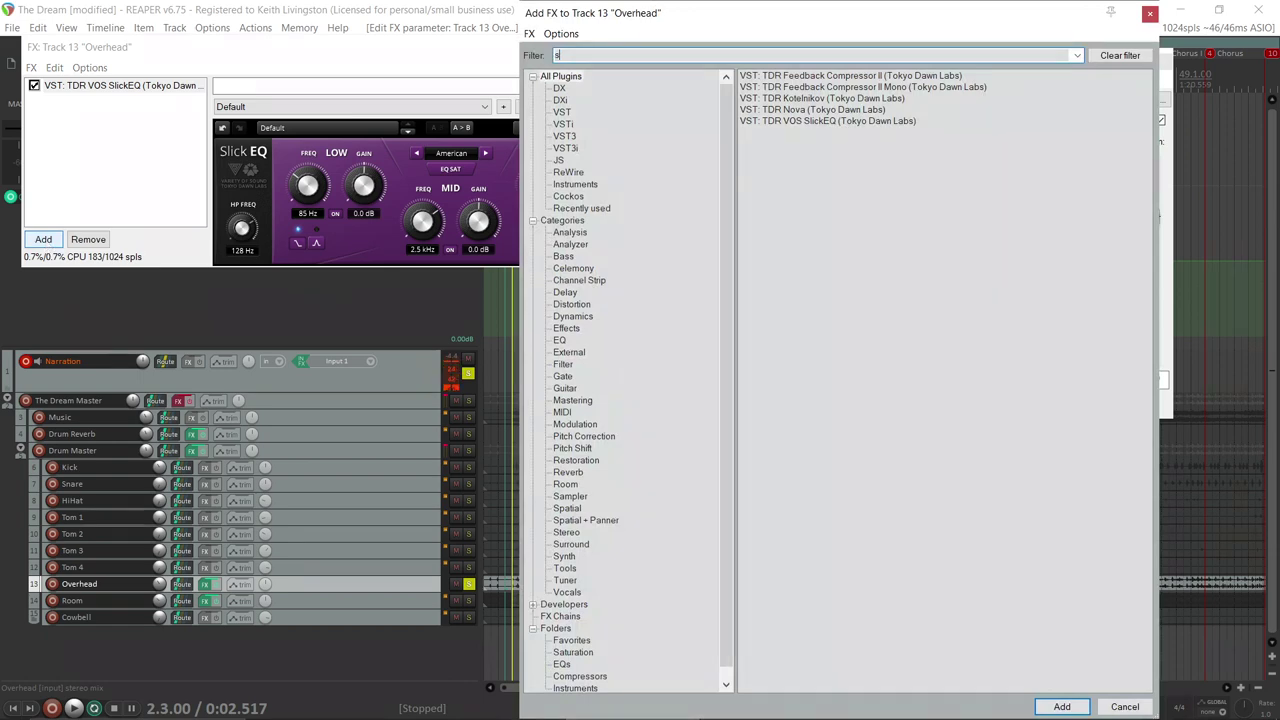
pyautogui.write('span')
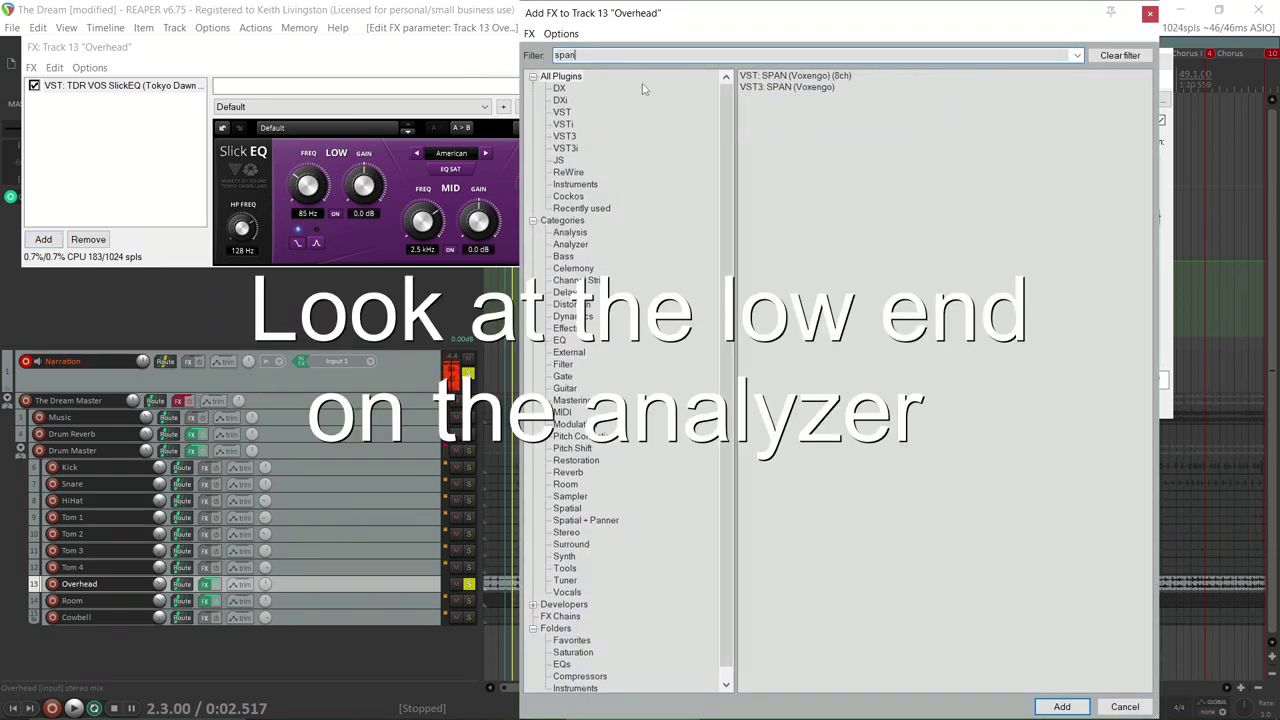
pyautogui.doubleClick(757, 88)
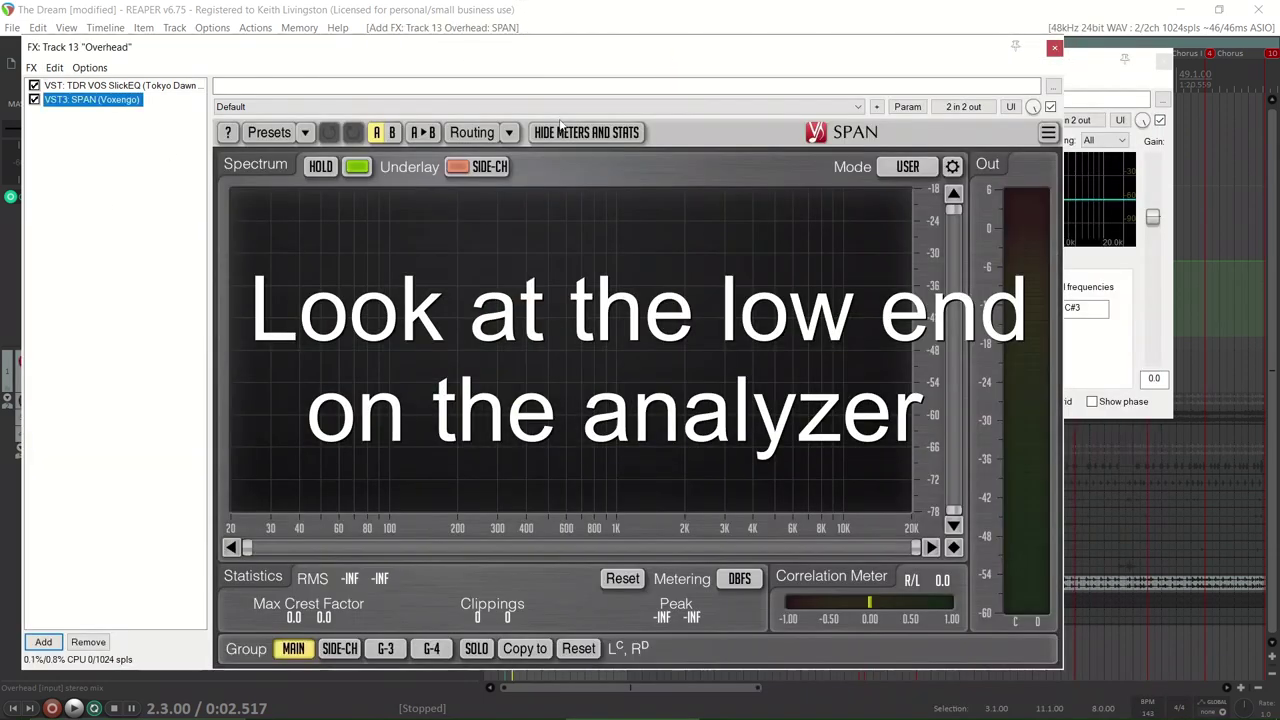
# Step: Compare the Overhead's low end in SPAN with SlickEQ enabled and bypassed, leave it enabled, close the plugin windows and unsolo the track
pyautogui.press('space')
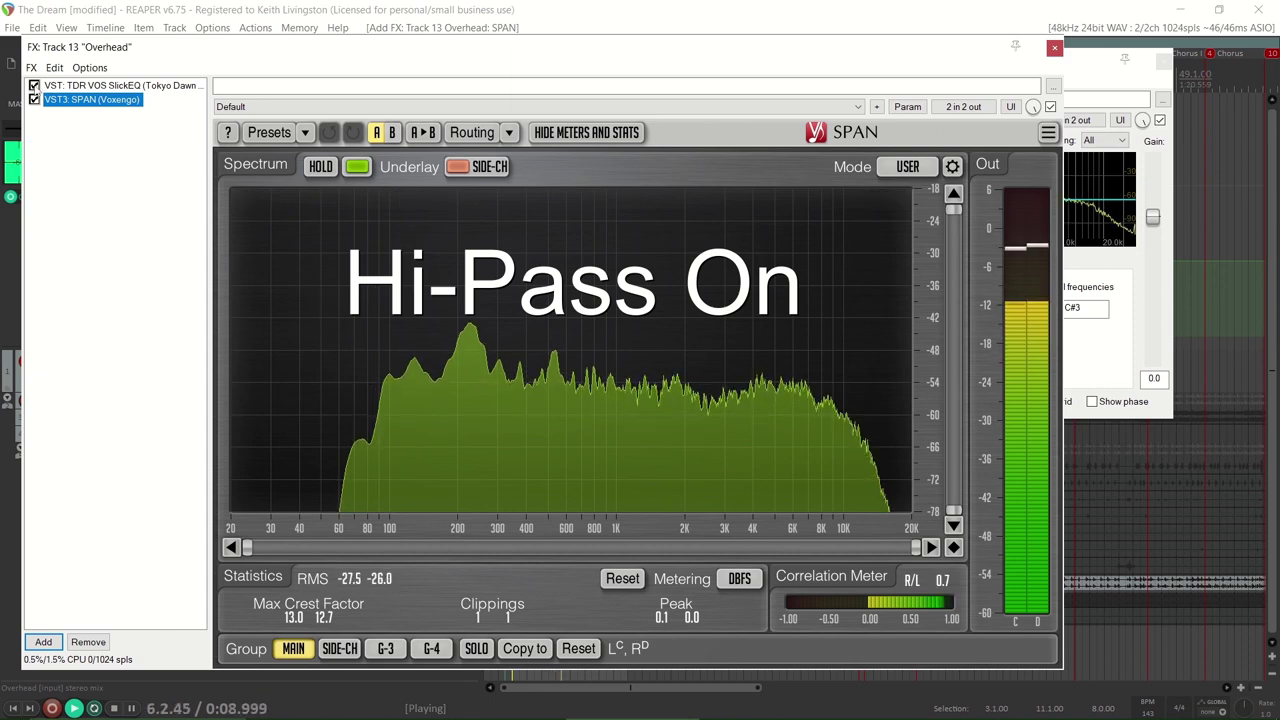
pyautogui.click(35, 86)
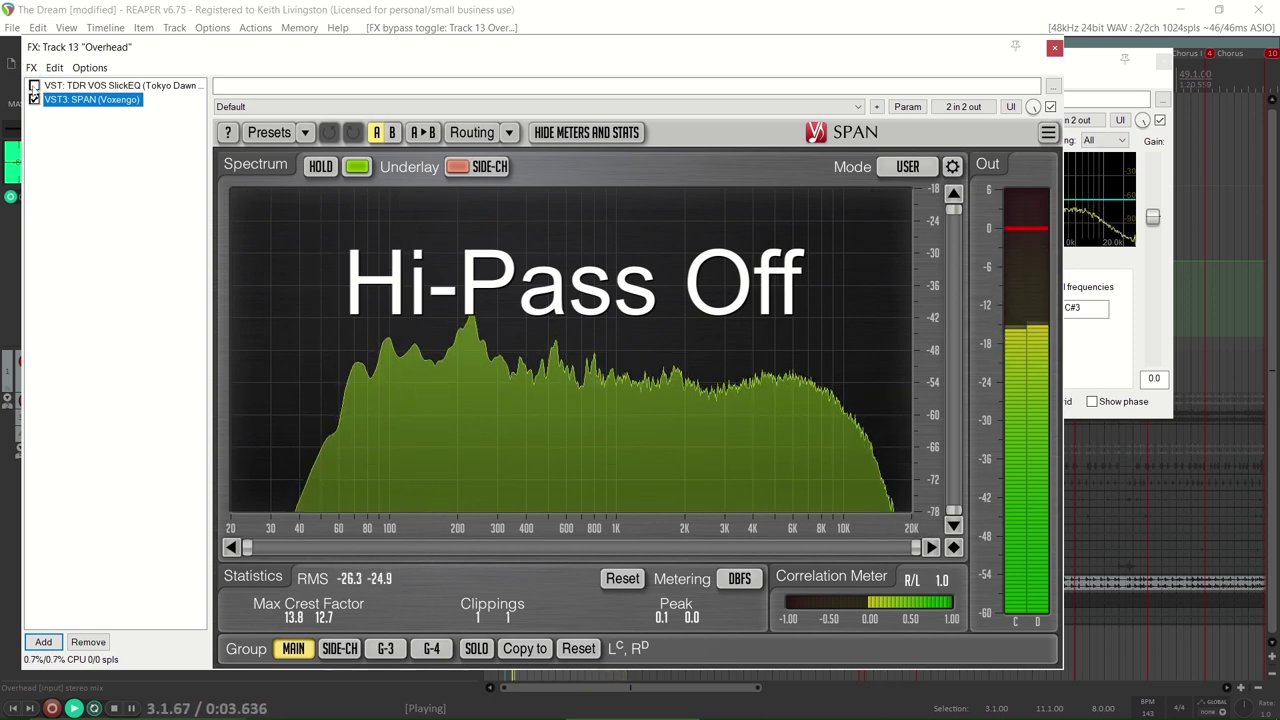
pyautogui.click(35, 86)
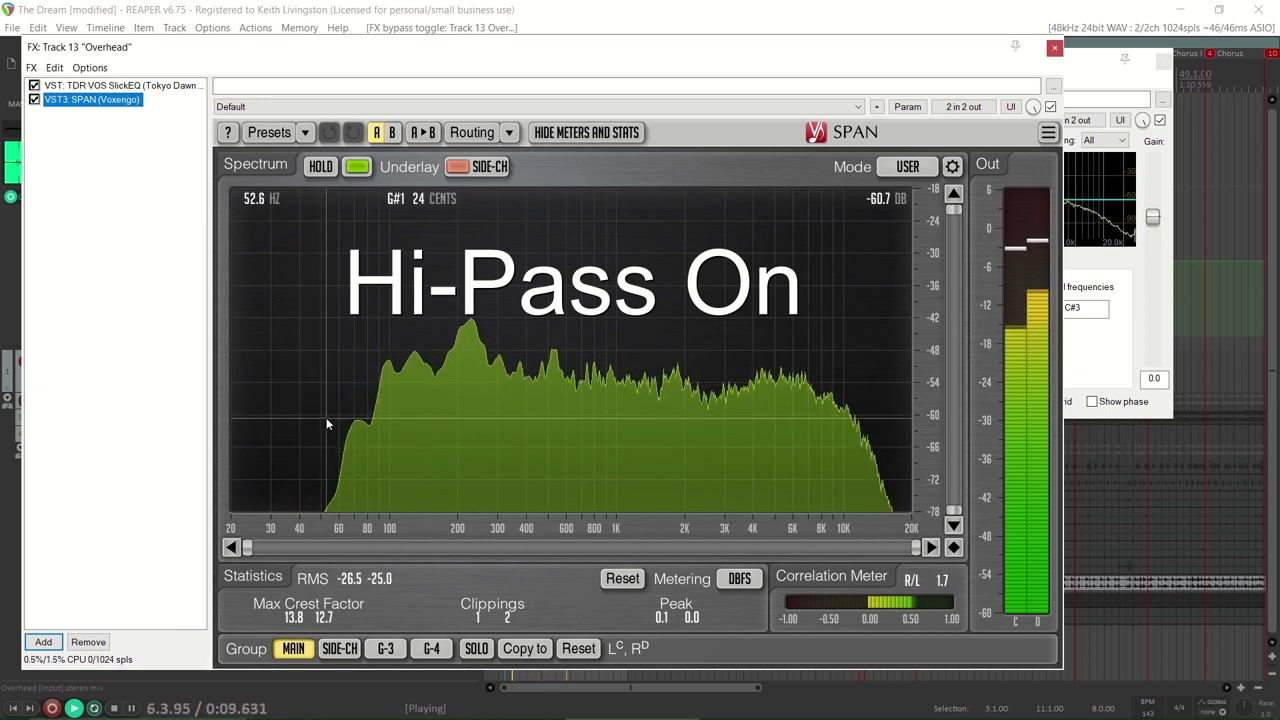
pyautogui.press('space')
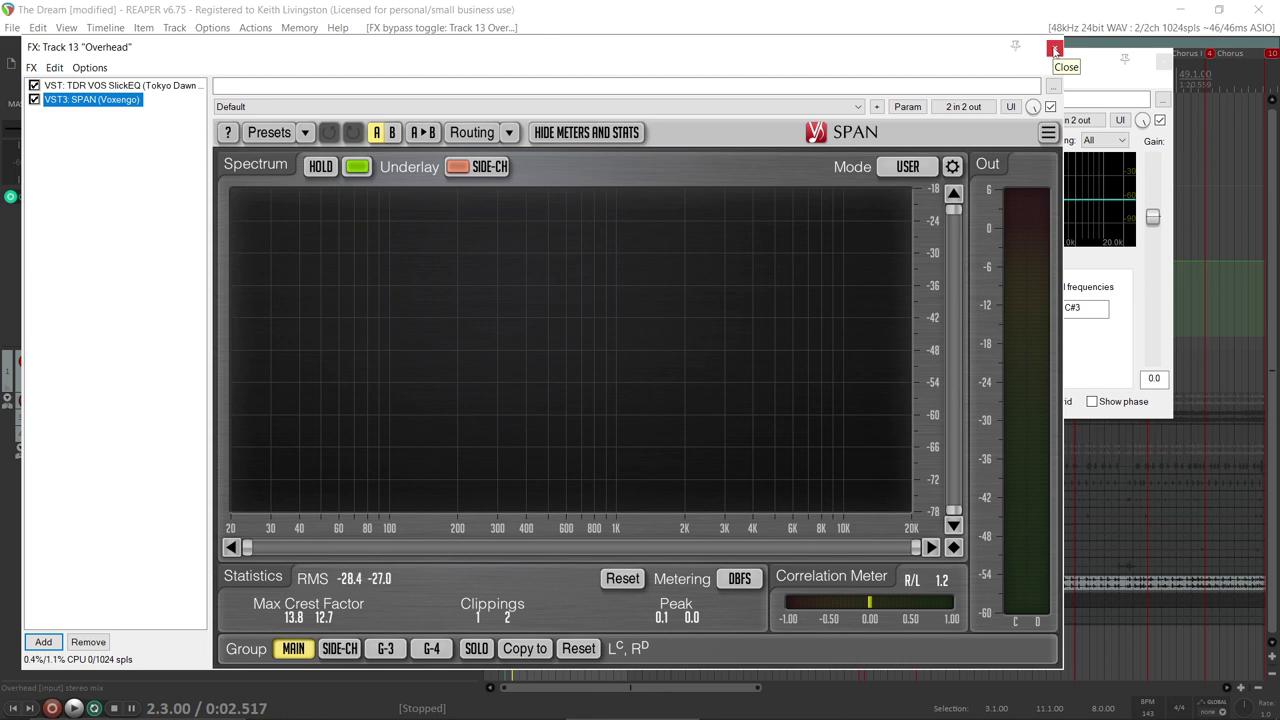
pyautogui.click(1055, 50)
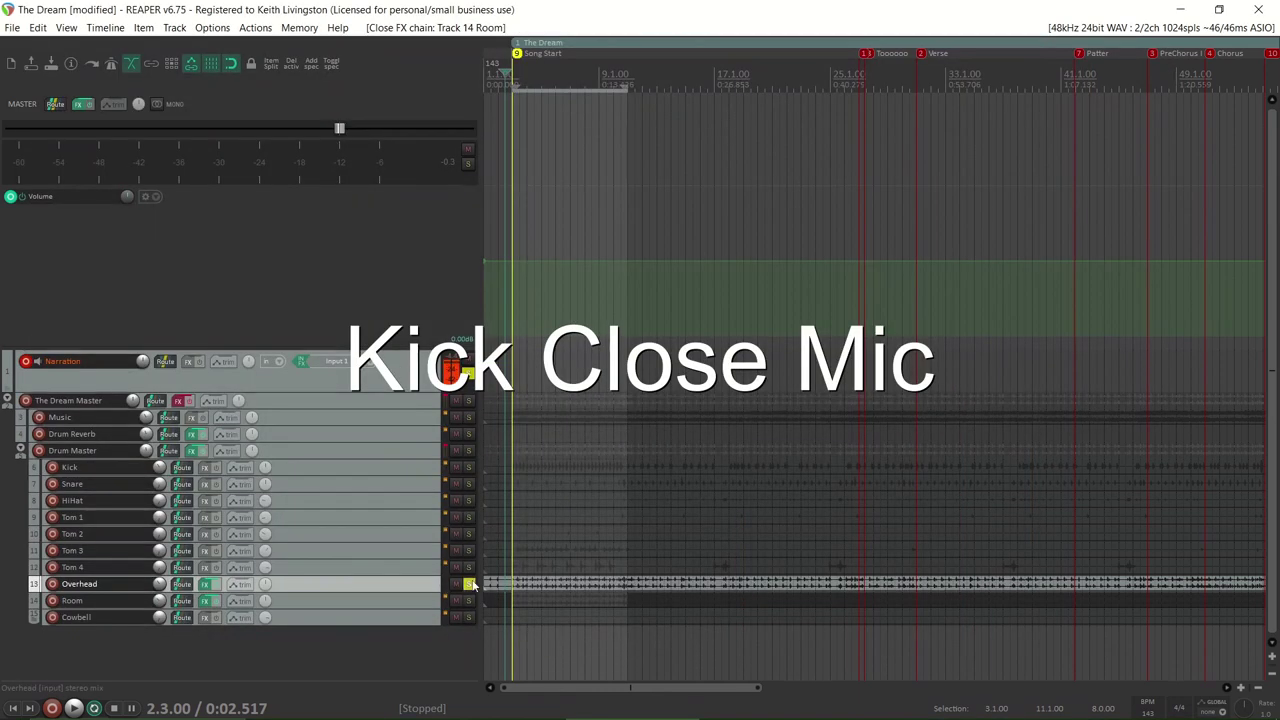
pyautogui.click(470, 584)
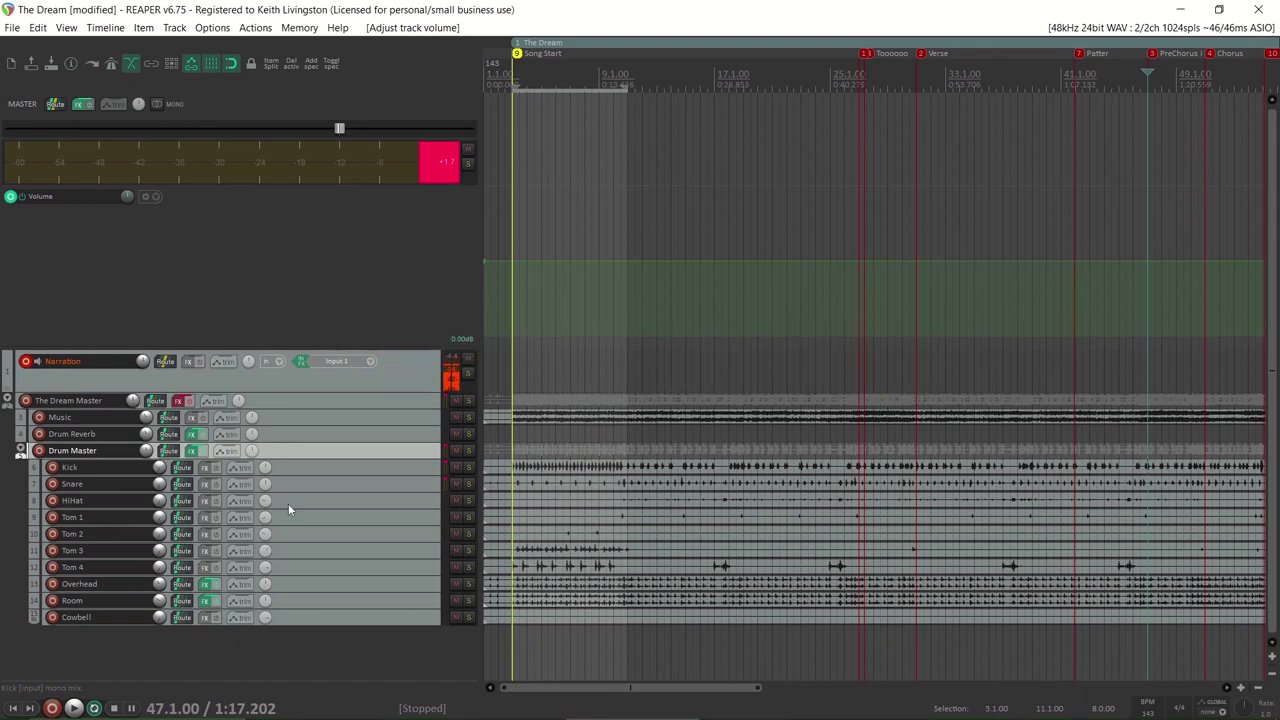
# Step: Adjust the Kick track's volume to about -2.65 dB during playback of the full mix, resetting the master peak indicator along the way
pyautogui.press('space')
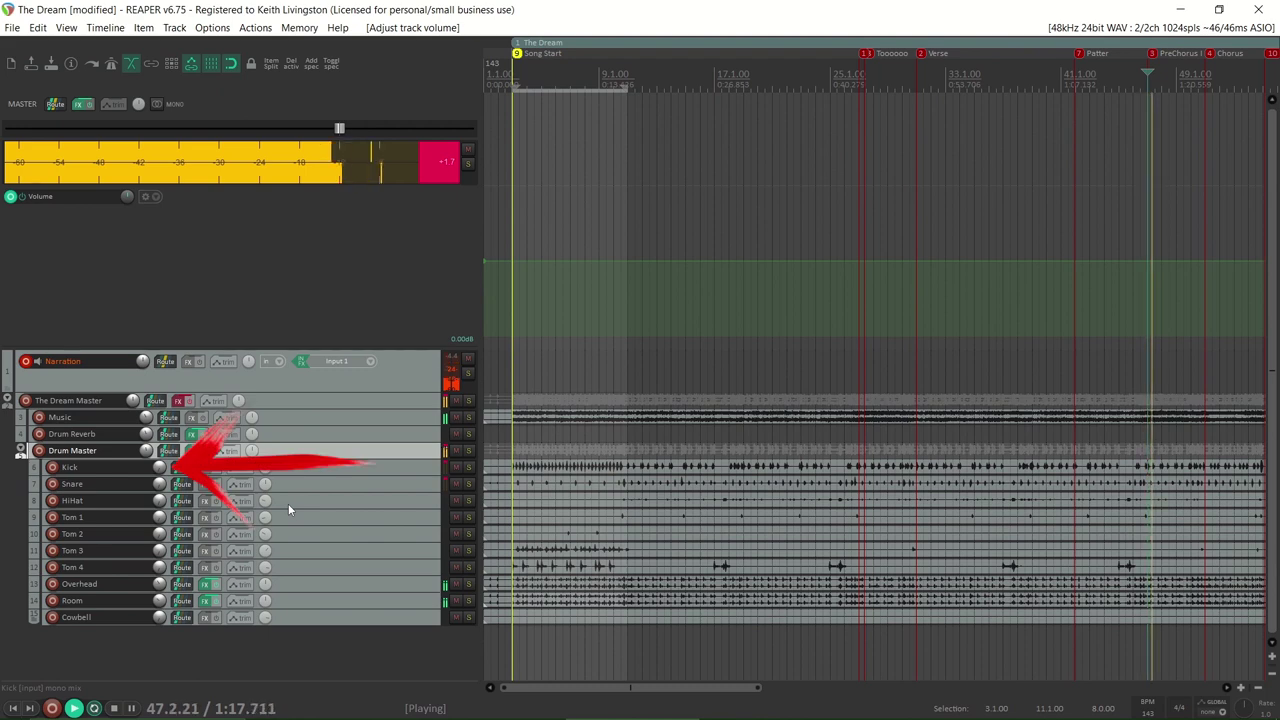
pyautogui.moveTo(159, 474)
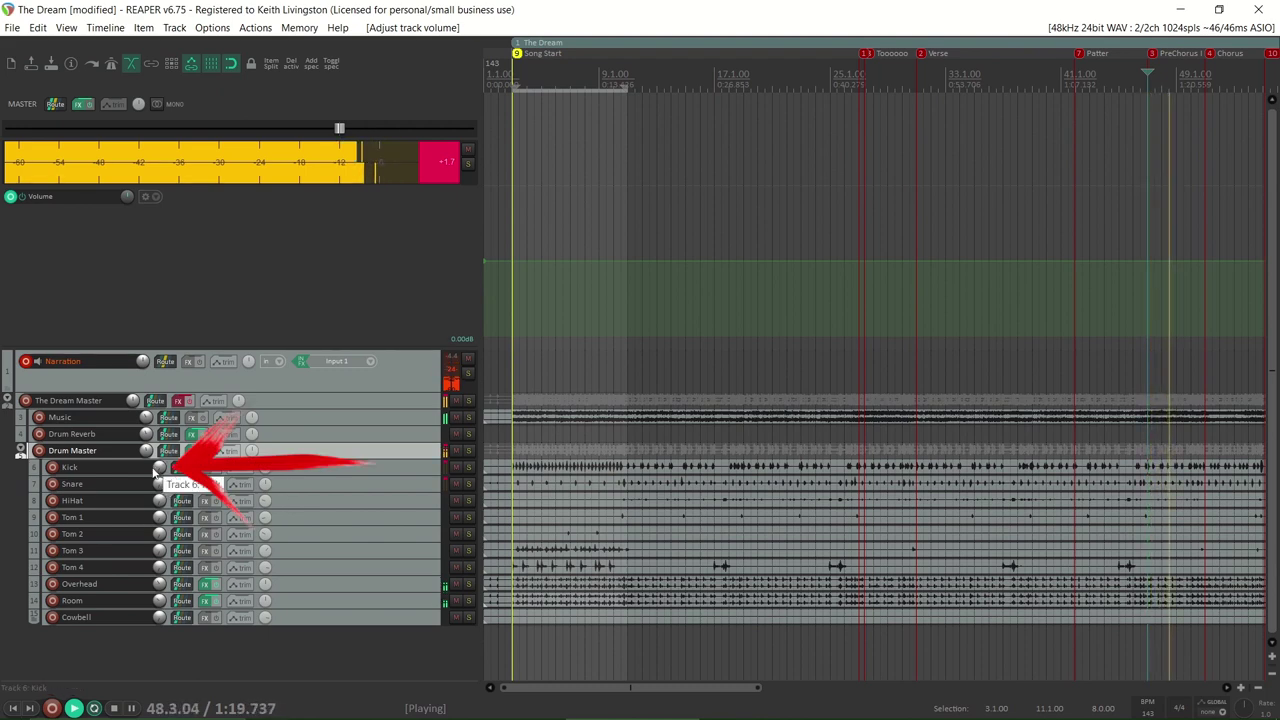
pyautogui.moveTo(159, 474); pyautogui.dragTo(159, 450)
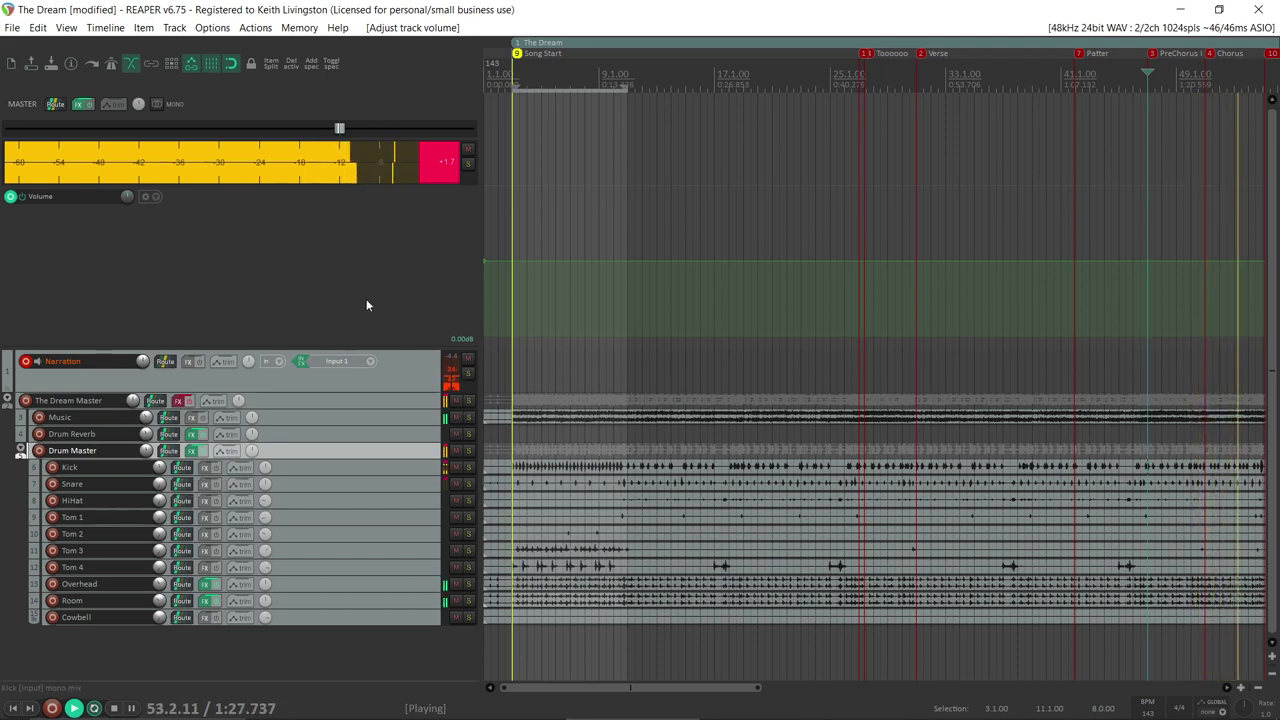
pyautogui.click(439, 166)
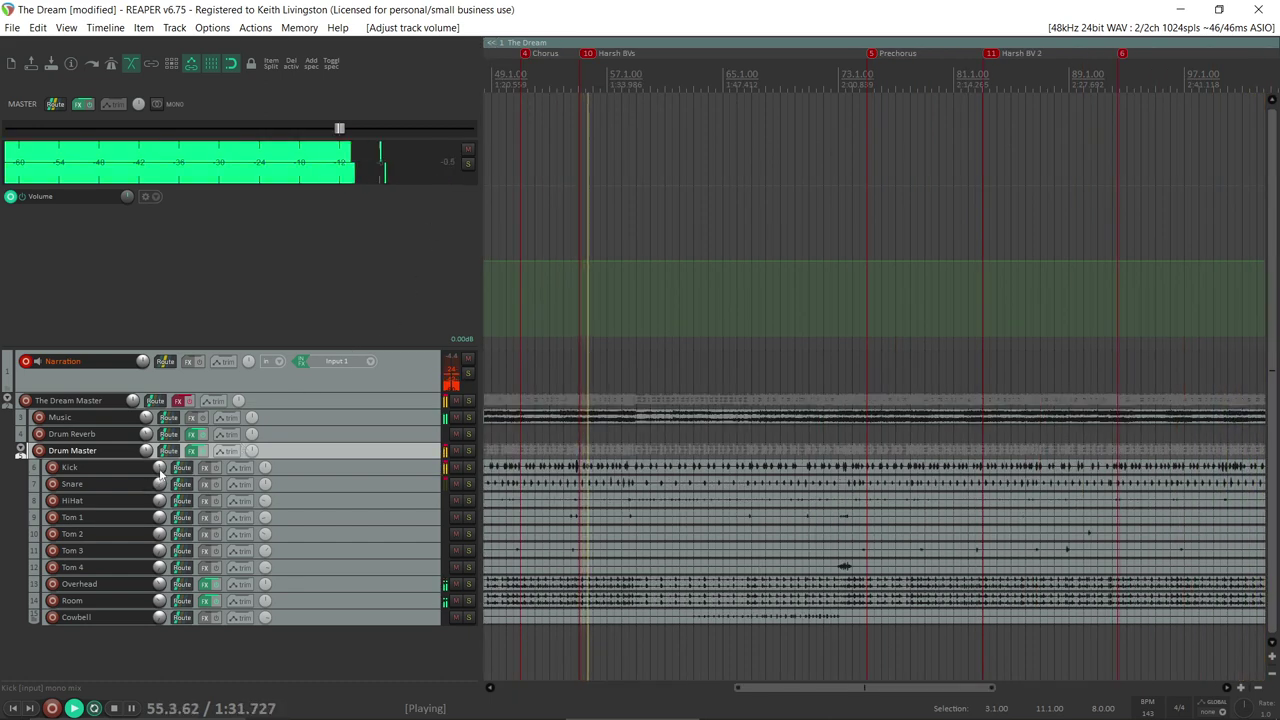
pyautogui.moveTo(160, 475); pyautogui.dragTo(160, 479)
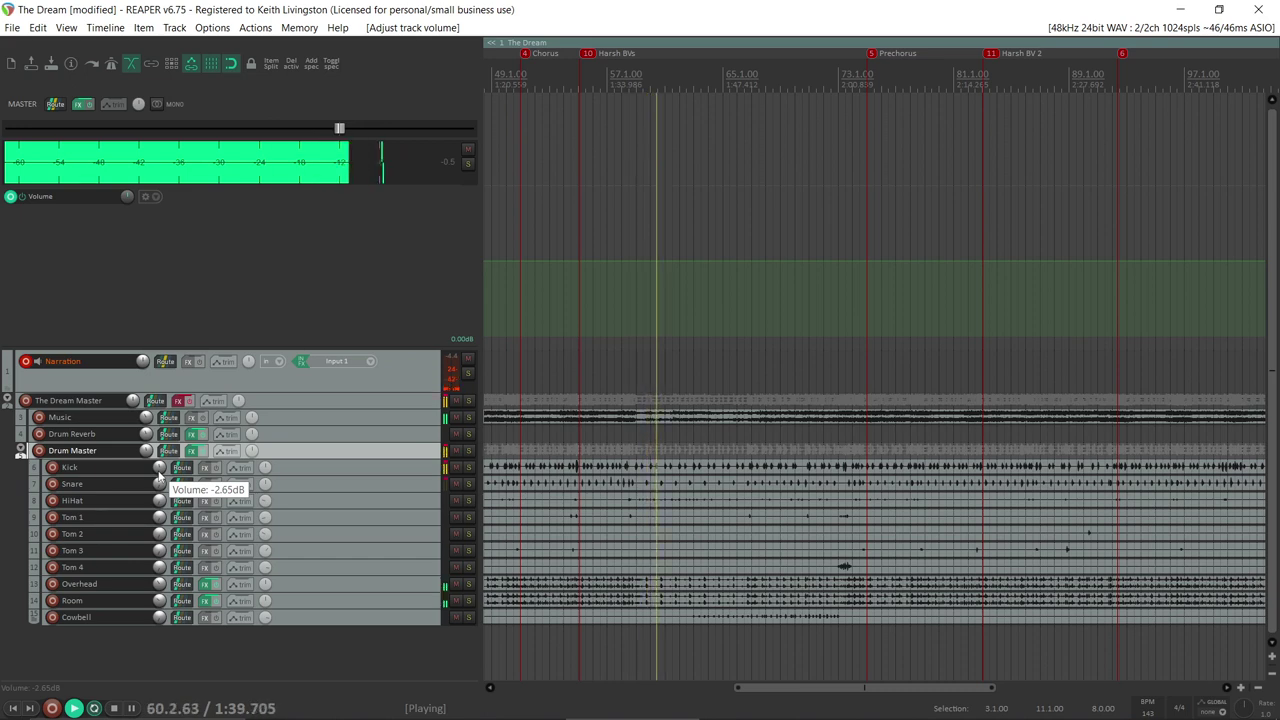
pyautogui.press('space')
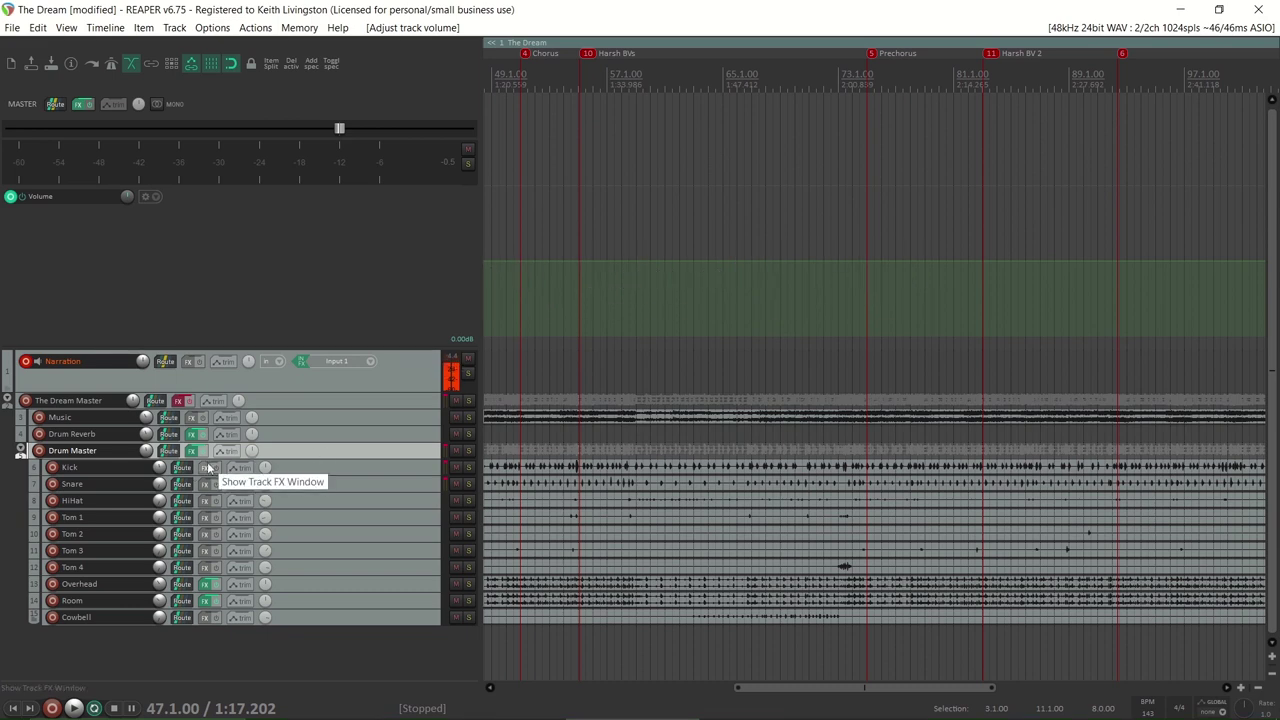
# Step: Add the ReaEQ plugin to the Kick track
pyautogui.click(205, 467)
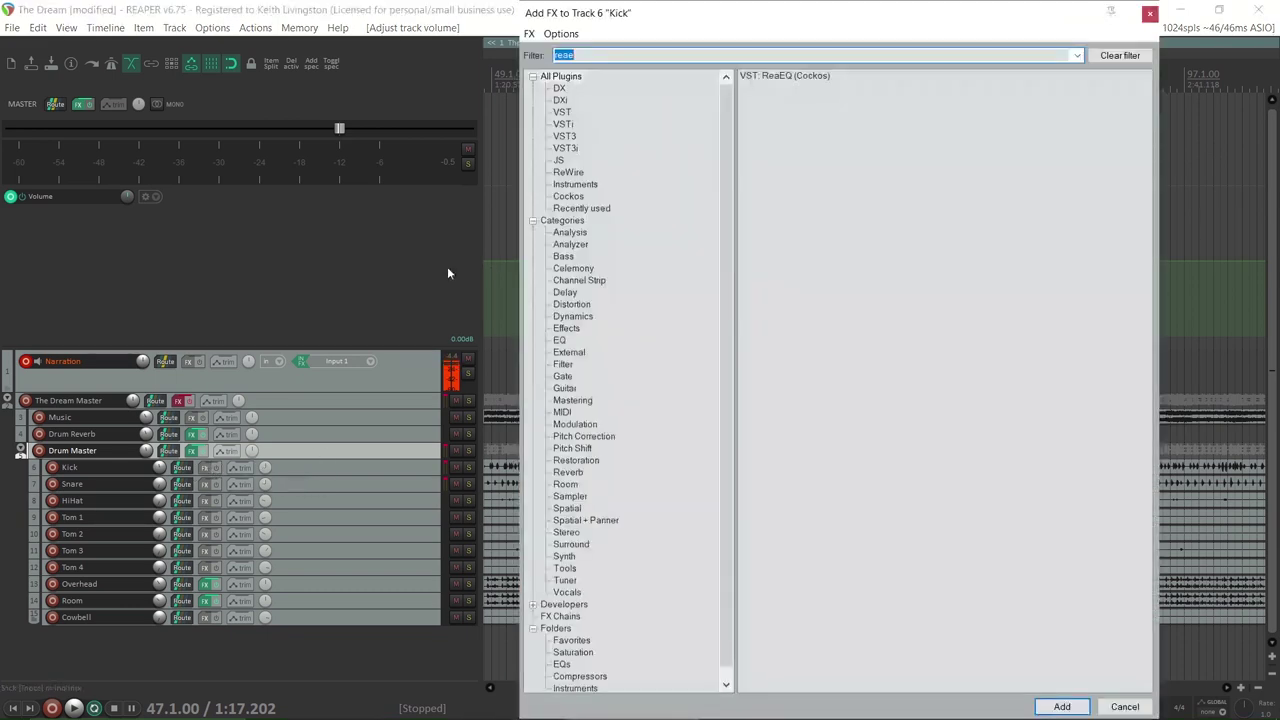
pyautogui.doubleClick(777, 76)
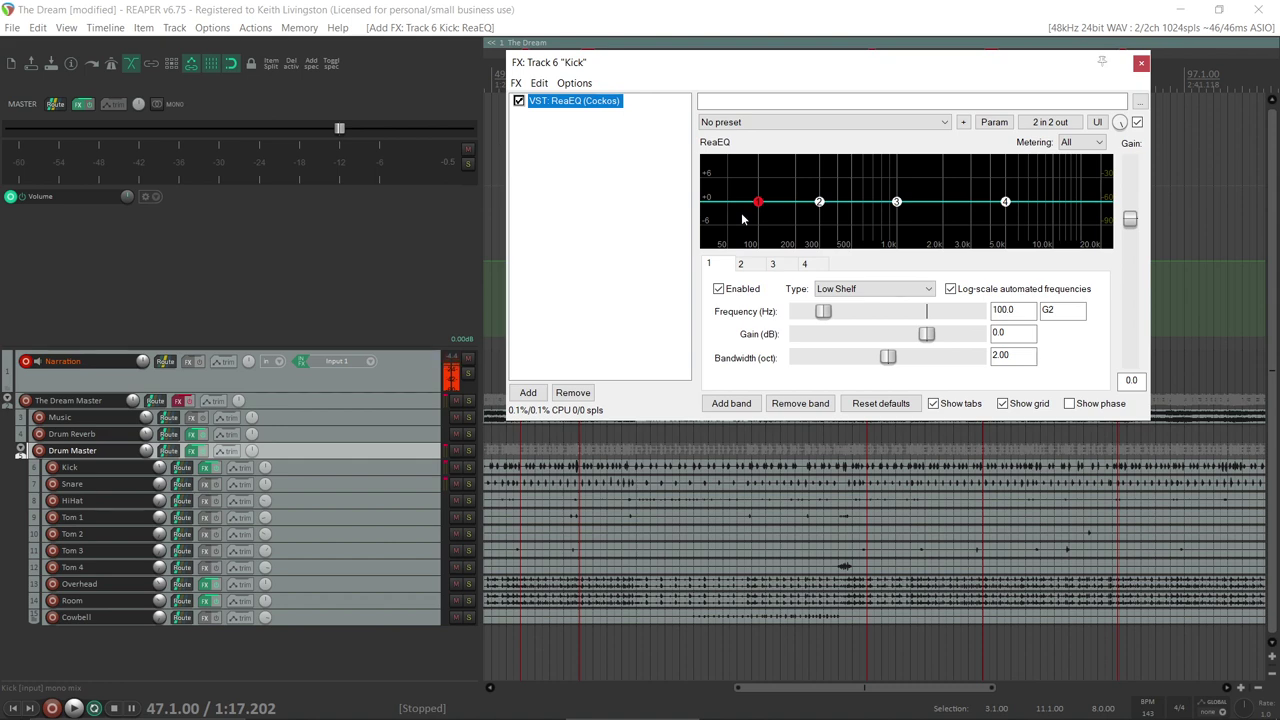
# Step: Solo the Kick and Narration tracks during playback to examine the kick's spectrum in ReaEQ, and stop playback
pyautogui.press('space')
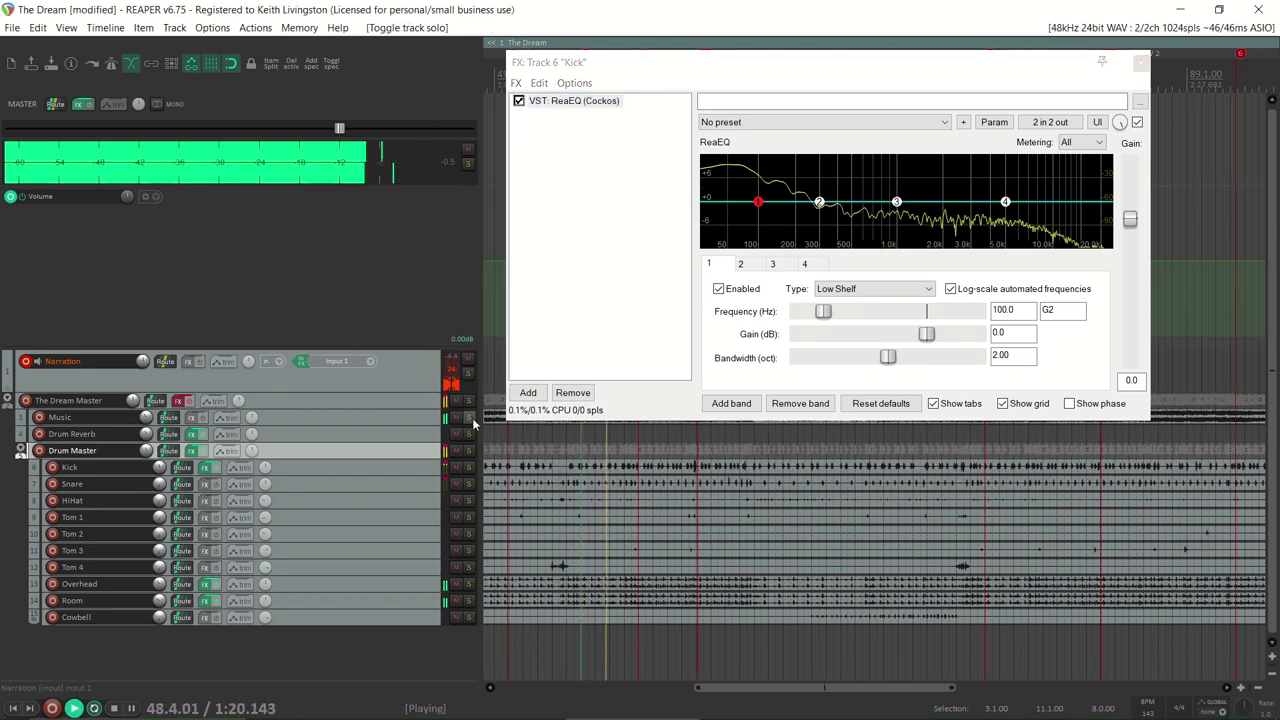
pyautogui.click(466, 467)
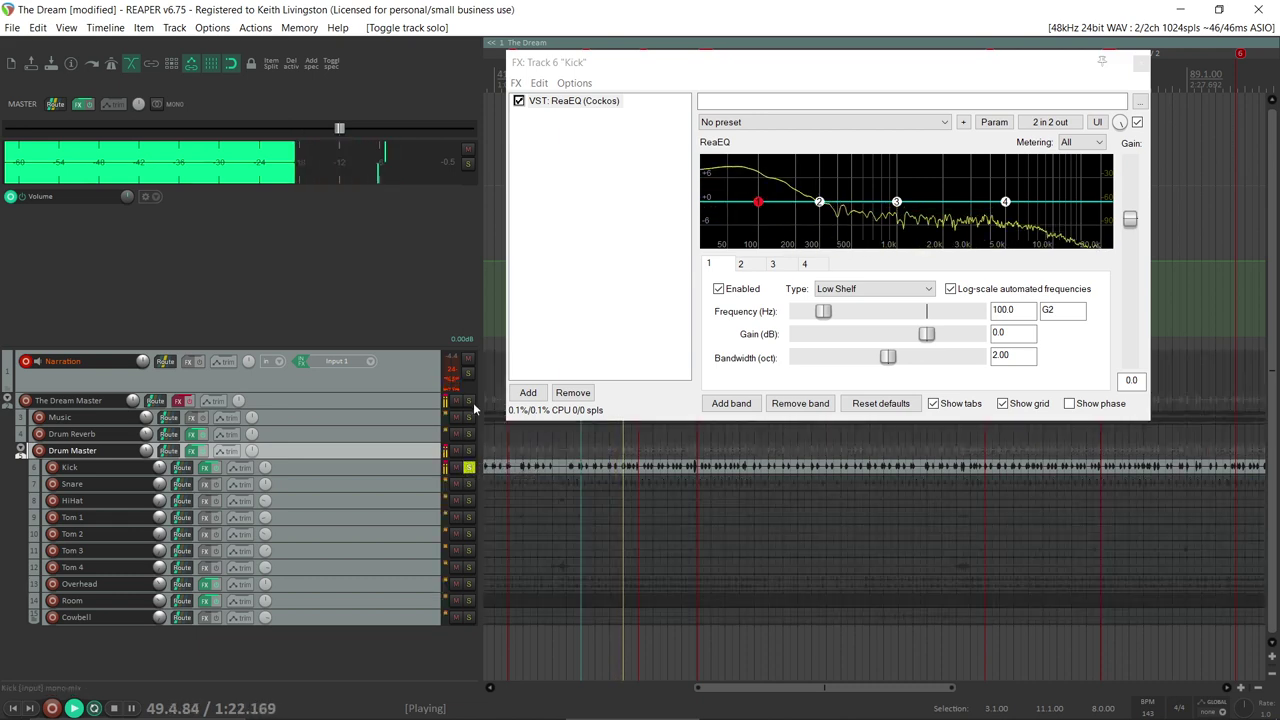
pyautogui.click(467, 374)
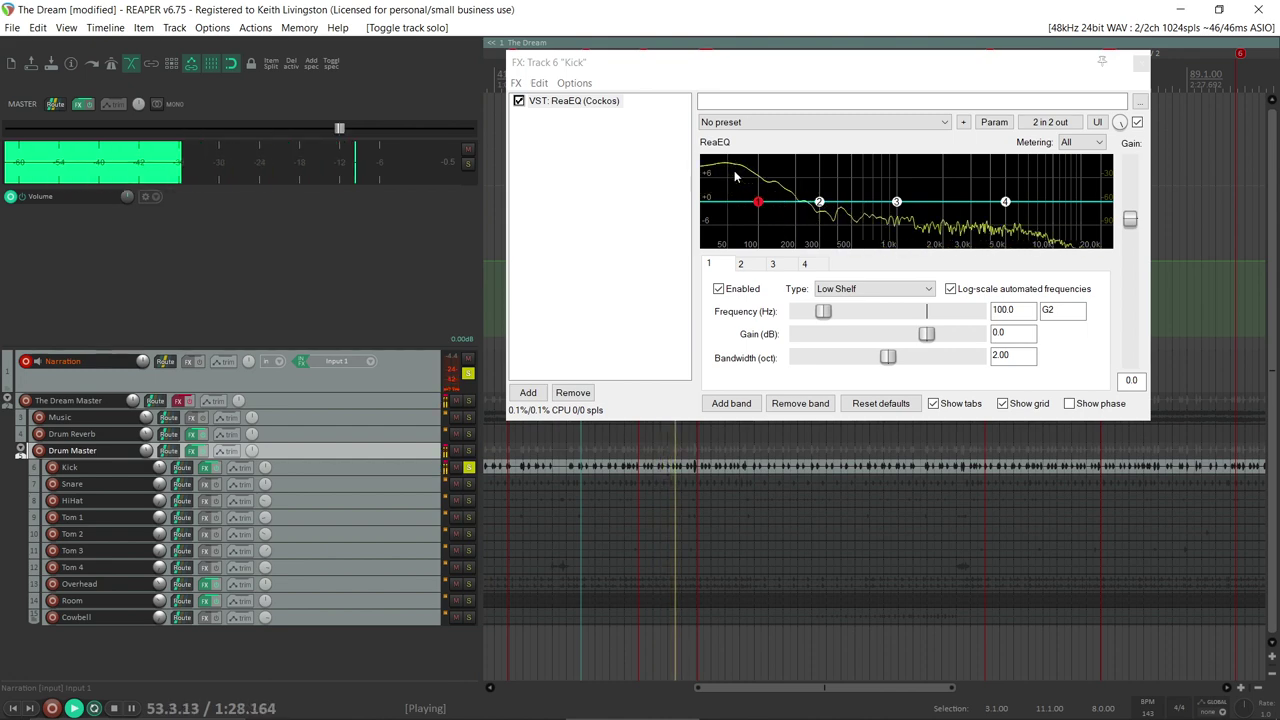
pyautogui.press('space')
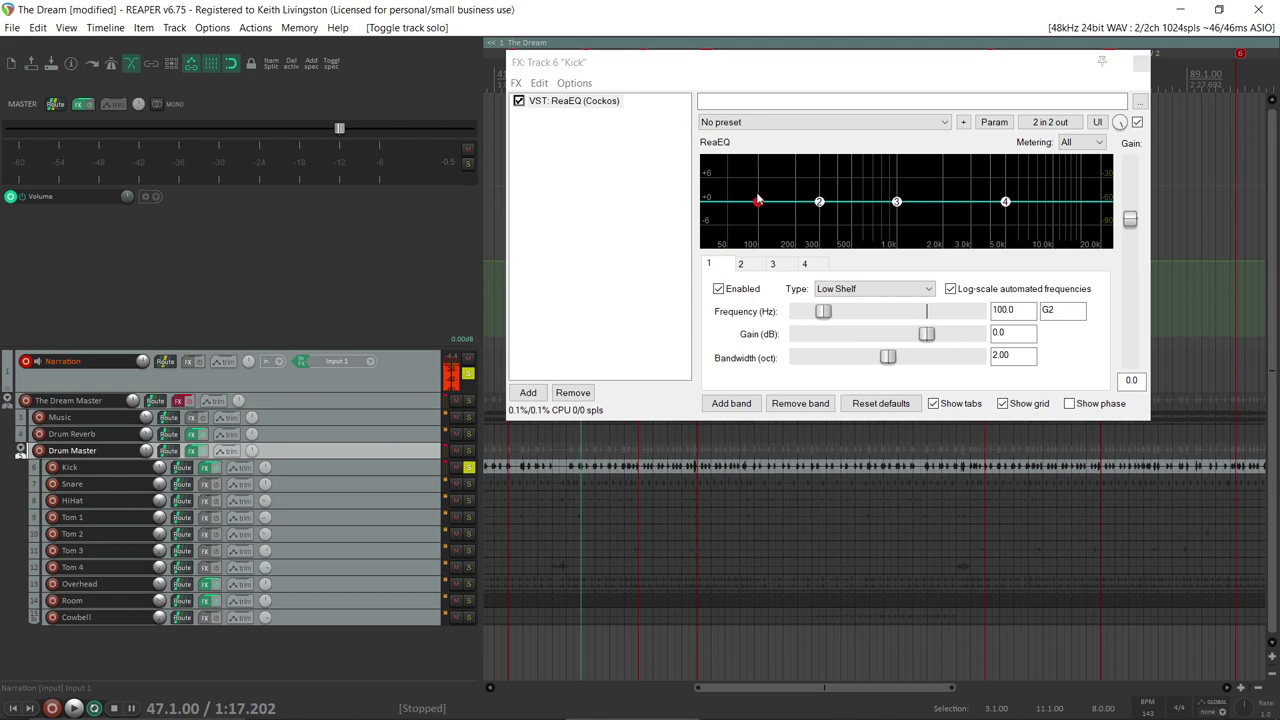
# Step: Change ReaEQ band 1 to the Band type and sweep it through the lows during playback, leaving it at about 59.8 Hz and -0.2 dB
pyautogui.click(843, 291)
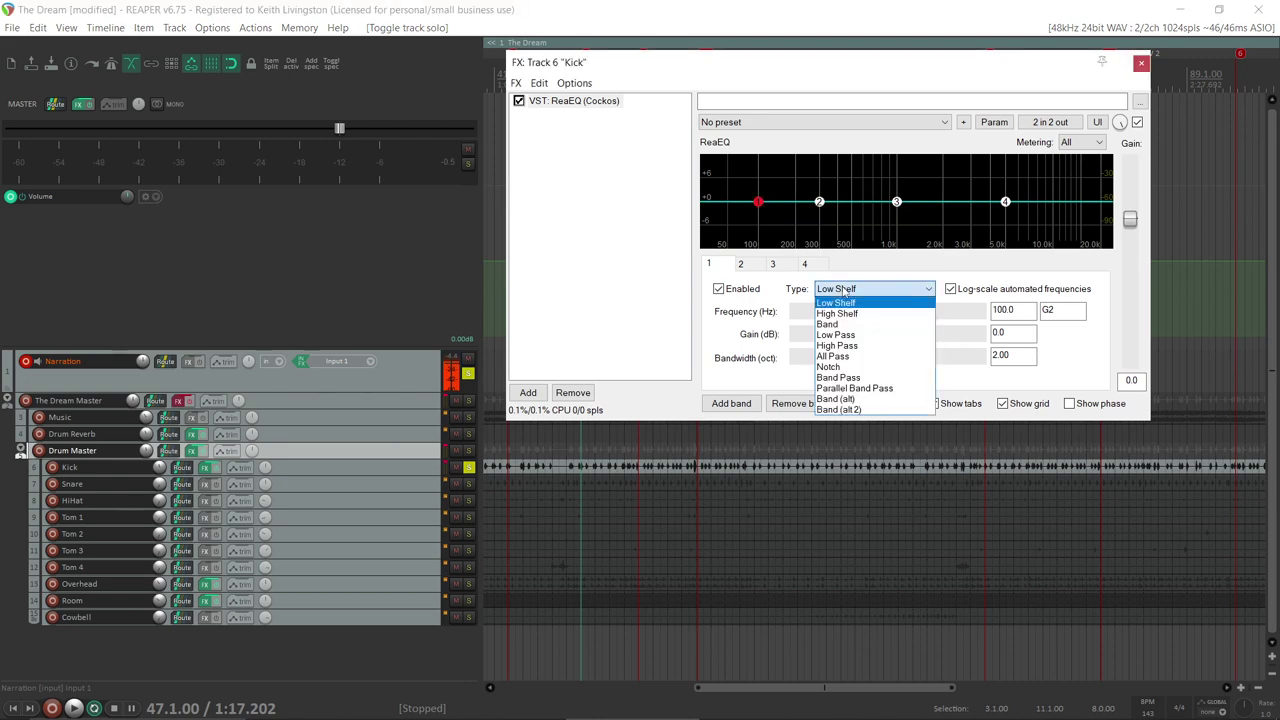
pyautogui.click(841, 328)
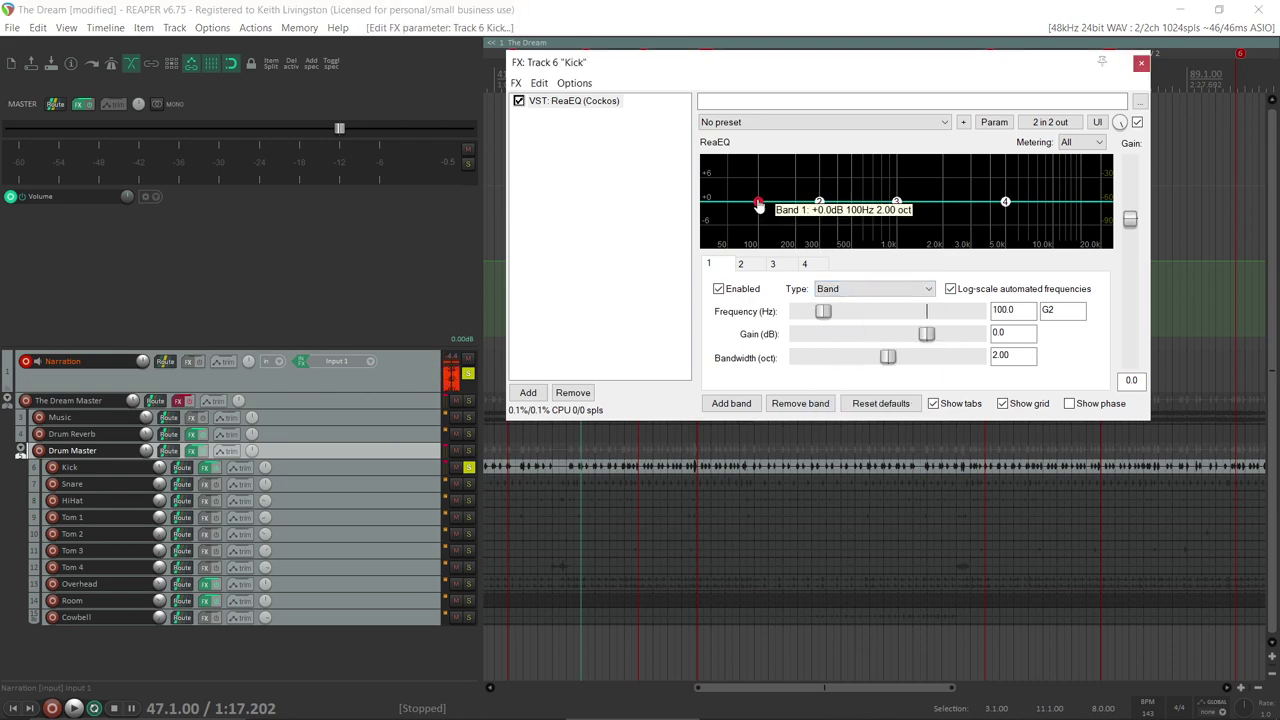
pyautogui.press('space')
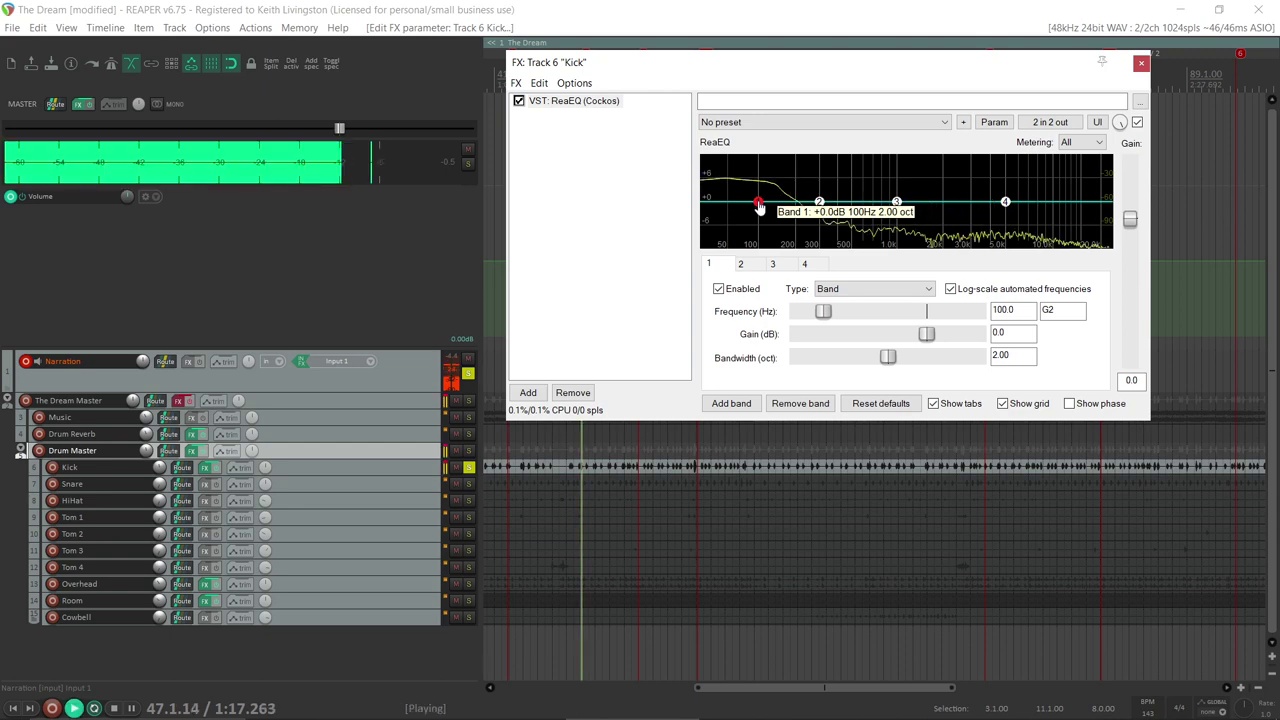
pyautogui.moveTo(759, 206); pyautogui.dragTo(737, 173)
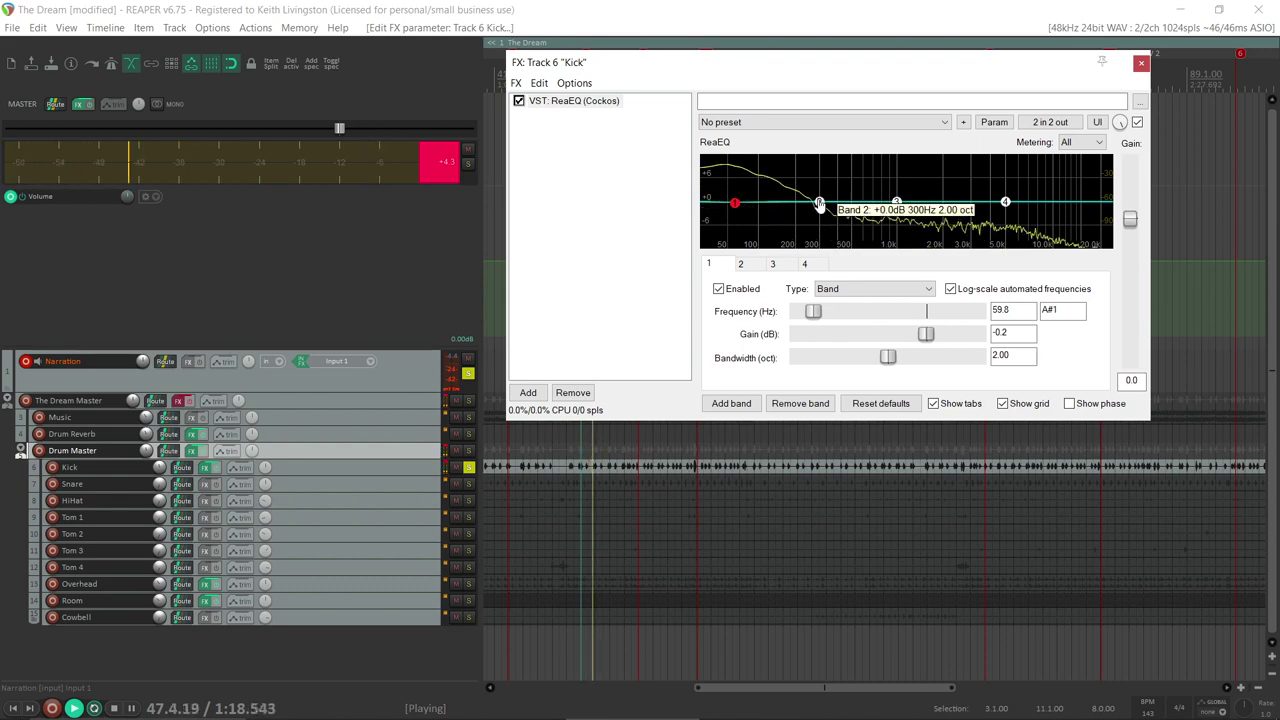
# Step: Sweep bands 2 and 3 during playback, leaving them at about 188 Hz with 0.3 dB and 3034 Hz with -0.3 dB
pyautogui.moveTo(820, 202); pyautogui.dragTo(792, 203)
pyautogui.press('space')
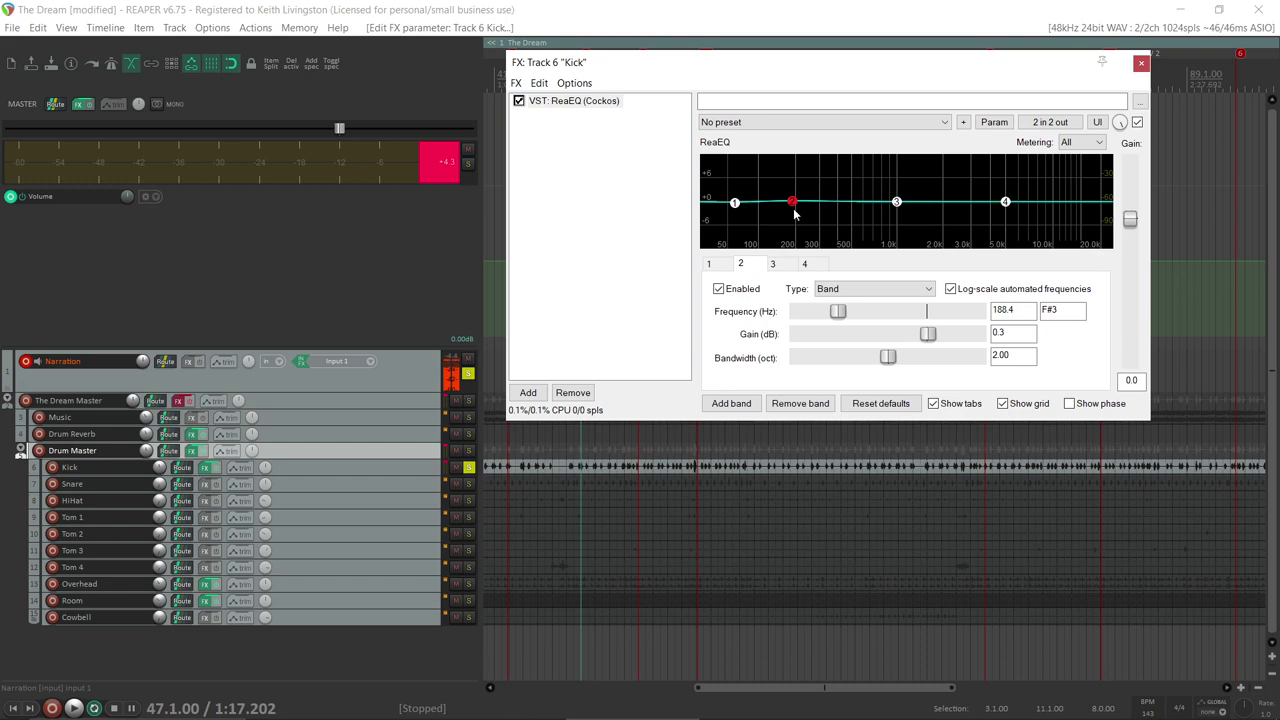
pyautogui.press('space')
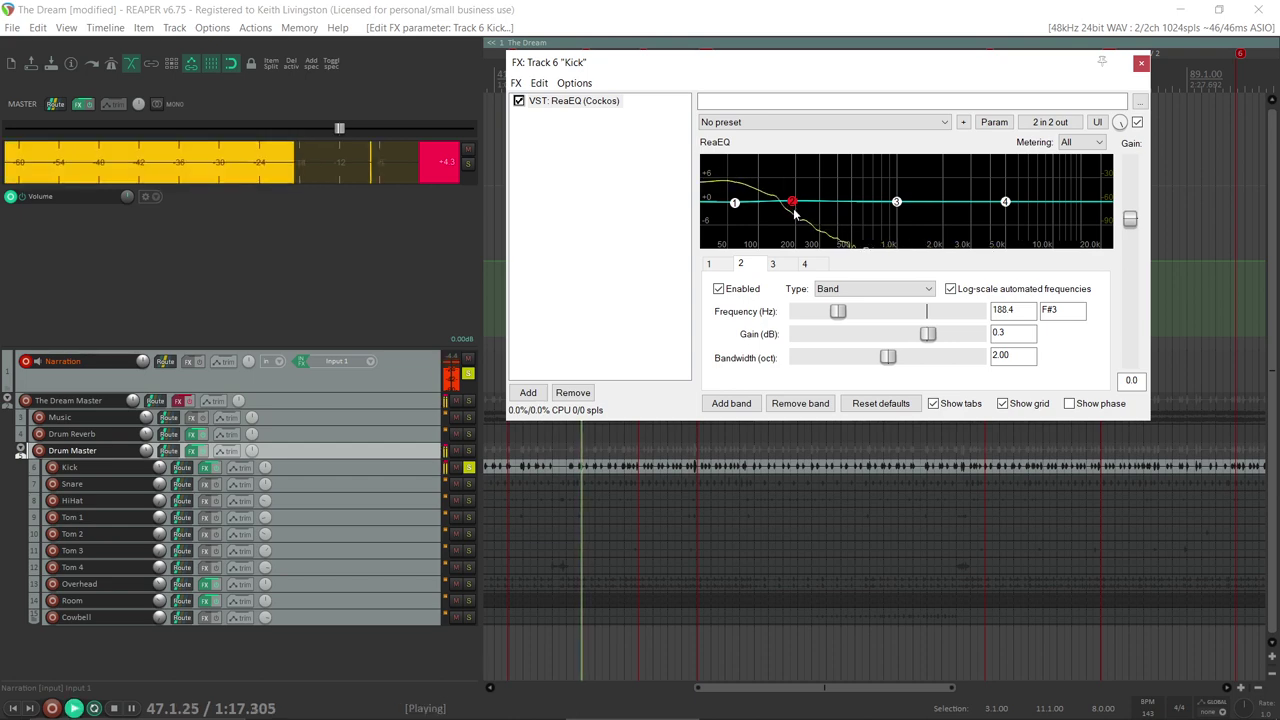
pyautogui.click(896, 203)
pyautogui.moveTo(896, 205); pyautogui.dragTo(970, 208)
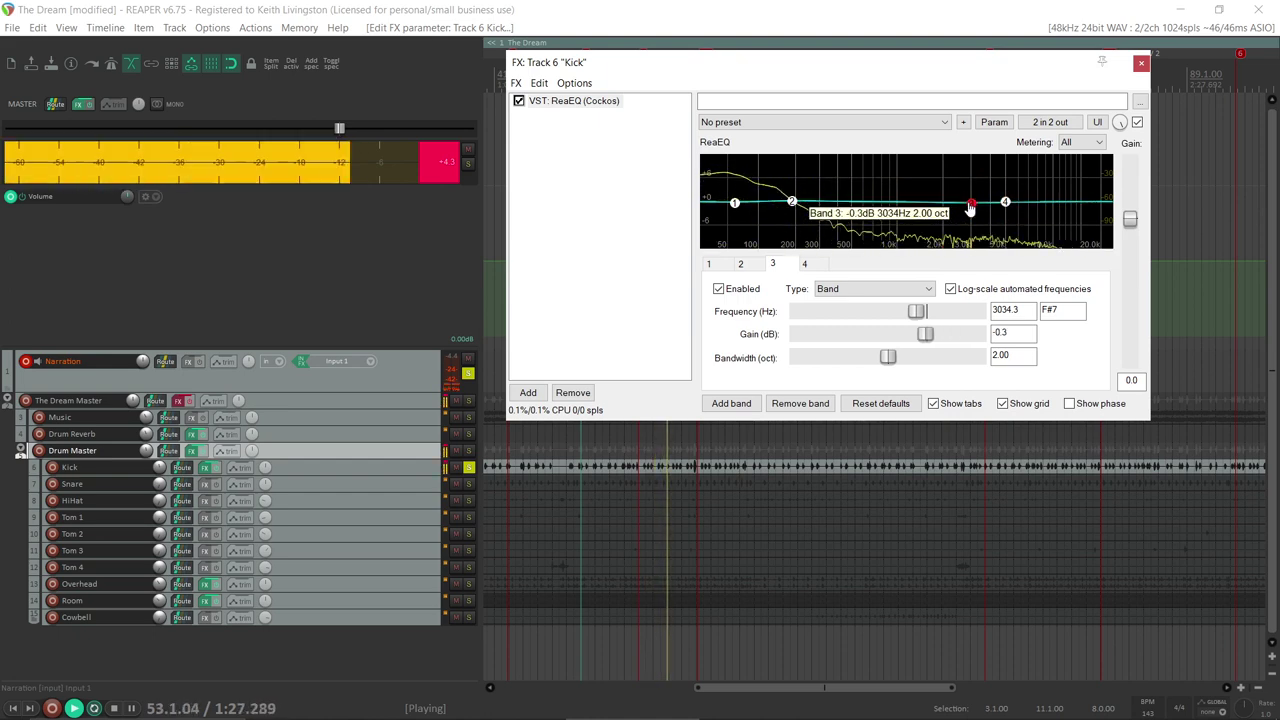
pyautogui.press('space')
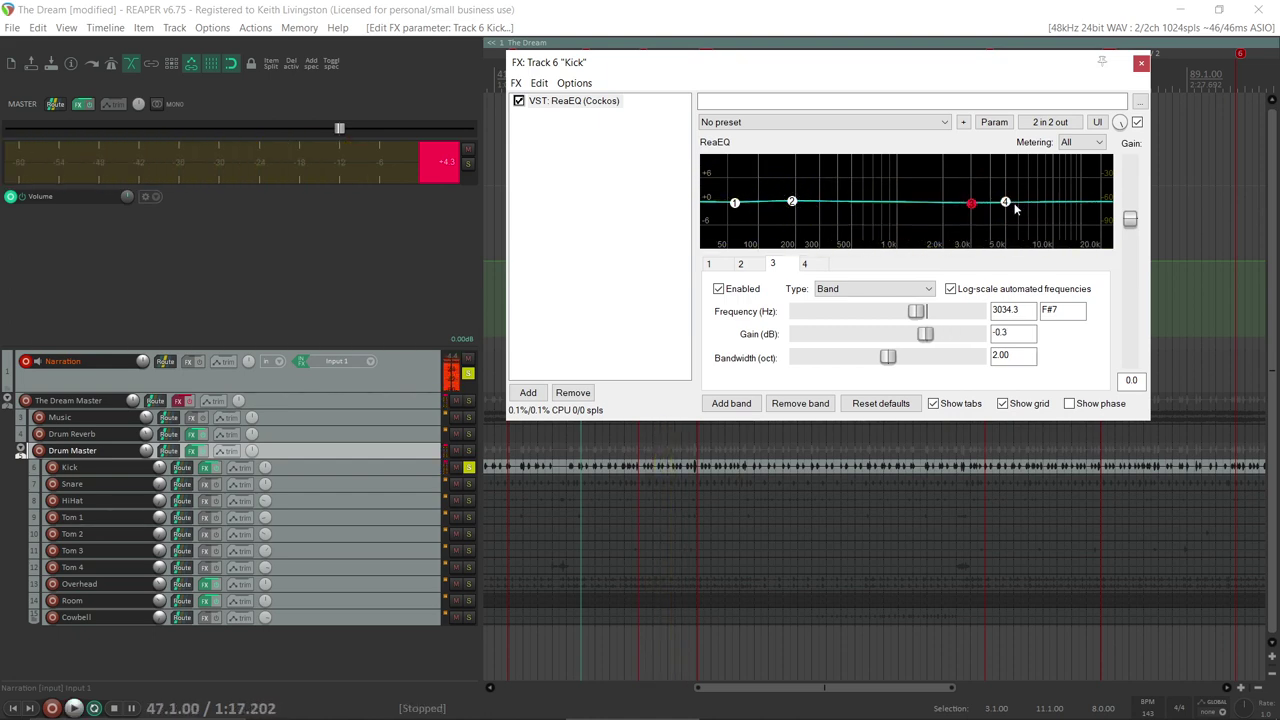
# Step: Audition a 0.86 oct high-shelf boost with band 4, moving it to about 4235 Hz at 7.3 dB, and flatten it again
pyautogui.moveTo(1009, 205); pyautogui.dragTo(1017, 183)
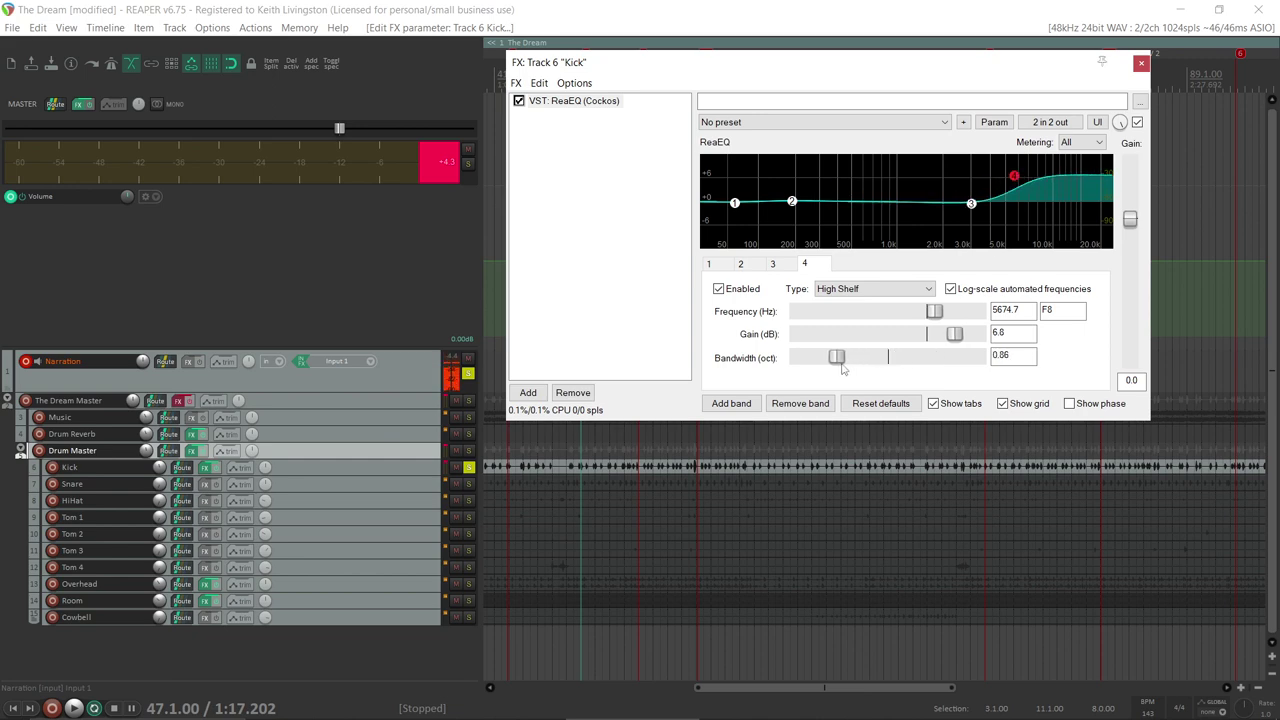
pyautogui.press('space')
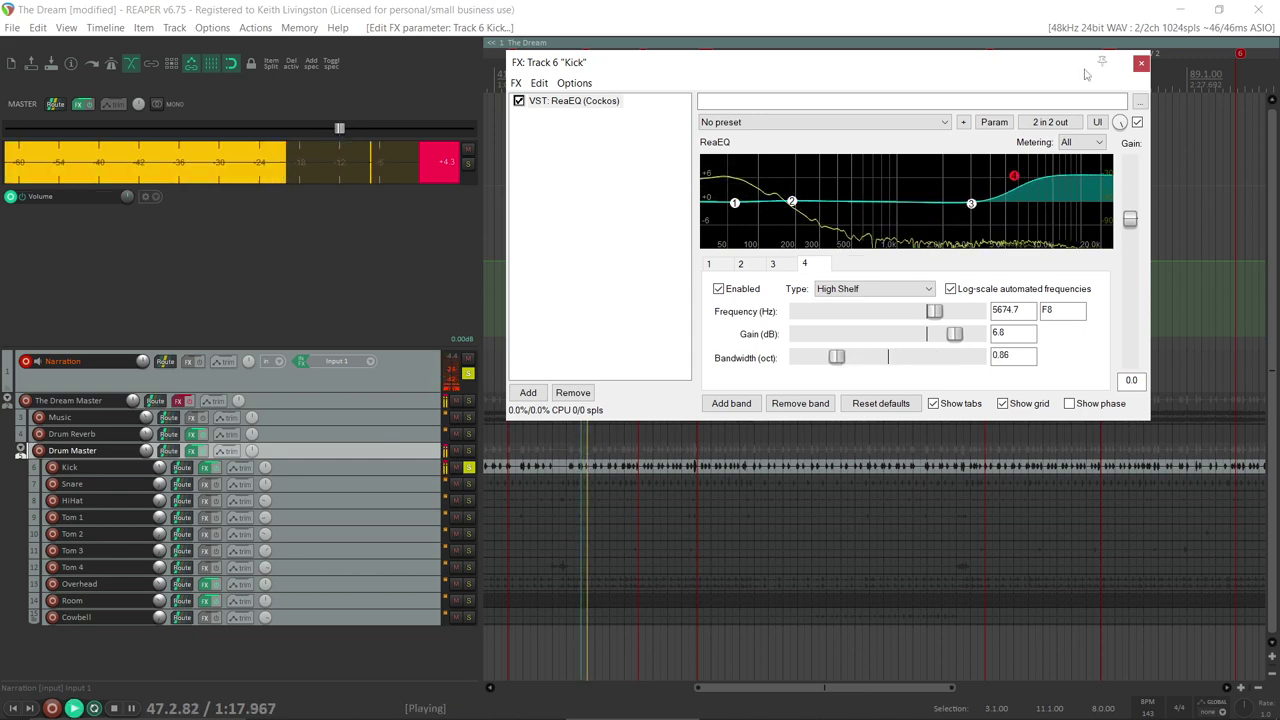
pyautogui.moveTo(1012, 180)
pyautogui.mouseDown()
pyautogui.moveTo(980, 160)
pyautogui.moveTo(993, 177)
pyautogui.mouseUp()
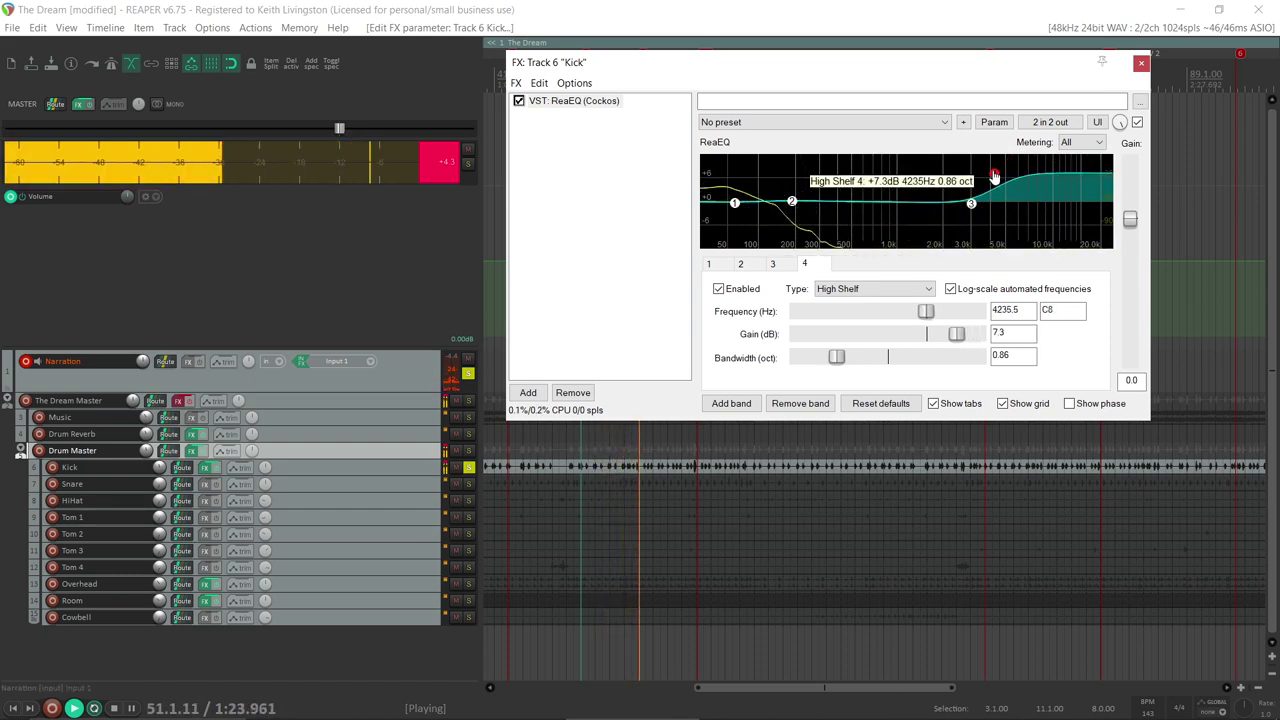
pyautogui.press('space')
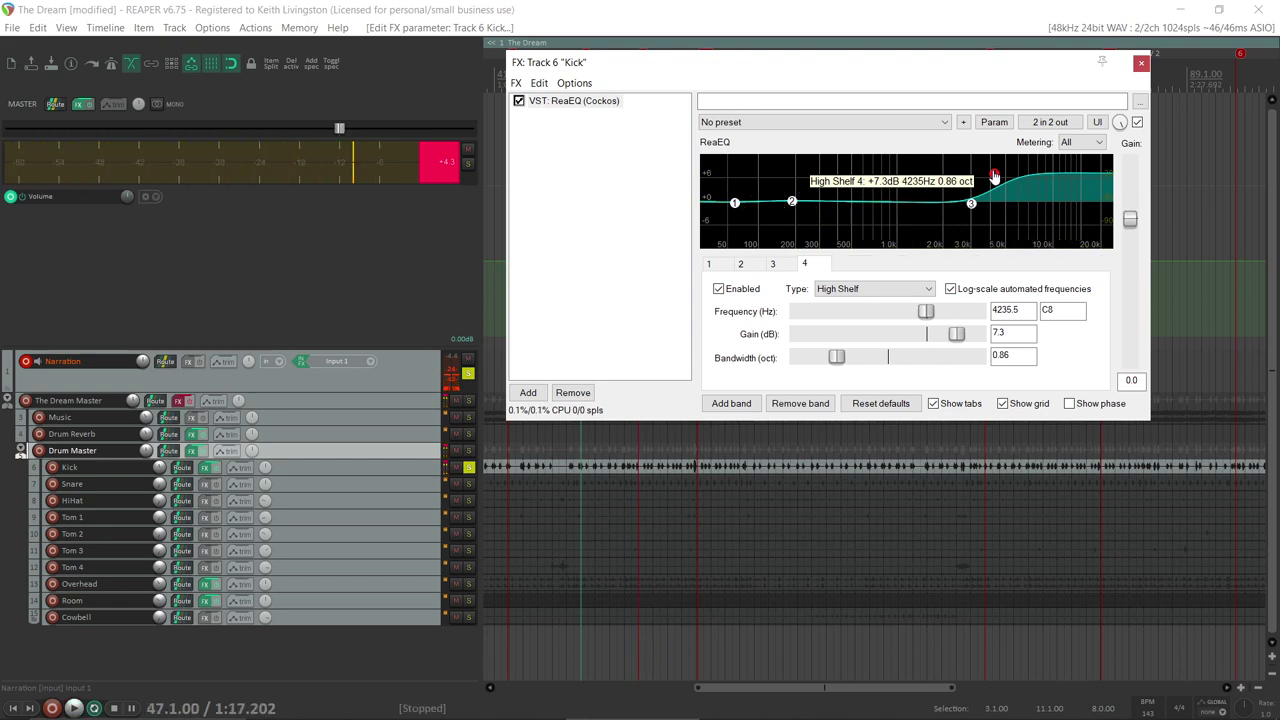
pyautogui.moveTo(994, 176); pyautogui.dragTo(1000, 203)
# Step: Change ReaEQ band 1 to a High Pass filter at about 56.4 Hz with a bandwidth of 0.89 oct
pyautogui.click(708, 263)
pyautogui.click(873, 288)
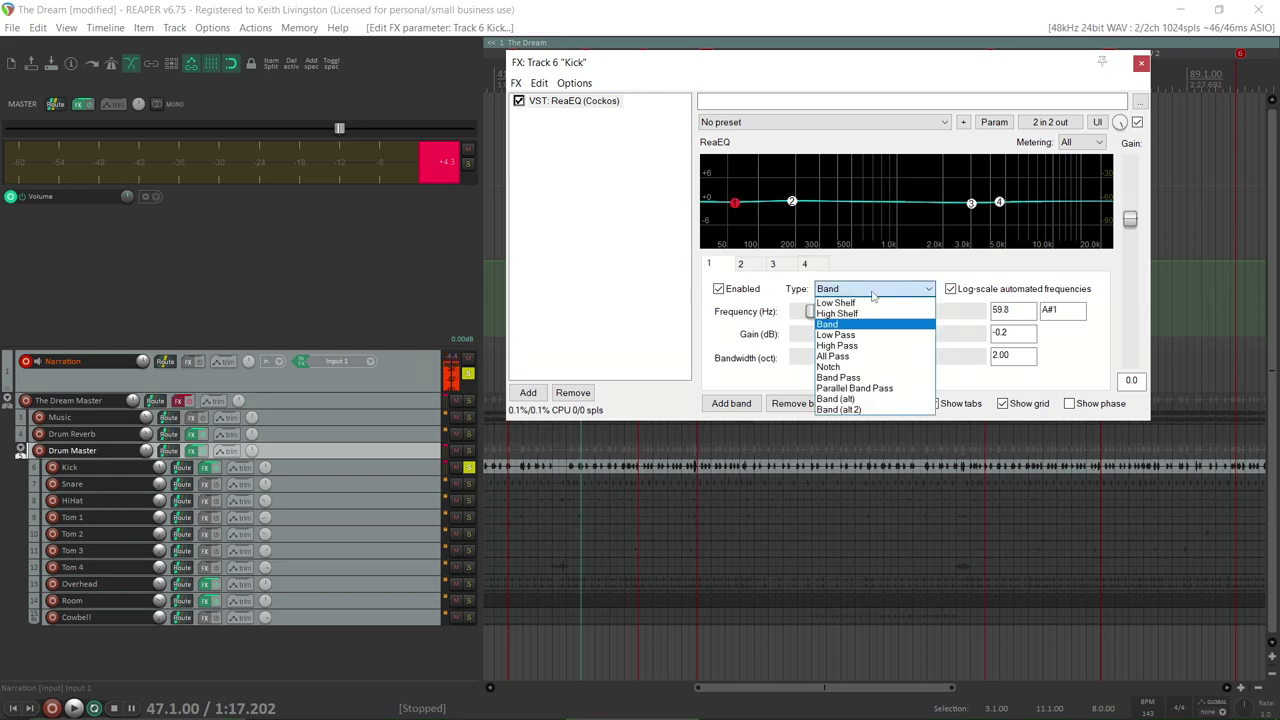
pyautogui.click(858, 346)
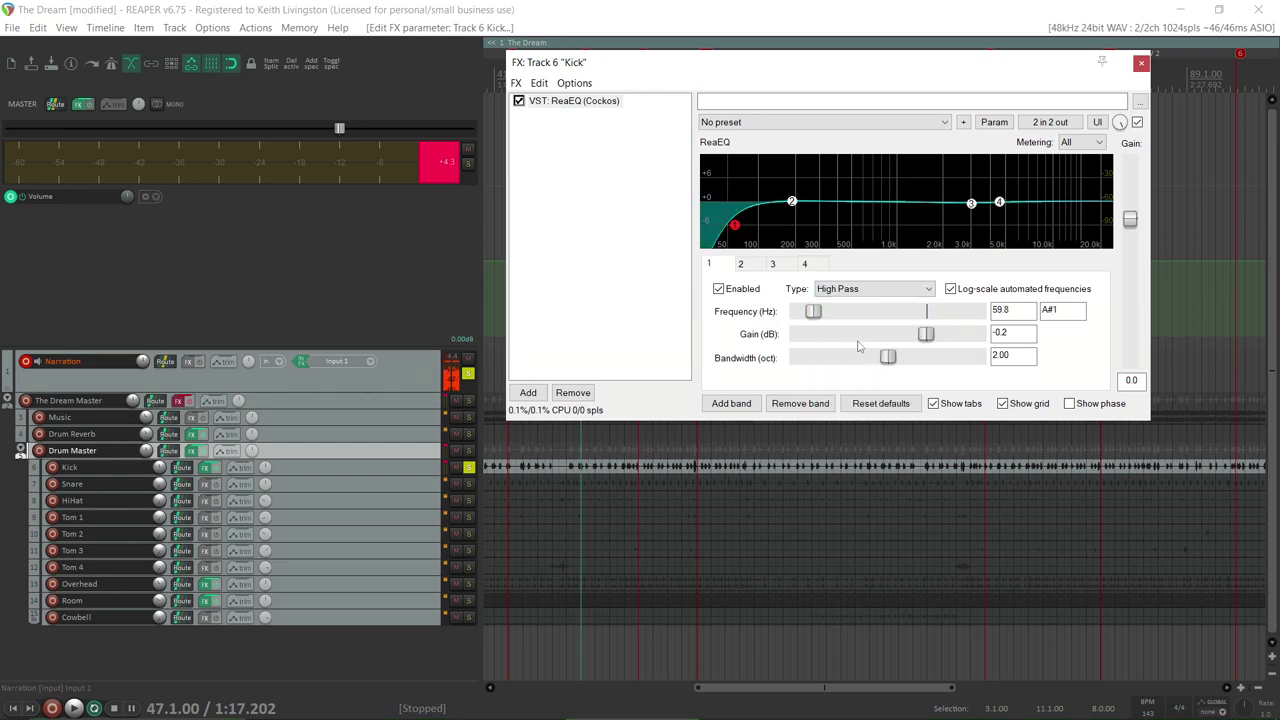
pyautogui.moveTo(733, 231); pyautogui.dragTo(726, 228)
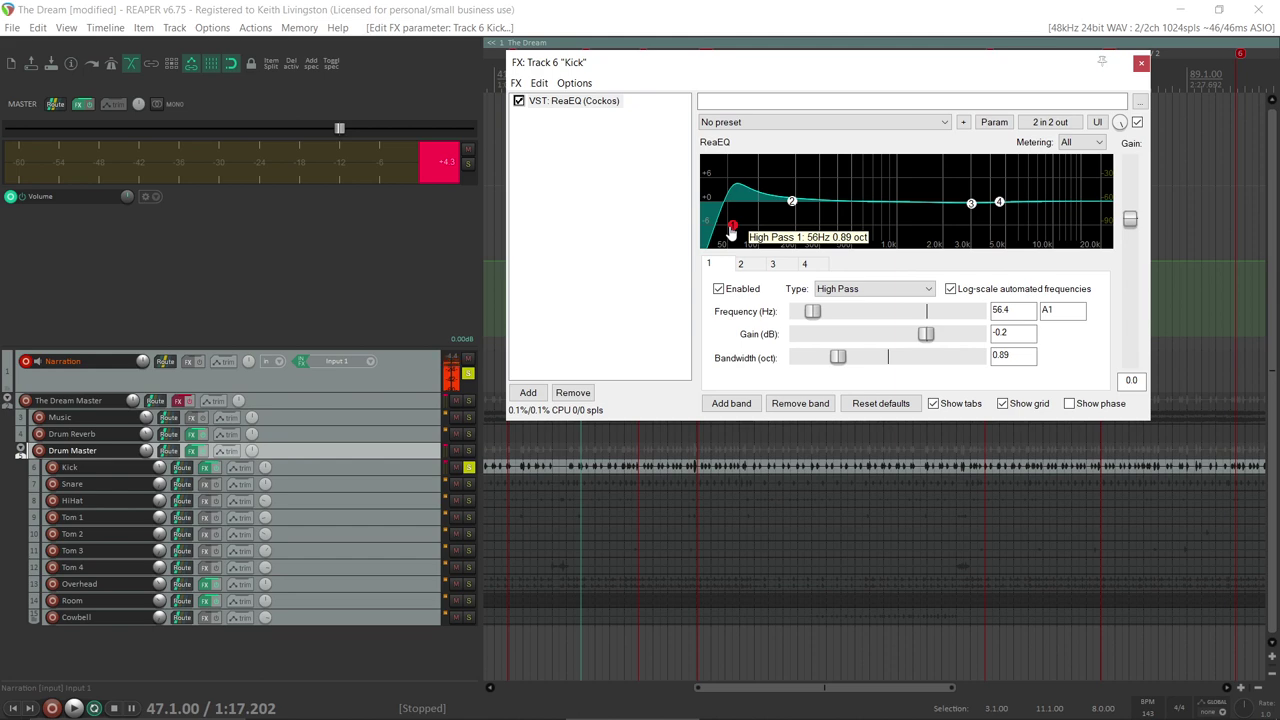
# Step: Refine the kick's high-pass filter during playback to about 52.7 Hz with a bandwidth of 0.96 oct
pyautogui.press('space')
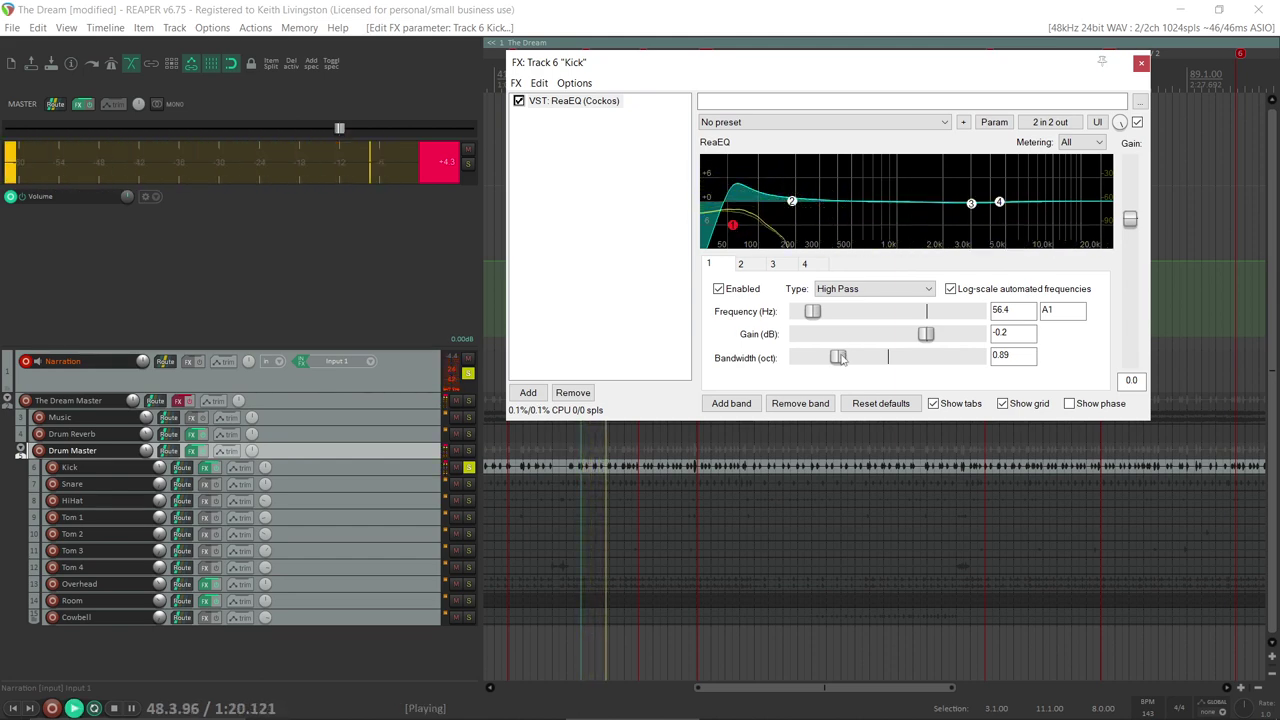
pyautogui.moveTo(842, 358); pyautogui.dragTo(823, 362)
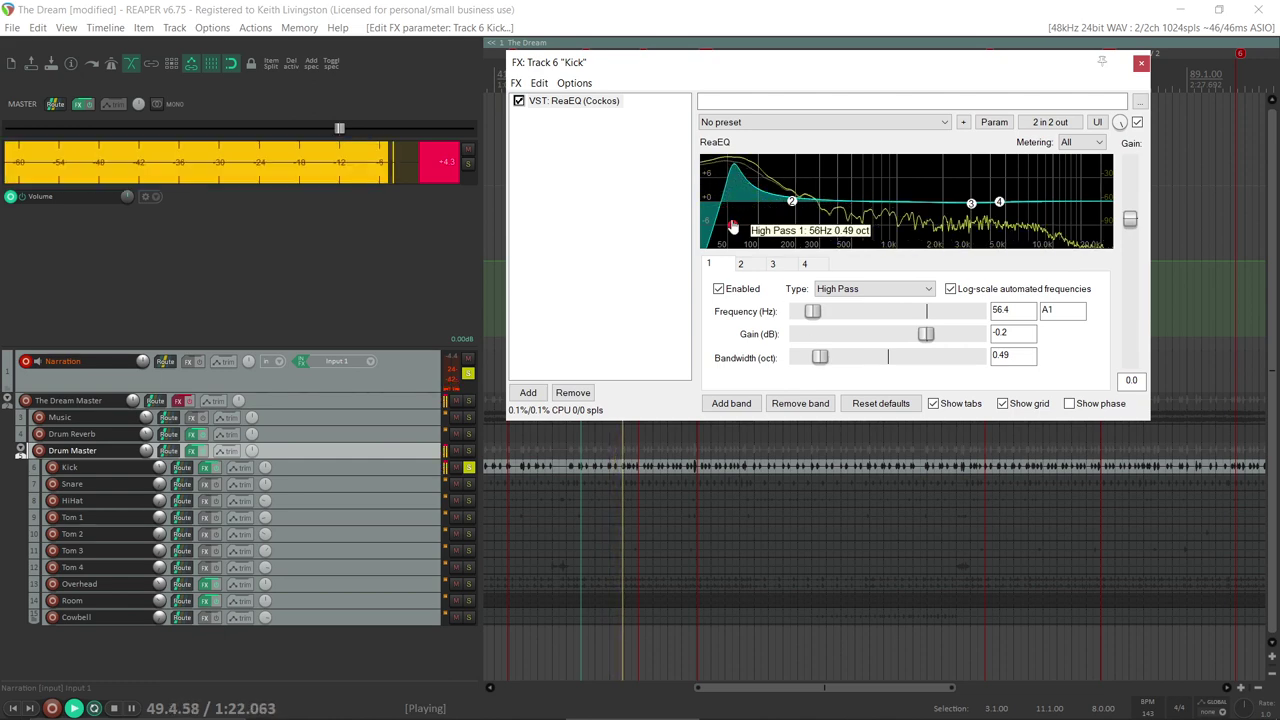
pyautogui.moveTo(732, 225); pyautogui.dragTo(730, 227)
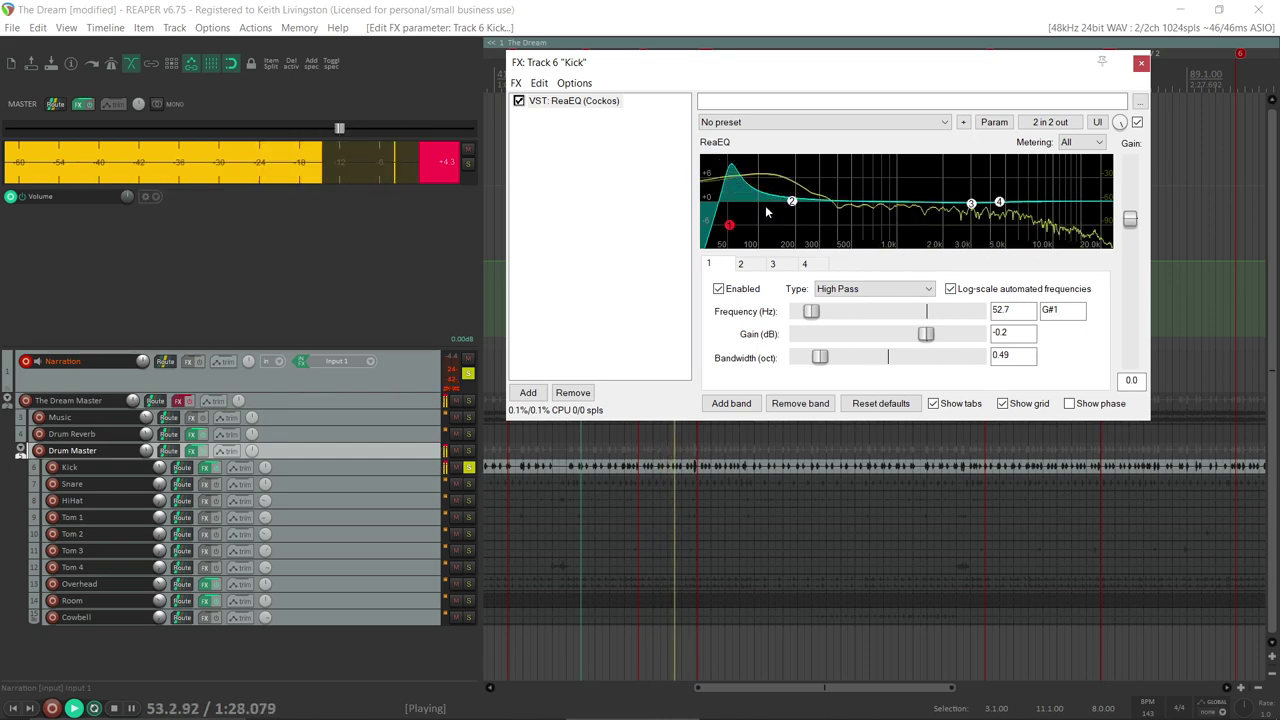
pyautogui.moveTo(822, 360); pyautogui.dragTo(841, 358)
# Step: Cut the kick's low mids with band 2 at about 174 Hz and narrow the high-pass bandwidth to 0.71 oct during playback
pyautogui.moveTo(795, 204)
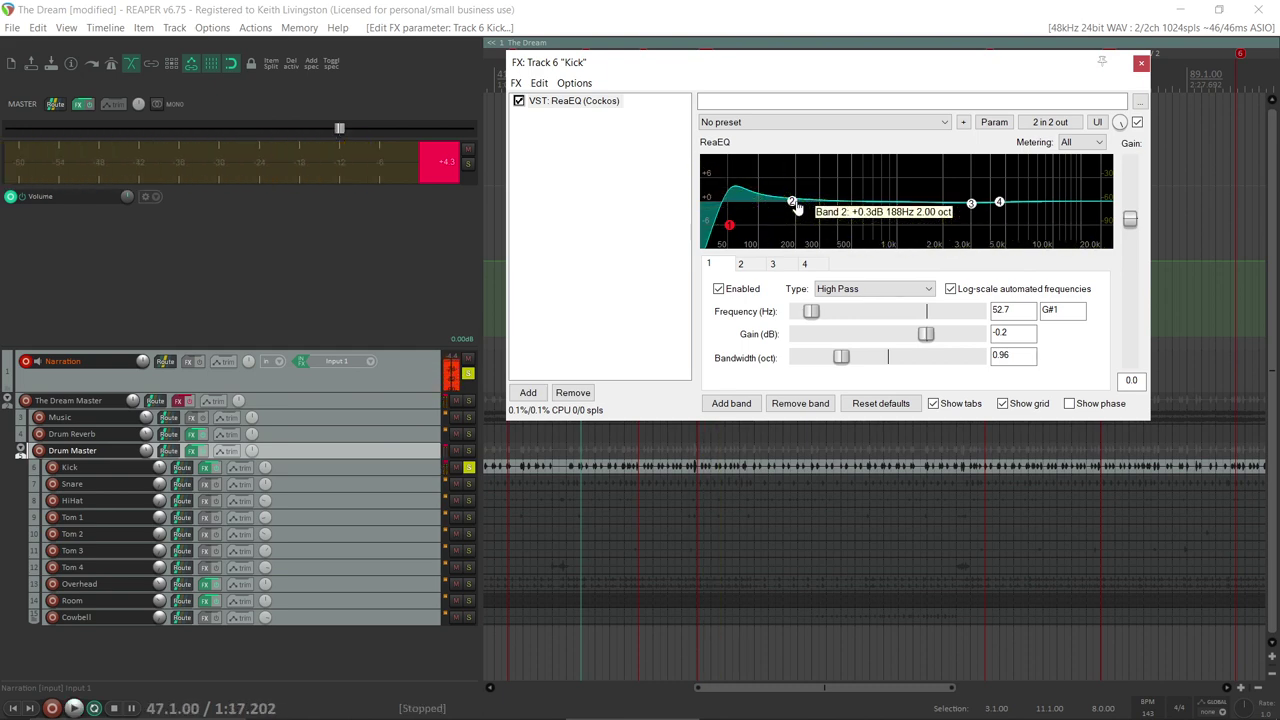
pyautogui.click(797, 207)
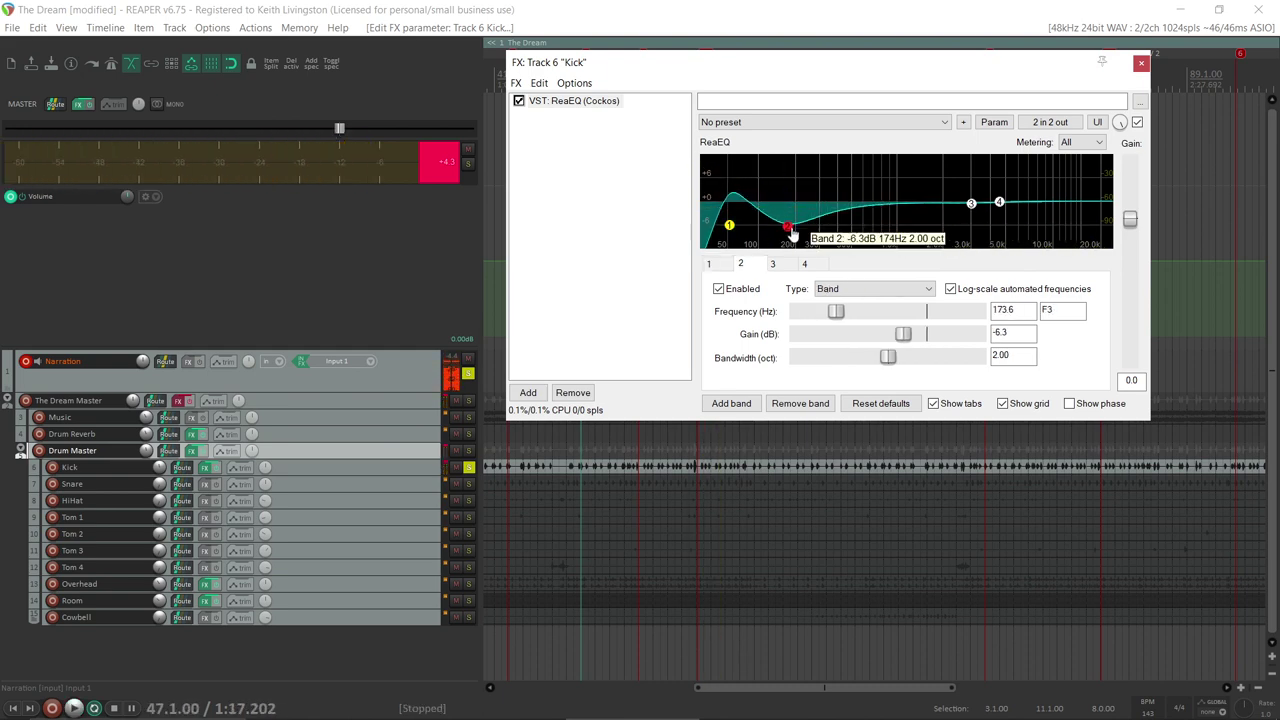
pyautogui.press('space')
pyautogui.scroll(3, 792, 233)
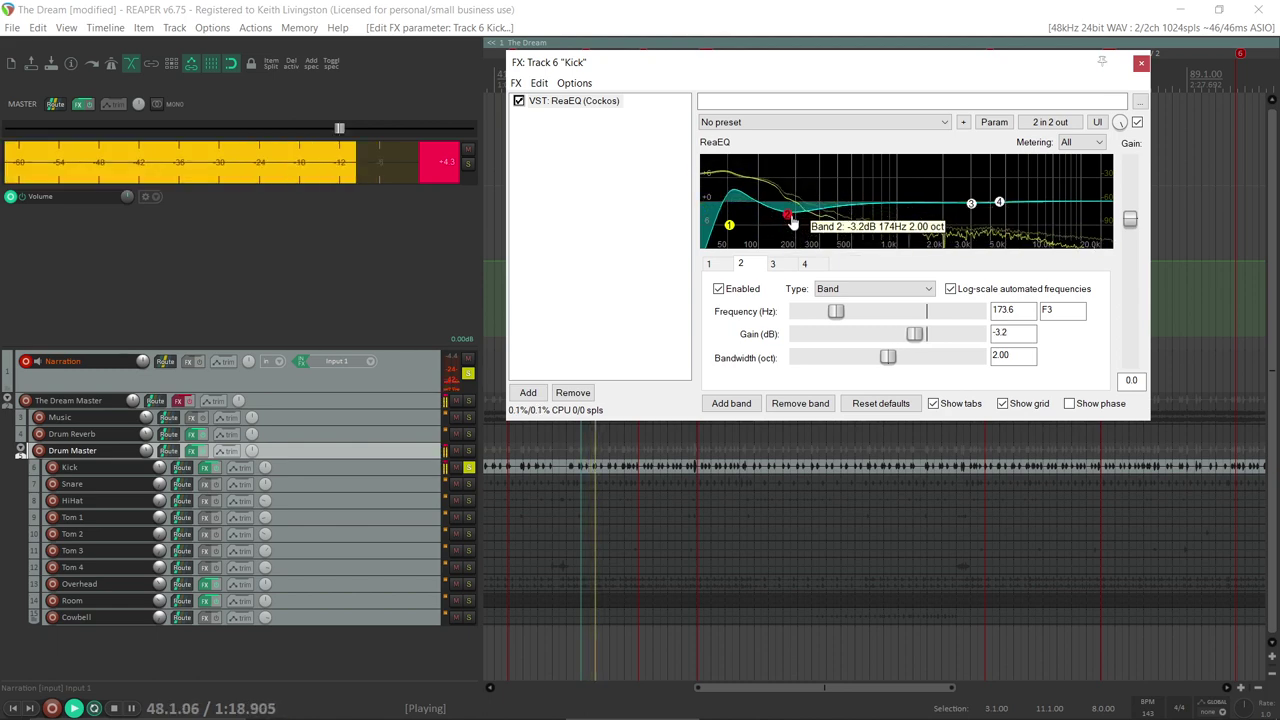
pyautogui.click(729, 227)
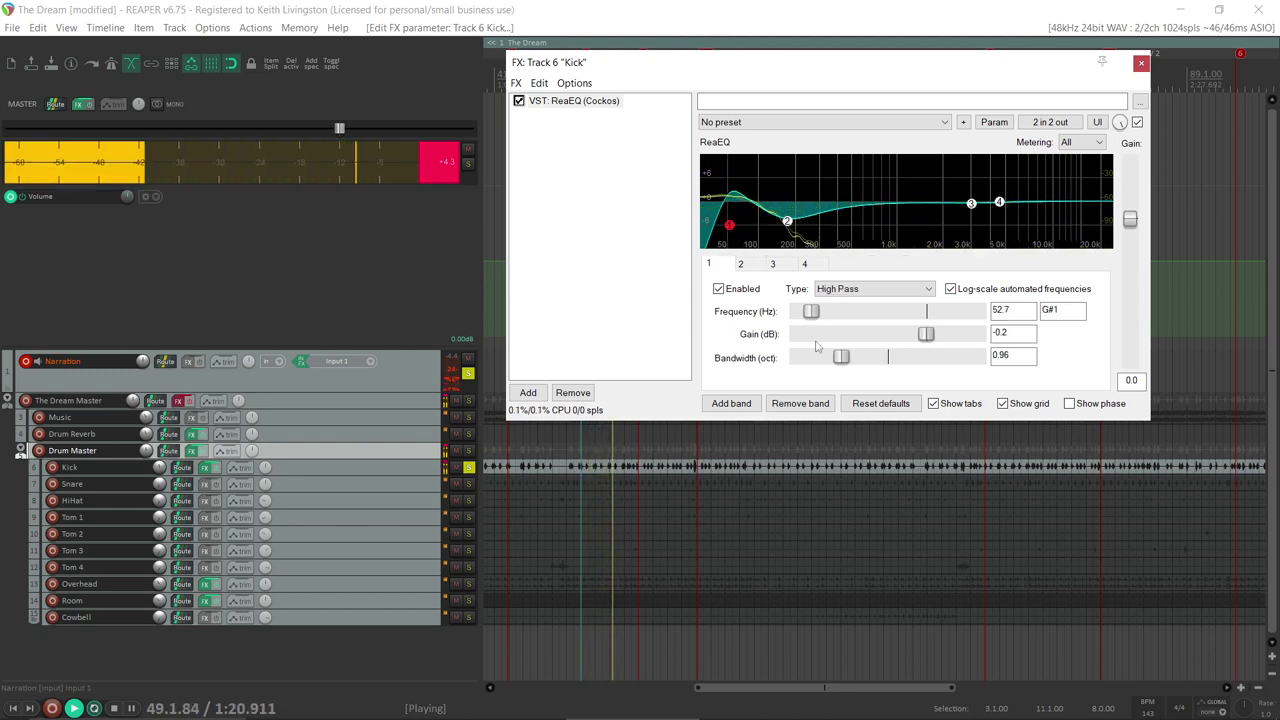
pyautogui.moveTo(843, 362); pyautogui.dragTo(831, 362)
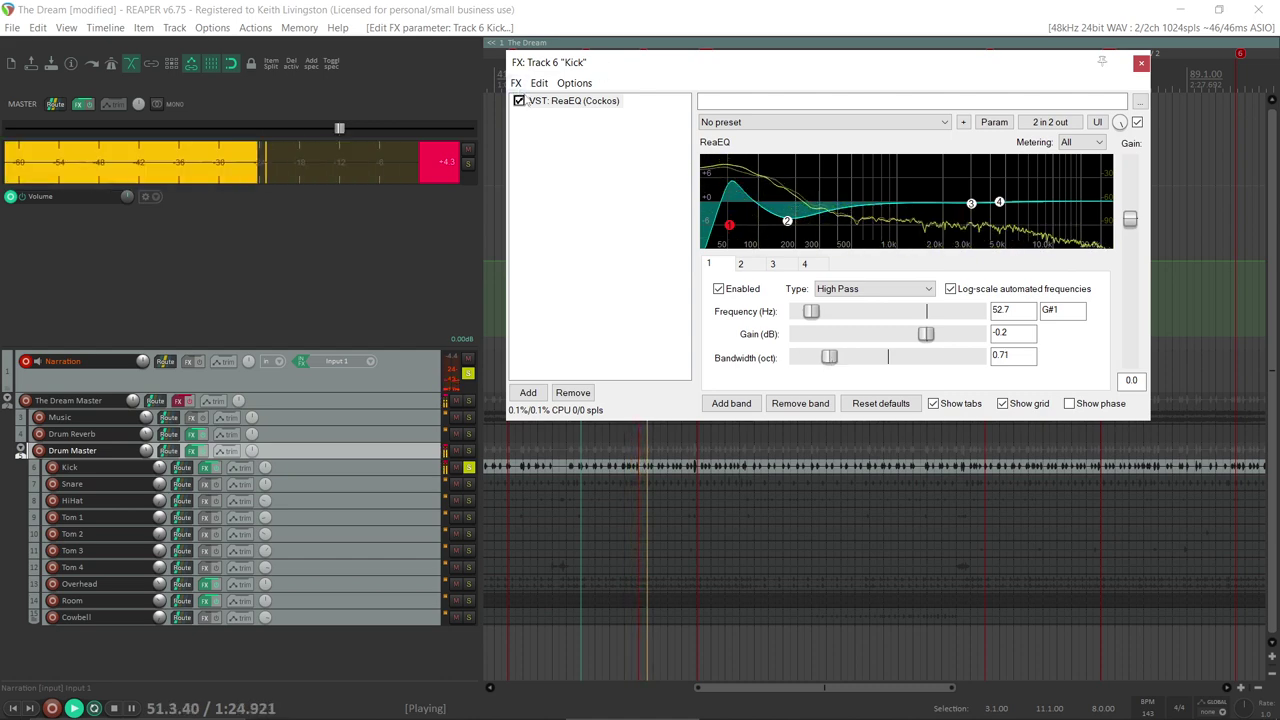
# Step: Compare the soloed kick with ReaEQ bypassed and enabled during playback
pyautogui.click(519, 101)
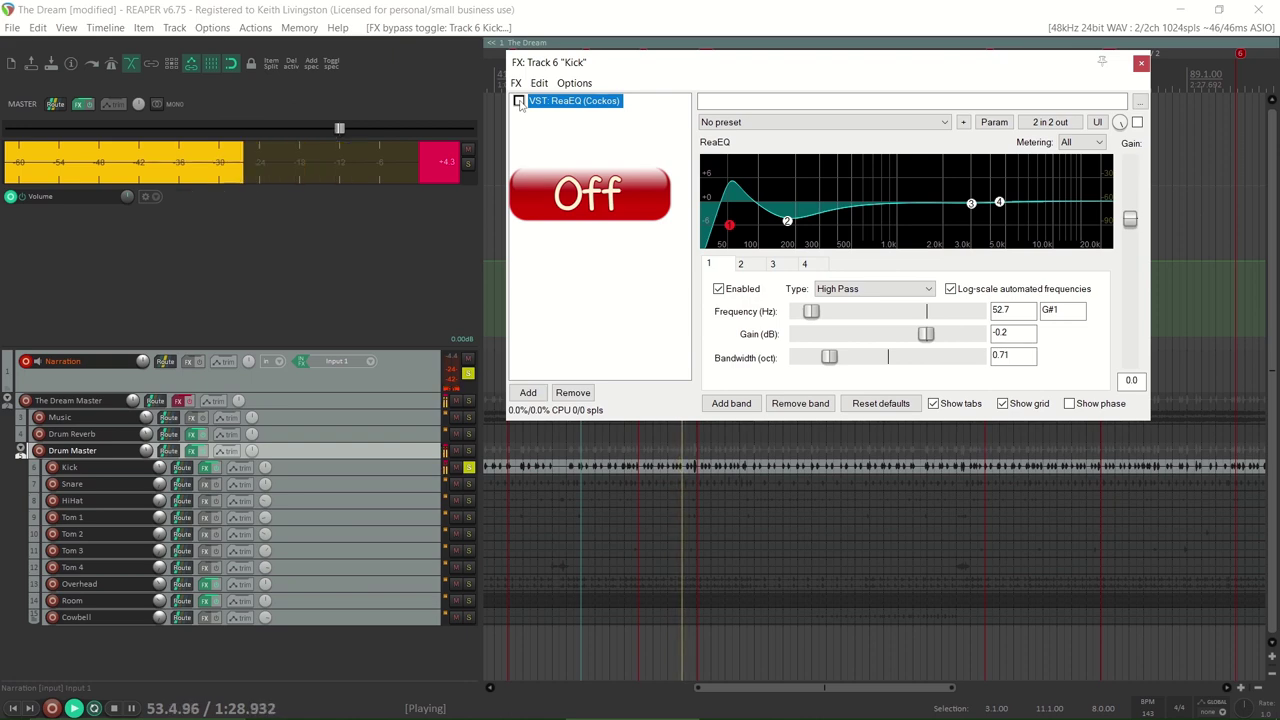
pyautogui.click(519, 101)
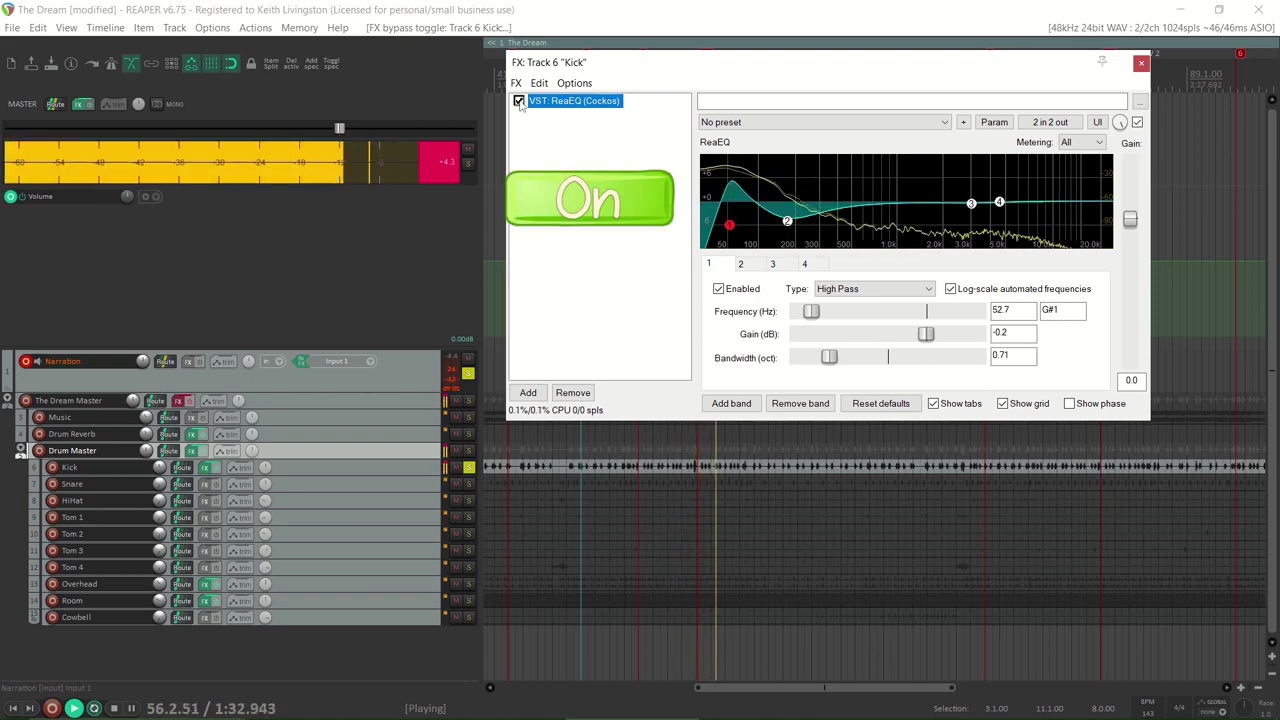
pyautogui.click(519, 101)
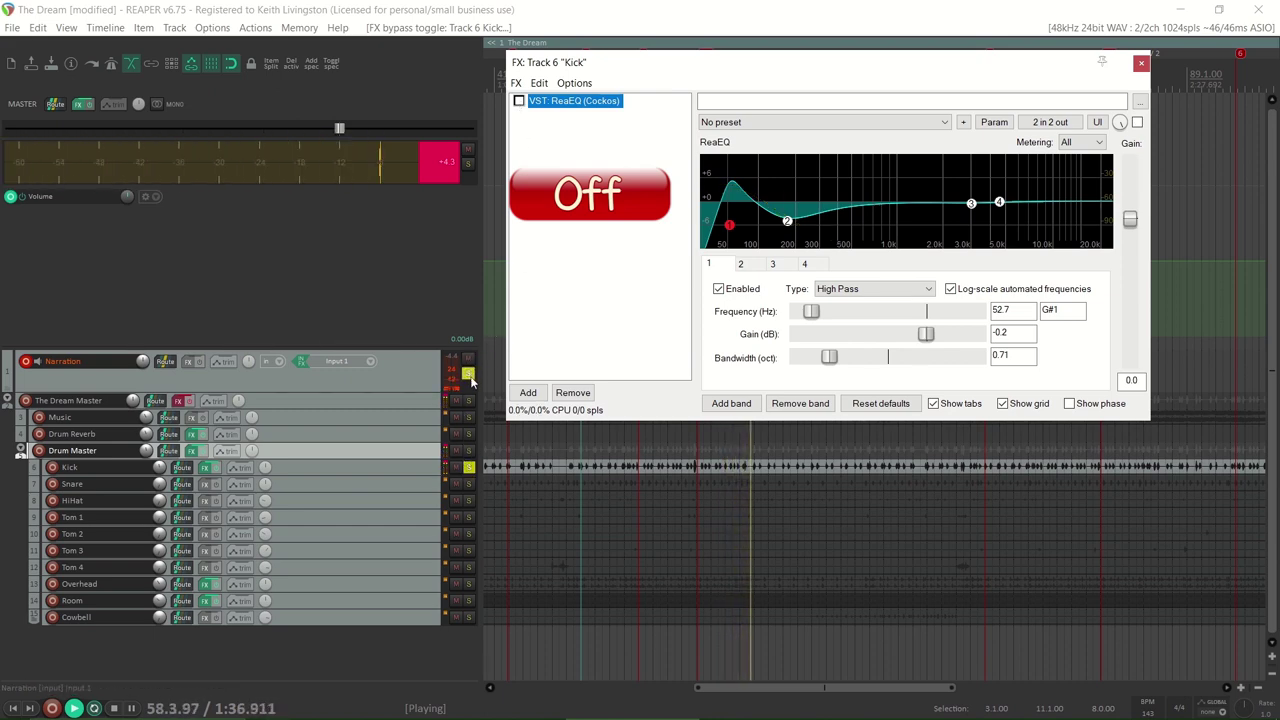
# Step: Unsolo the Kick and Narration tracks and compare the full mix with the kick's ReaEQ bypassed and enabled, leaving it enabled
pyautogui.click(470, 377)
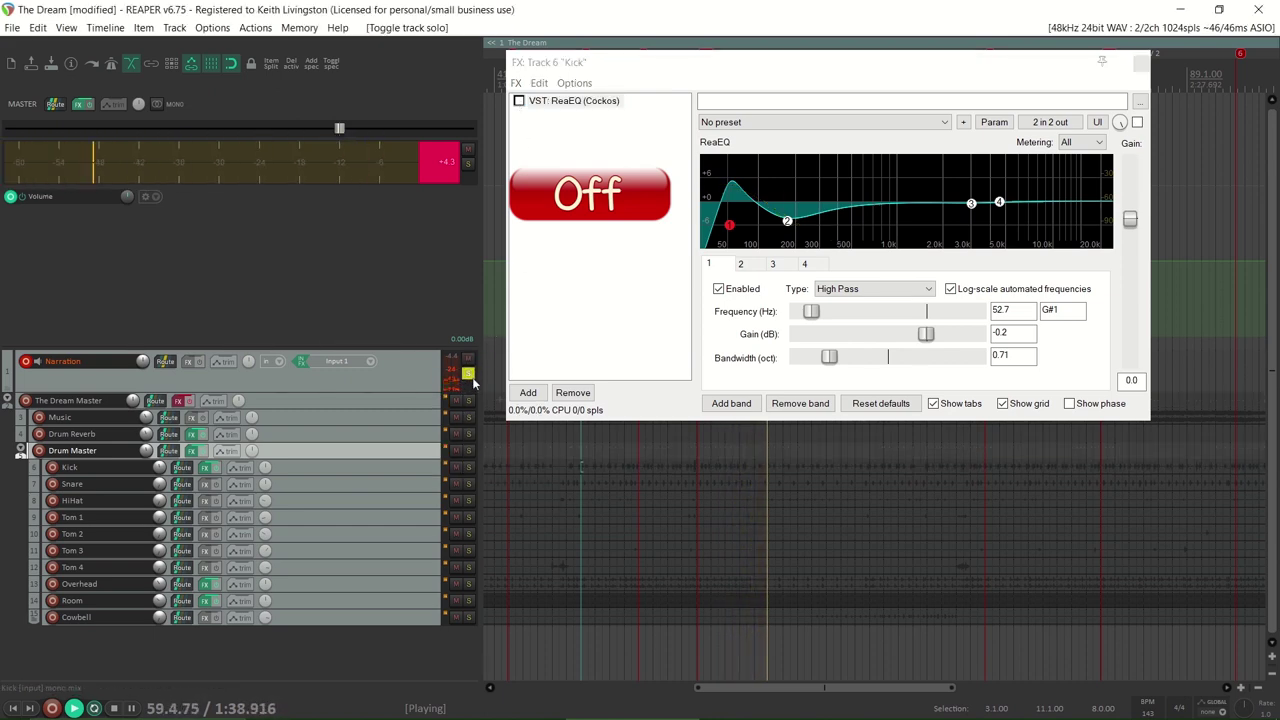
pyautogui.click(470, 376)
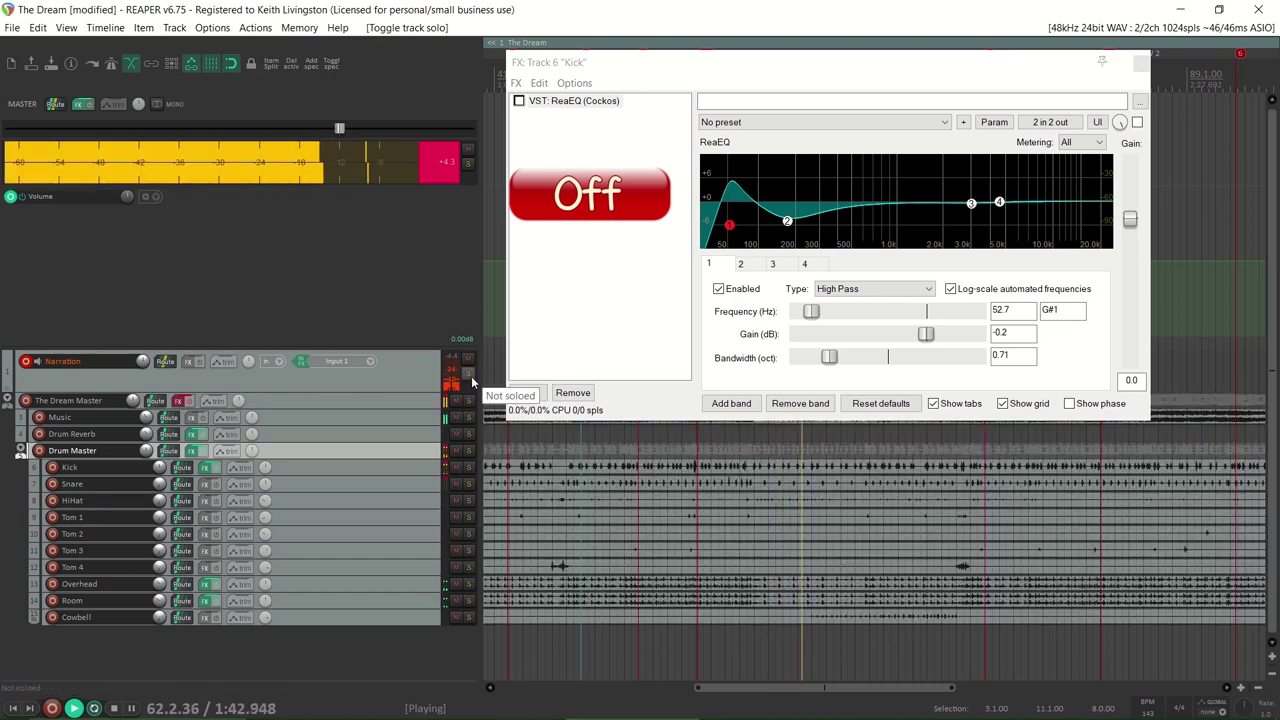
pyautogui.click(511, 437)
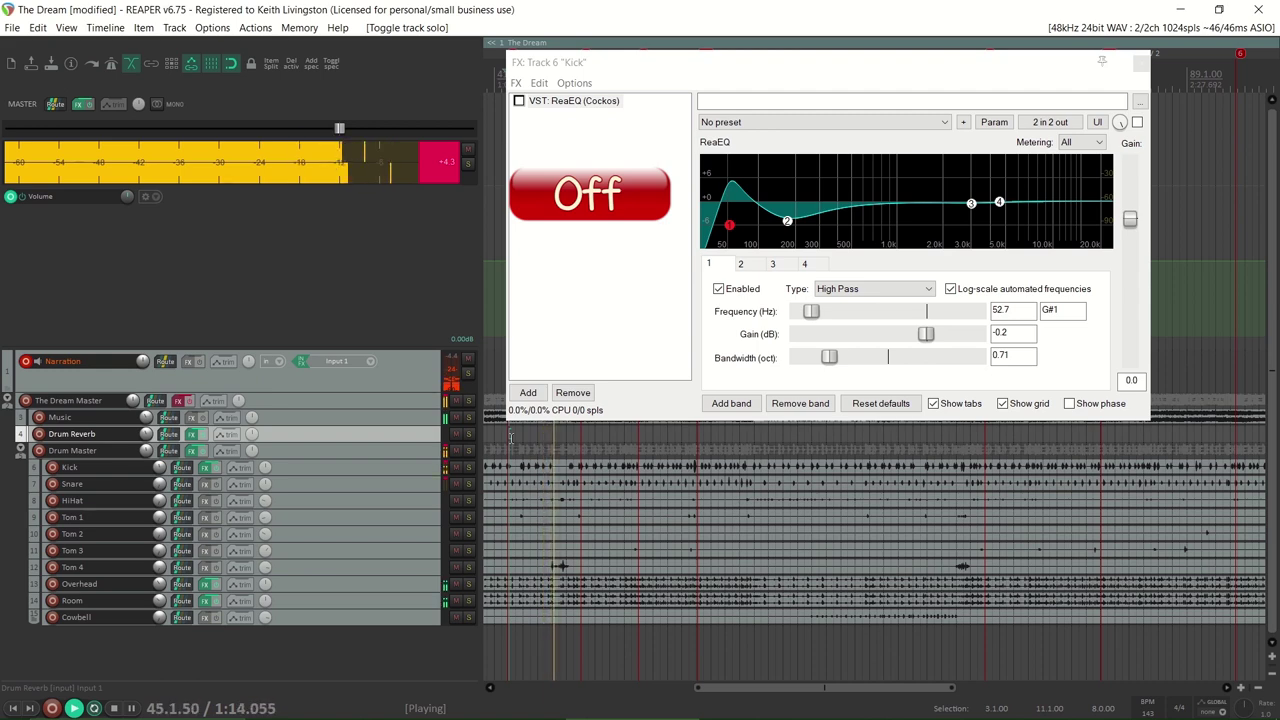
pyautogui.click(519, 101)
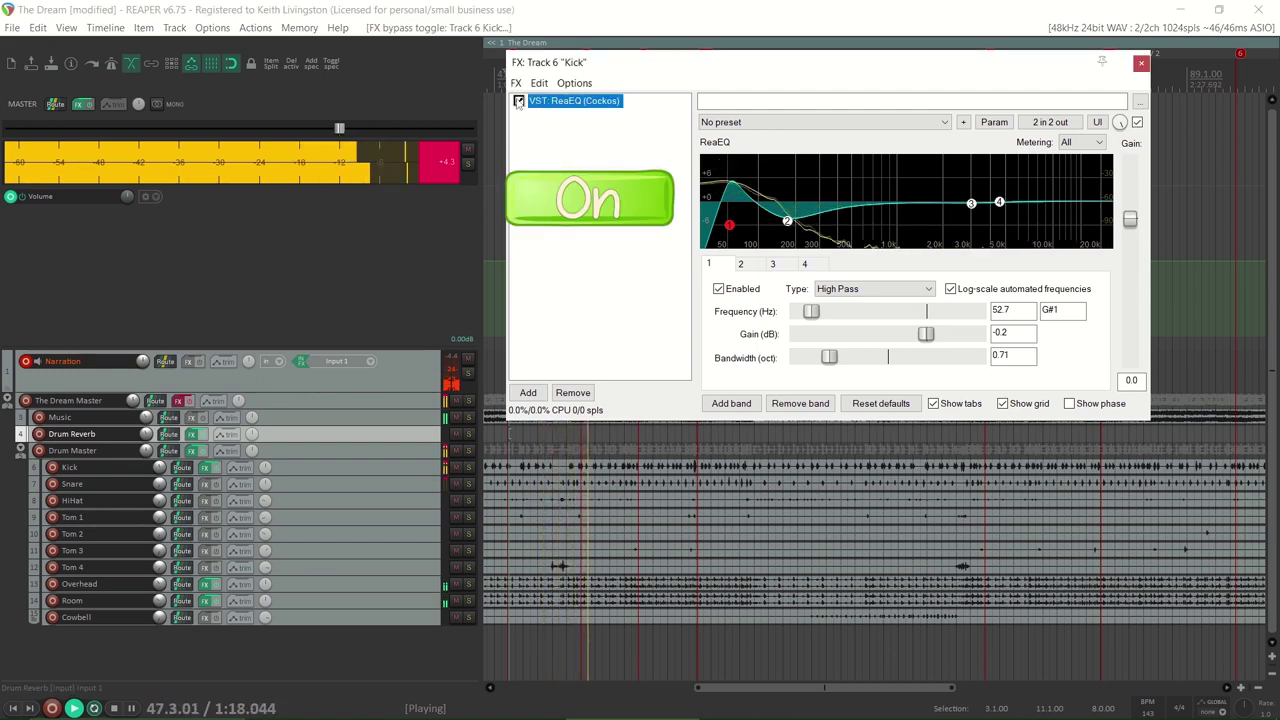
pyautogui.click(510, 445)
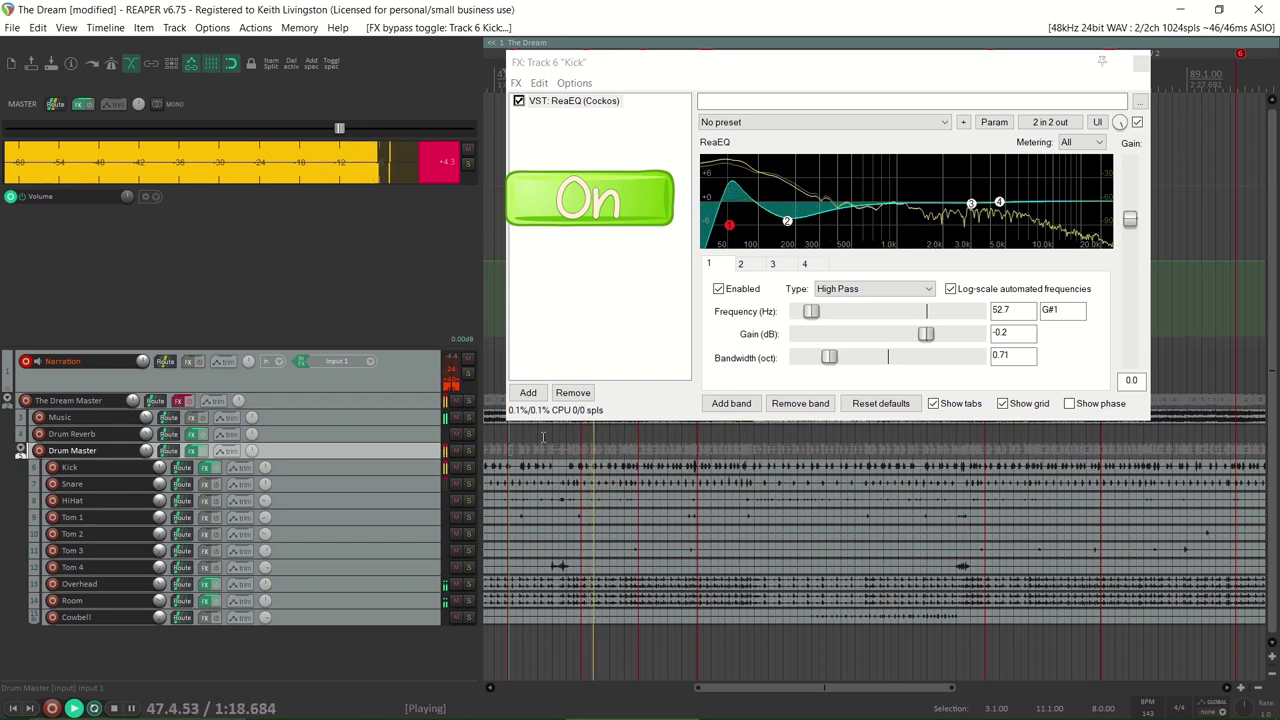
# Step: Boost the kick's upper mids with EQ band 3 and its highs with a band 4 high shelf of about 5.4 dB at 4669.5 Hz
pyautogui.press('space')
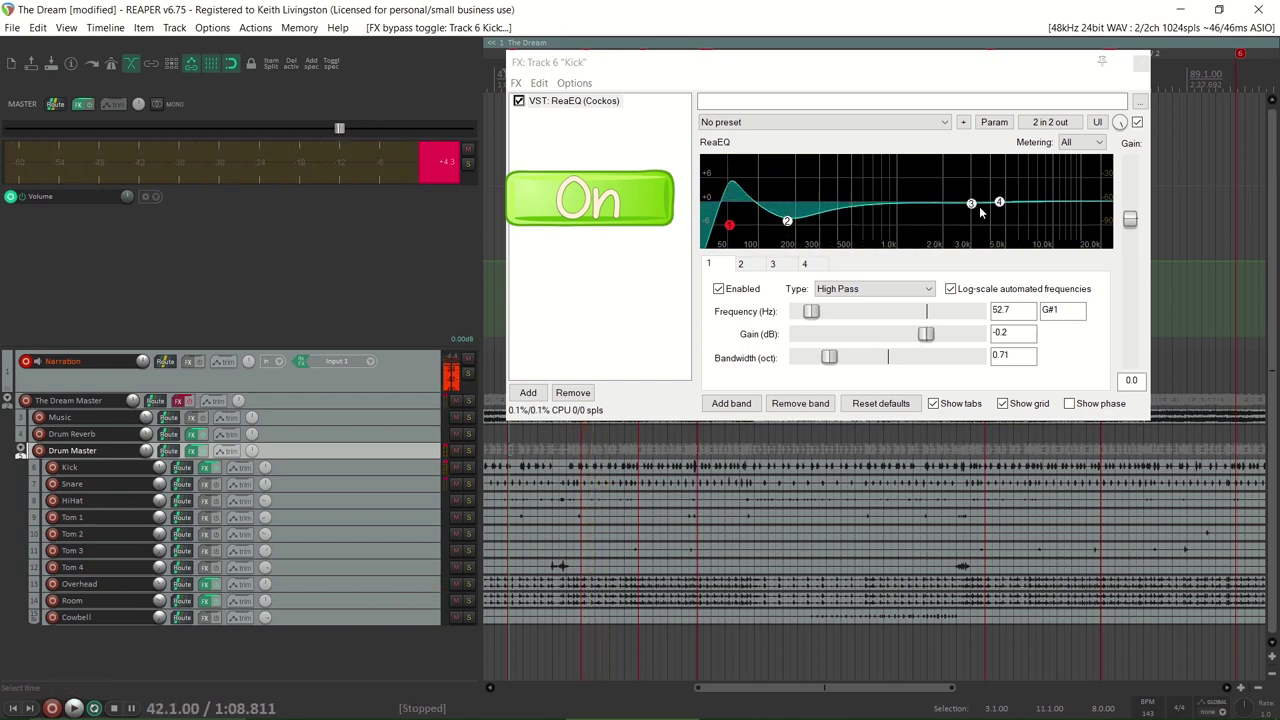
pyautogui.moveTo(977, 209); pyautogui.dragTo(976, 199)
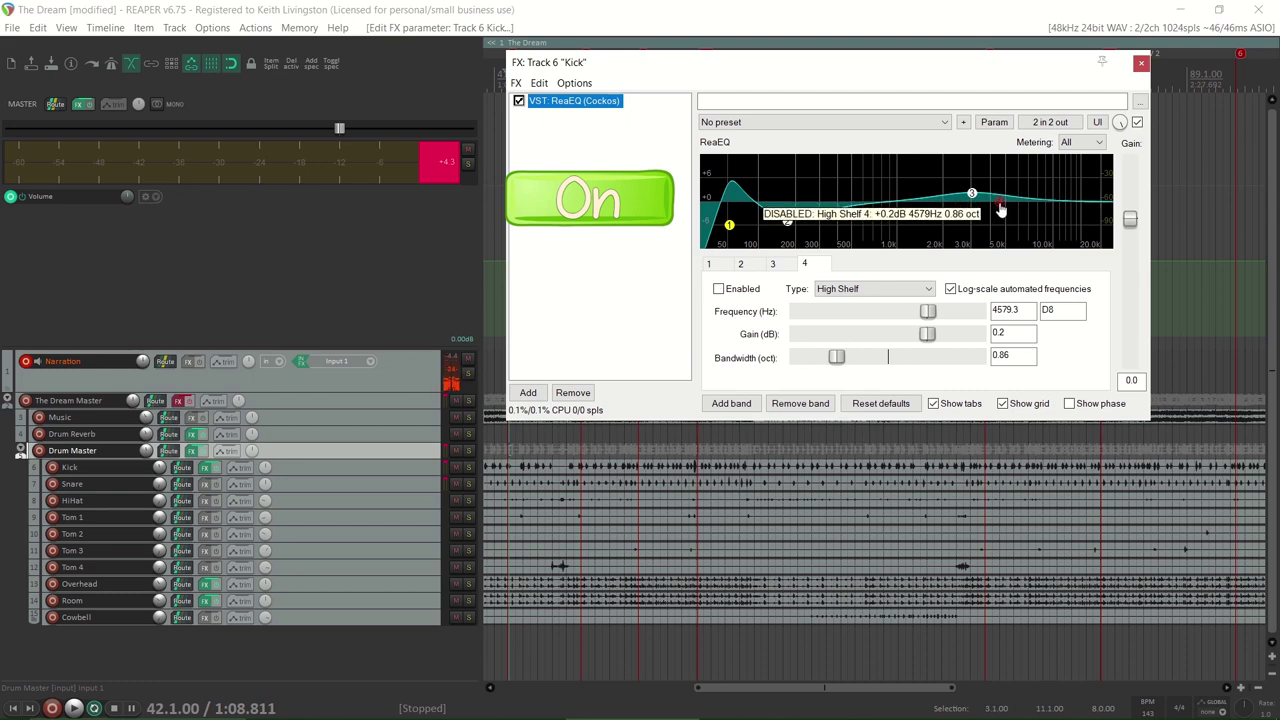
pyautogui.moveTo(1001, 208); pyautogui.dragTo(1002, 185)
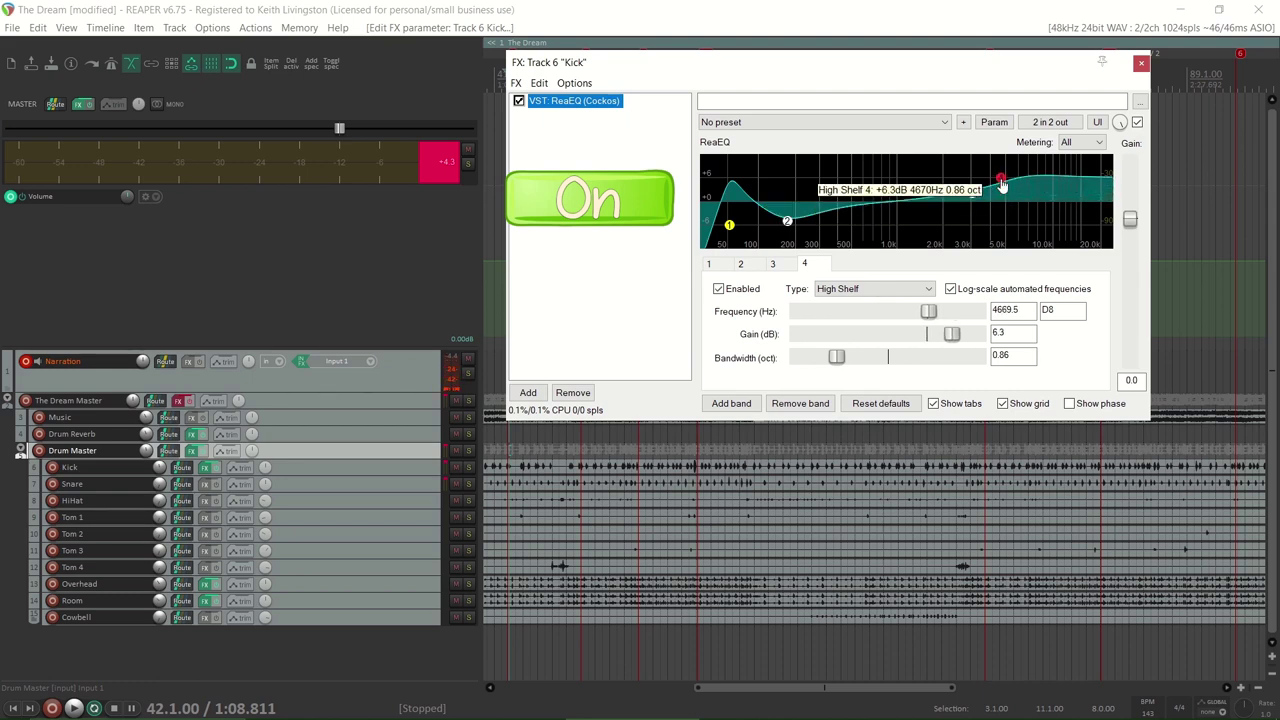
pyautogui.press('space')
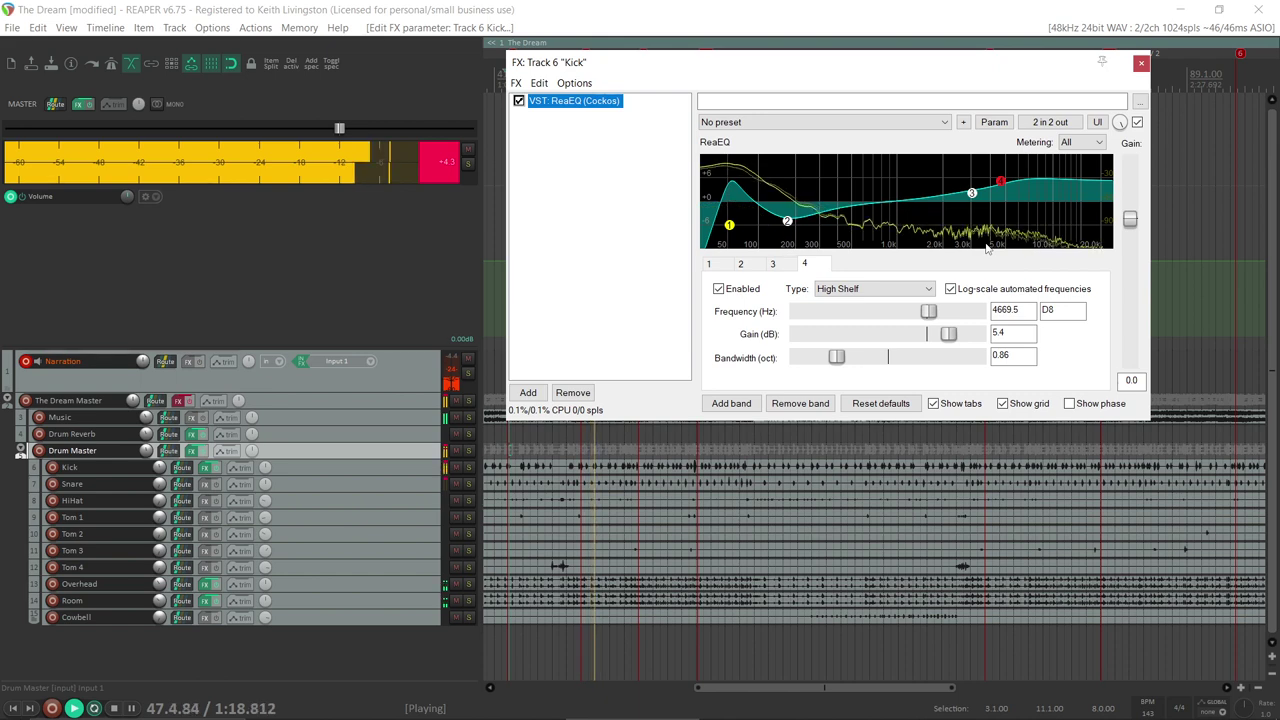
# Step: Lower the Kick track's volume to about -4.42 dB during playback, then stop and close its effects window
pyautogui.click(160, 467)
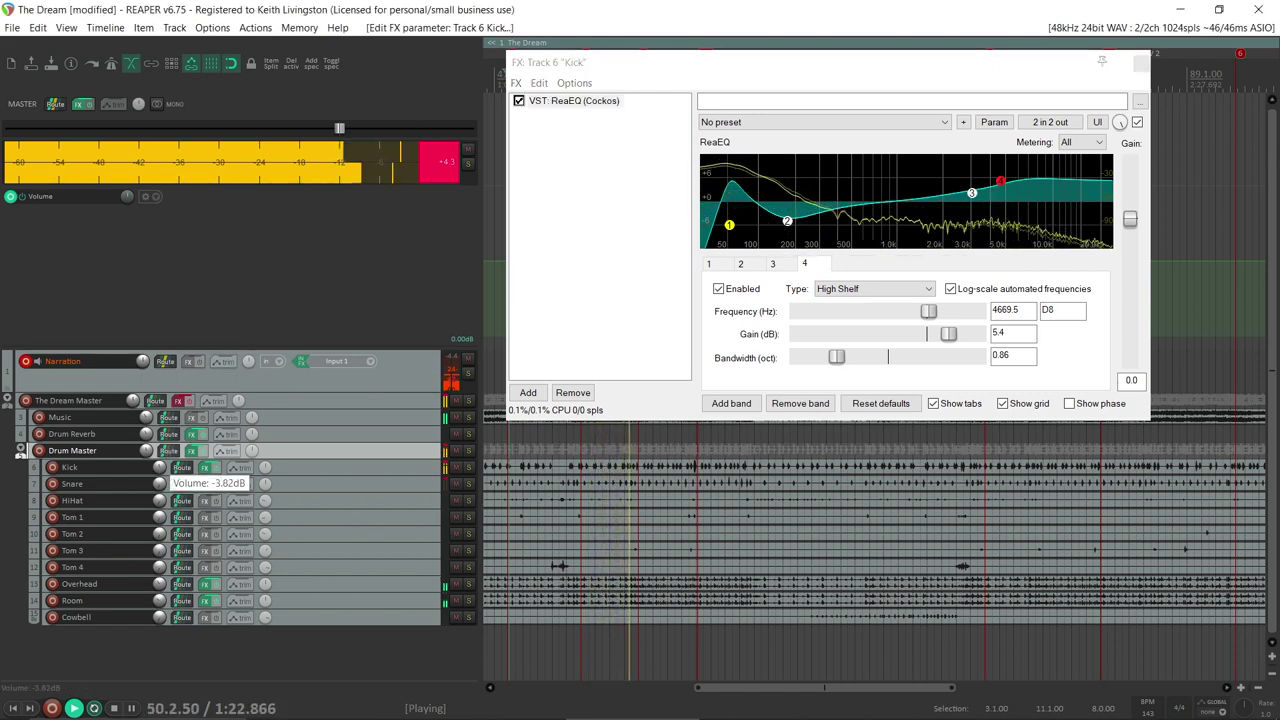
pyautogui.moveTo(160, 467); pyautogui.dragTo(160, 470)
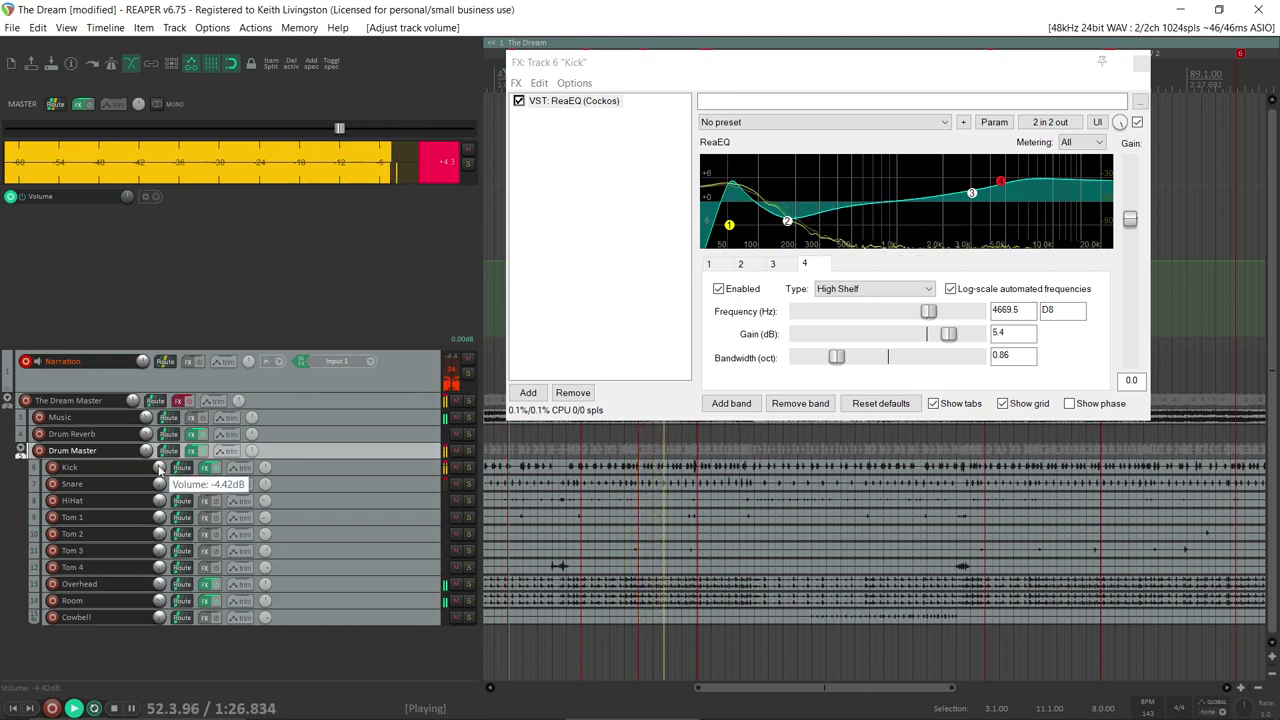
pyautogui.press('space')
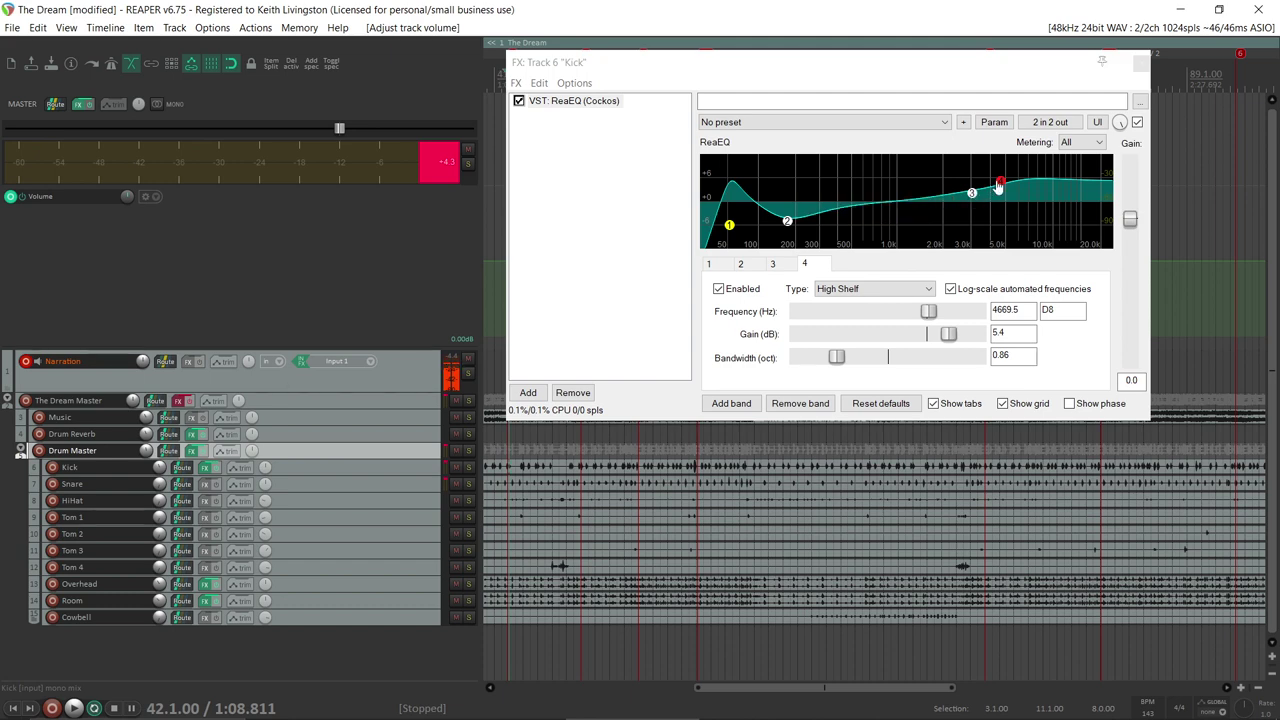
pyautogui.press('Escape')
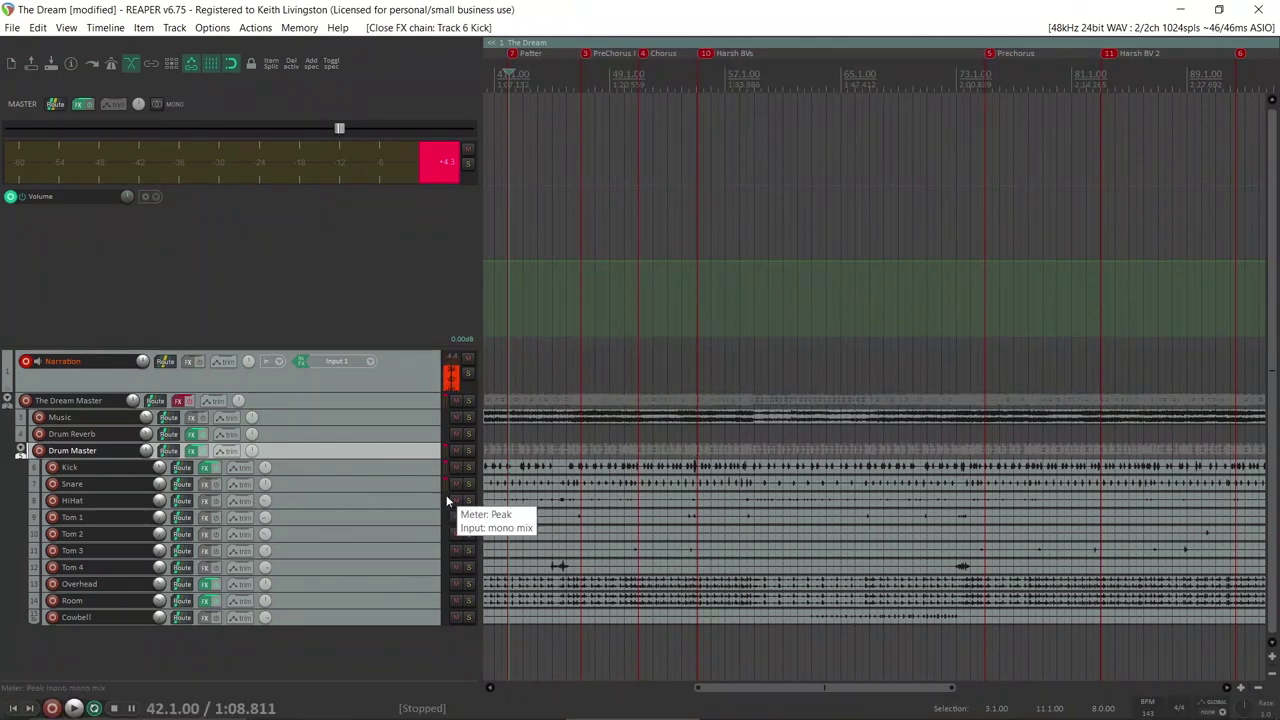
# Step: Raise the Snare volume to about -1.79 dB during playback and compare the mix with the snare muted and unmuted
pyautogui.press('space')
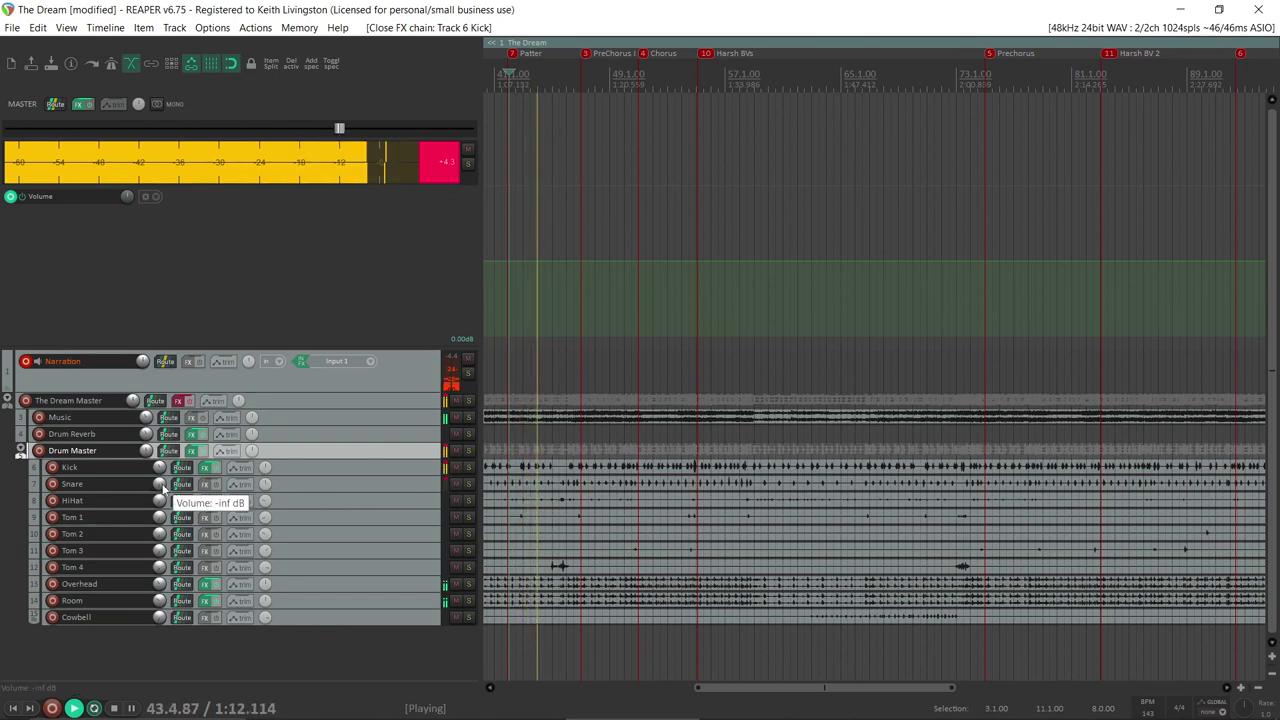
pyautogui.moveTo(163, 487)
pyautogui.mouseDown()
pyautogui.moveTo(163, 471)
pyautogui.moveTo(160, 484)
pyautogui.mouseUp()
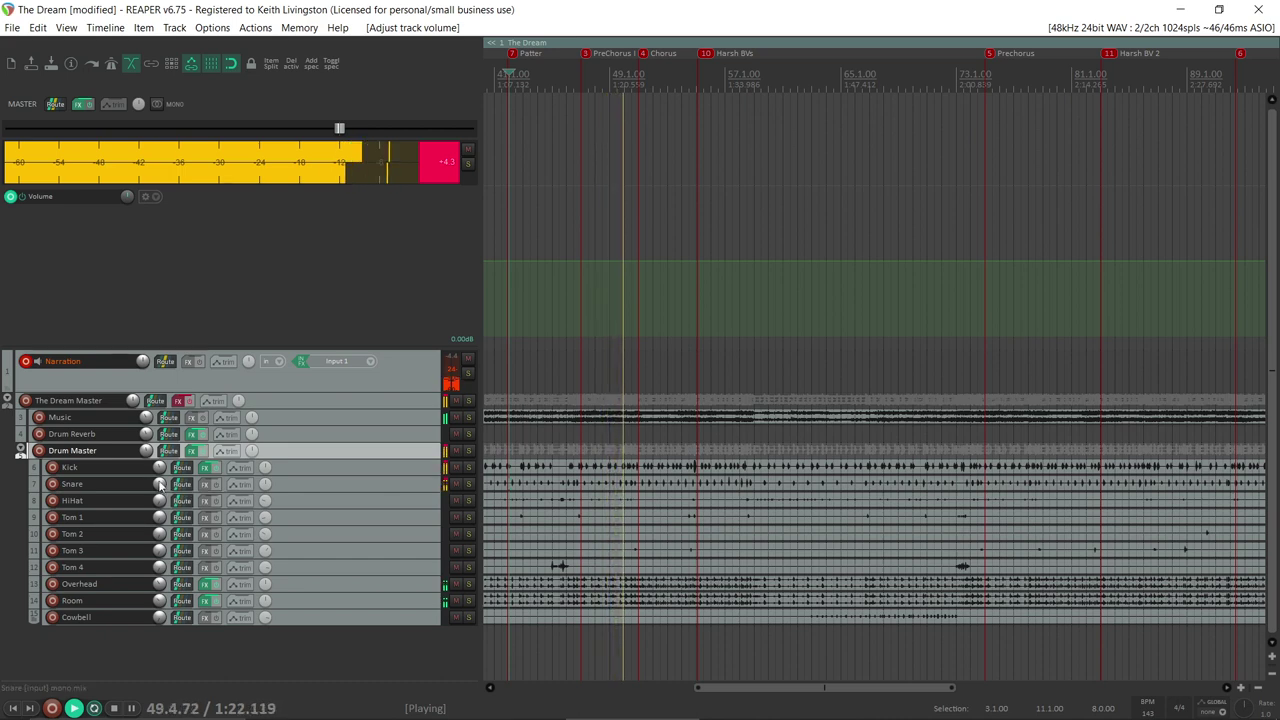
pyautogui.click(457, 485)
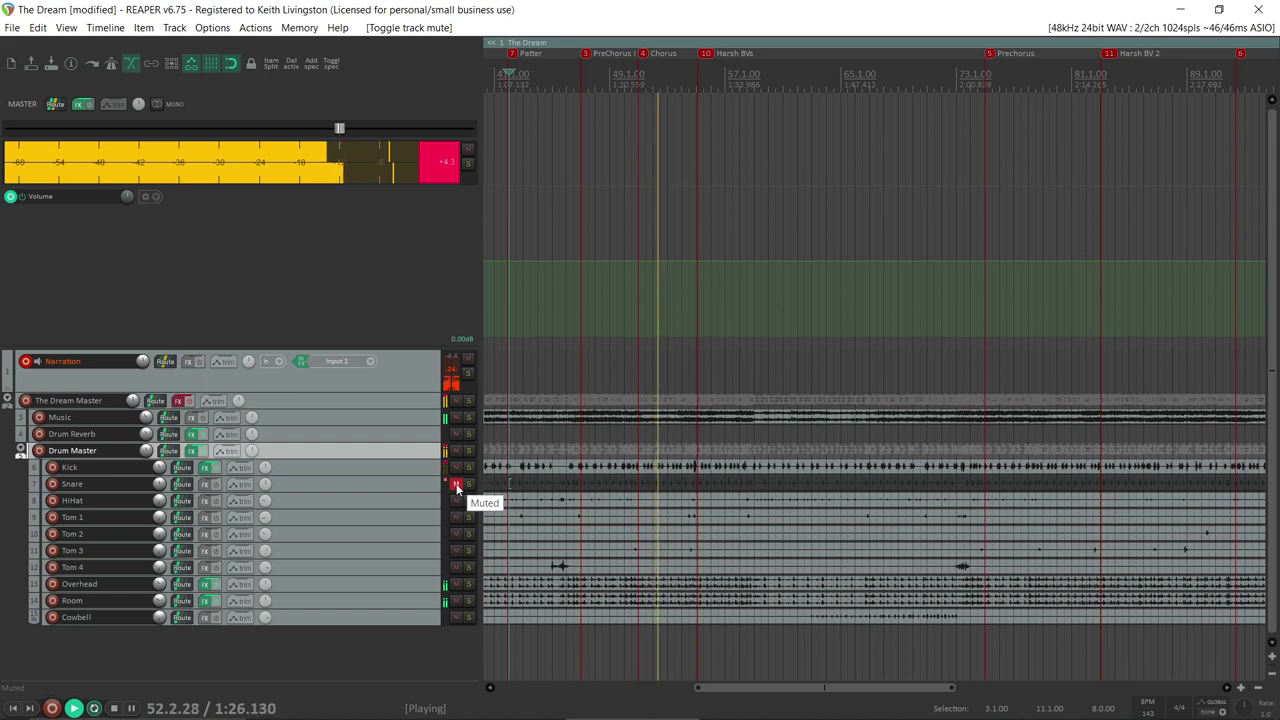
pyautogui.click(457, 486)
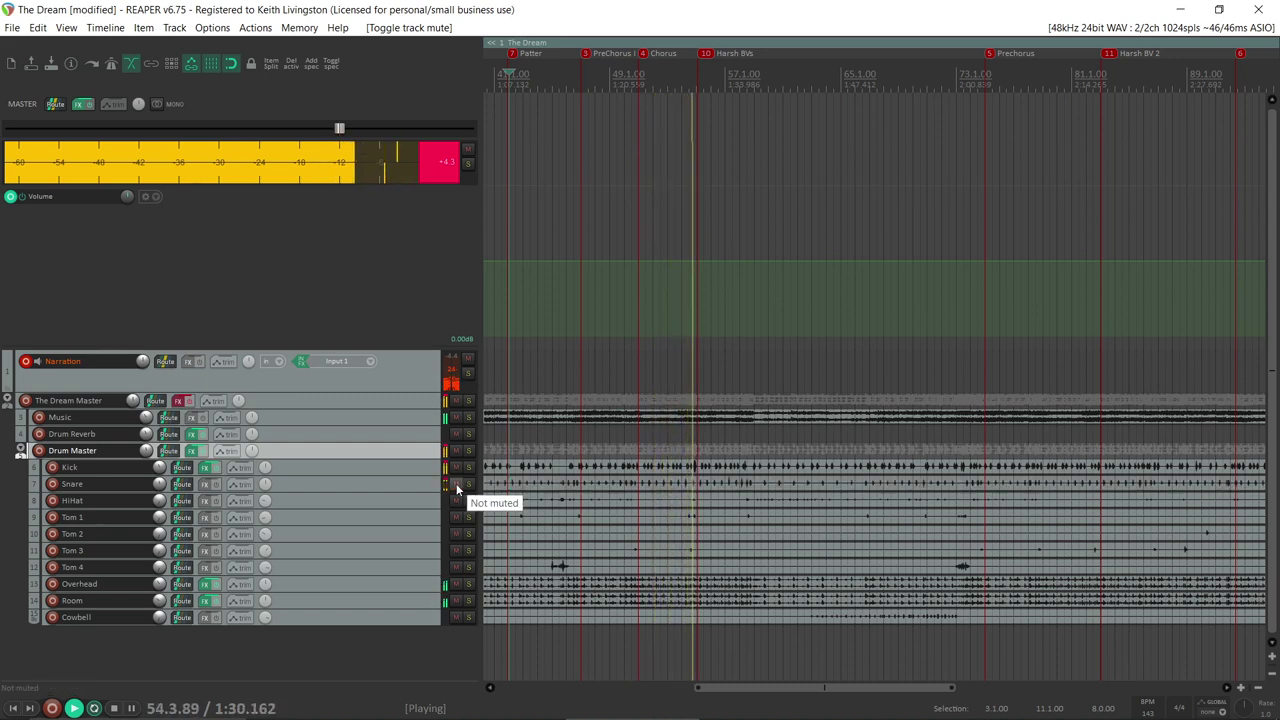
pyautogui.press('space')
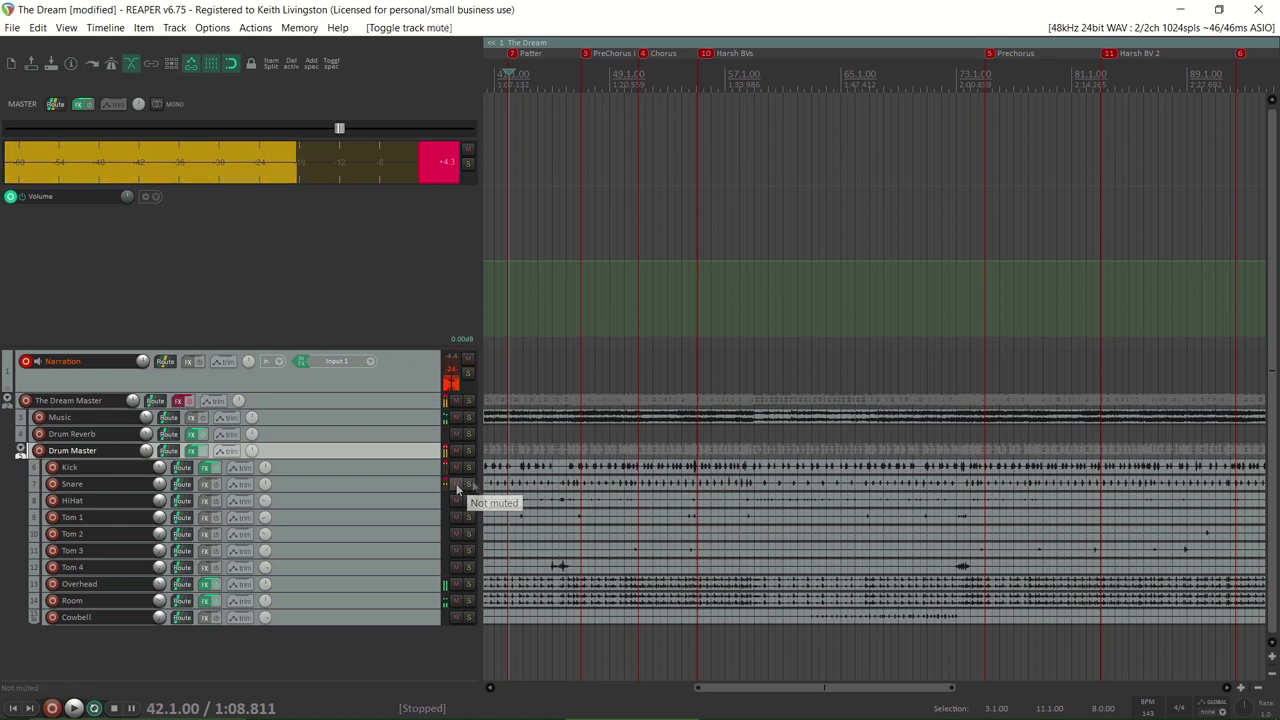
# Step: Solo the Narration and Snare tracks and add the JS: ReEQ equalizer to the Snare track
pyautogui.click(469, 374)
pyautogui.click(469, 484)
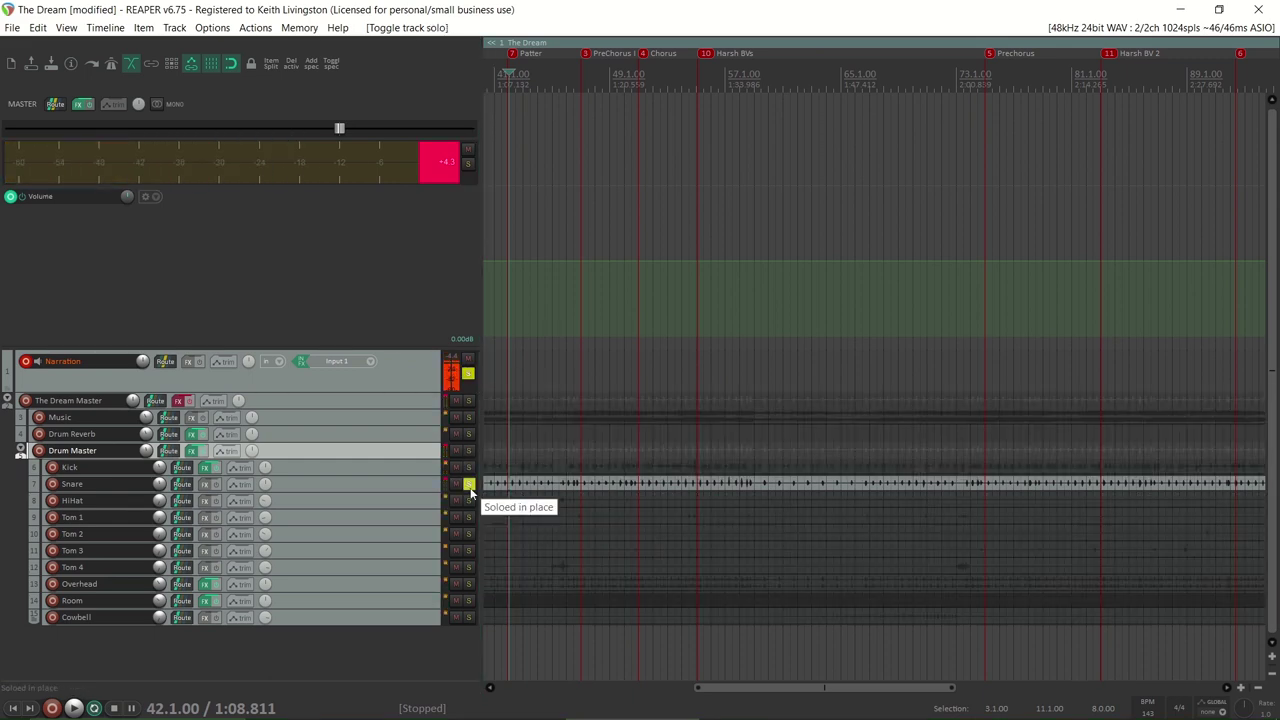
pyautogui.press('f')
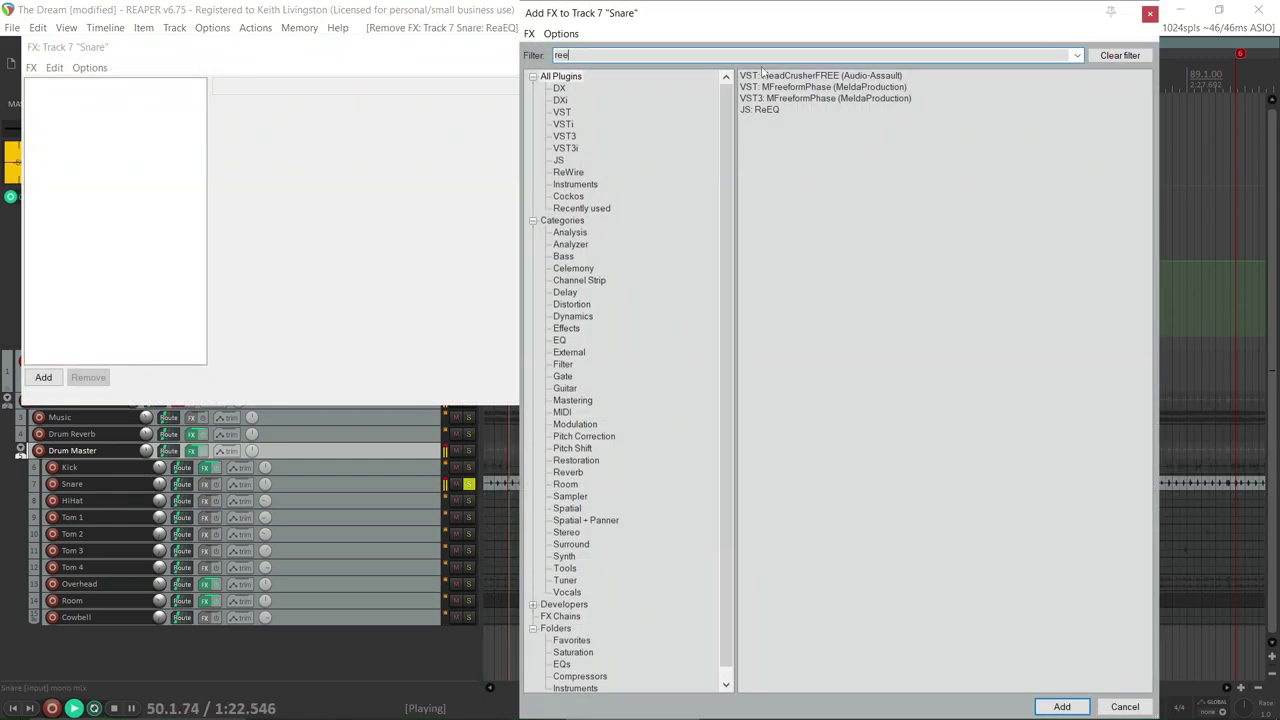
pyautogui.doubleClick(762, 110)
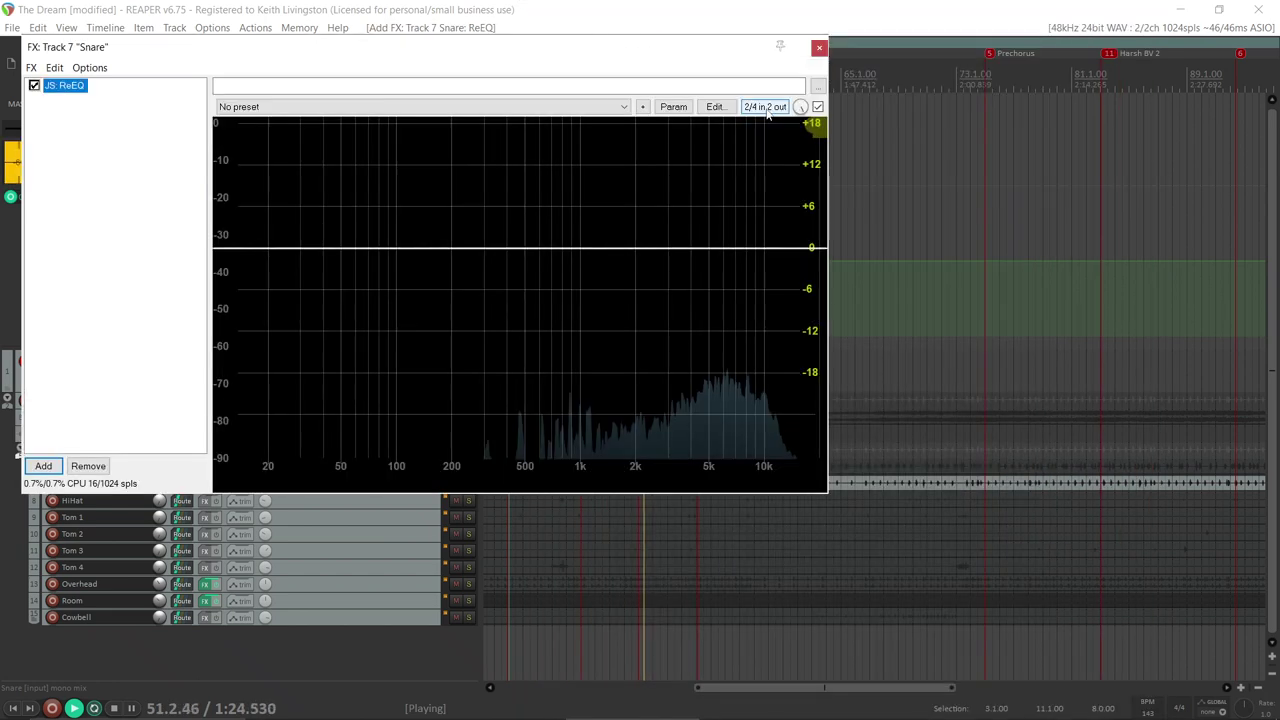
pyautogui.press('space')
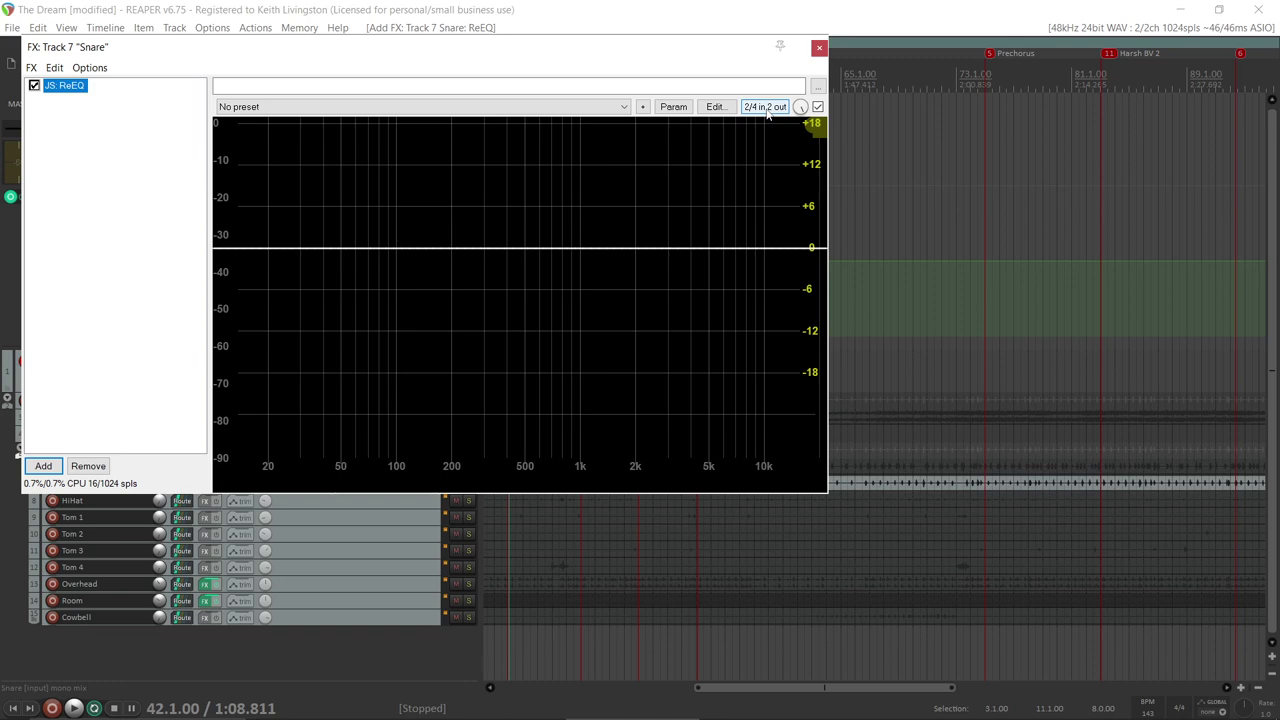
# Step: Boost the snare during playback with a peak of about 3.66 dB at 218 Hz and another of about 2.79 dB at 4.82 kHz
pyautogui.press('space')
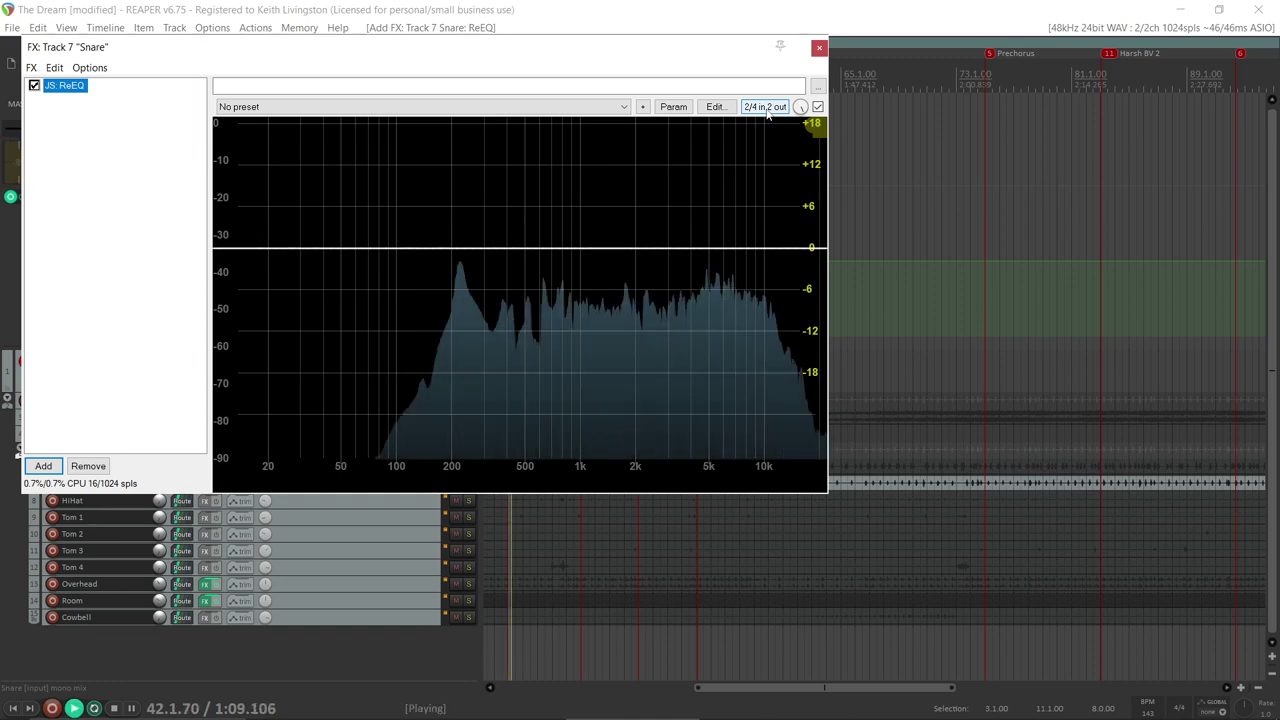
pyautogui.moveTo(472, 226)
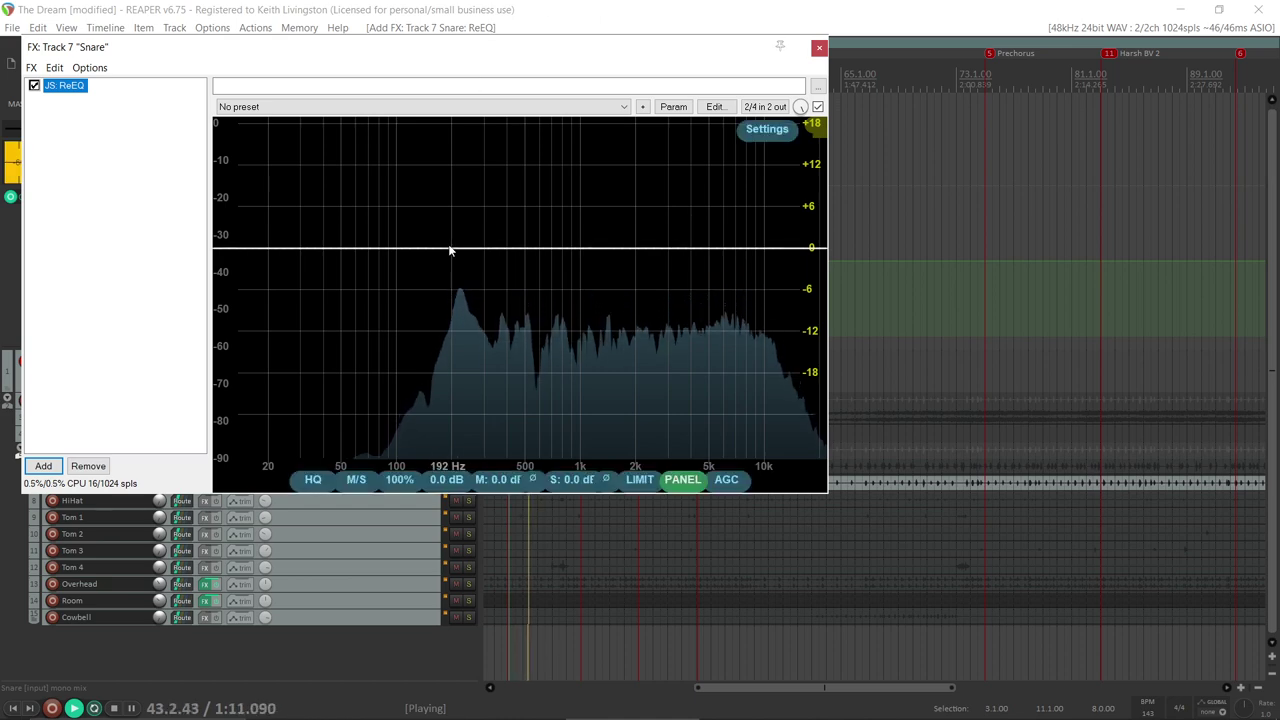
pyautogui.doubleClick(456, 250)
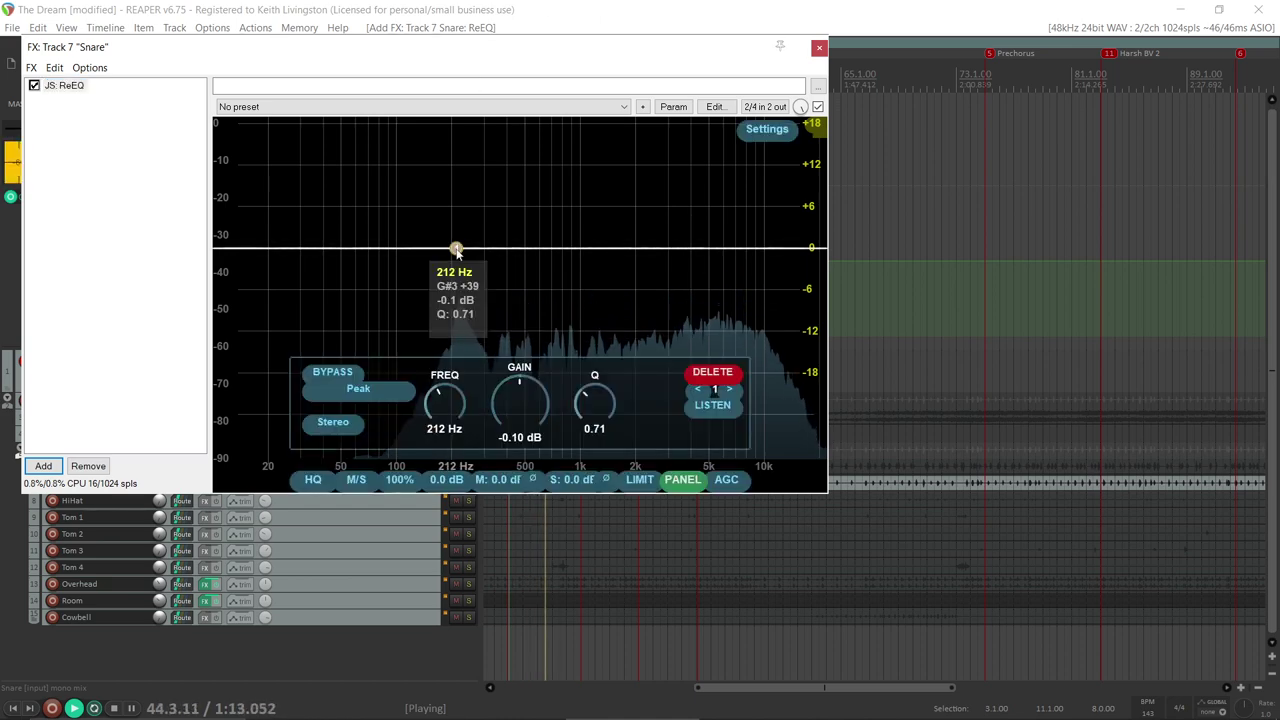
pyautogui.moveTo(457, 249); pyautogui.dragTo(458, 222)
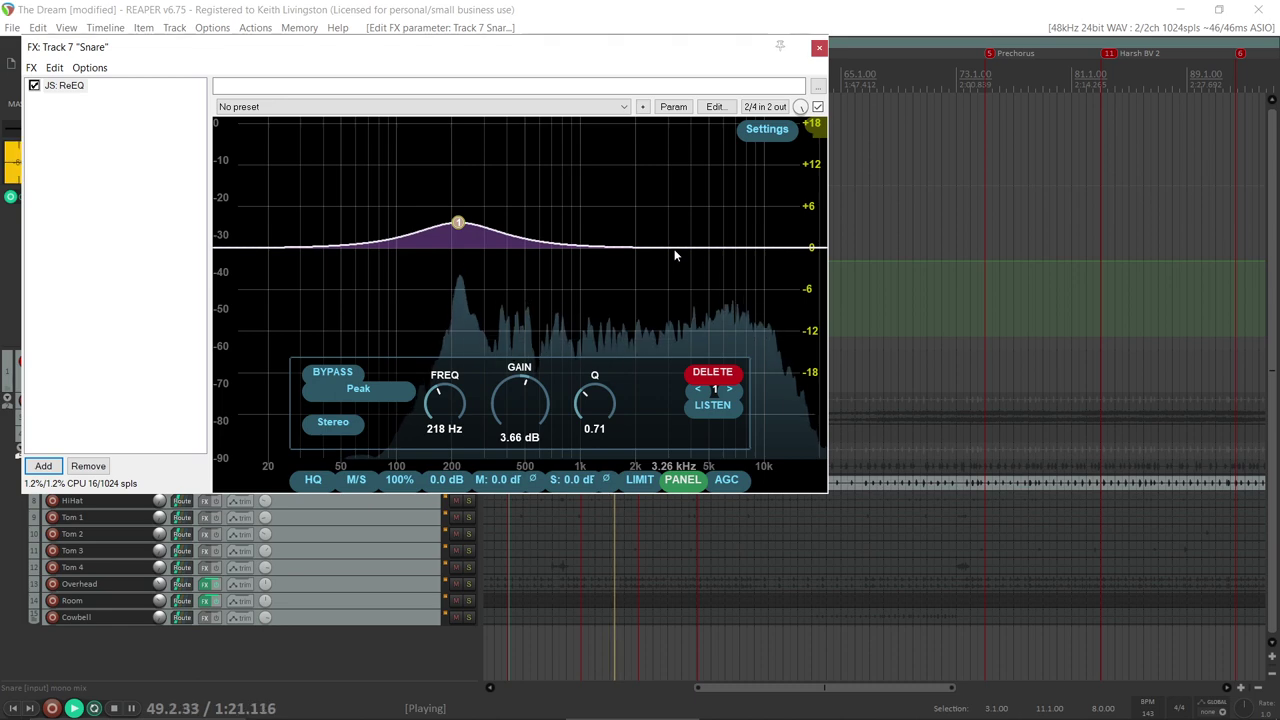
pyautogui.moveTo(673, 251); pyautogui.dragTo(705, 229)
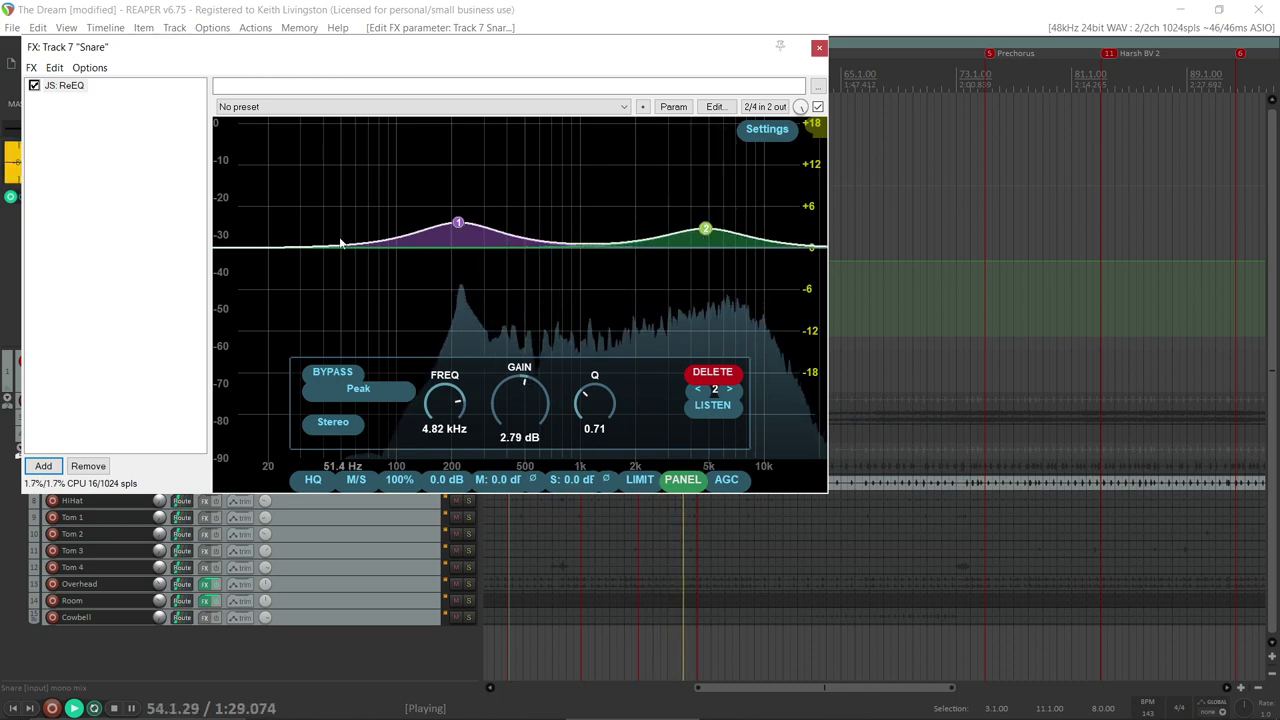
# Step: Add a third snare EQ band at about 40 Hz and set its type to Low Cut (Butterworth)
pyautogui.click(325, 249)
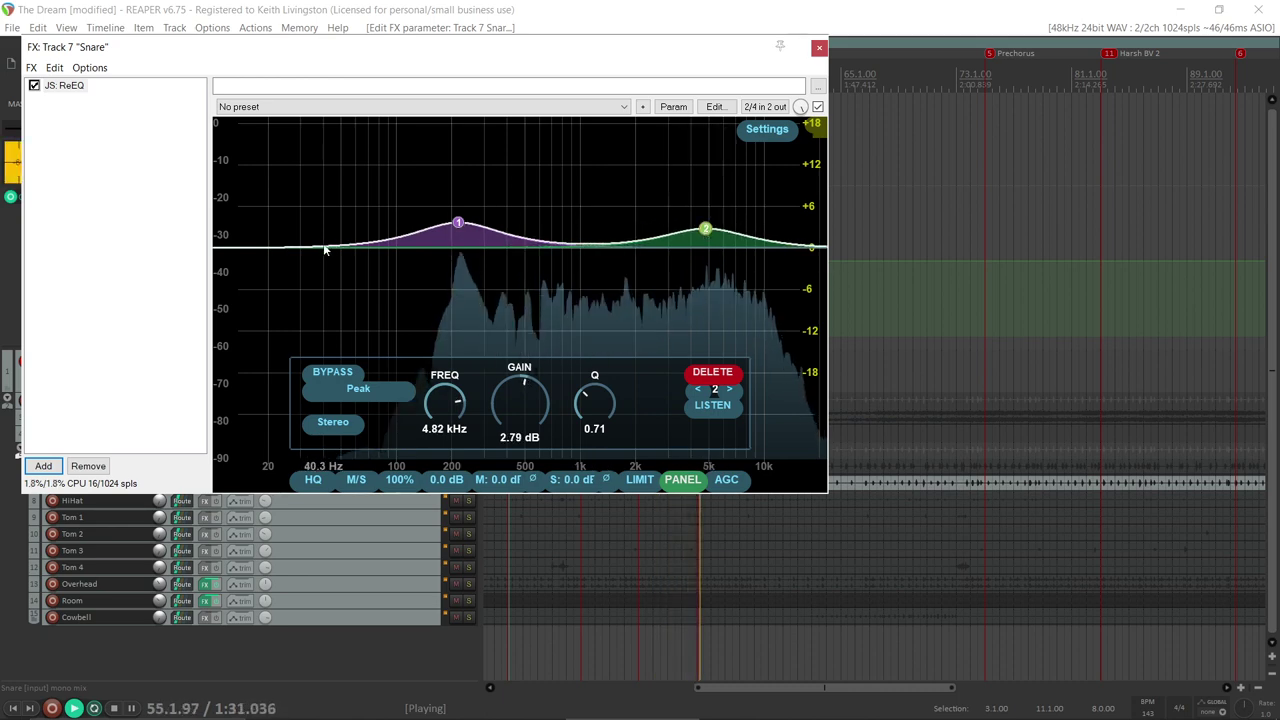
pyautogui.click(345, 396)
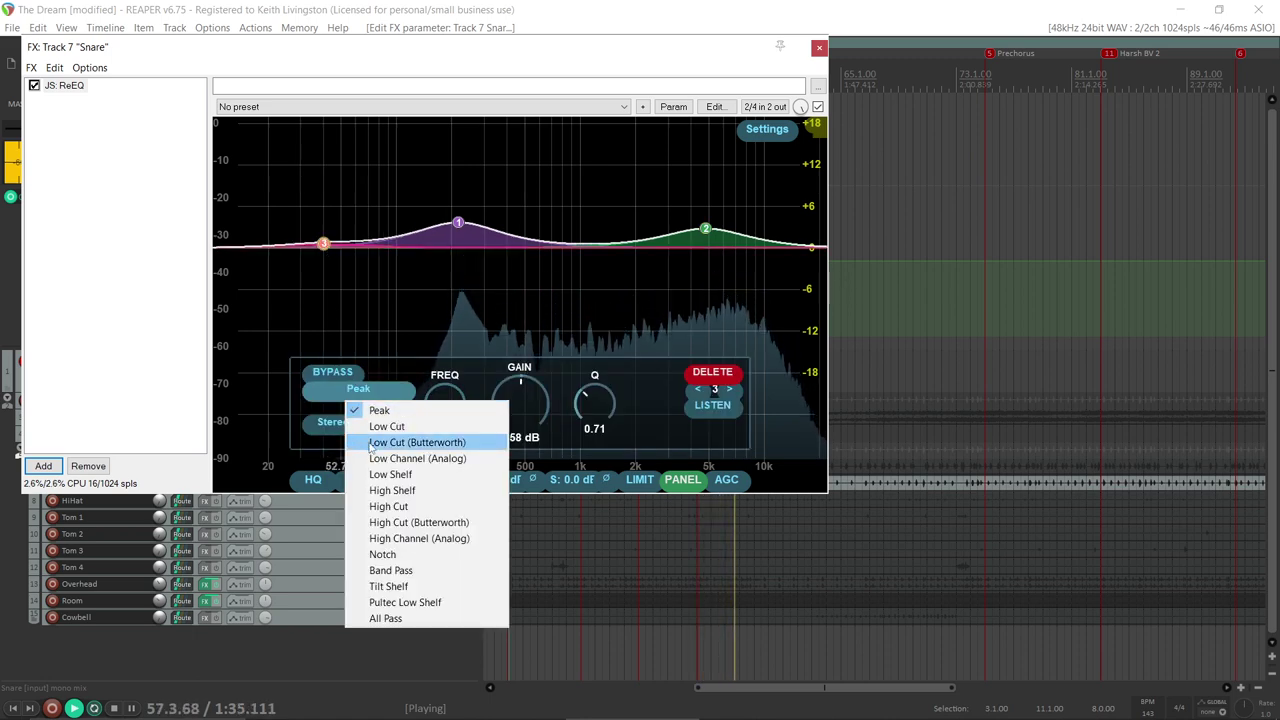
pyautogui.click(405, 442)
pyautogui.click(372, 372)
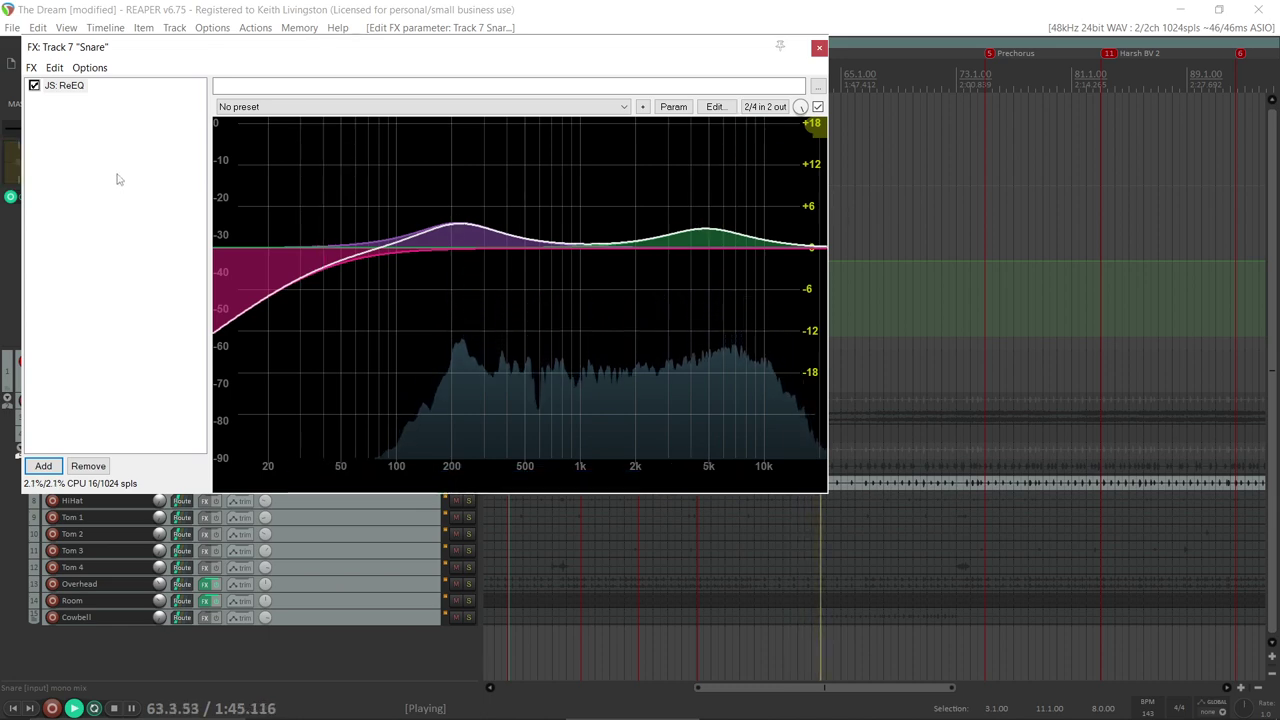
# Step: Compare the soloed snare with ReEQ bypassed and enabled, leave it enabled and close the effects window
pyautogui.click(34, 86)
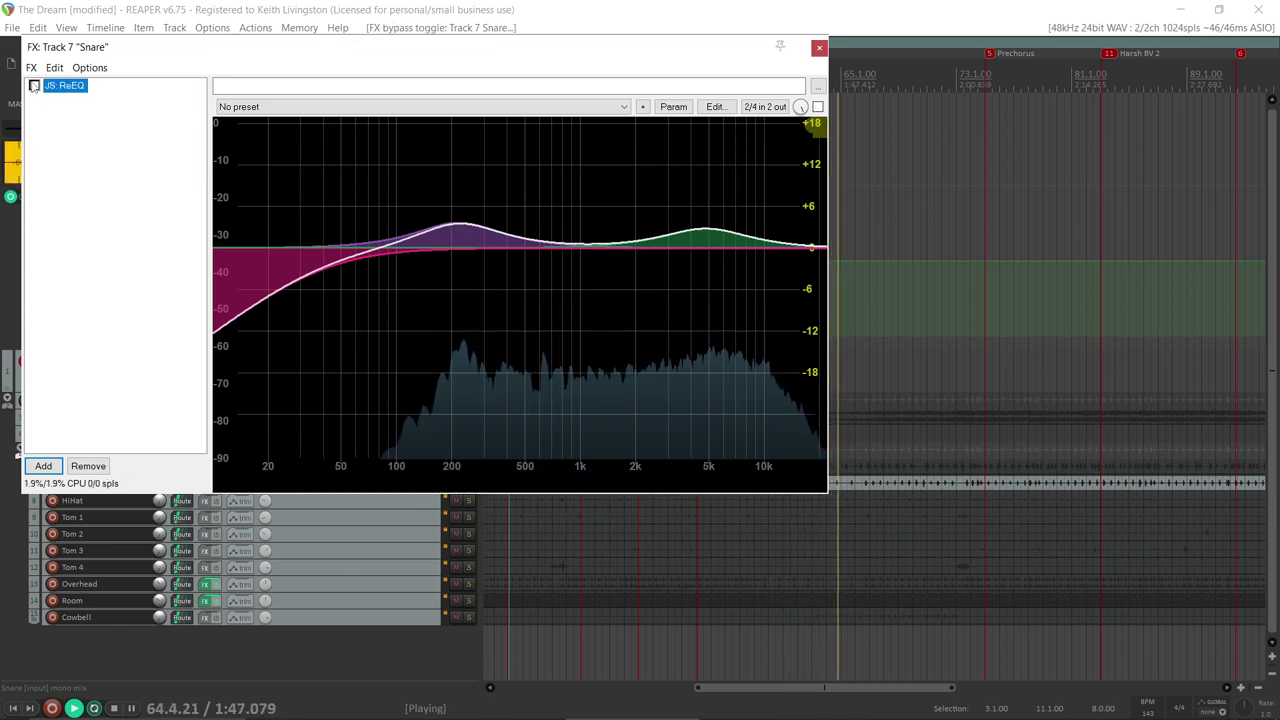
pyautogui.click(34, 86)
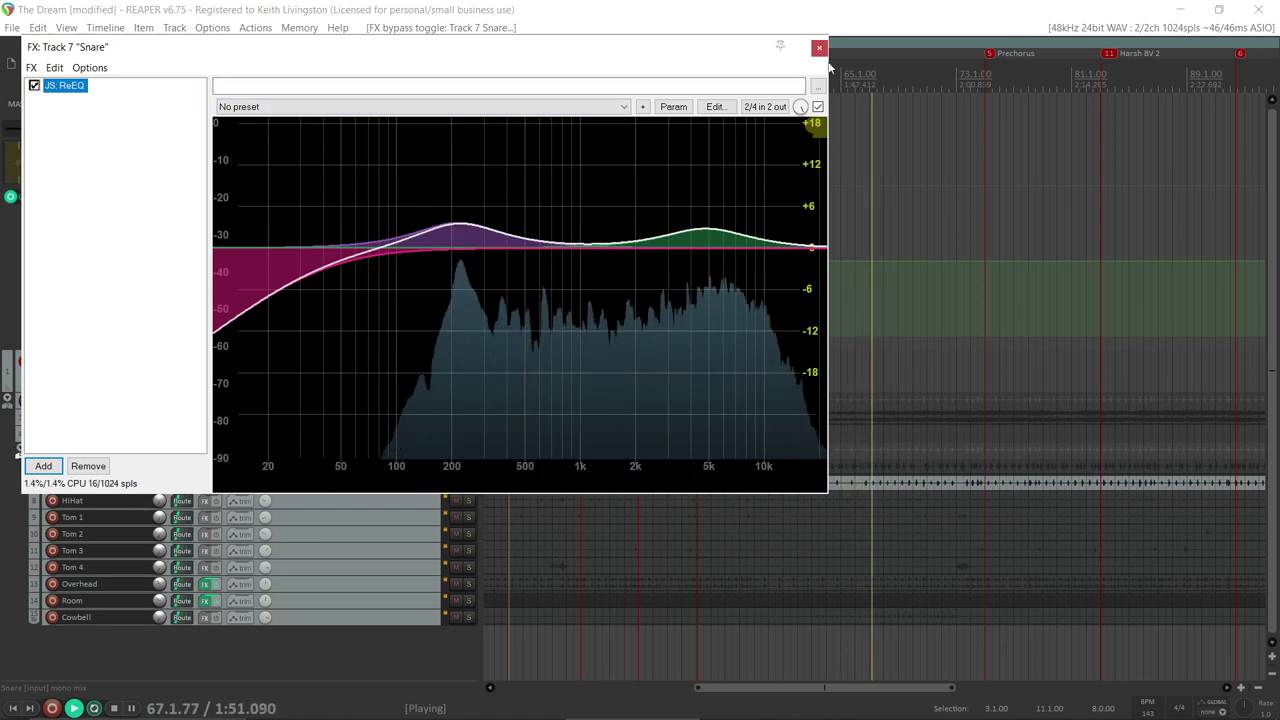
pyautogui.press('Escape')
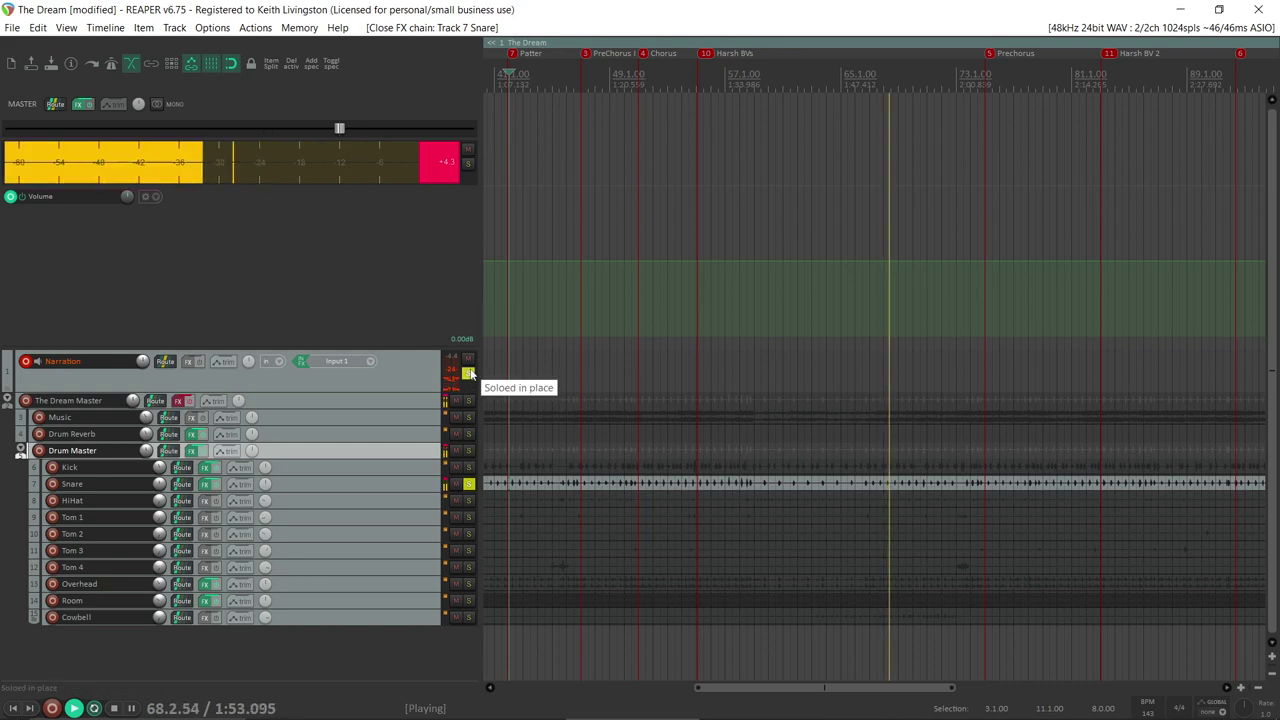
# Step: Unsolo the Narration and Snare tracks, listen to the full mix and reset the master peak meter
pyautogui.click(468, 373)
pyautogui.click(468, 484)
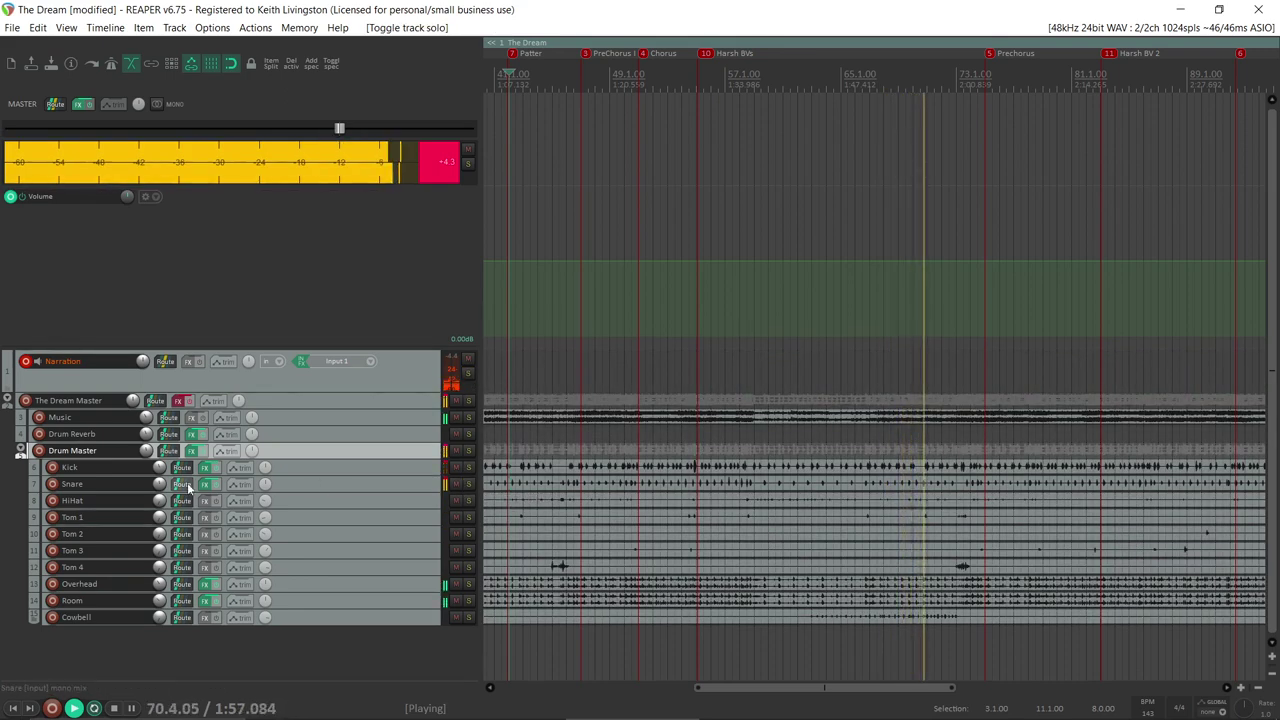
pyautogui.moveTo(158, 488)
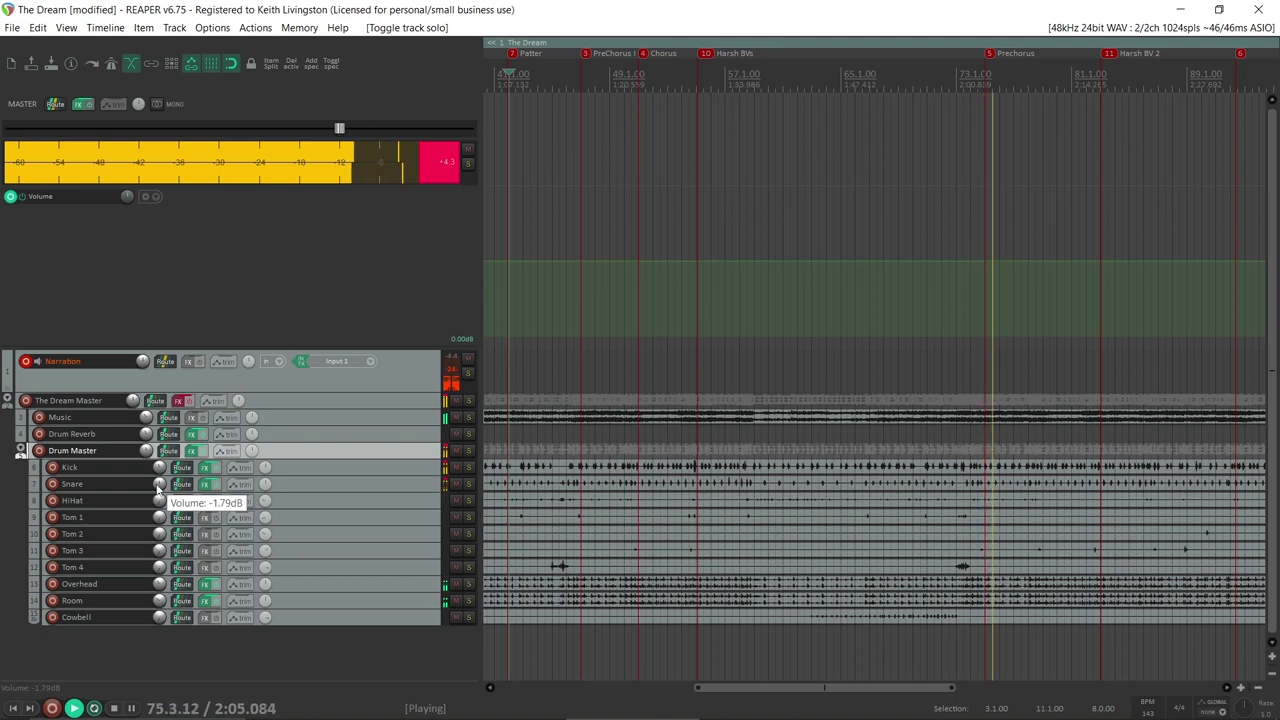
pyautogui.click(439, 170)
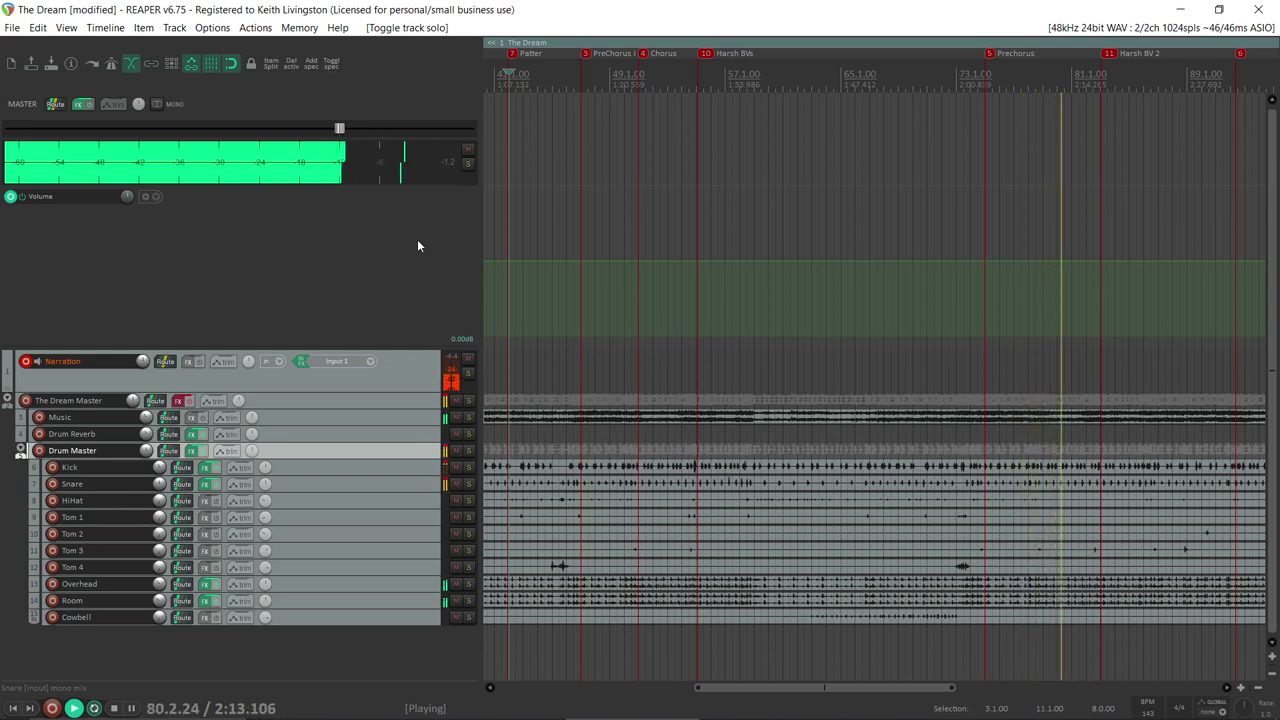
pyautogui.press('space')
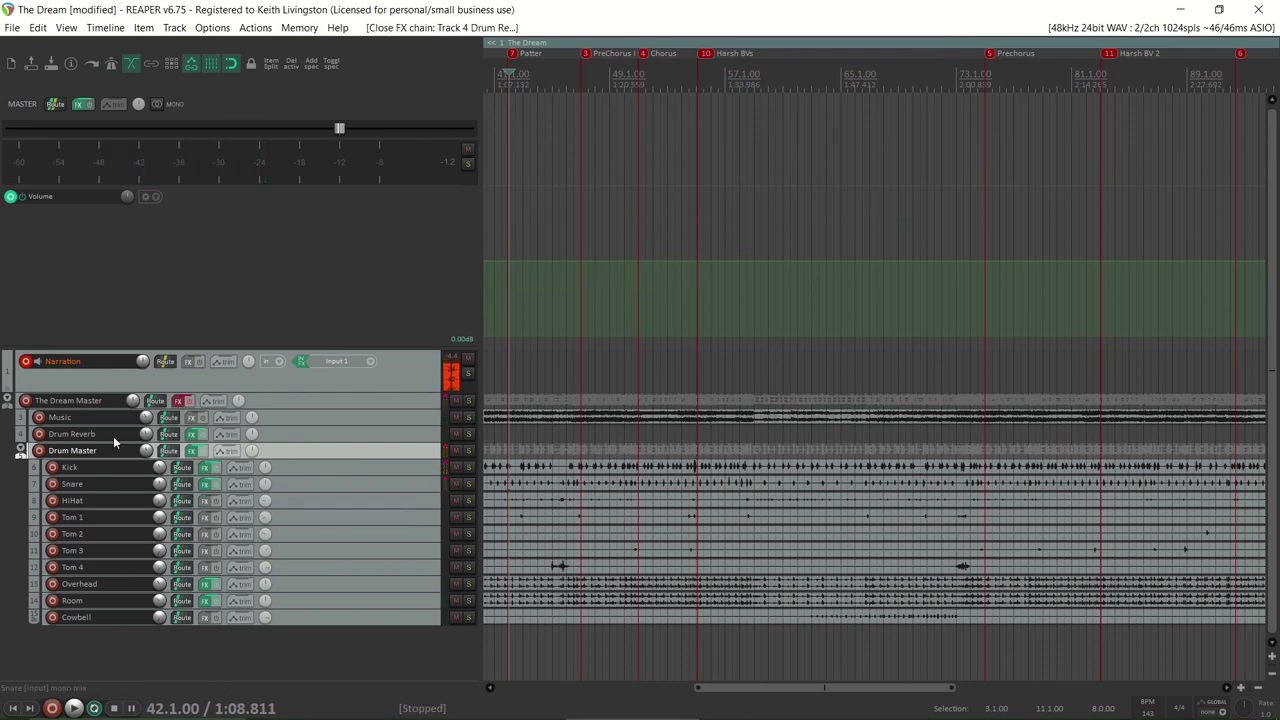
# Step: Open the Drum Reverb's Lexikan 2 effect, add a send from the Snare track to Drum Reverb and start playback
pyautogui.click(191, 436)
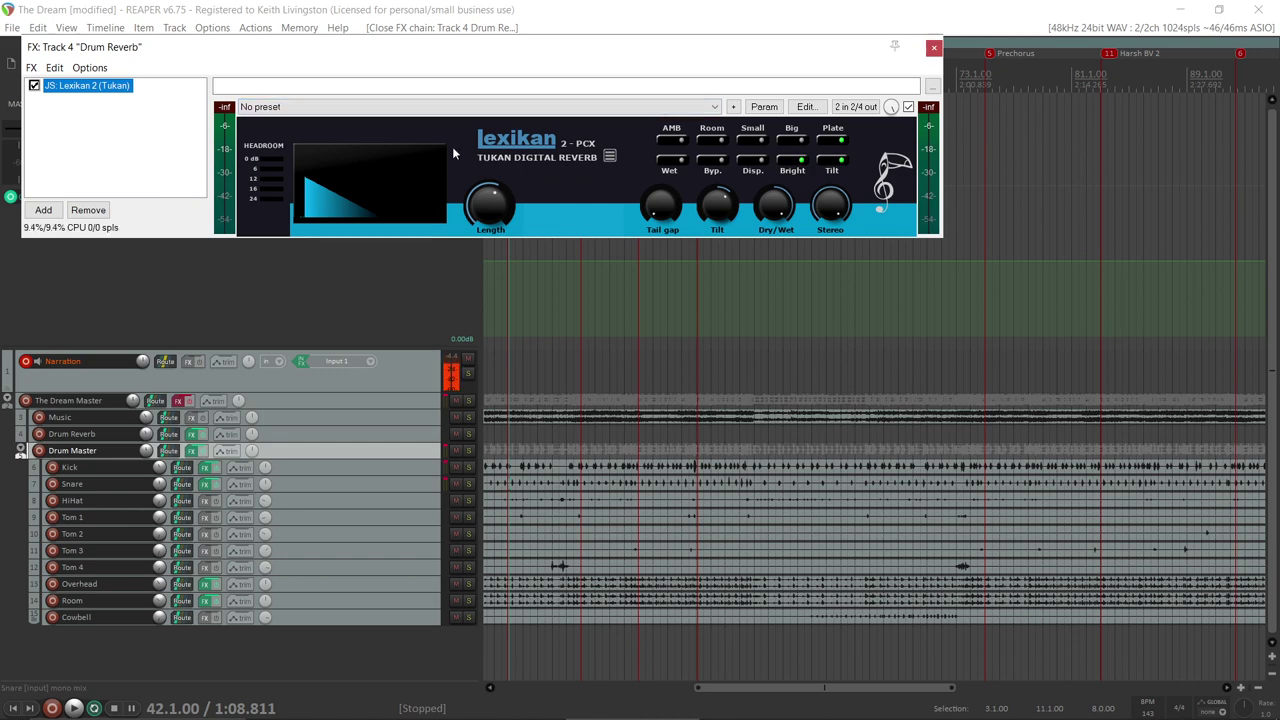
pyautogui.click(182, 489)
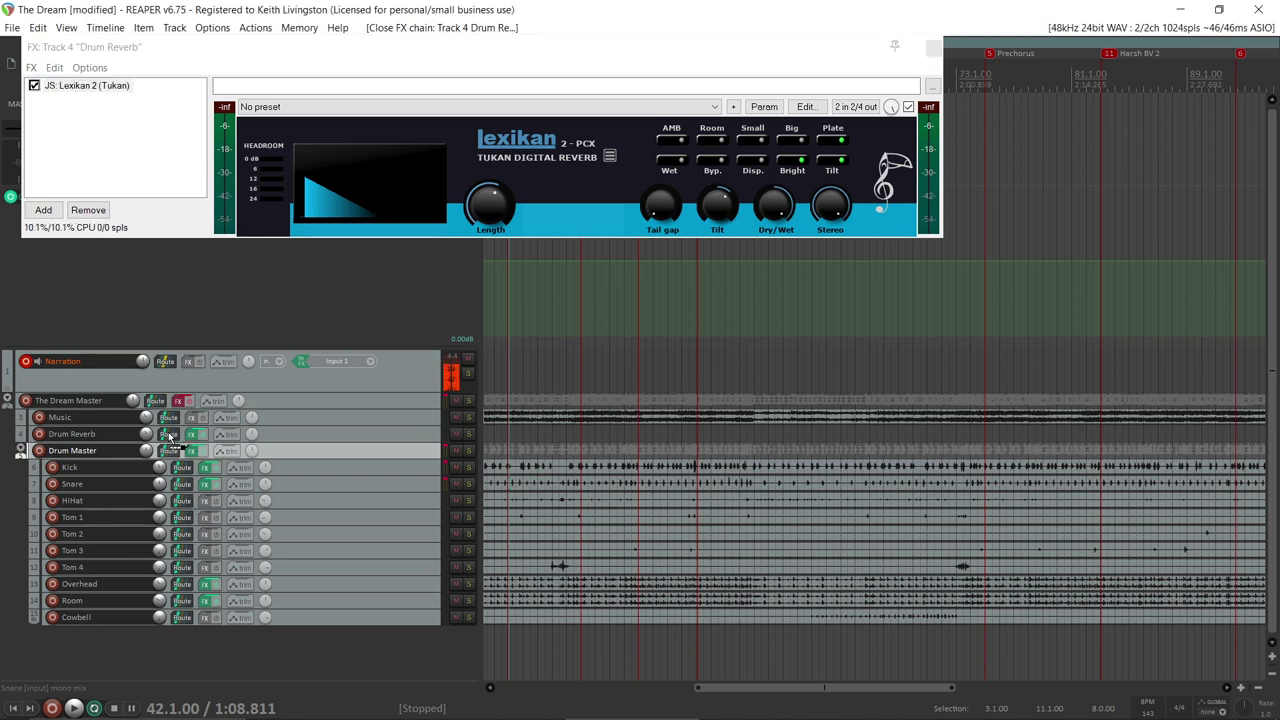
pyautogui.moveTo(170, 436); pyautogui.dragTo(170, 440)
pyautogui.press('space')
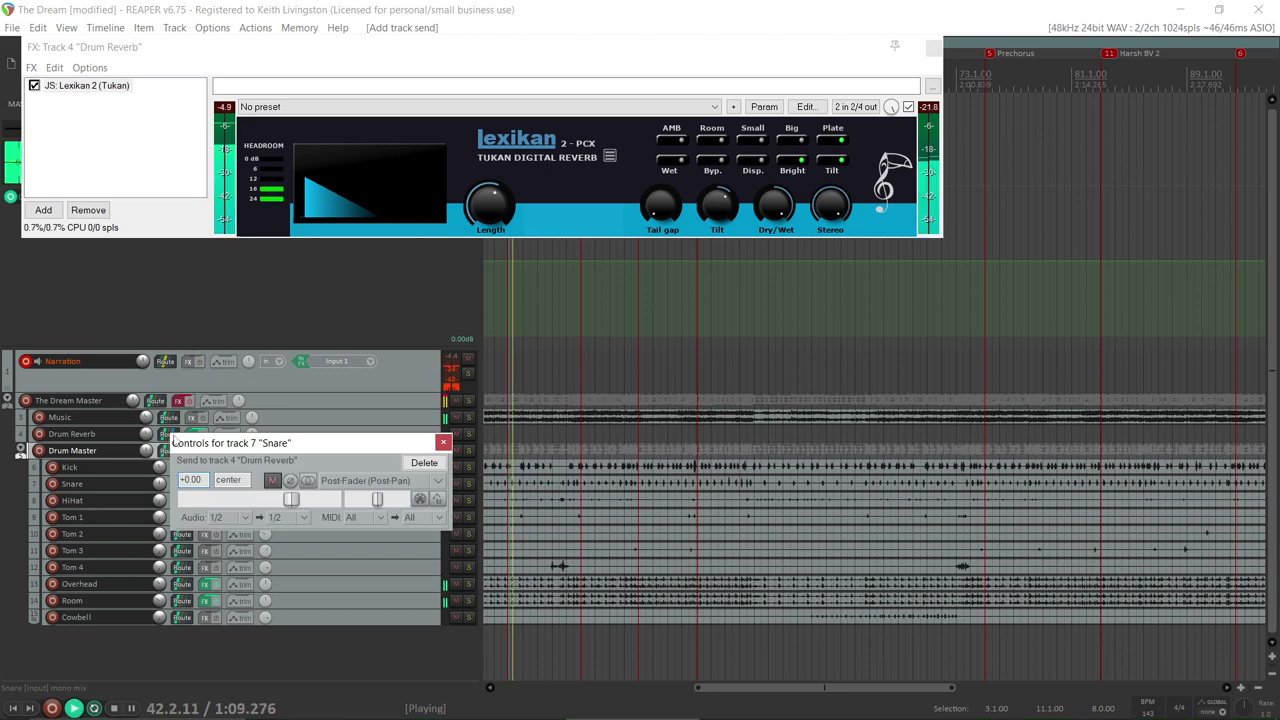
# Step: Close the send controls, listen to the Drum Reverb and Snare tracks soloed, and solo the Narration track
pyautogui.click(443, 442)
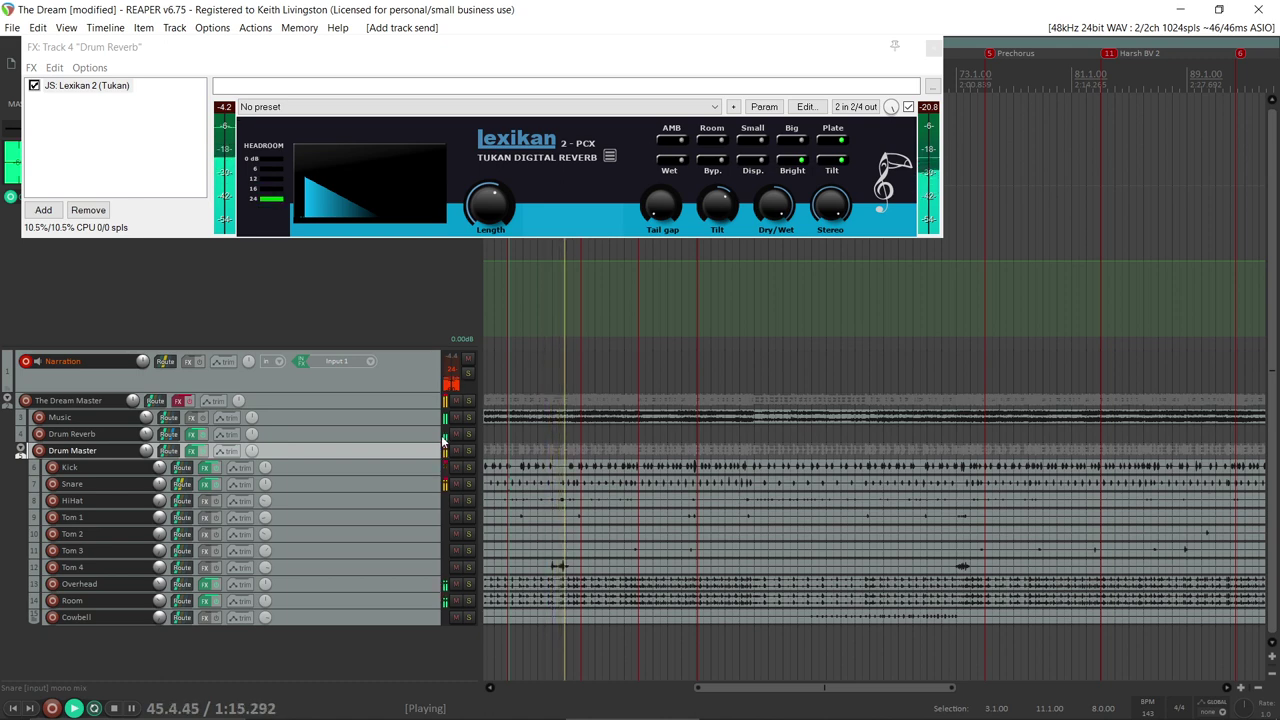
pyautogui.click(469, 434)
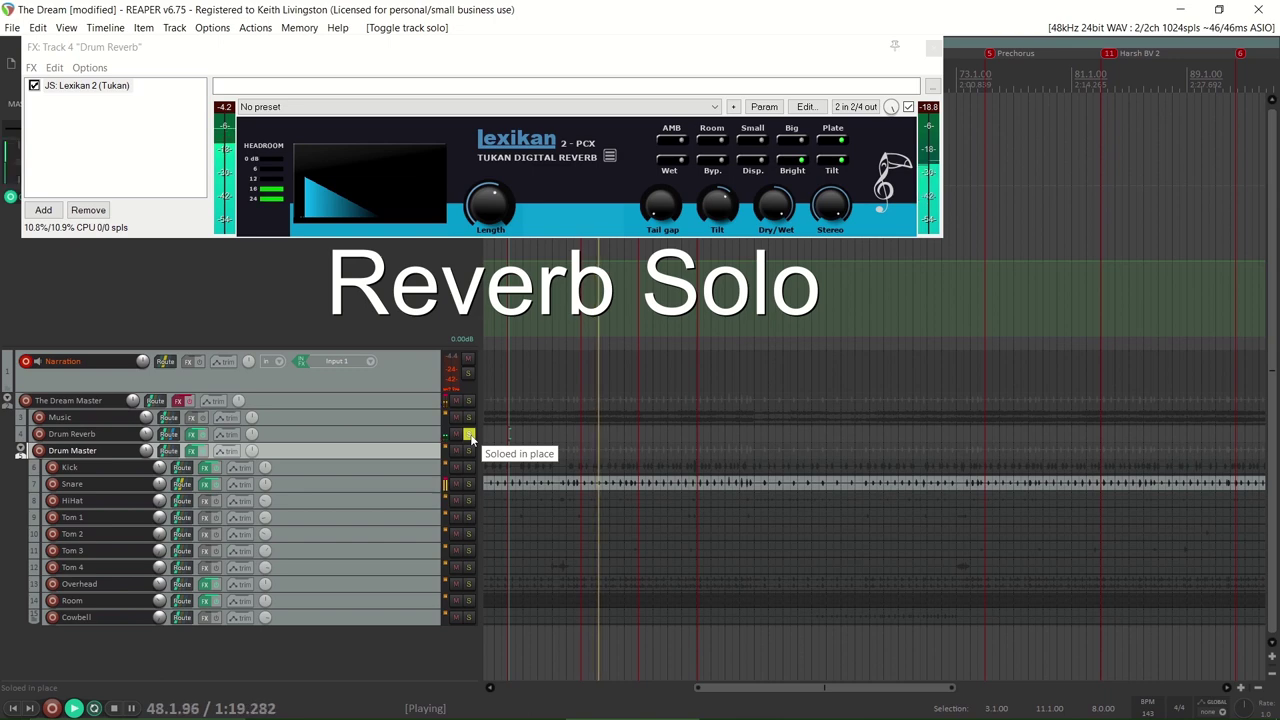
pyautogui.click(467, 486)
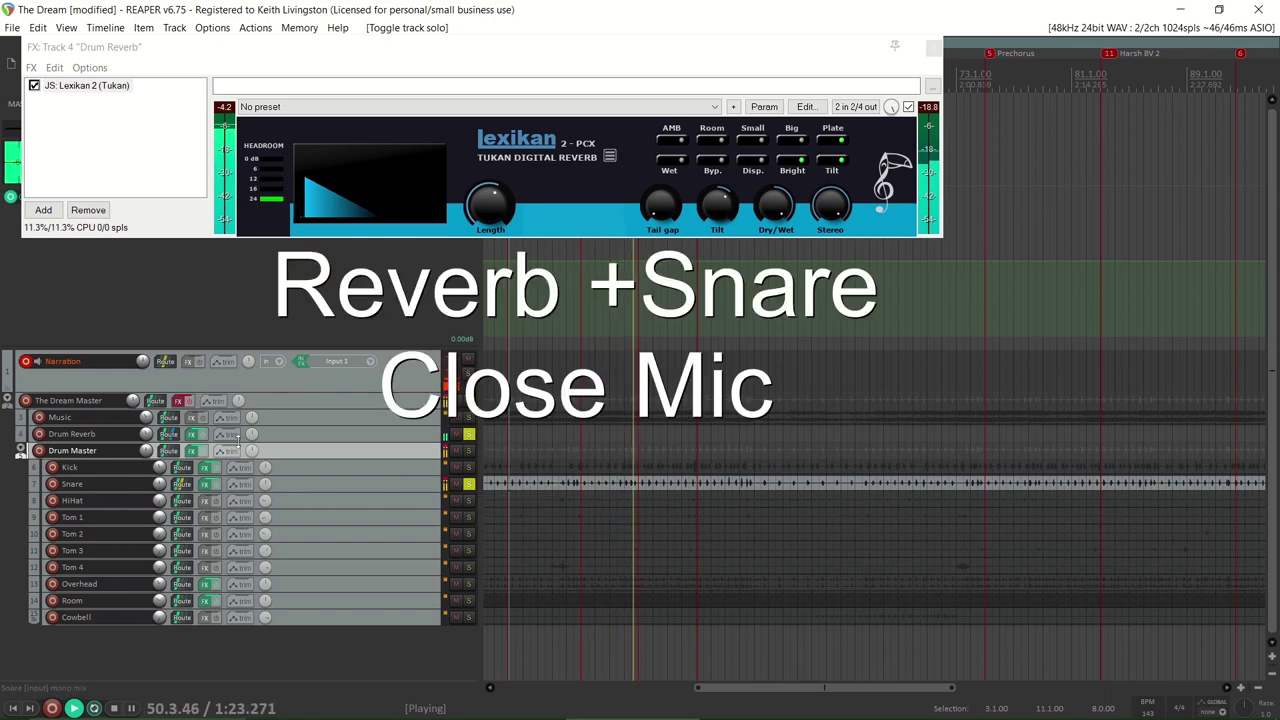
pyautogui.moveTo(144, 437)
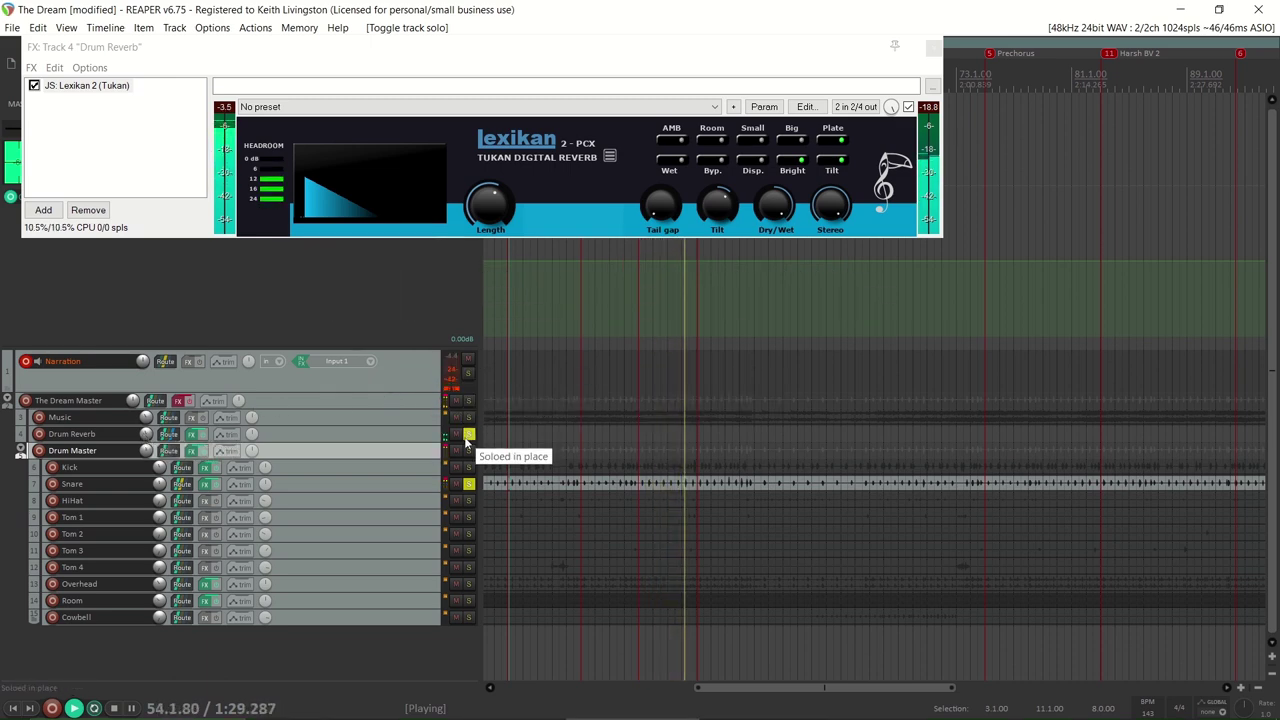
pyautogui.click(468, 374)
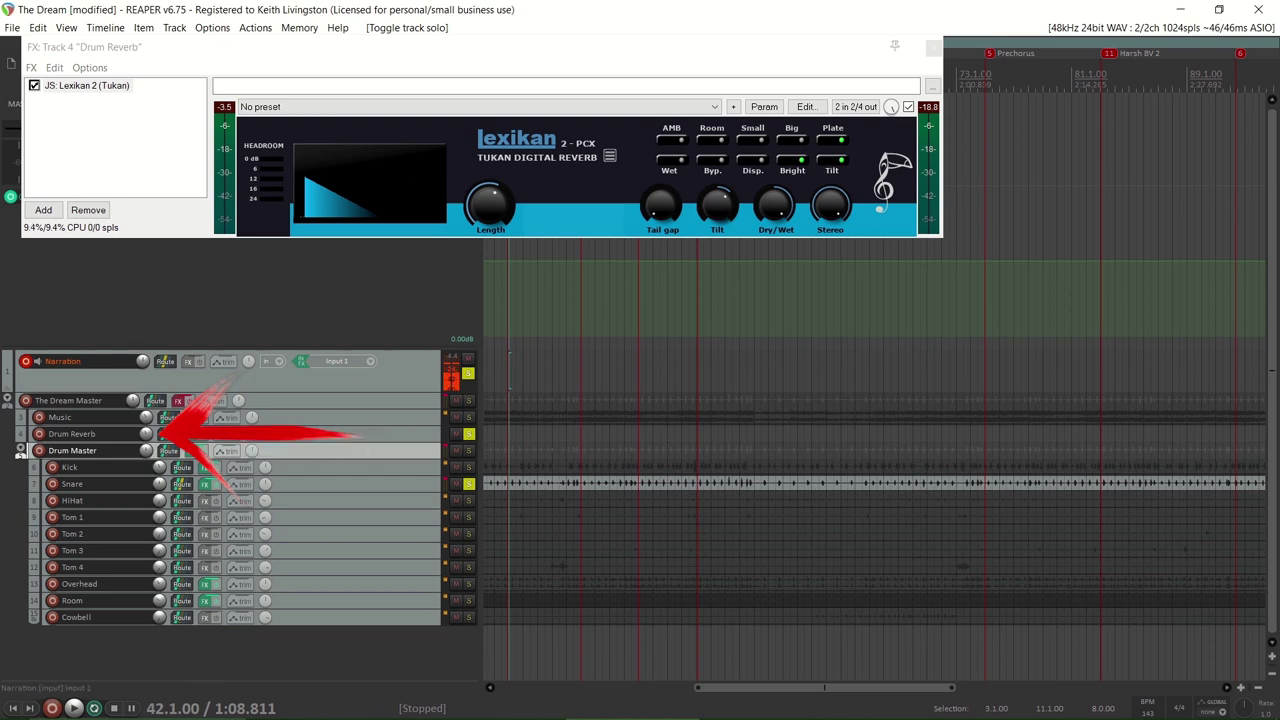
# Step: Add the ReaEQ effect after Lexikan 2 in the Drum Reverb track's effects chain
pyautogui.click(192, 436)
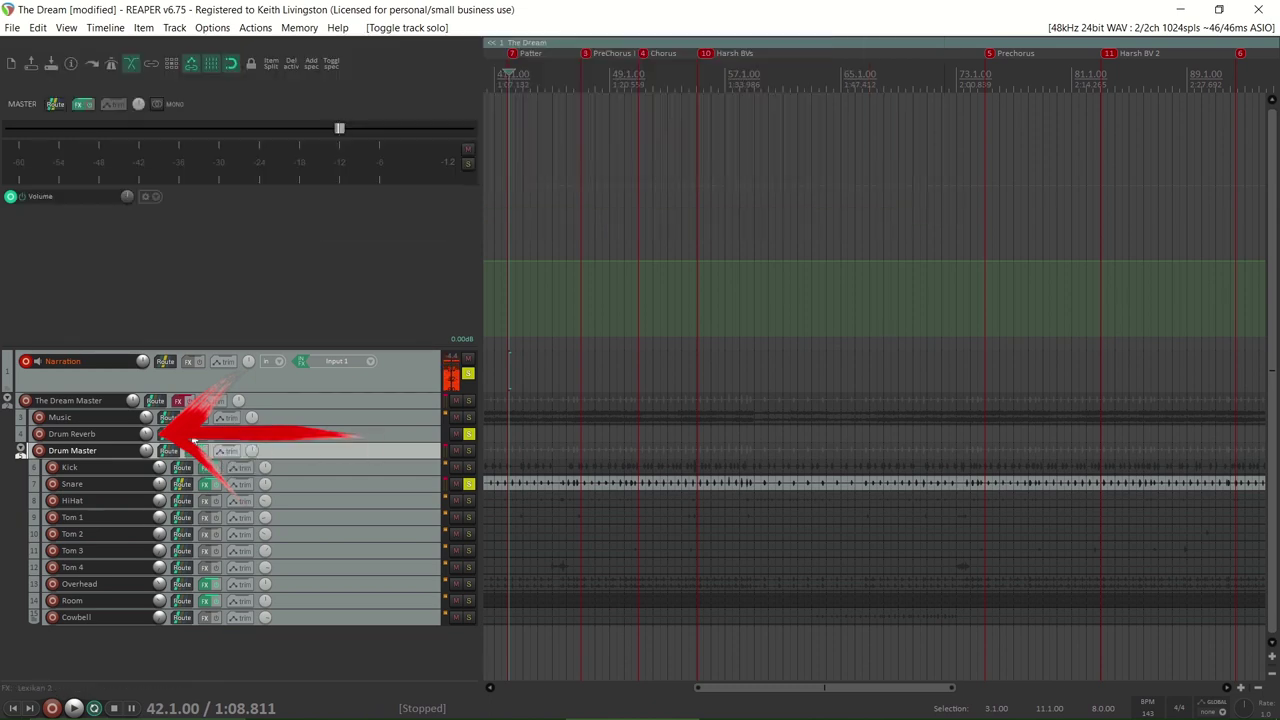
pyautogui.click(192, 438)
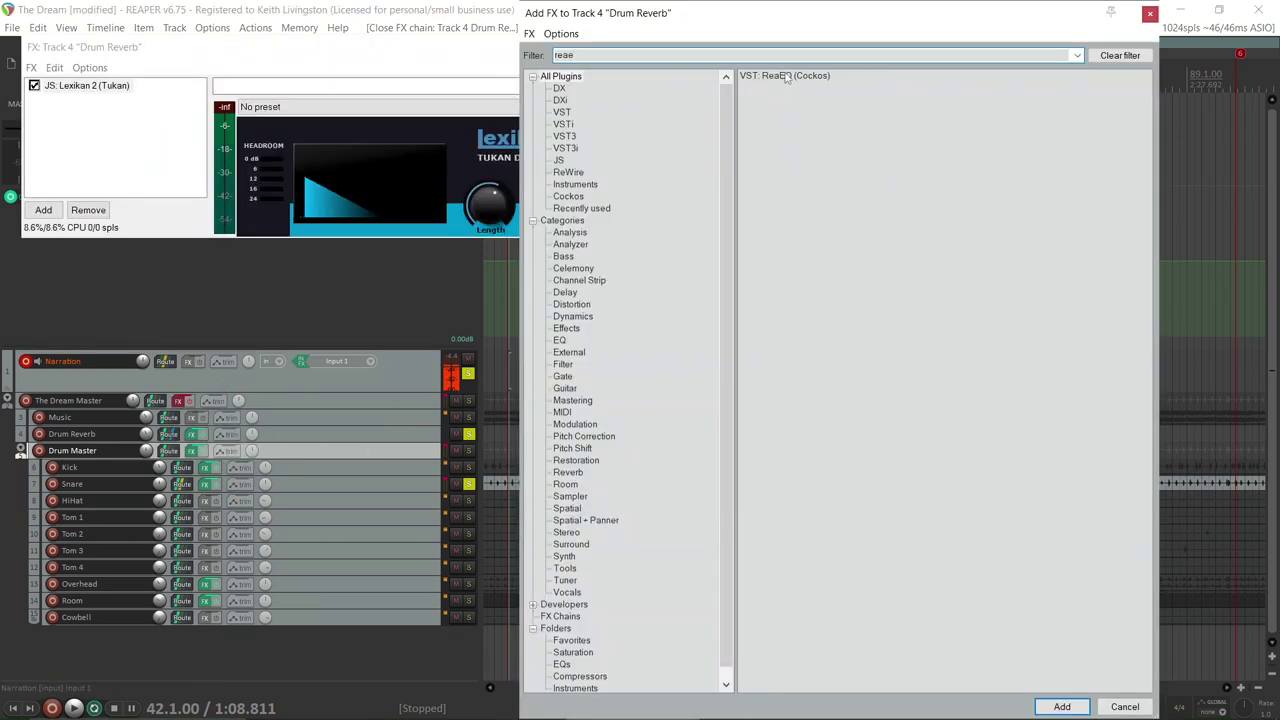
pyautogui.doubleClick(786, 76)
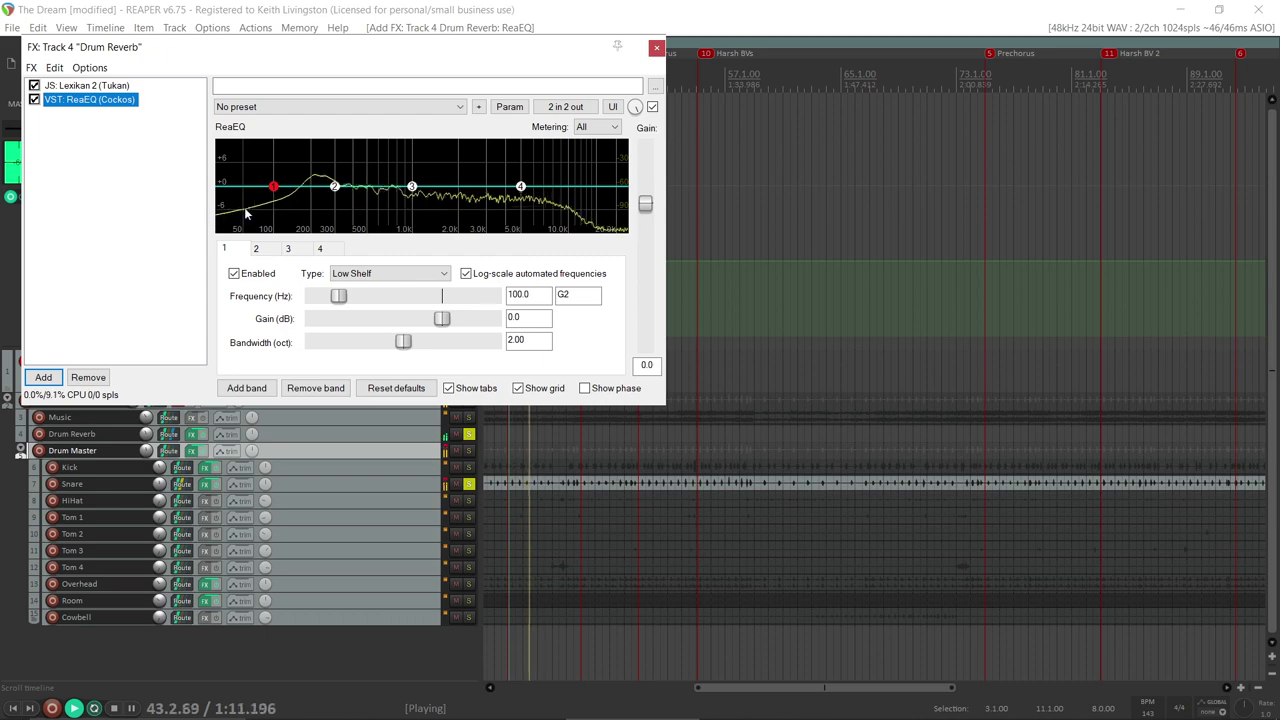
# Step: Change band 1 of the Drum Reverb's ReaEQ to High Pass at about 134 Hz and close the effects window
pyautogui.moveTo(277, 193); pyautogui.dragTo(304, 193)
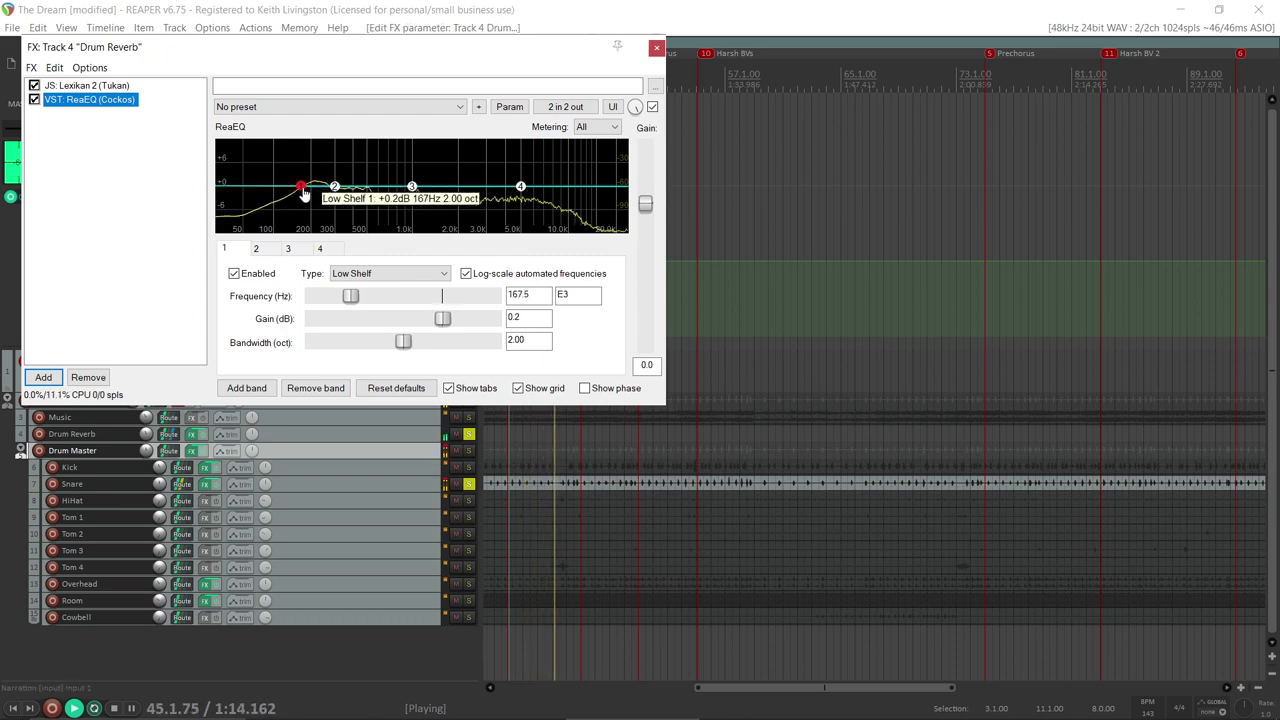
pyautogui.click(388, 273)
pyautogui.click(360, 330)
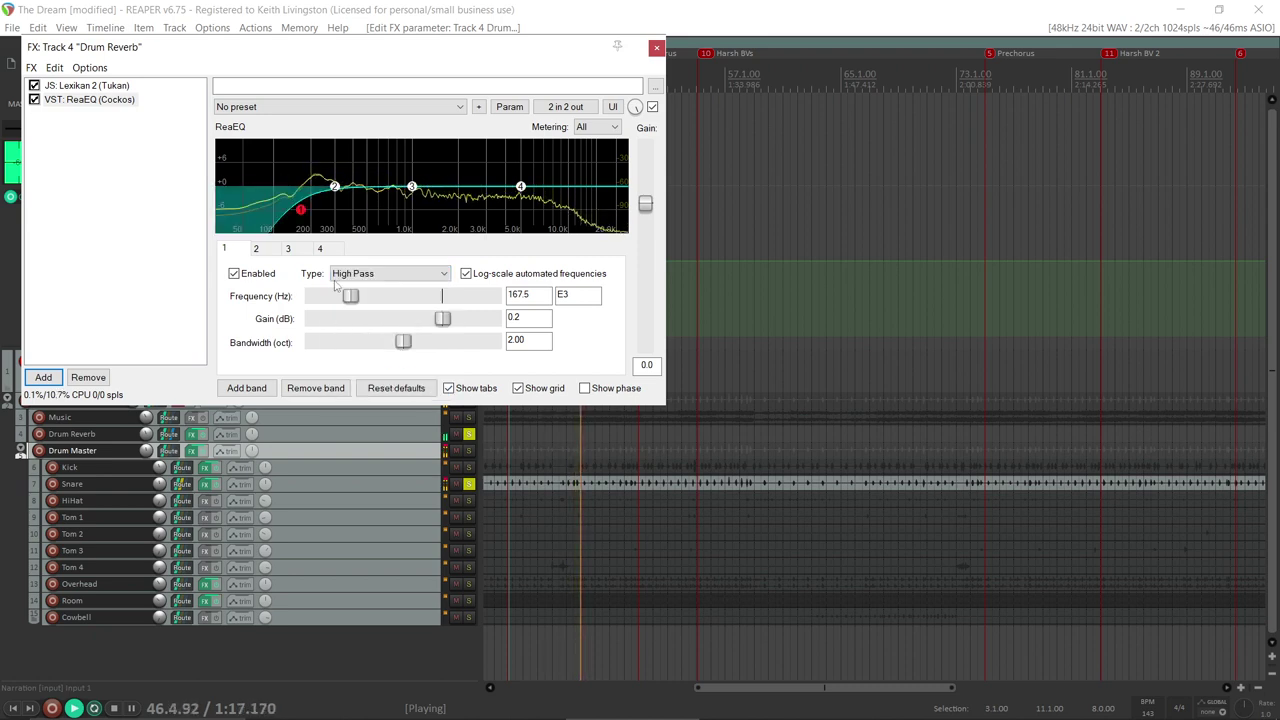
pyautogui.moveTo(298, 212); pyautogui.dragTo(287, 214)
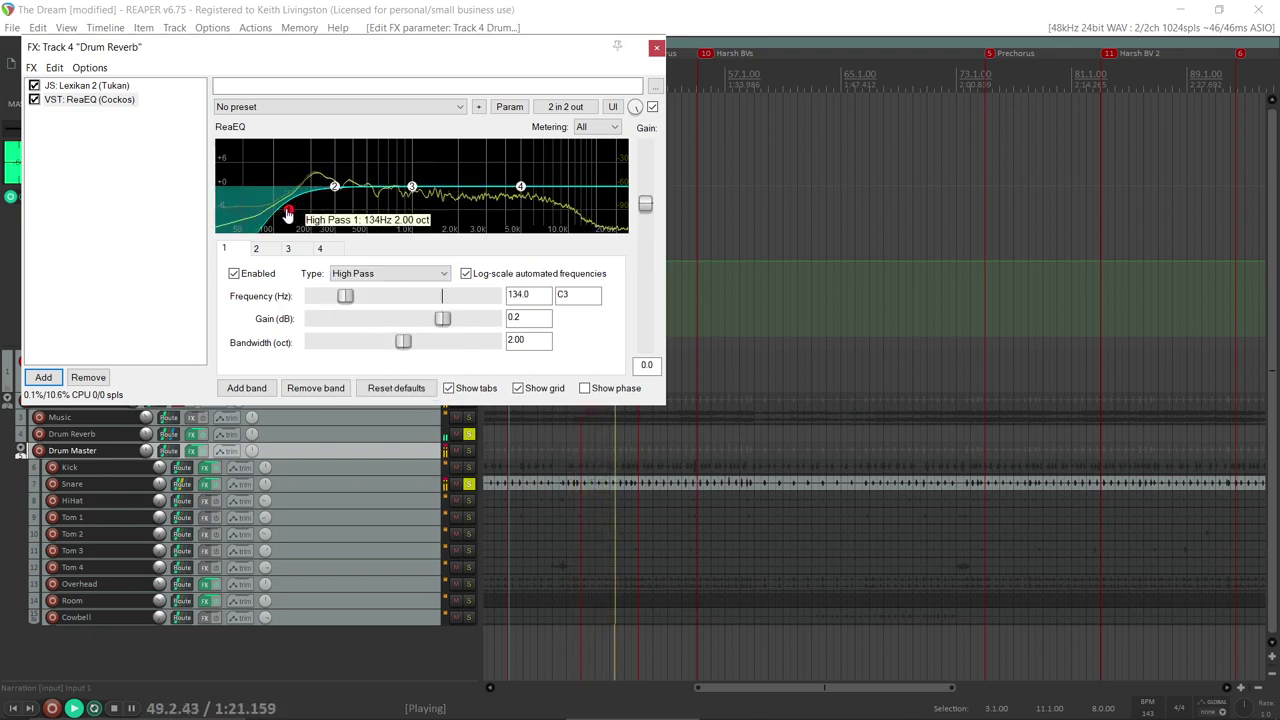
pyautogui.press('space')
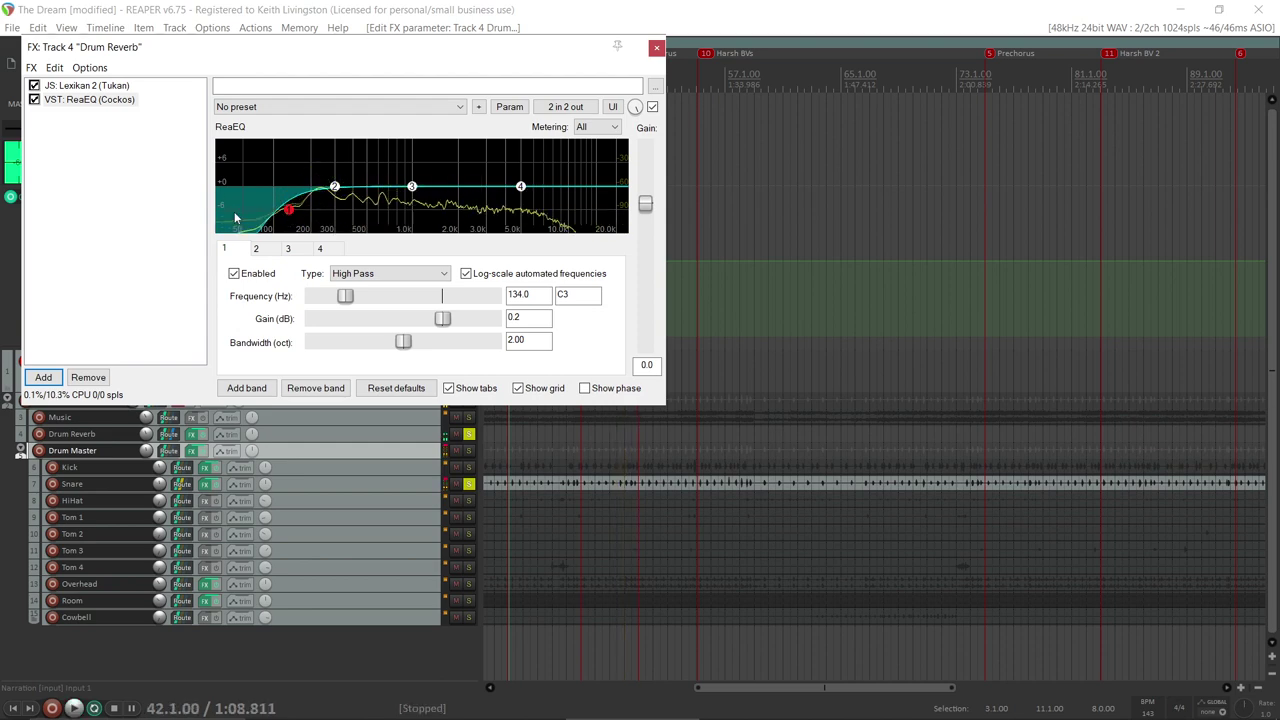
pyautogui.click(657, 48)
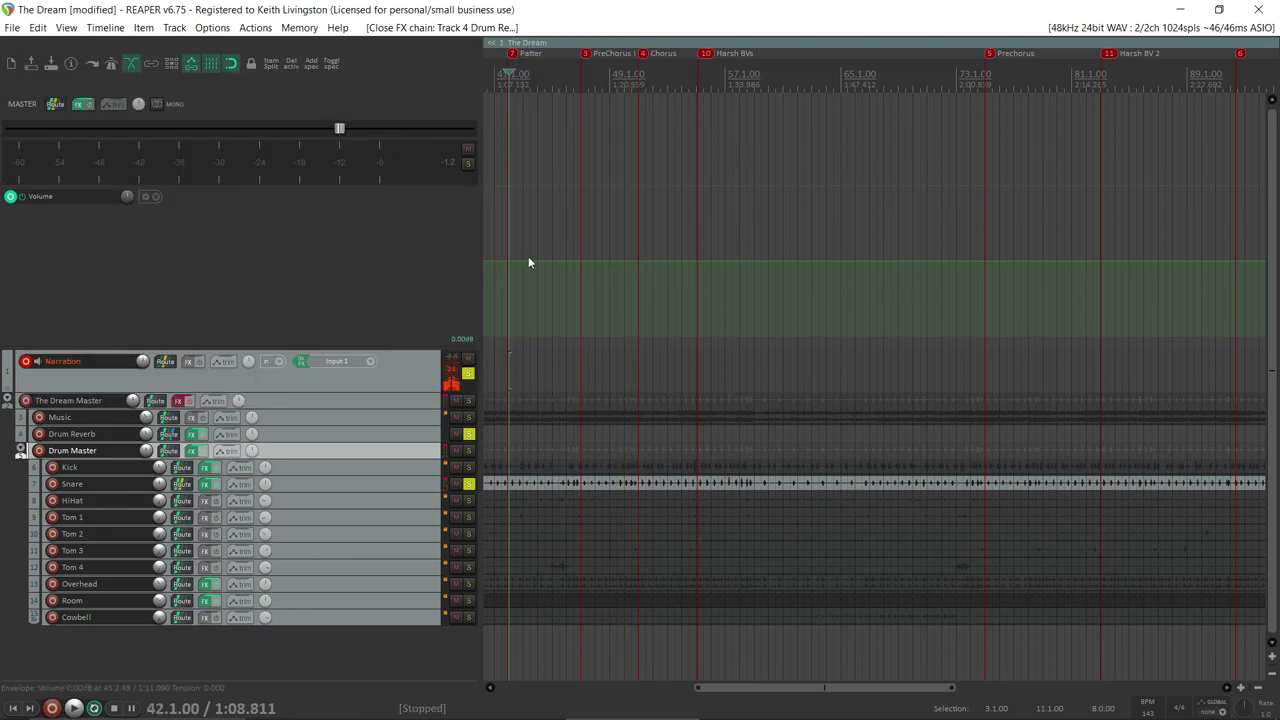
# Step: Unsolo the Narration, Drum Reverb and Snare tracks and play the full mix
pyautogui.click(467, 375)
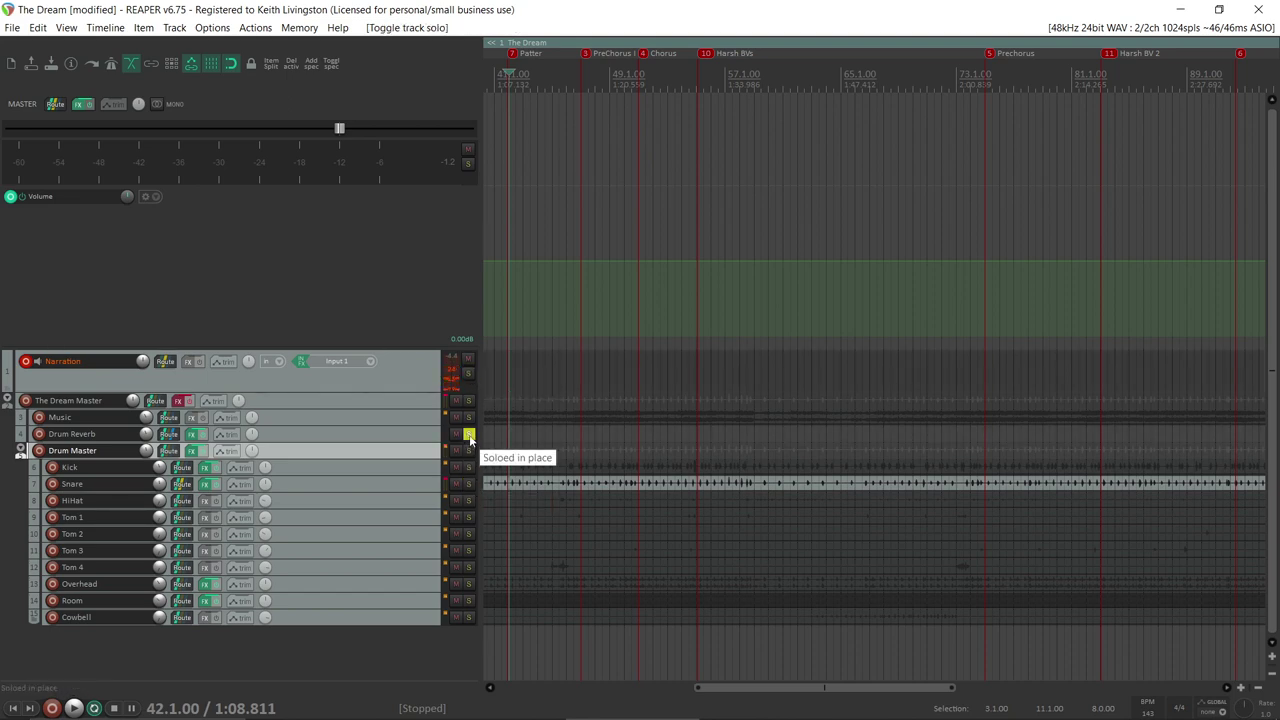
pyautogui.click(469, 436)
pyautogui.press('space')
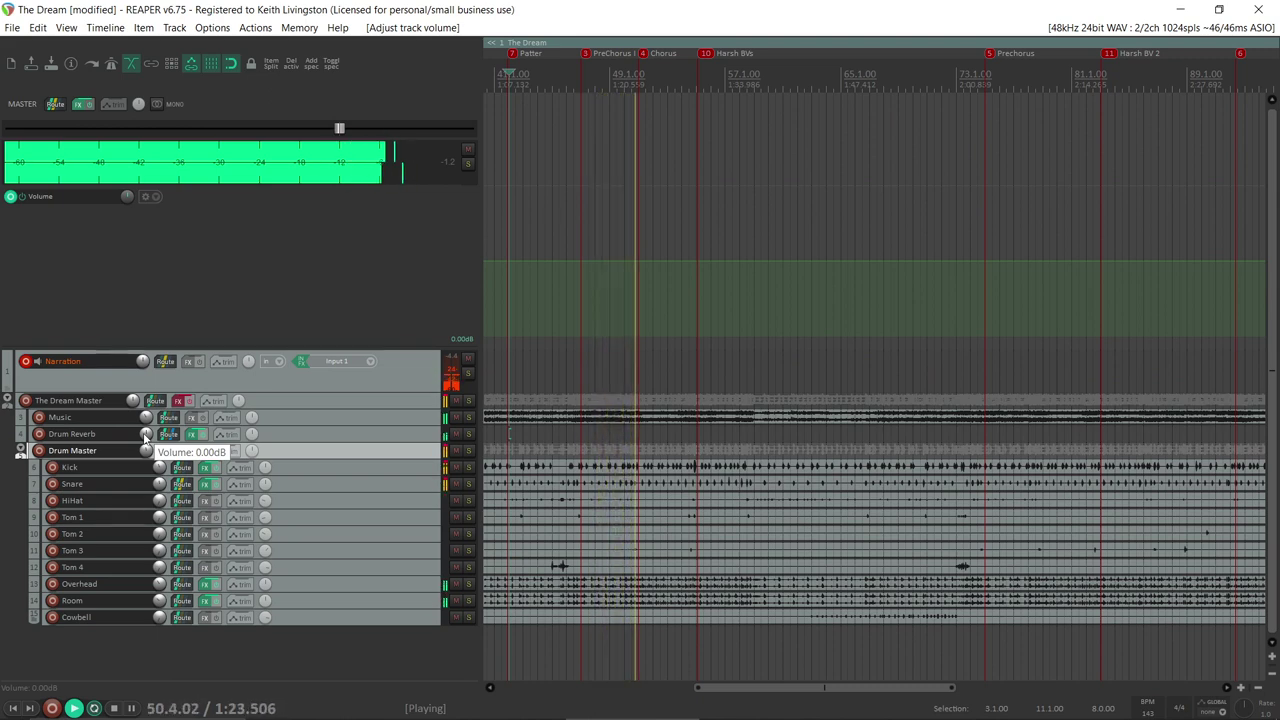
# Step: With Drum Master soloed, raise the snare's ReEQ band 1 to about 5.9 dB at 223 Hz and move band 2 higher in frequency and gain
pyautogui.click(467, 451)
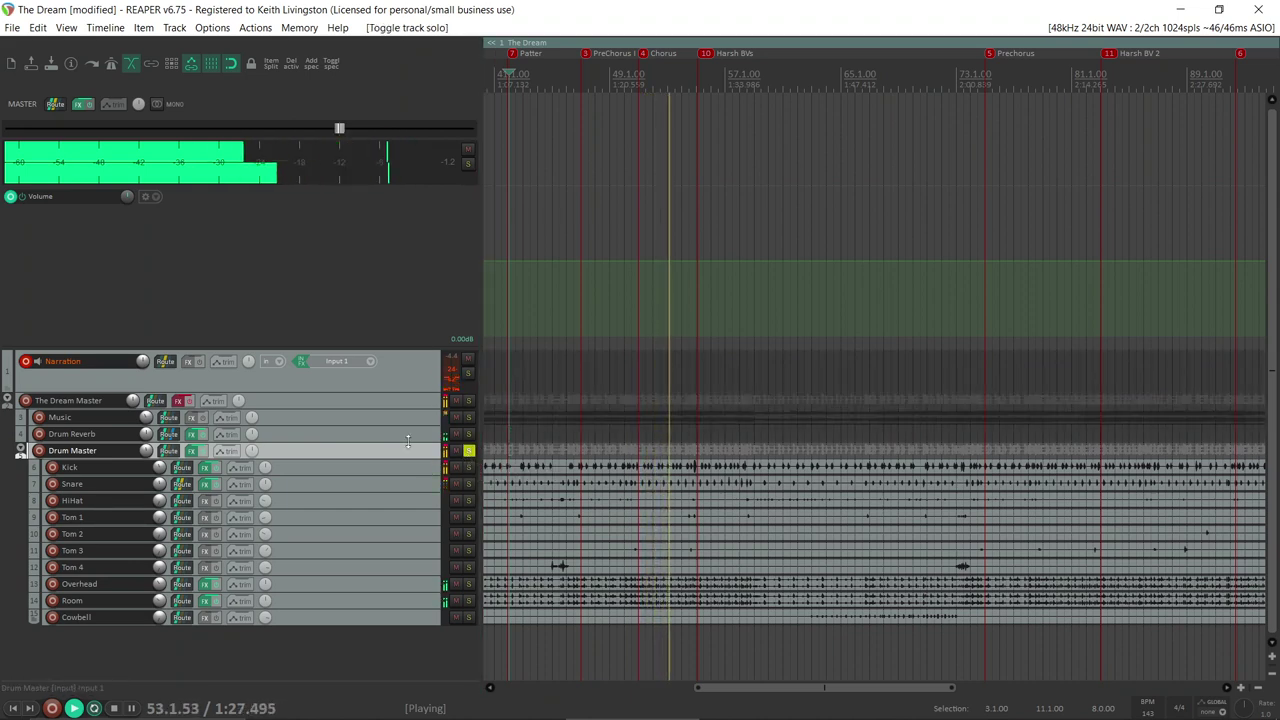
pyautogui.click(204, 484)
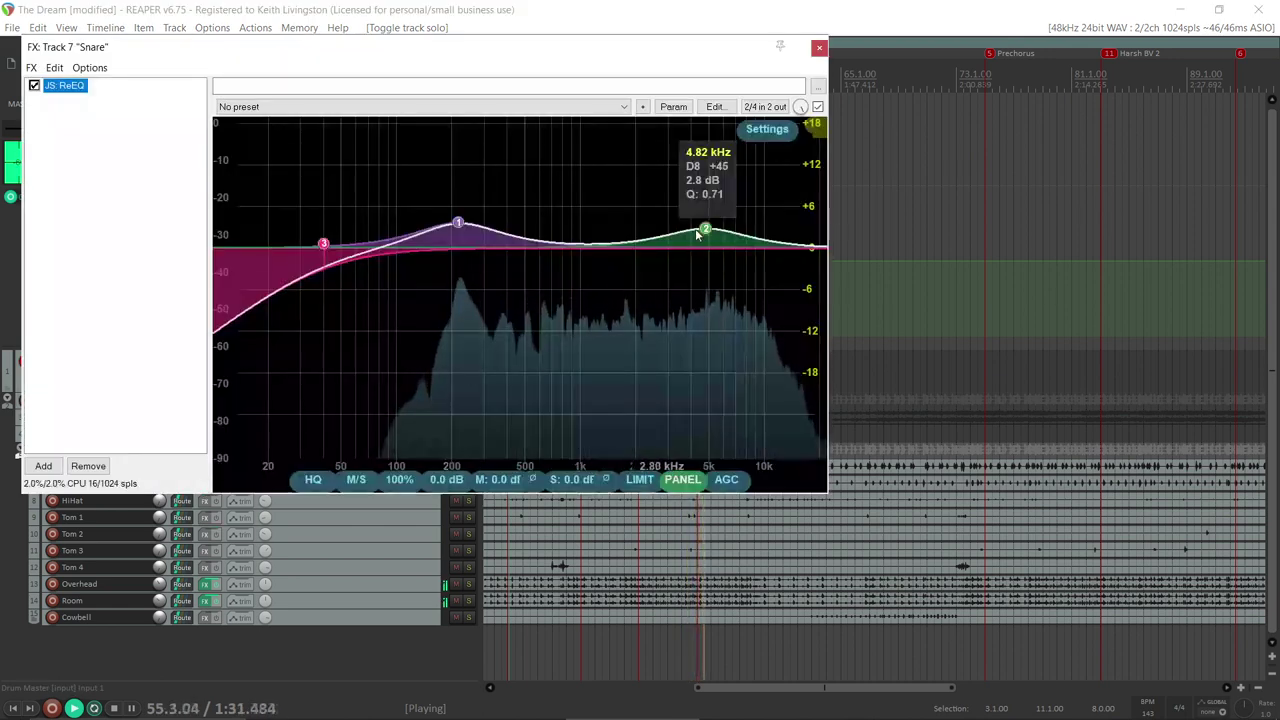
pyautogui.moveTo(698, 233); pyautogui.dragTo(737, 219)
pyautogui.moveTo(458, 220)
pyautogui.mouseDown()
pyautogui.moveTo(456, 178)
pyautogui.moveTo(453, 202)
pyautogui.moveTo(480, 203)
pyautogui.moveTo(459, 207)
pyautogui.mouseUp()
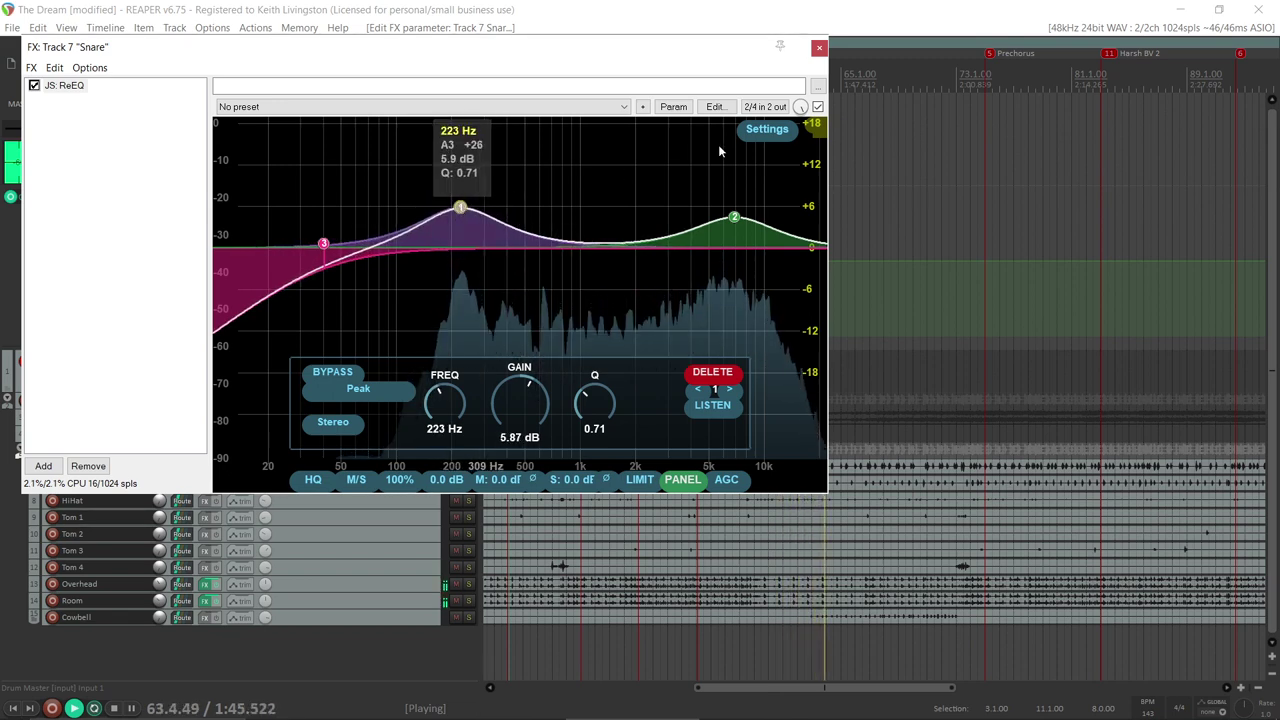
pyautogui.click(819, 47)
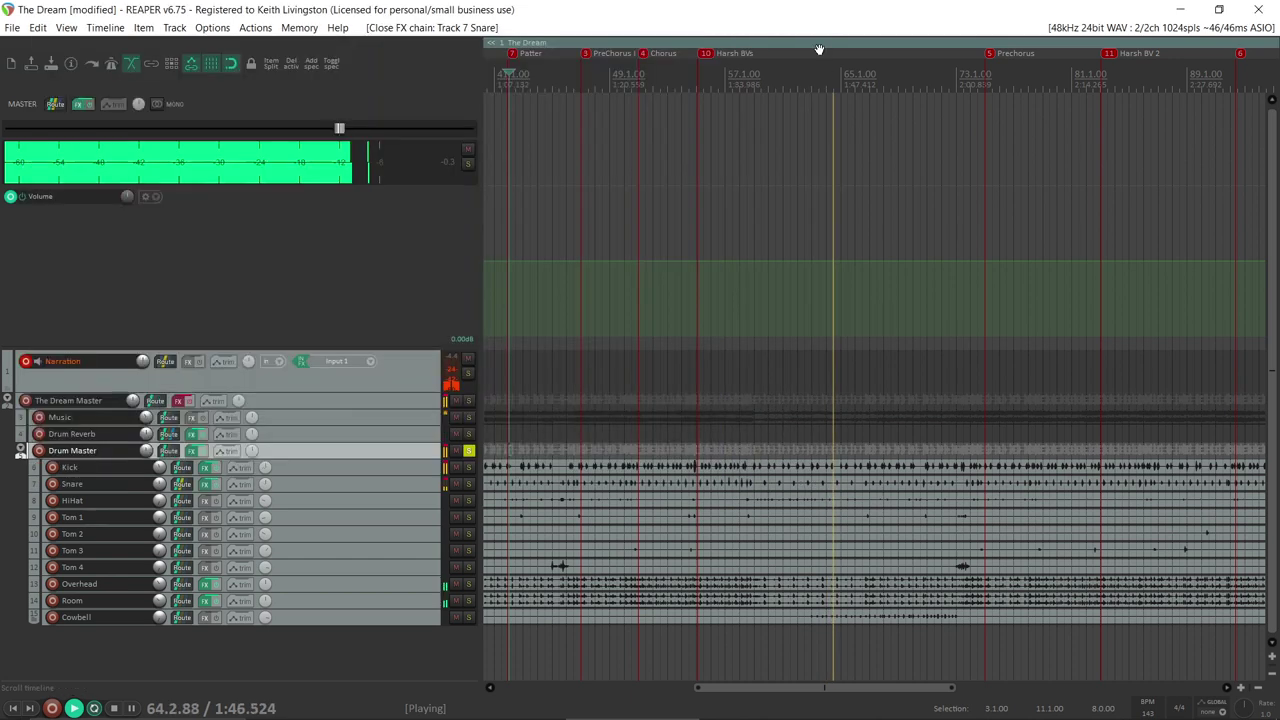
pyautogui.click(467, 452)
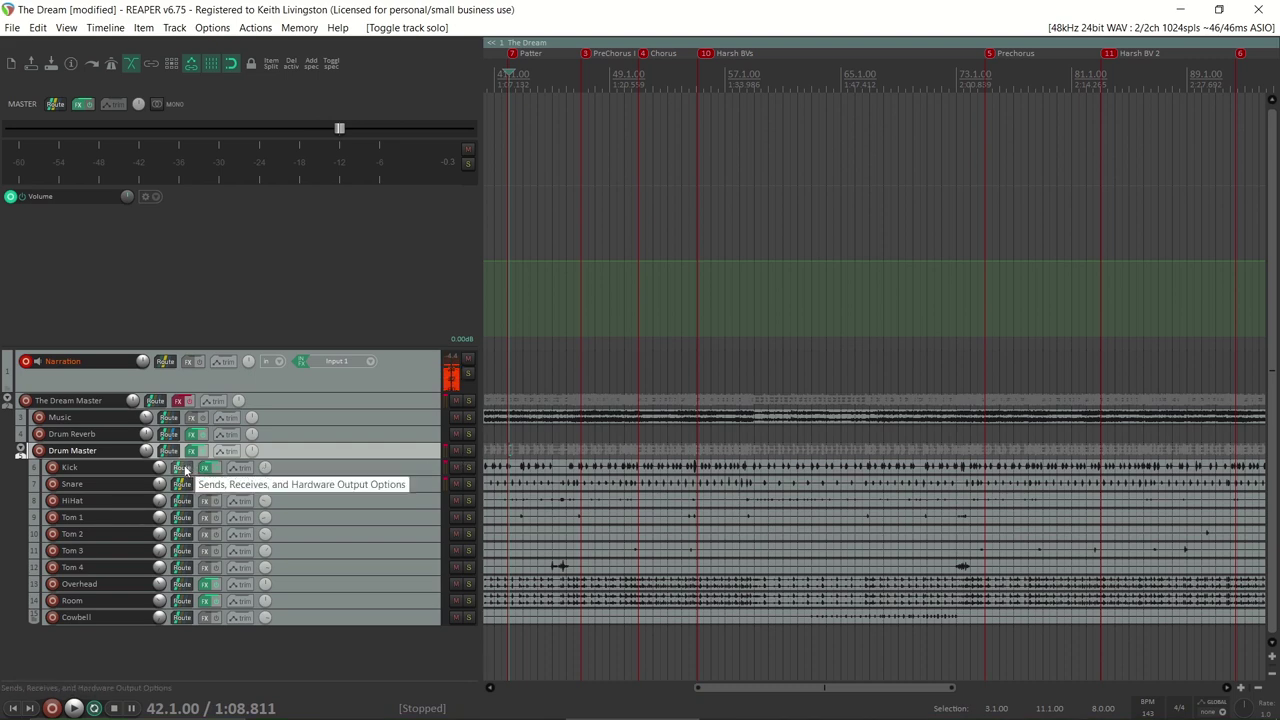
# Step: Lower the Kick's send level to Drum Reverb while listening to the Kick soloed, and return to the full mix
pyautogui.click(468, 467)
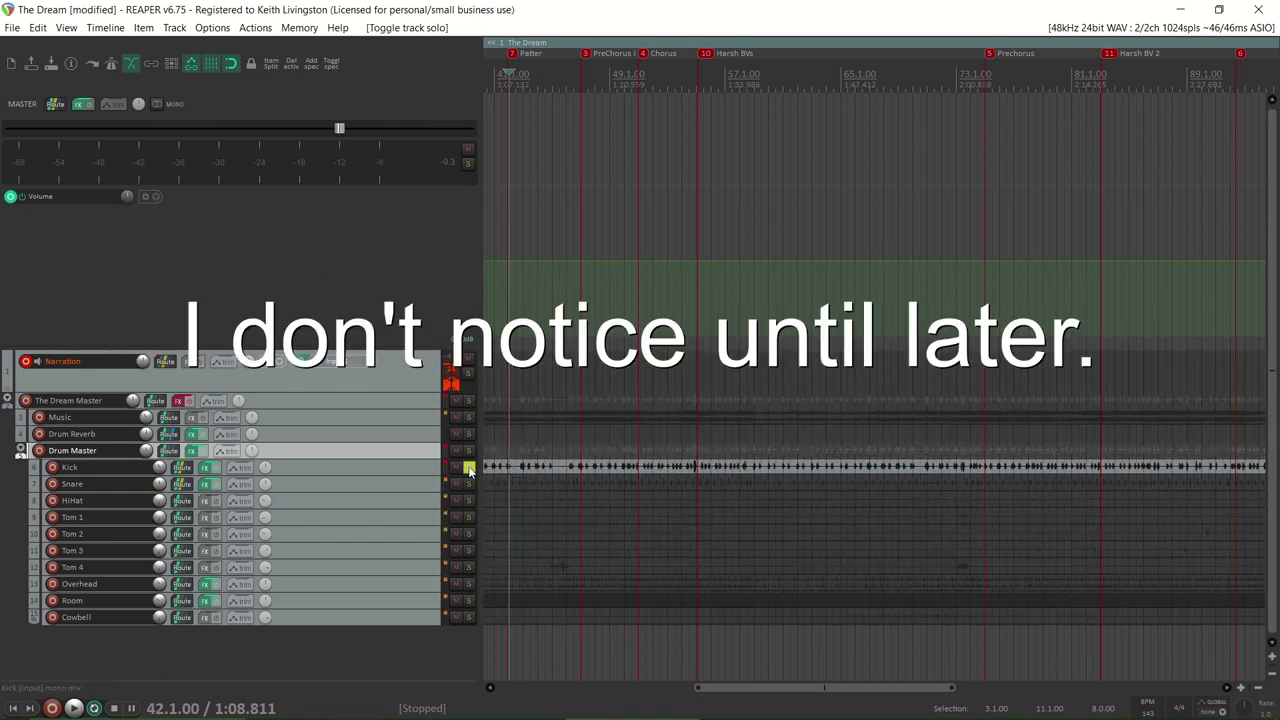
pyautogui.press('space')
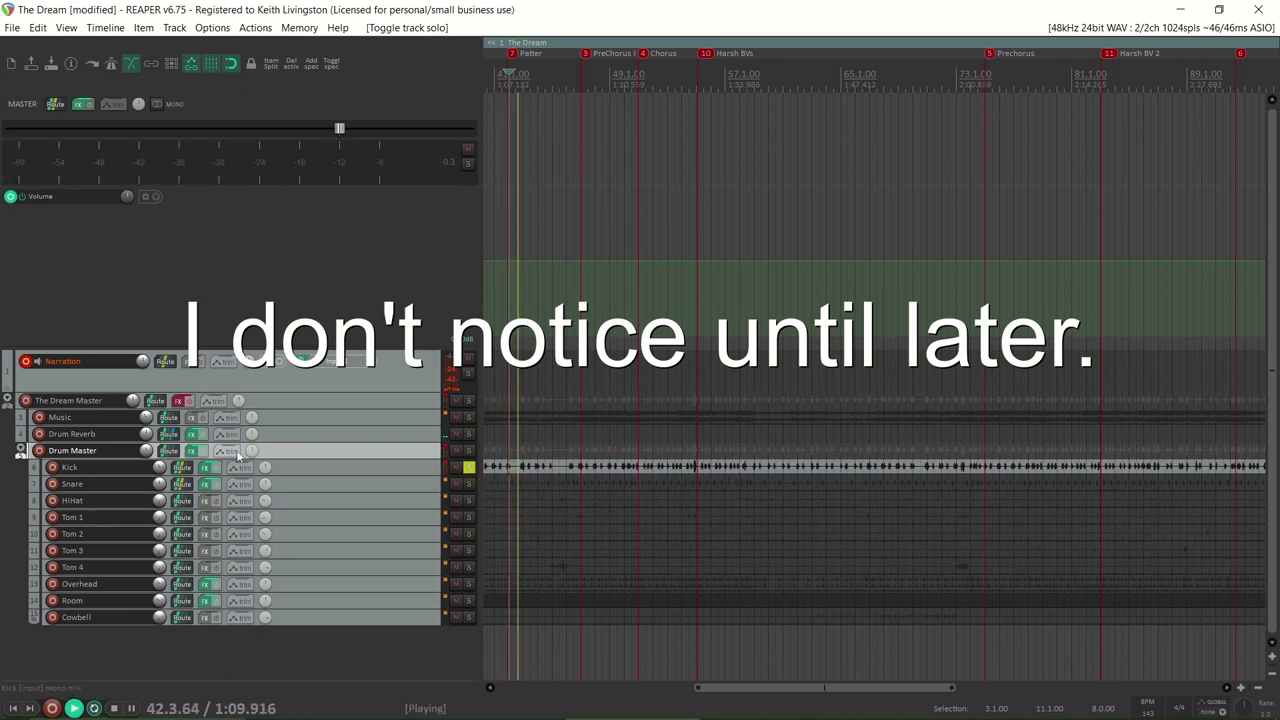
pyautogui.click(183, 468)
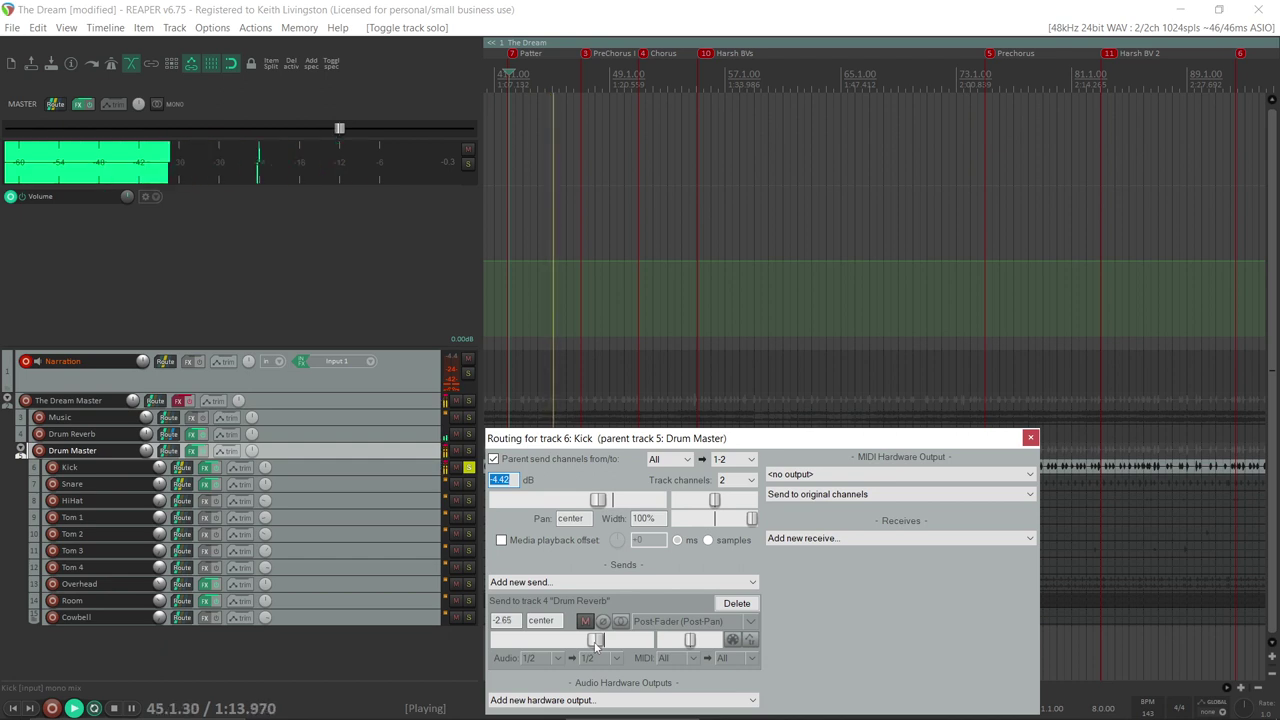
pyautogui.moveTo(603, 640); pyautogui.dragTo(587, 641)
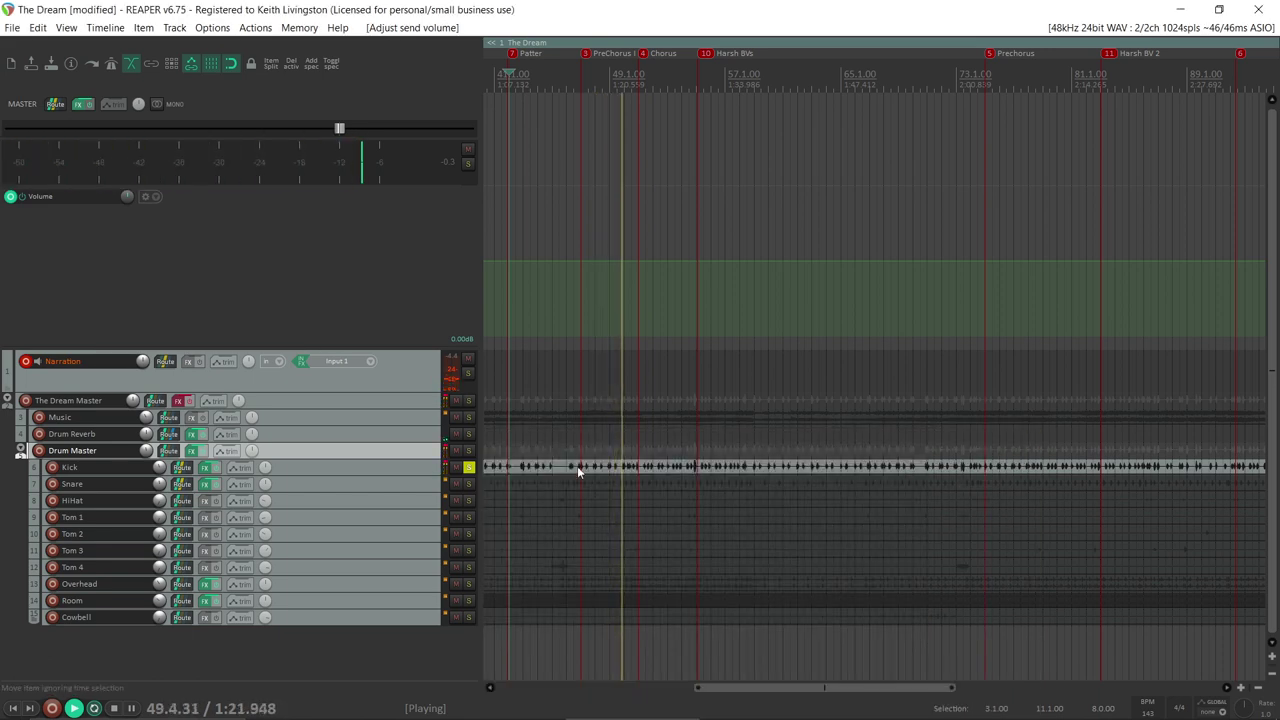
pyautogui.click(469, 467)
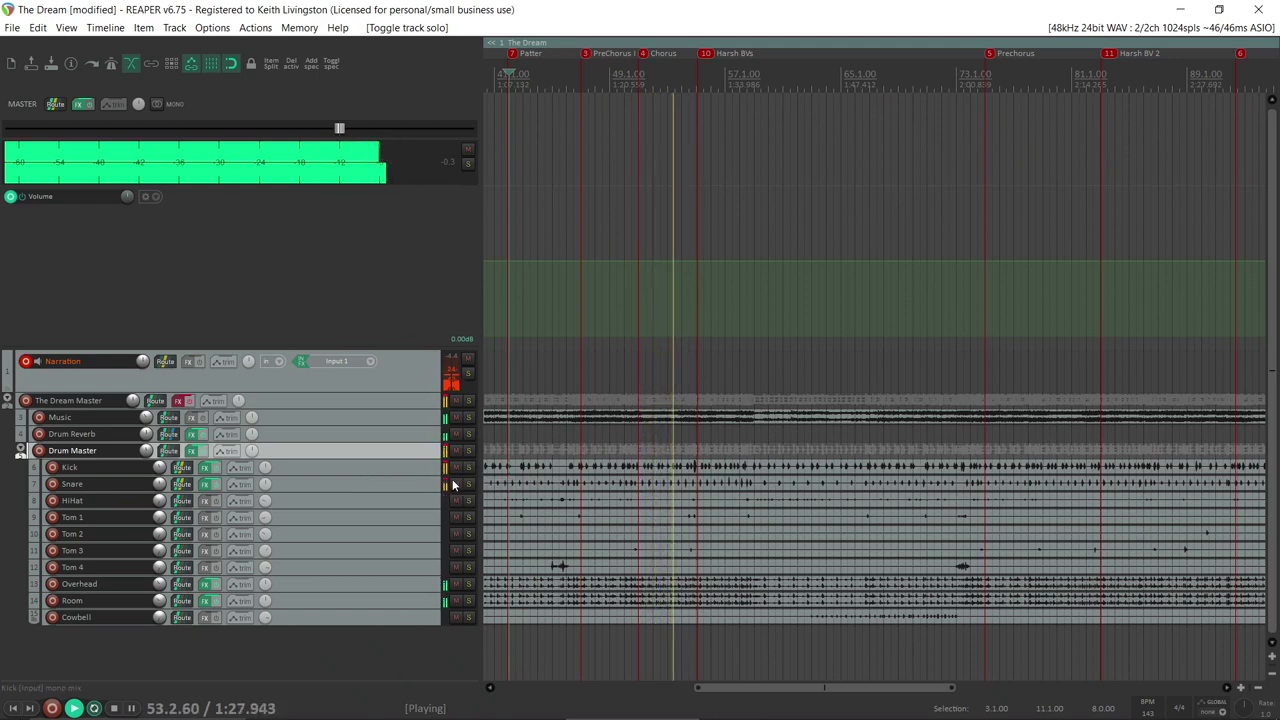
# Step: Compare the mix with the Snare muted and unmuted, lowering the Snare track's volume to about -4.32 dB
pyautogui.click(456, 484)
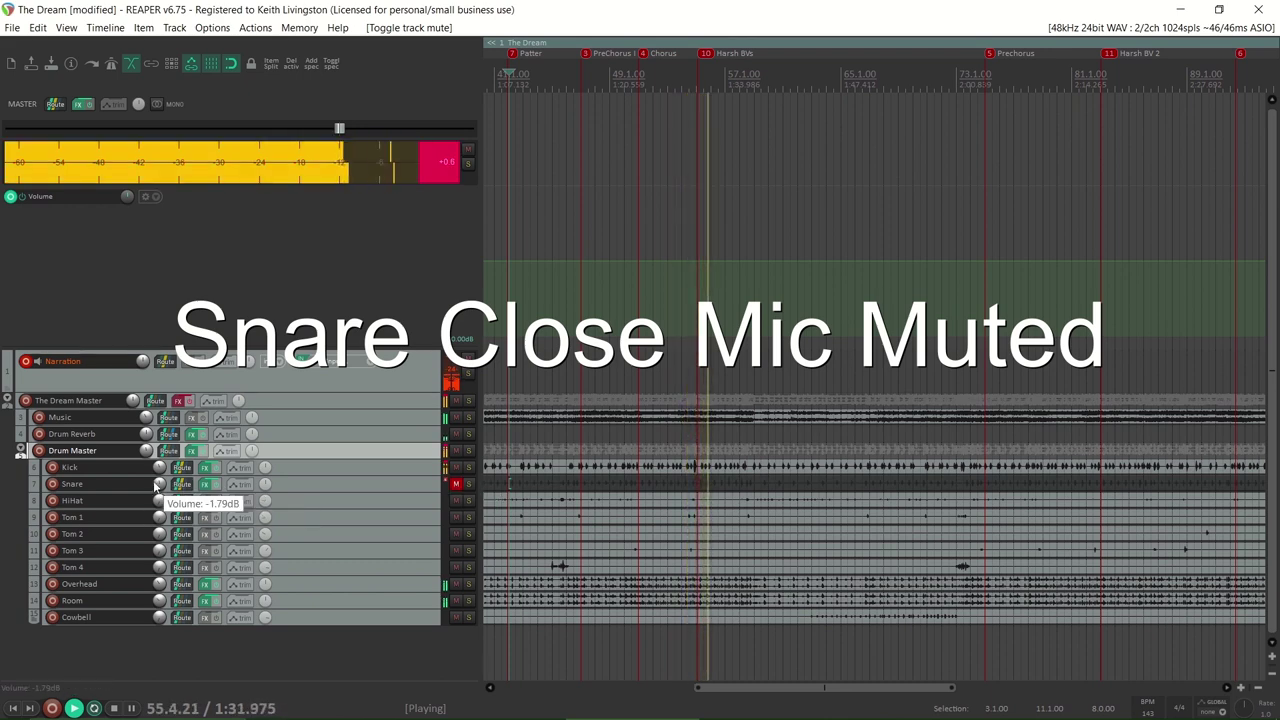
pyautogui.moveTo(158, 484); pyautogui.dragTo(158, 500)
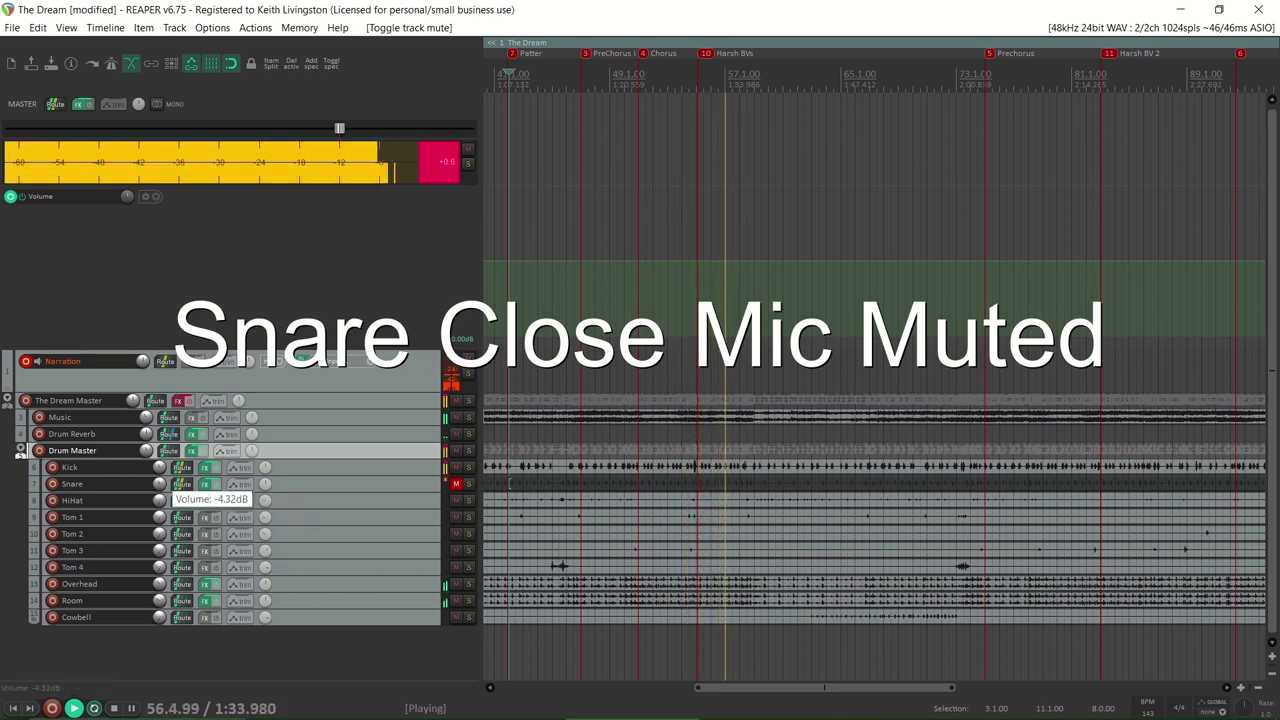
pyautogui.click(457, 486)
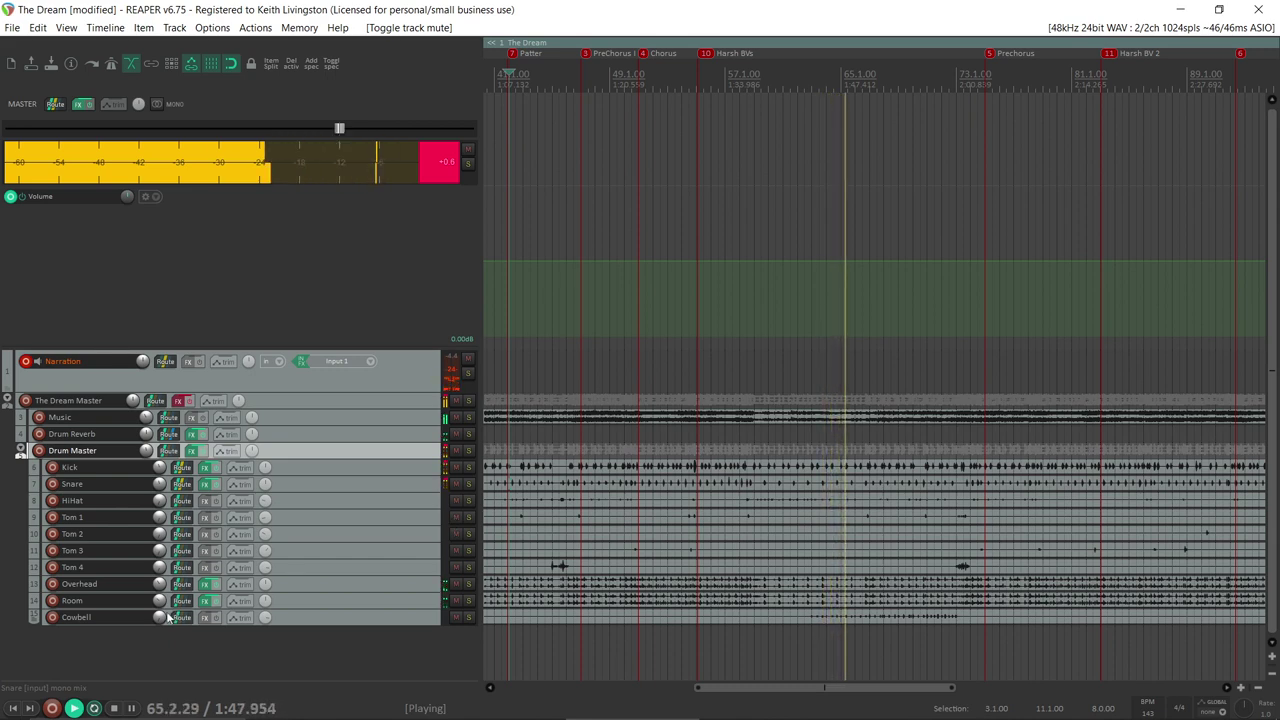
# Step: Select the passage from 18.1.00 to 26.2.00 for auditioning the soloed HiHat
pyautogui.scroll(3, 162, 615)
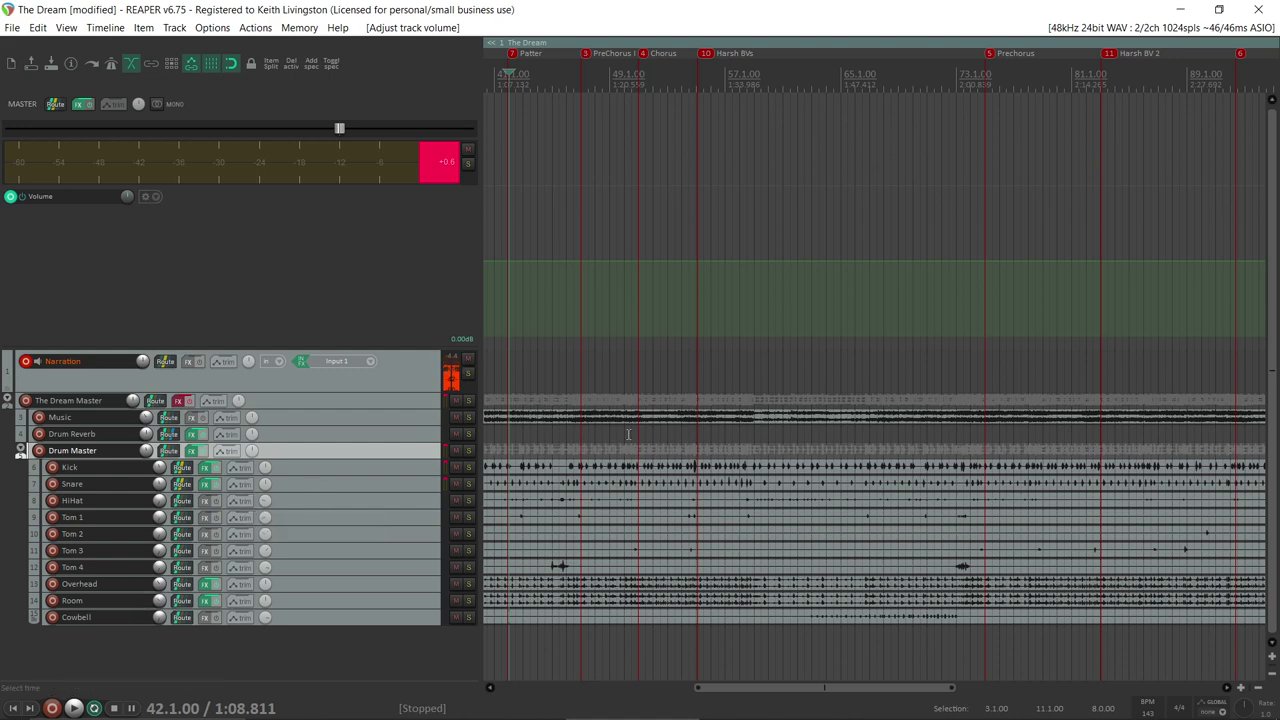
pyautogui.scroll(-3, 604, 397)
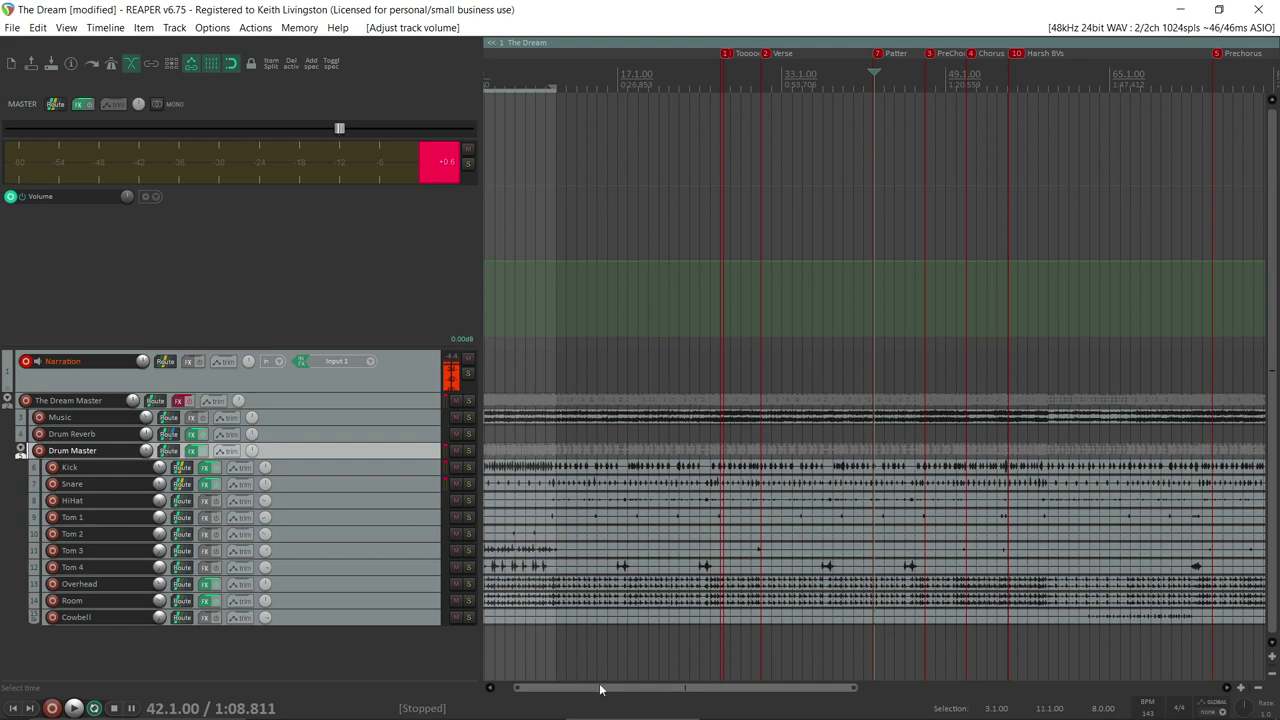
pyautogui.moveTo(600, 687); pyautogui.dragTo(586, 687)
pyautogui.click(737, 421)
pyautogui.scroll(3, 737, 421)
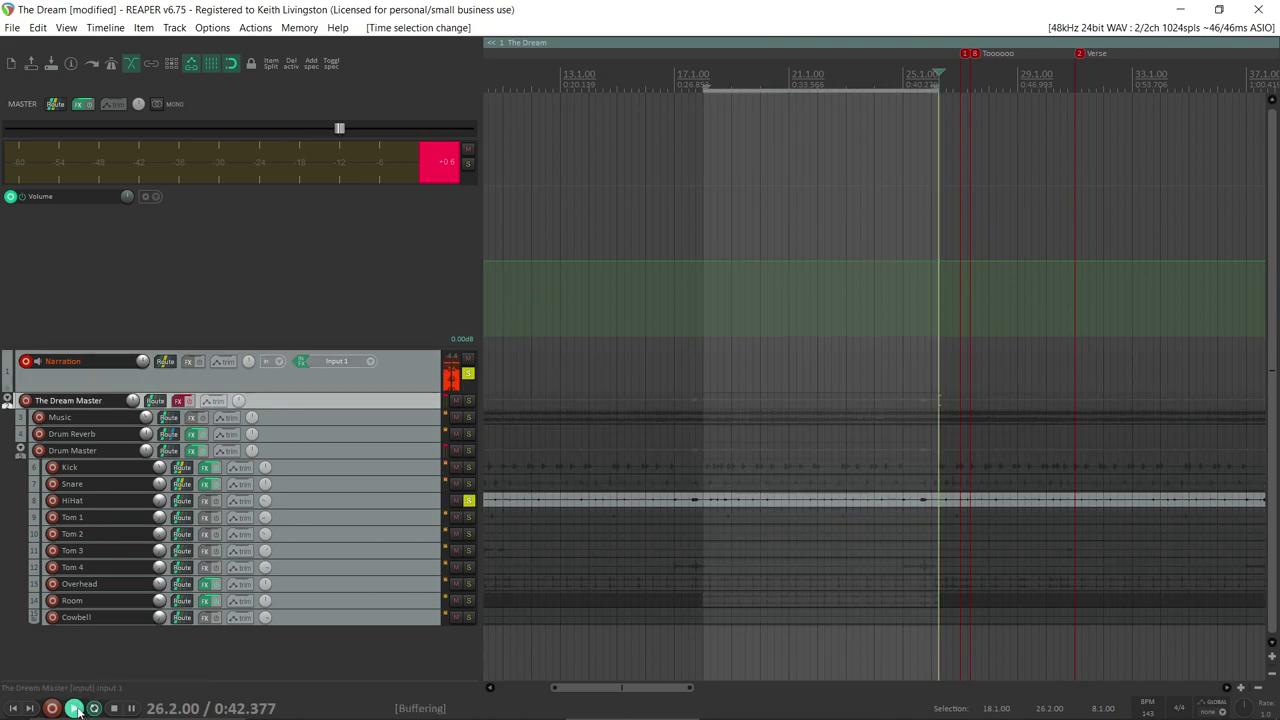
# Step: Play the selected passage, adjust the HiHat volume to about +0.27 dB, and unsolo HiHat and Narration to hear the full mix
pyautogui.click(74, 708)
pyautogui.scroll(10, 159, 517)
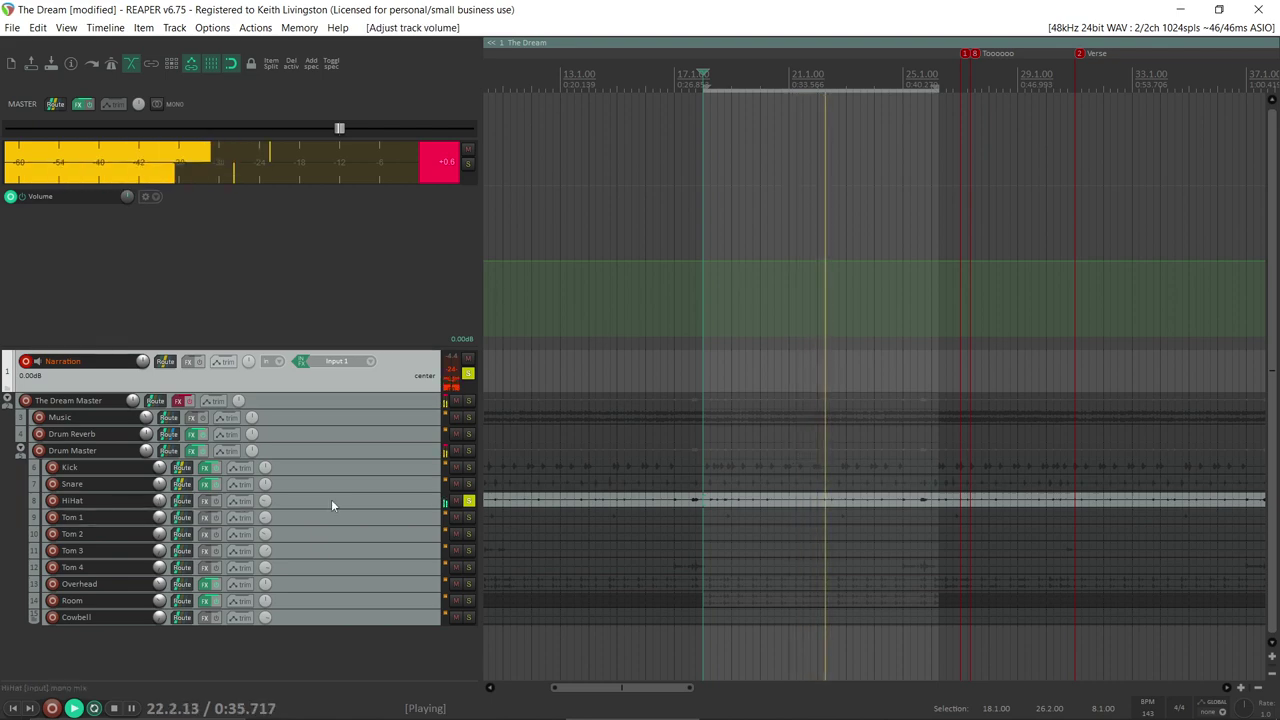
pyautogui.click(468, 500)
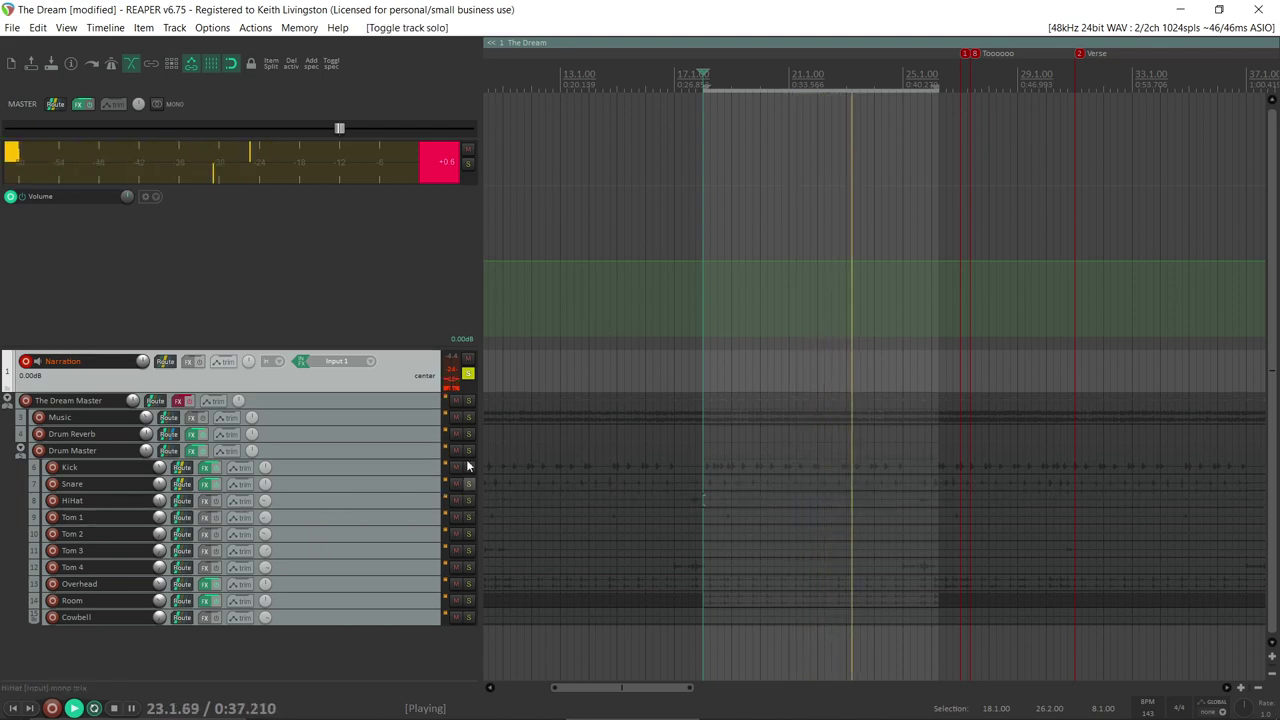
pyautogui.click(468, 373)
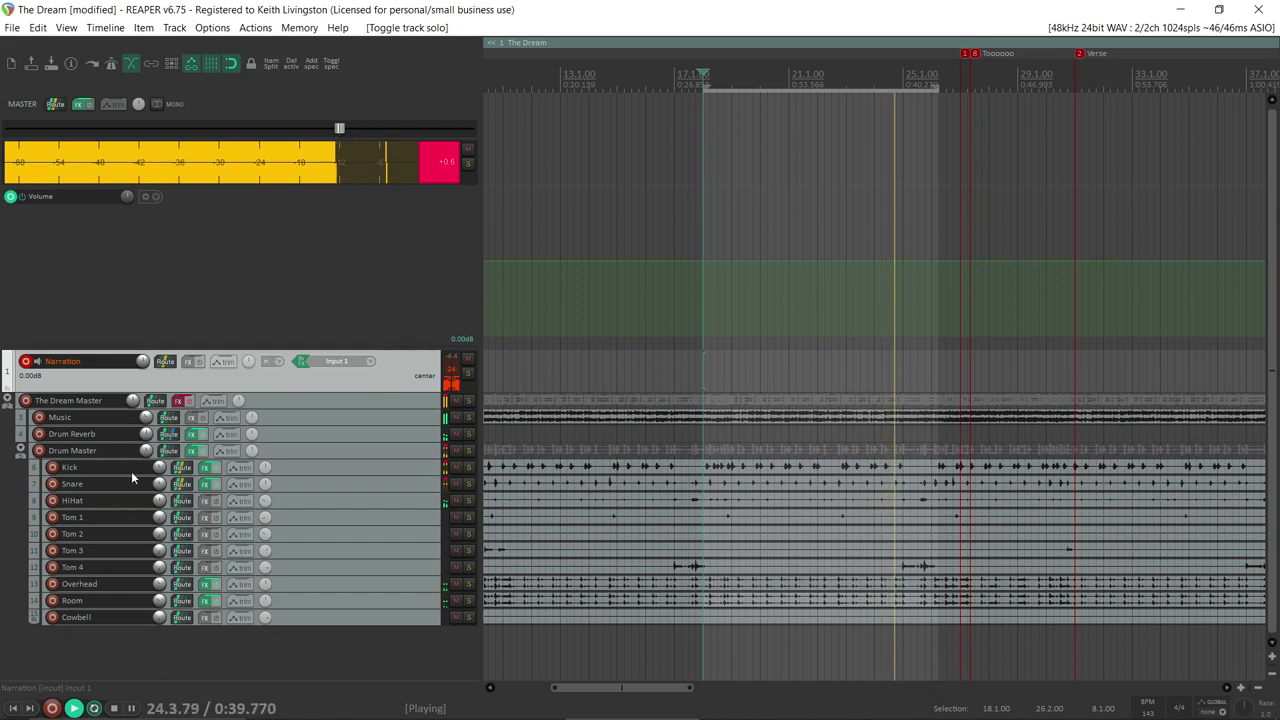
pyautogui.moveTo(157, 502)
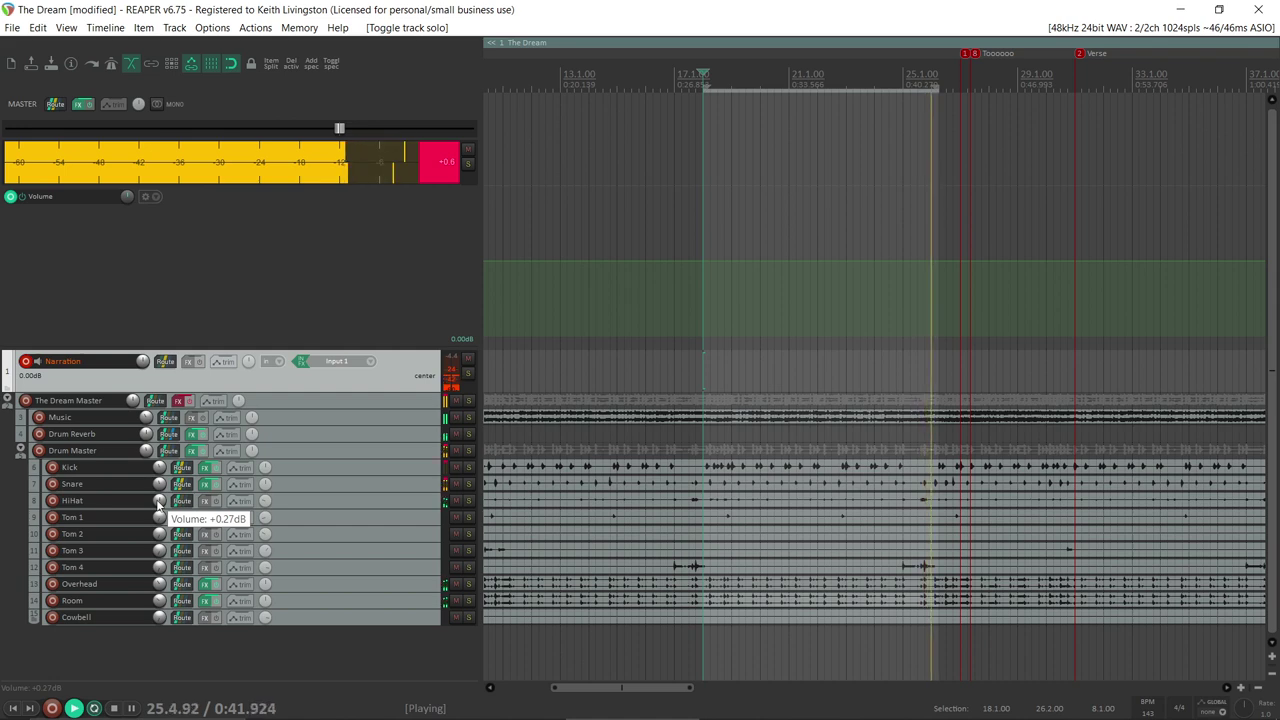
# Step: Stop playback and set the time selection from 23.3.00 to 26.4.00
pyautogui.press('space')
pyautogui.moveTo(938, 90); pyautogui.dragTo(948, 92)
pyautogui.moveTo(704, 90); pyautogui.dragTo(862, 100)
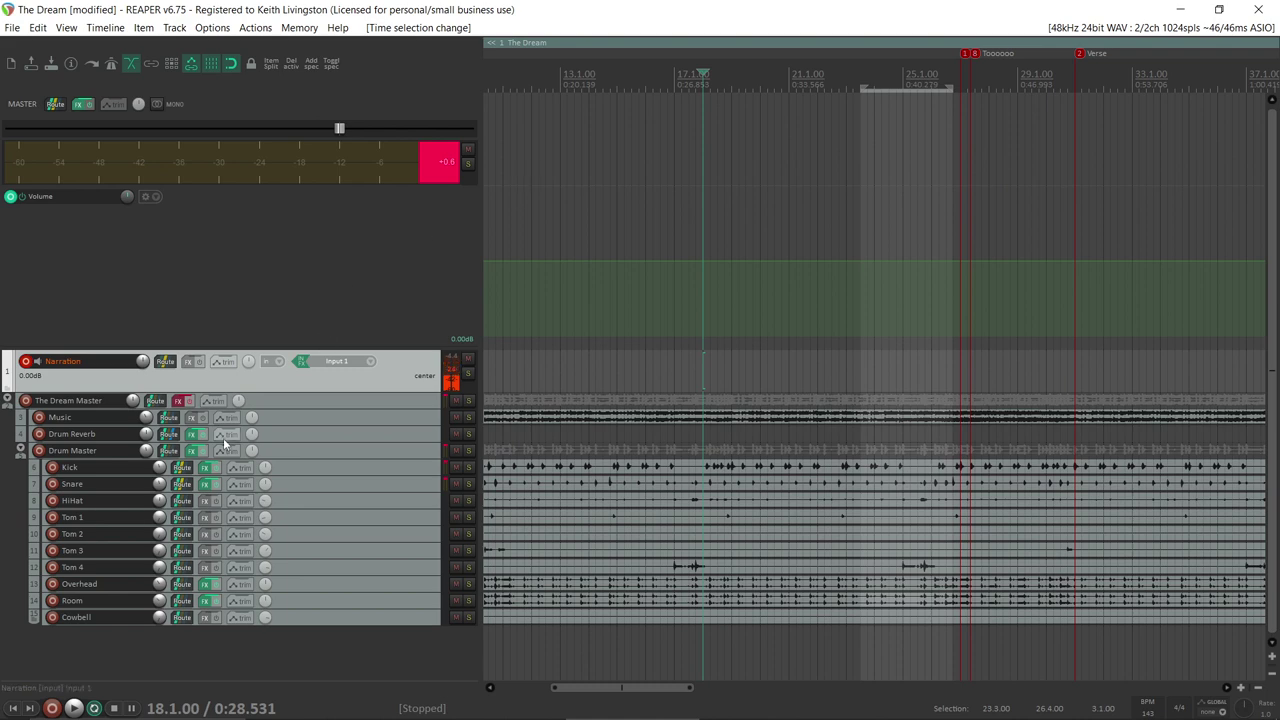
# Step: Add the ReaEQ plugin to the HiHat track and play the mix from 23.4.00
pyautogui.click(203, 503)
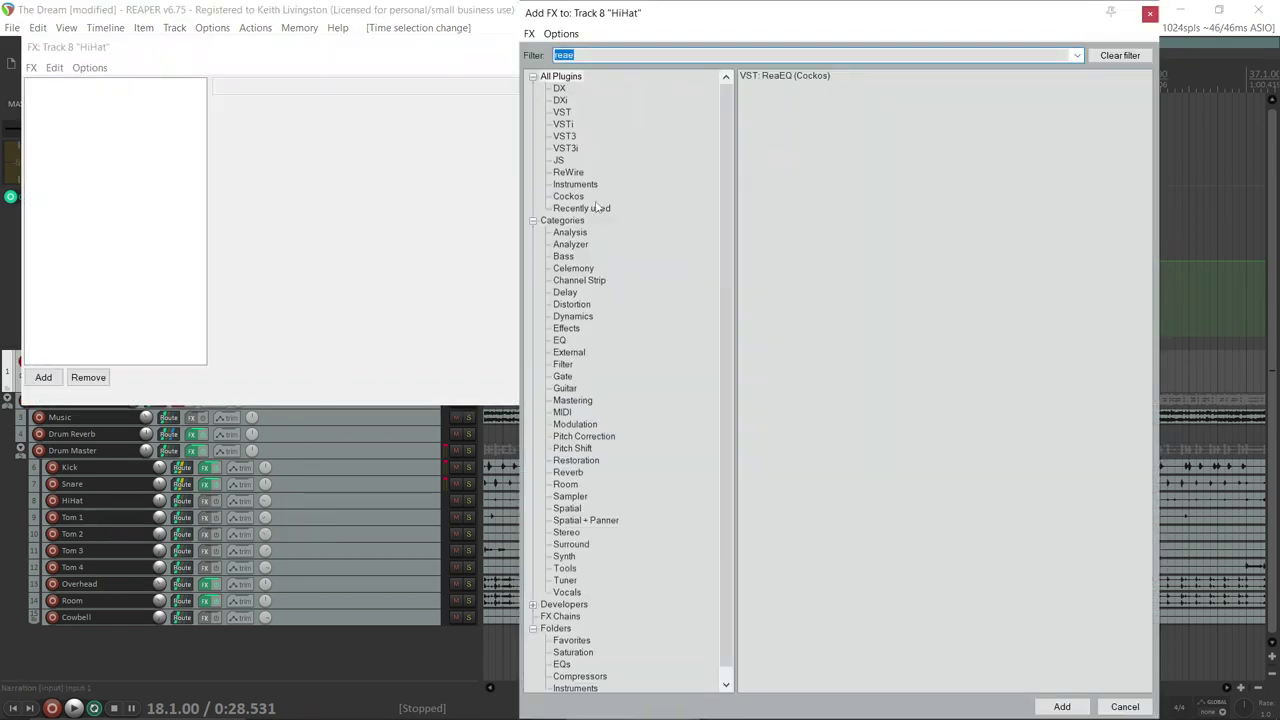
pyautogui.doubleClick(768, 77)
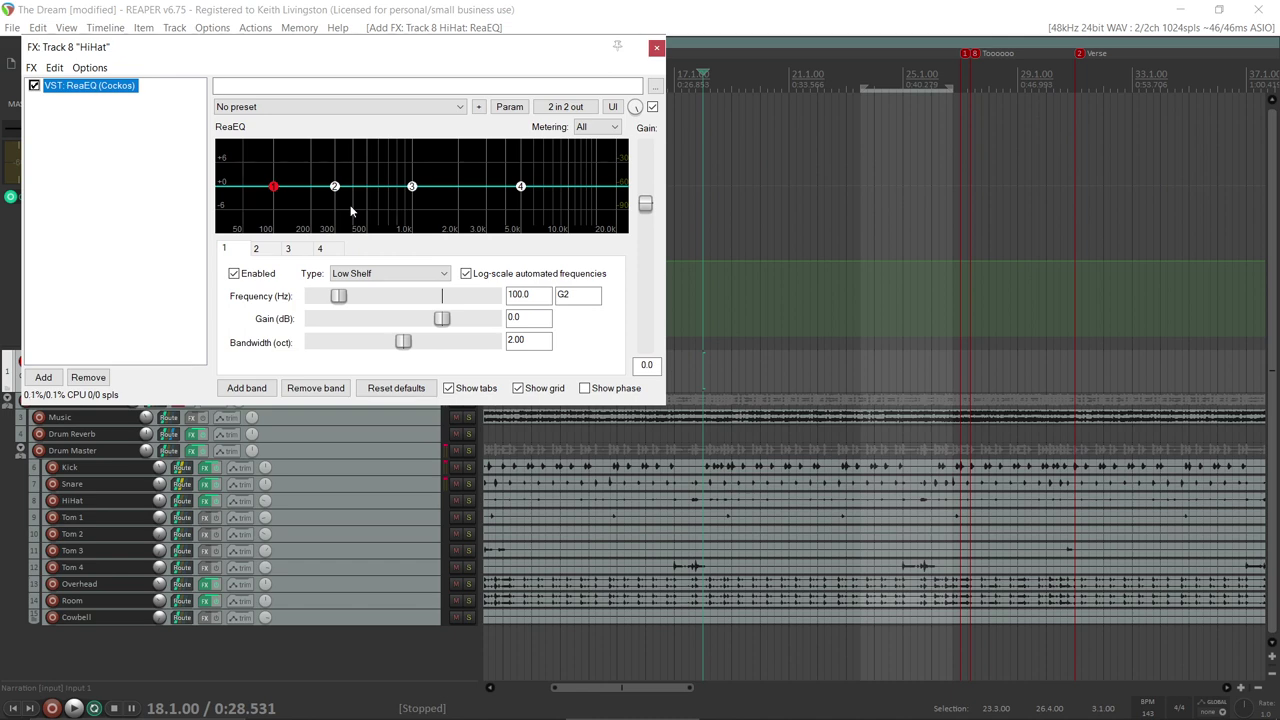
pyautogui.click(866, 234)
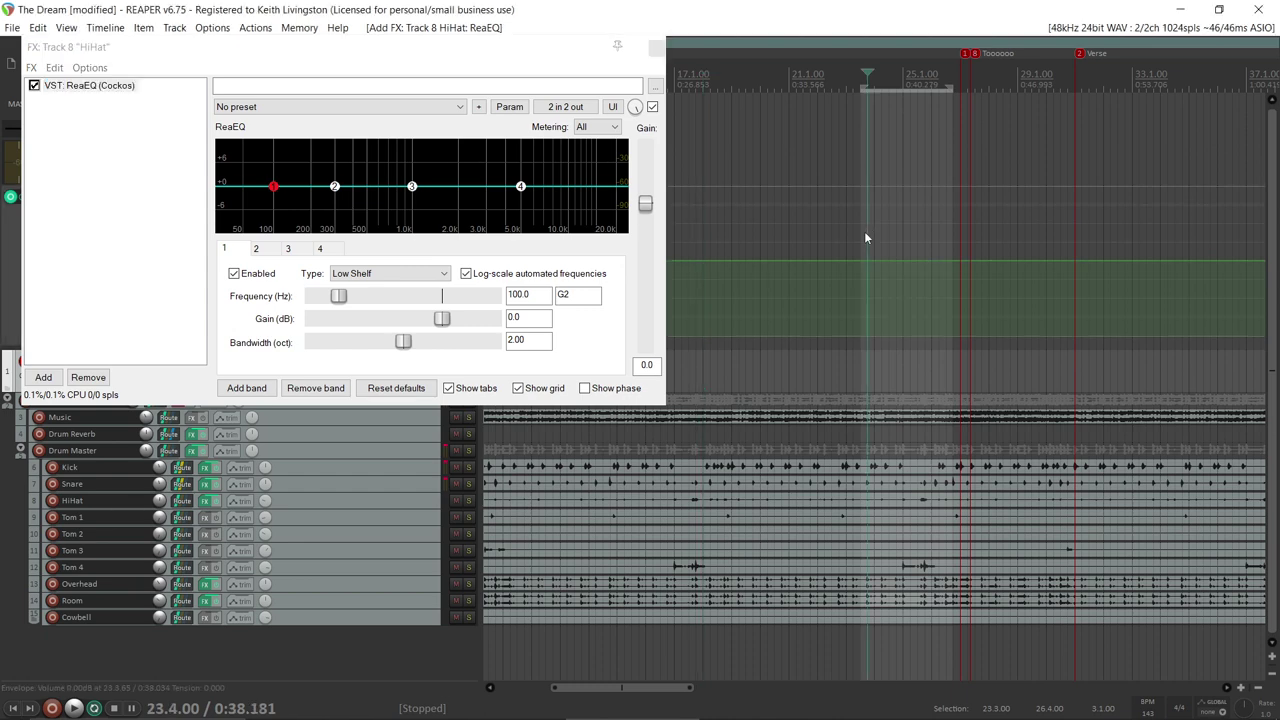
pyautogui.press('space')
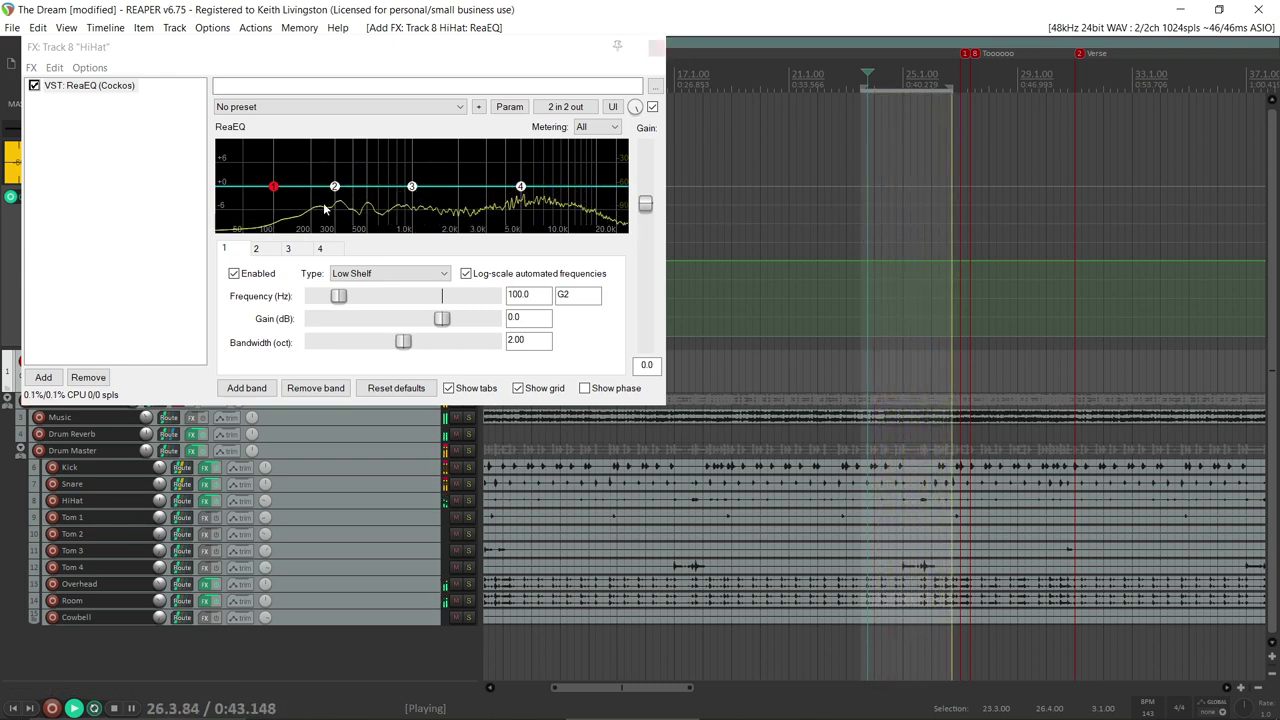
# Step: Set band 1 of the HiHat's ReaEQ to a High Pass filter at about 308 Hz
pyautogui.moveTo(284, 199); pyautogui.dragTo(360, 273)
pyautogui.click(360, 273)
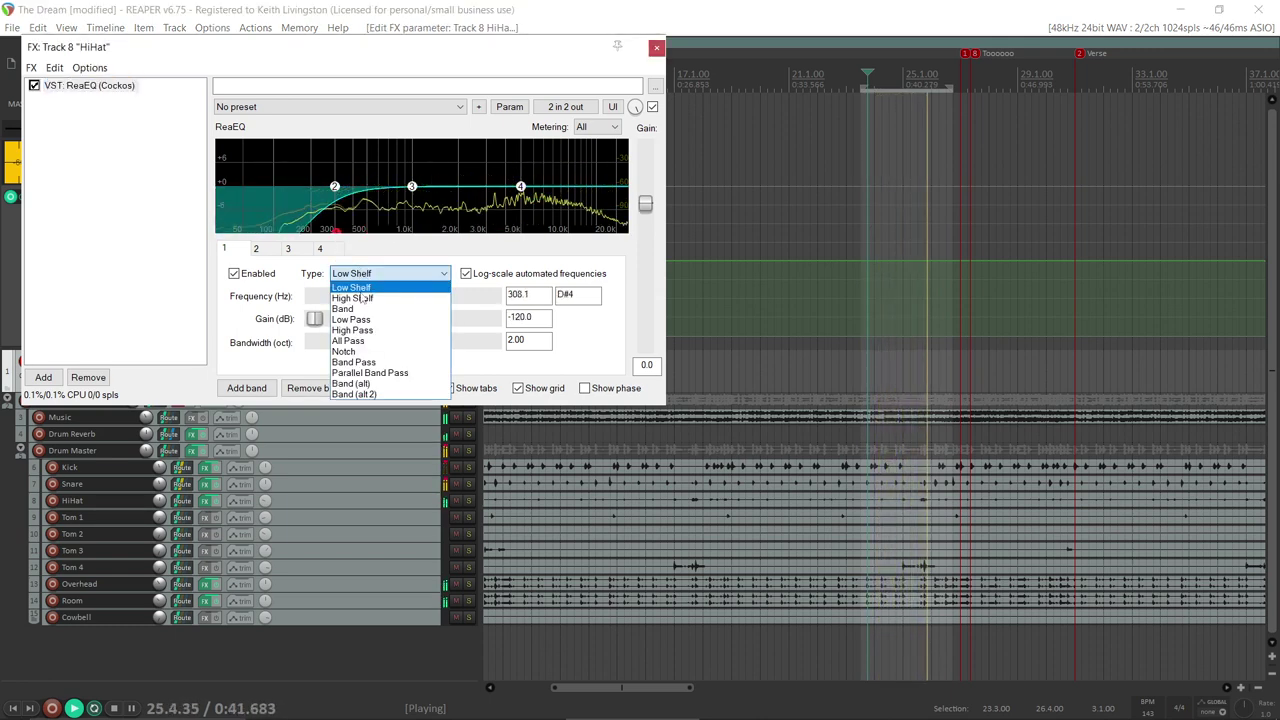
pyautogui.click(356, 331)
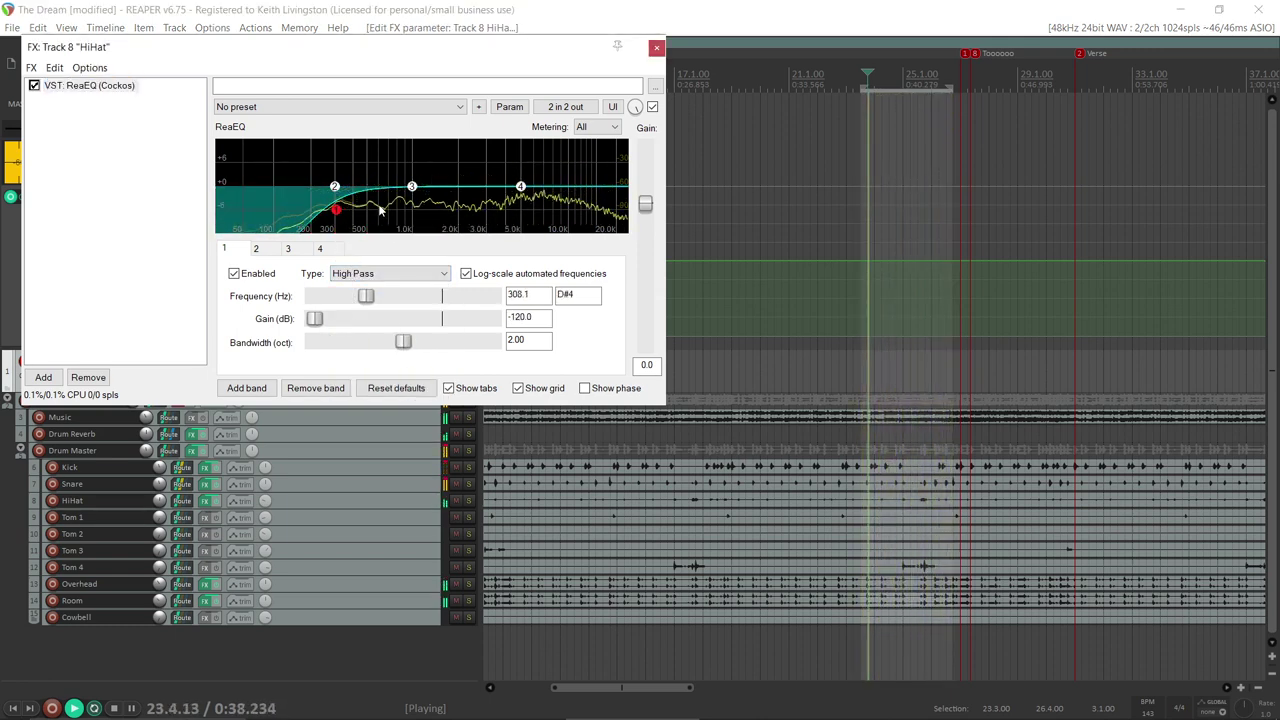
# Step: With HiHat soloed, boost band 3 of its ReaEQ by about 6.3 dB at 2467 Hz with a 1.10 octave bandwidth
pyautogui.moveTo(412, 189); pyautogui.dragTo(428, 152)
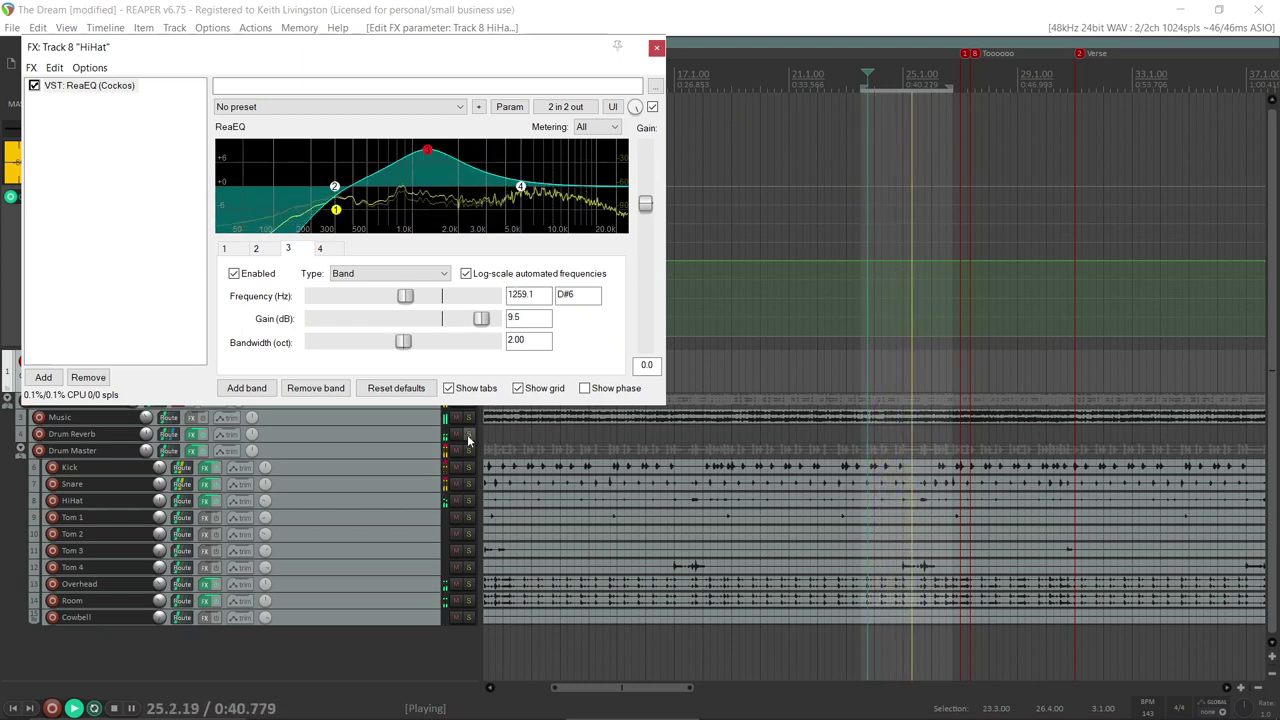
pyautogui.click(469, 500)
pyautogui.moveTo(460, 172)
pyautogui.mouseDown()
pyautogui.moveTo(424, 166)
pyautogui.moveTo(463, 160)
pyautogui.moveTo(474, 187)
pyautogui.mouseUp()
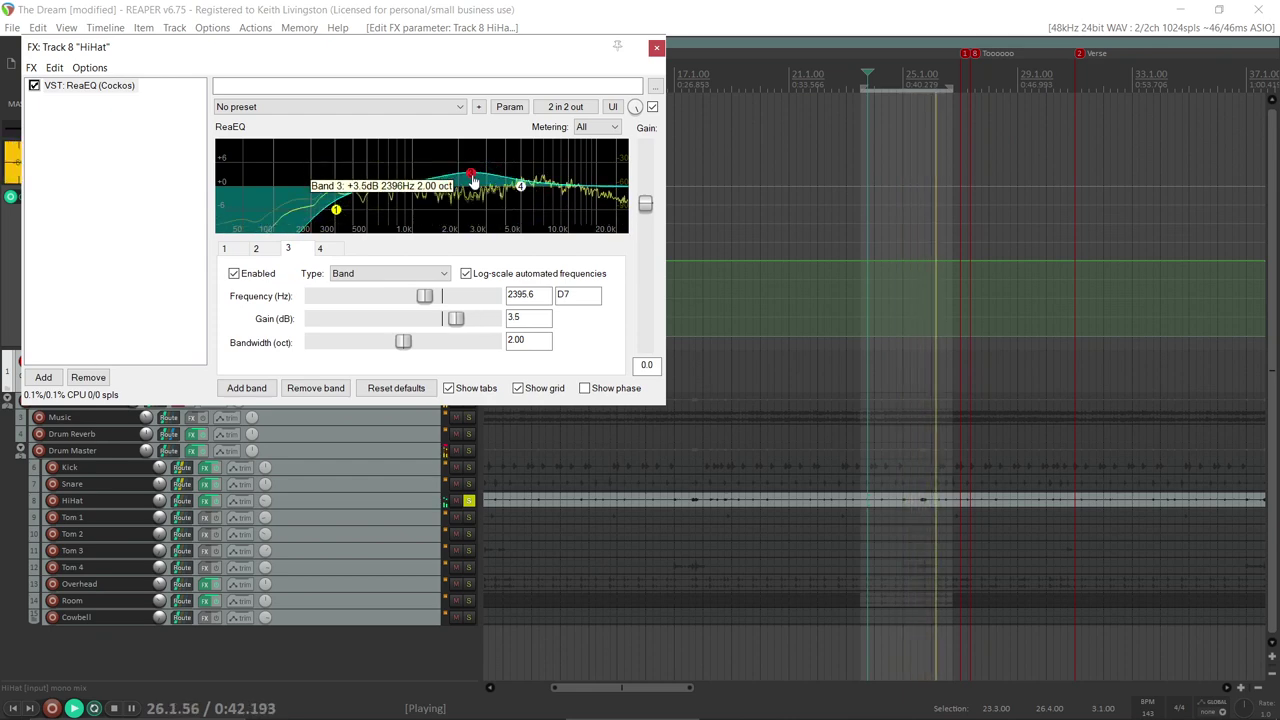
pyautogui.moveTo(403, 341); pyautogui.dragTo(362, 356)
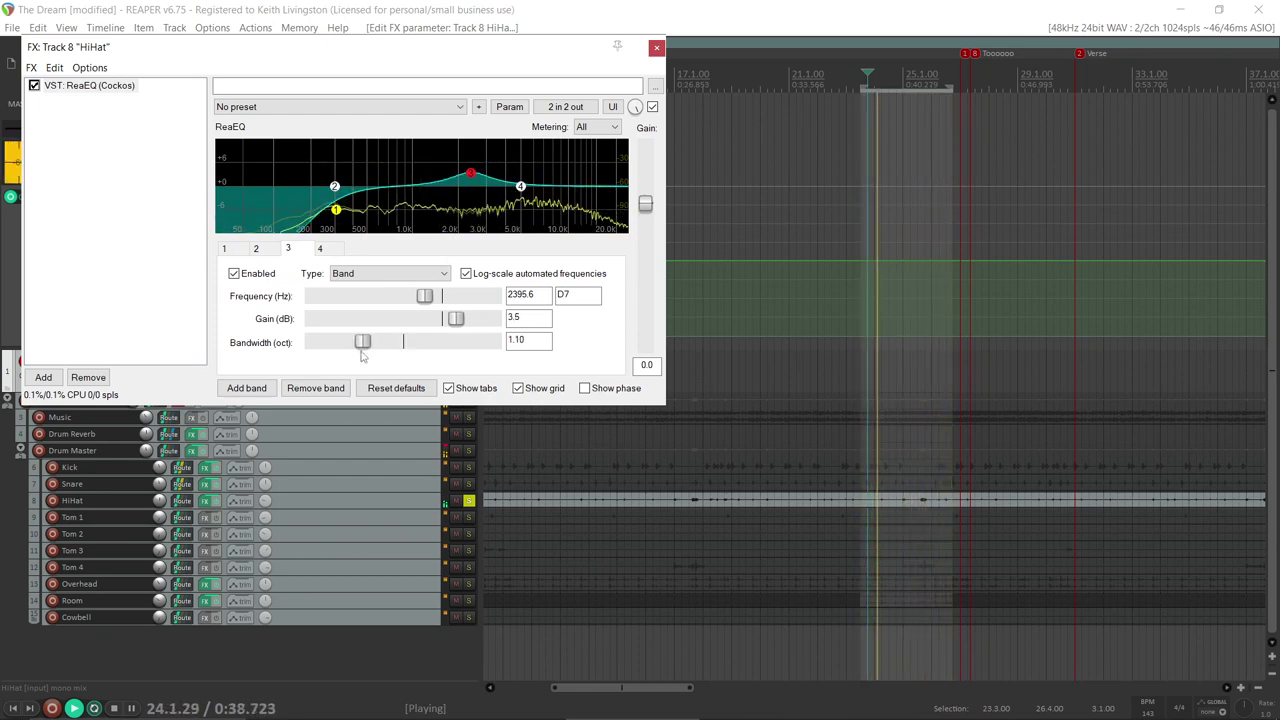
pyautogui.moveTo(470, 173); pyautogui.dragTo(471, 160)
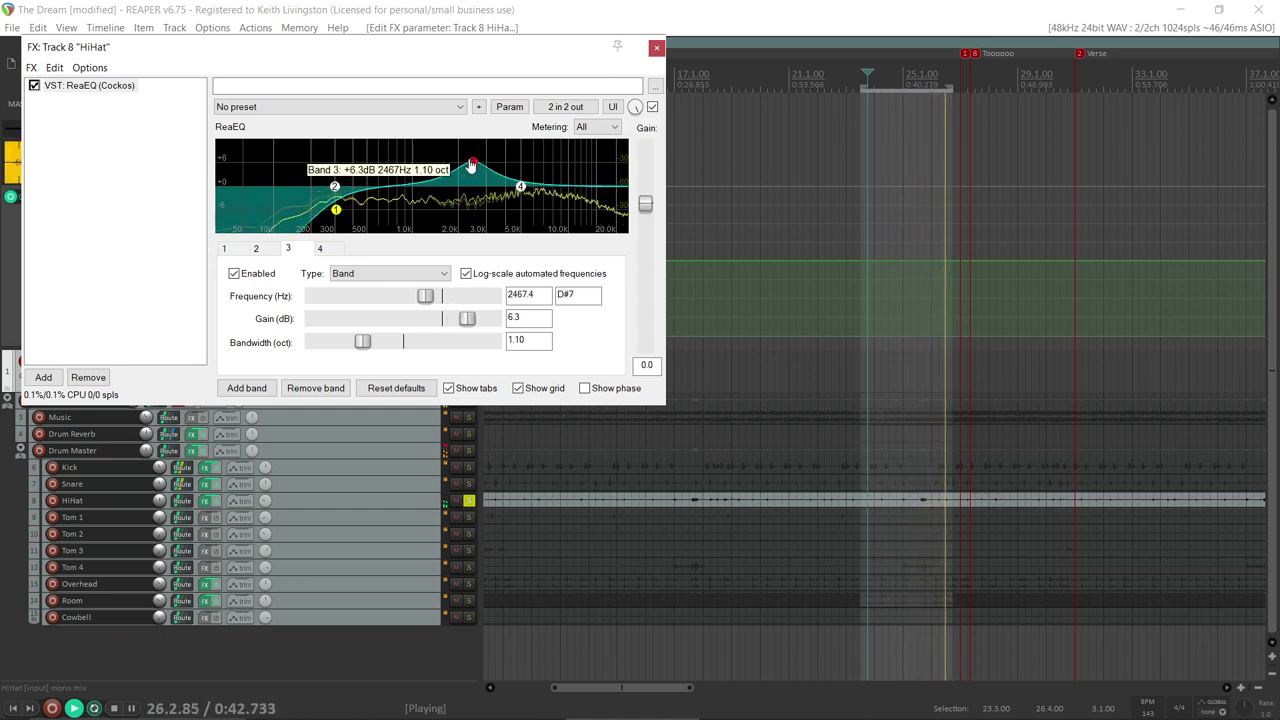
# Step: Raise the HiHat EQ's band 4 high shelf to about +5.7 dB at 7899 Hz, and unsolo HiHat to check the full mix
pyautogui.click(521, 187)
pyautogui.moveTo(521, 187); pyautogui.dragTo(552, 170)
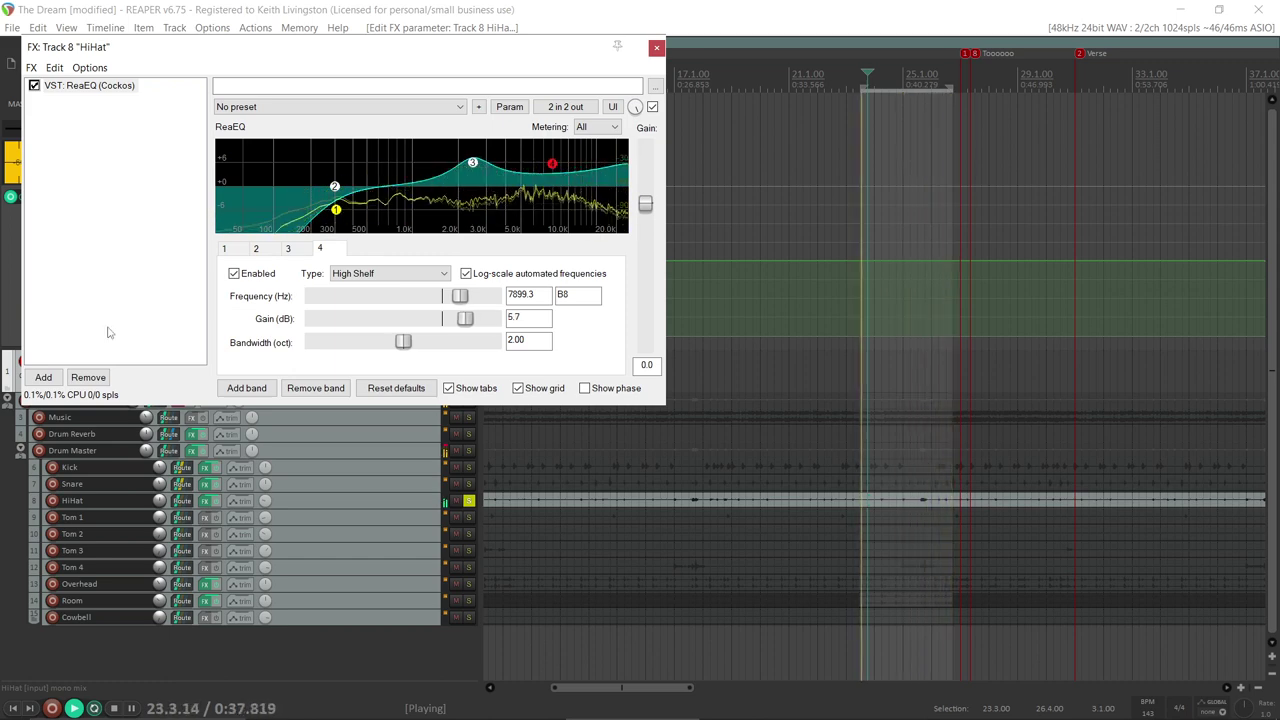
pyautogui.click(469, 501)
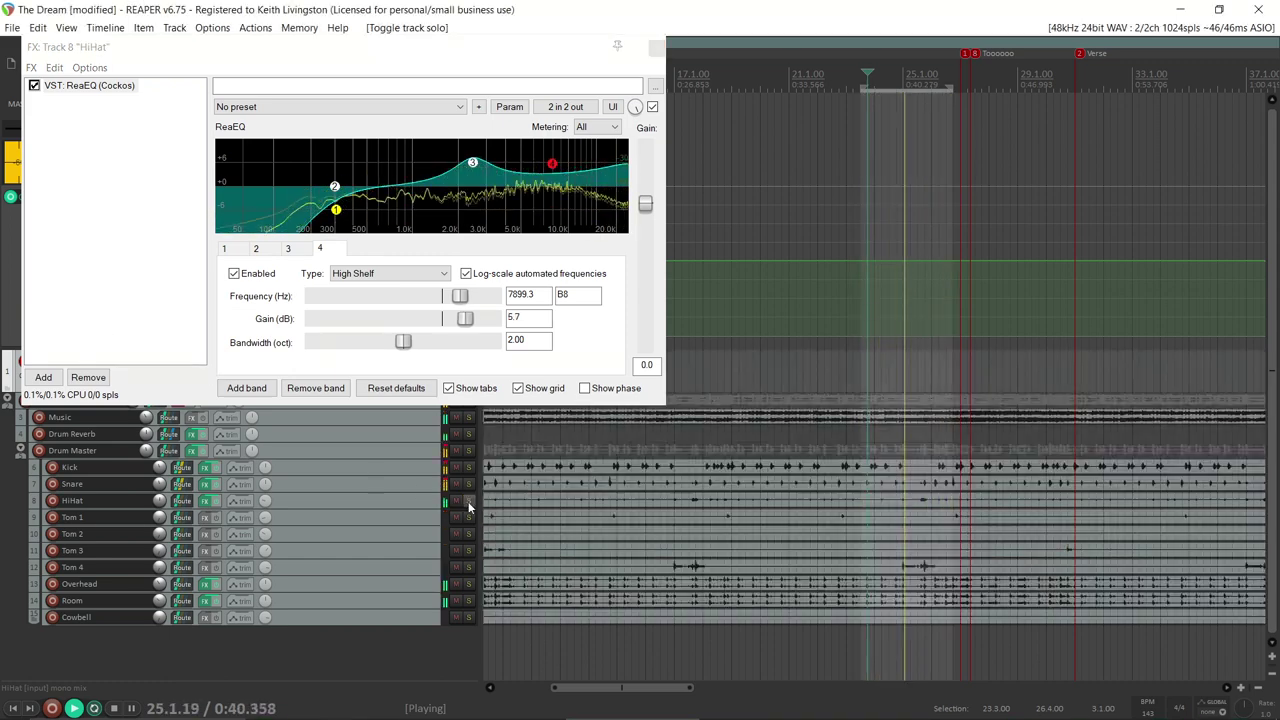
pyautogui.click(737, 371)
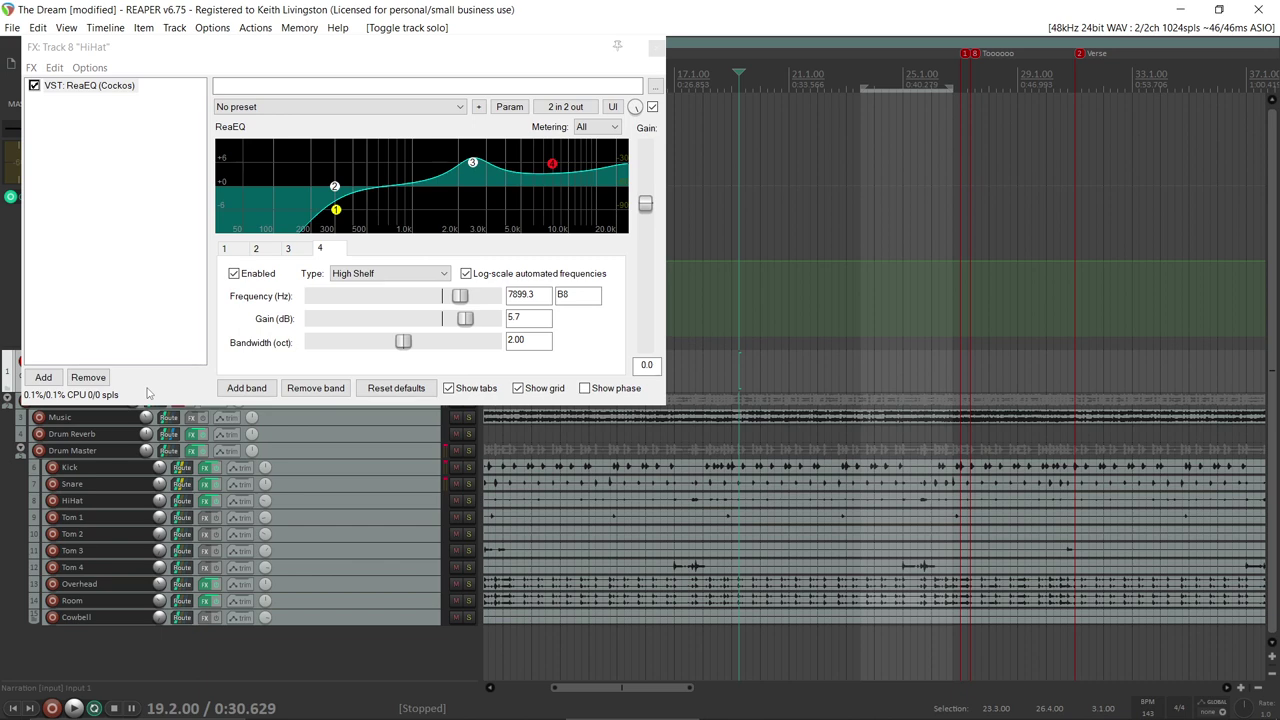
# Step: Add ReaComp after ReaEQ on the HiHat track and load the "stock - Attack Overheads" preset
pyautogui.click(43, 378)
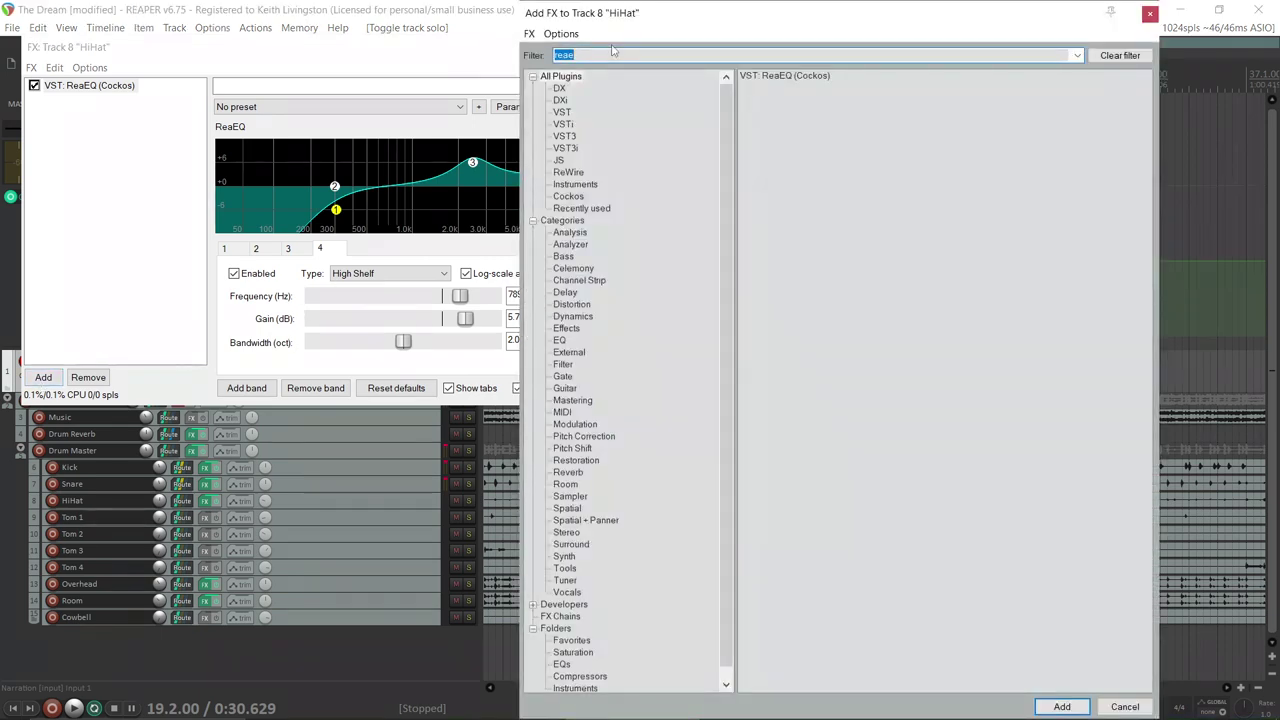
pyautogui.write('reac')
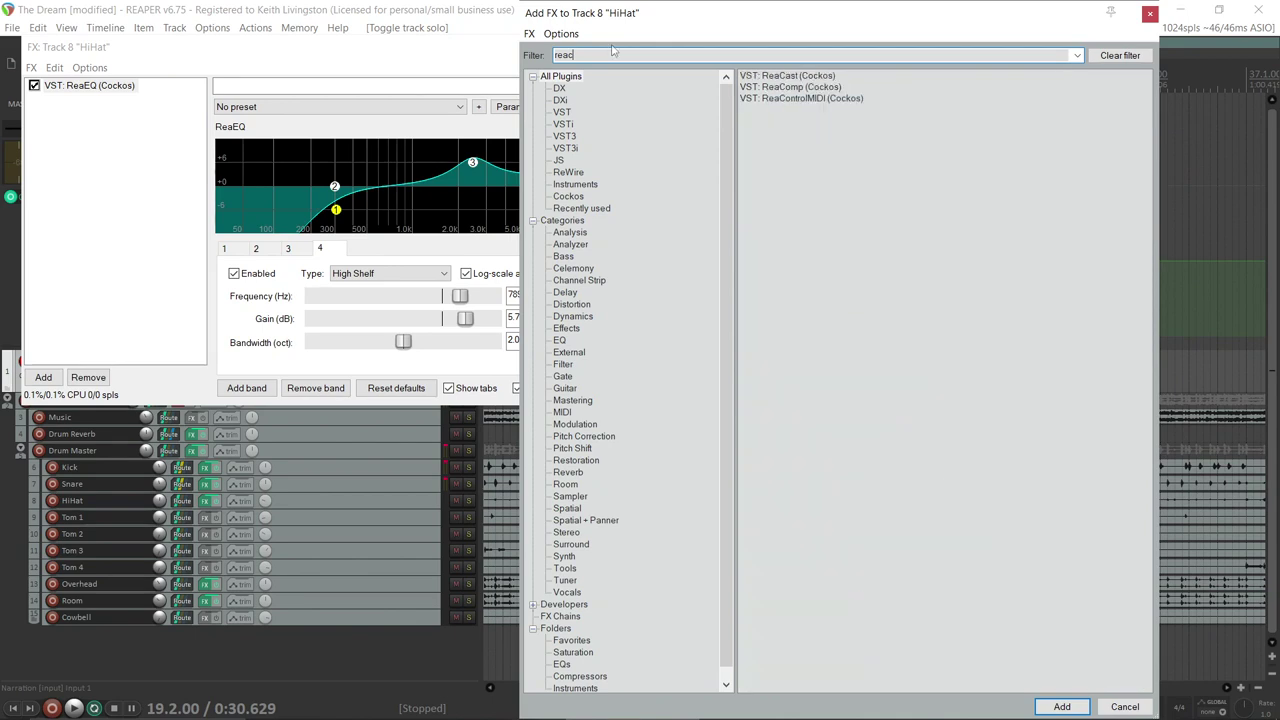
pyautogui.doubleClick(800, 88)
pyautogui.click(403, 106)
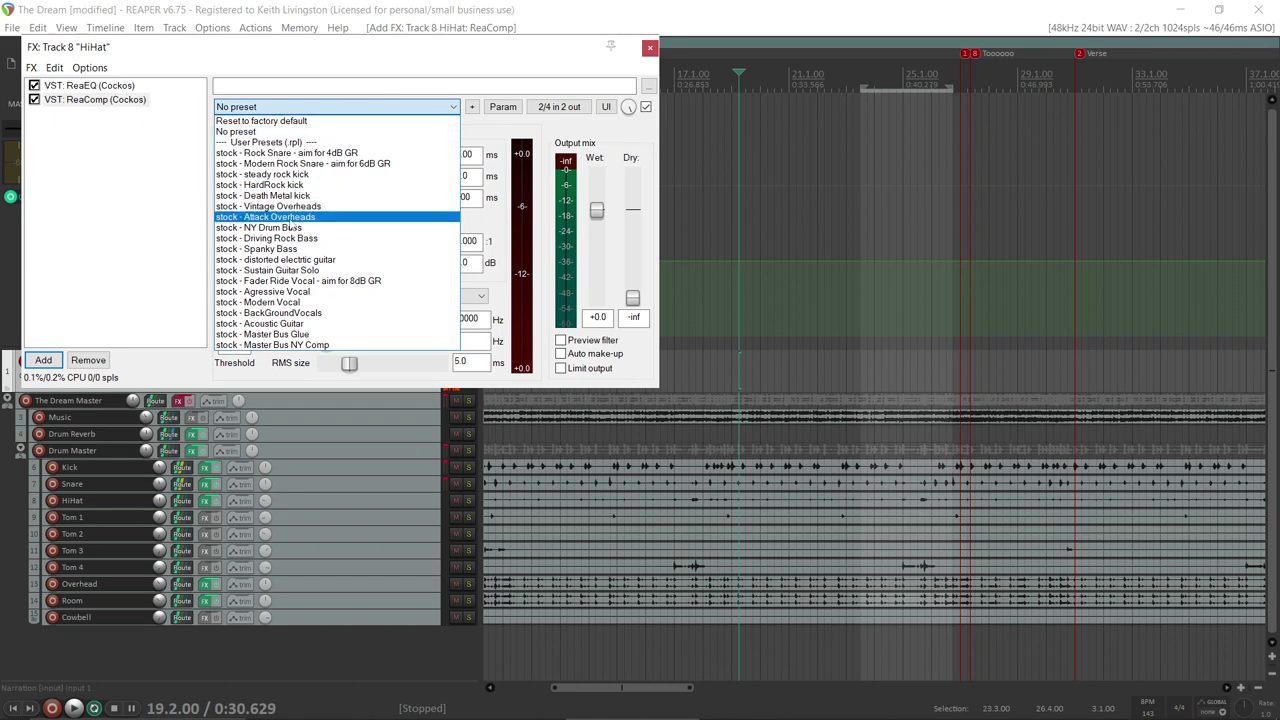
pyautogui.click(291, 219)
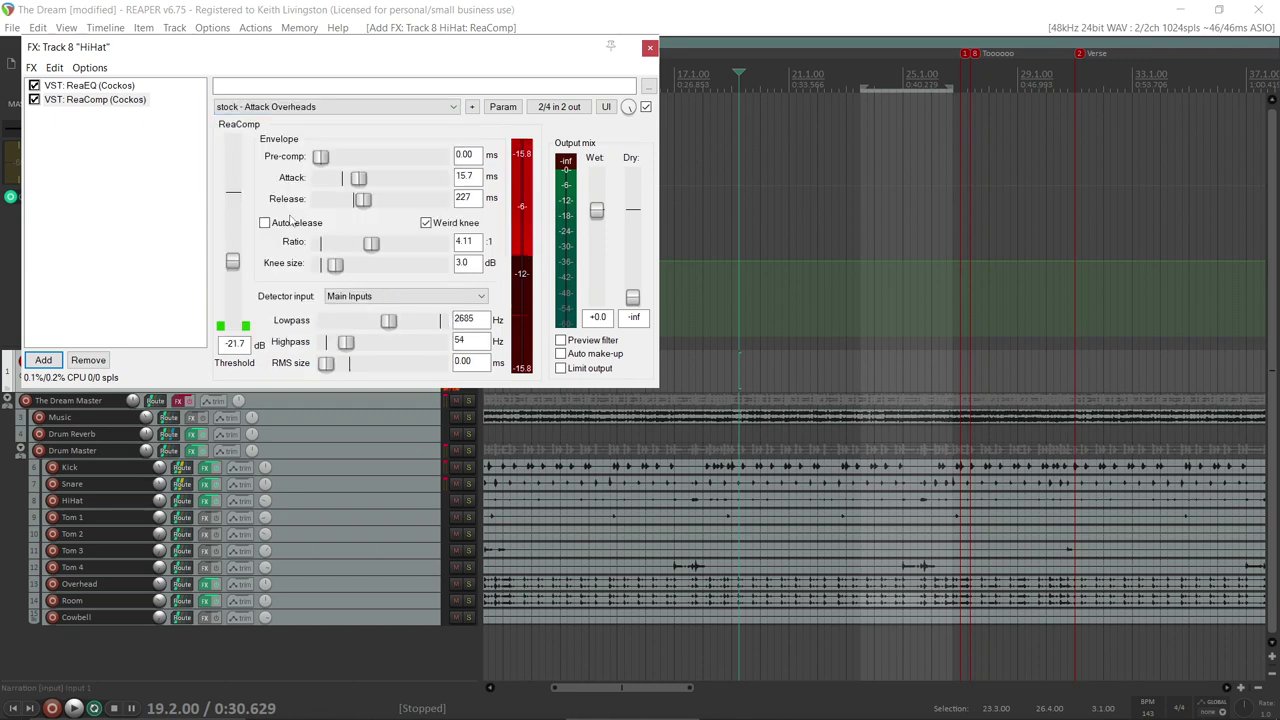
# Step: Lower the HiHat compressor's threshold to about -38.1 dB while the mix plays, close the effects window and stop playback
pyautogui.press('space')
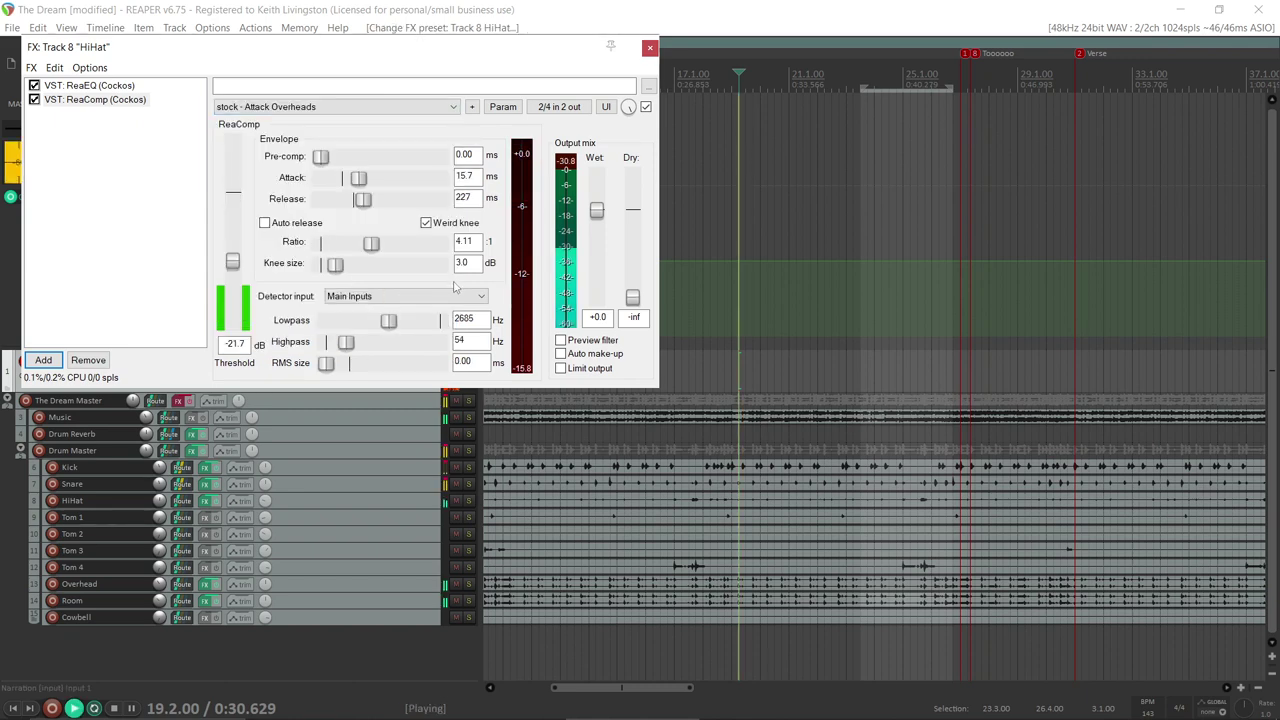
pyautogui.moveTo(232, 261); pyautogui.dragTo(232, 291)
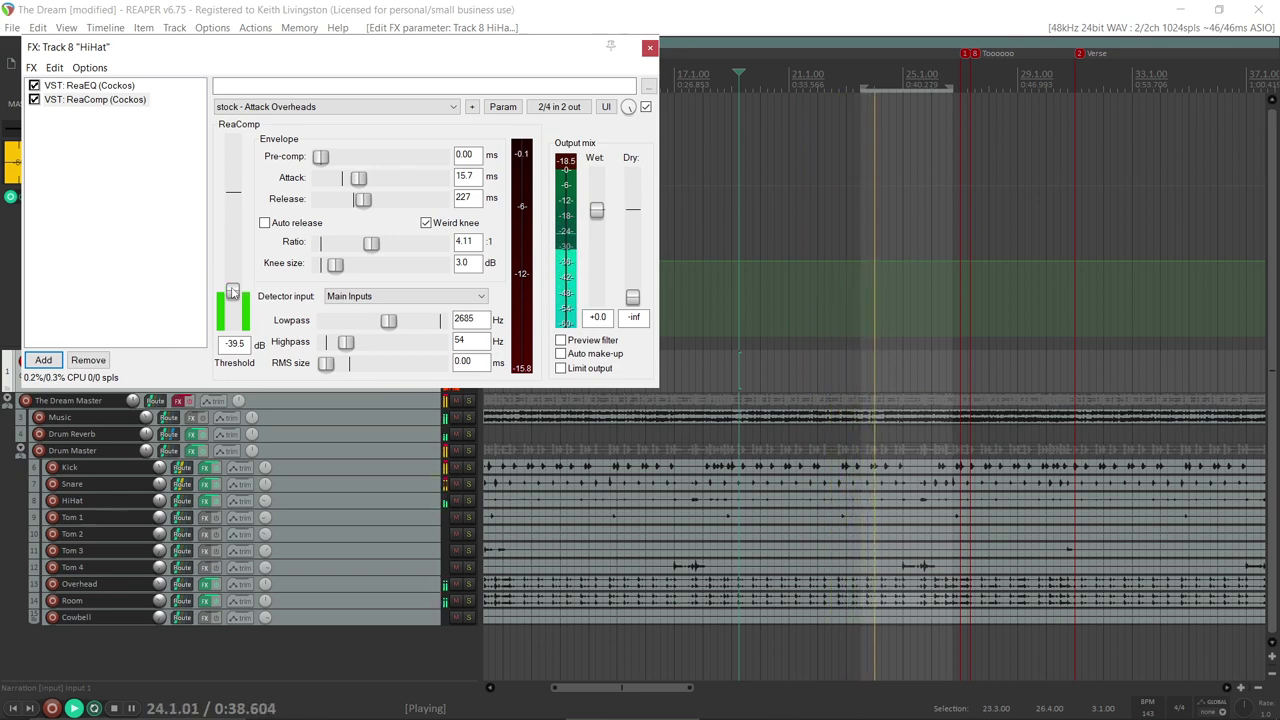
pyautogui.moveTo(232, 291); pyautogui.dragTo(232, 293)
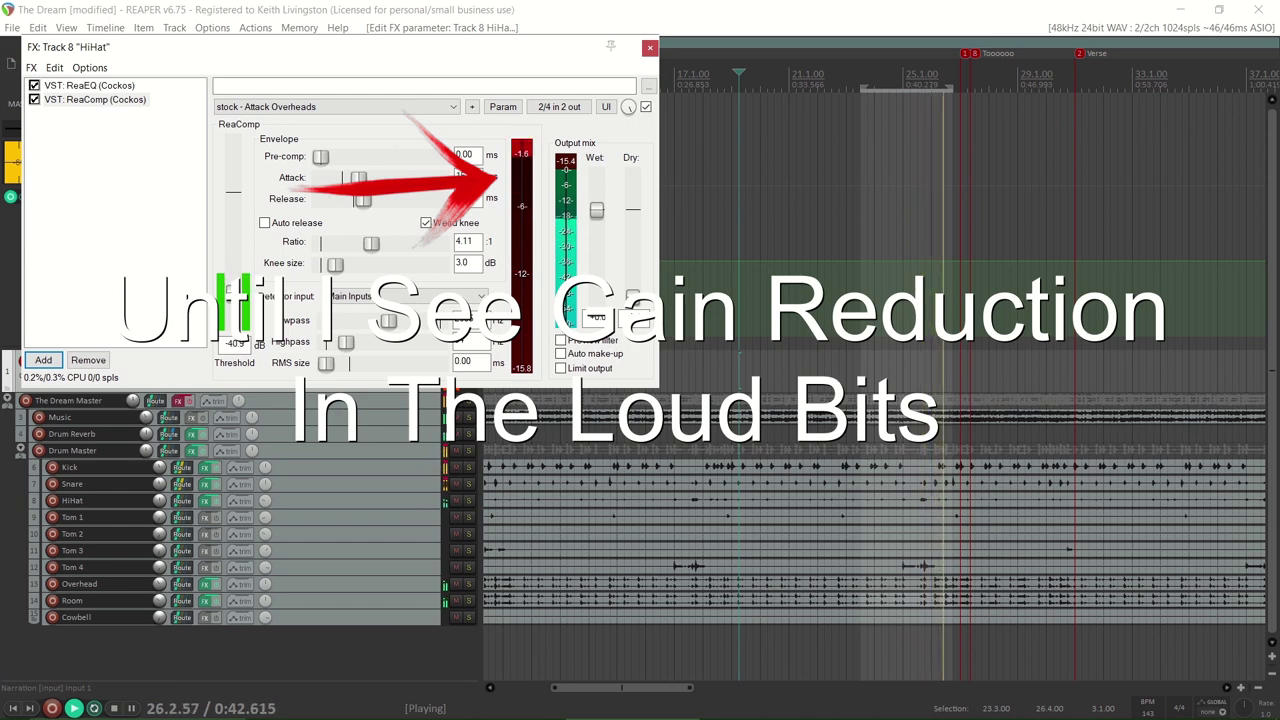
pyautogui.moveTo(232, 293); pyautogui.dragTo(232, 289)
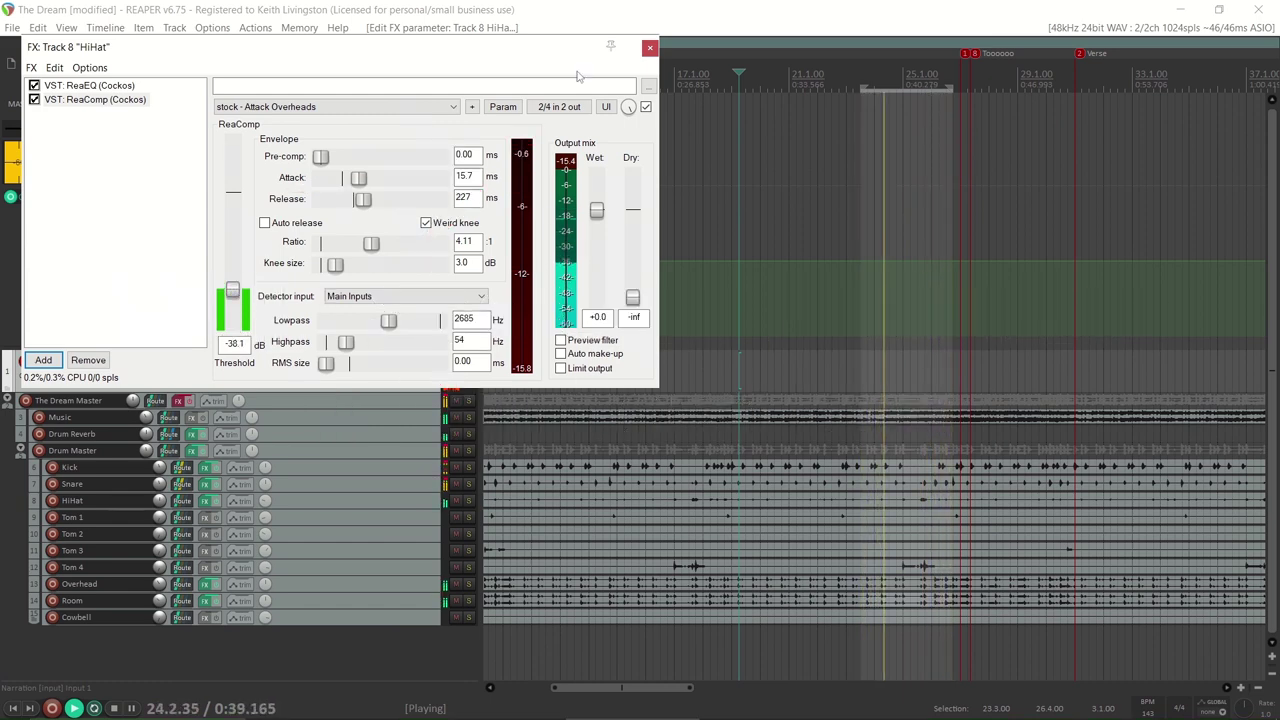
pyautogui.click(650, 48)
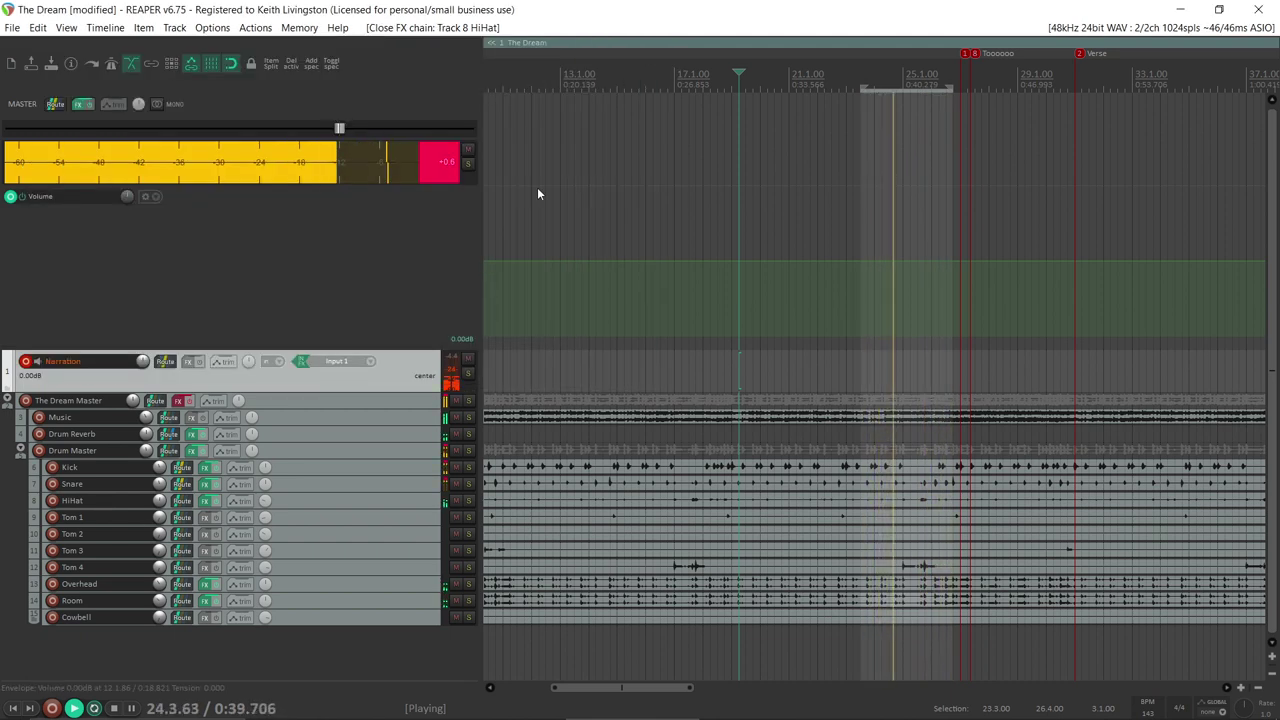
pyautogui.press('space')
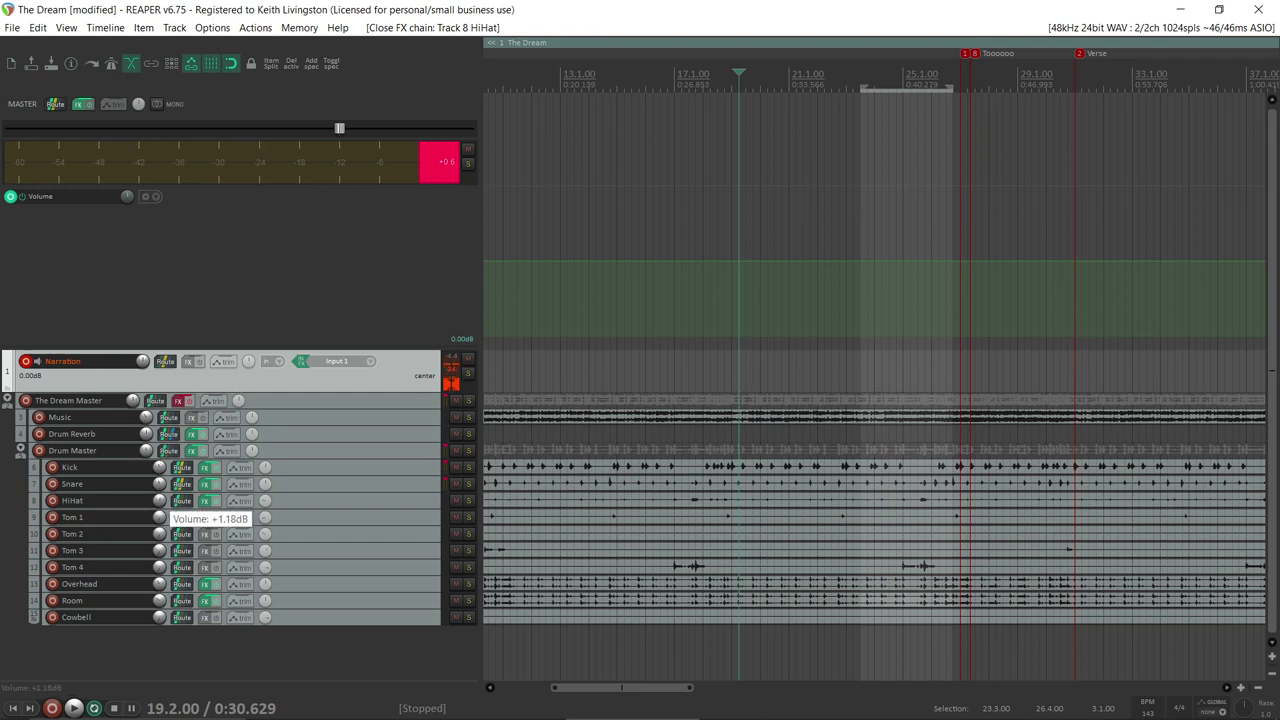
# Step: Raise the HiHat volume to about +1.54 dB, and add sends from HiHat to Snare and from Drum Master to Drum Reverb
pyautogui.moveTo(160, 505); pyautogui.dragTo(160, 505)
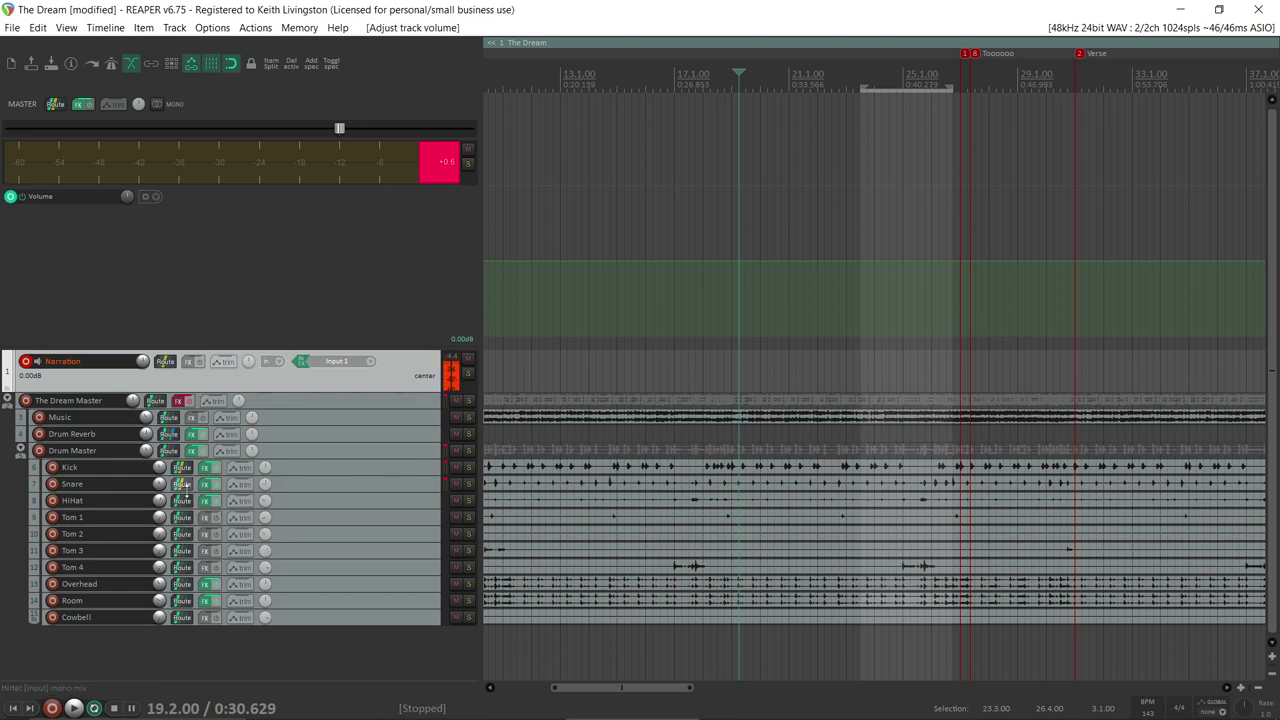
pyautogui.moveTo(181, 505); pyautogui.dragTo(170, 448)
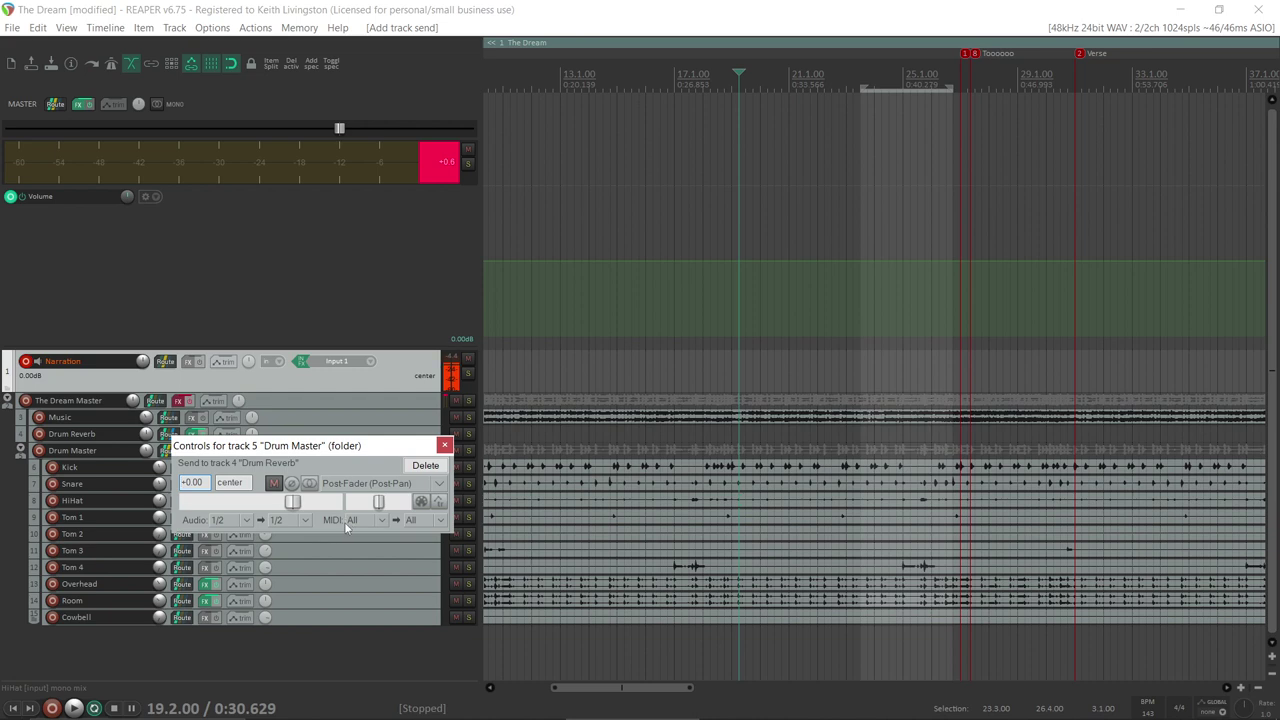
# Step: Lower the HiHat's send to Snare to about -14.13 dB while listening to HiHat soloed, unsolo it and stop after hearing the full mix
pyautogui.press('space')
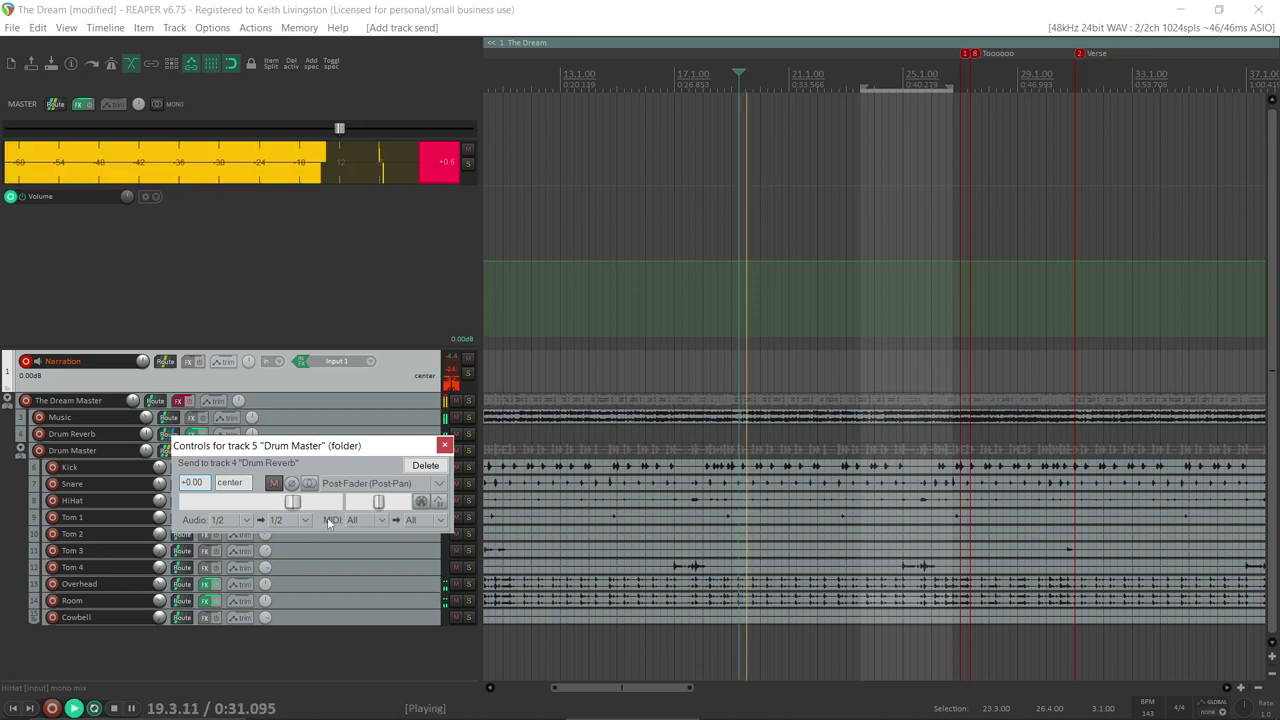
pyautogui.click(468, 501)
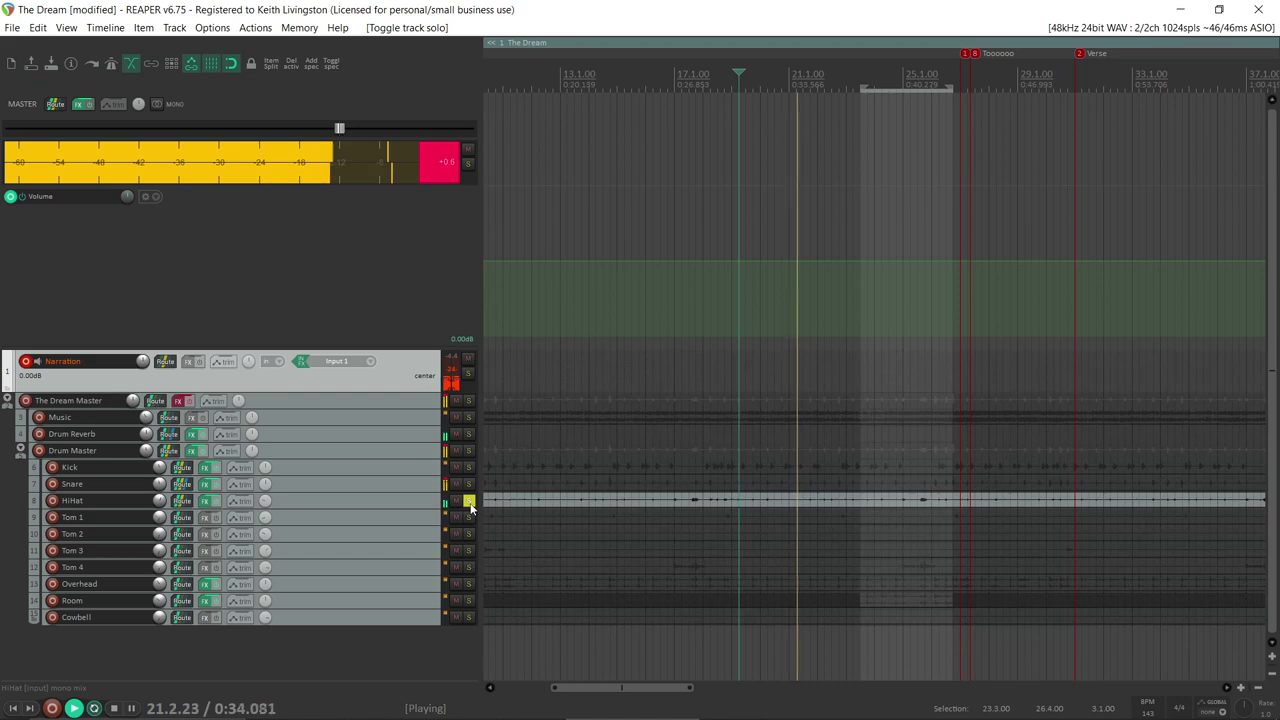
pyautogui.click(183, 503)
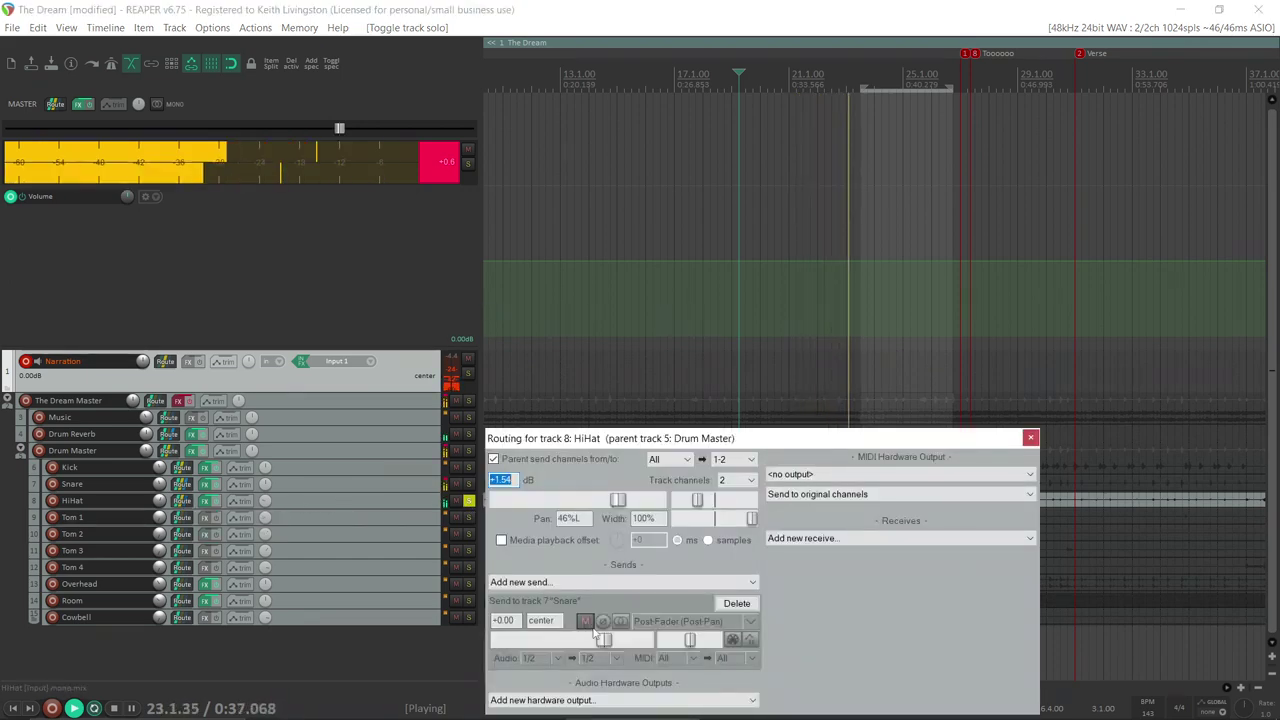
pyautogui.moveTo(603, 640); pyautogui.dragTo(565, 641)
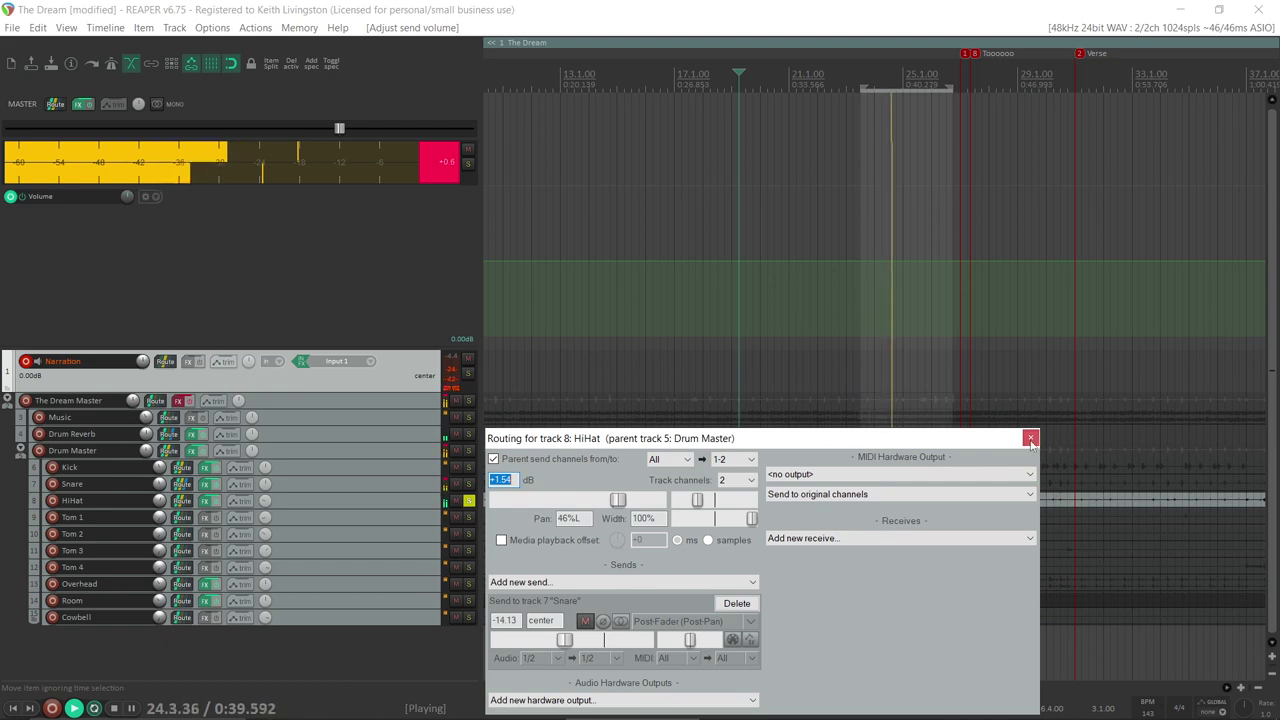
pyautogui.click(468, 500)
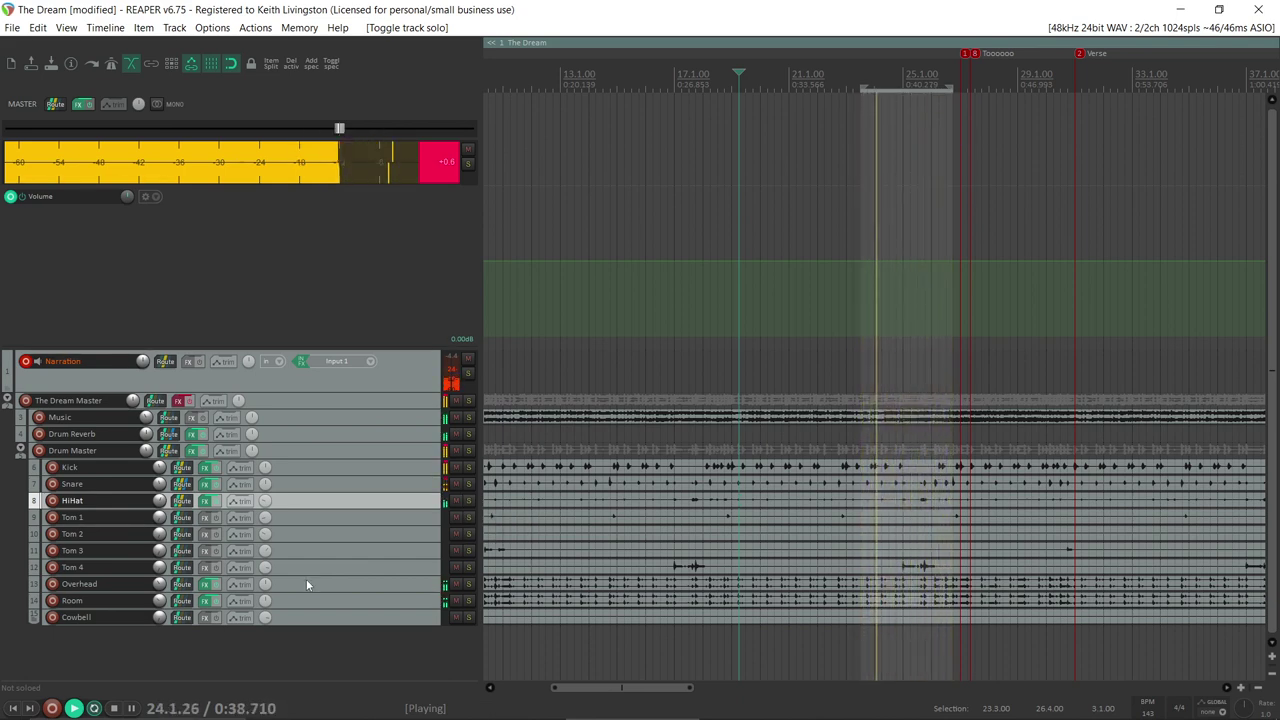
pyautogui.moveTo(141, 716)
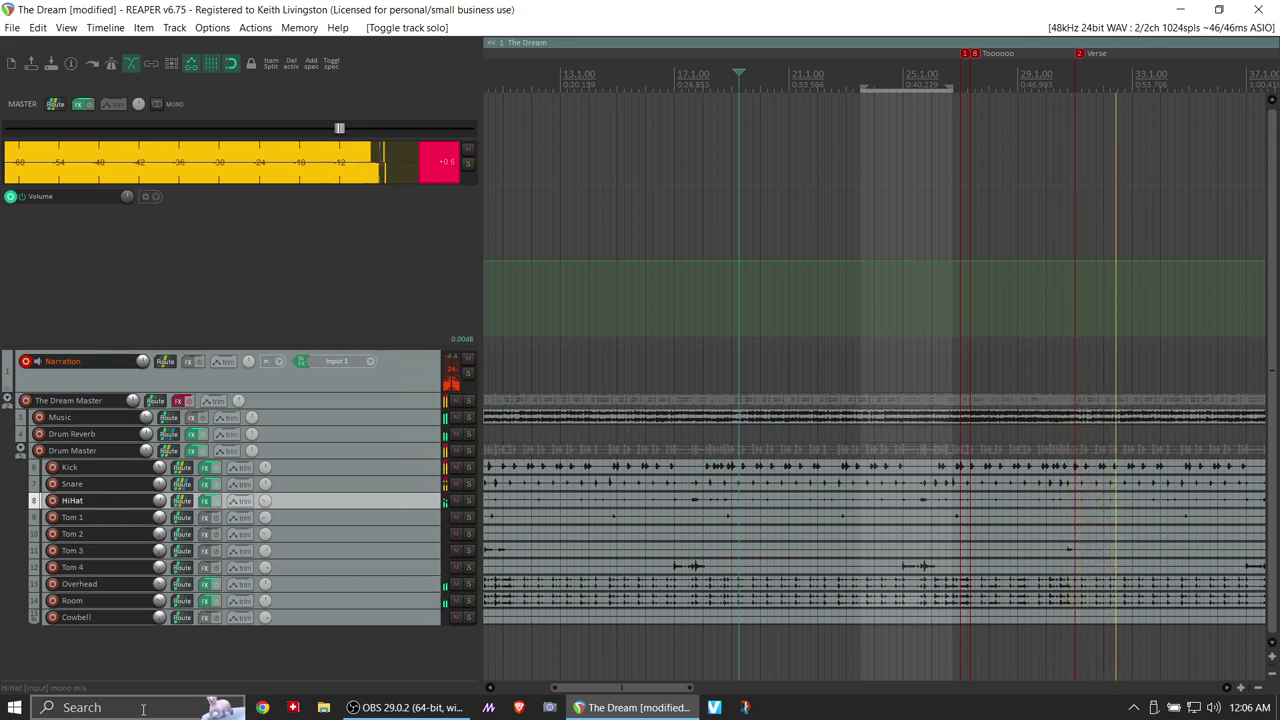
pyautogui.press('space')
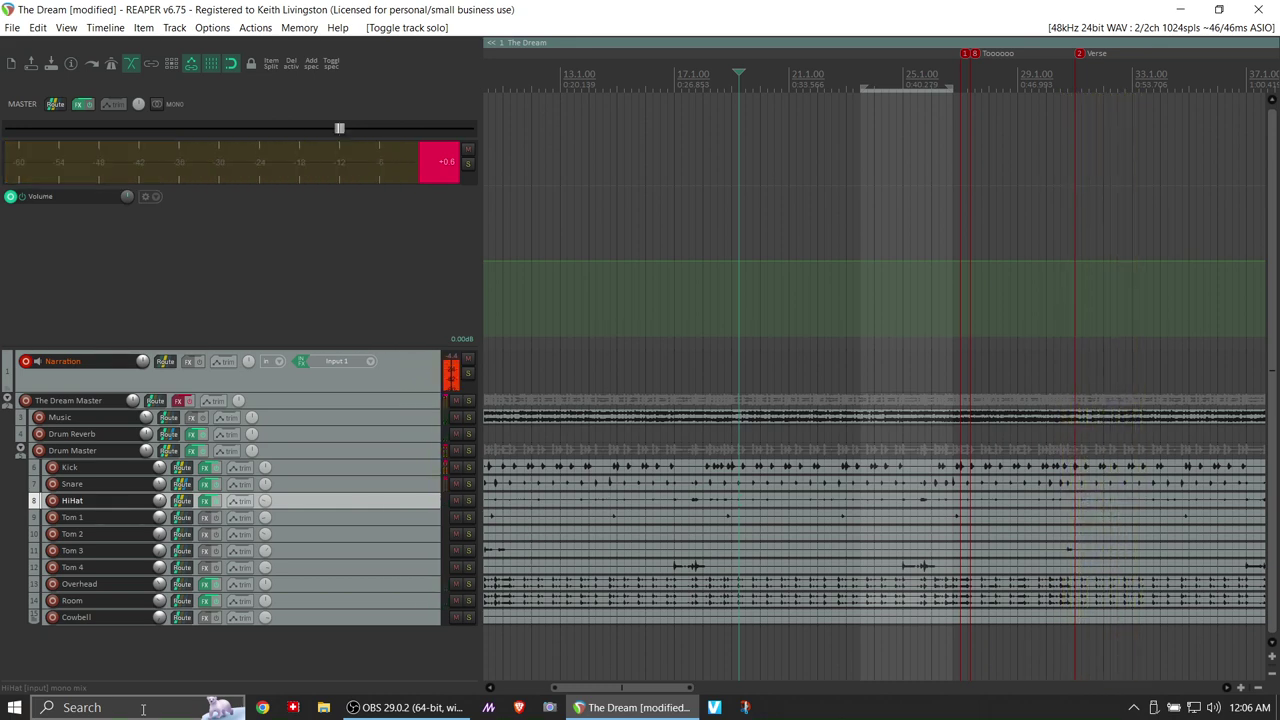
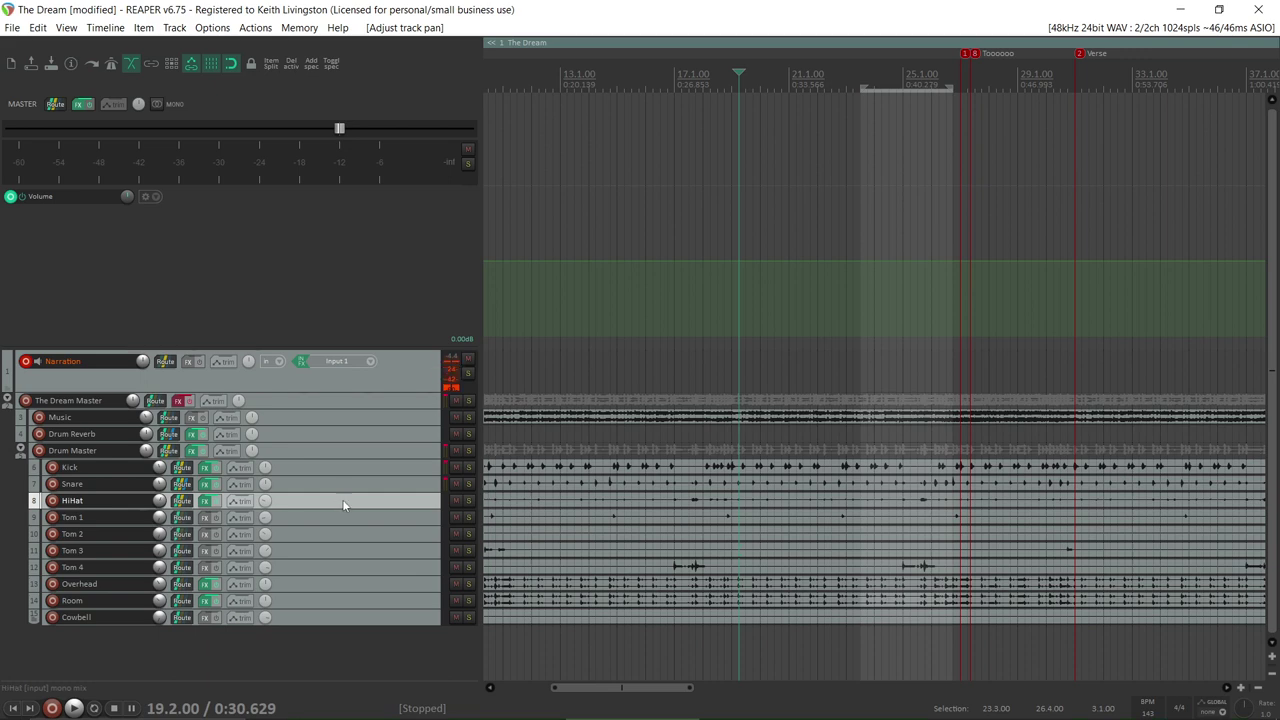
# Step: Insert a new track between HiHat and Tom 1
pyautogui.hotkey('ctrl', 't')
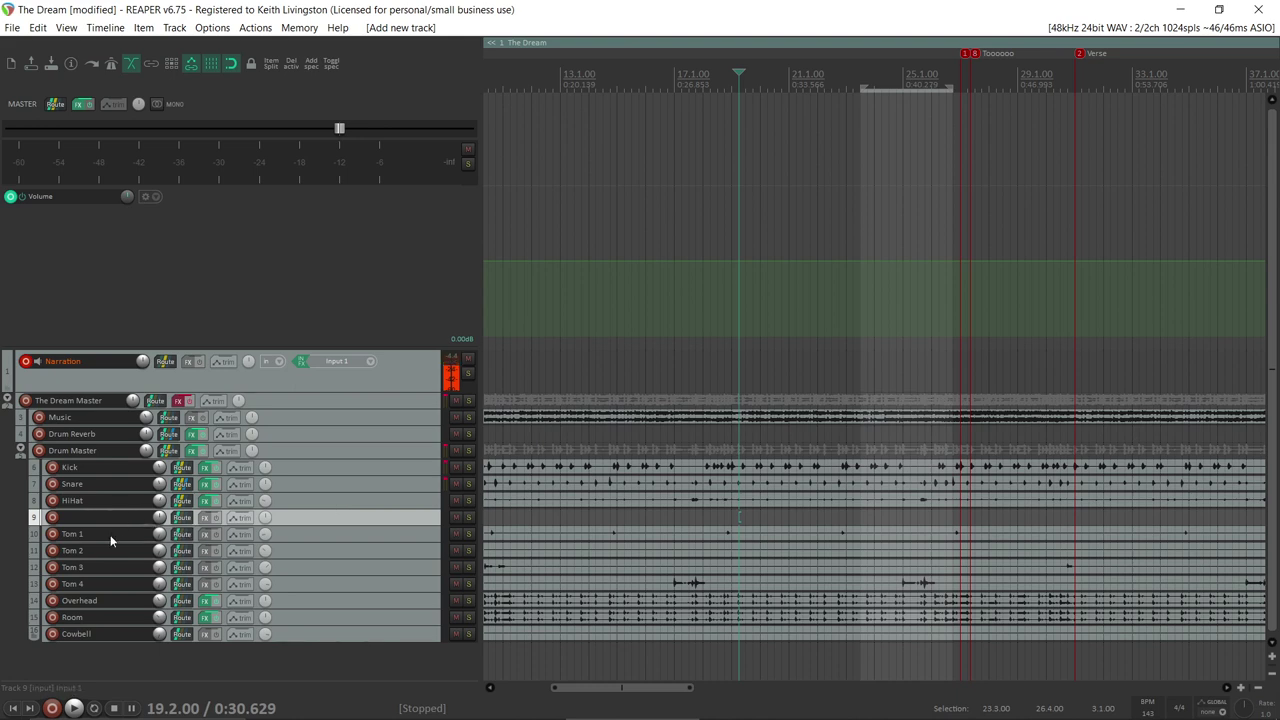
# Step: Nest the Tom 1 to Tom 4 tracks under the unnamed track above them and name that folder track Tom Master
pyautogui.moveTo(180, 583); pyautogui.dragTo(364, 516)
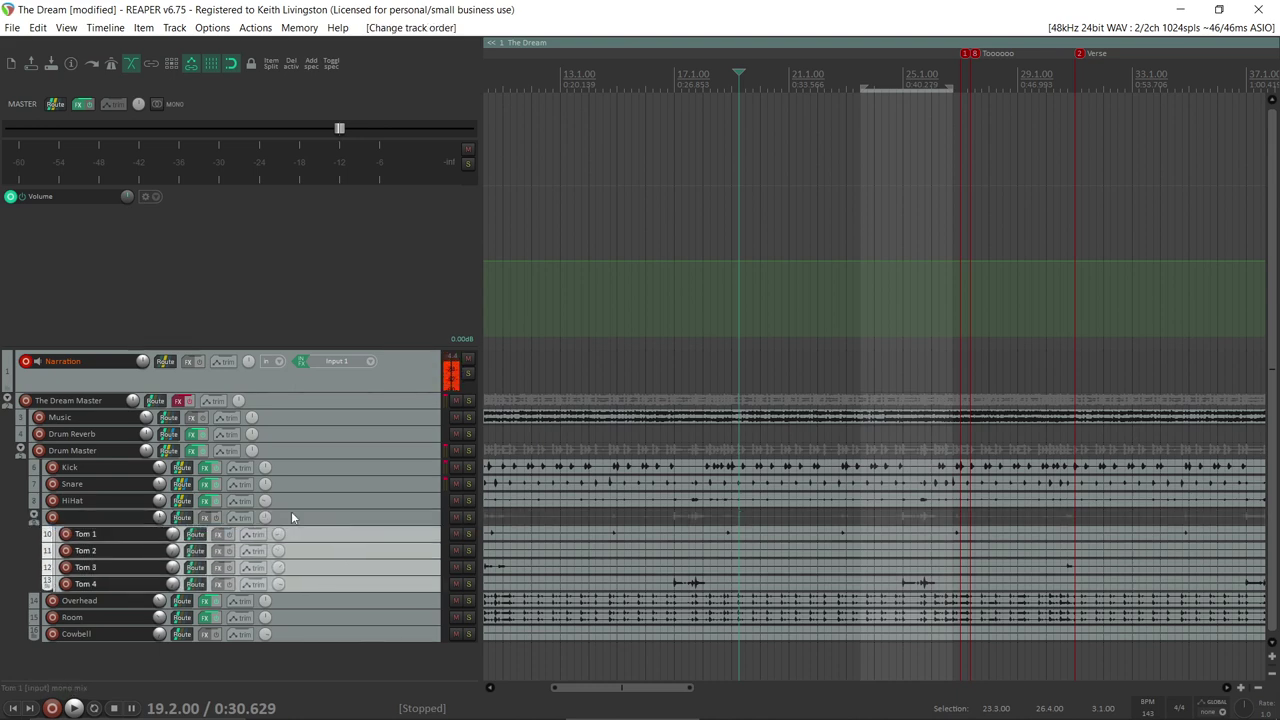
pyautogui.doubleClick(122, 517)
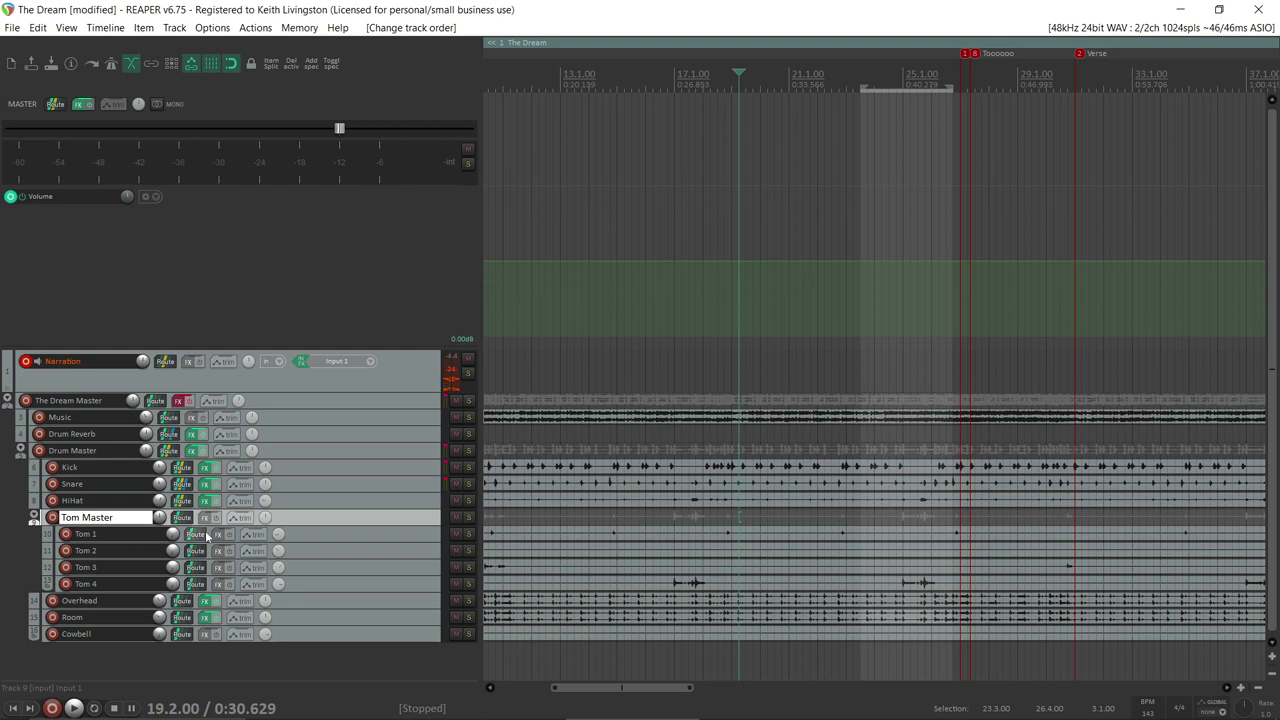
pyautogui.write('Tom Master')
pyautogui.press('Return')
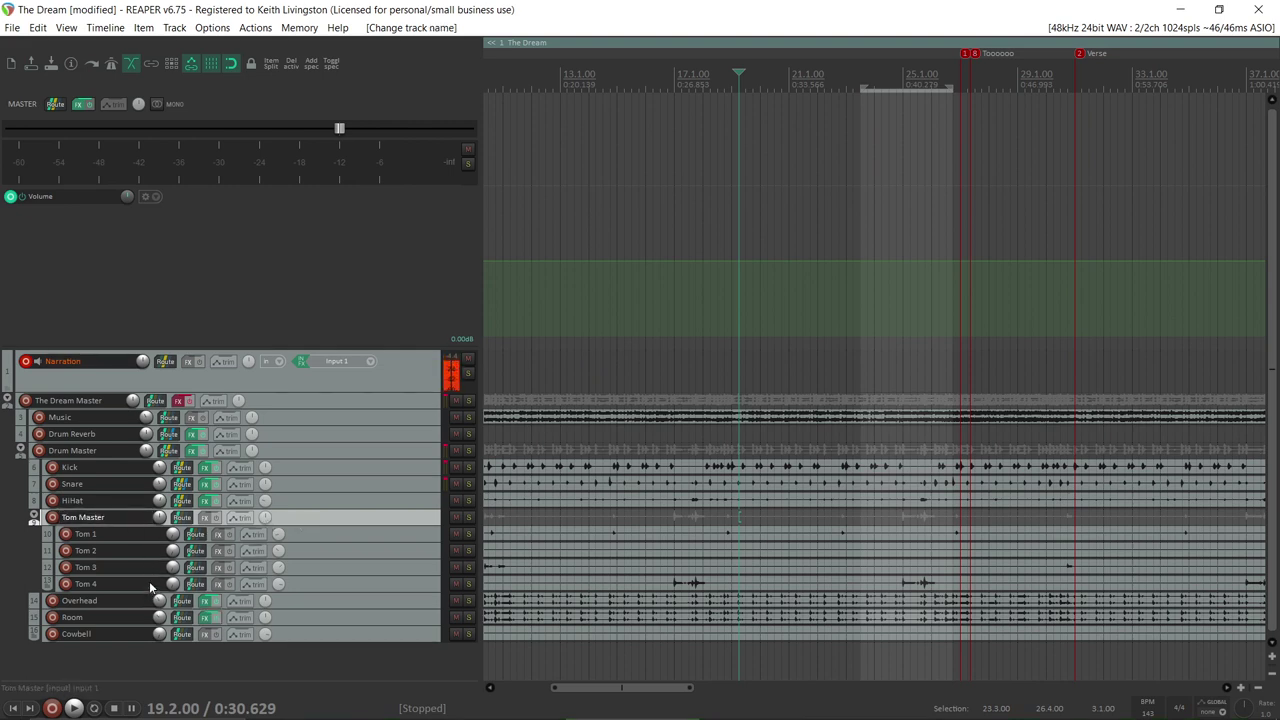
# Step: Select the Tom 1 to Tom 4 tracks, solo them together and start playback from 6.1.00
pyautogui.click(150, 540)
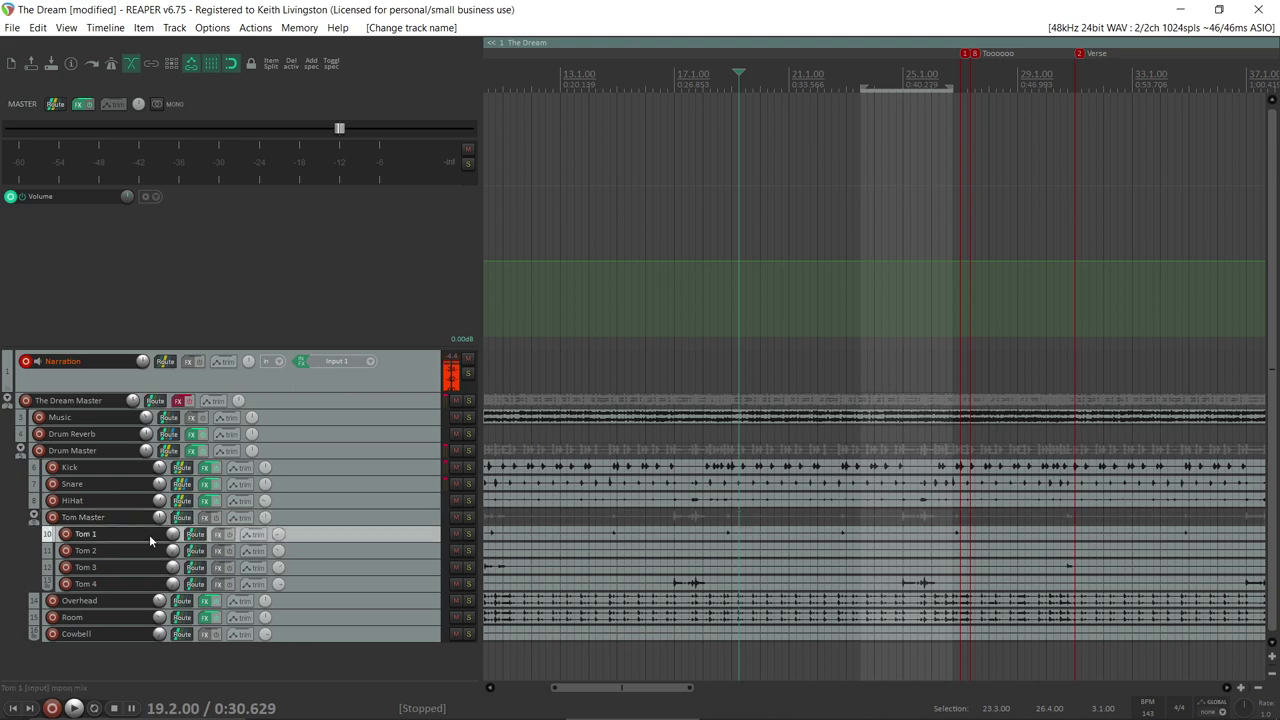
pyautogui.keyDown('shift'); pyautogui.click(140, 588); pyautogui.keyUp('shift')
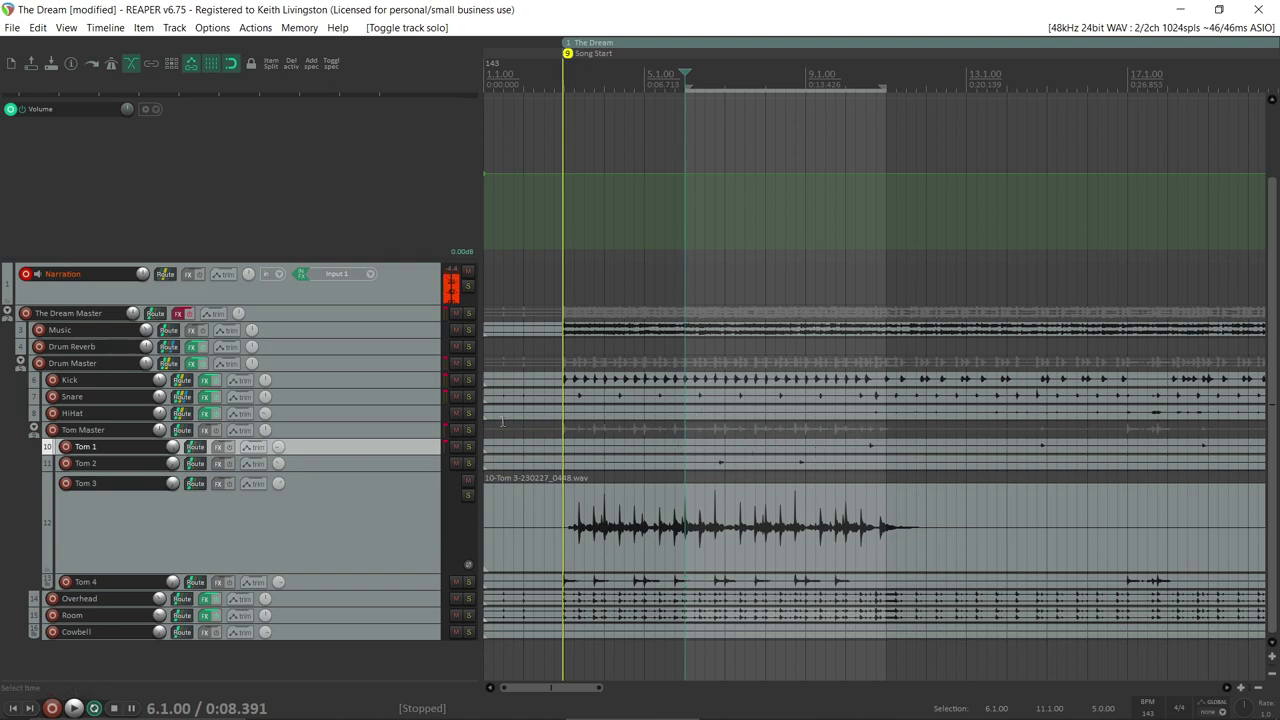
pyautogui.click(116, 578)
pyautogui.keyDown('shift'); pyautogui.click(118, 448); pyautogui.keyUp('shift')
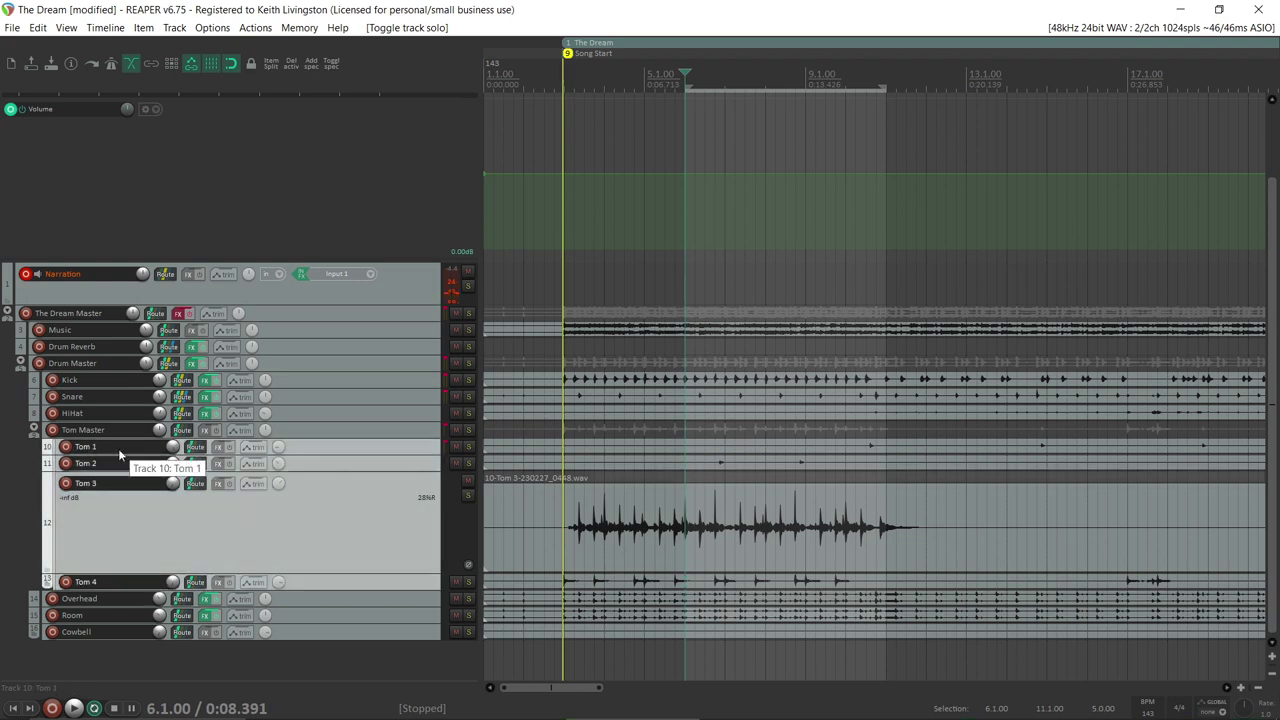
pyautogui.click(468, 446)
pyautogui.press('space')
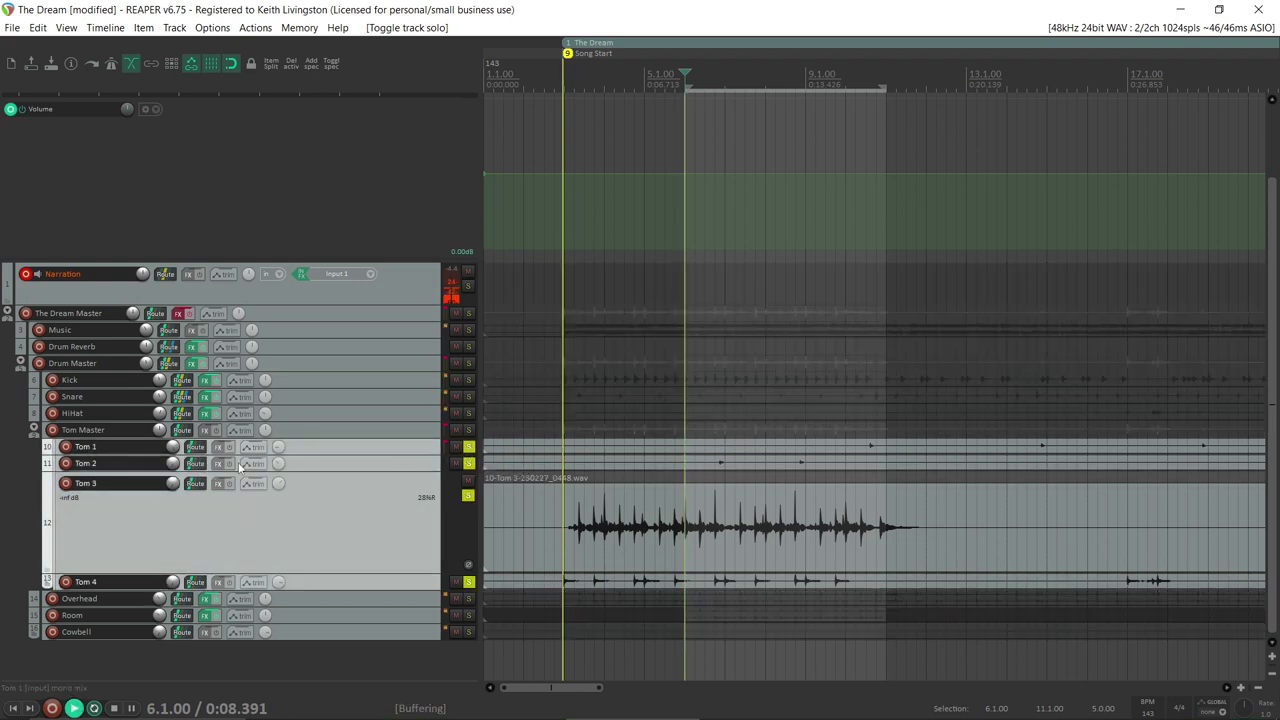
# Step: Raise the selected tom tracks' volume to -4.22 dB, stop playback and unsolo them
pyautogui.moveTo(172, 483)
pyautogui.mouseDown()
pyautogui.moveTo(172, 500)
pyautogui.moveTo(172, 487)
pyautogui.mouseUp()
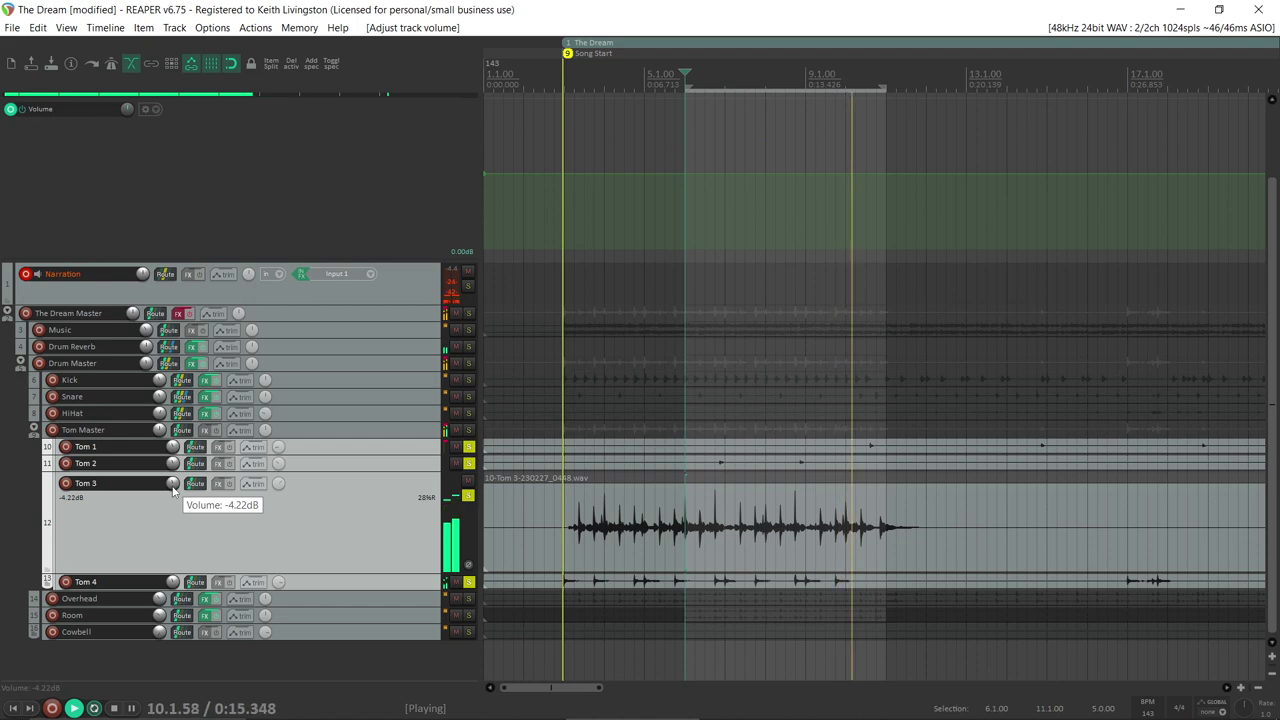
pyautogui.press('space')
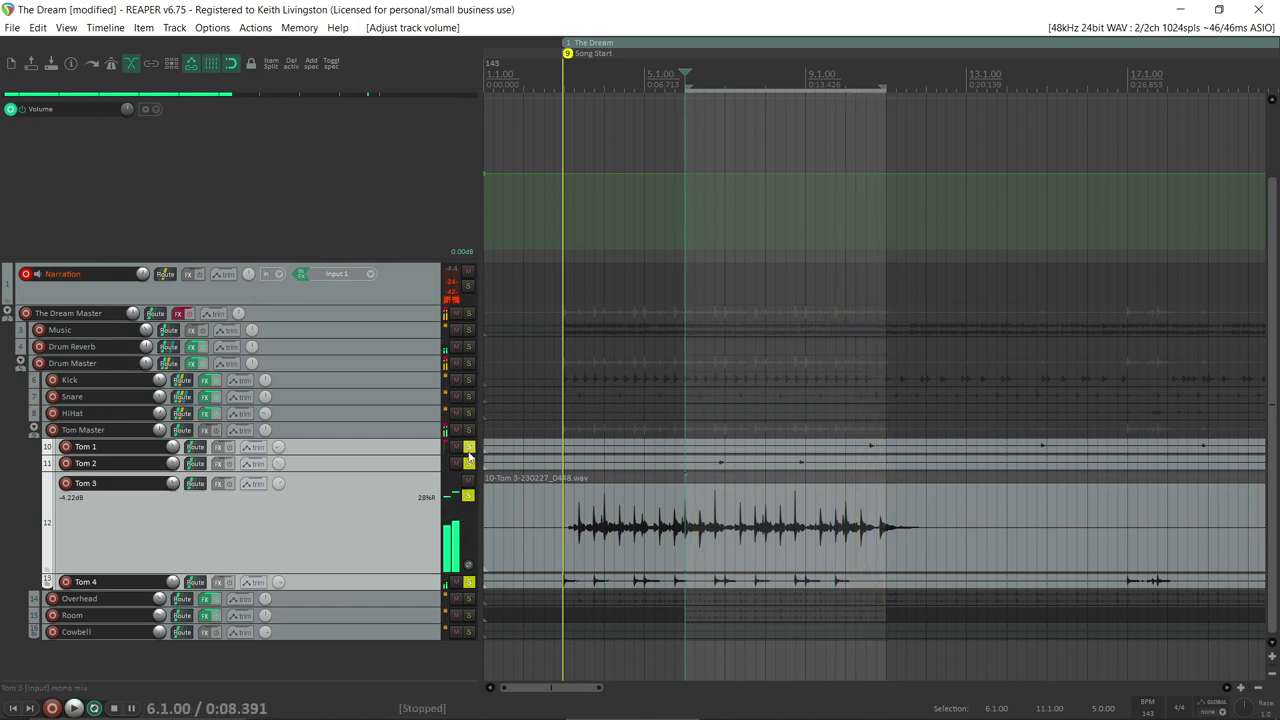
pyautogui.click(468, 494)
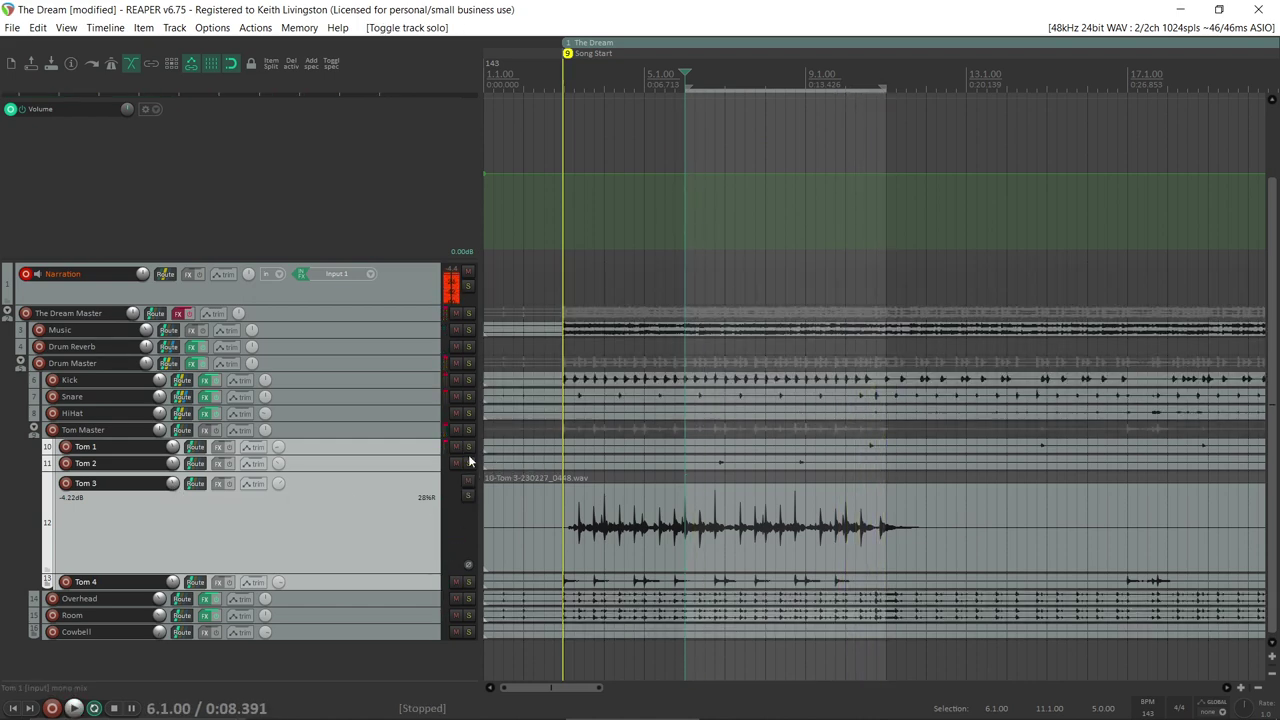
# Step: Listen to the full mix from 2.4.00, just before the Song Start marker
pyautogui.click(553, 297)
pyautogui.press('space')
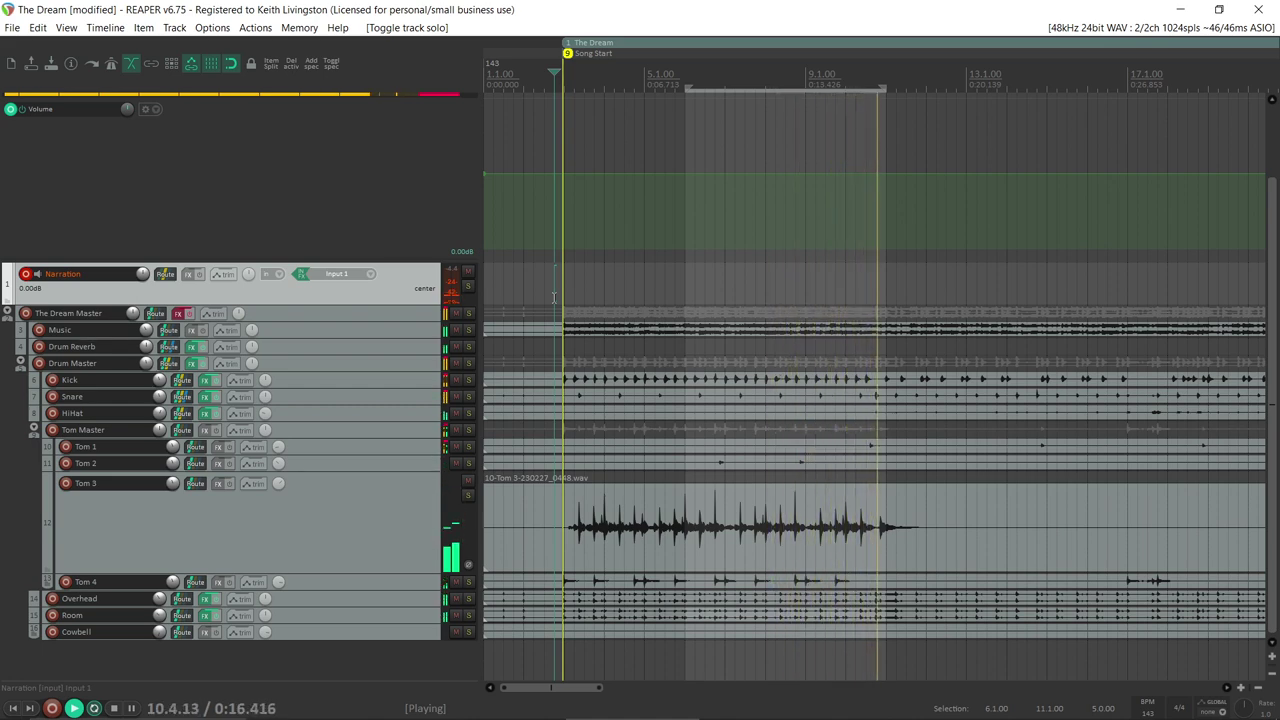
pyautogui.press('space')
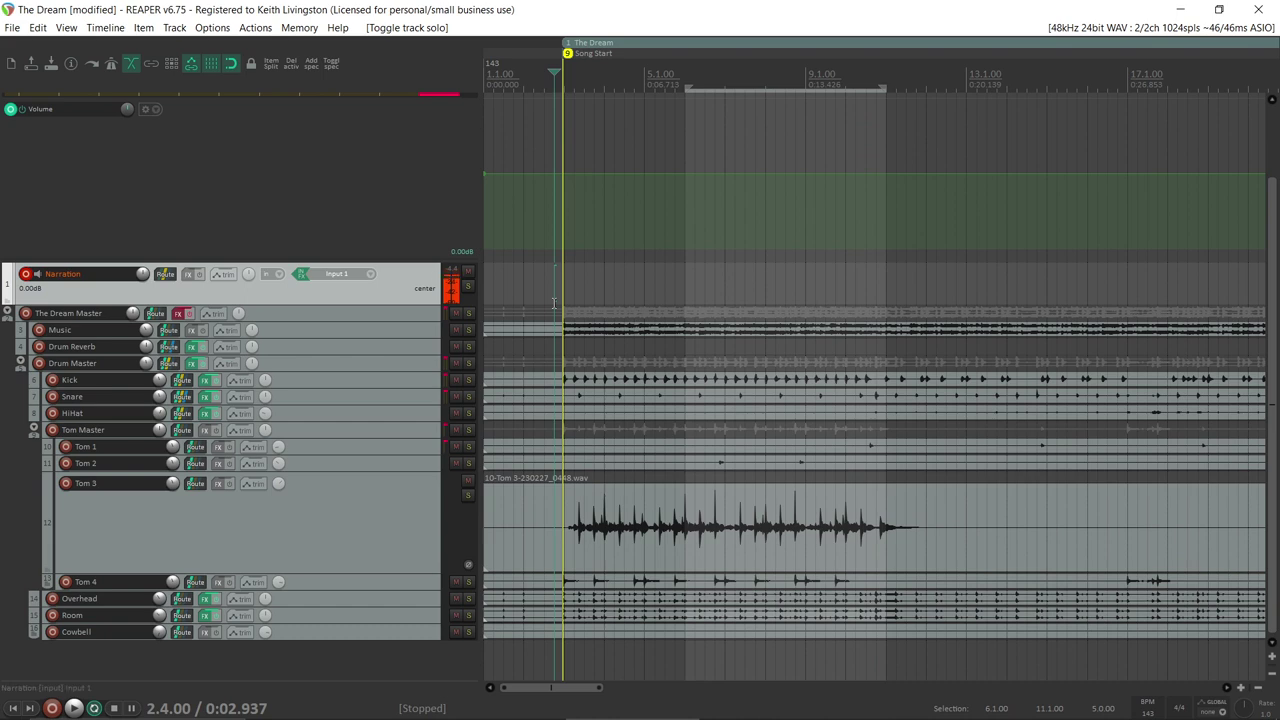
# Step: Add ReaEQ to the soloed Tom 4 track and play the track to view its frequency spectrum
pyautogui.hotkey('ctrl', 'e')
pyautogui.moveTo(464, 43); pyautogui.dragTo(816, 83)
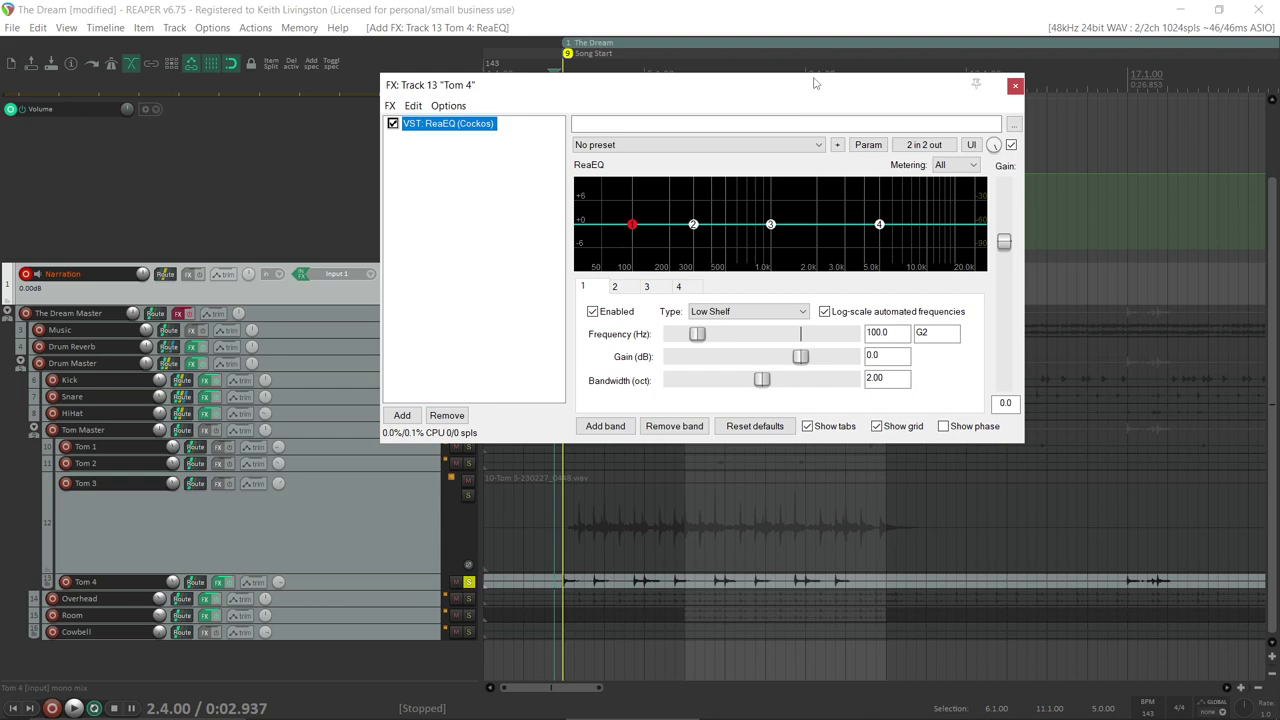
pyautogui.press('space')
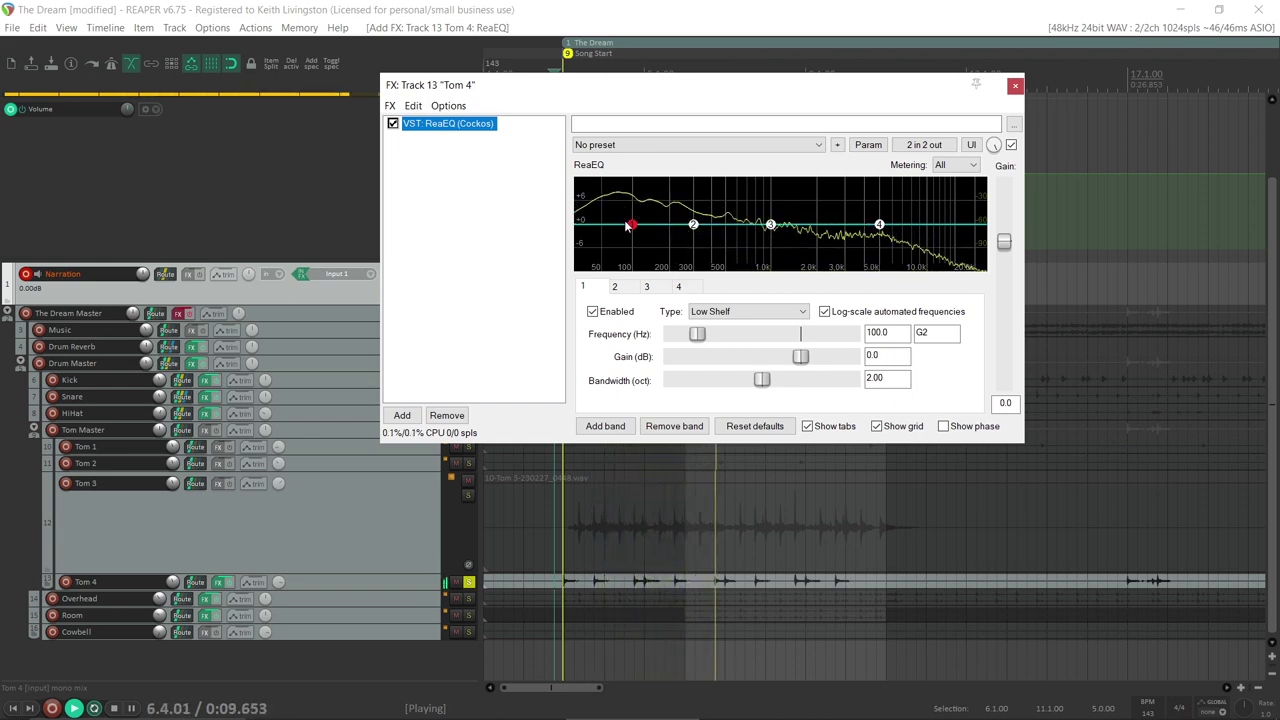
pyautogui.press('space')
# Step: Set band 1 of Tom 4's ReaEQ to a High Pass at 65.6 Hz with a bandwidth of 0.86 octaves
pyautogui.moveTo(632, 227); pyautogui.dragTo(622, 229)
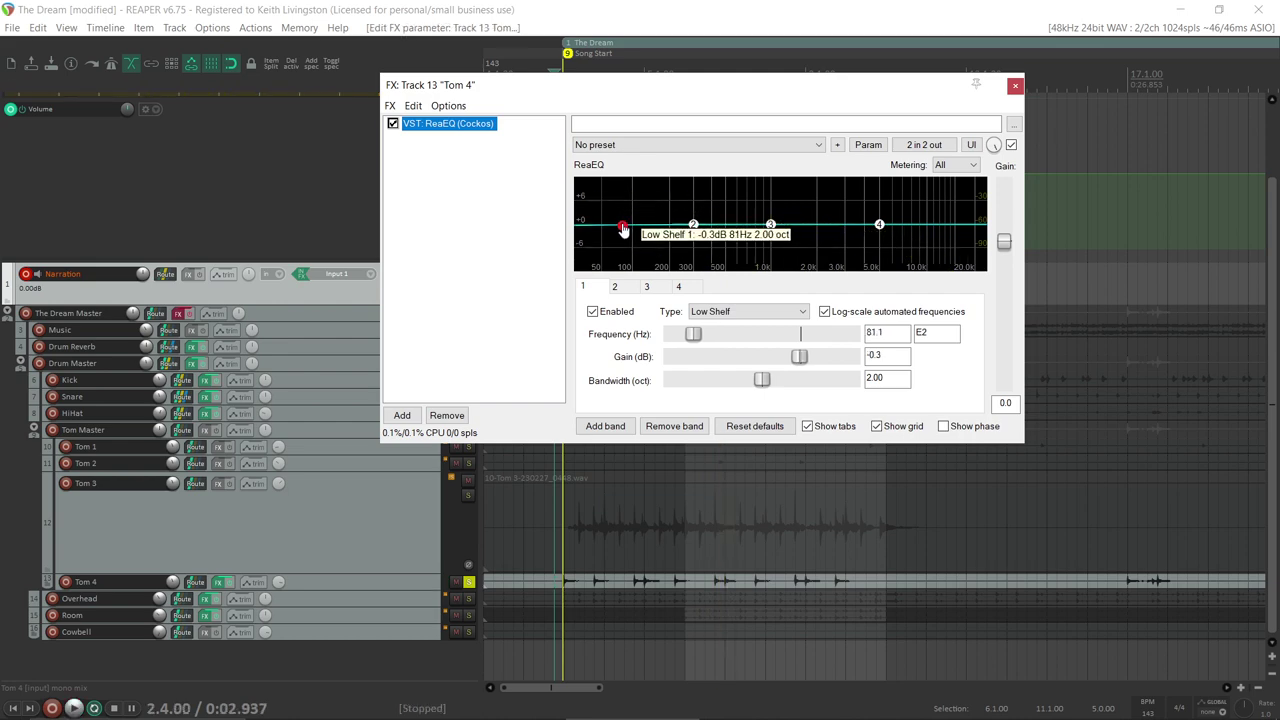
pyautogui.click(722, 316)
pyautogui.click(720, 377)
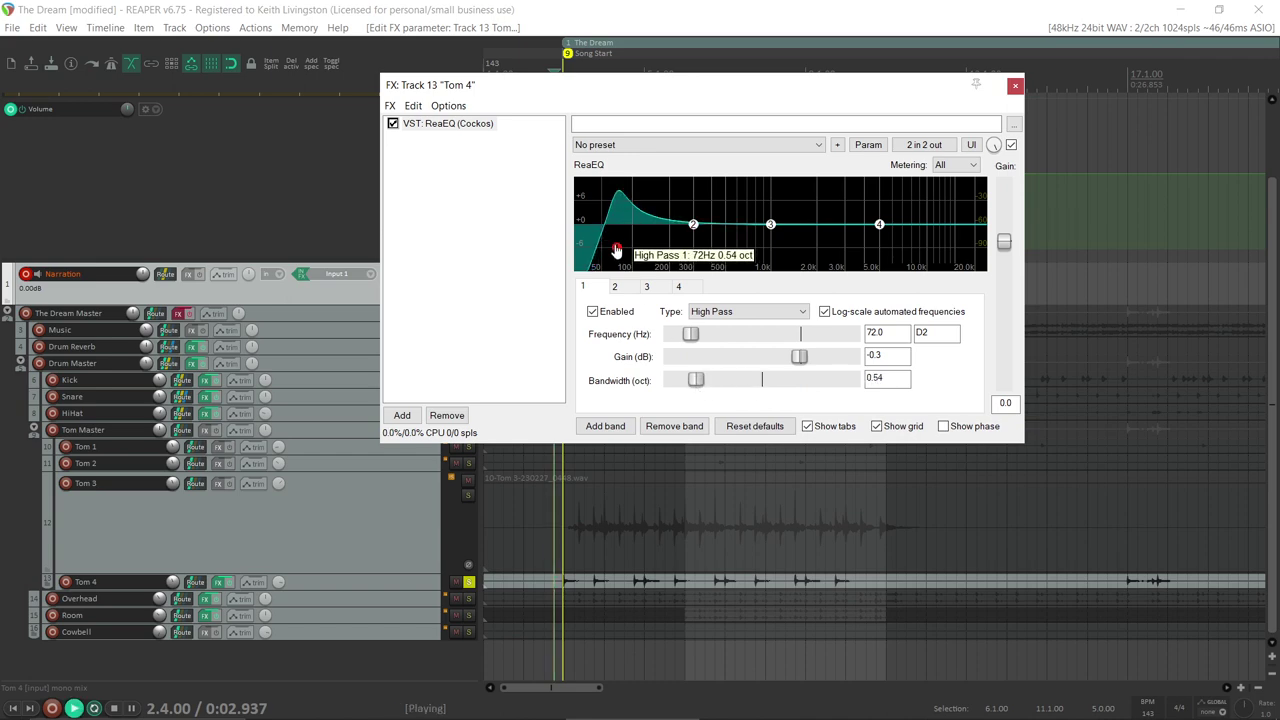
pyautogui.moveTo(616, 248); pyautogui.dragTo(613, 249)
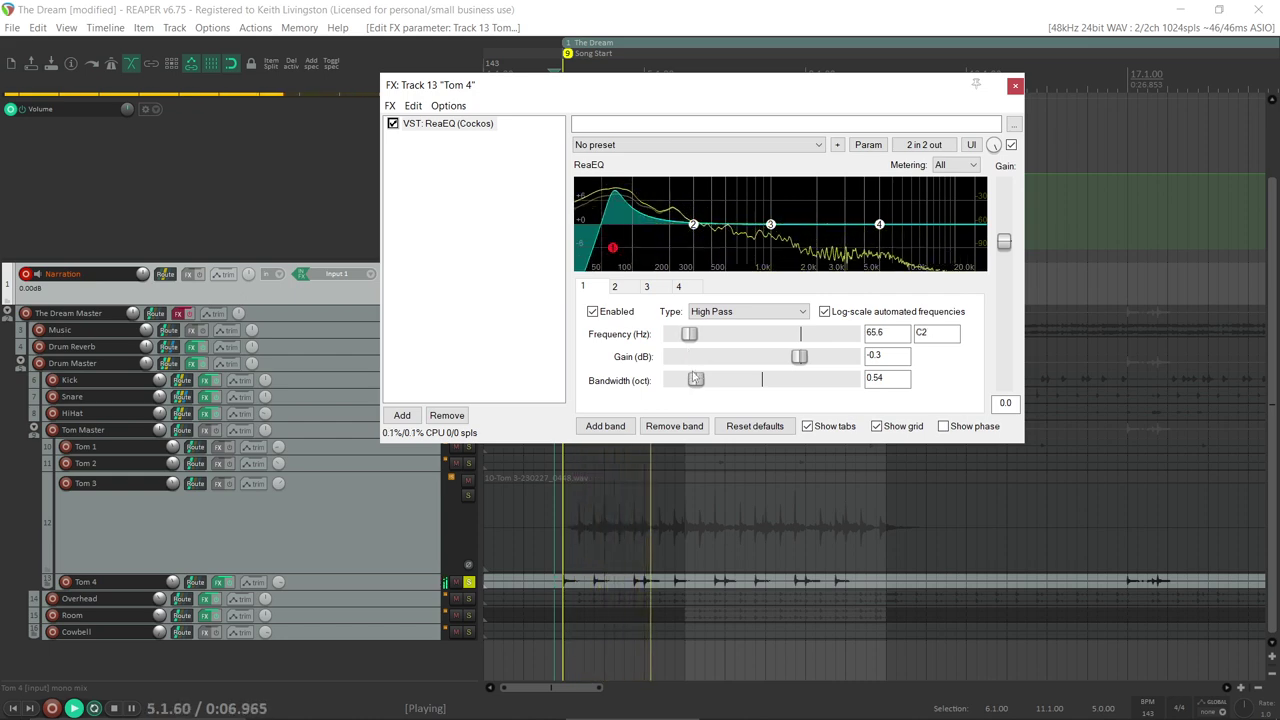
pyautogui.doubleClick(697, 380)
pyautogui.press('space')
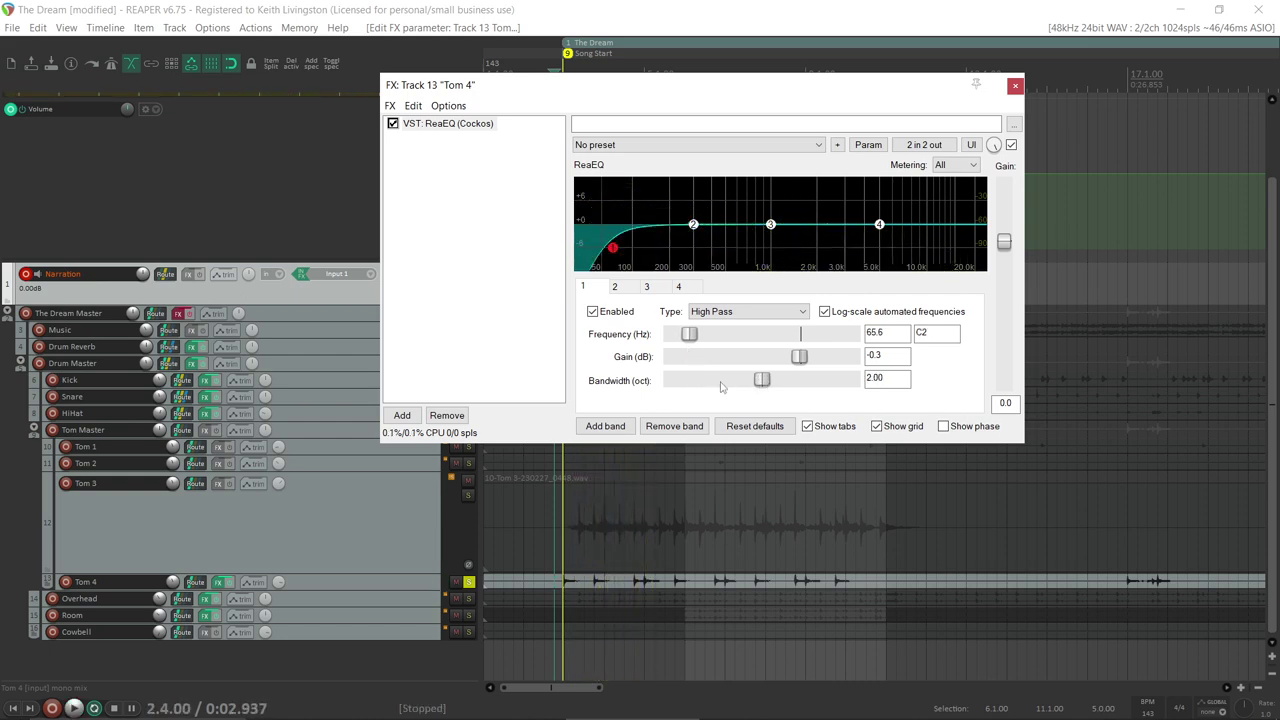
pyautogui.moveTo(762, 380); pyautogui.dragTo(699, 380)
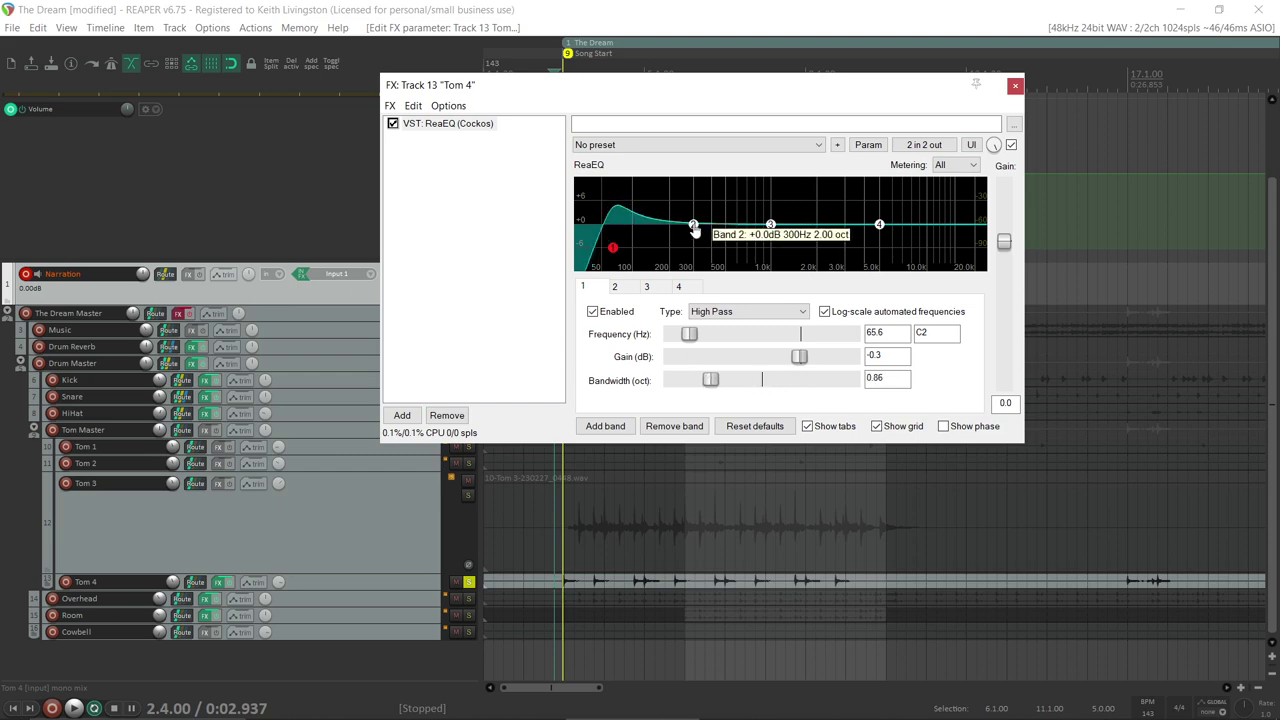
# Step: Shape Tom 4's remaining EQ bands: cut about 3 dB near 260 Hz, boost about 3 dB near 1.9 kHz, and raise the high shelf 6.9 dB at 5098.4 Hz
pyautogui.moveTo(695, 229)
pyautogui.mouseDown()
pyautogui.moveTo(686, 194)
pyautogui.moveTo(667, 197)
pyautogui.moveTo(686, 243)
pyautogui.mouseUp()
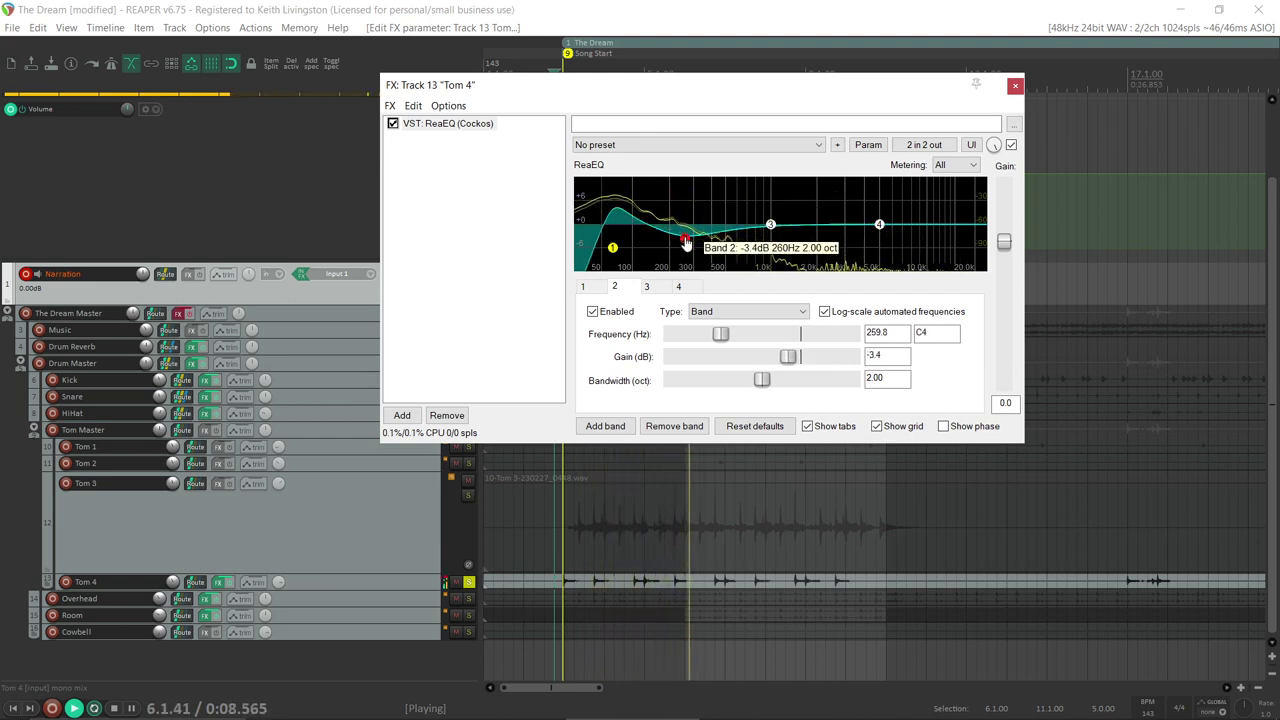
pyautogui.moveTo(775, 227); pyautogui.dragTo(808, 215)
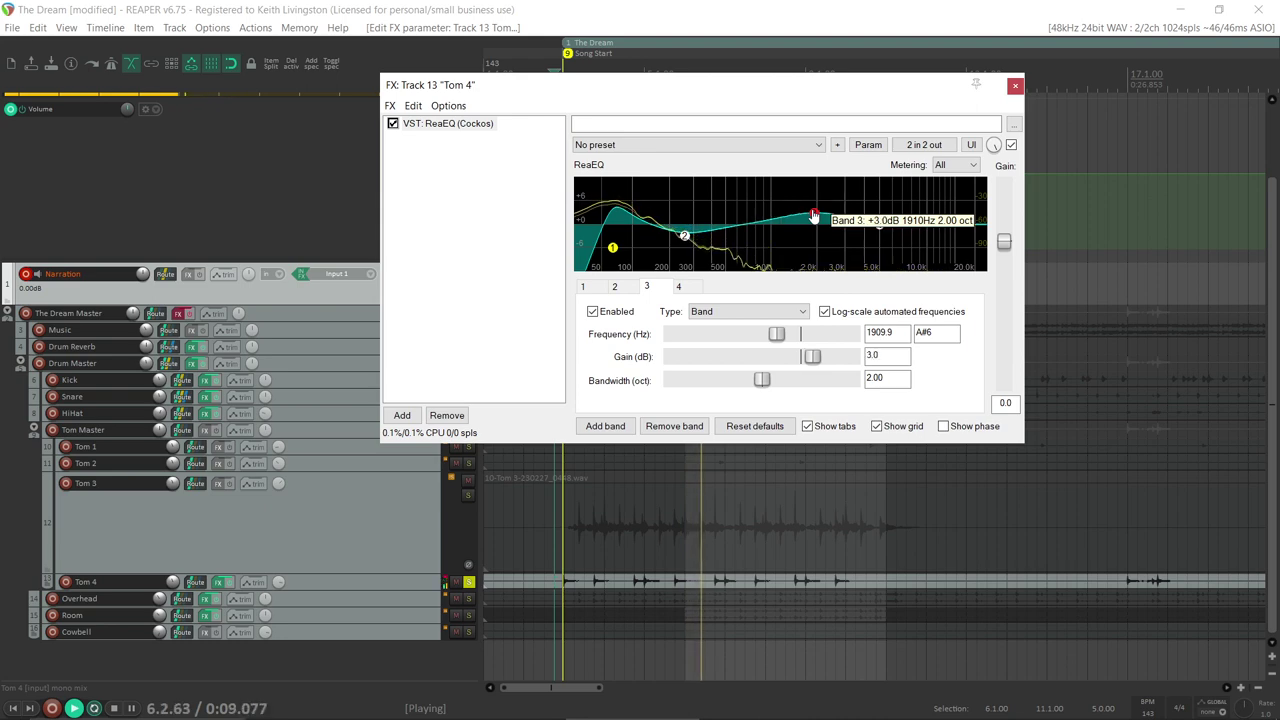
pyautogui.moveTo(879, 228); pyautogui.dragTo(880, 201)
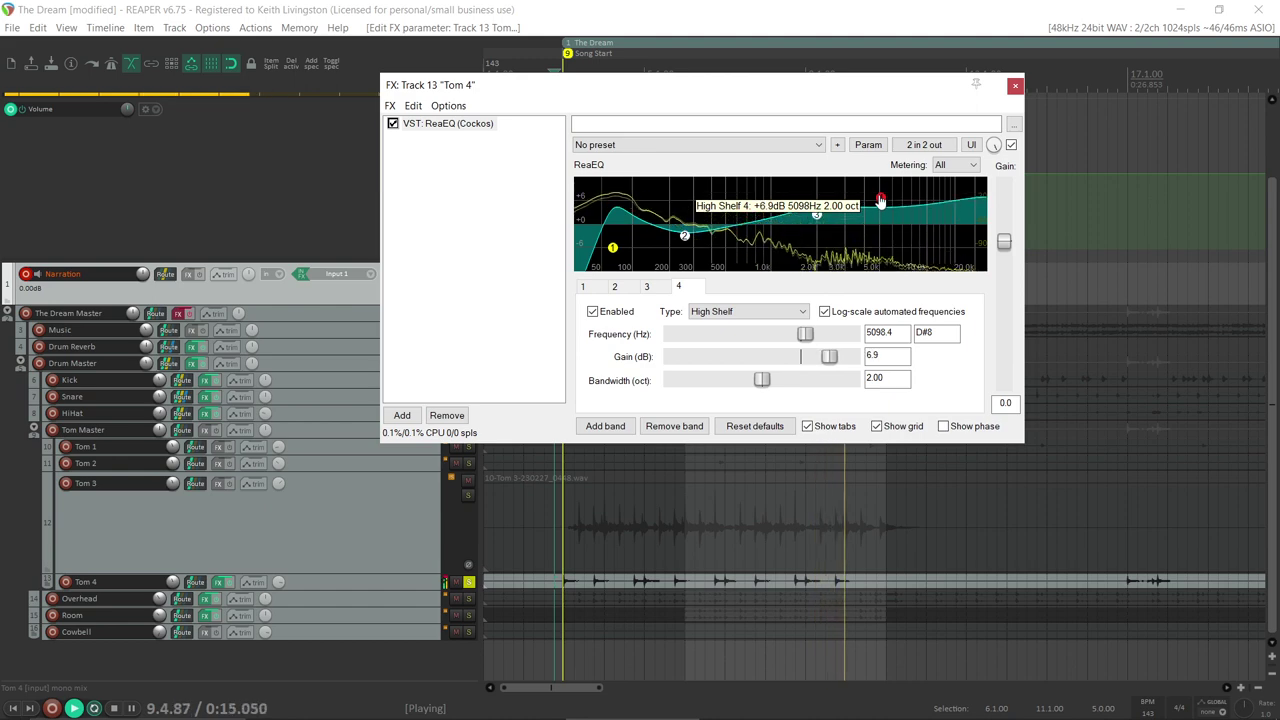
pyautogui.press('space')
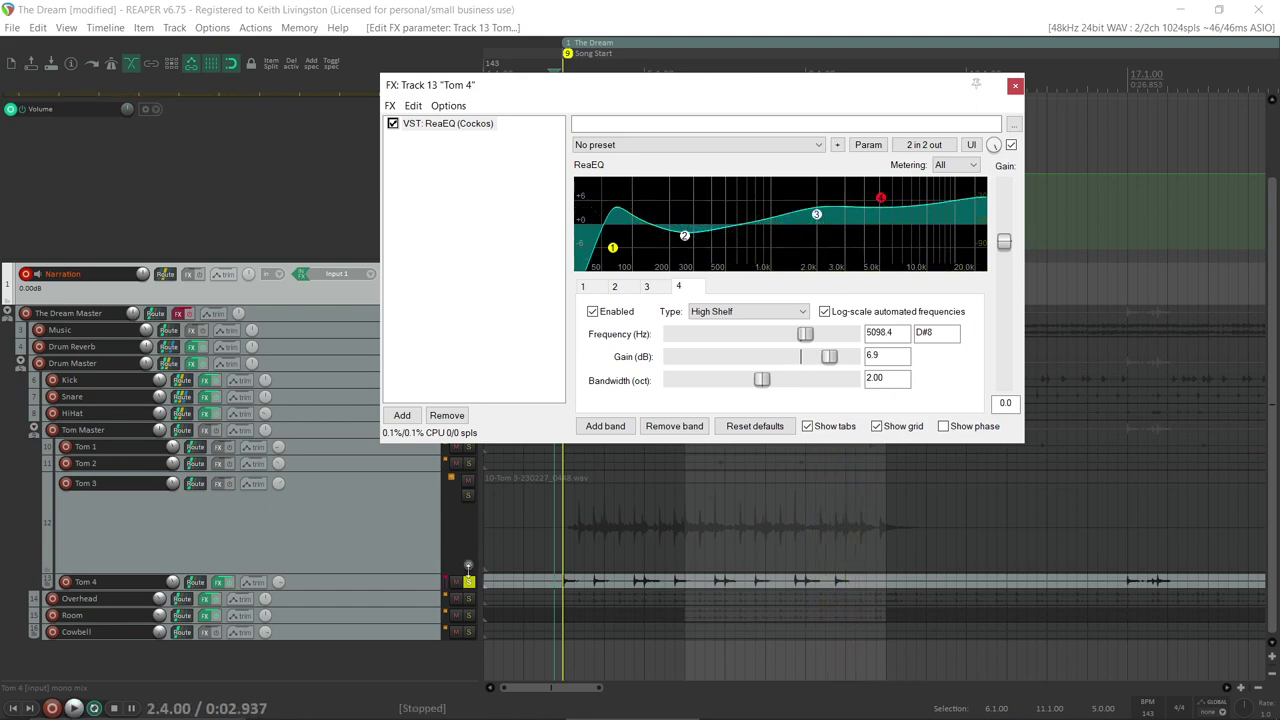
# Step: Move the Tom 4 EQ window clear of the track controls, unsolo Tom 4 and play the full mix
pyautogui.moveTo(520, 85); pyautogui.dragTo(755, 97)
pyautogui.press('space')
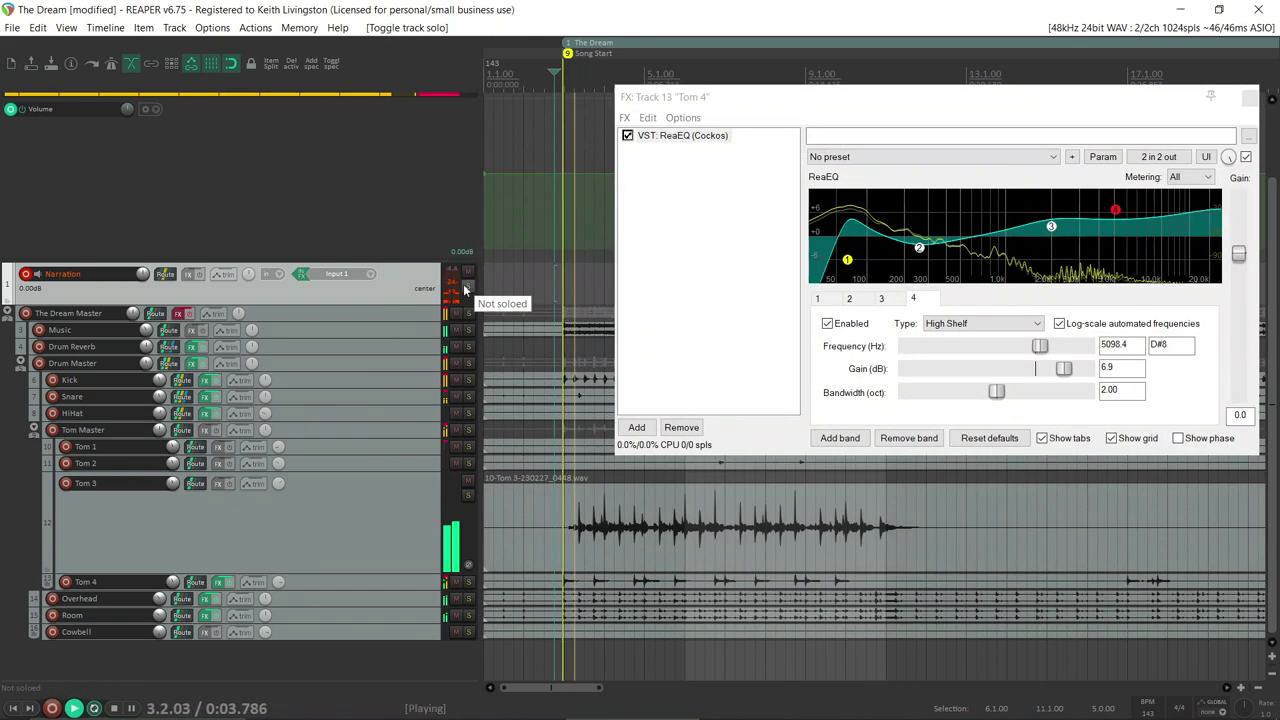
pyautogui.click(468, 582)
pyautogui.click(468, 582)
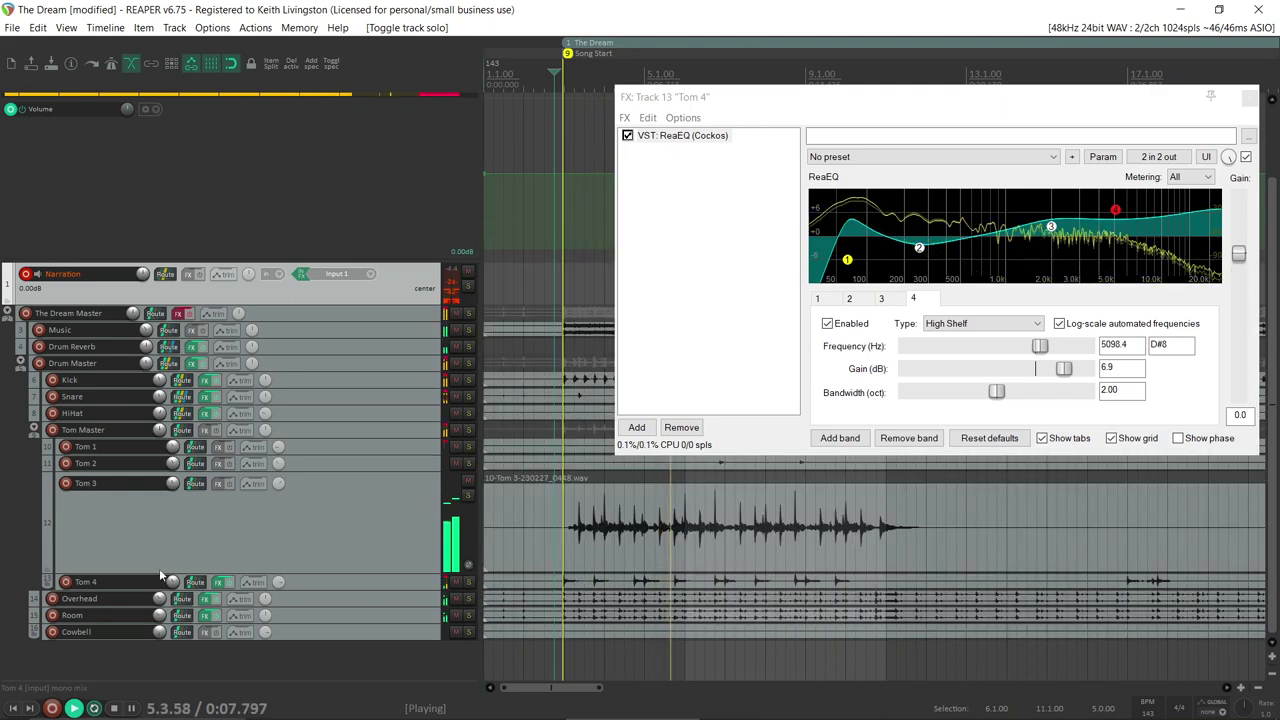
# Step: Raise Tom 4's volume to -3.24 dB while the mix plays, and stop playback
pyautogui.moveTo(173, 582)
pyautogui.scroll(2, 173, 582)
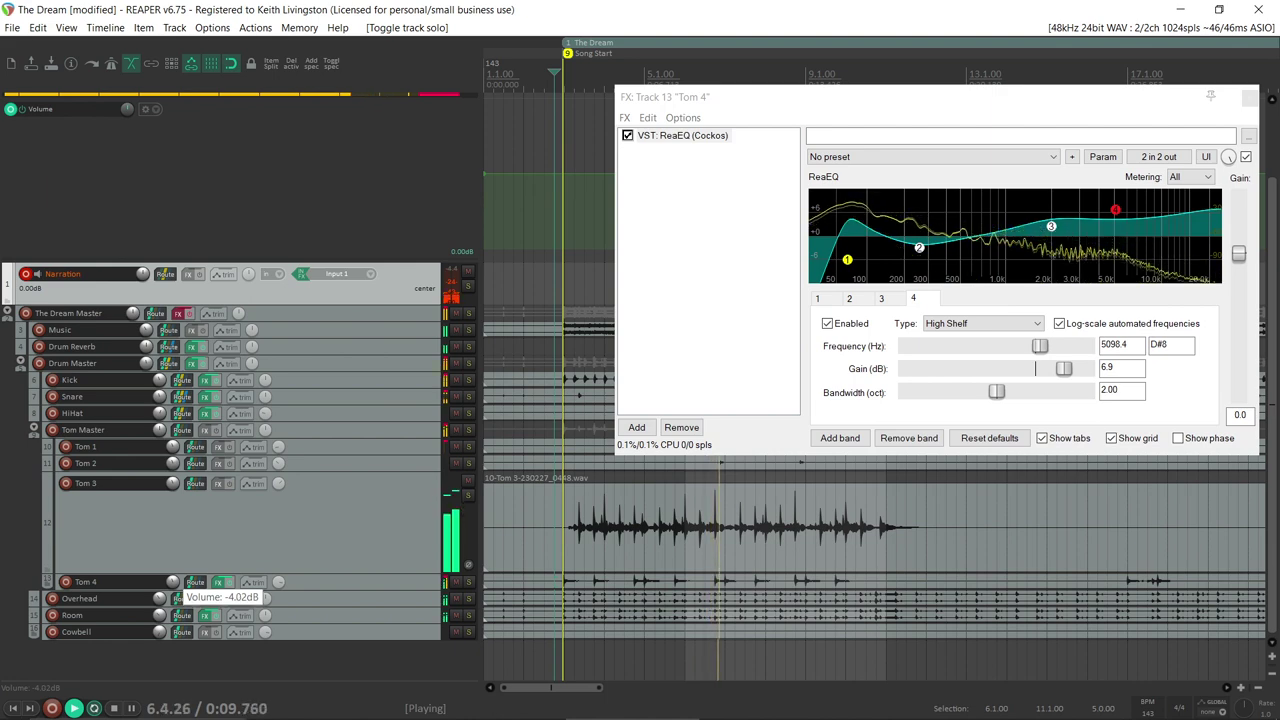
pyautogui.scroll(3, 173, 582)
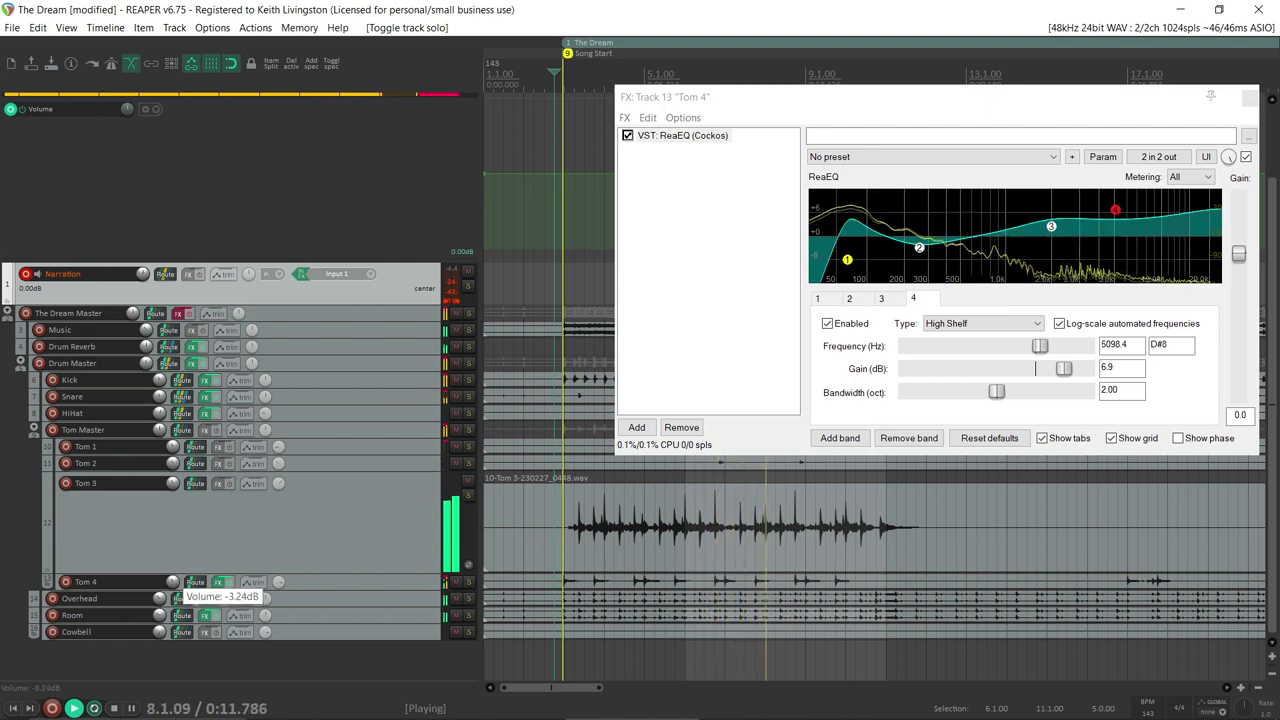
pyautogui.scroll(2, 173, 582)
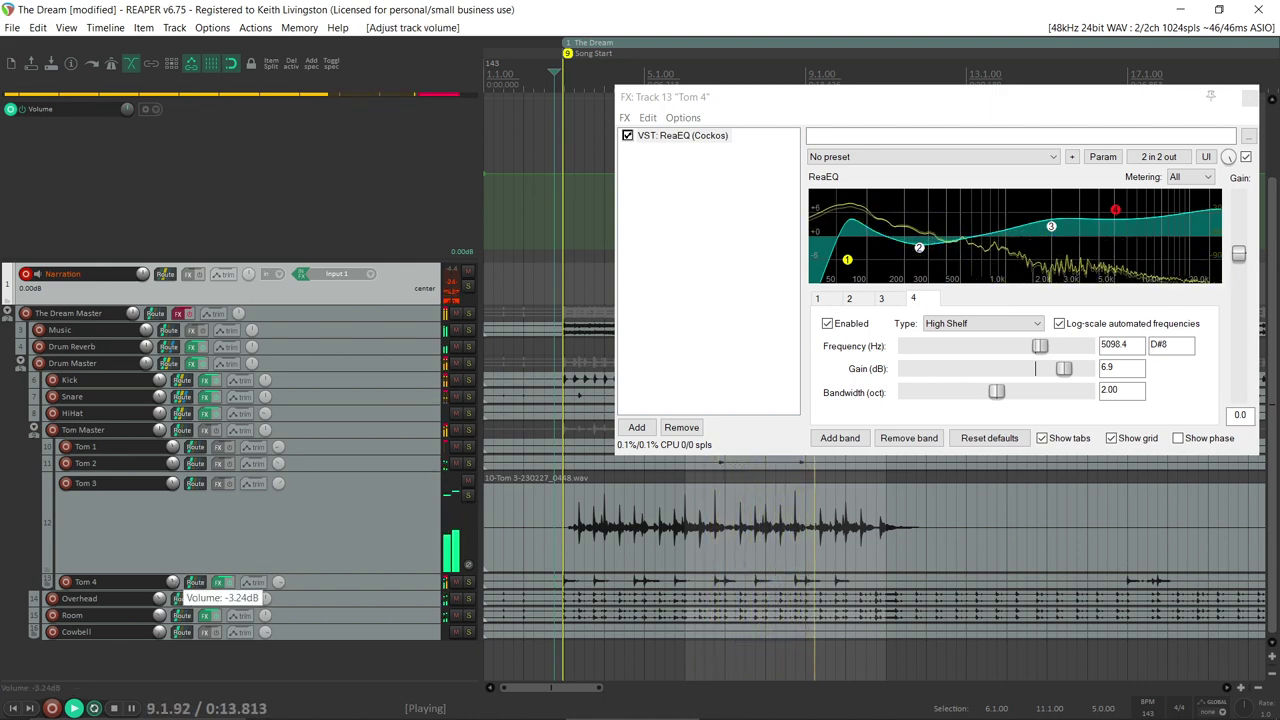
pyautogui.press('space')
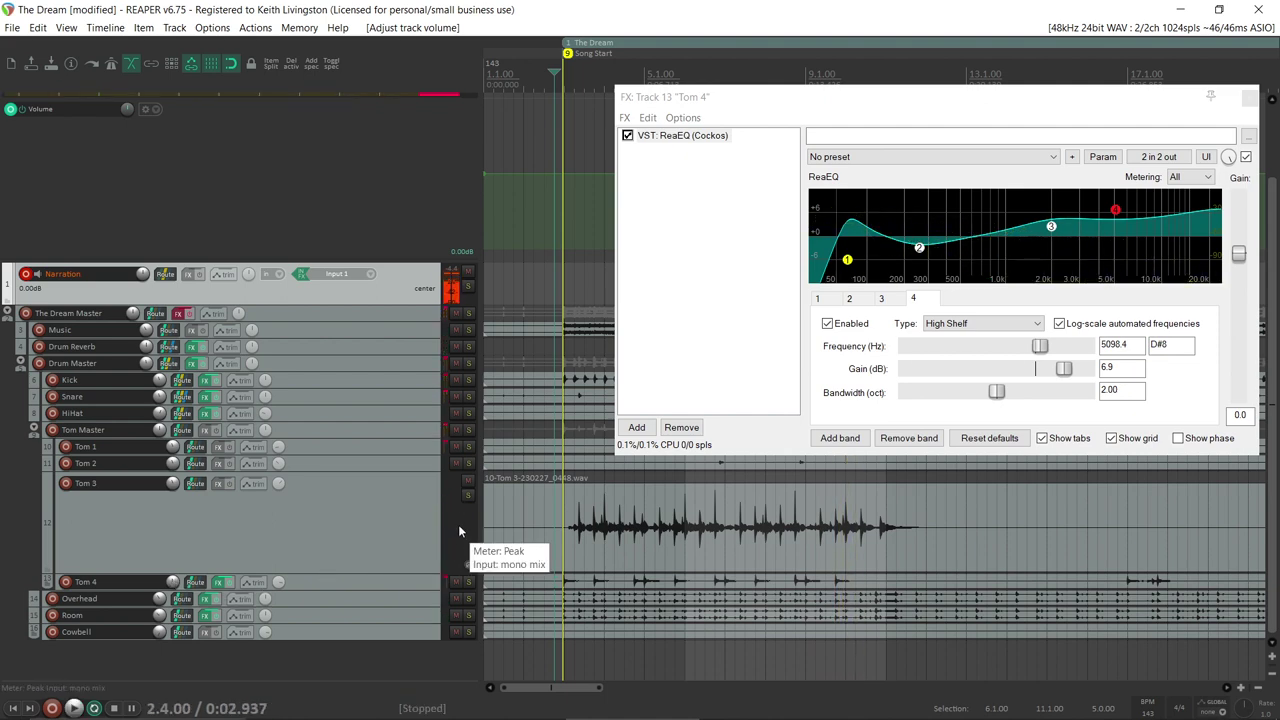
# Step: Add ReaEQ to the soloed Tom 3 track, play it to view its spectrum, and reposition the EQ window
pyautogui.hotkey('ctrl', 'shift', 'e')
pyautogui.press('space')
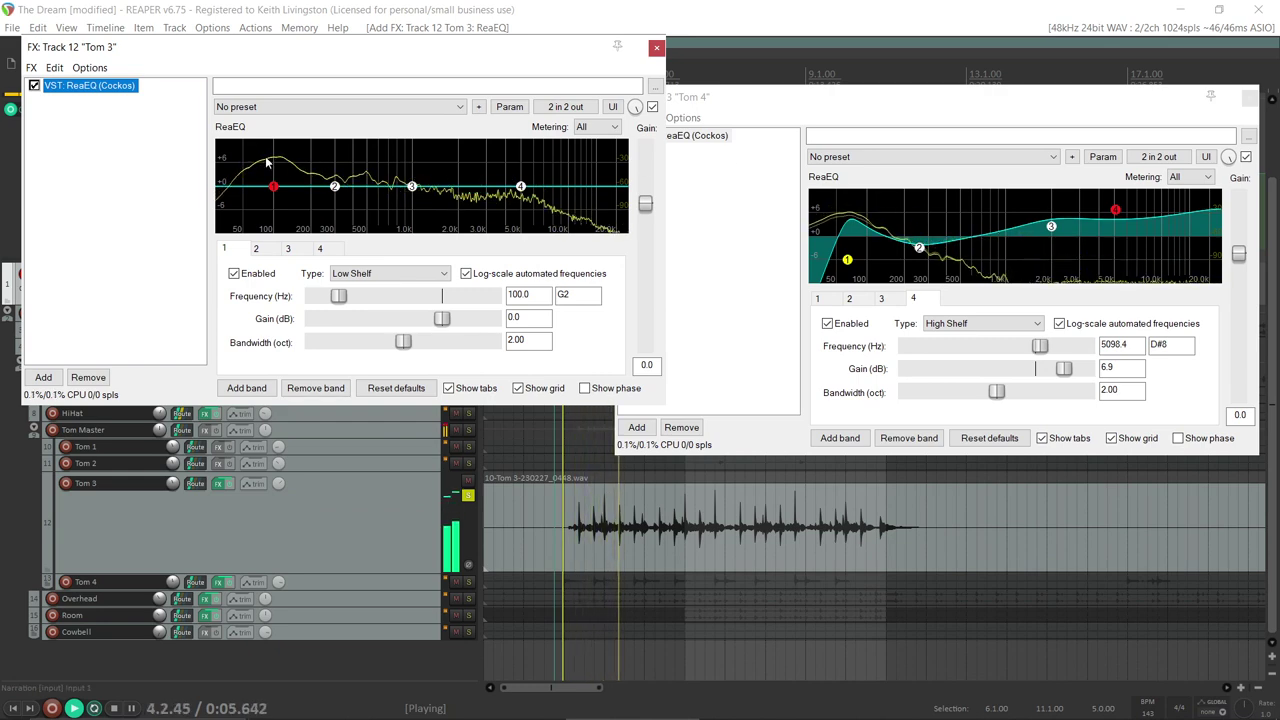
pyautogui.press('space')
pyautogui.moveTo(291, 50); pyautogui.dragTo(476, 118)
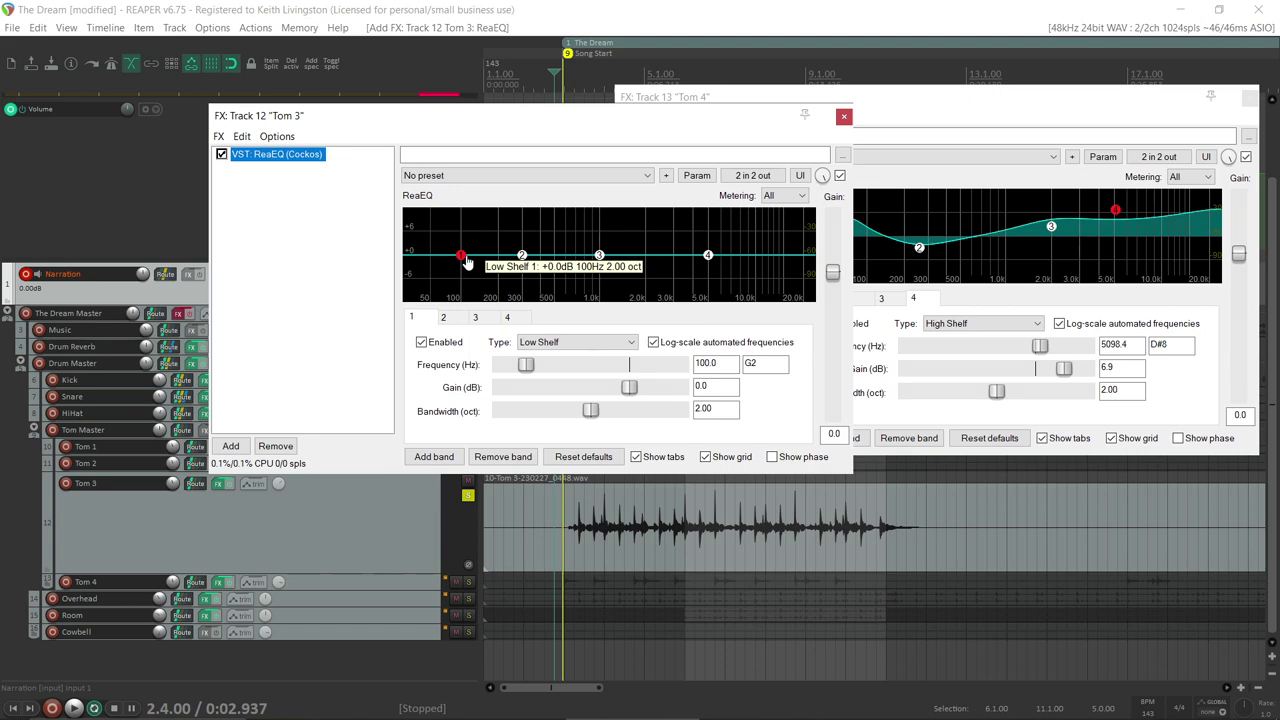
# Step: On Tom 3's ReaEQ, make band 1 a Band boost of 7.8 dB at 89.4 Hz, bandwidth 1.18, and cut band 2 by 2.9 dB at 373 Hz
pyautogui.click(583, 343)
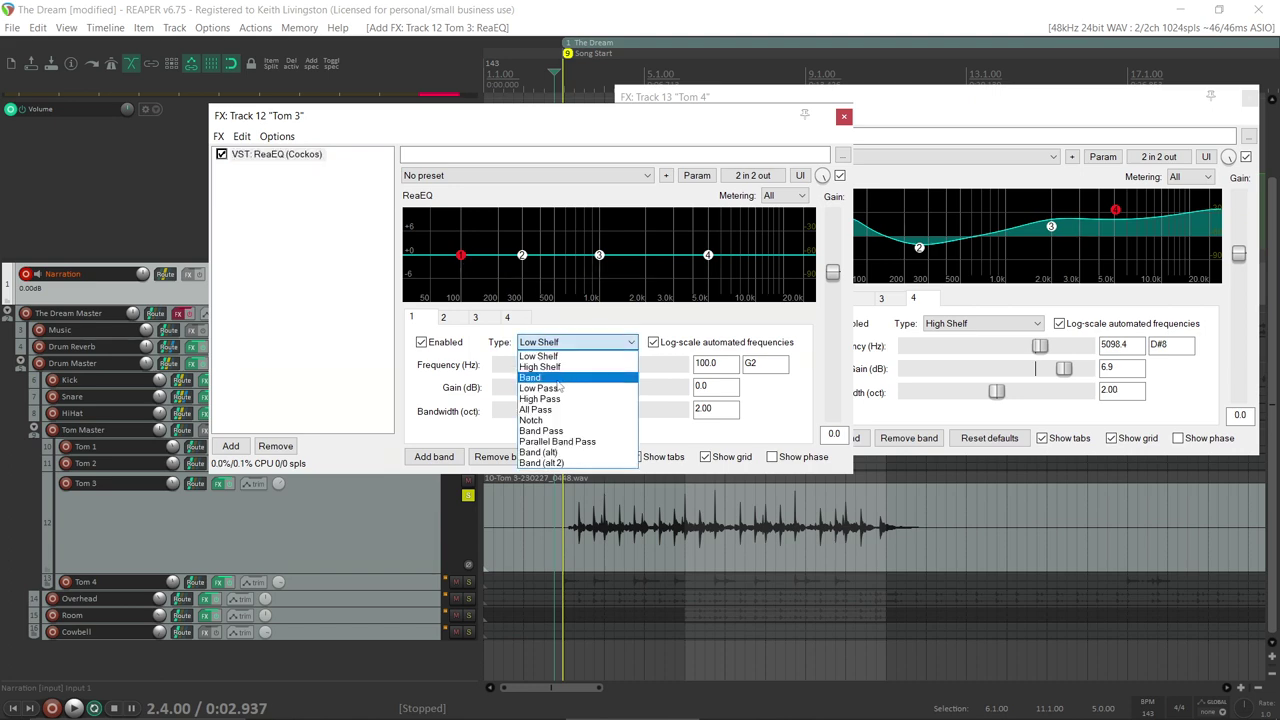
pyautogui.click(560, 378)
pyautogui.moveTo(459, 262); pyautogui.dragTo(456, 228)
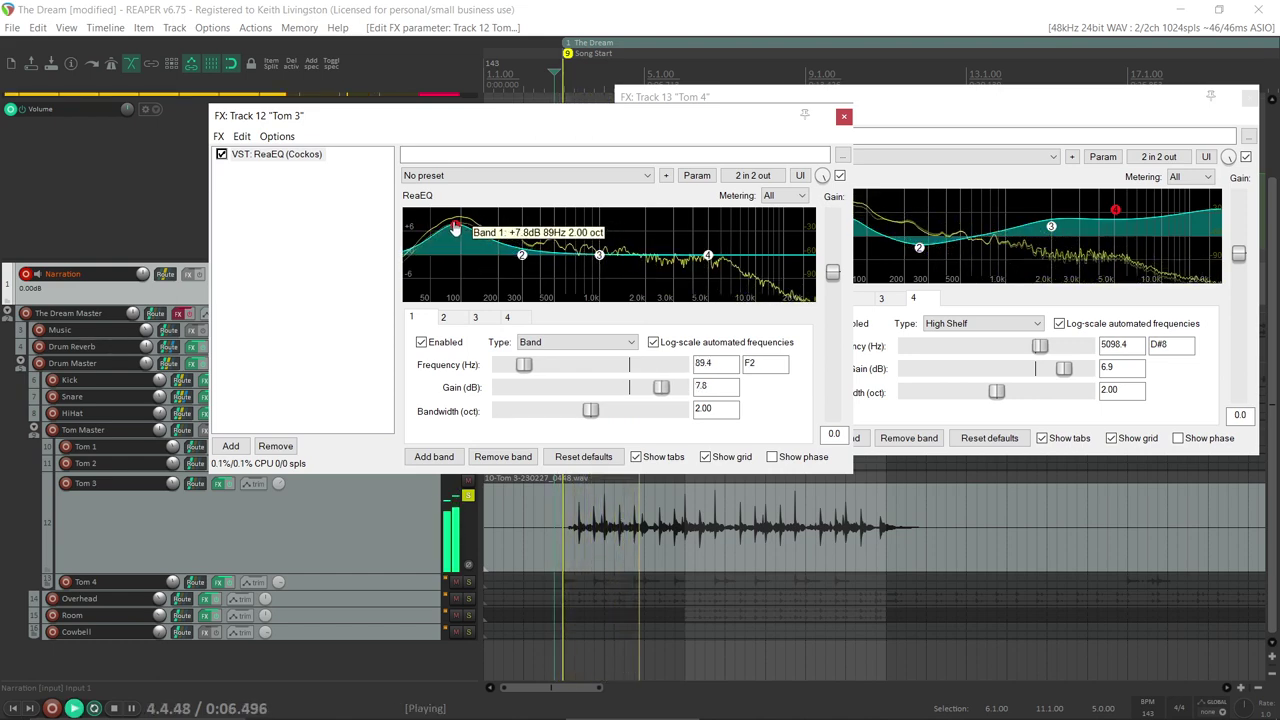
pyautogui.moveTo(590, 413); pyautogui.dragTo(548, 420)
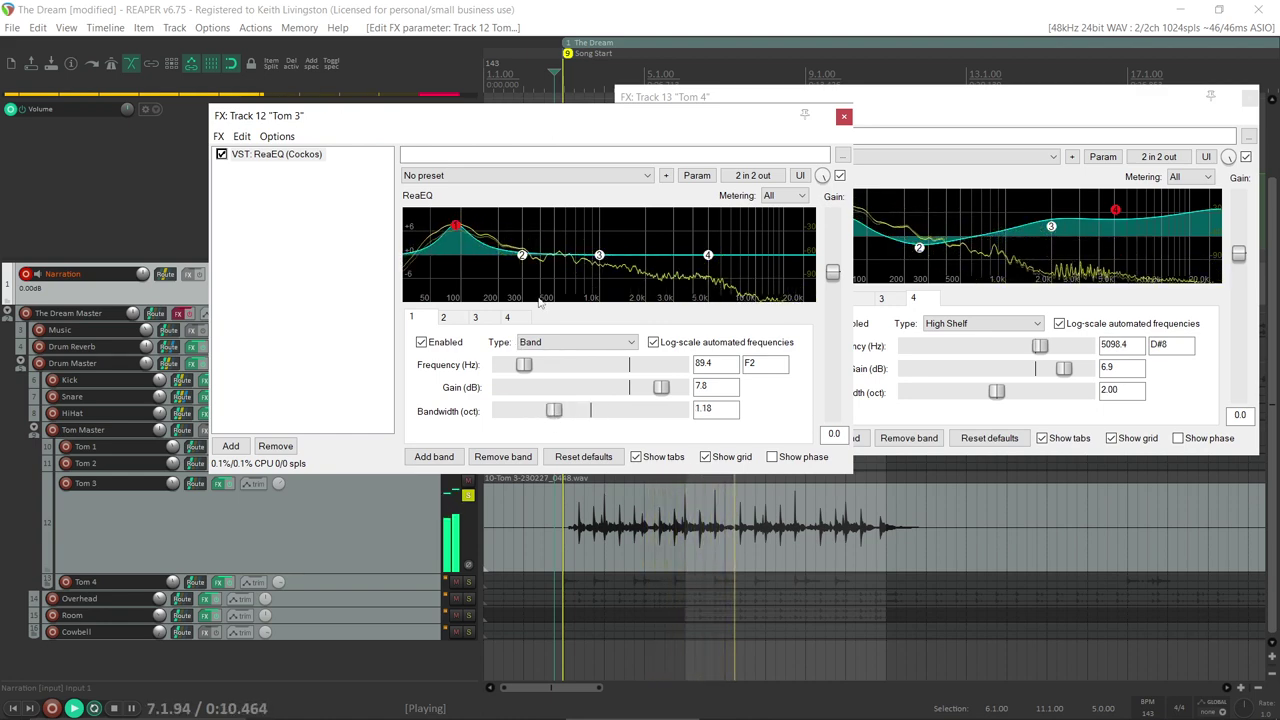
pyautogui.click(521, 256)
pyautogui.moveTo(521, 262); pyautogui.dragTo(538, 278)
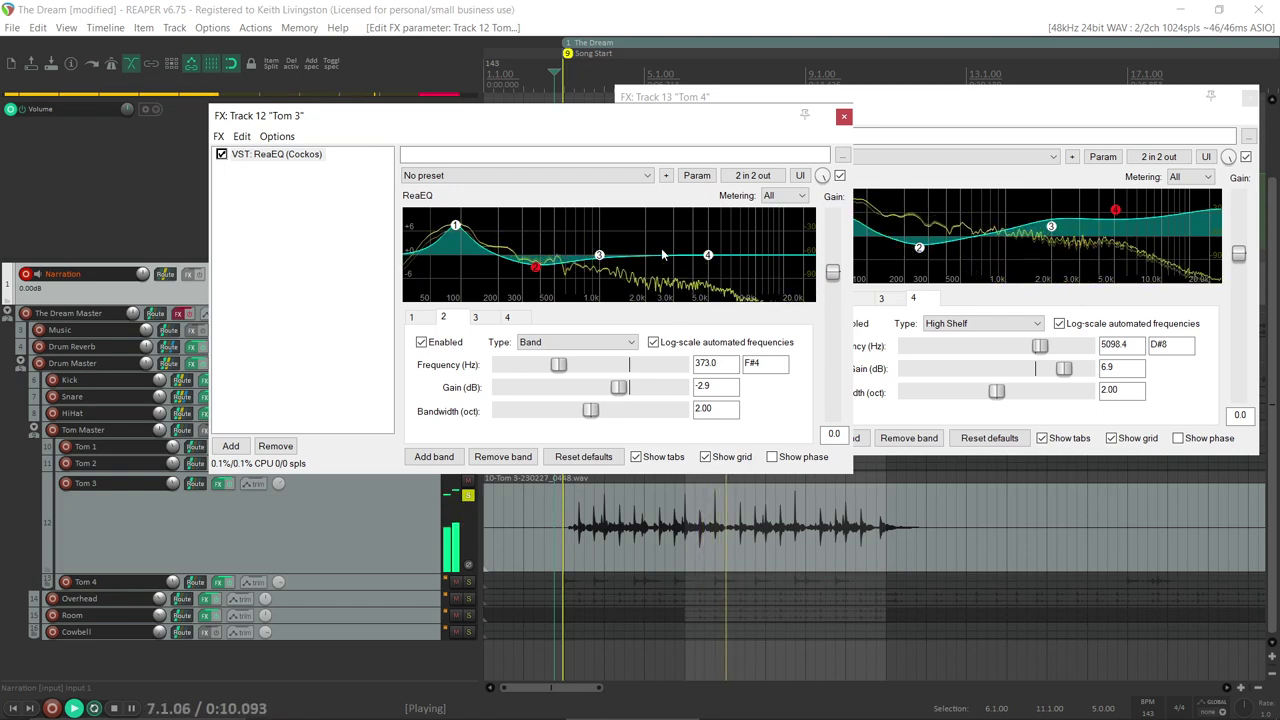
# Step: Stop playback, move the Tom 3 EQ window clear of the solo controls, unsolo Tom 3, and audition the full mix
pyautogui.press('space')
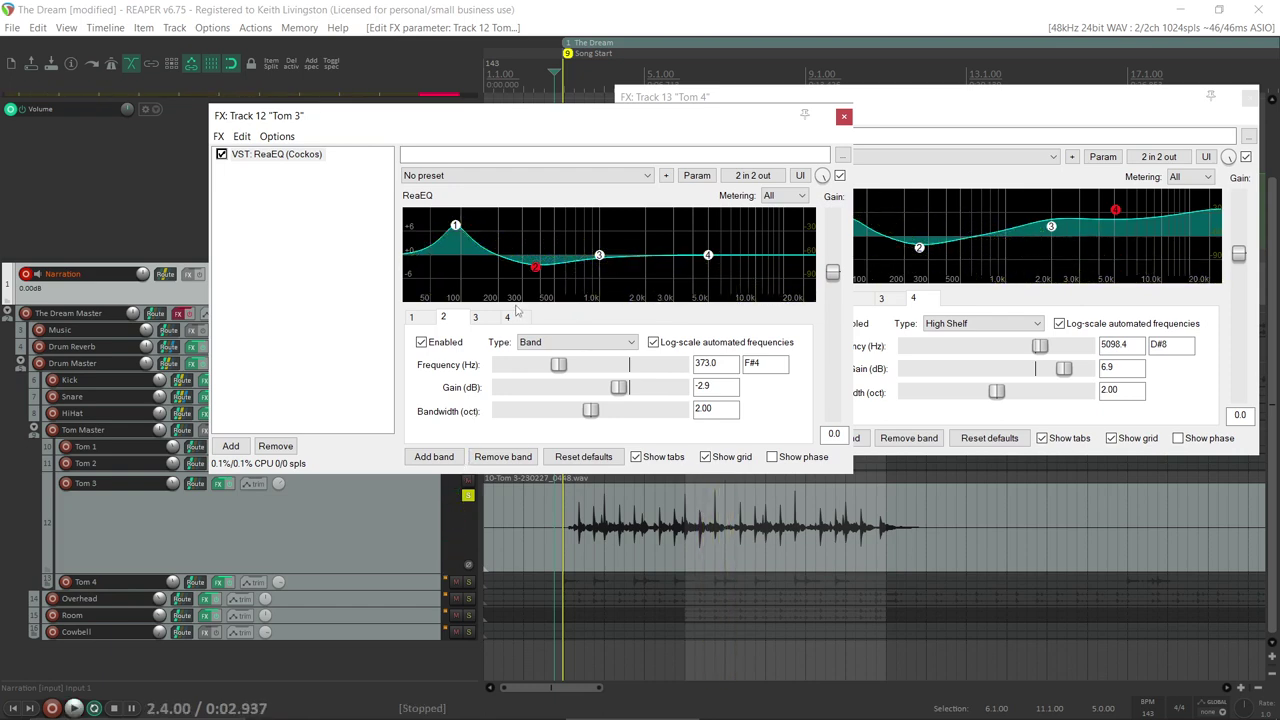
pyautogui.moveTo(622, 125); pyautogui.dragTo(1094, 134)
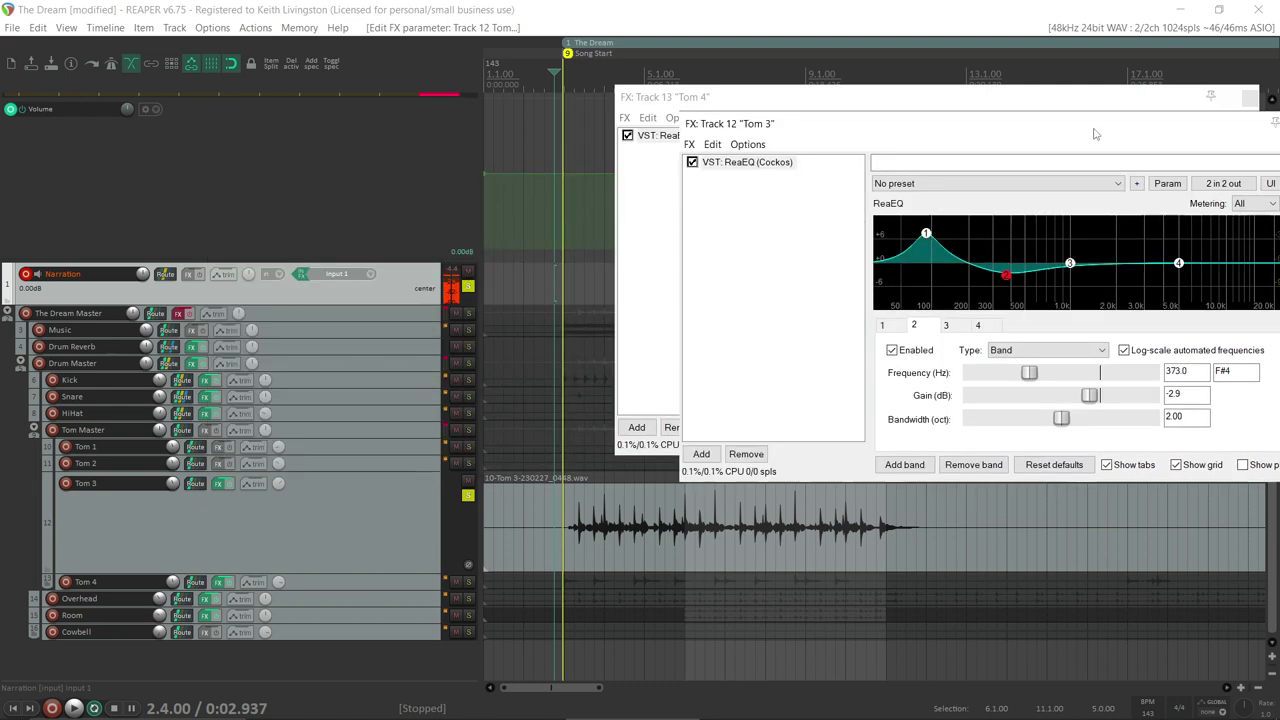
pyautogui.click(468, 287)
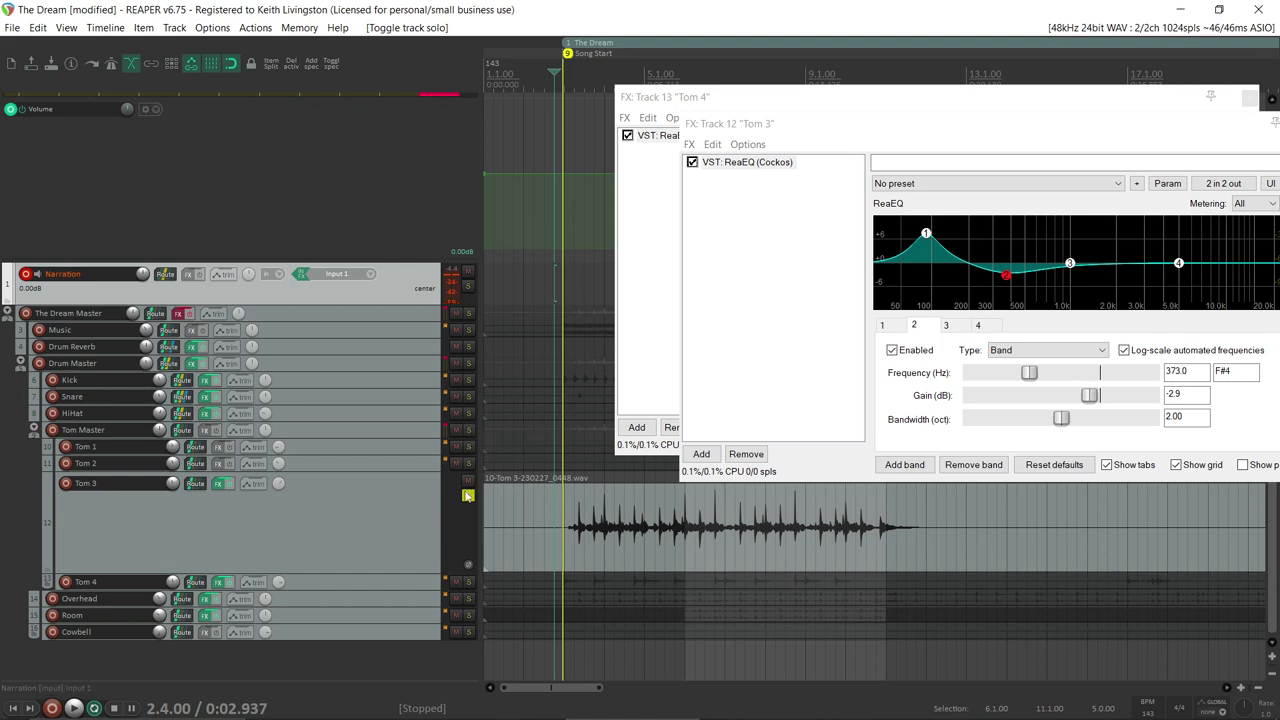
pyautogui.click(469, 496)
pyautogui.press('space')
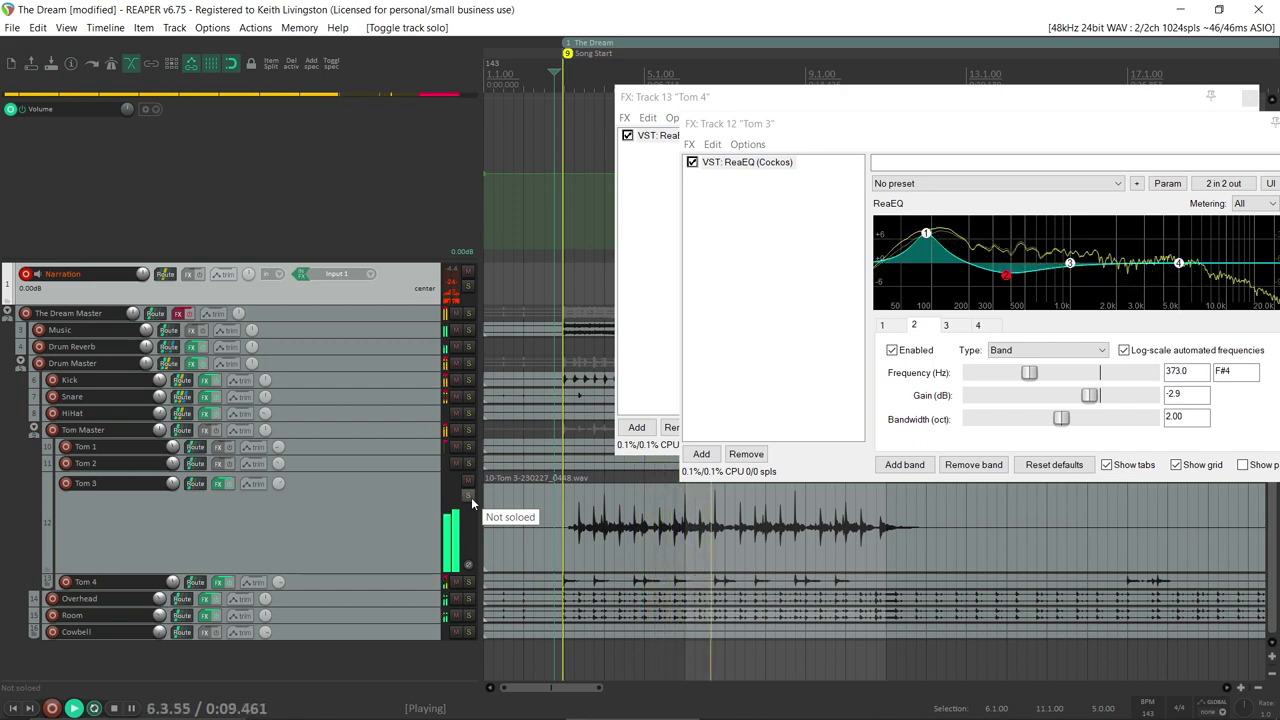
pyautogui.press('space')
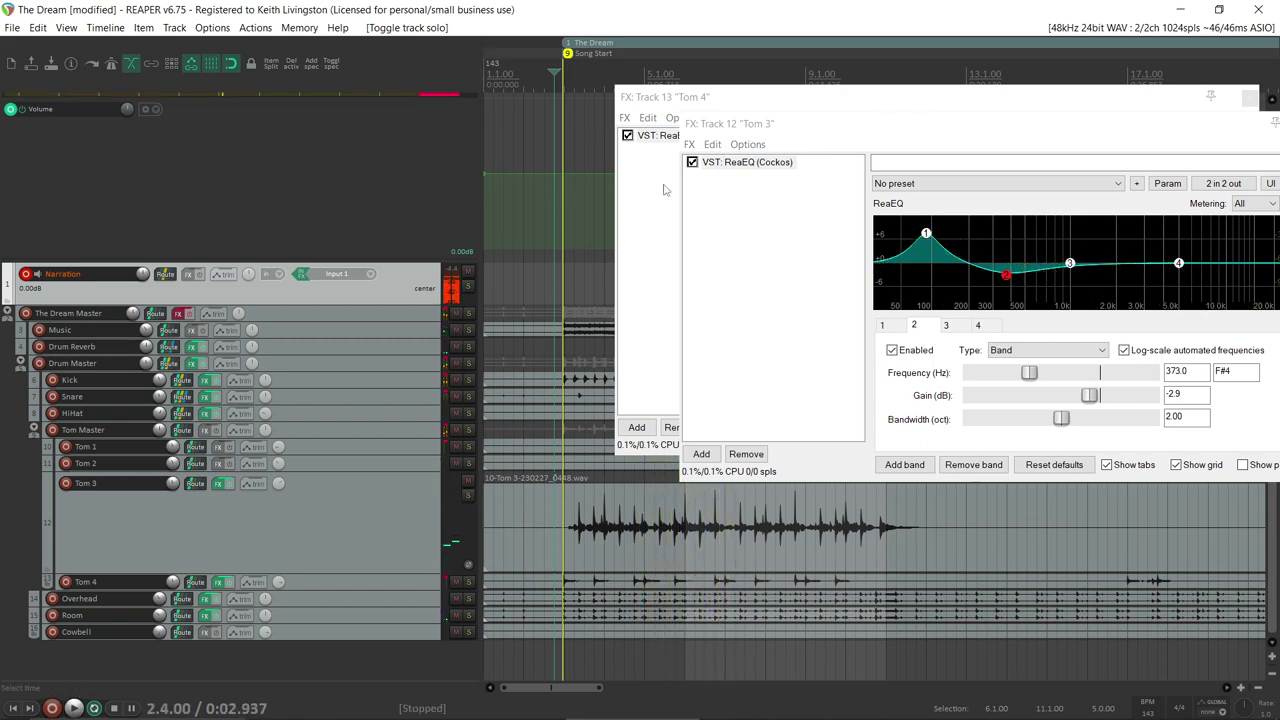
# Step: Add ReaEQ to the Tom 2 track, briefly play the full mix, and stop playback
pyautogui.click(216, 463)
pyautogui.doubleClick(792, 78)
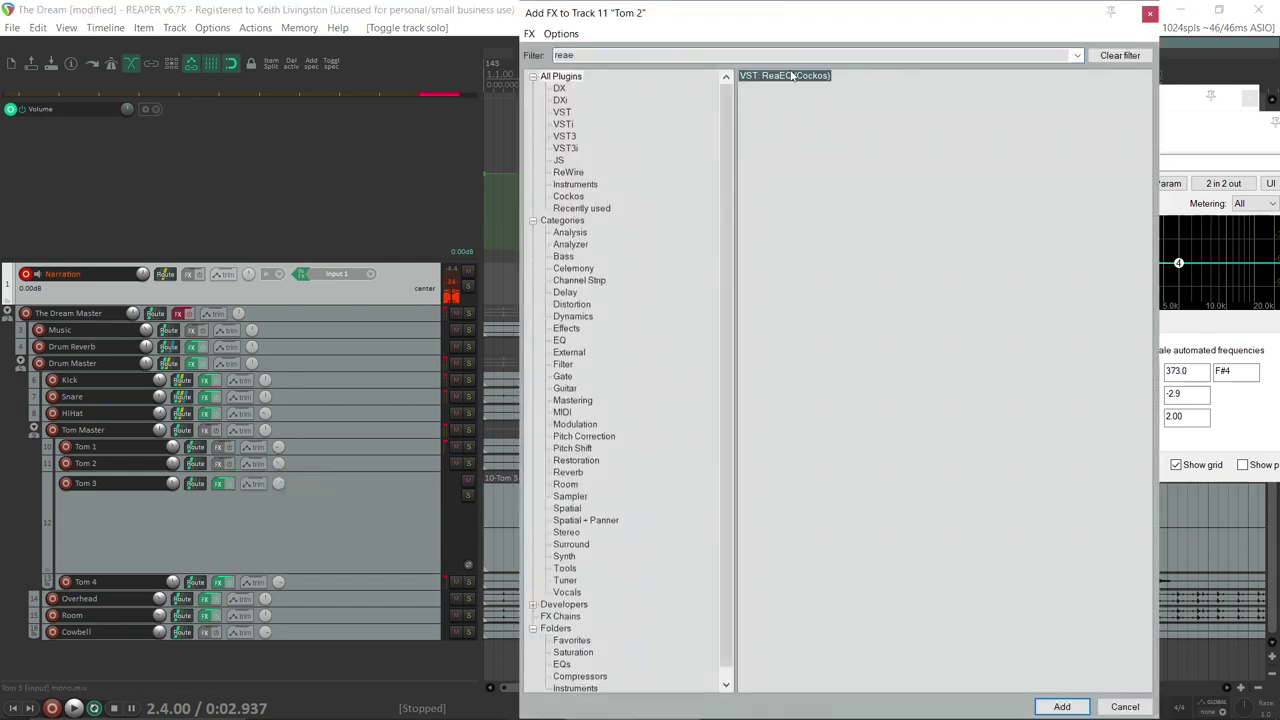
pyautogui.press('space')
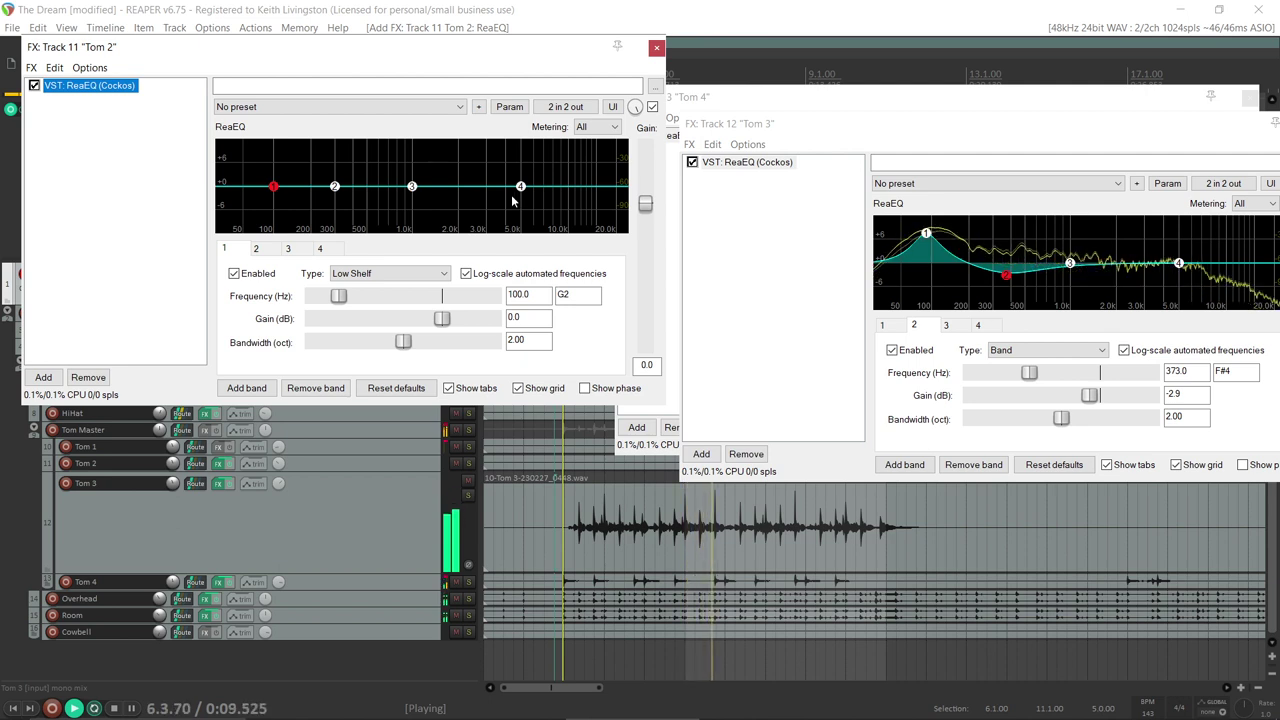
pyautogui.press('space')
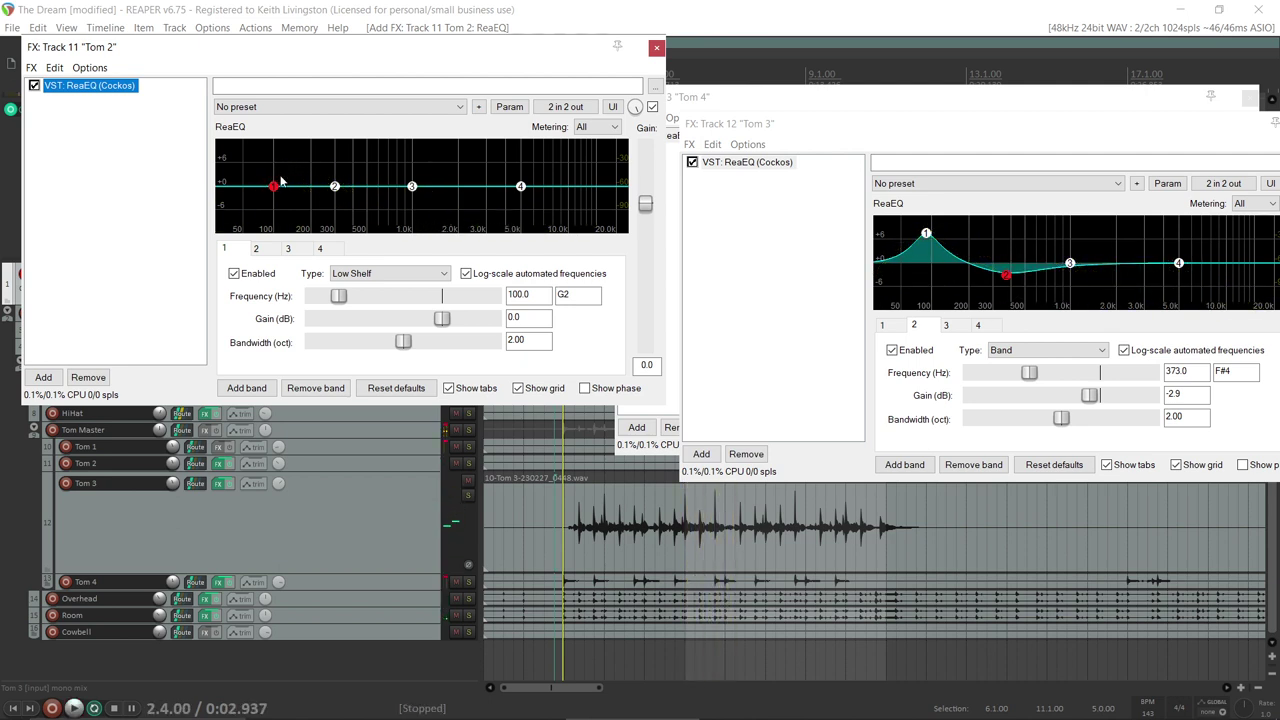
# Step: On Tom 2's ReaEQ, make band 1 a High Pass at 131.7 Hz with a bandwidth of 0.93
pyautogui.moveTo(275, 190)
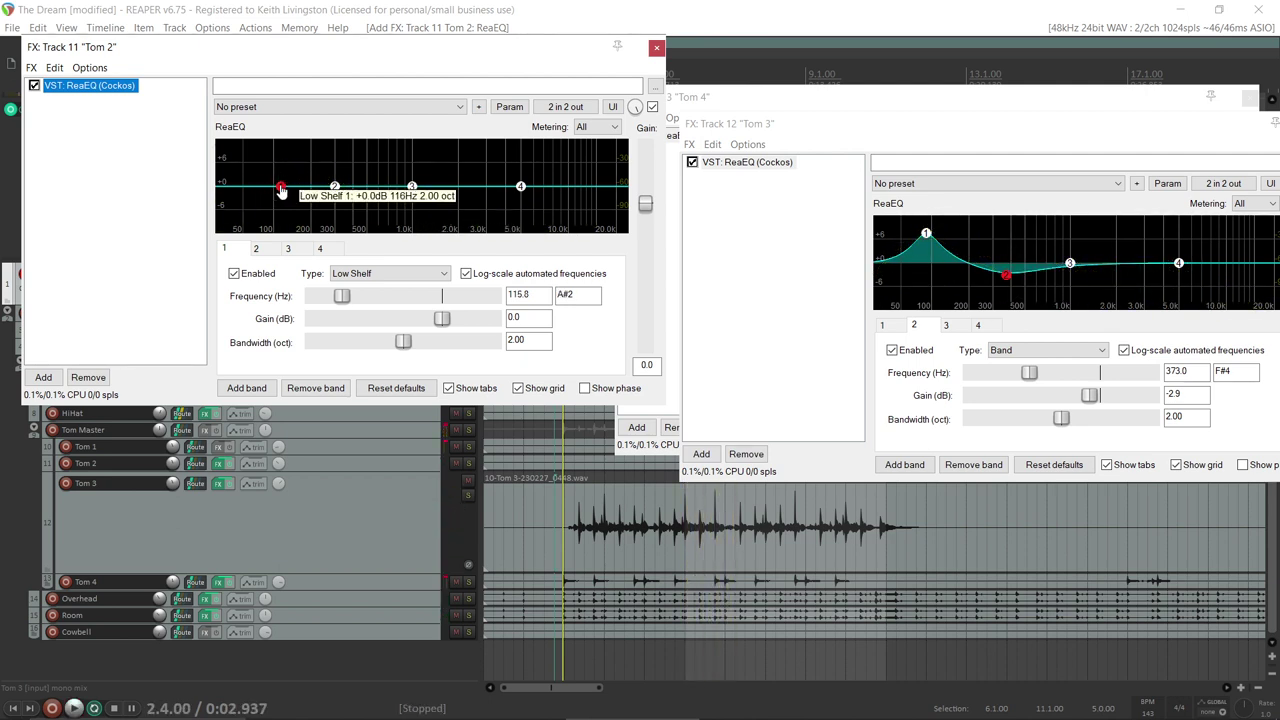
pyautogui.click(388, 273)
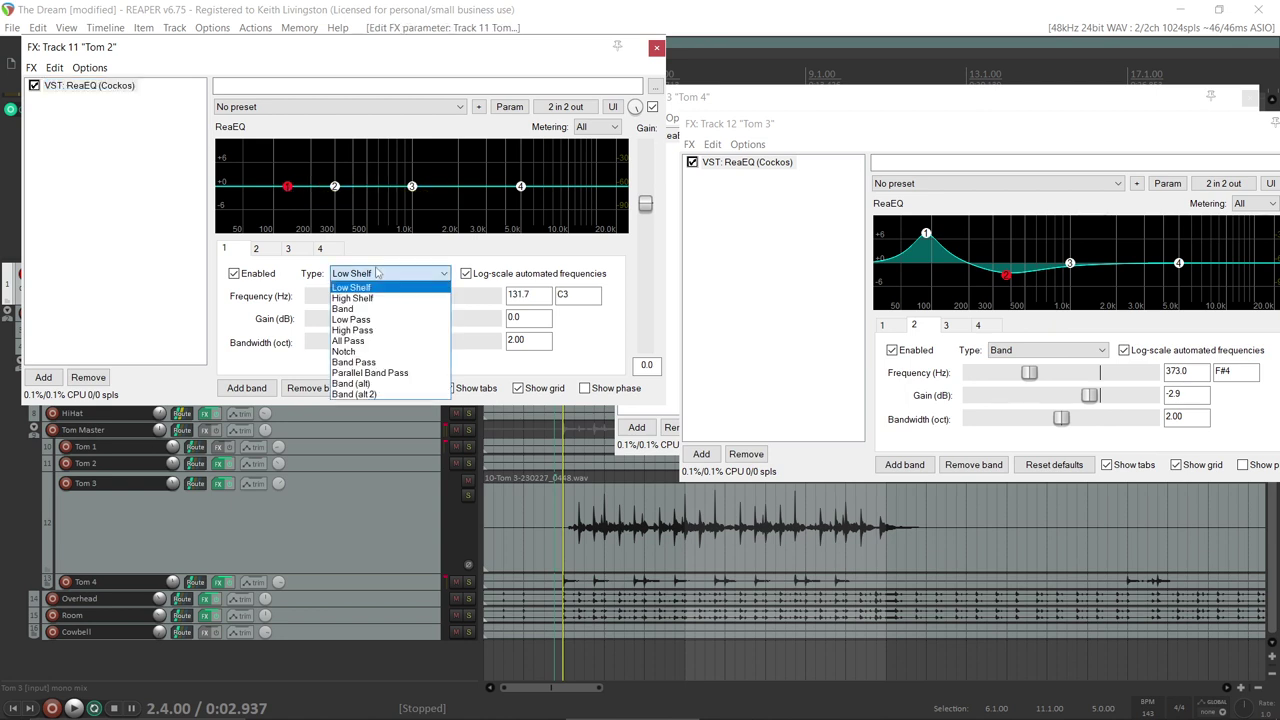
pyautogui.click(367, 330)
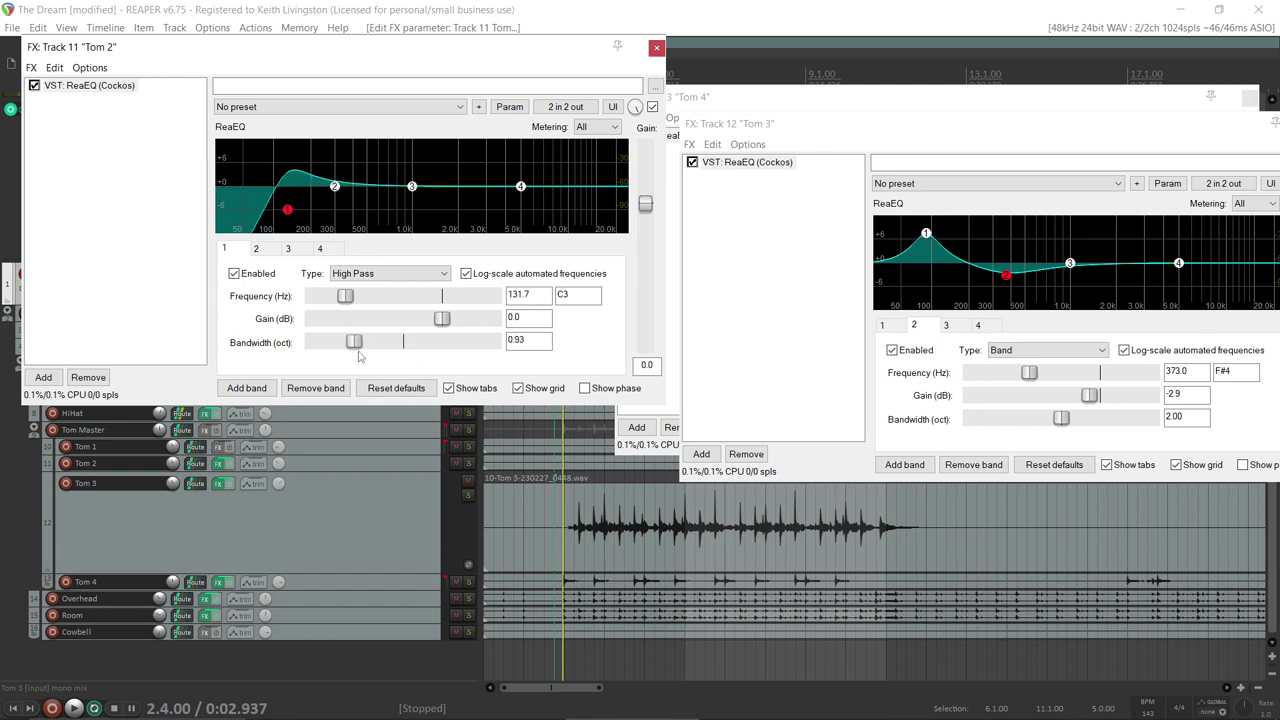
# Step: Close the ReaEQ windows of Tom 2, Tom 3 and Tom 4
pyautogui.click(656, 48)
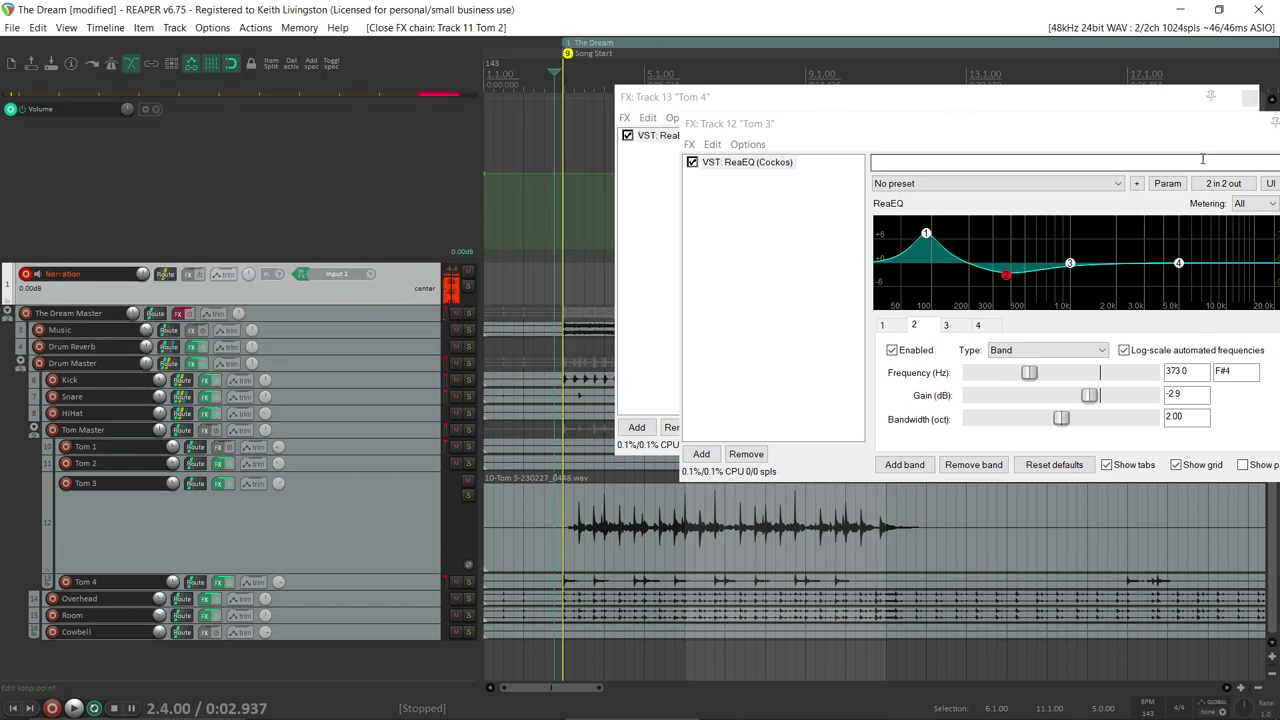
pyautogui.moveTo(1205, 134); pyautogui.dragTo(978, 151)
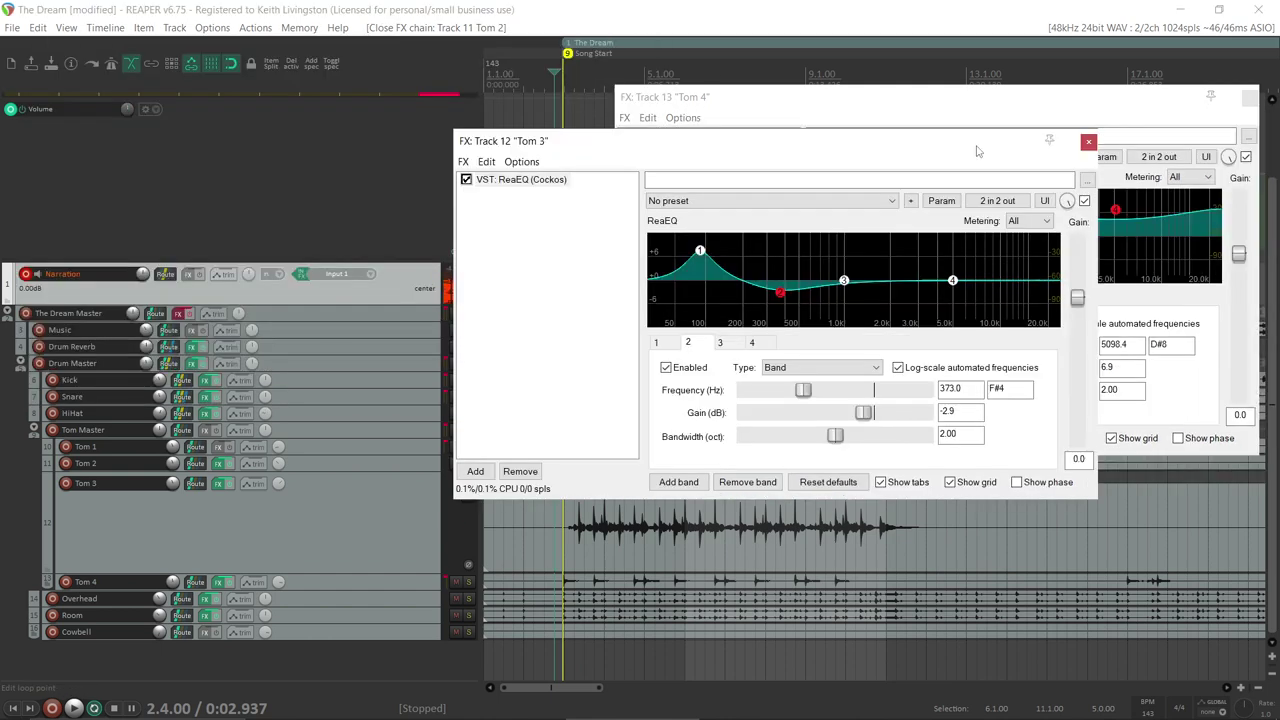
pyautogui.click(1088, 141)
pyautogui.click(1250, 97)
# Step: Select the time range 6.4.00 to 7.1.00 around the Tom 2 hit and loop it with Tom 2 soloed
pyautogui.click(288, 429)
pyautogui.press('space')
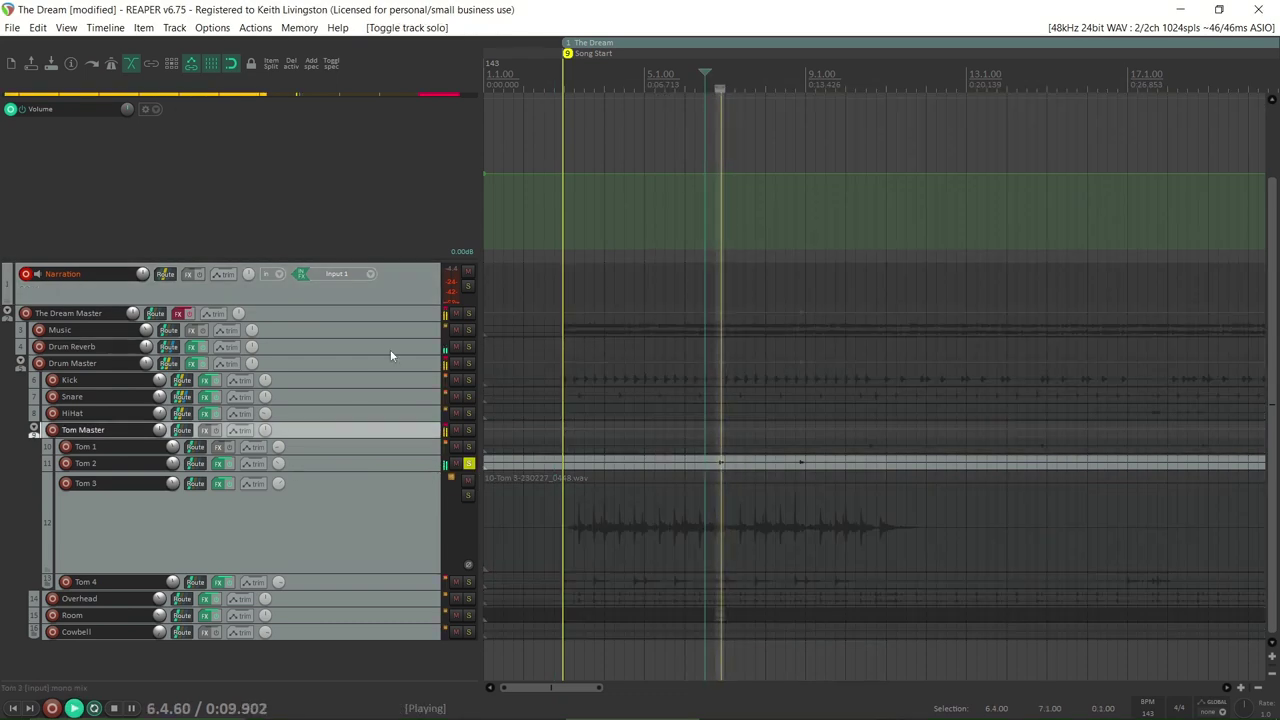
pyautogui.click(468, 287)
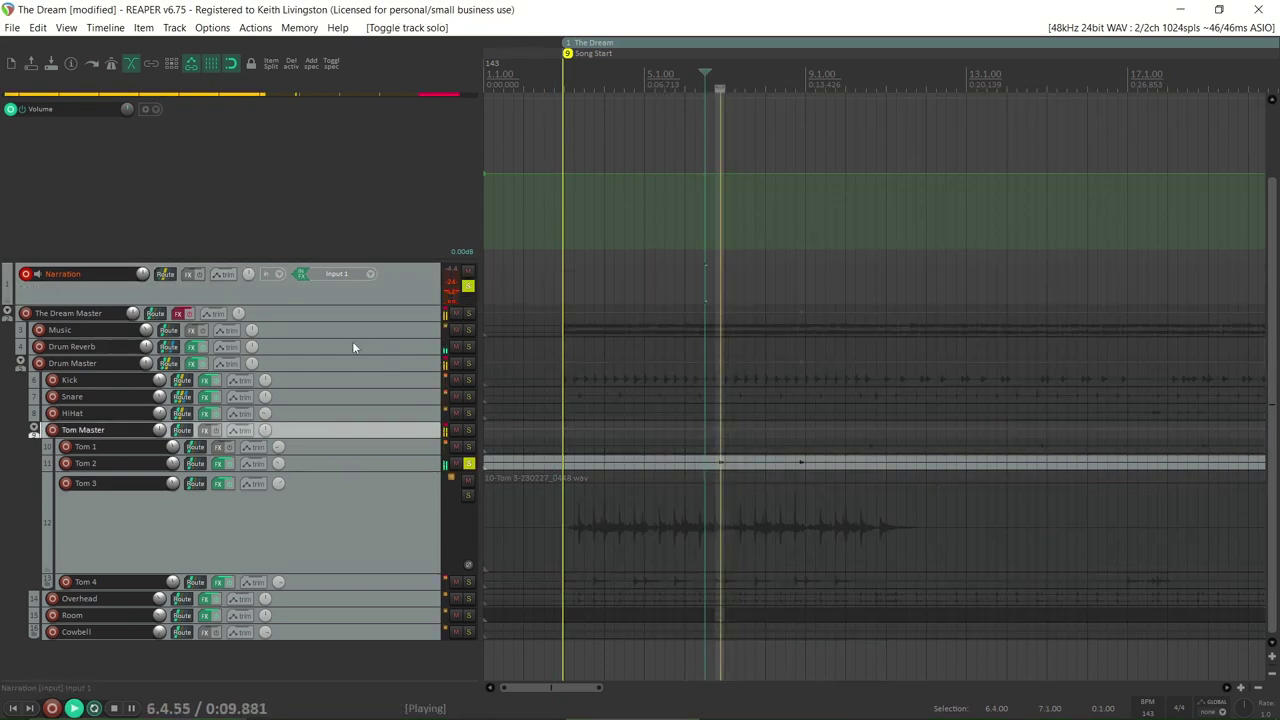
# Step: On Tom 2's ReaEQ, cut band 2 in the low mids, boost band 3, and raise the band 4 High Shelf 8.6 dB at 6254.7 Hz
pyautogui.click(218, 465)
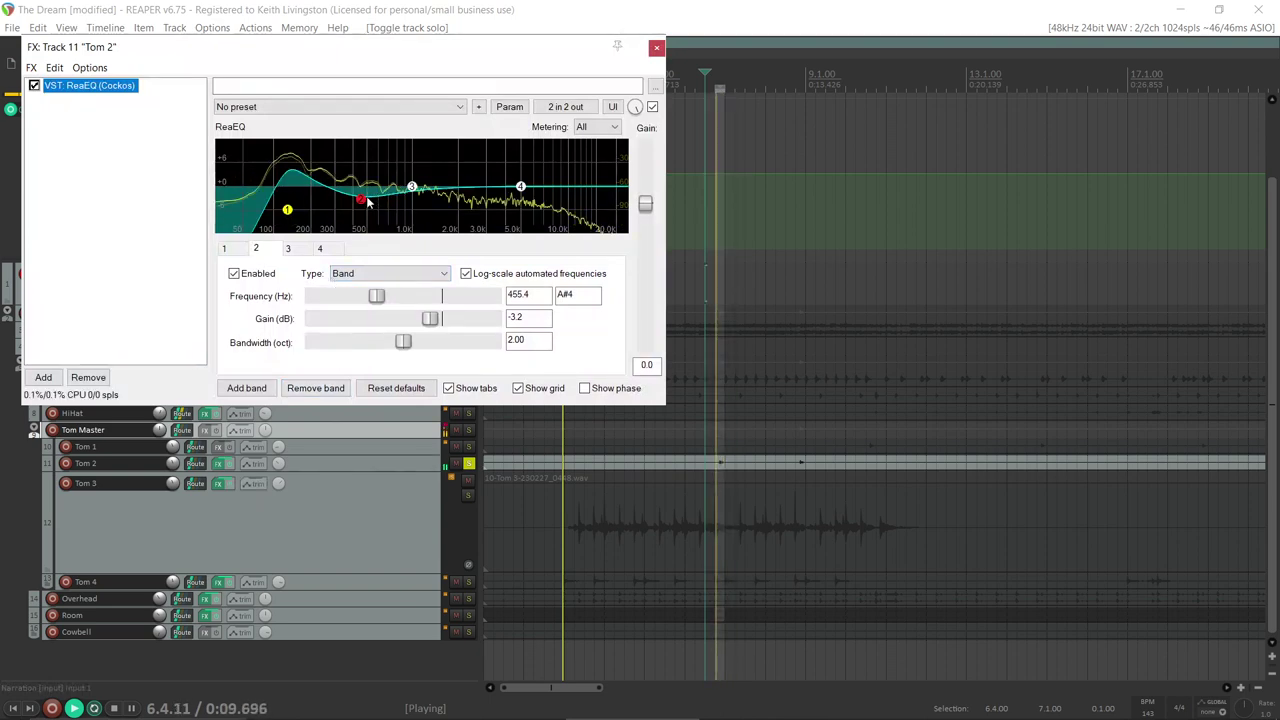
pyautogui.moveTo(370, 204); pyautogui.dragTo(538, 156)
pyautogui.click(411, 187)
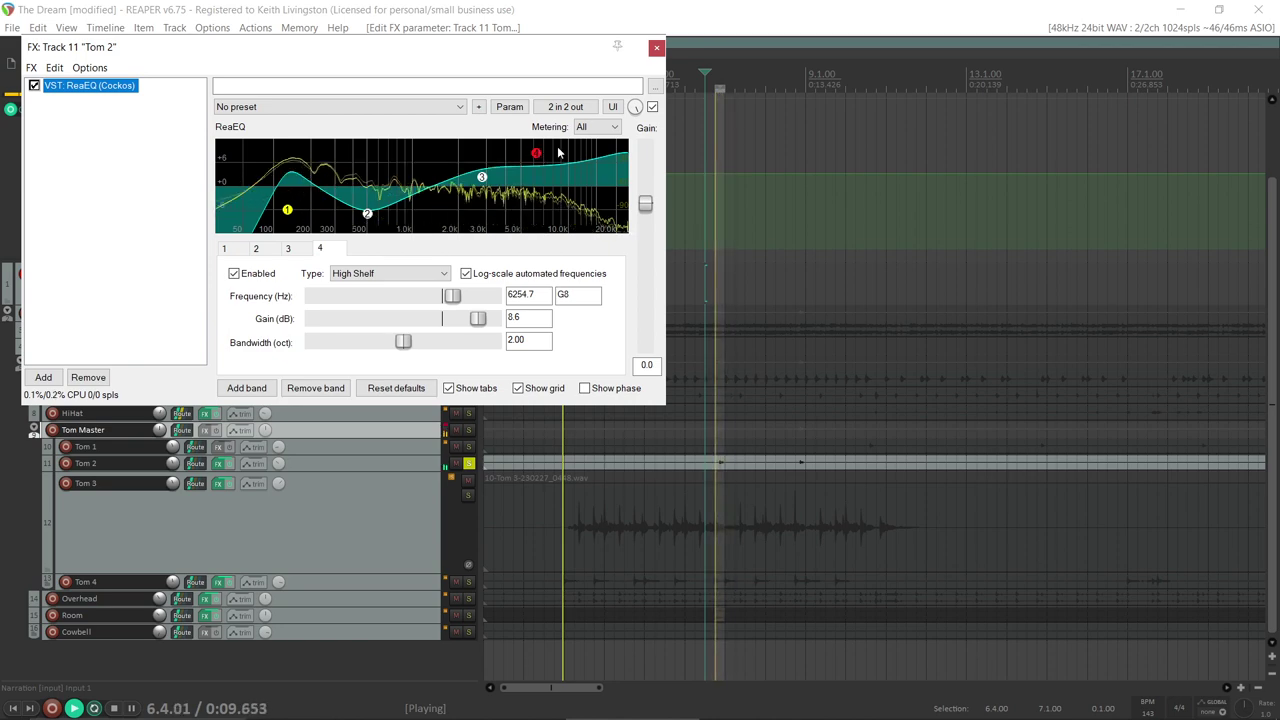
# Step: Close Tom 2's EQ window, stop playback, and clear the solos on Tom 2 and Narration
pyautogui.press('Escape')
pyautogui.press('space')
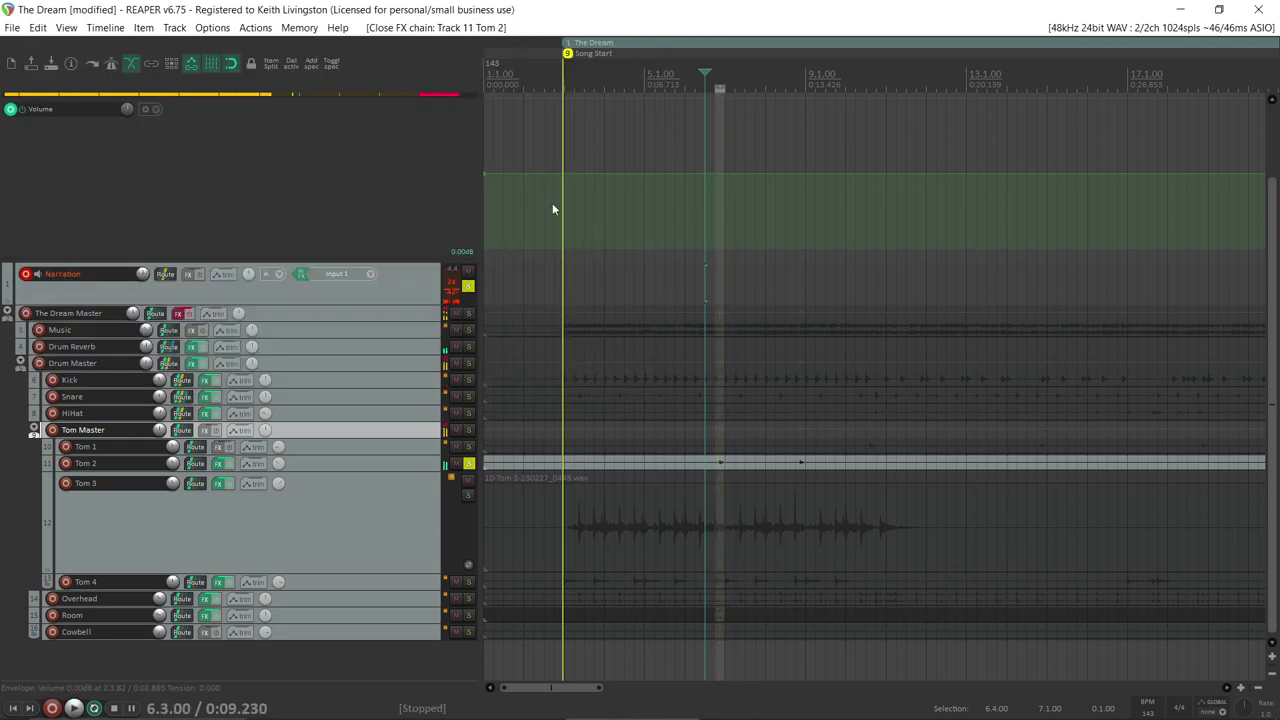
pyautogui.click(468, 464)
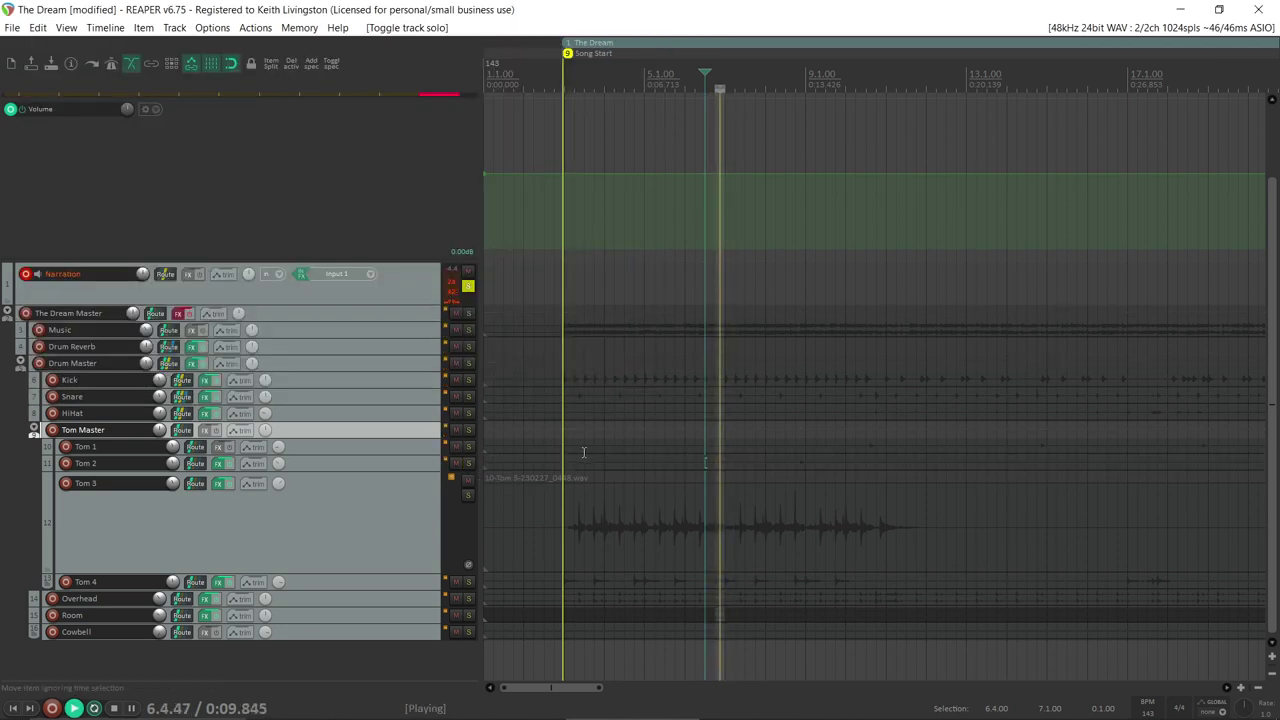
pyautogui.click(468, 287)
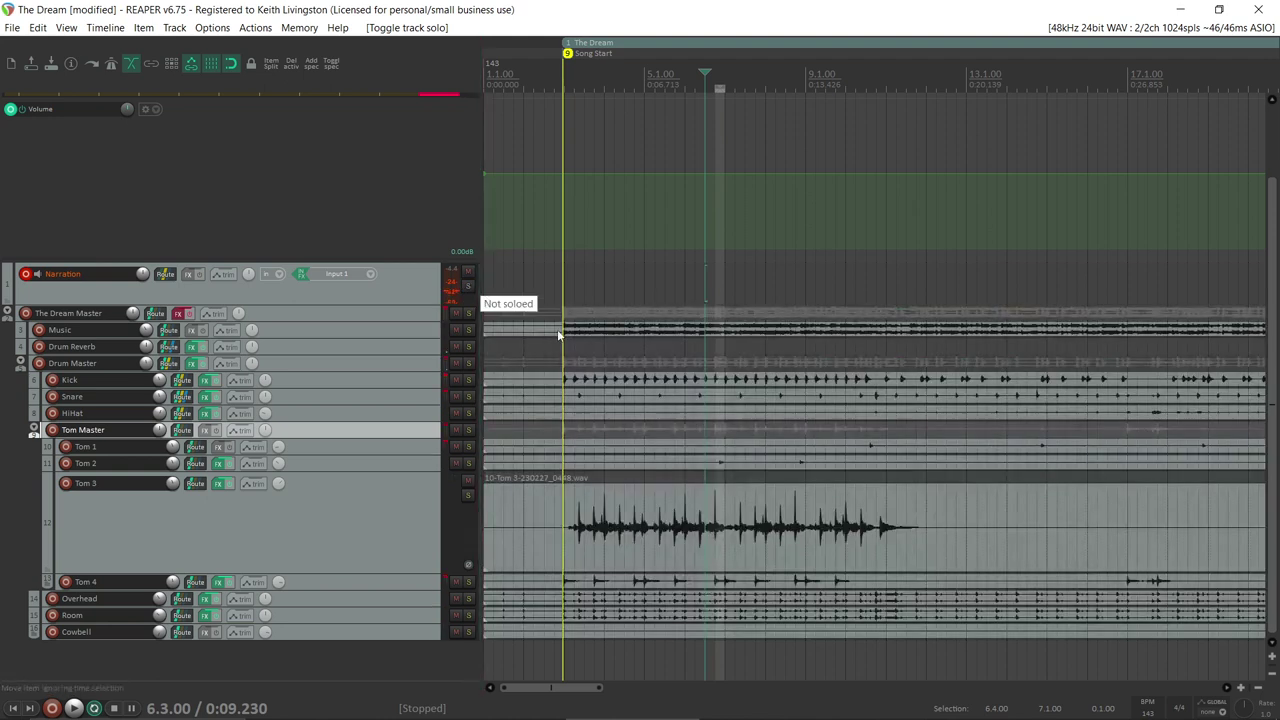
# Step: Play the full mix from 6.2.00 through the Tom 2 hit, turn repeat off, and replay the passage
pyautogui.click(691, 289)
pyautogui.press('space')
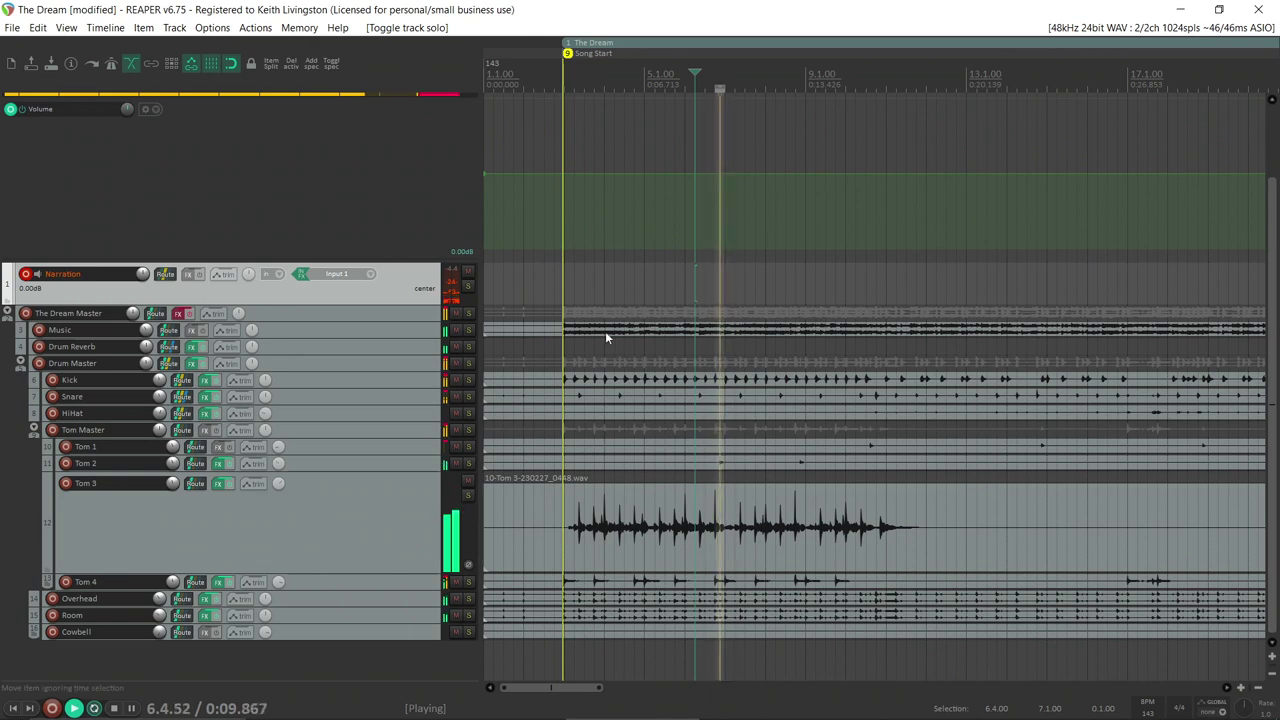
pyautogui.press('space')
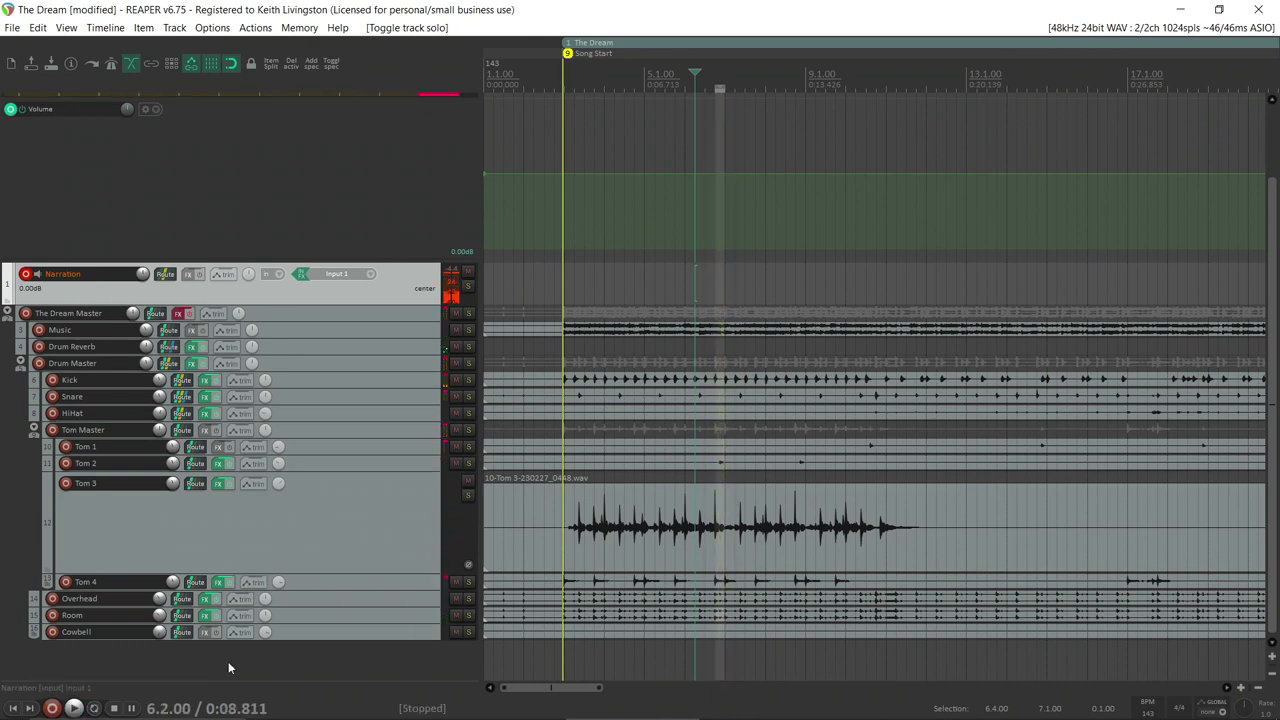
pyautogui.press('space')
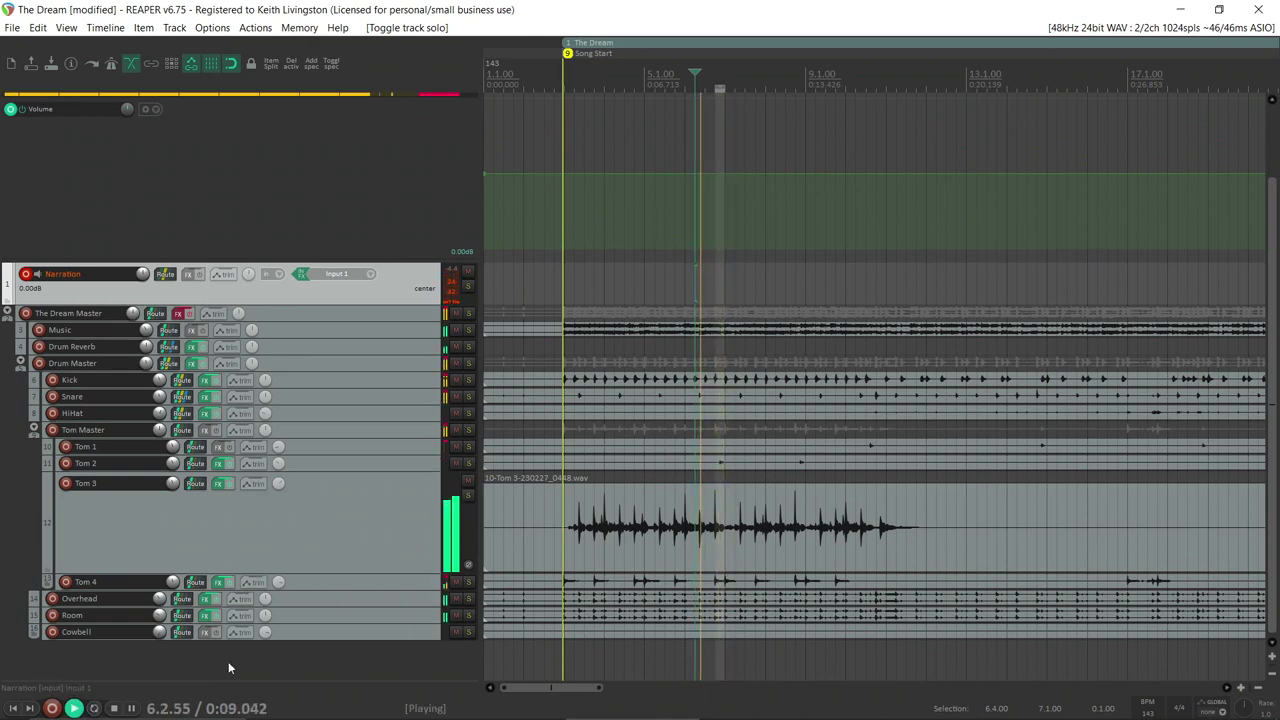
pyautogui.press('space')
# Step: Audition Tom 2 soloed, unsolo it, and set its volume to -0.75 dB while checking it against the full mix
pyautogui.click(468, 463)
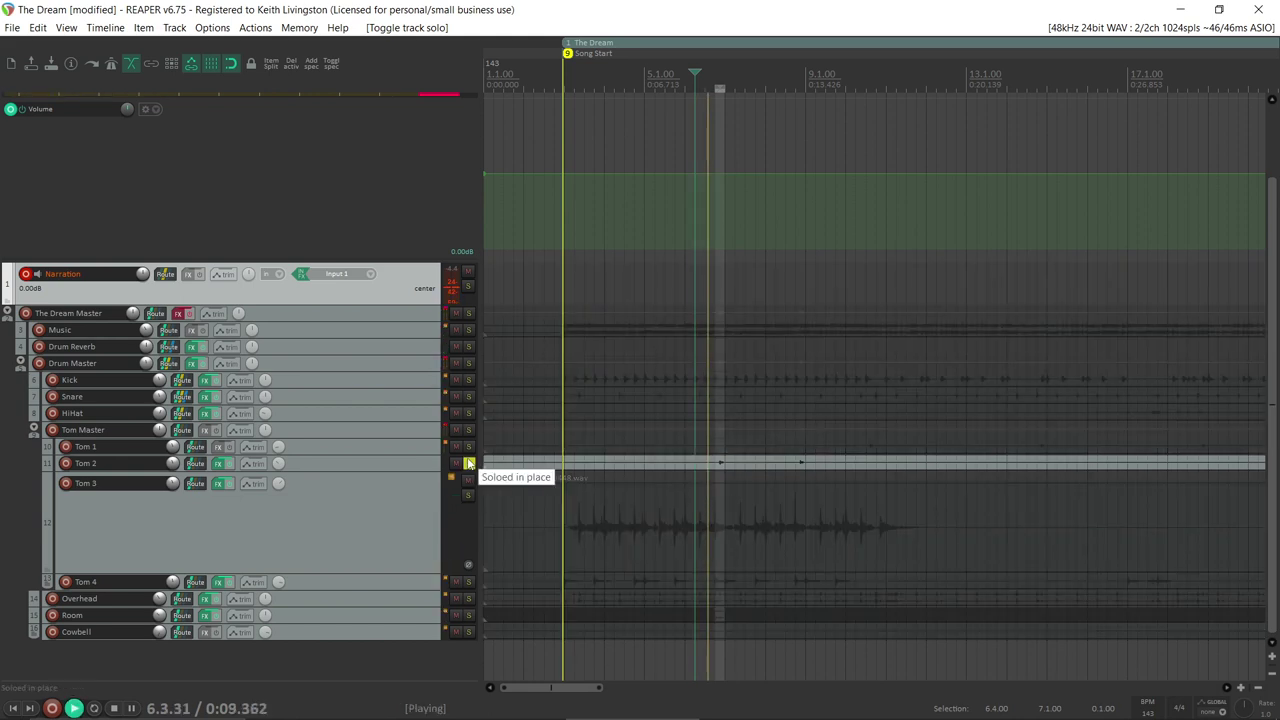
pyautogui.press('space')
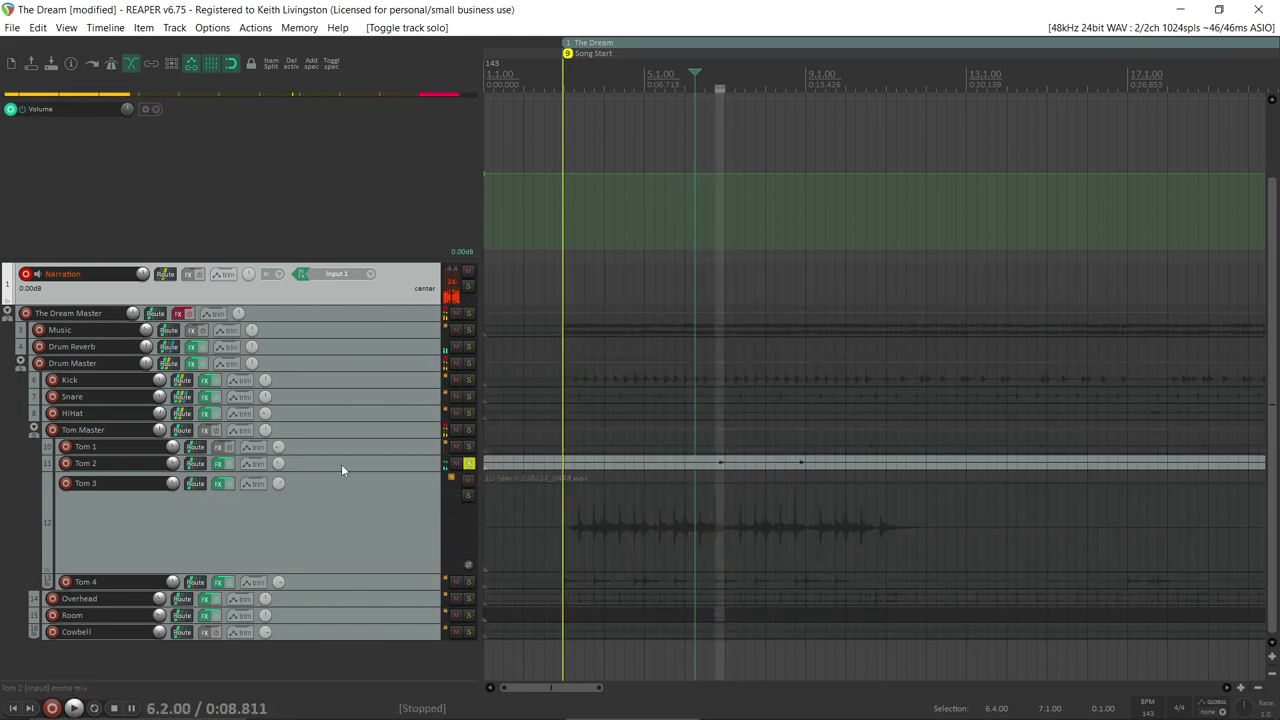
pyautogui.click(469, 463)
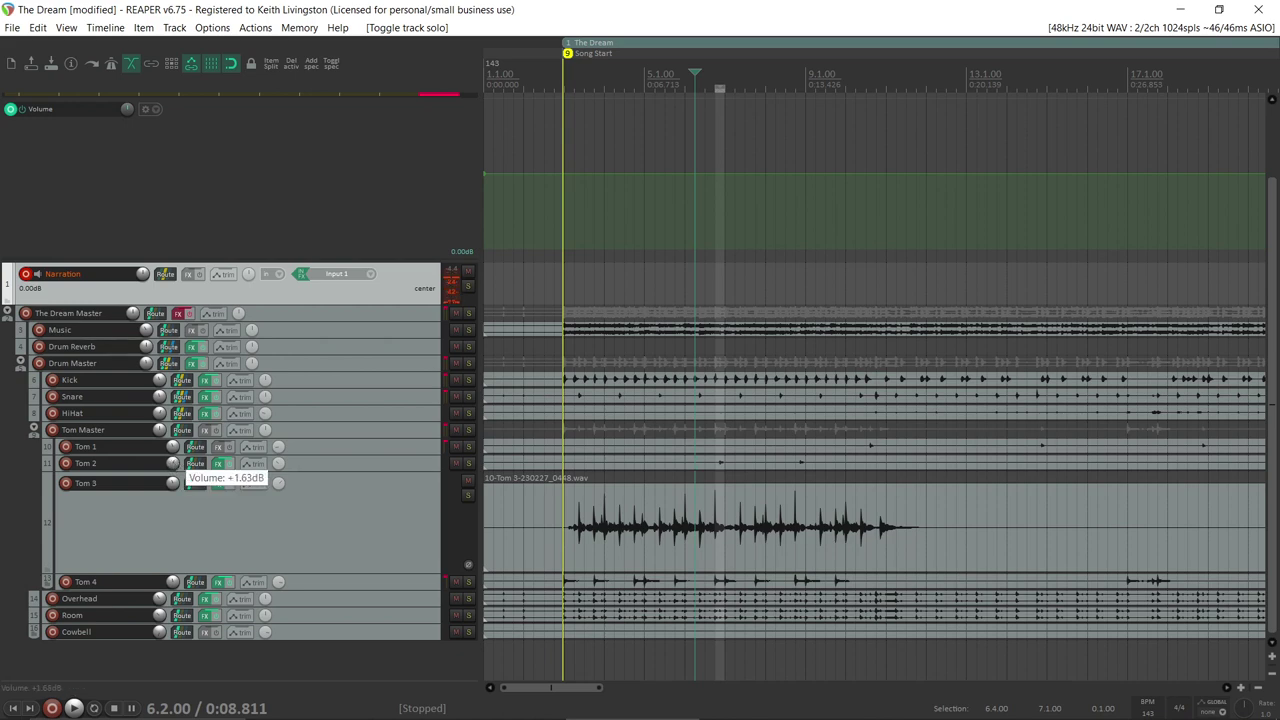
pyautogui.press('space')
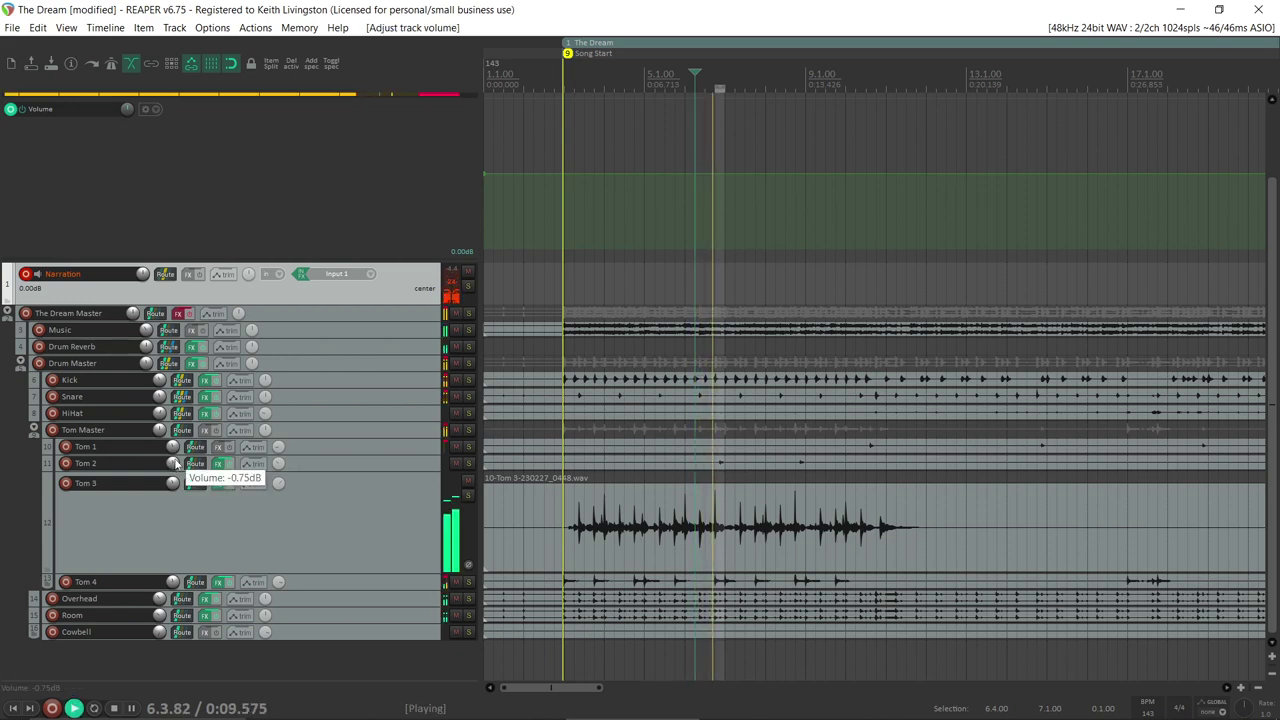
pyautogui.press('space')
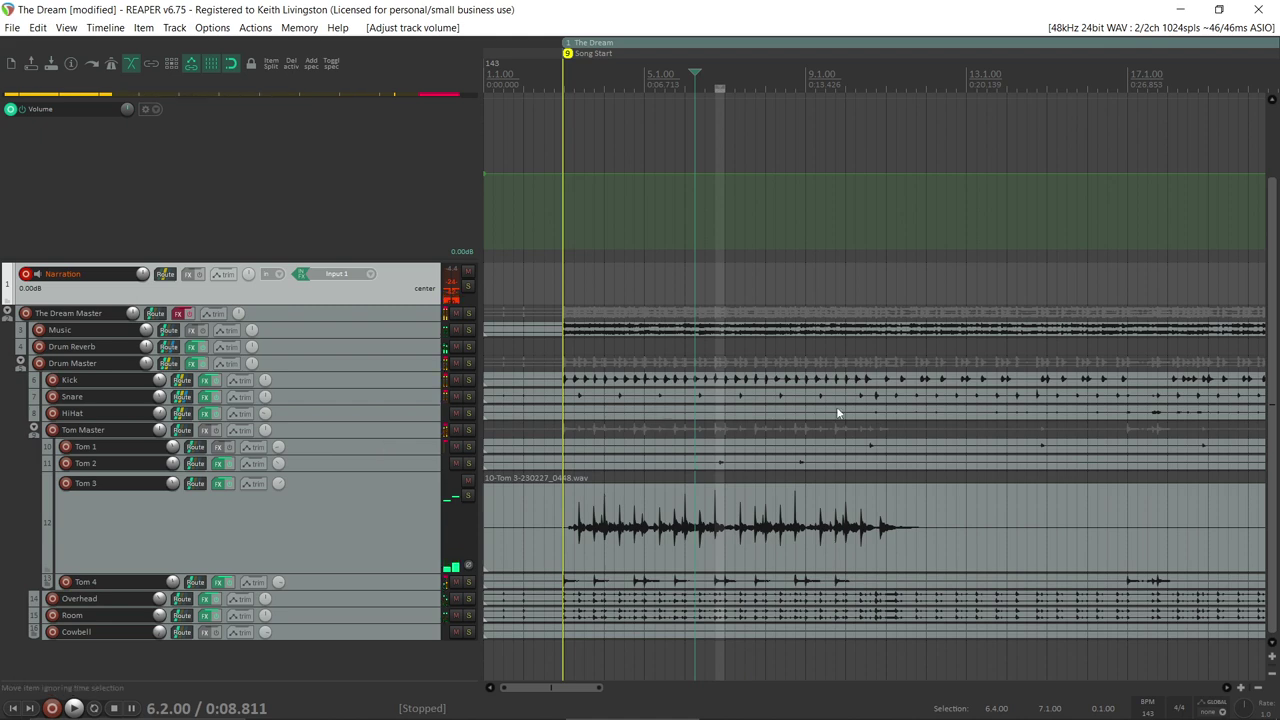
# Step: Select the Tom 1 hit from 10.3.00 to 10.4.00, add ReaEQ to the Tom 1 track, and play it soloed
pyautogui.moveTo(867, 432); pyautogui.dragTo(878, 432)
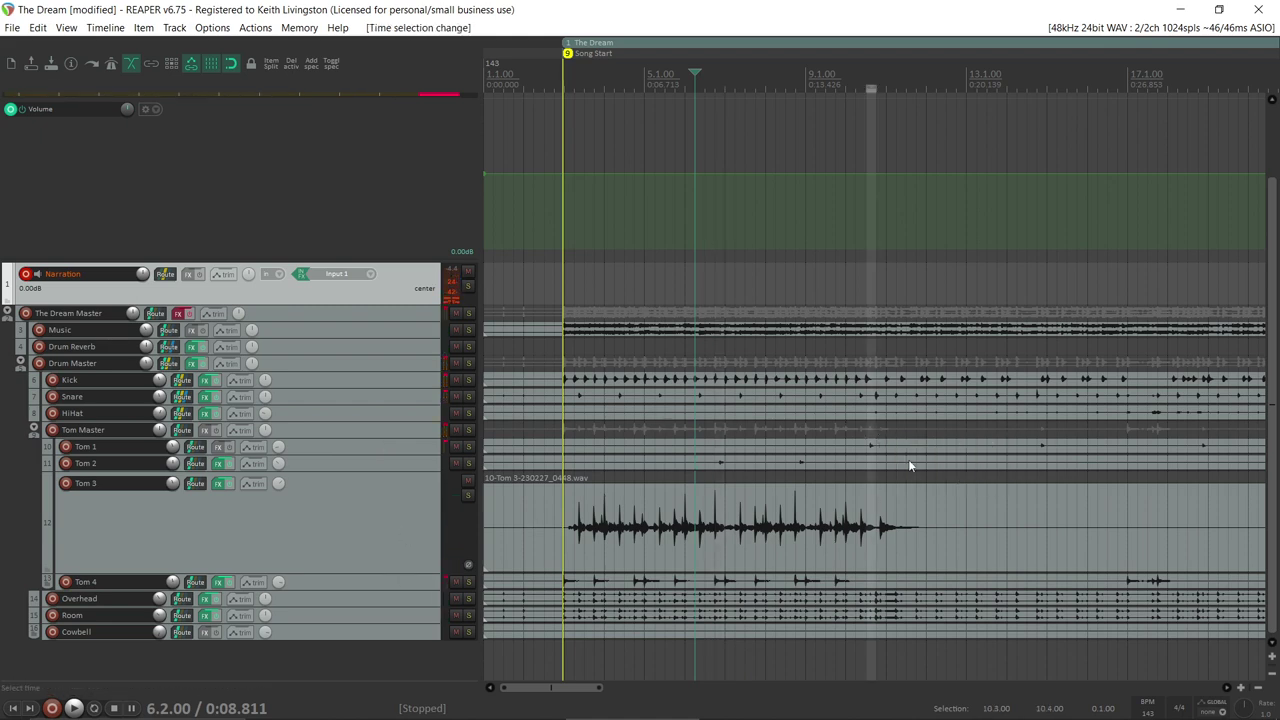
pyautogui.click(867, 414)
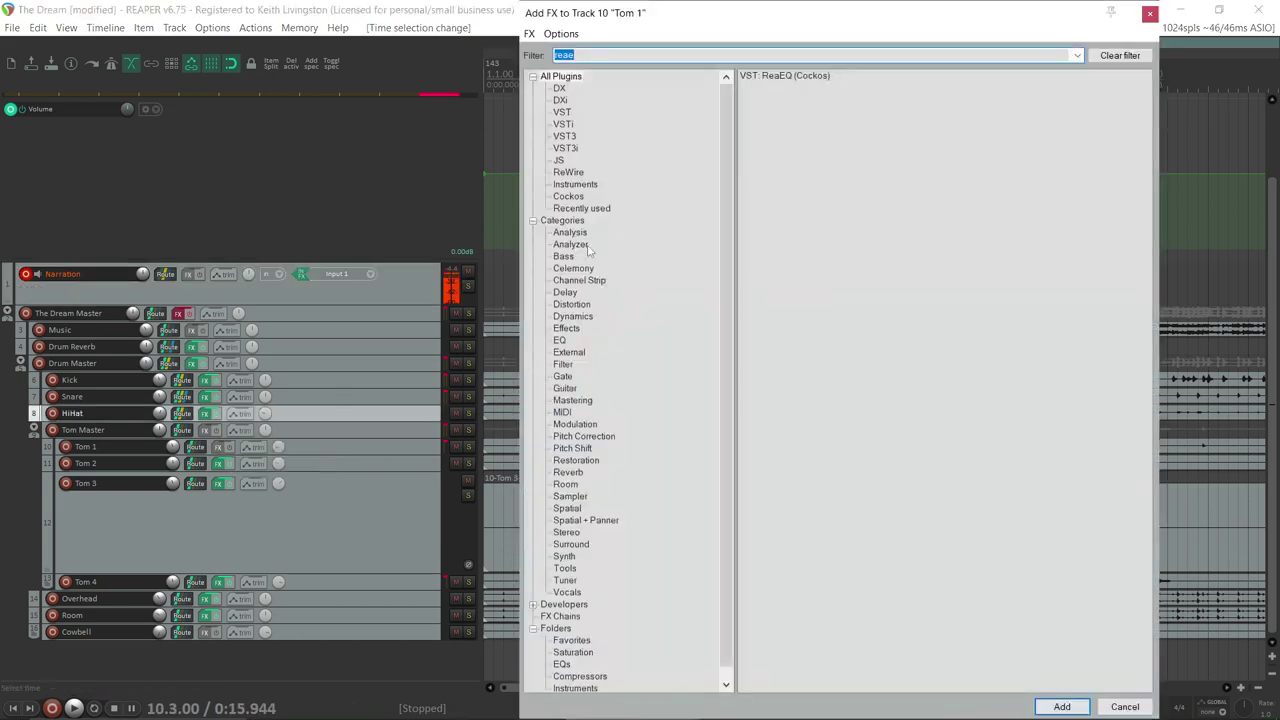
pyautogui.doubleClick(785, 76)
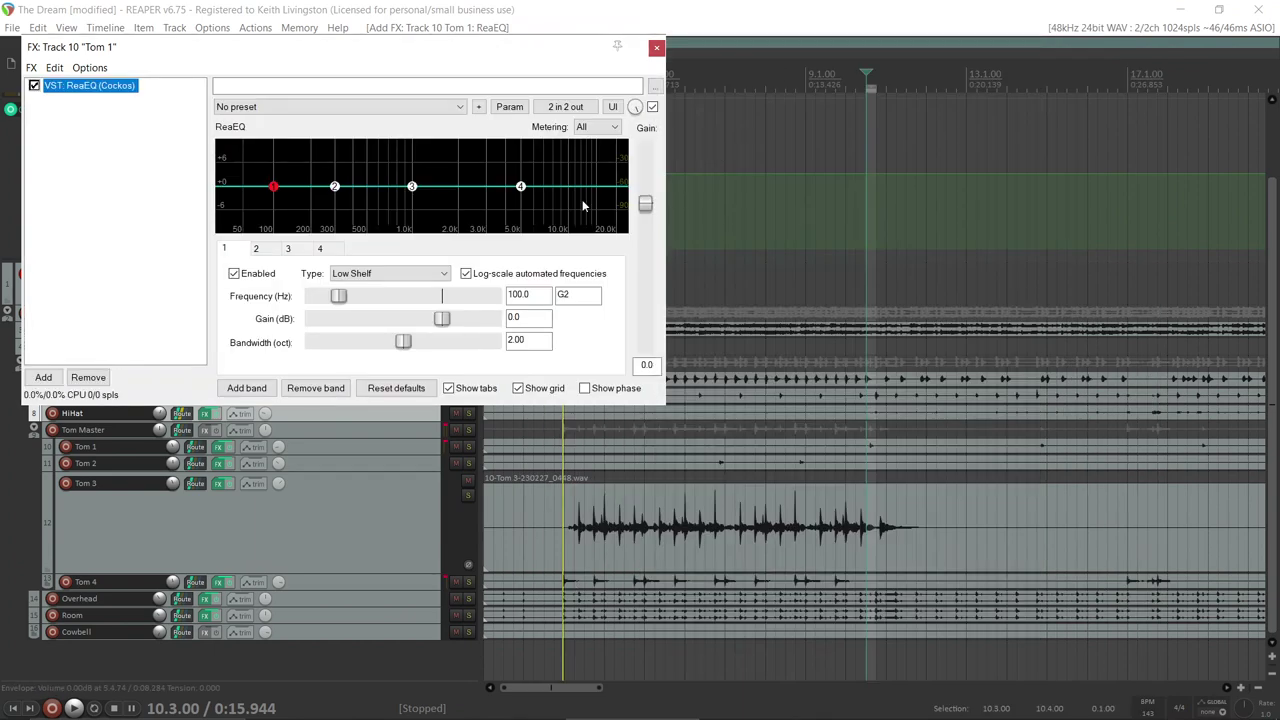
pyautogui.press('space')
pyautogui.hotkey('alt', 's')
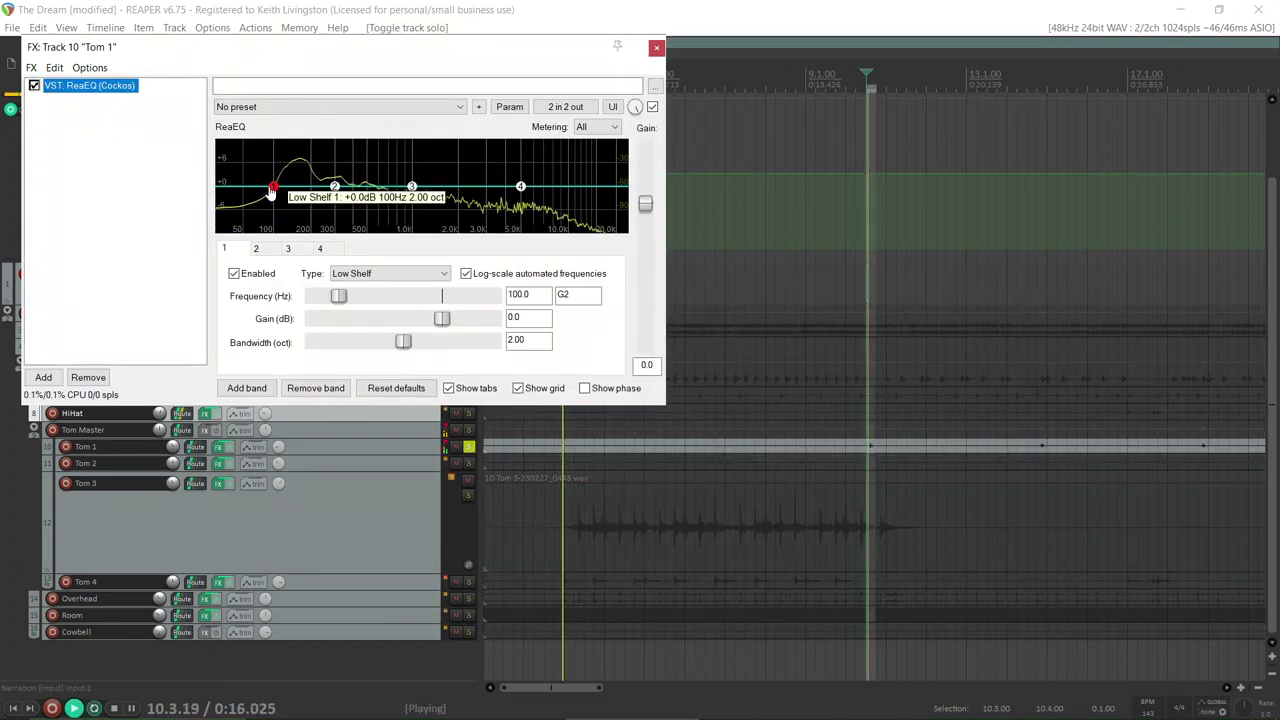
# Step: Change band 1 of Tom 1's ReaEQ to a high pass at about 142 Hz with a 0.71 oct bandwidth
pyautogui.moveTo(295, 183); pyautogui.dragTo(300, 173)
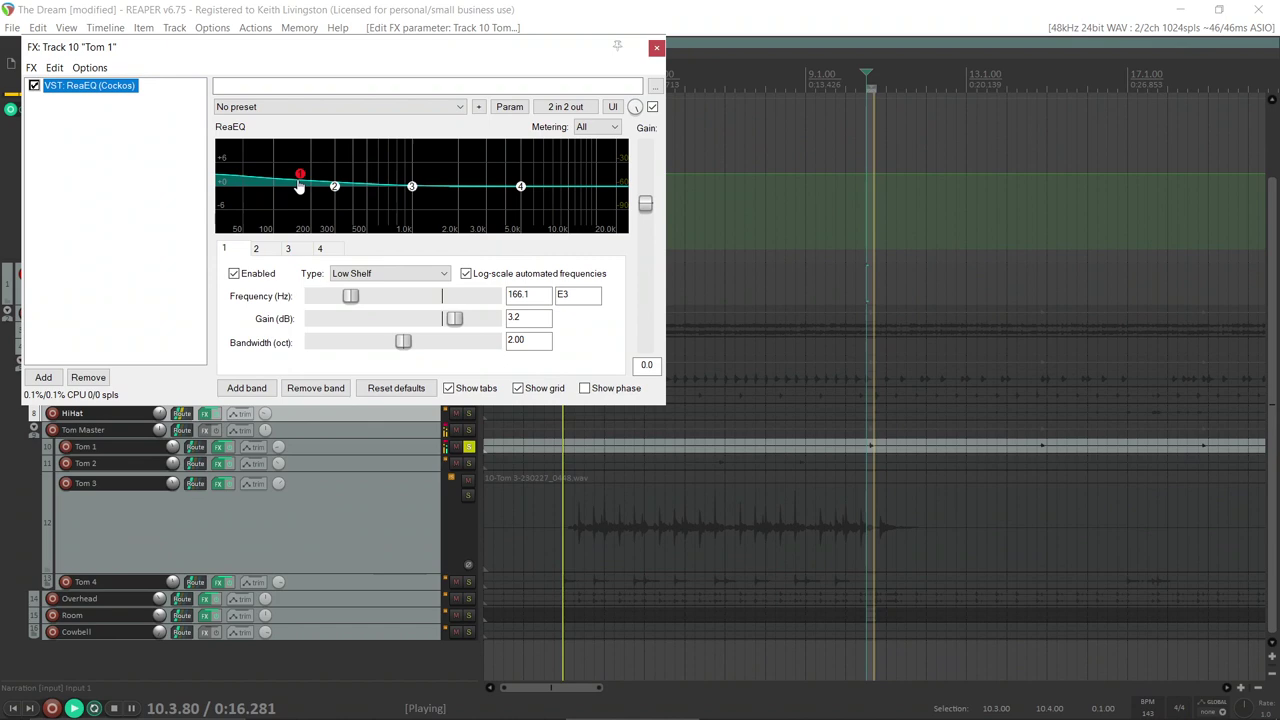
pyautogui.click(374, 273)
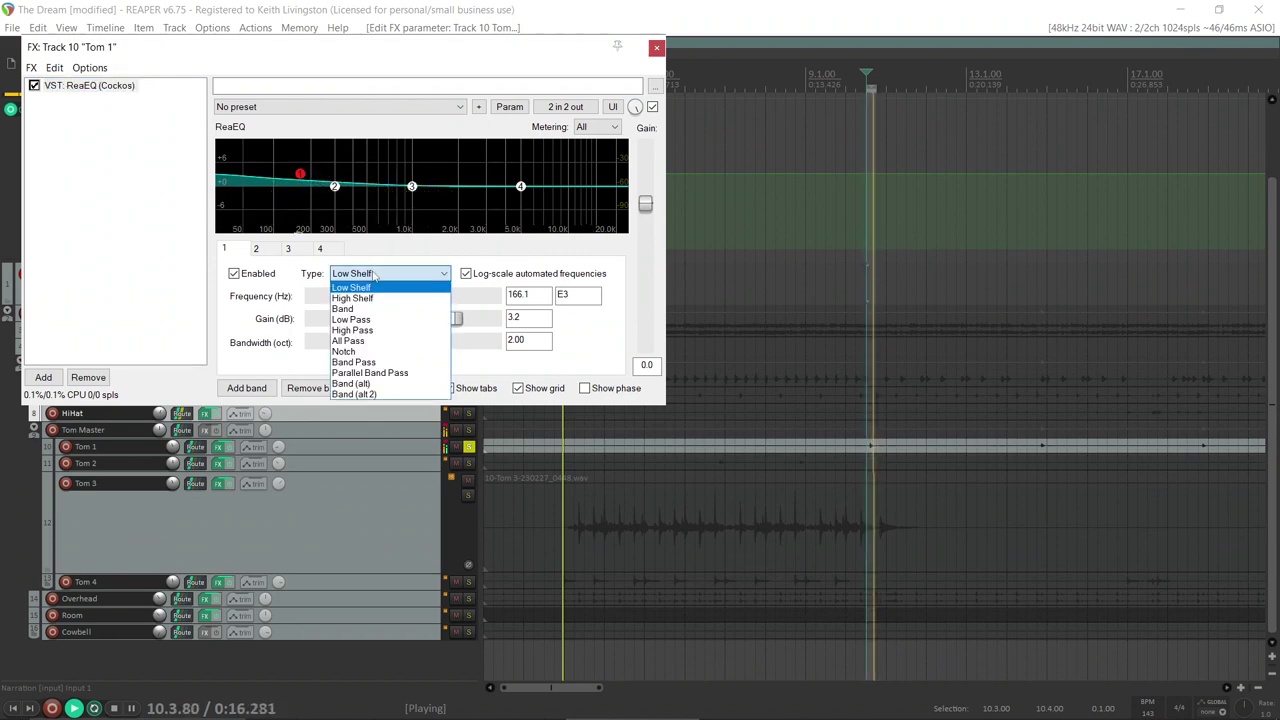
pyautogui.click(368, 330)
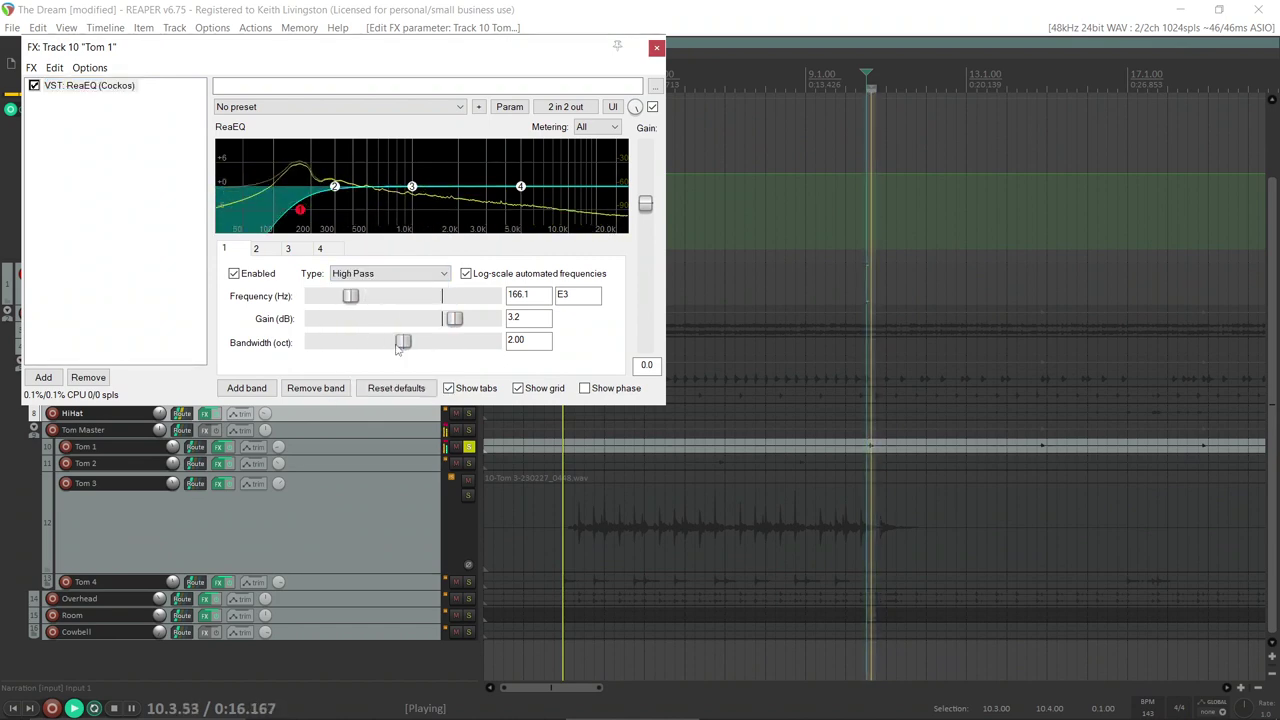
pyautogui.moveTo(399, 345); pyautogui.dragTo(356, 352)
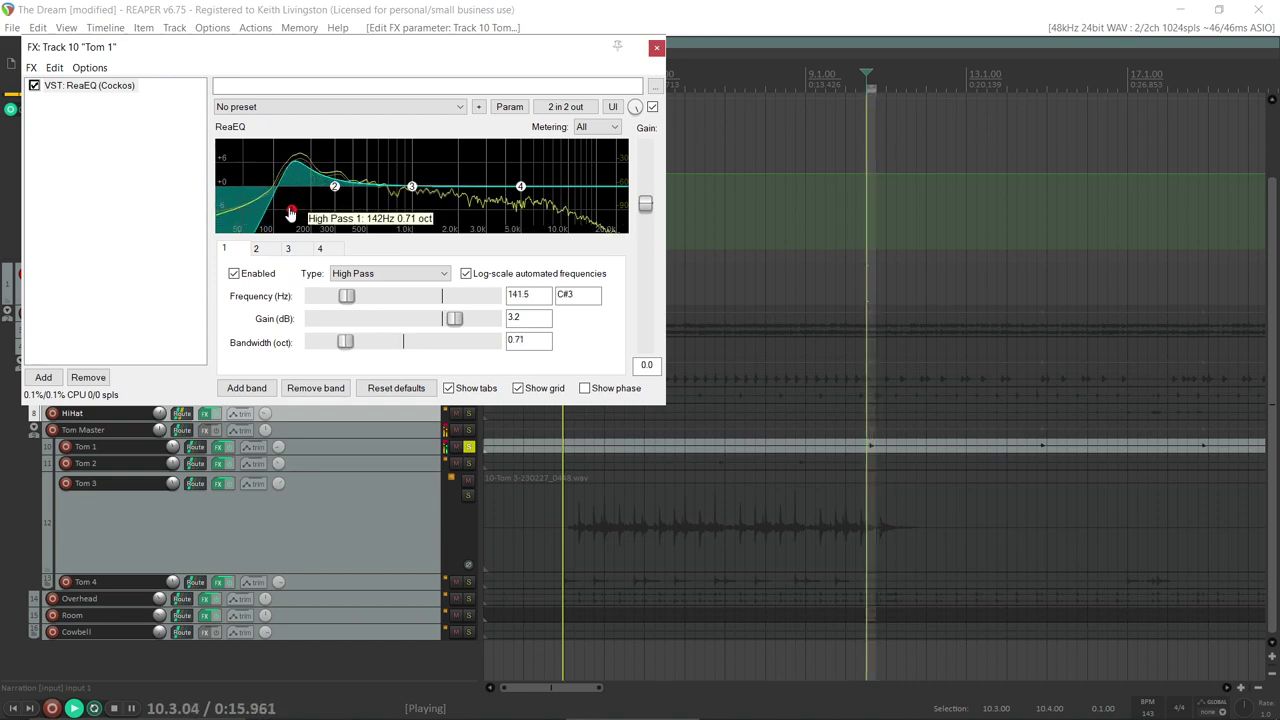
# Step: Cut Tom 1's low mids with band 2, boost band 3 slightly, set the high shelf to 5.2 dB at 5620.1 Hz, and unsolo the track
pyautogui.moveTo(335, 188); pyautogui.dragTo(529, 170)
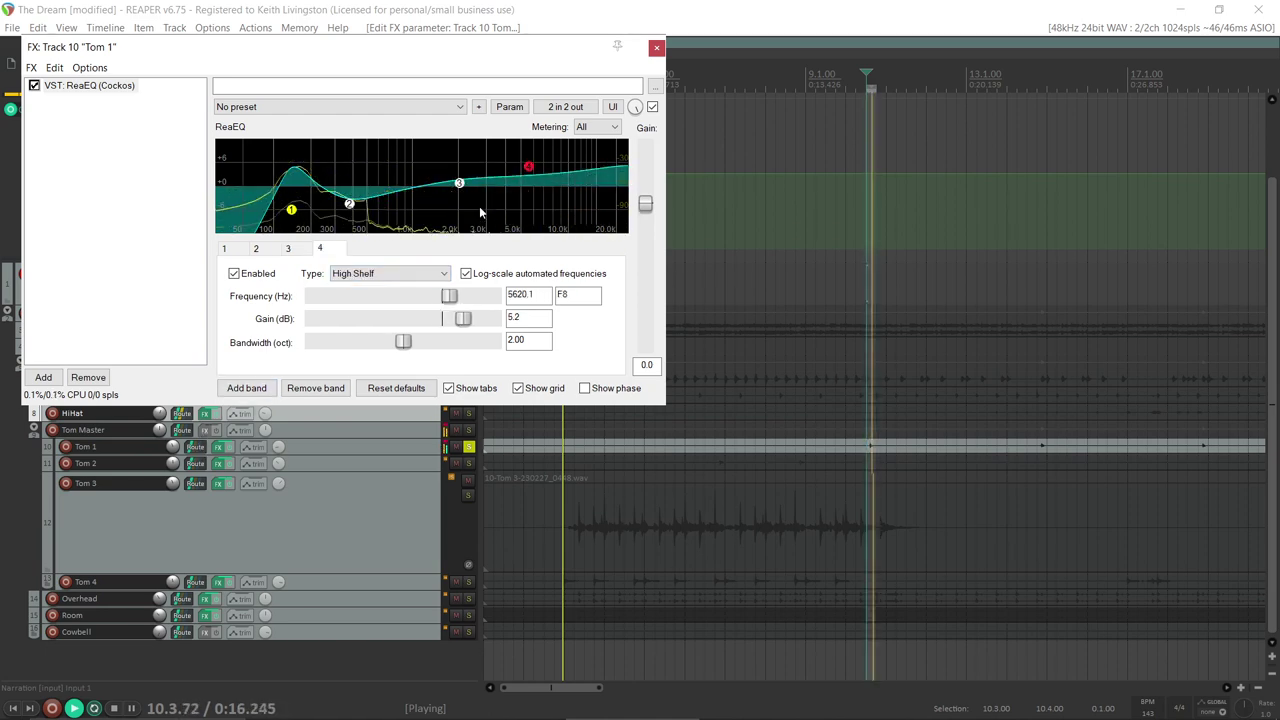
pyautogui.click(656, 47)
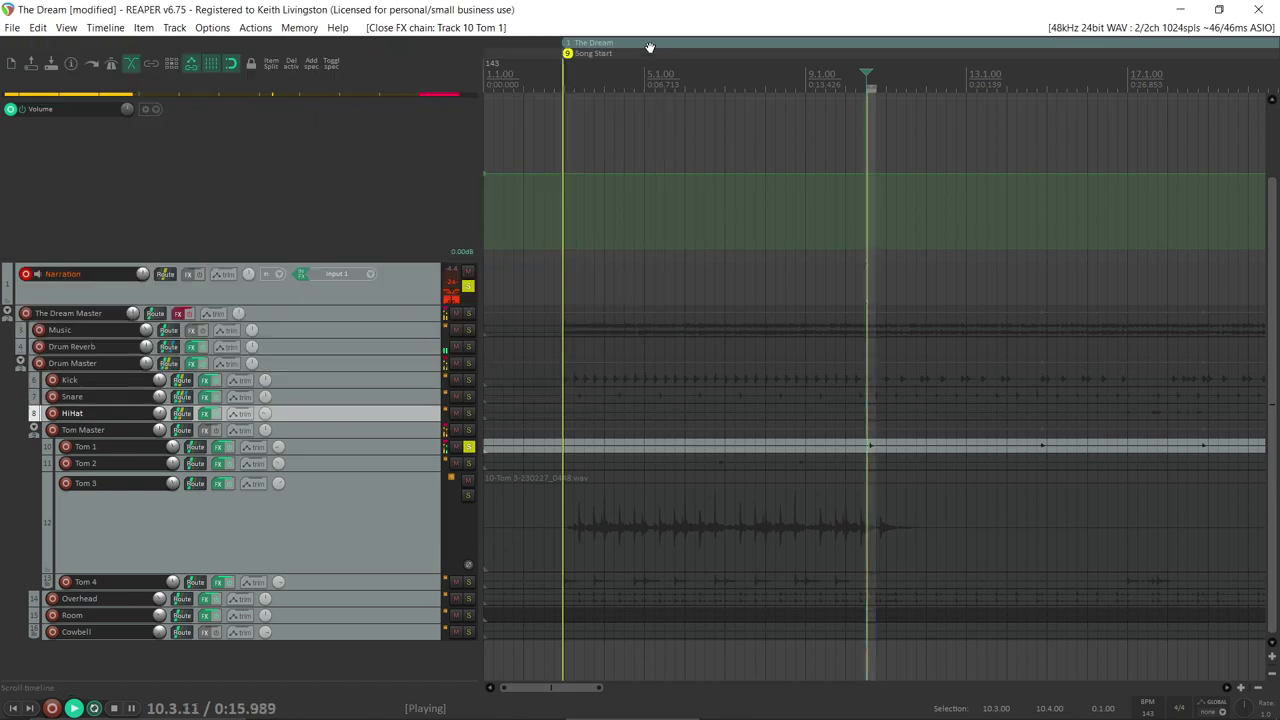
pyautogui.click(468, 446)
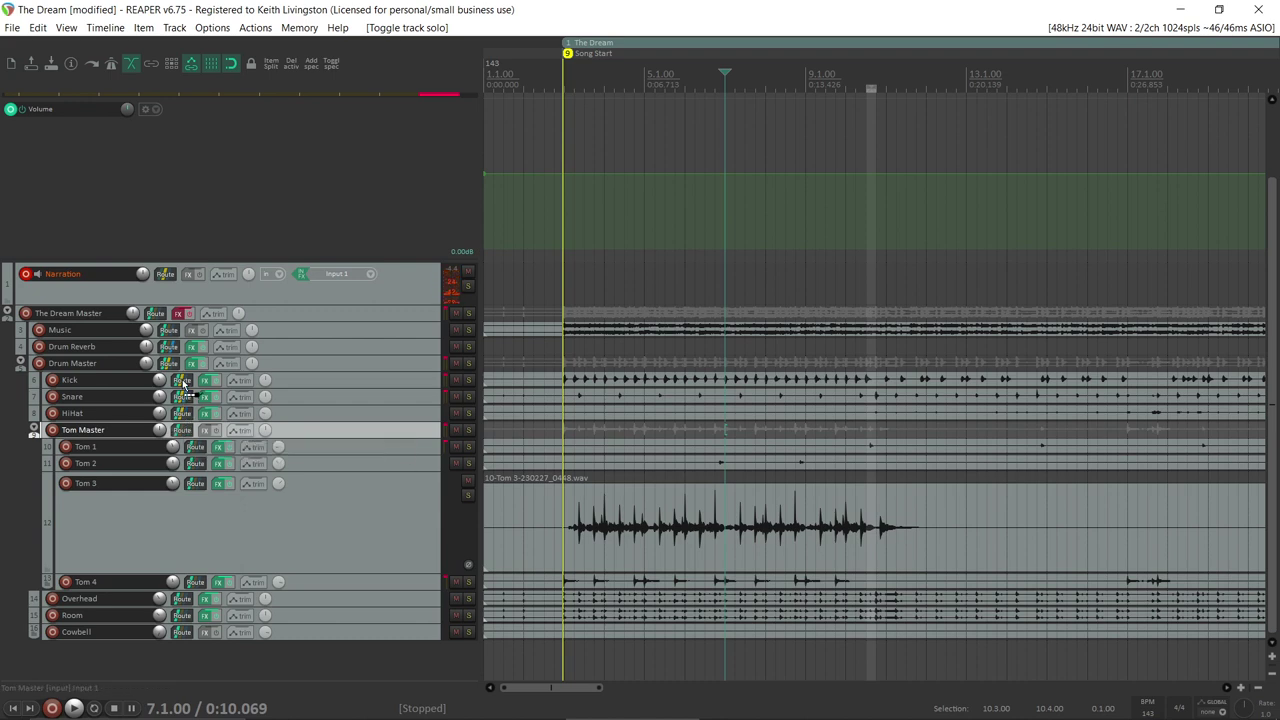
# Step: Add a send from Tom Master to Drum Reverb and play the mix from 7.1.00
pyautogui.moveTo(167, 354); pyautogui.dragTo(167, 355)
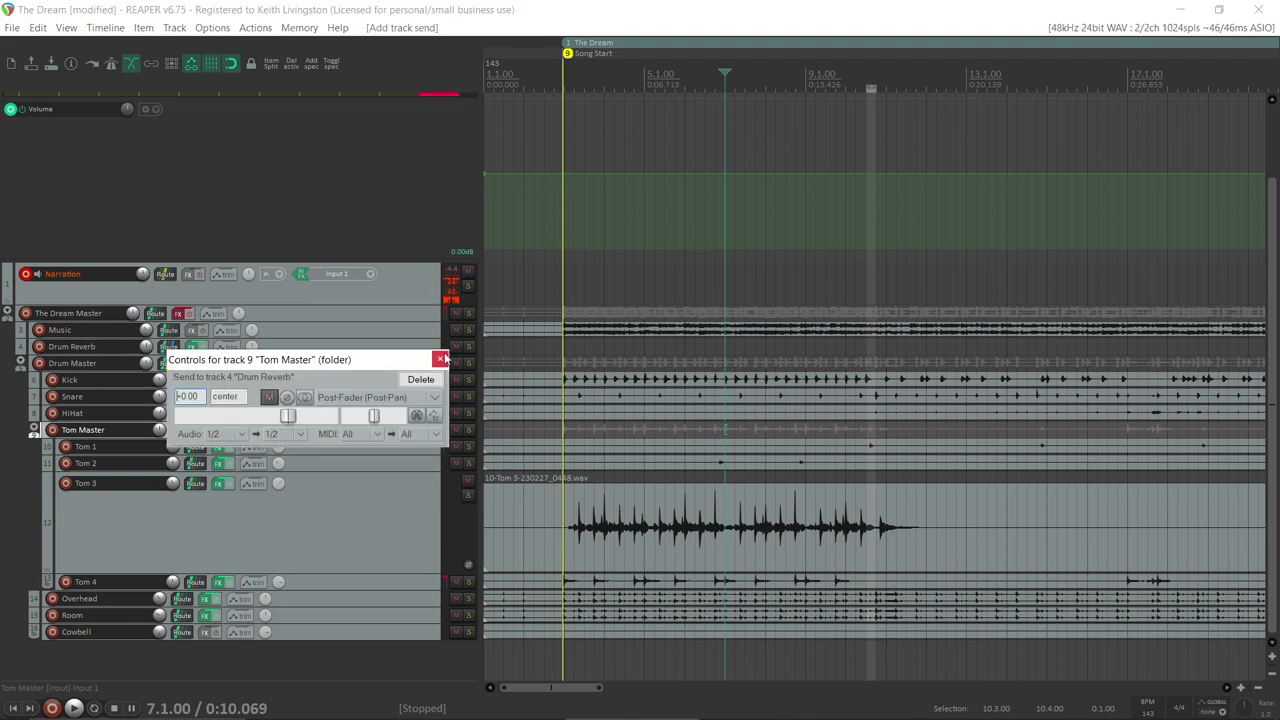
pyautogui.click(440, 358)
pyautogui.press('space')
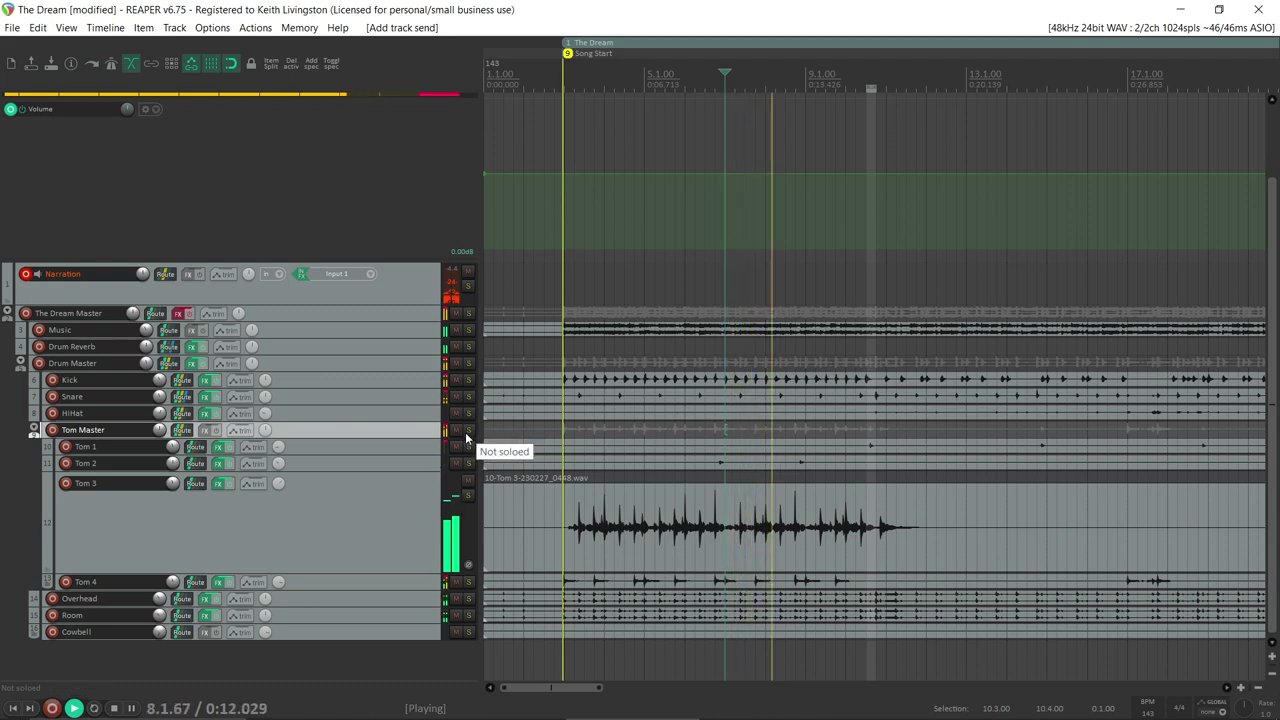
# Step: Solo Tom Master, lower its Drum Reverb send level while listening, and unsolo it
pyautogui.click(469, 429)
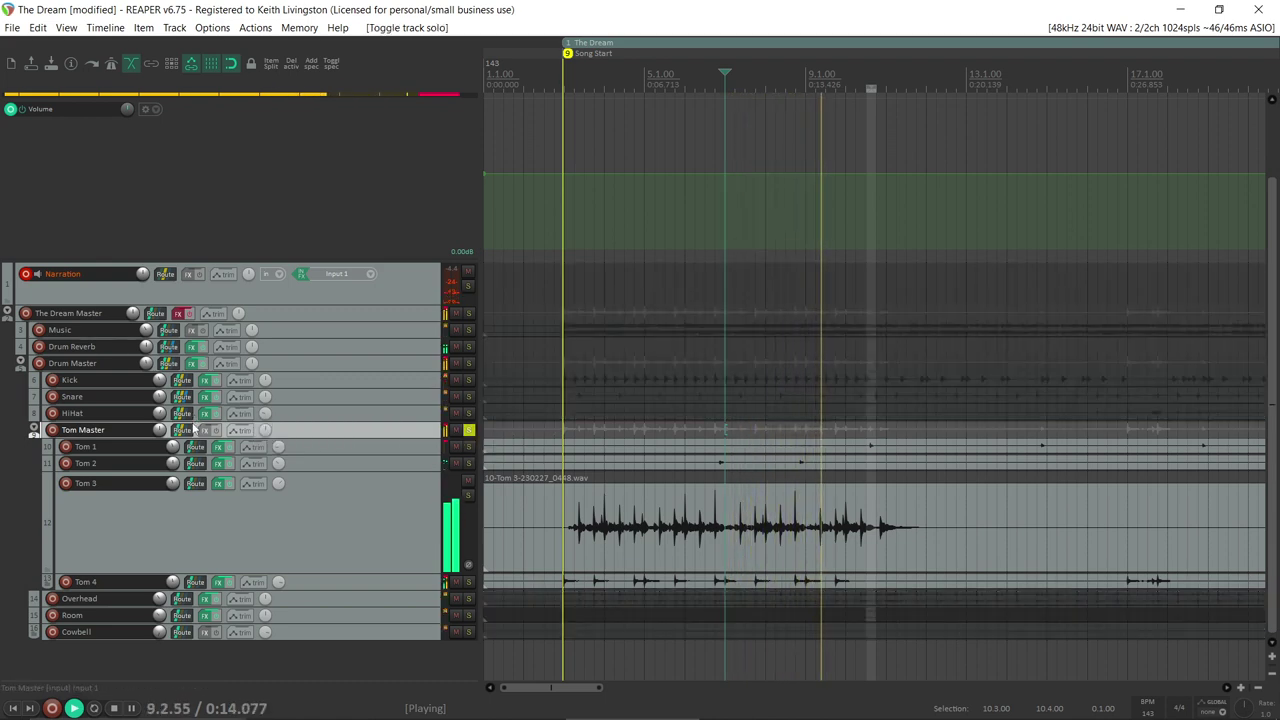
pyautogui.click(182, 431)
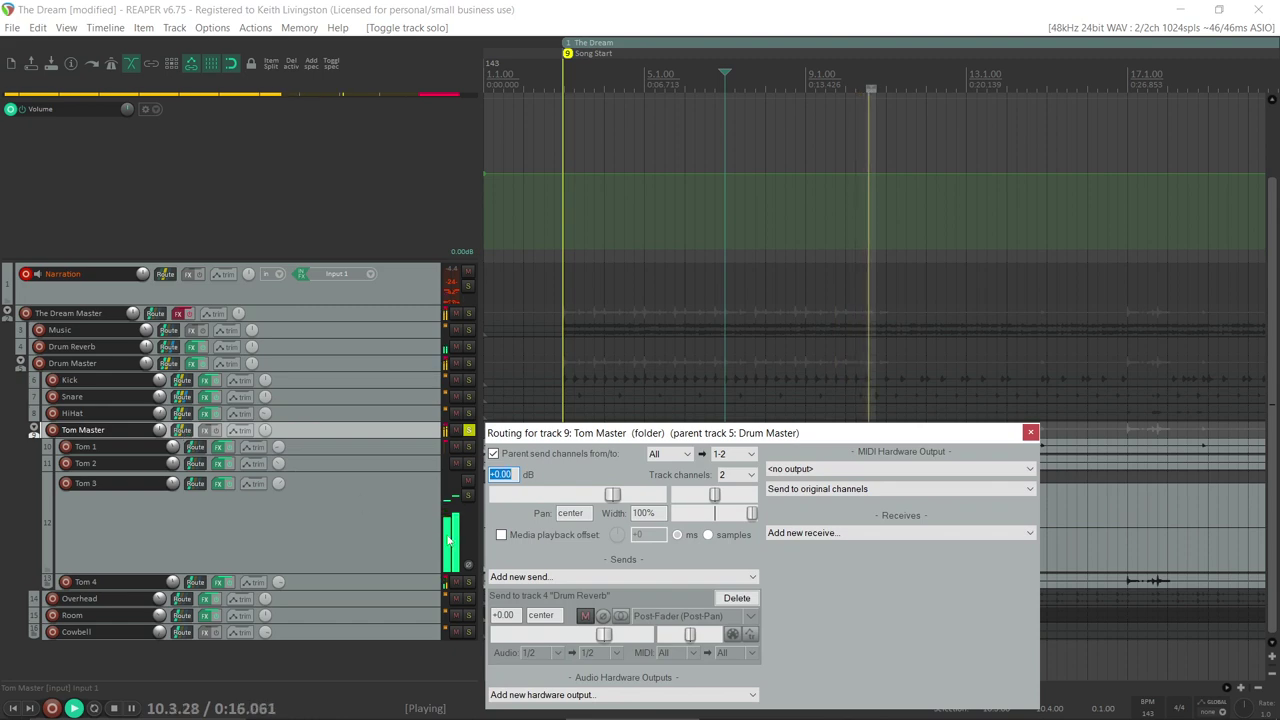
pyautogui.moveTo(603, 636); pyautogui.dragTo(580, 637)
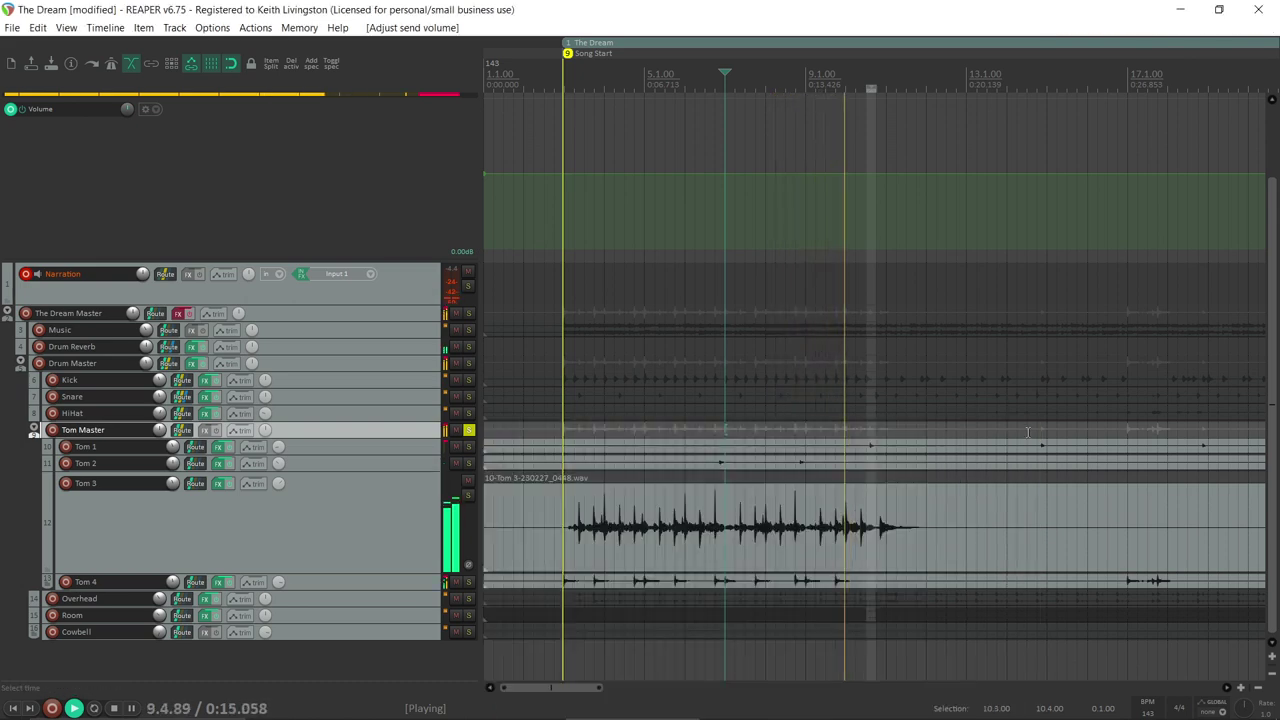
pyautogui.press('Escape')
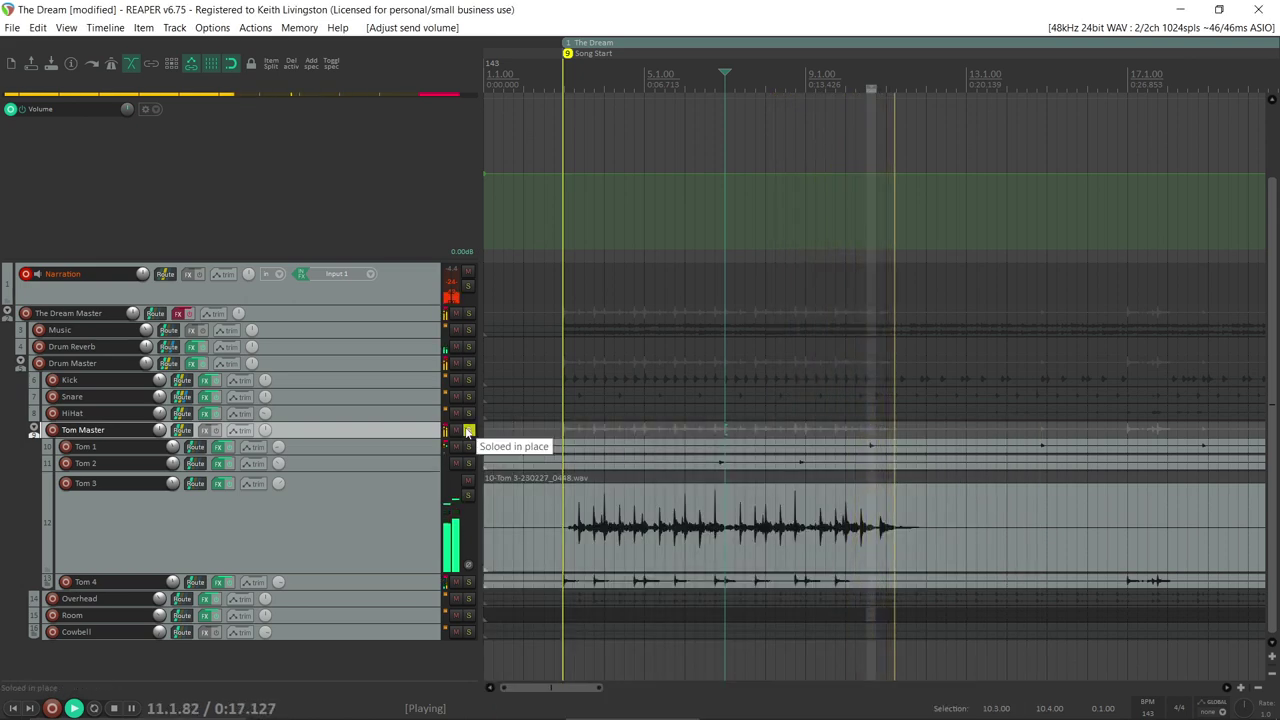
pyautogui.click(469, 429)
# Step: Listen to the toms in the full mix from near the song start and from 28.1.00 through the Verse marker
pyautogui.click(573, 279)
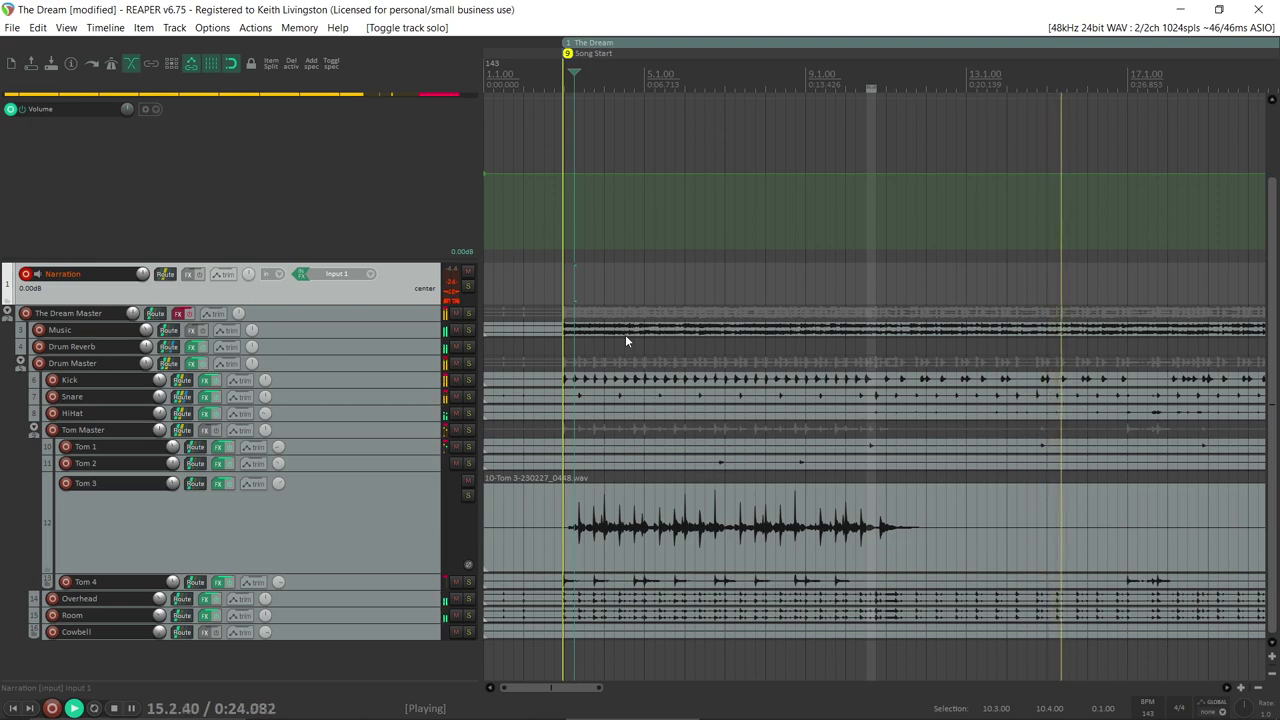
pyautogui.scroll(-3, 940, 332)
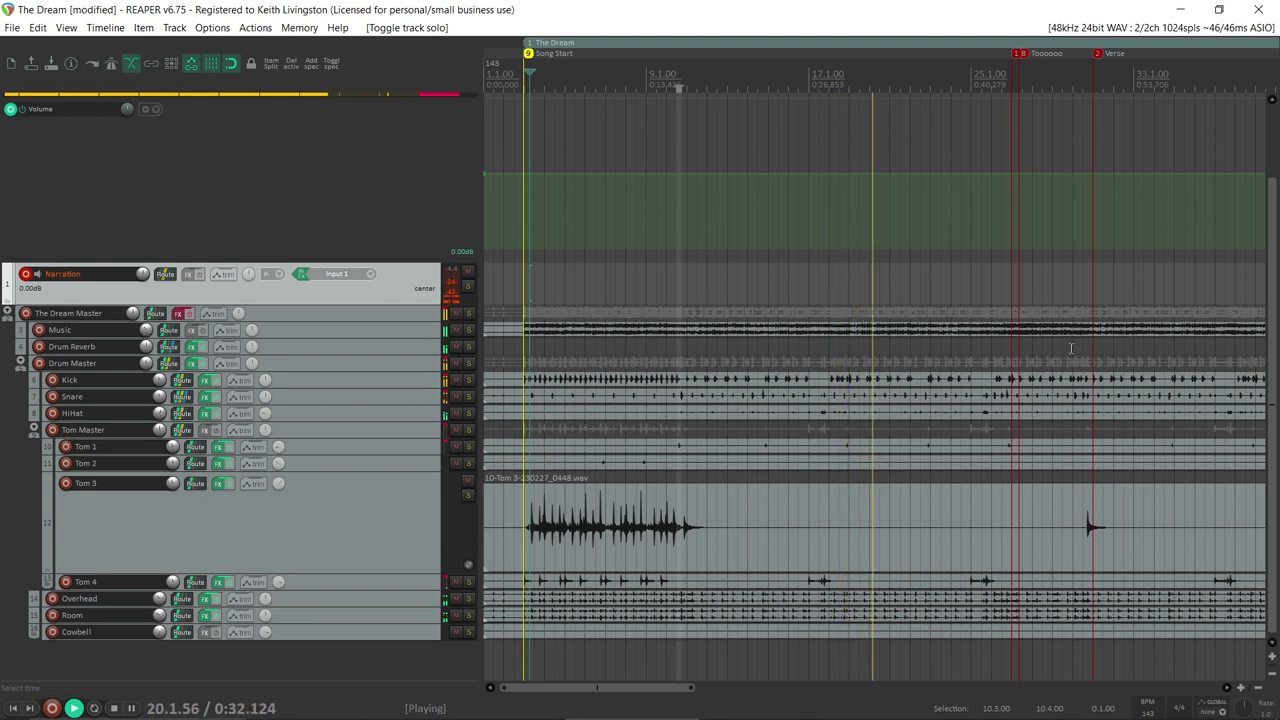
pyautogui.press('space')
pyautogui.click(1032, 347)
pyautogui.press('space')
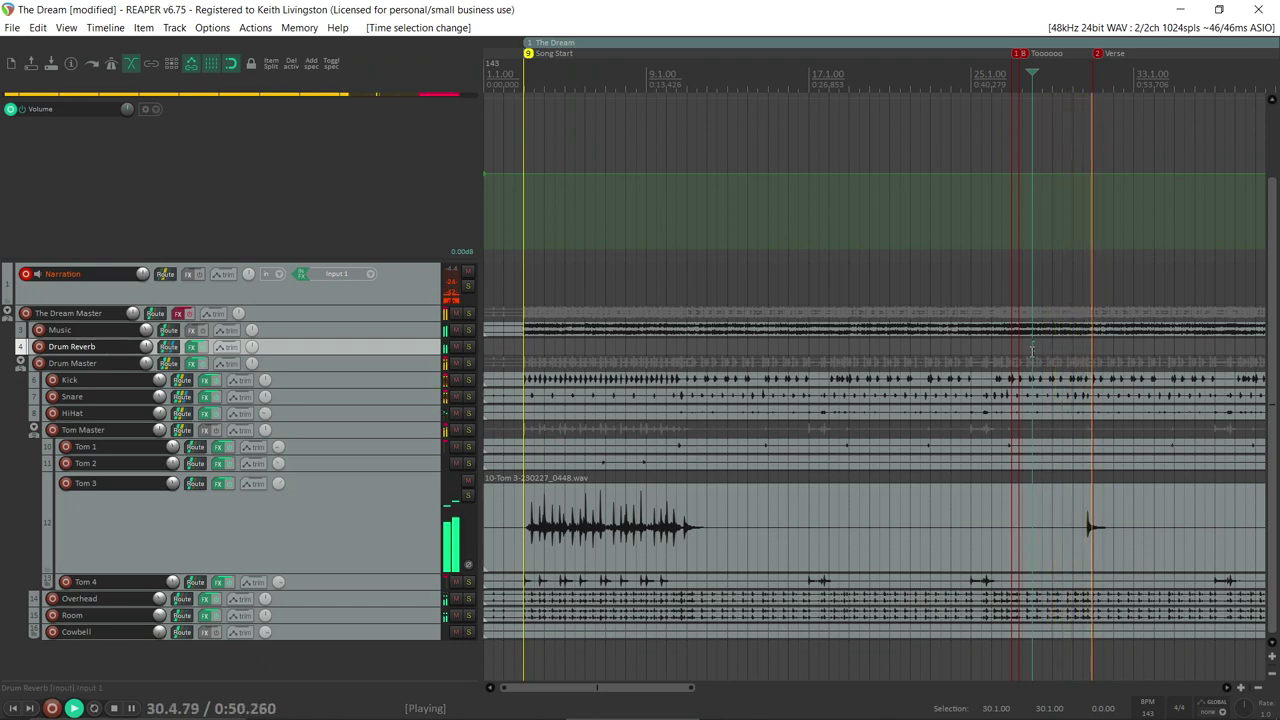
pyautogui.press('space')
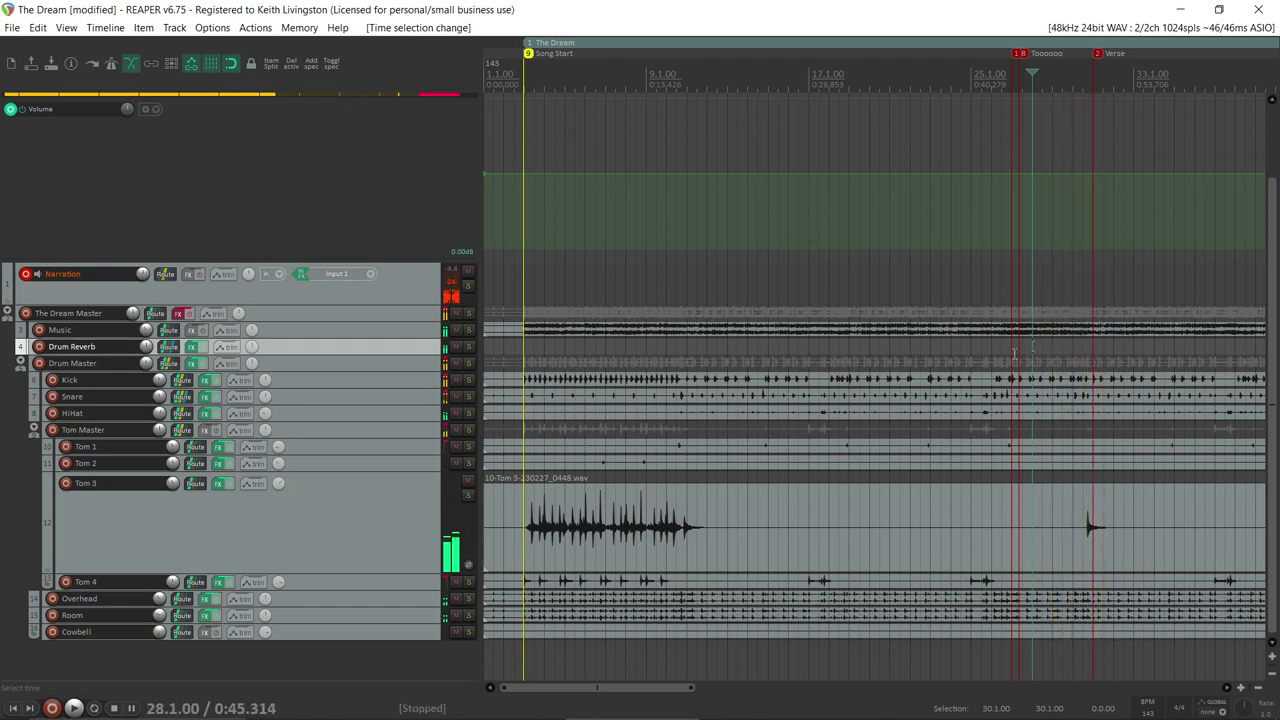
# Step: Add TDR Feedback Compressor II to Tom Master and load its Drum Bus: Controlled preset
pyautogui.click(205, 430)
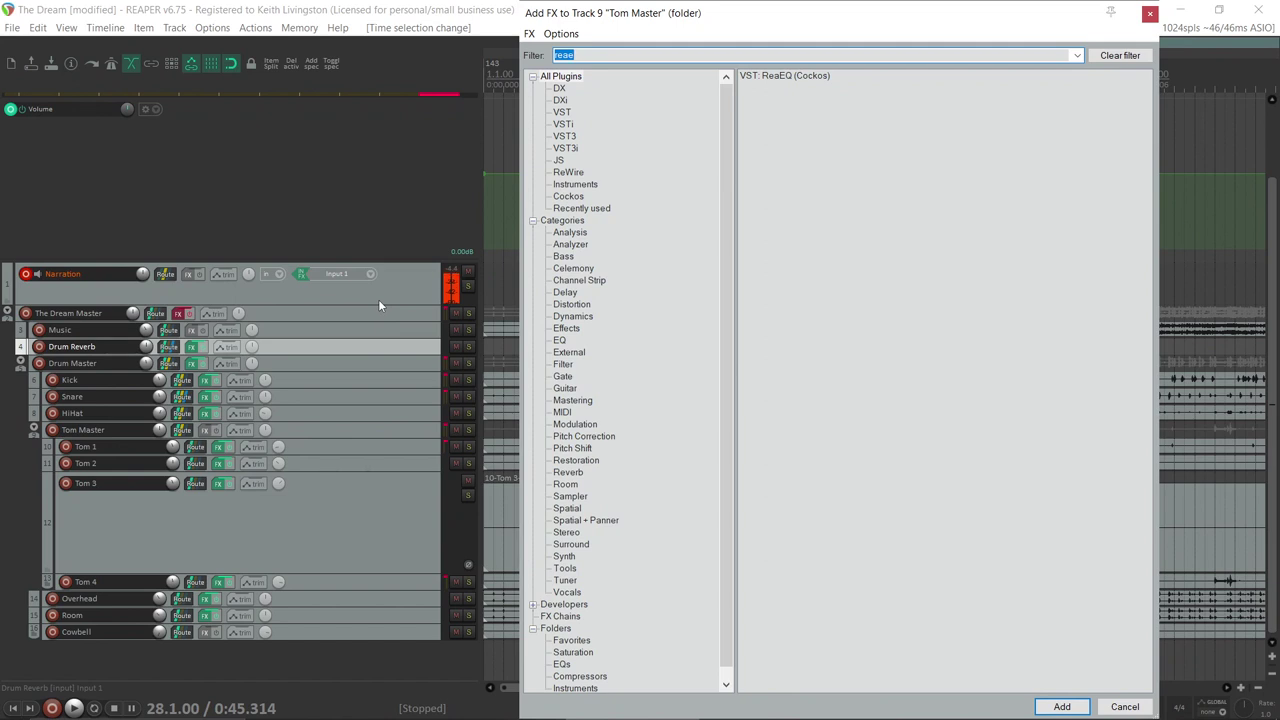
pyautogui.write('tdr')
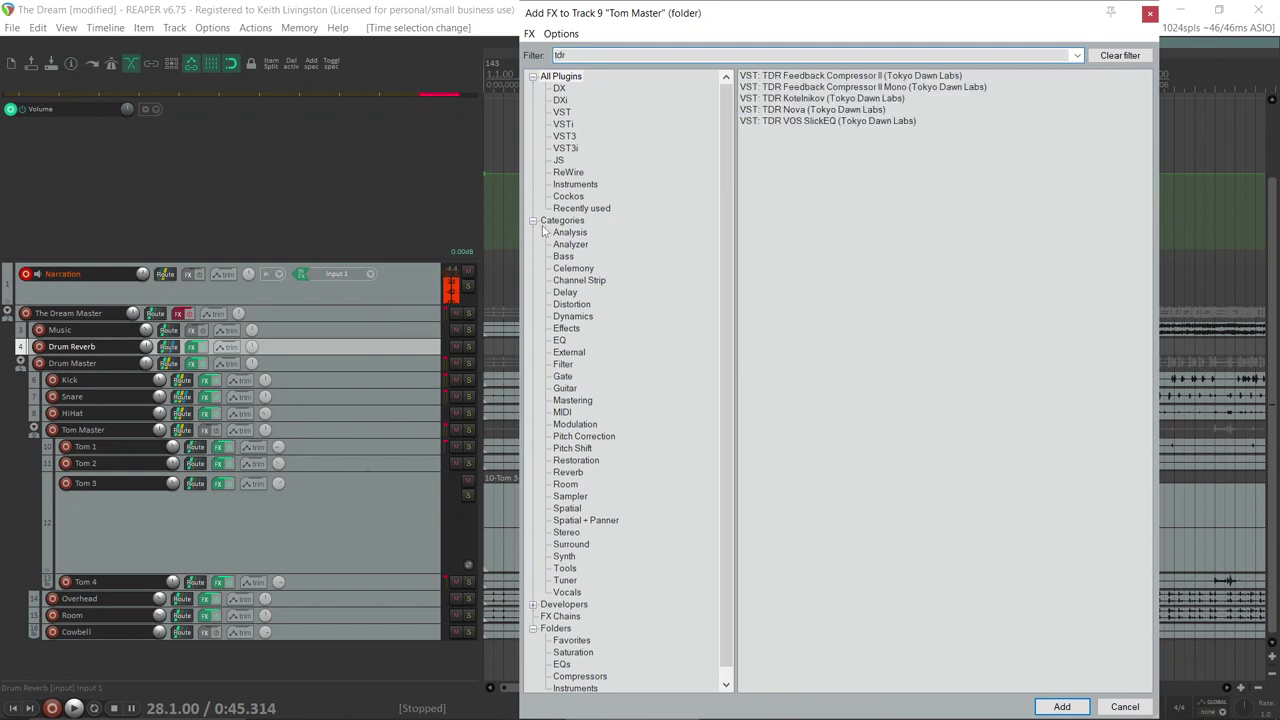
pyautogui.doubleClick(791, 77)
pyautogui.click(398, 107)
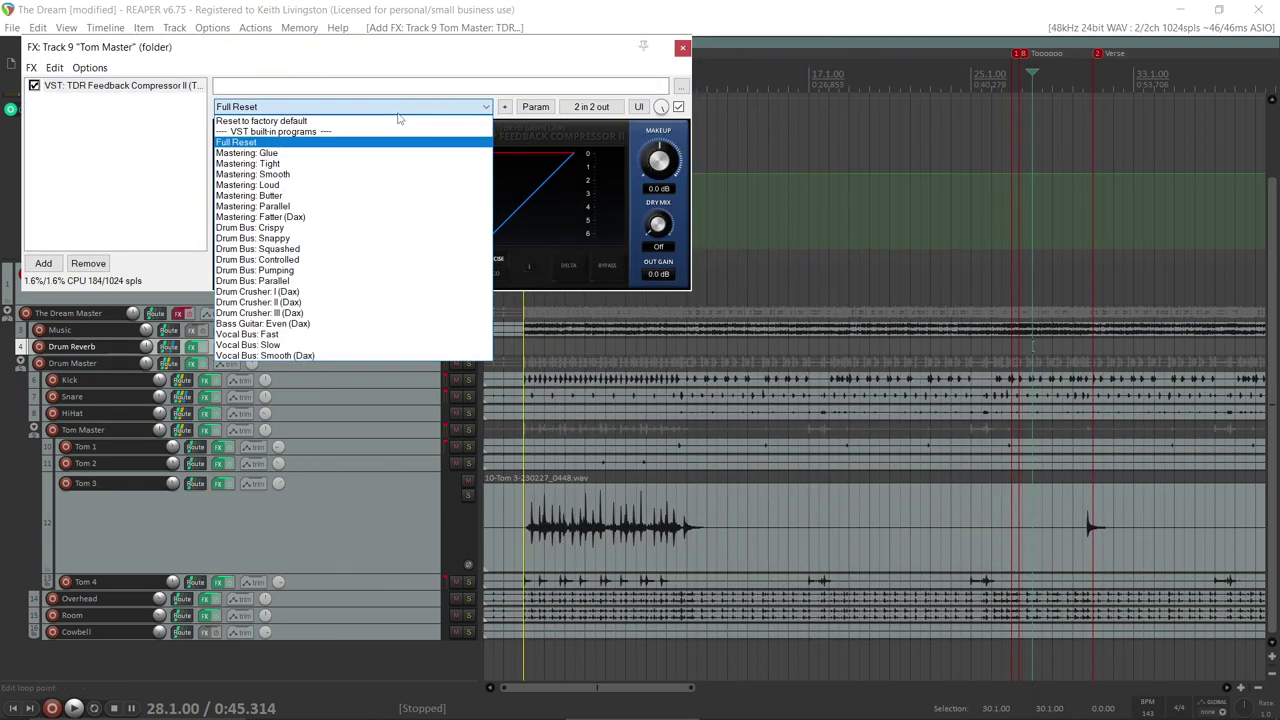
pyautogui.click(280, 259)
# Step: Play the mix from 3.1.00 and set the Tom Master compressor's threshold to -23.1 dB and makeup gain to 4.0 dB
pyautogui.click(525, 350)
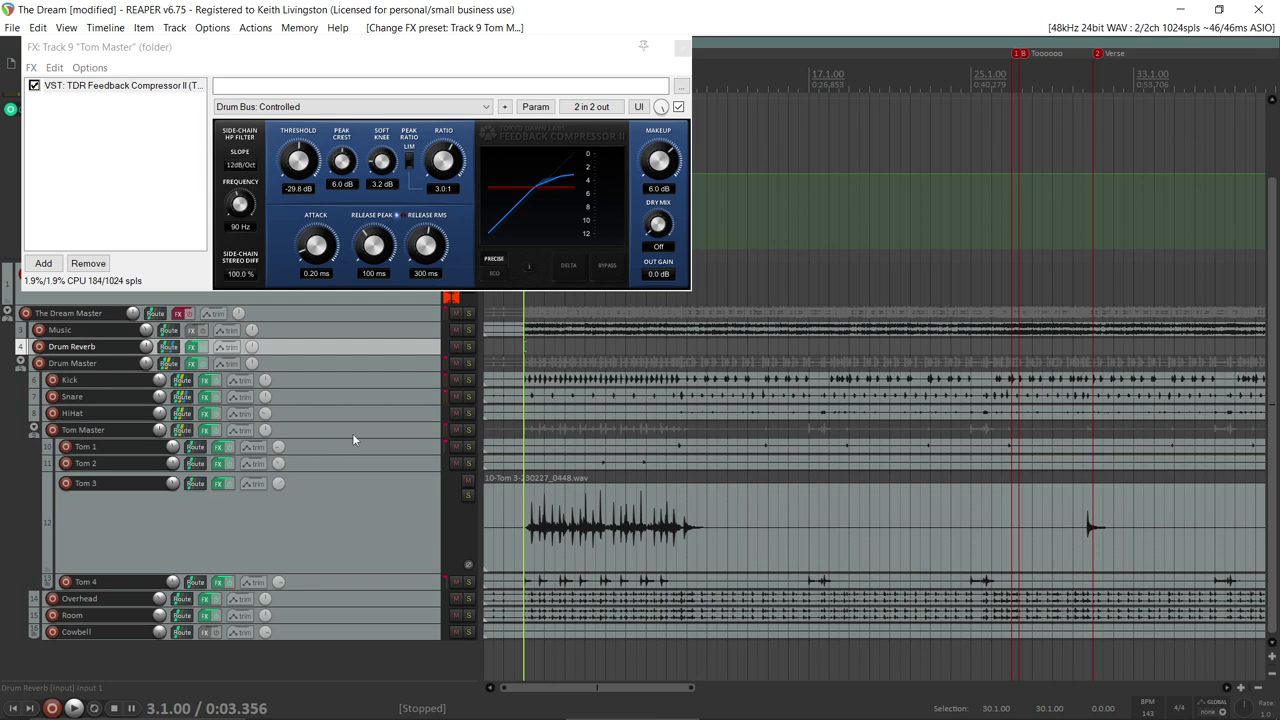
pyautogui.press('space')
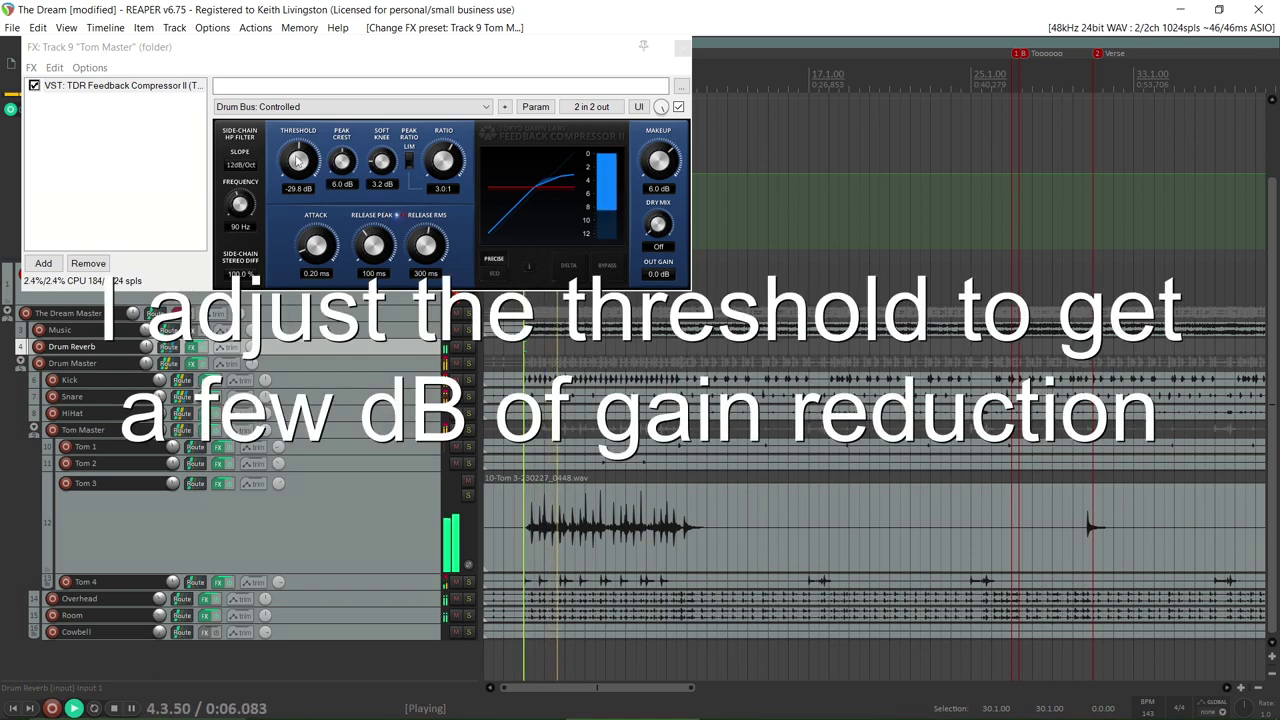
pyautogui.moveTo(298, 160); pyautogui.dragTo(298, 125)
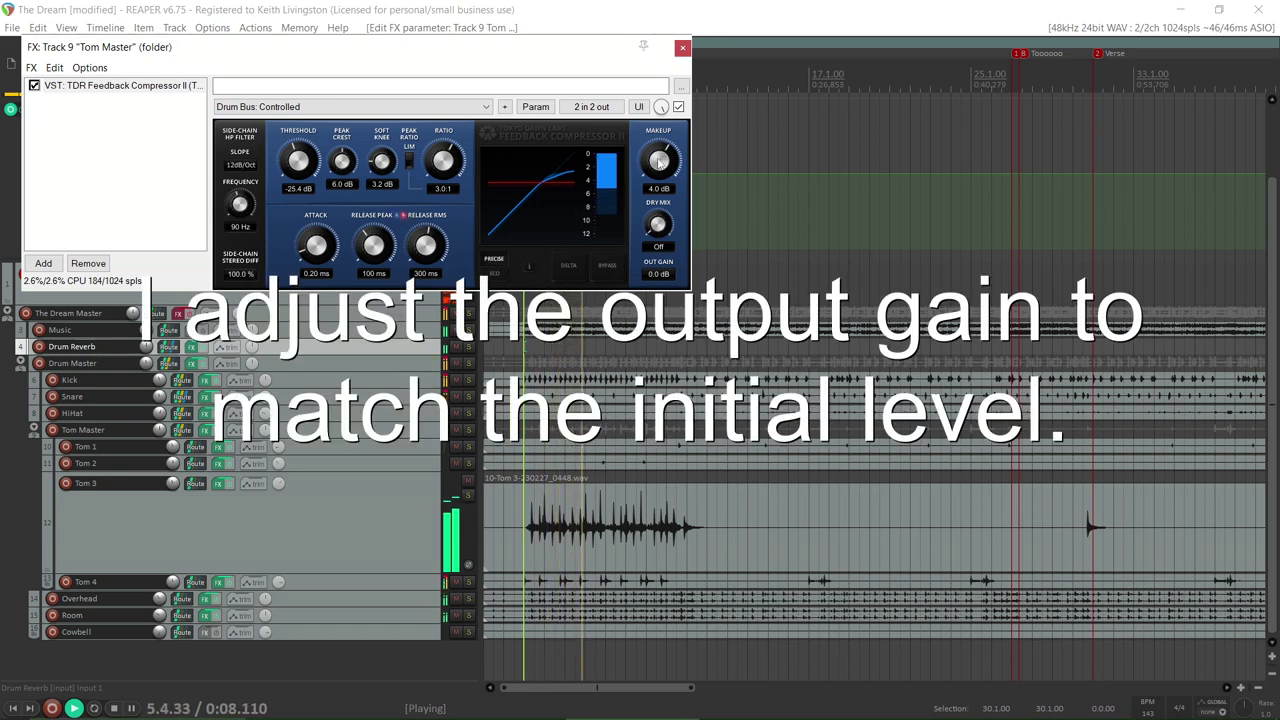
pyautogui.moveTo(296, 149); pyautogui.dragTo(296, 146)
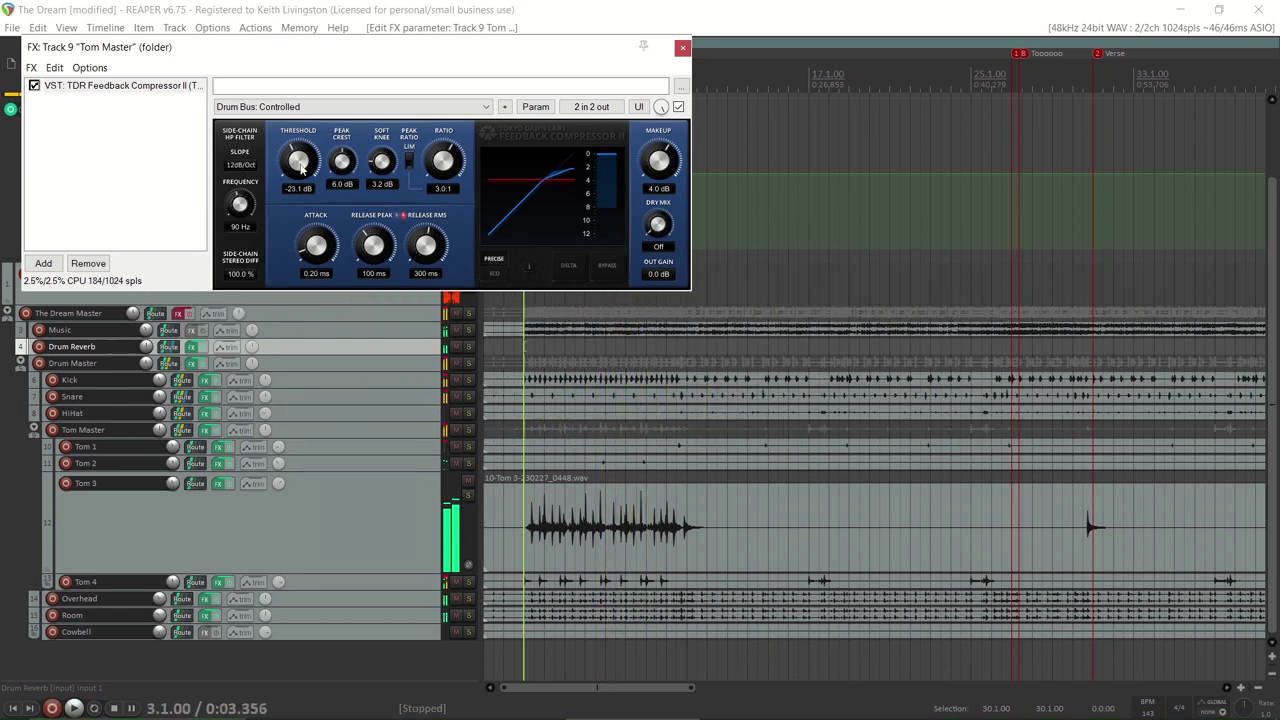
# Step: Solo Tom Master, compare the compressor bypassed and active, set its makeup gain to 4.1 dB, and clear the solo
pyautogui.click(469, 431)
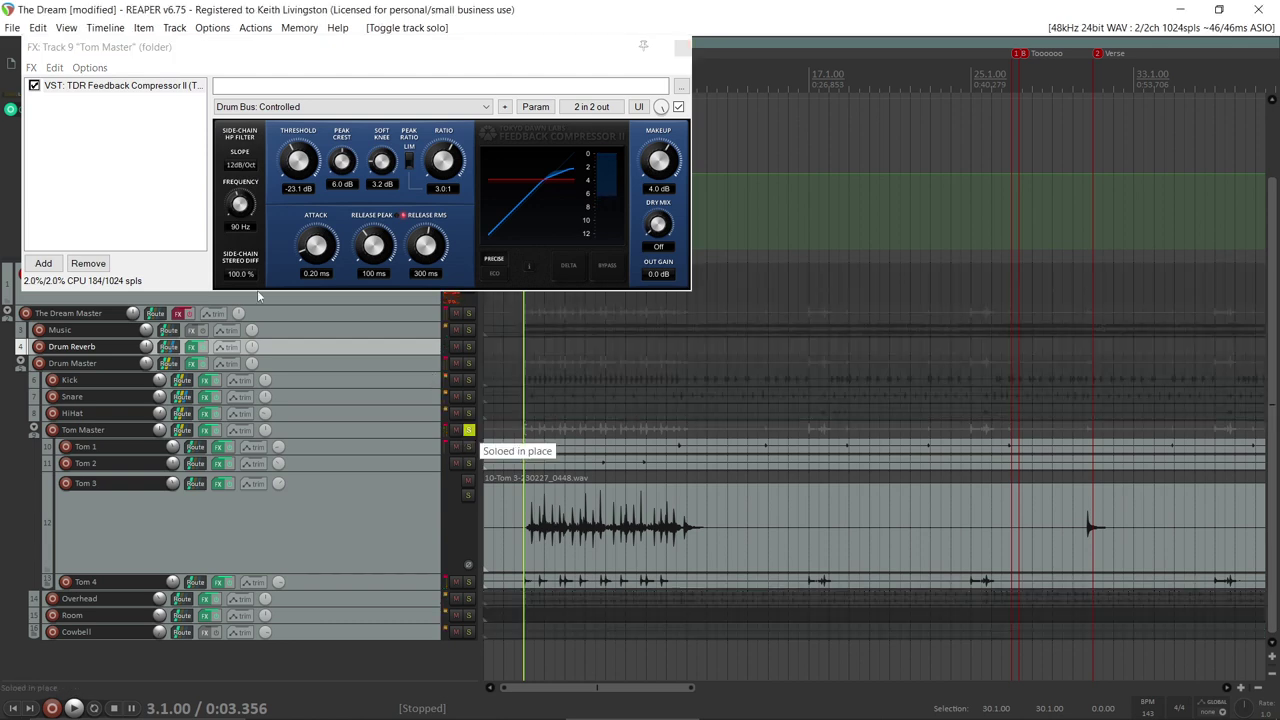
pyautogui.click(34, 86)
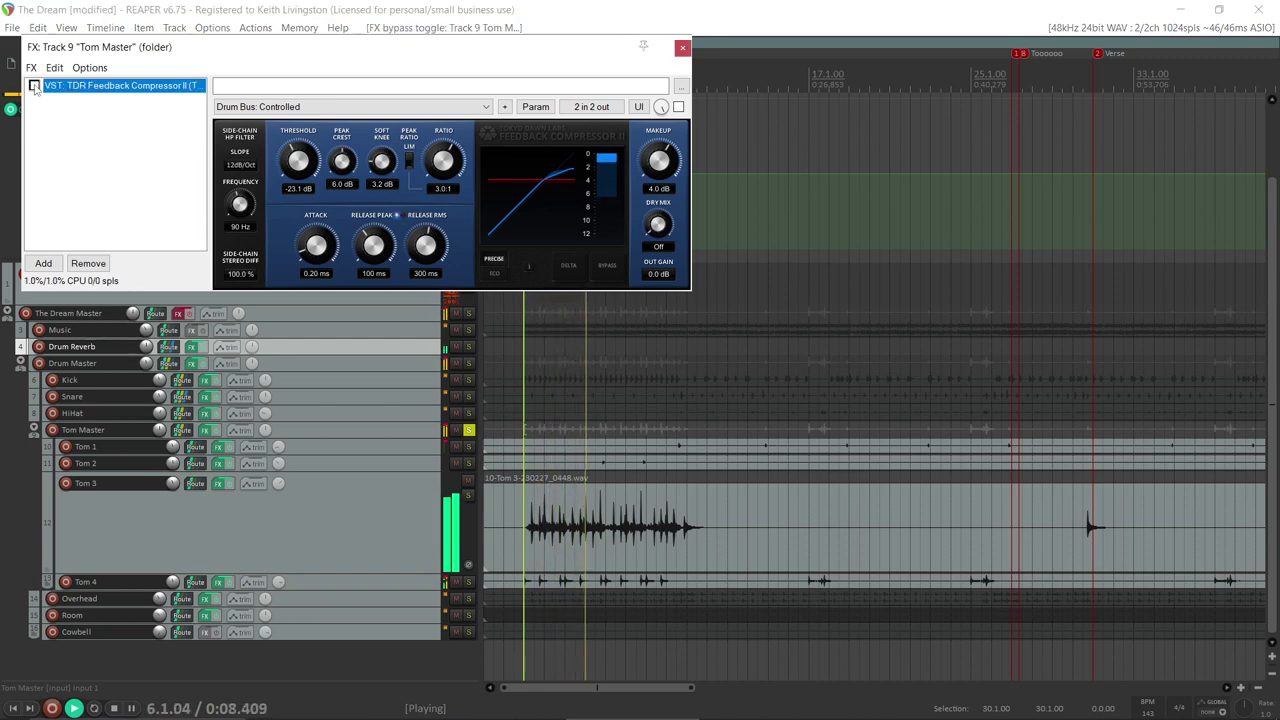
pyautogui.click(34, 86)
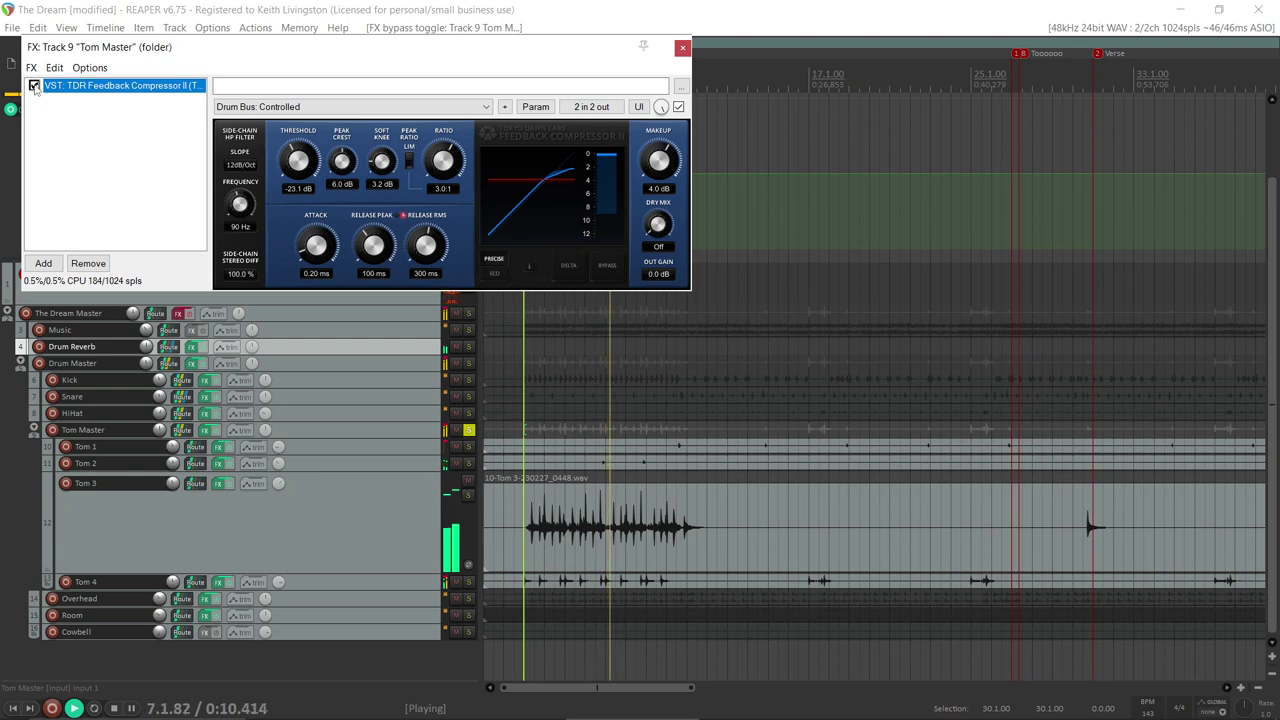
pyautogui.click(655, 167)
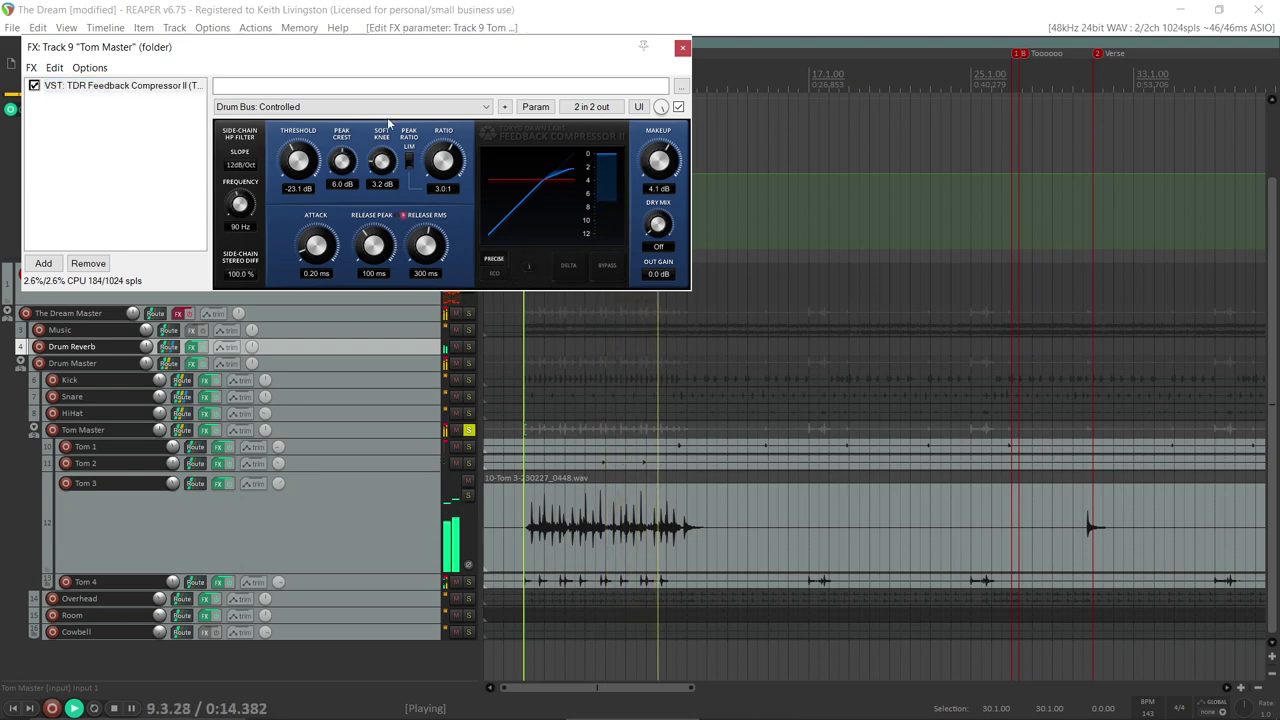
pyautogui.press('space')
pyautogui.click(467, 429)
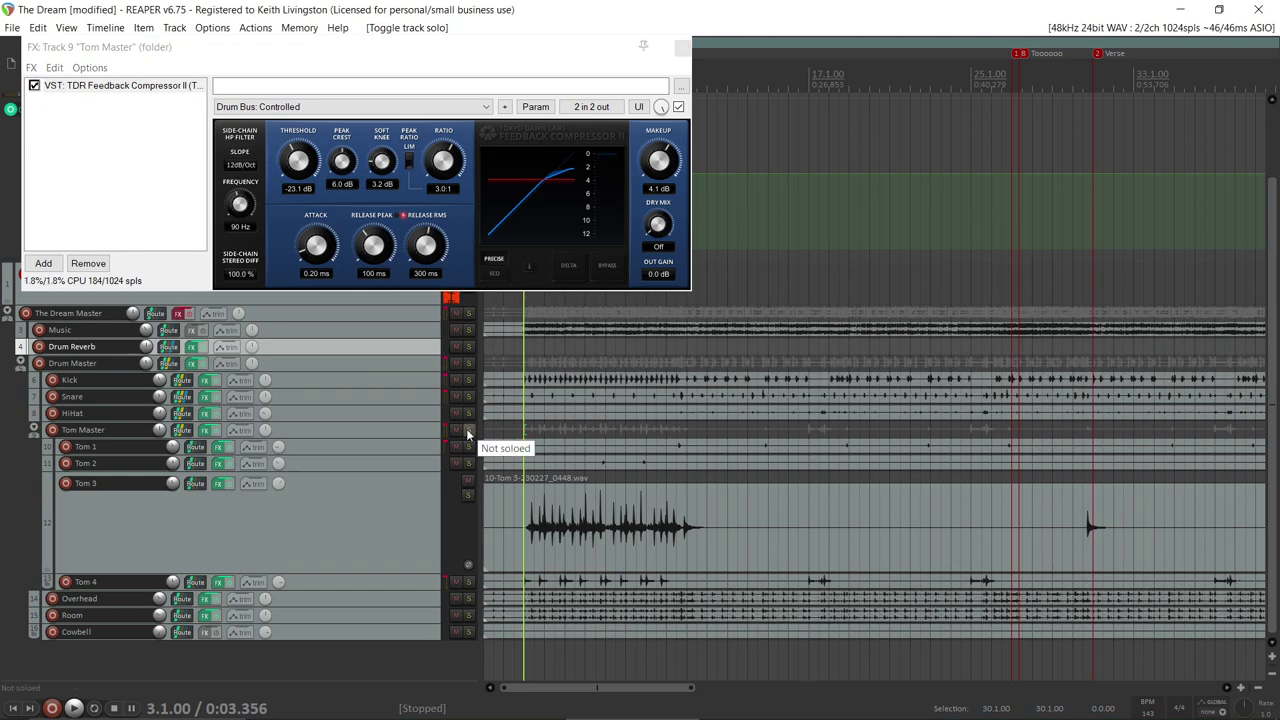
# Step: Audition Tom Master soloed with the compressor on and bypassed, unsolo it, and move the compressor window clear of the tracks
pyautogui.click(467, 429)
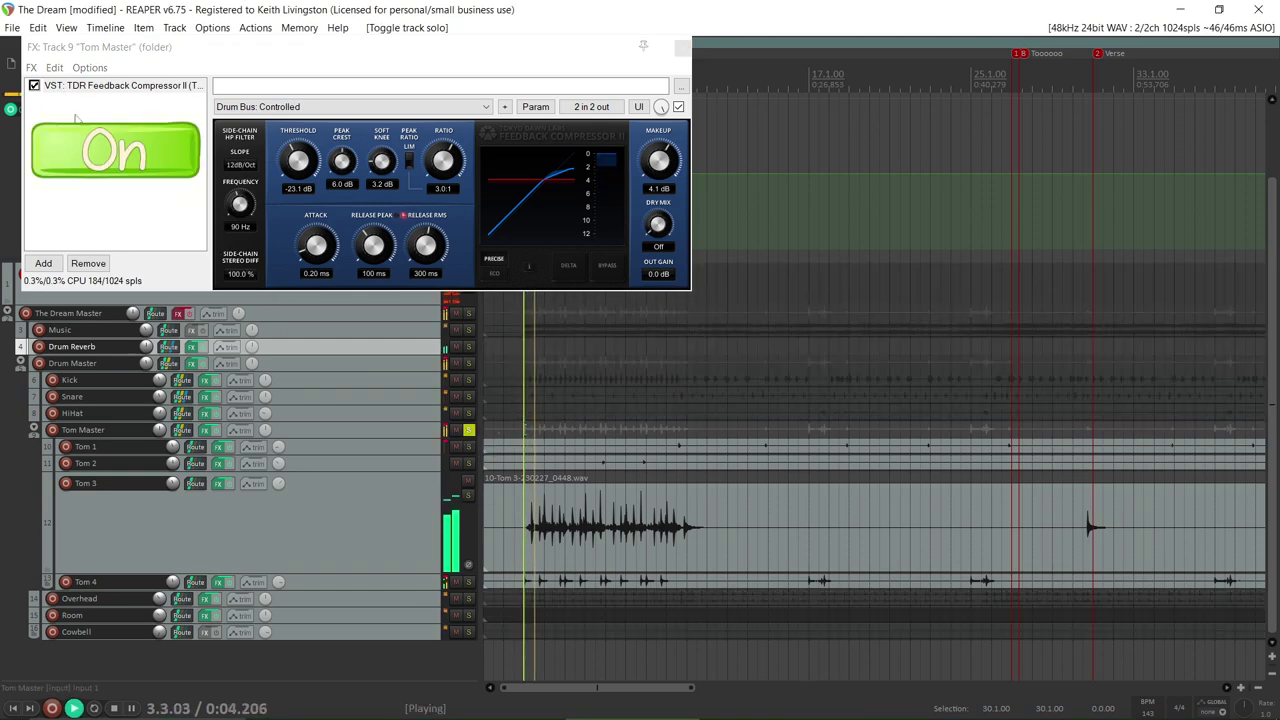
pyautogui.click(34, 87)
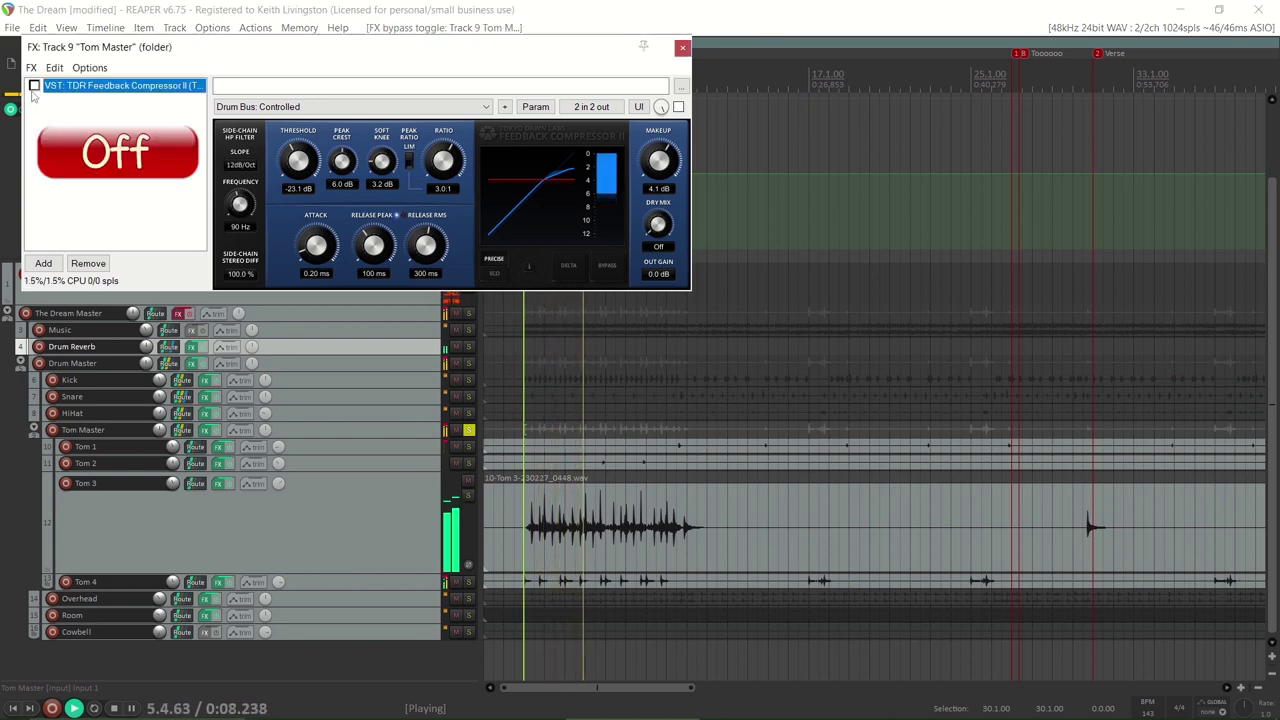
pyautogui.click(34, 87)
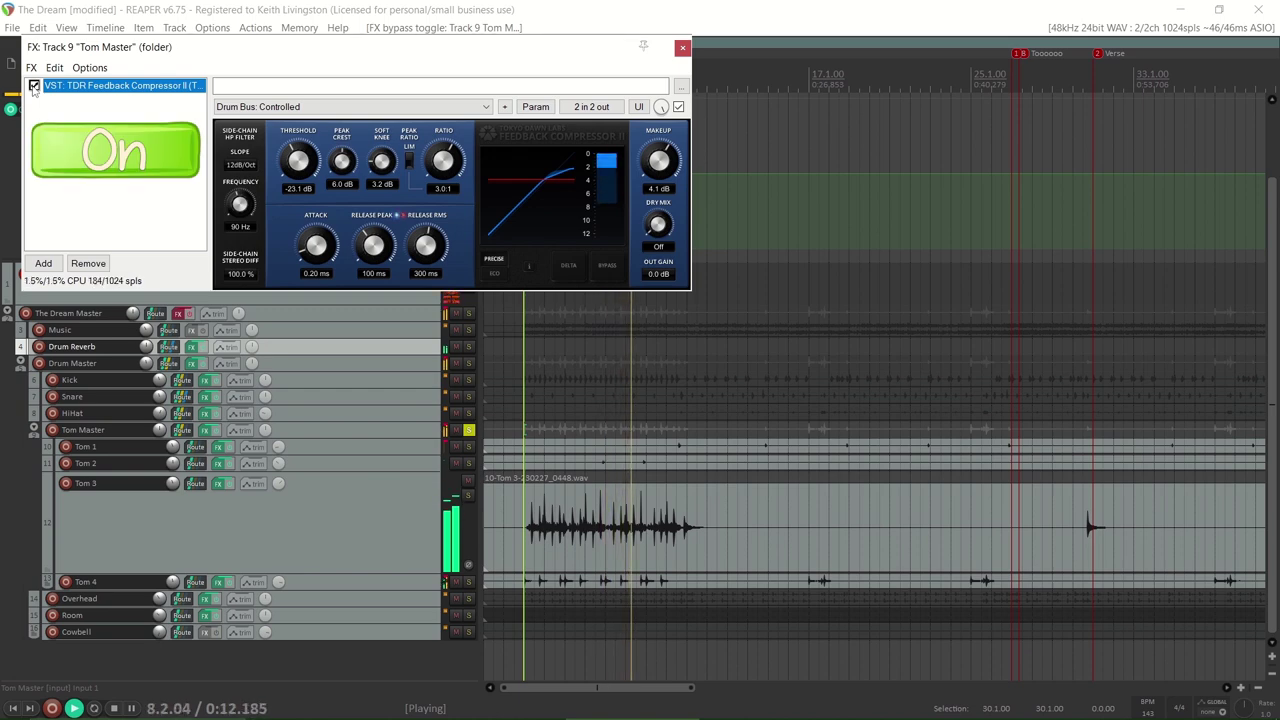
pyautogui.press('space')
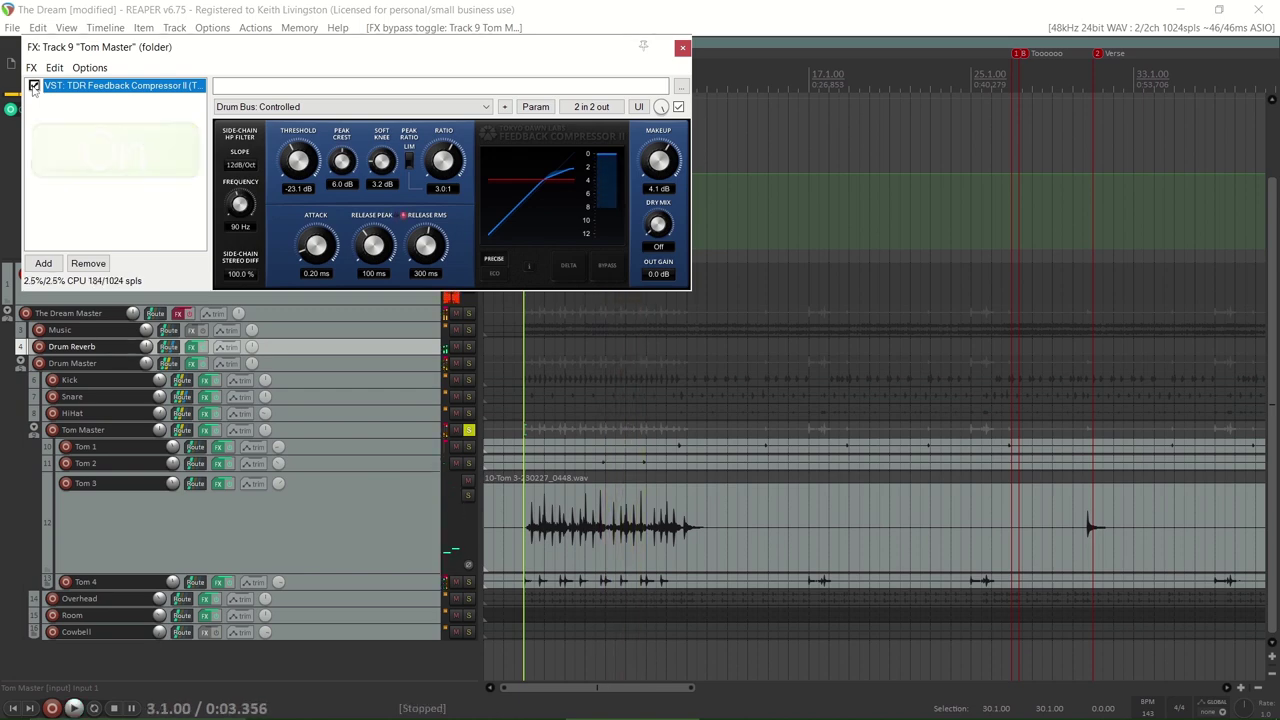
pyautogui.click(468, 430)
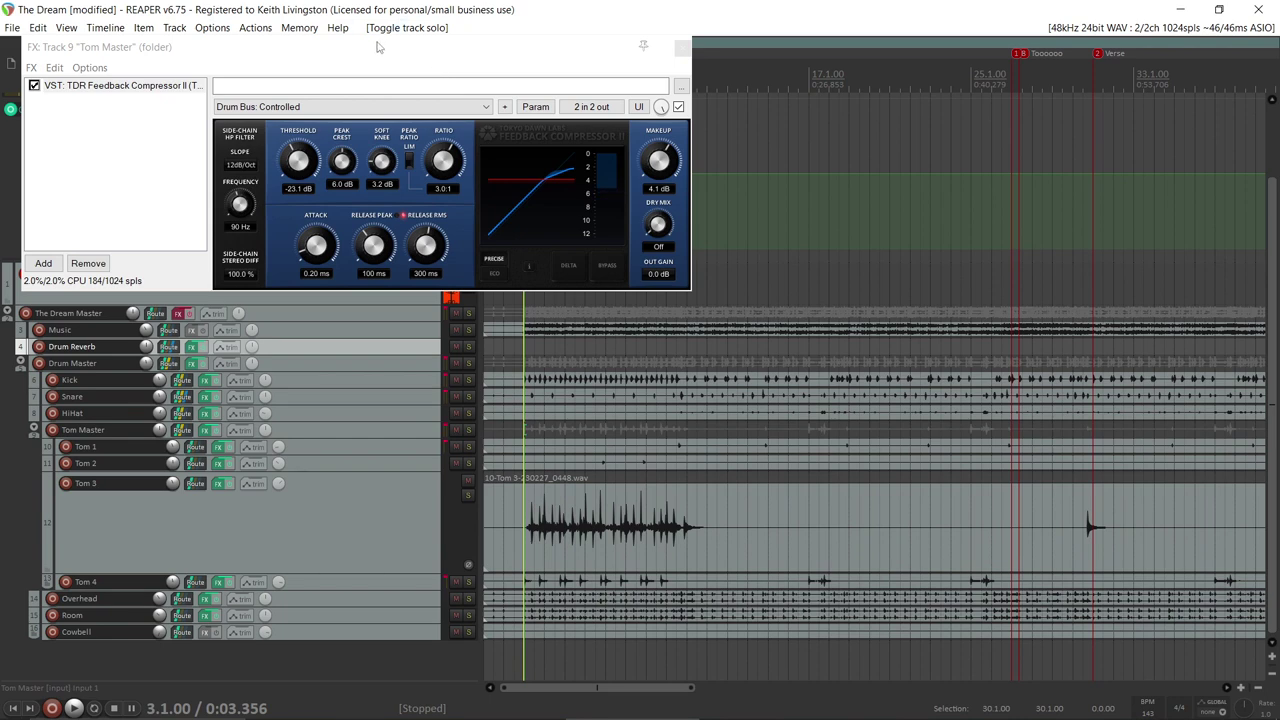
pyautogui.moveTo(378, 47); pyautogui.dragTo(765, 104)
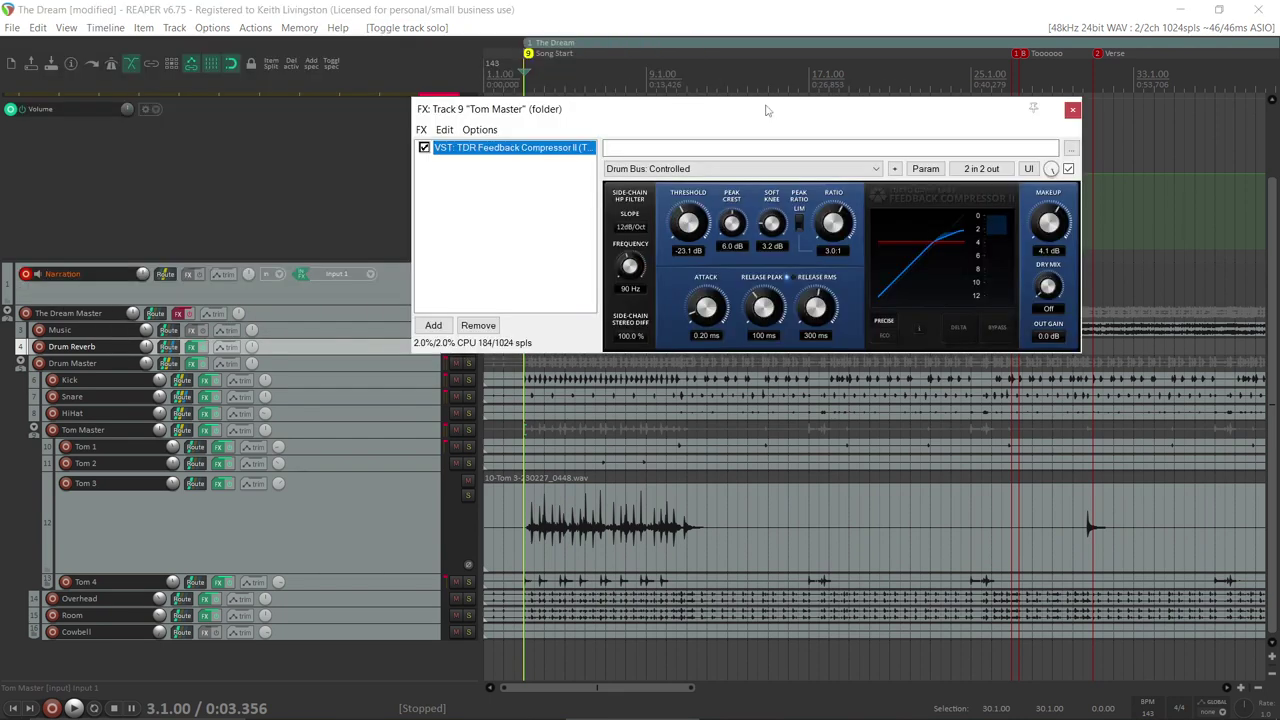
# Step: Play the full mix from 3.1.00 with the Tom Master effects window closed, and lower the Snare track's Drum Reverb send to -2.41 dB
pyautogui.click(1074, 111)
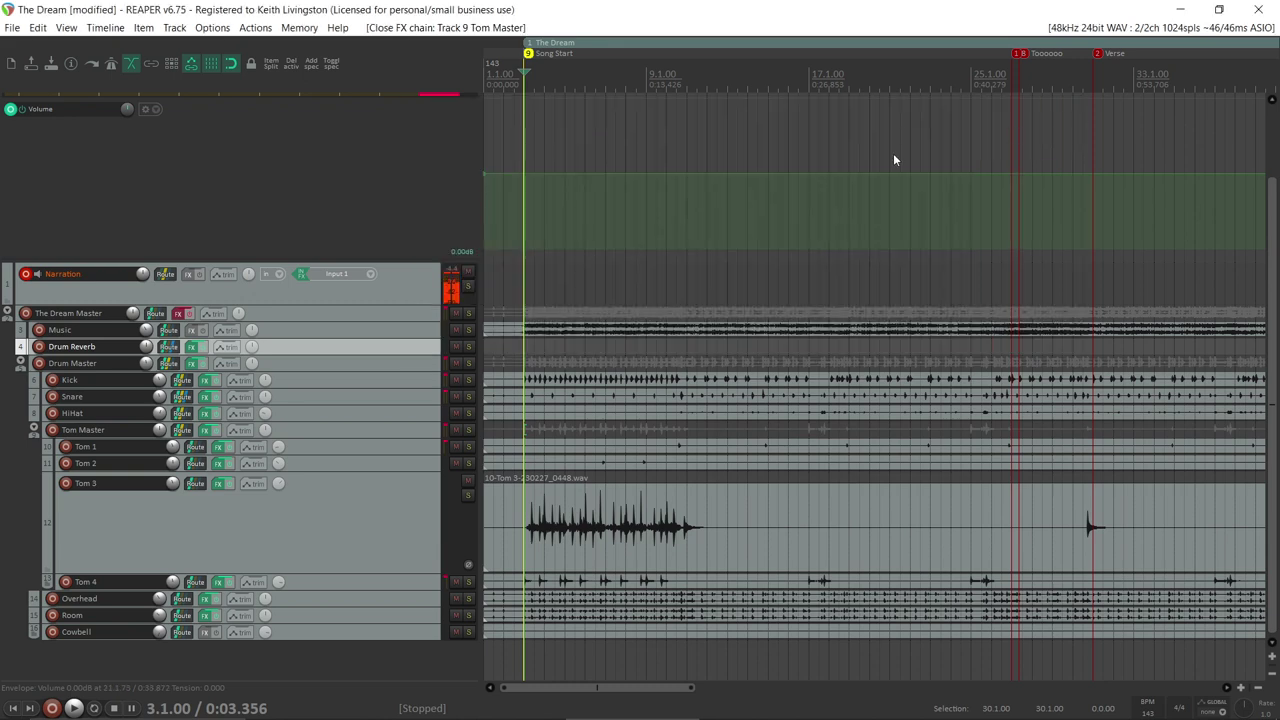
pyautogui.scroll(-3, 893, 153)
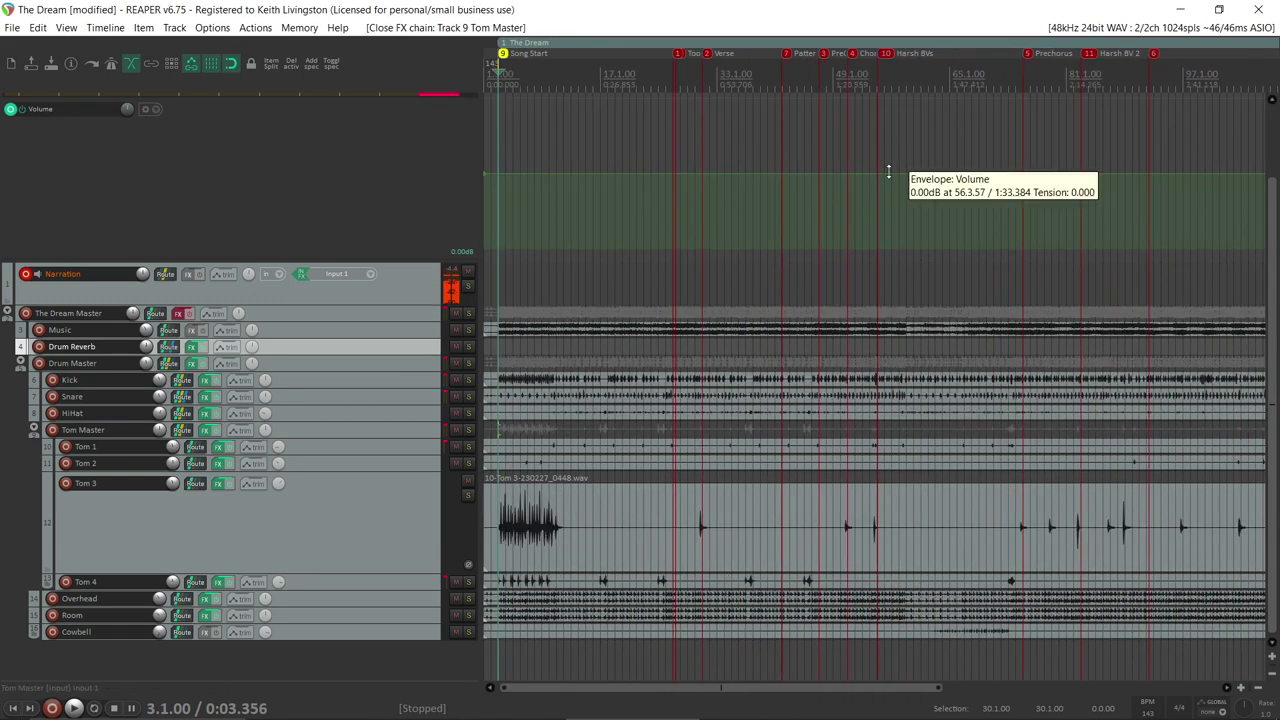
pyautogui.press('space')
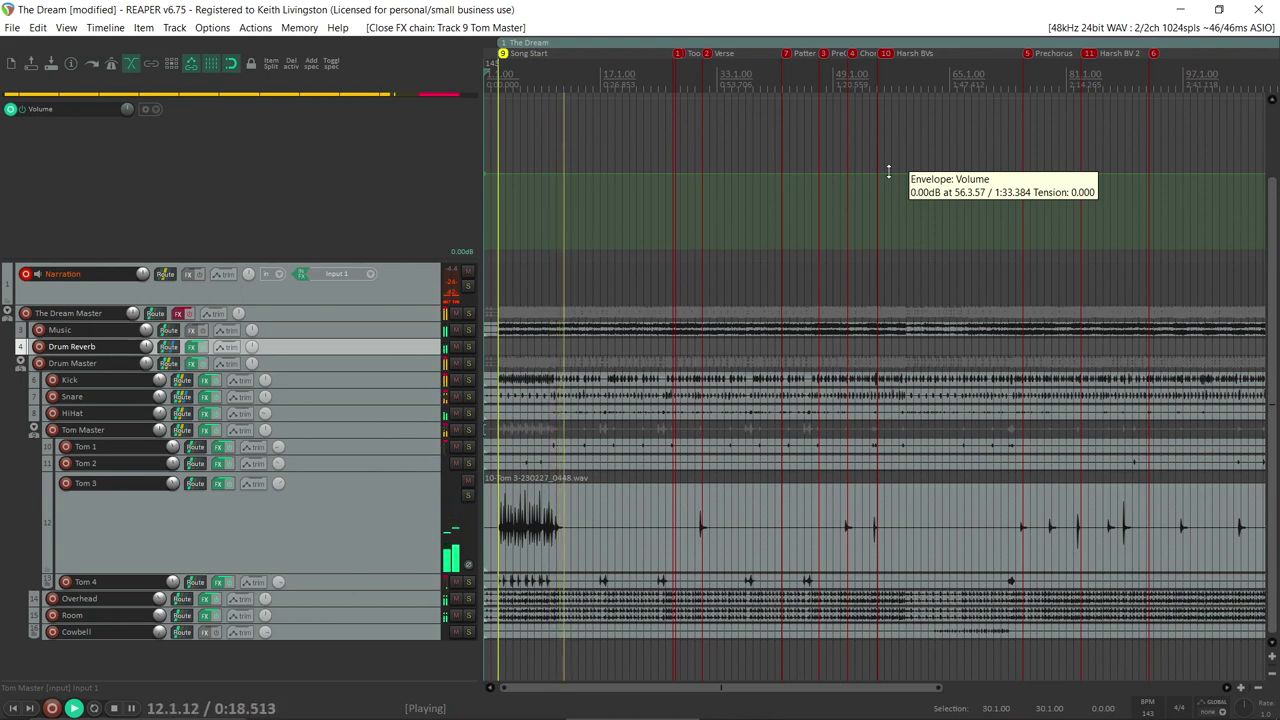
pyautogui.click(182, 396)
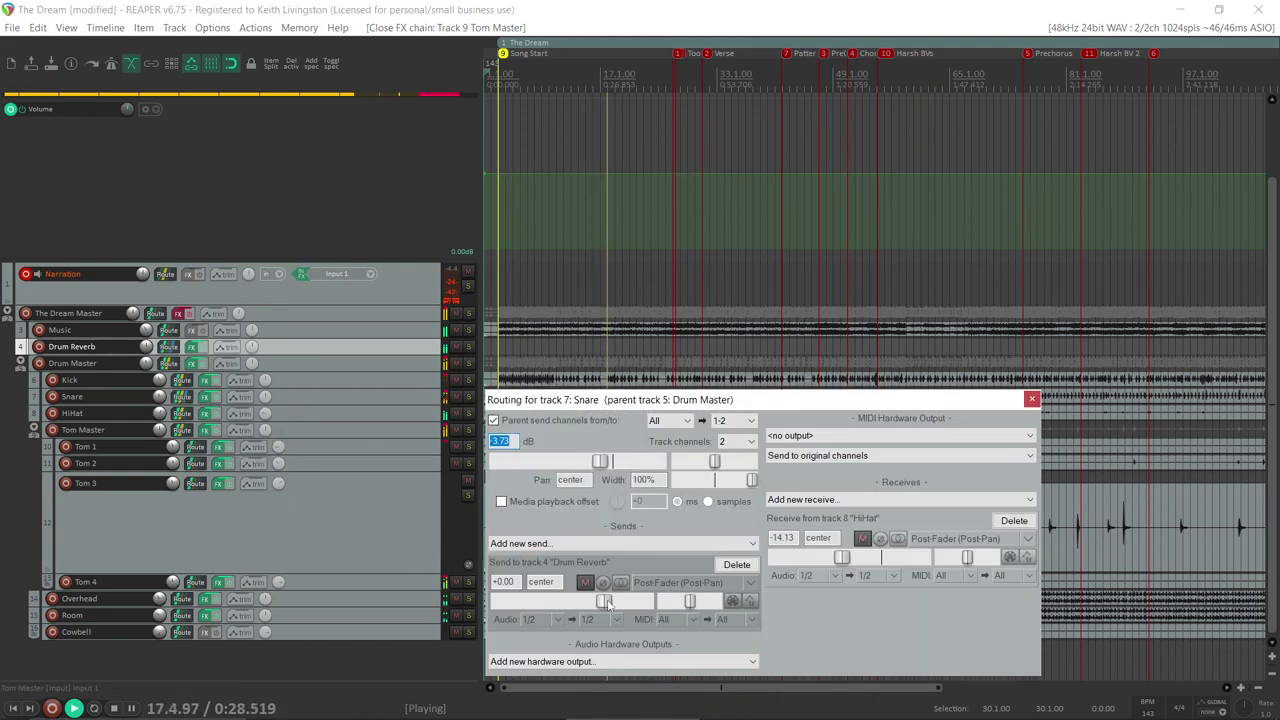
pyautogui.moveTo(604, 602); pyautogui.dragTo(597, 603)
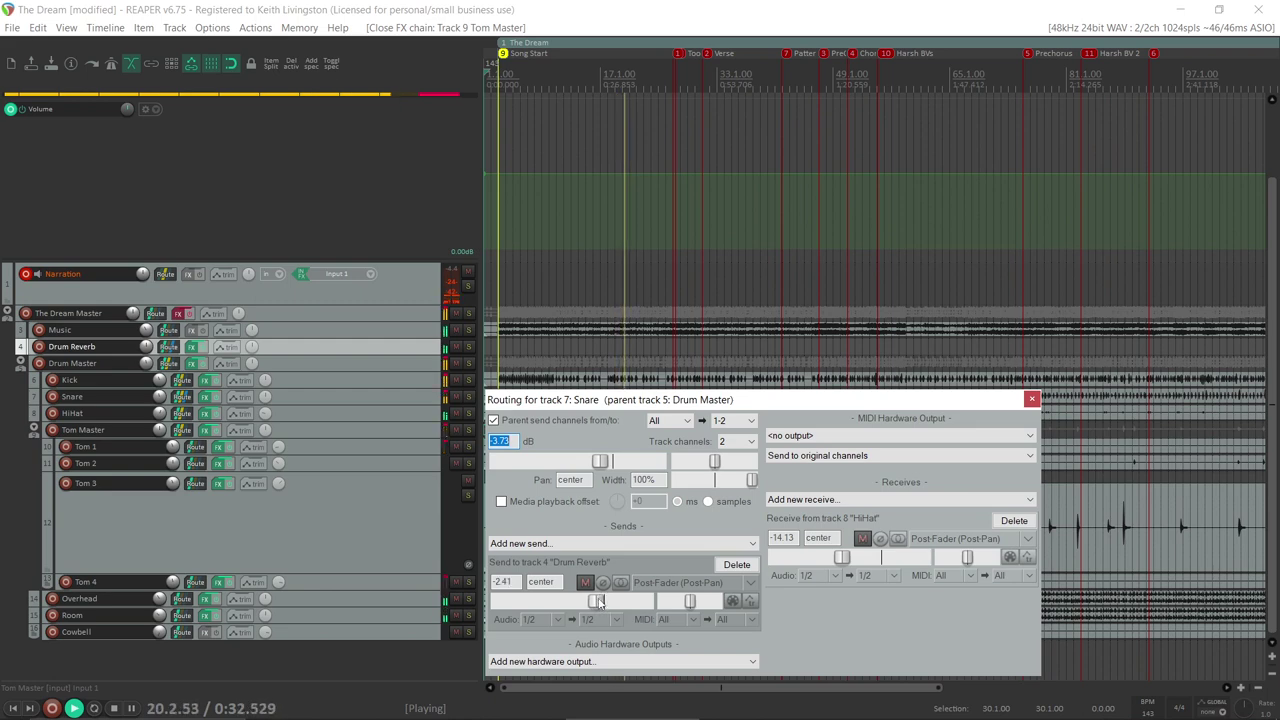
pyautogui.click(1030, 399)
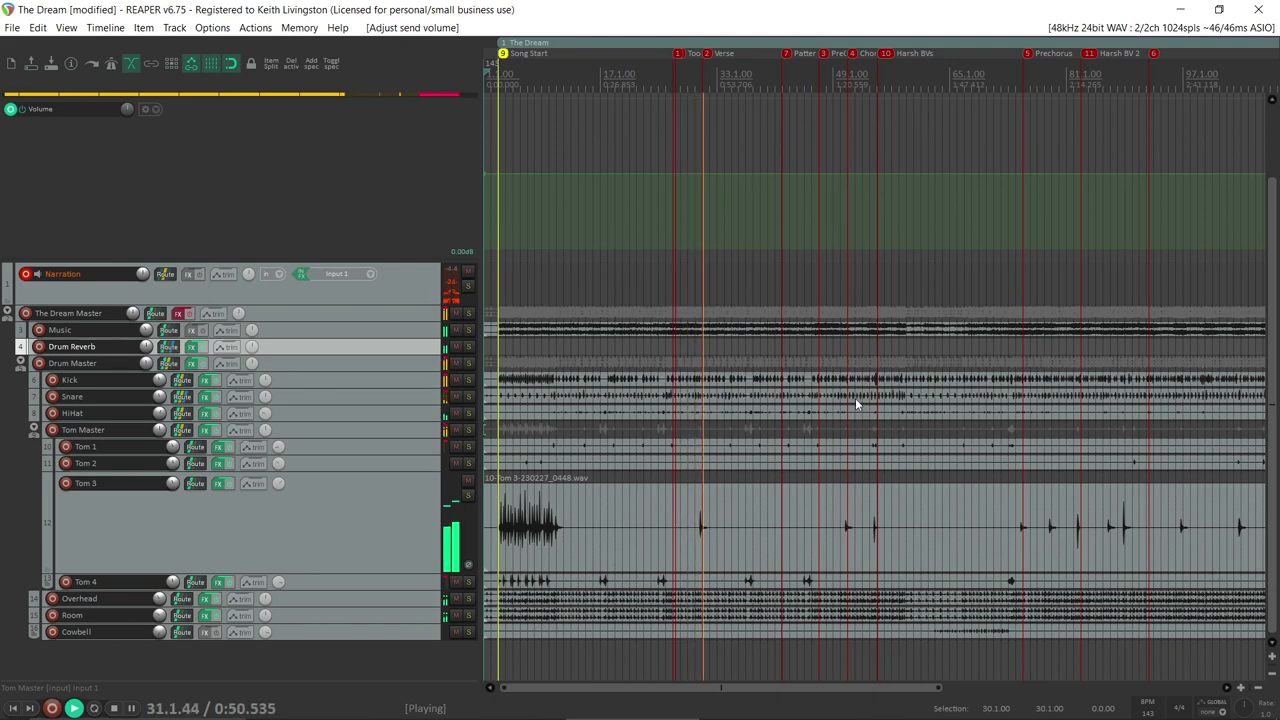
pyautogui.press('space')
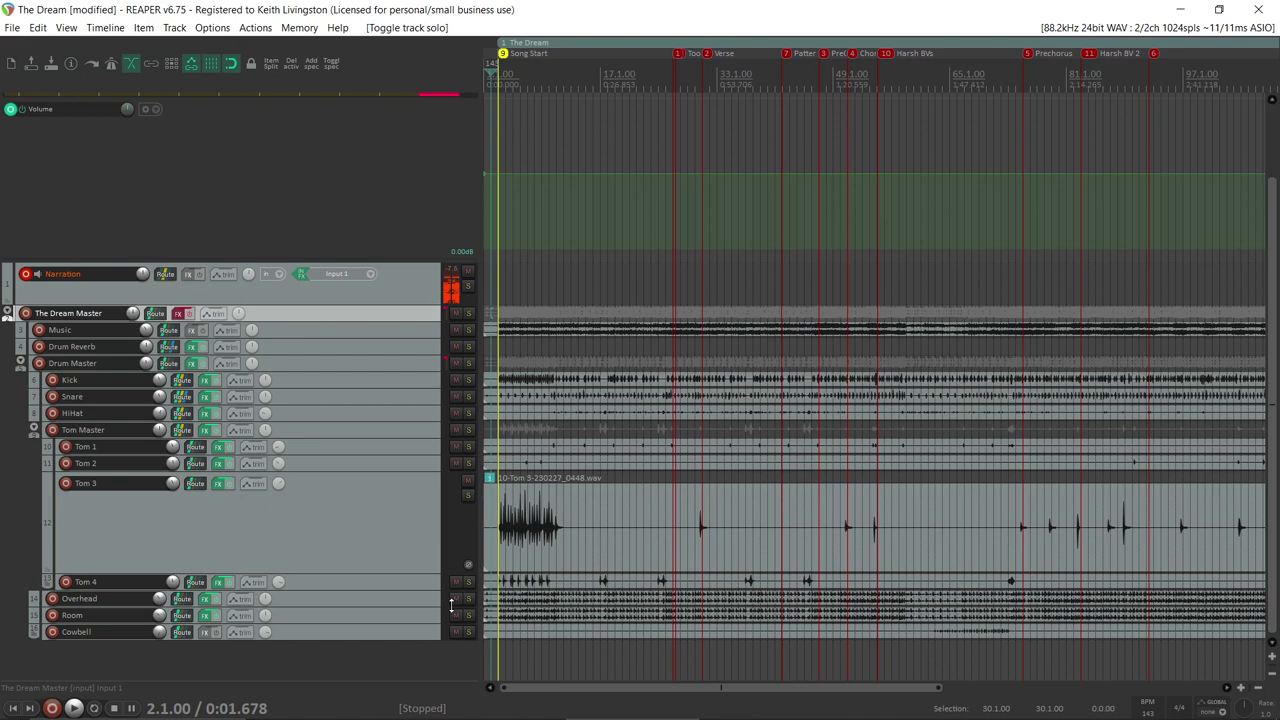
# Step: Solo the Kick track, add ReaComp after its ReaEQ, and load the stock - steady rock kick preset
pyautogui.click(468, 380)
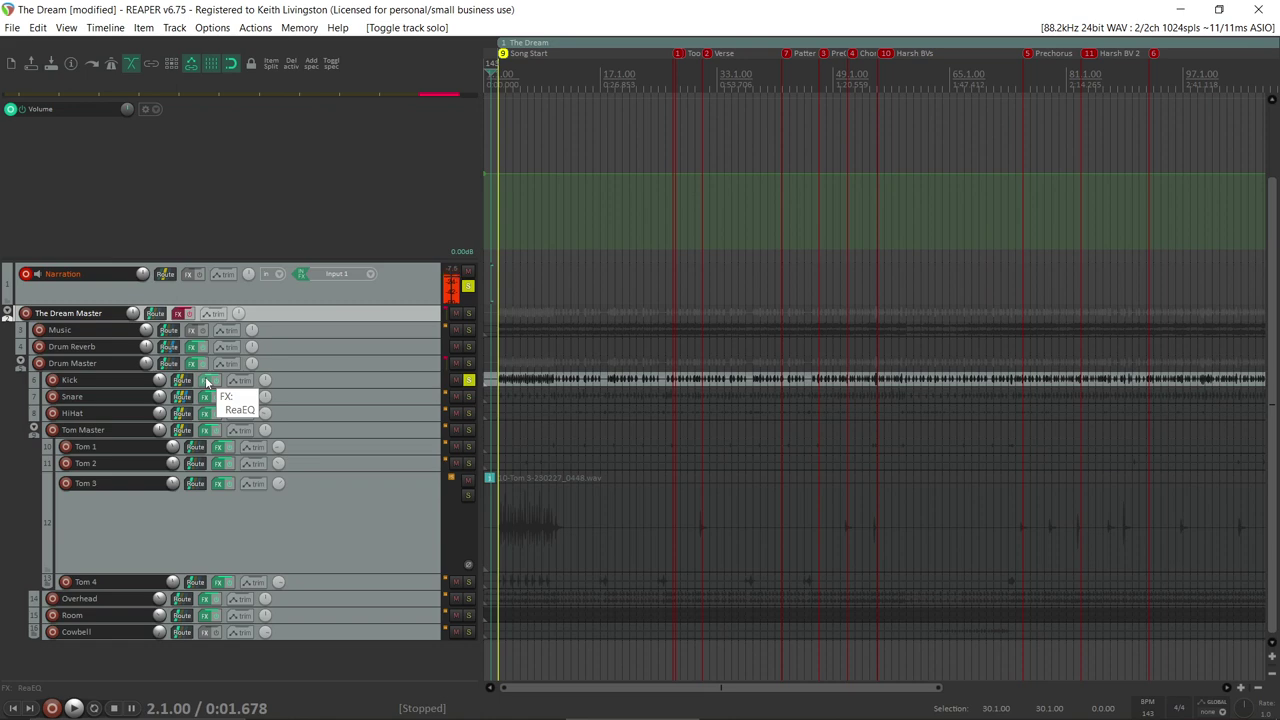
pyautogui.click(205, 381)
pyautogui.click(793, 123)
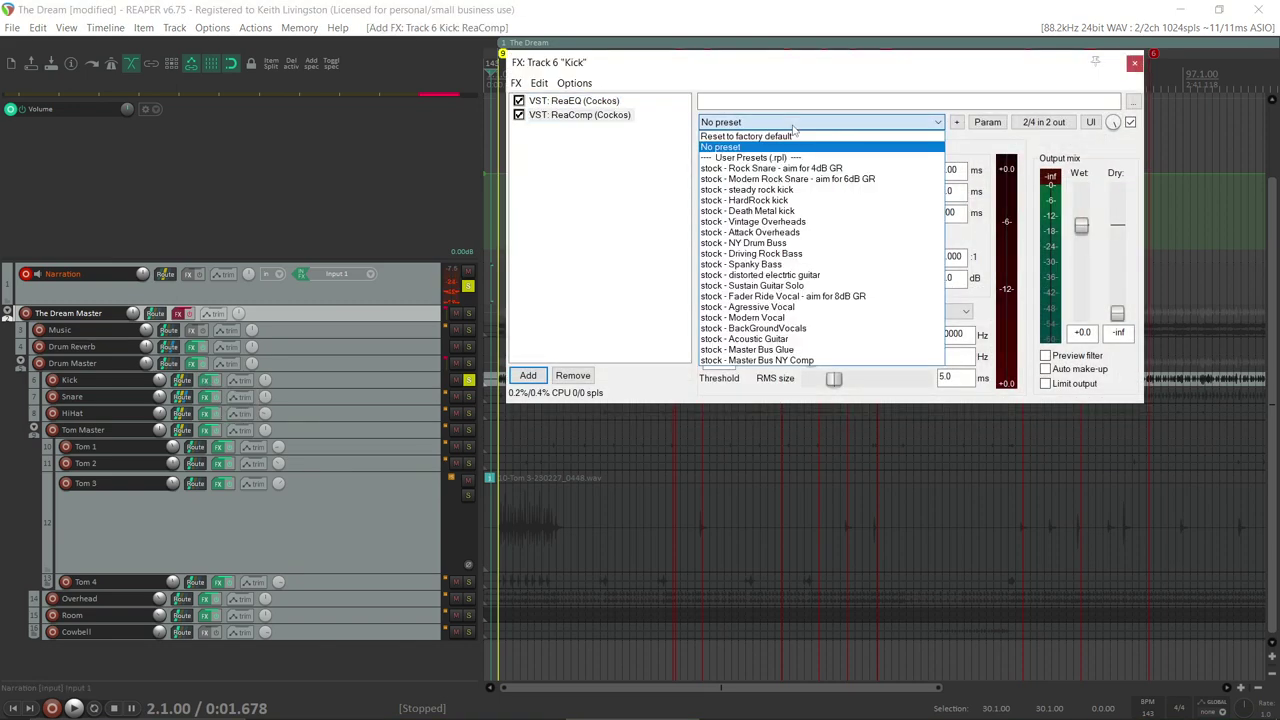
pyautogui.click(786, 192)
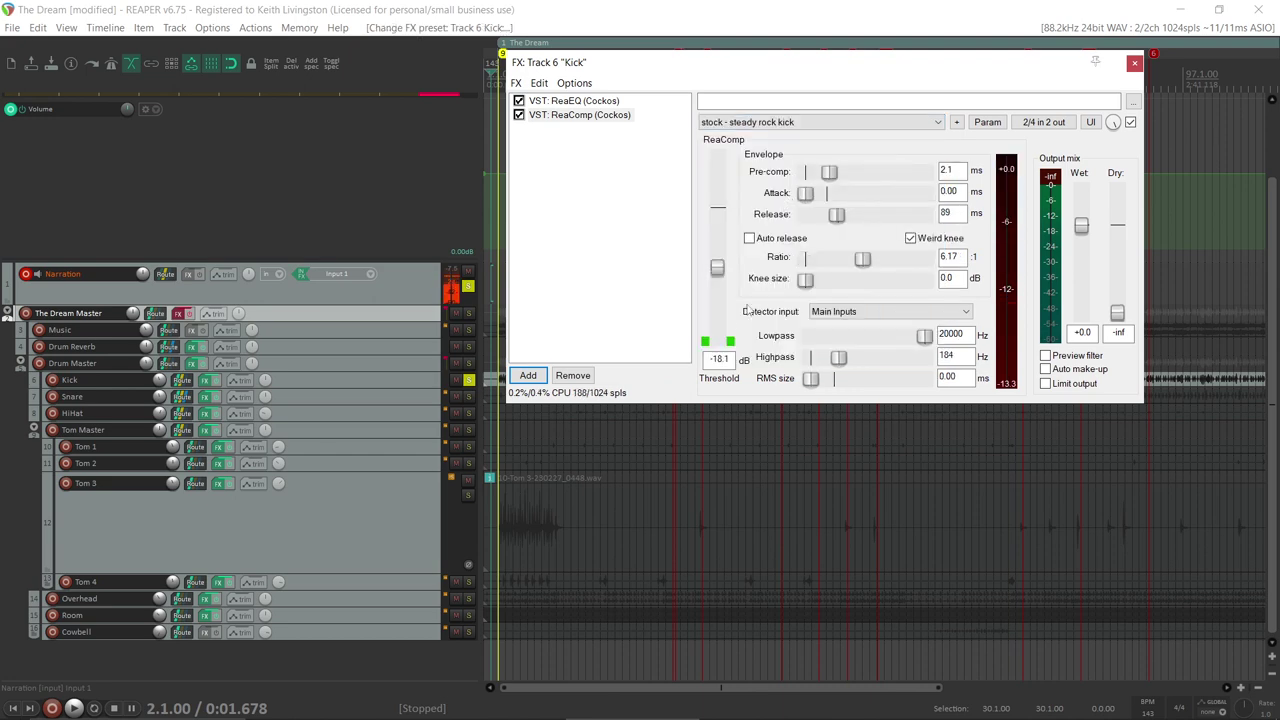
# Step: Play the soloed Kick, set its ReaComp threshold to -18.6 dB, and compare the compressor bypassed and active
pyautogui.press('space')
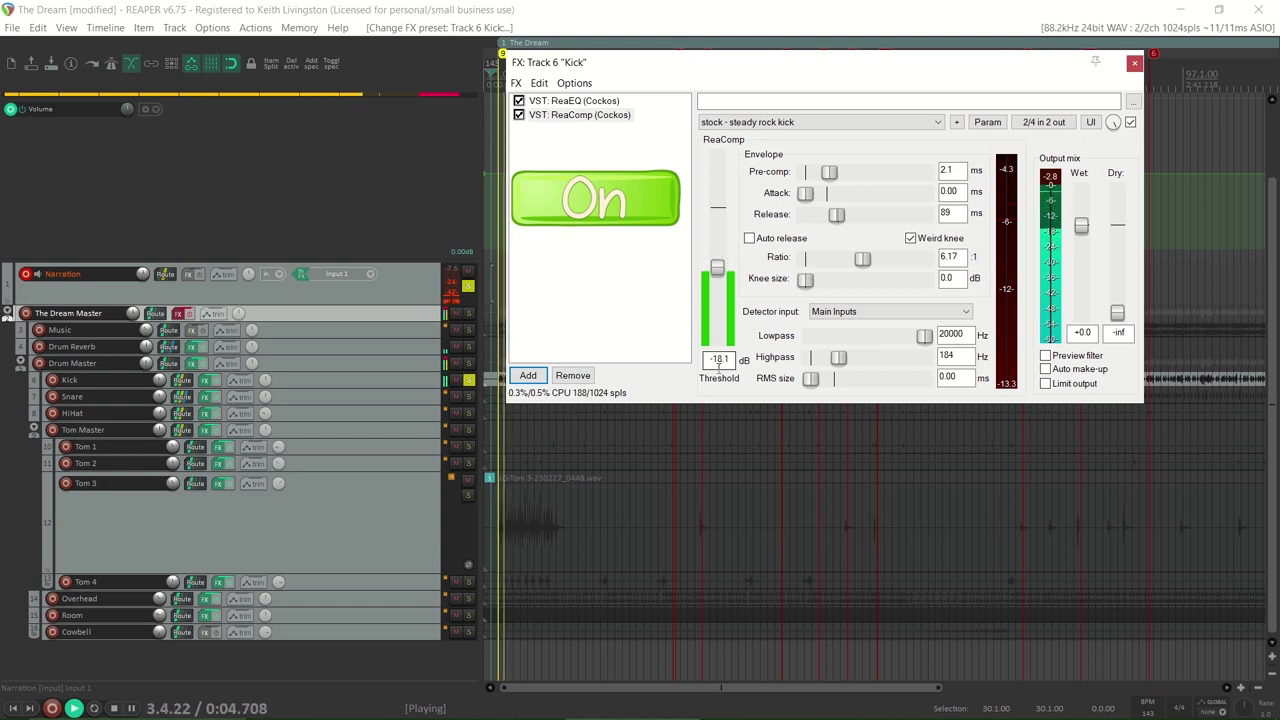
pyautogui.click(519, 116)
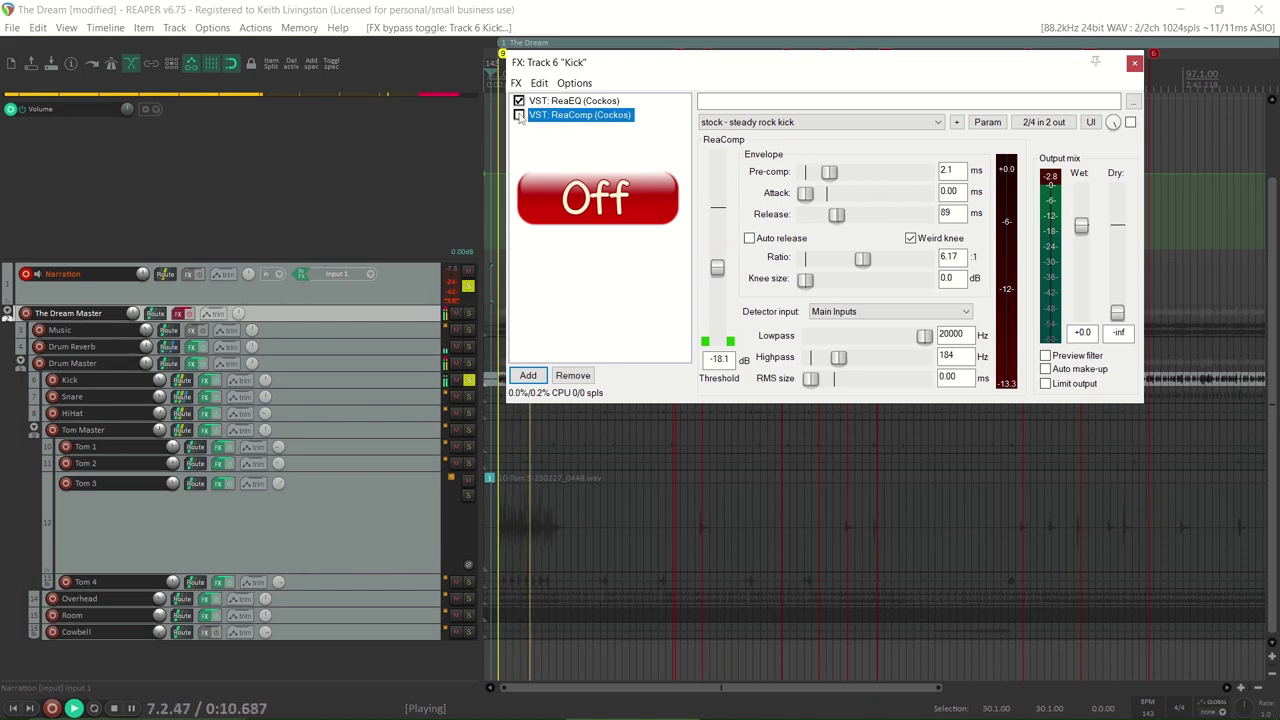
pyautogui.click(519, 115)
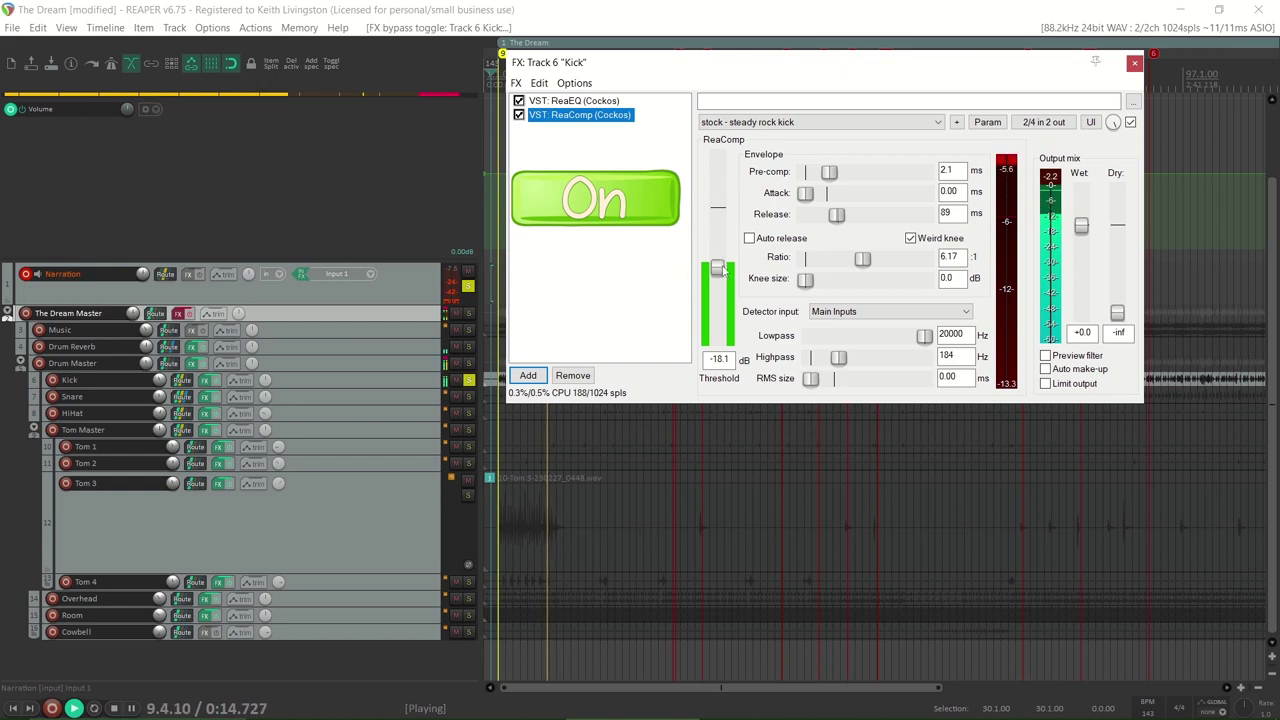
pyautogui.moveTo(718, 268); pyautogui.dragTo(720, 270)
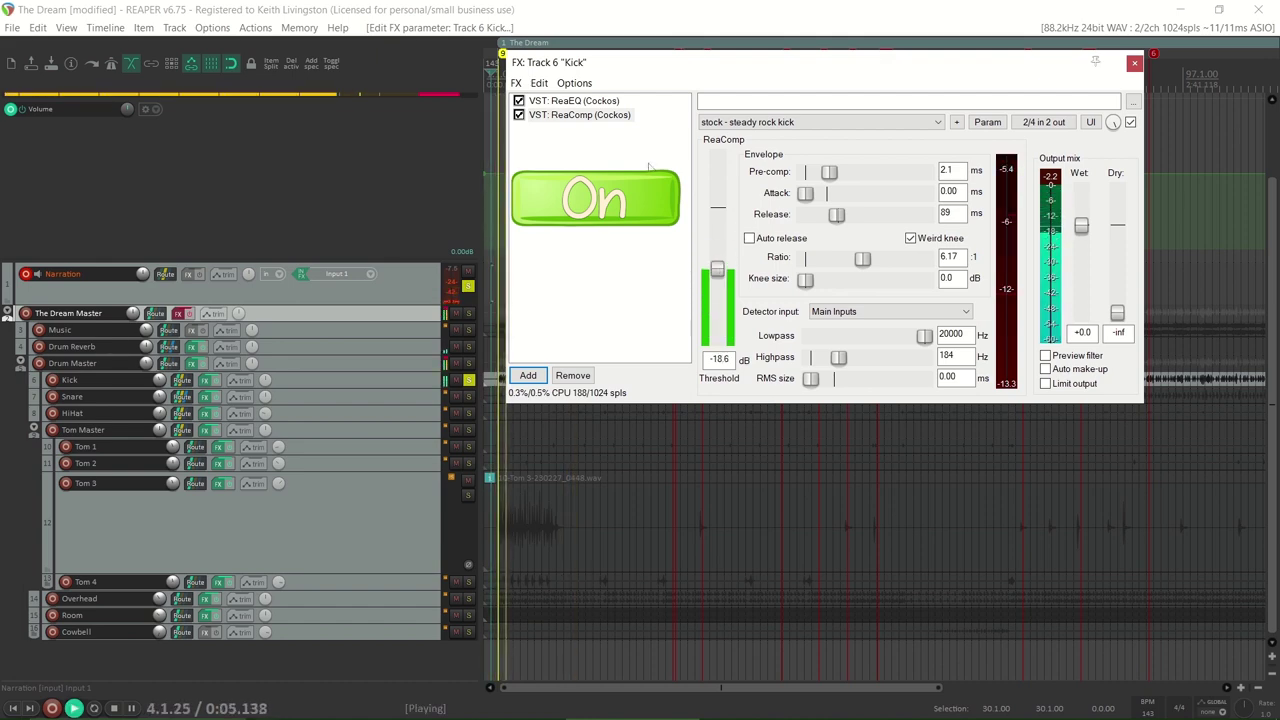
pyautogui.click(518, 116)
pyautogui.click(518, 116)
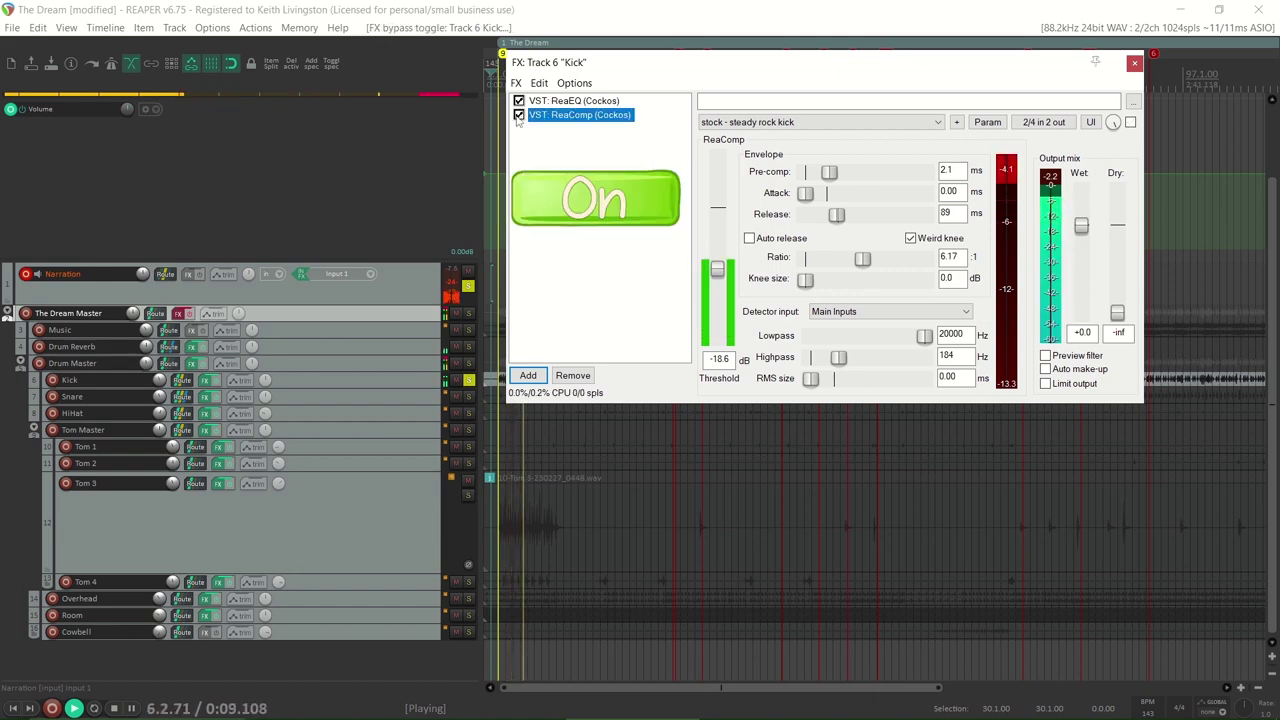
# Step: Clear the solo, set the Kick compressor's threshold to -17.4 dB, and compare it bypassed and active in the full mix
pyautogui.press('space')
pyautogui.click(468, 286)
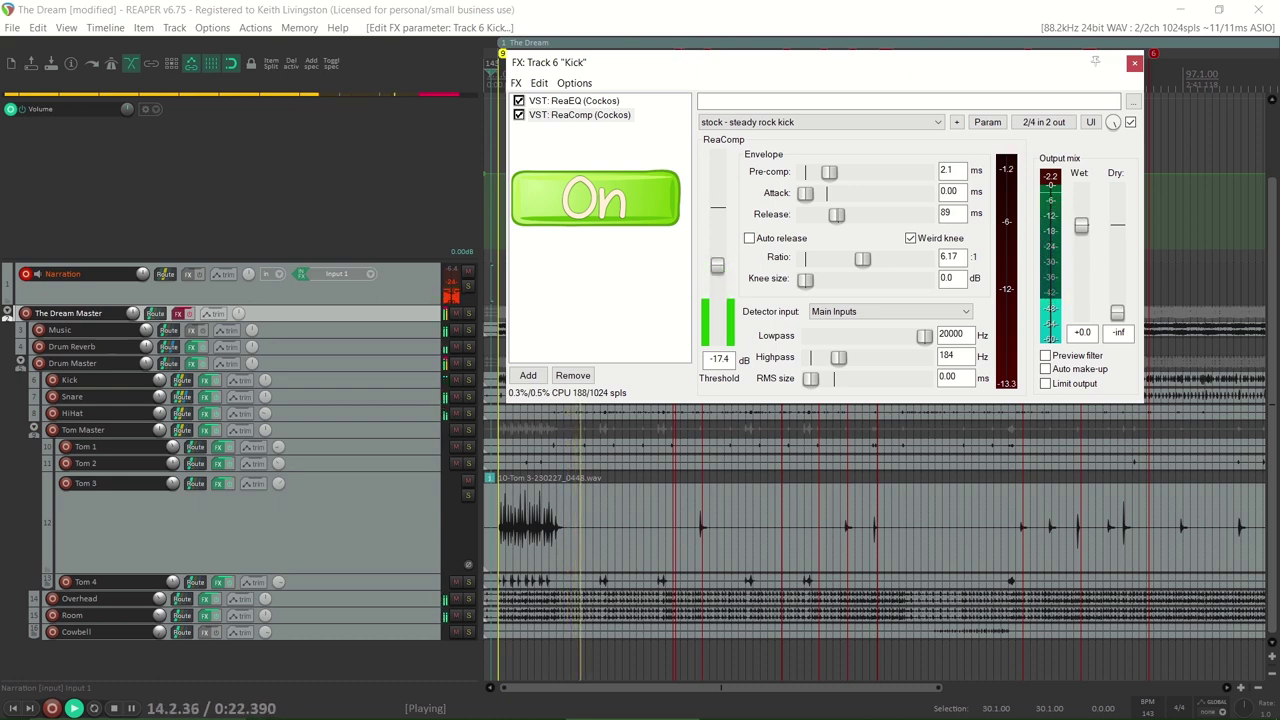
pyautogui.click(519, 115)
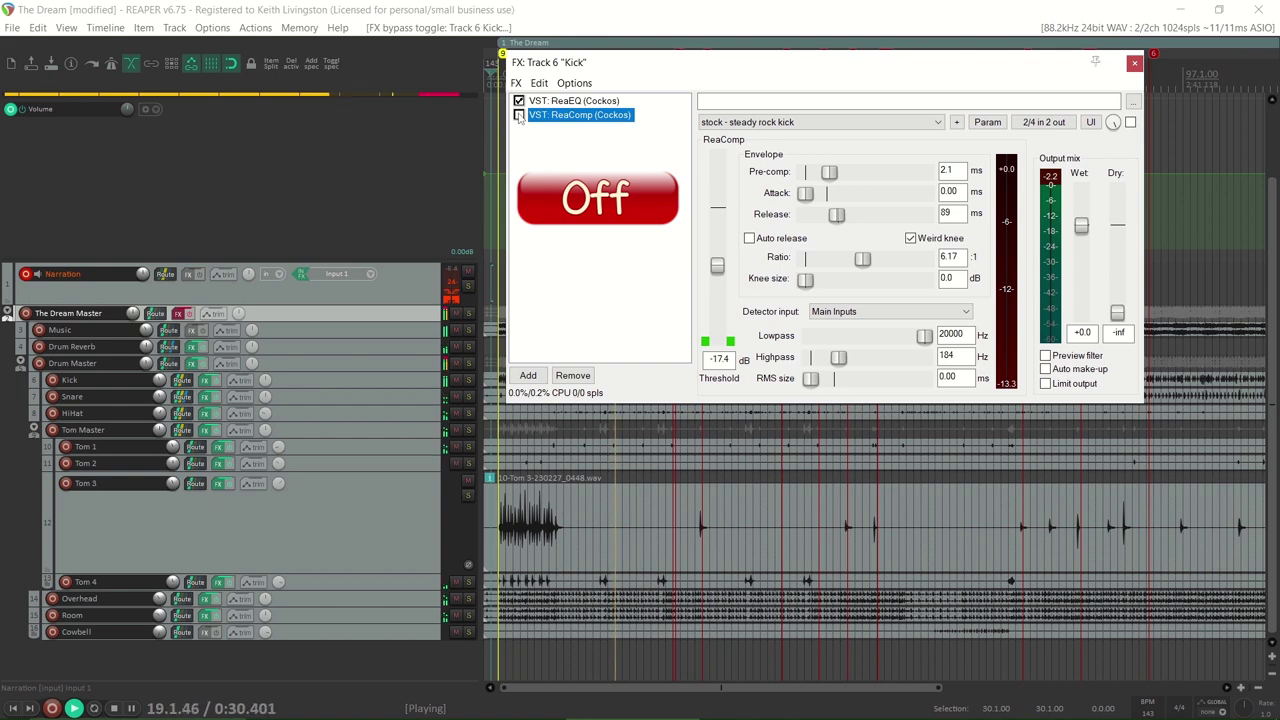
pyautogui.click(519, 115)
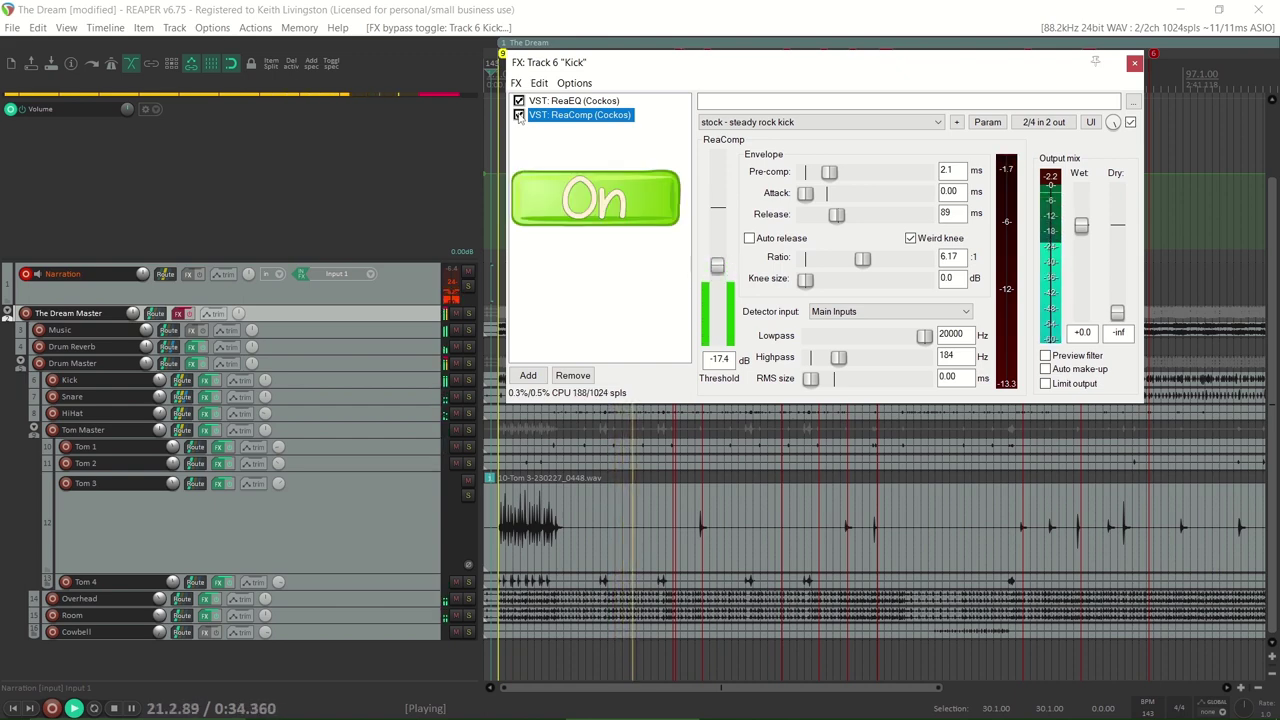
pyautogui.press('space')
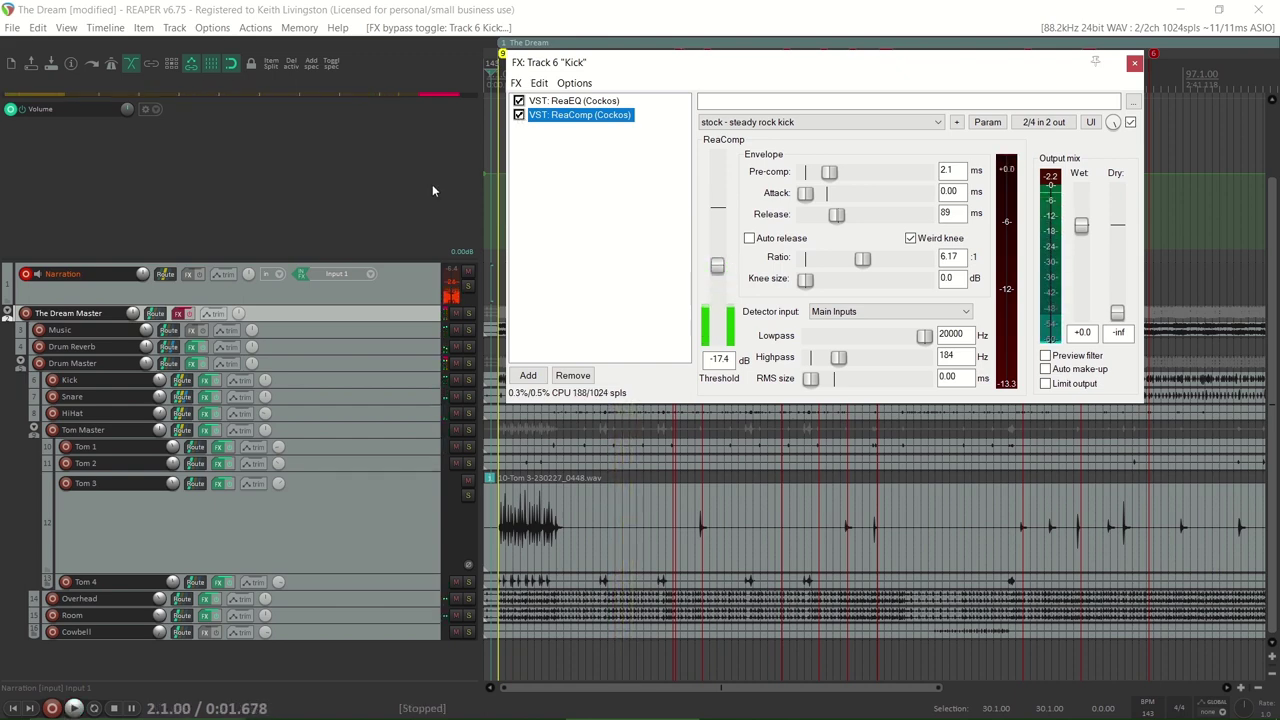
# Step: Add ReaComp to the Snare track after ReEQ and load the stock - Rock Snare - aim for 4dB GR preset
pyautogui.click(205, 397)
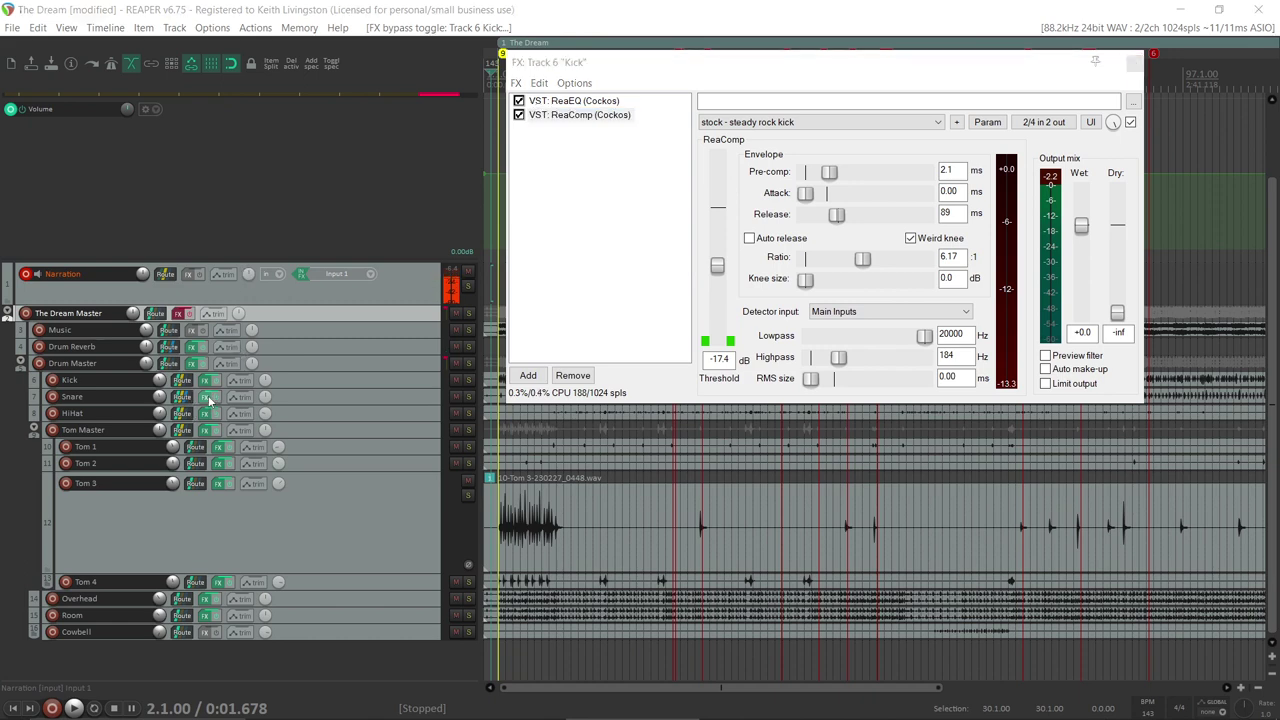
pyautogui.click(44, 466)
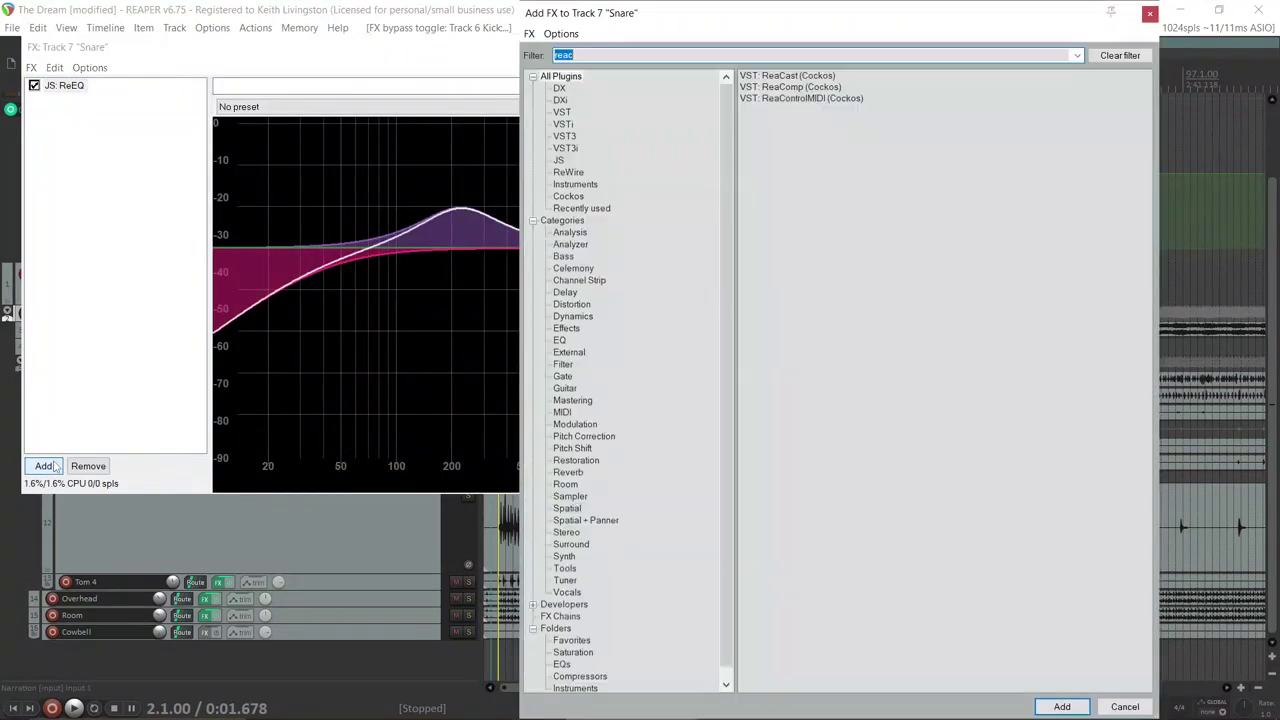
pyautogui.doubleClick(790, 87)
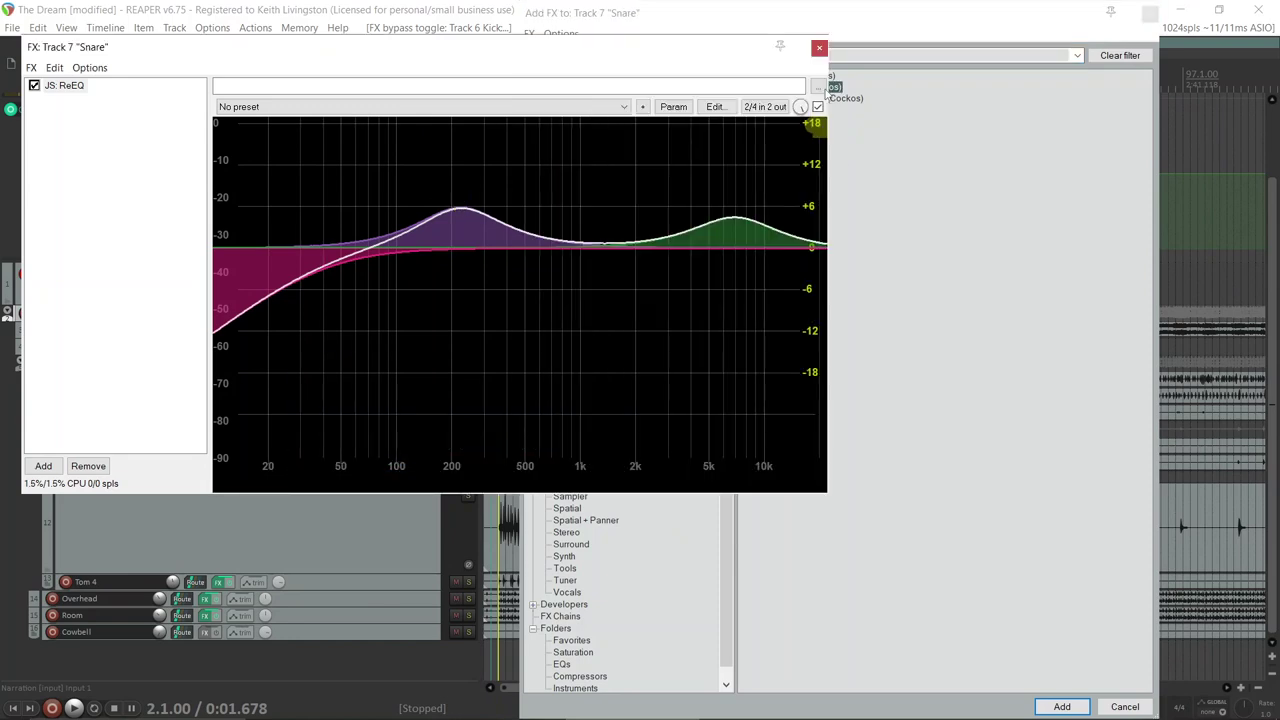
pyautogui.click(381, 107)
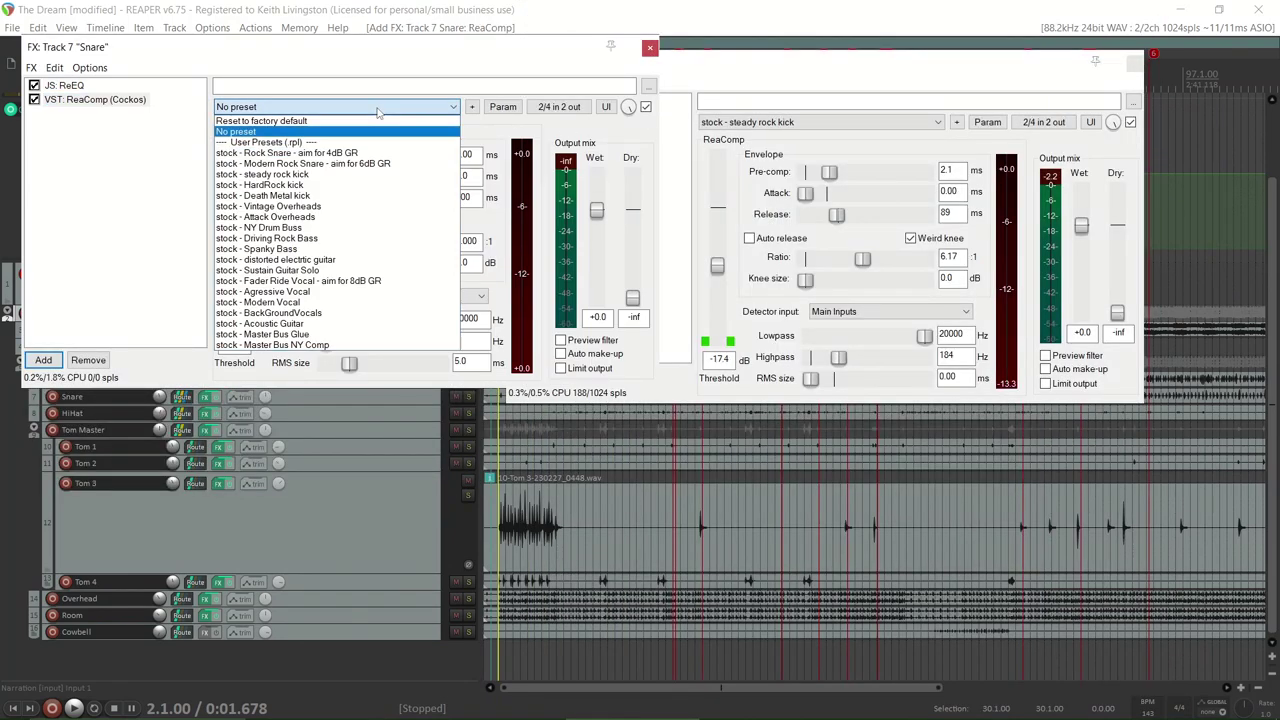
pyautogui.click(335, 155)
# Step: Play the mix with the Kick effects window closed, set the Snare compressor's threshold to -22.9 dB, and compare it bypassed and active
pyautogui.press('space')
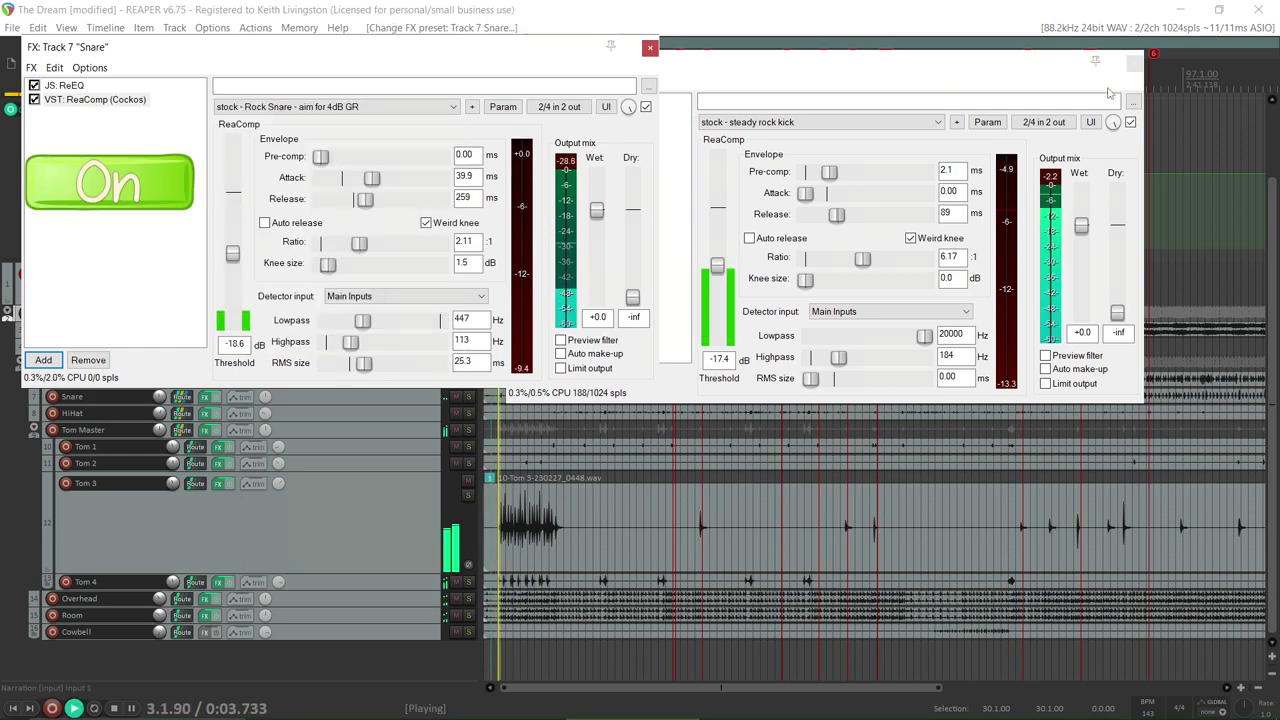
pyautogui.click(1133, 61)
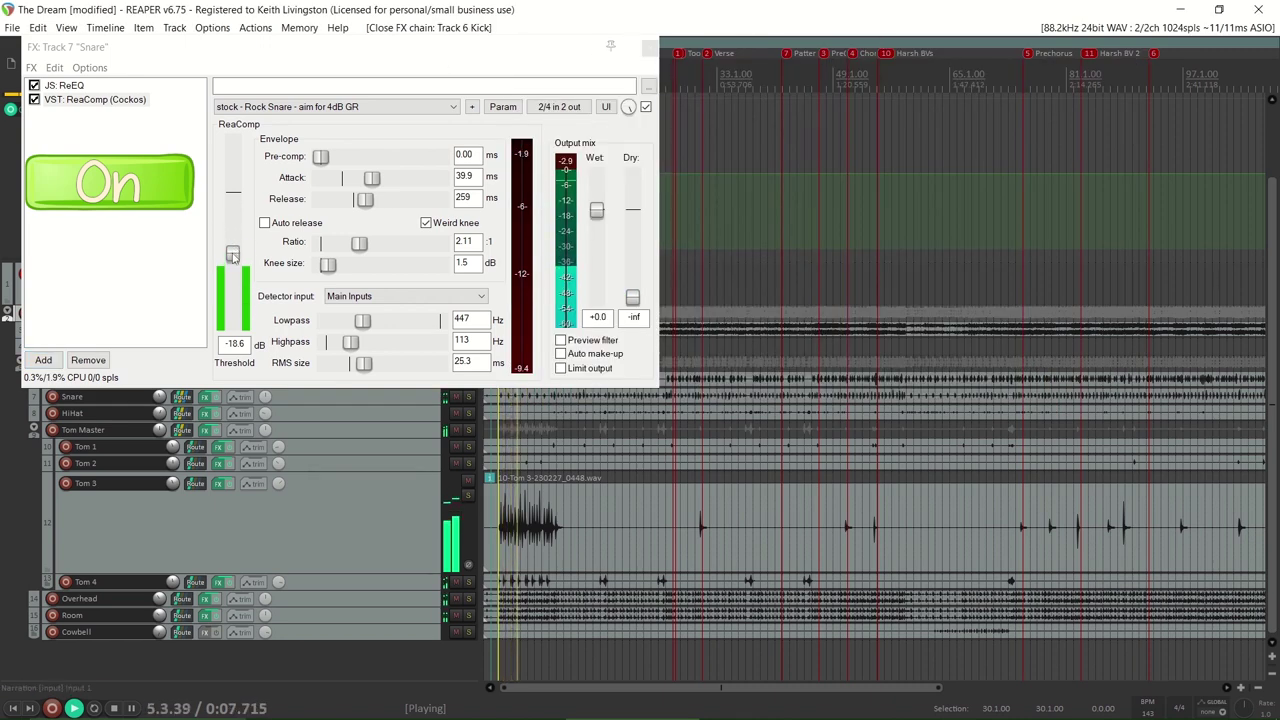
pyautogui.moveTo(232, 253); pyautogui.dragTo(232, 263)
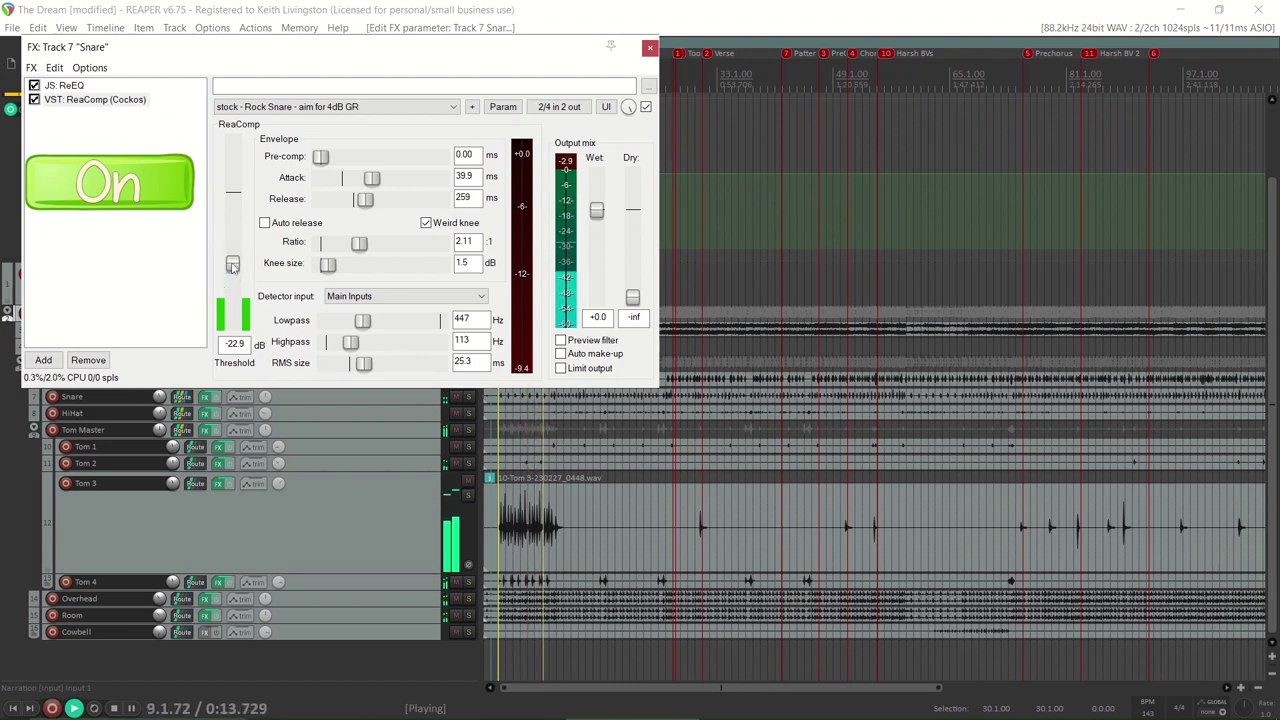
pyautogui.click(34, 100)
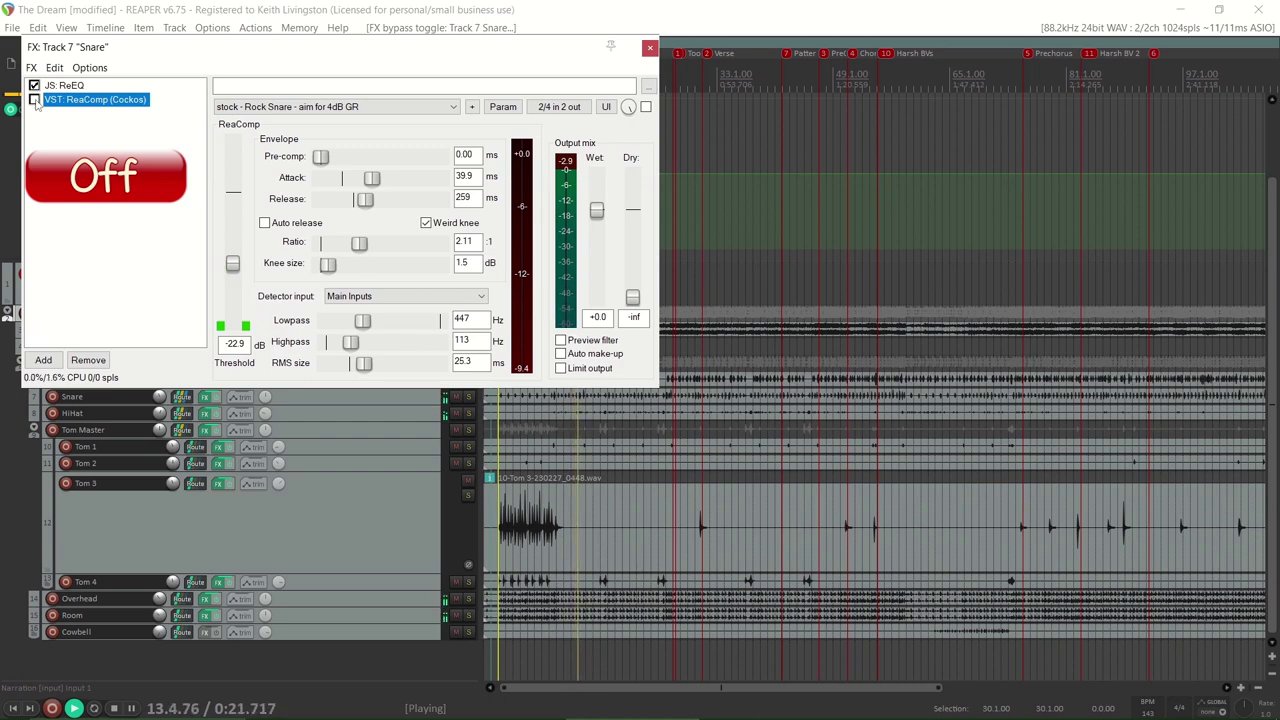
pyautogui.click(34, 100)
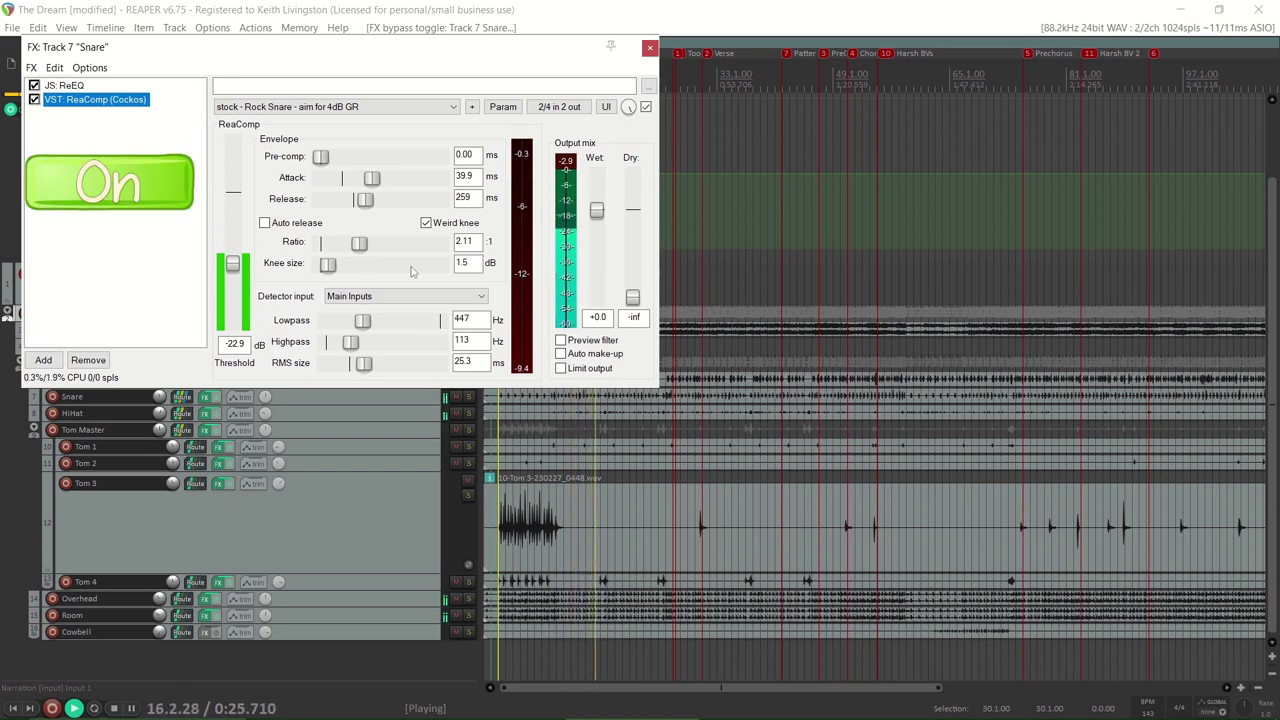
# Step: Raise the Snare compressor's wet output to +2.4 dB, compare it bypassed and active, then stop playback and close its effects window
pyautogui.click(597, 211)
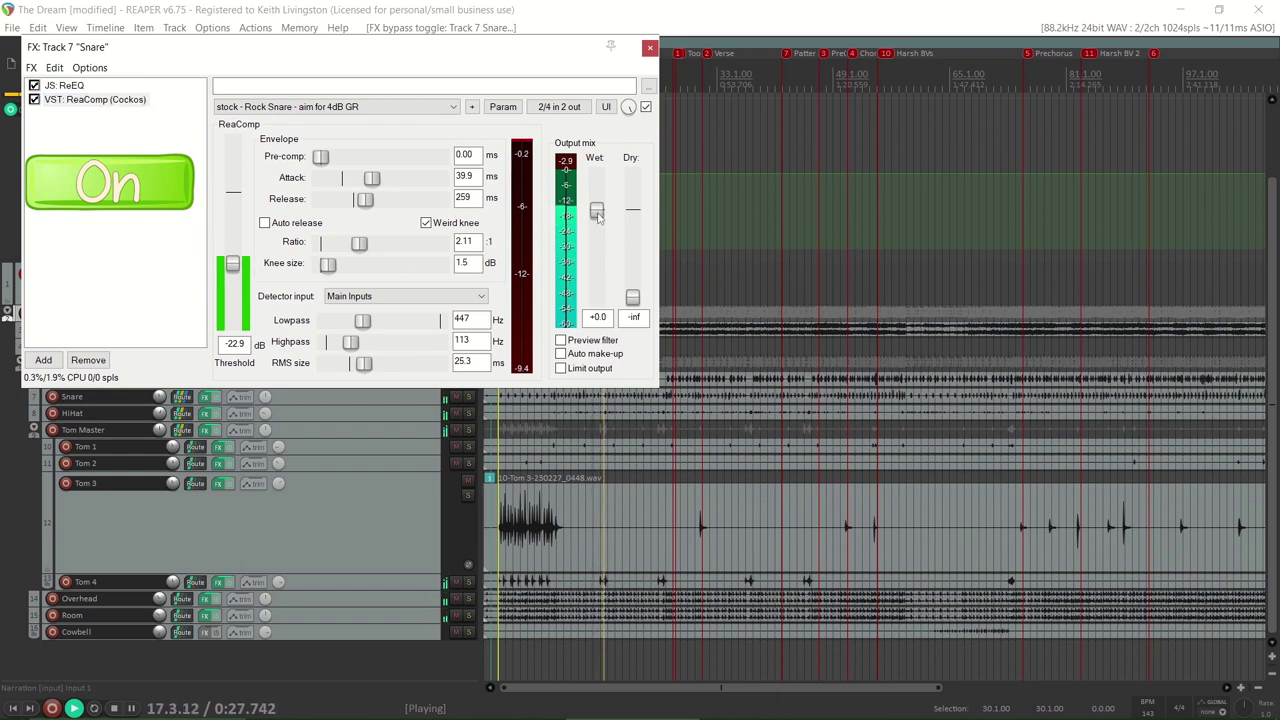
pyautogui.moveTo(598, 213); pyautogui.dragTo(599, 211)
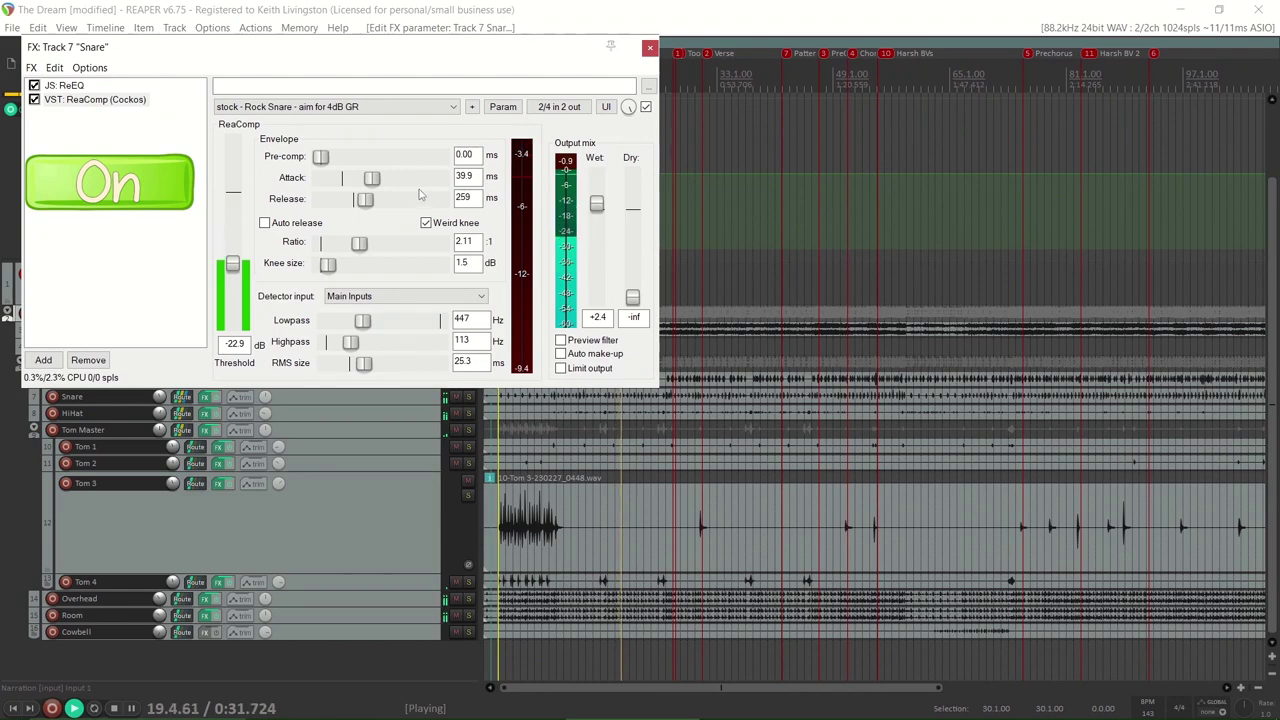
pyautogui.click(34, 100)
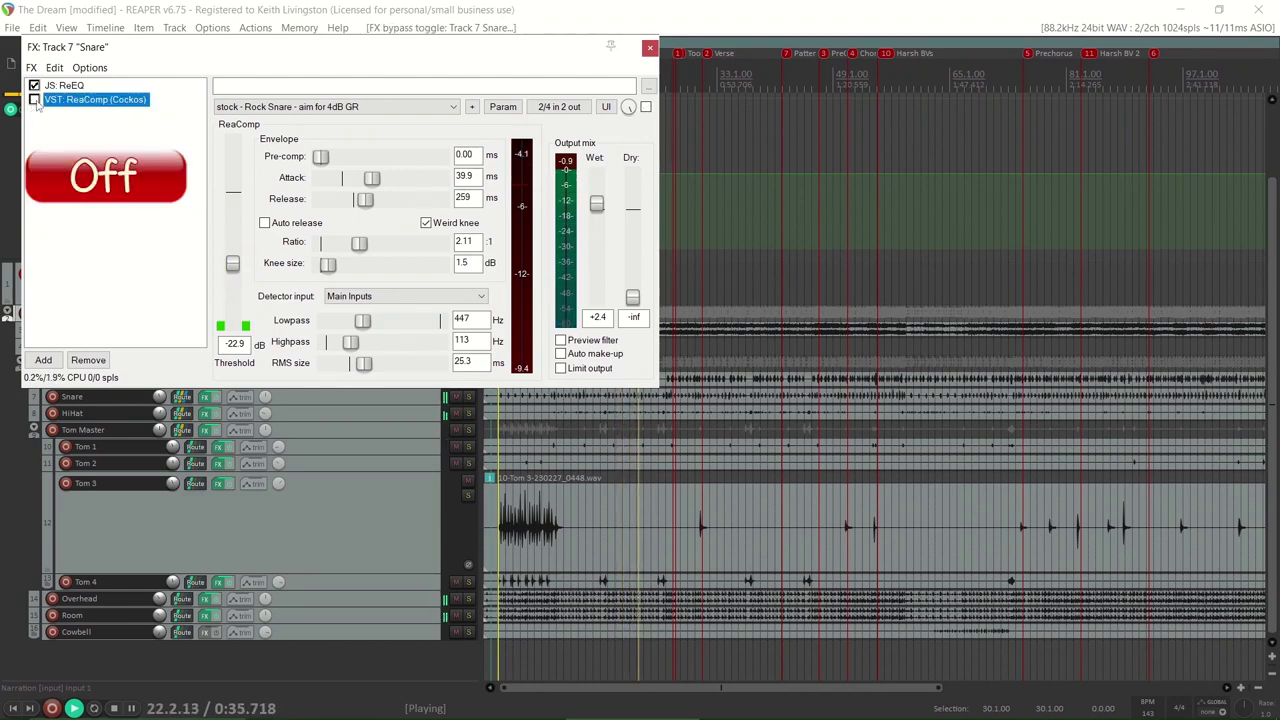
pyautogui.click(34, 100)
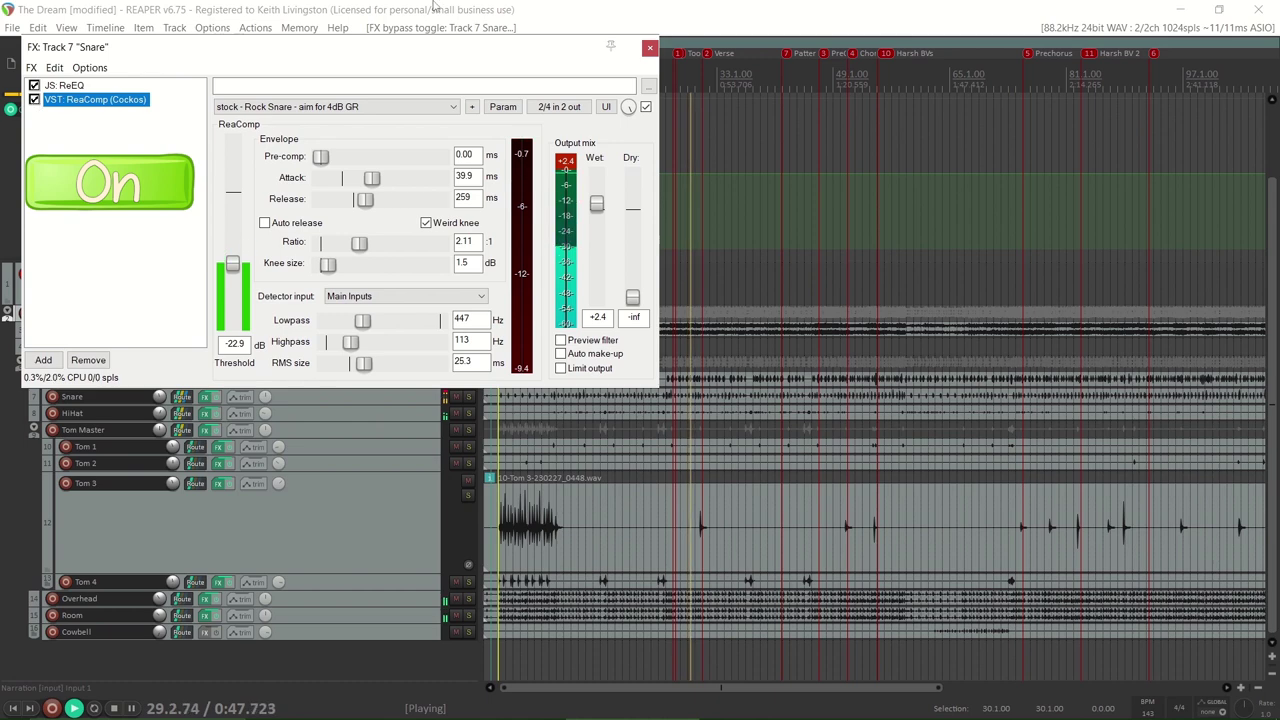
pyautogui.press('space')
pyautogui.click(650, 47)
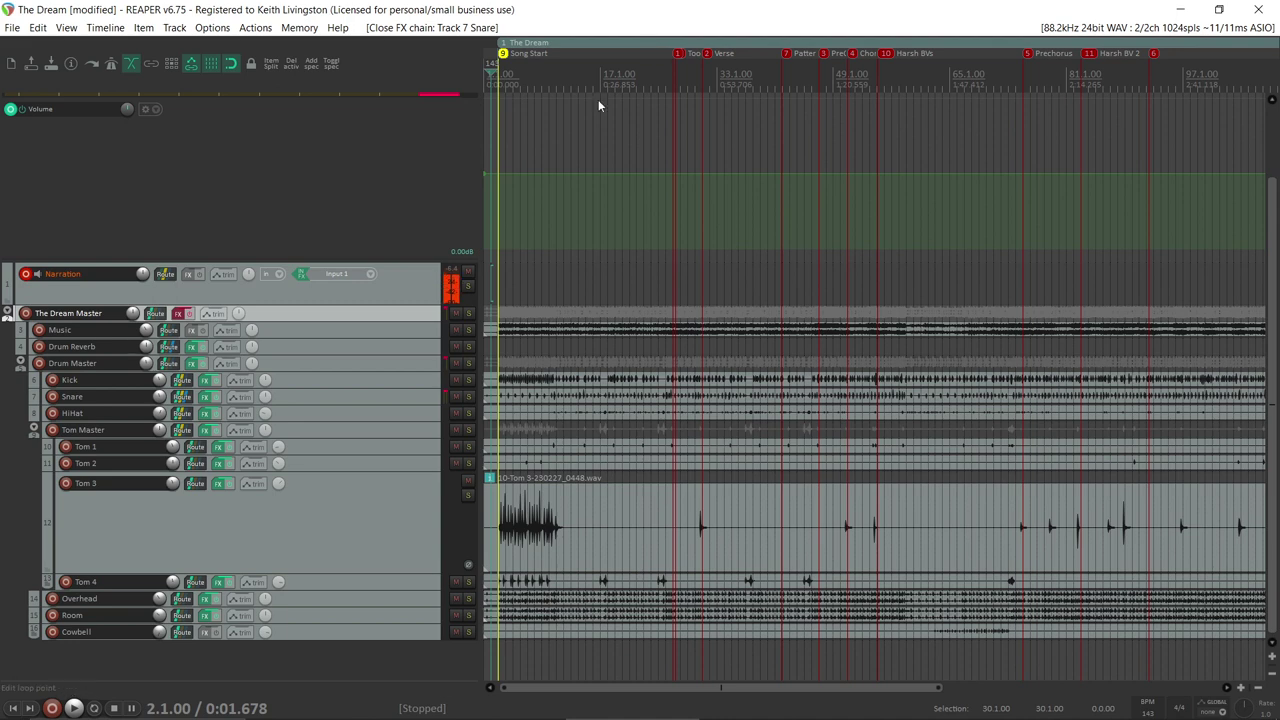
# Step: Add ReaComp to the Room track after ReaEQ and load the stock - Vintage Overheads preset
pyautogui.click(204, 622)
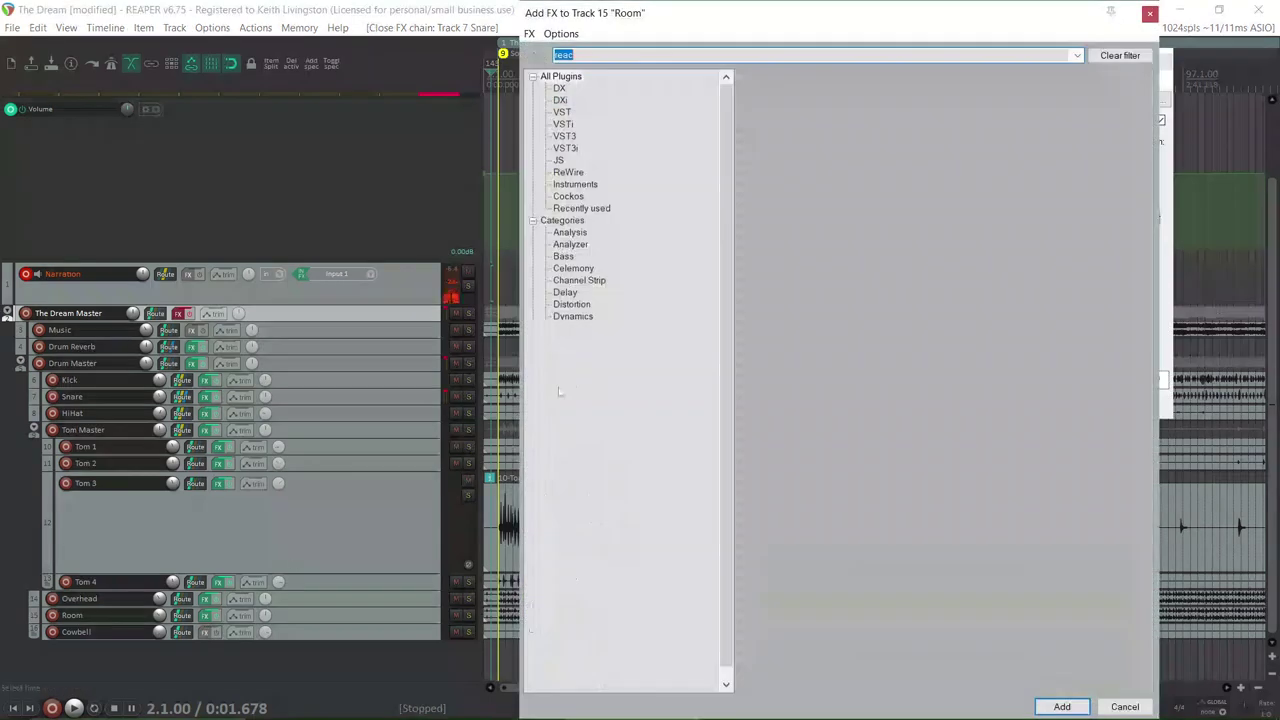
pyautogui.doubleClick(766, 88)
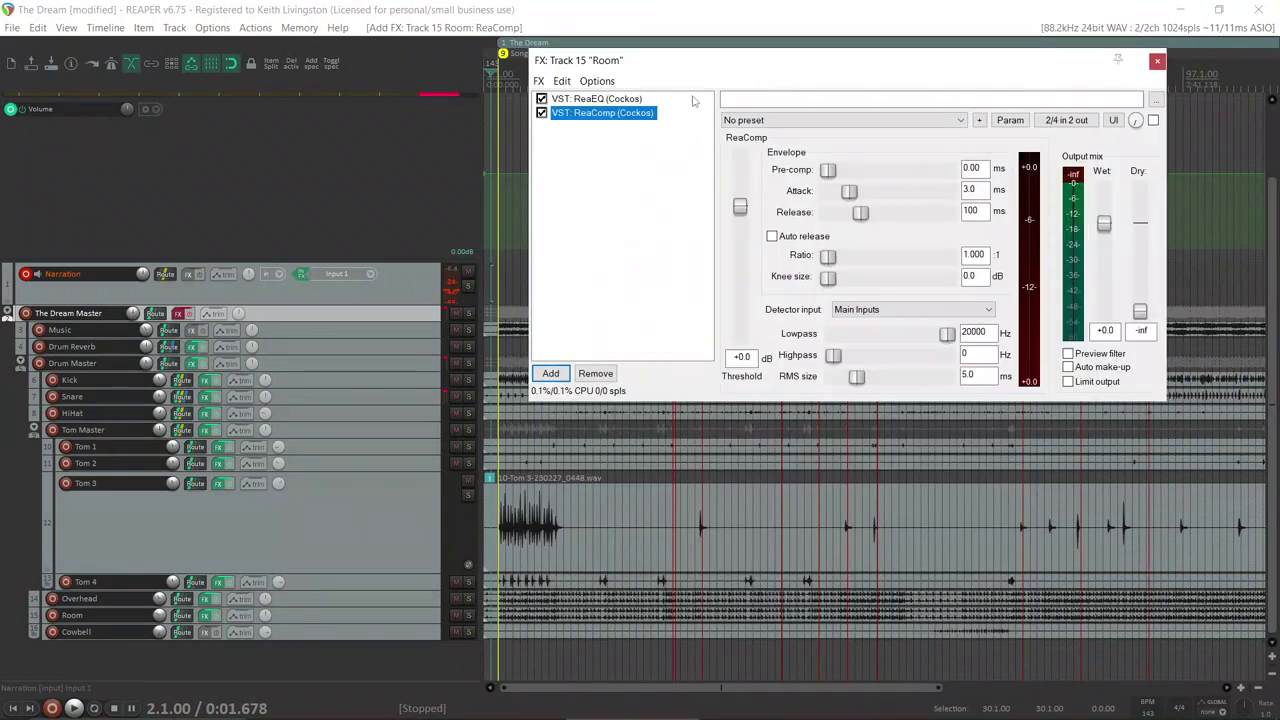
pyautogui.click(755, 120)
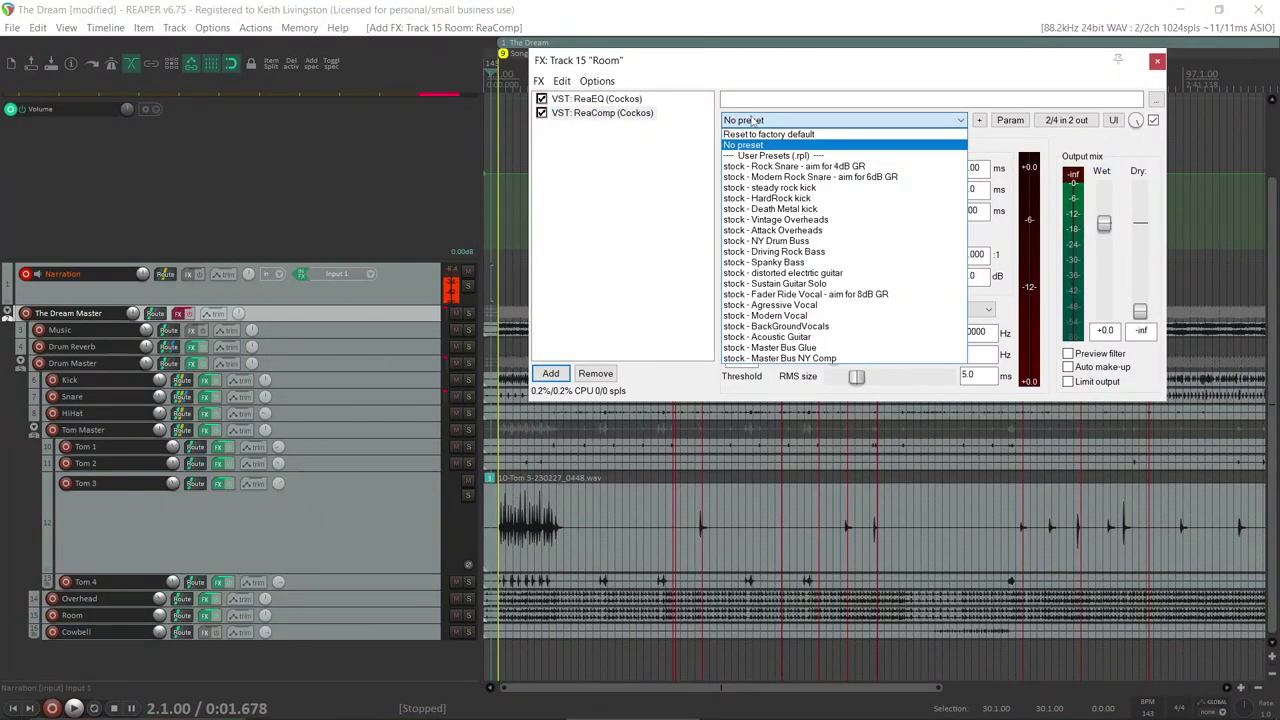
pyautogui.click(776, 220)
# Step: Play the Room track soloed, compare its compressor active and bypassed, then stop playback
pyautogui.press('space')
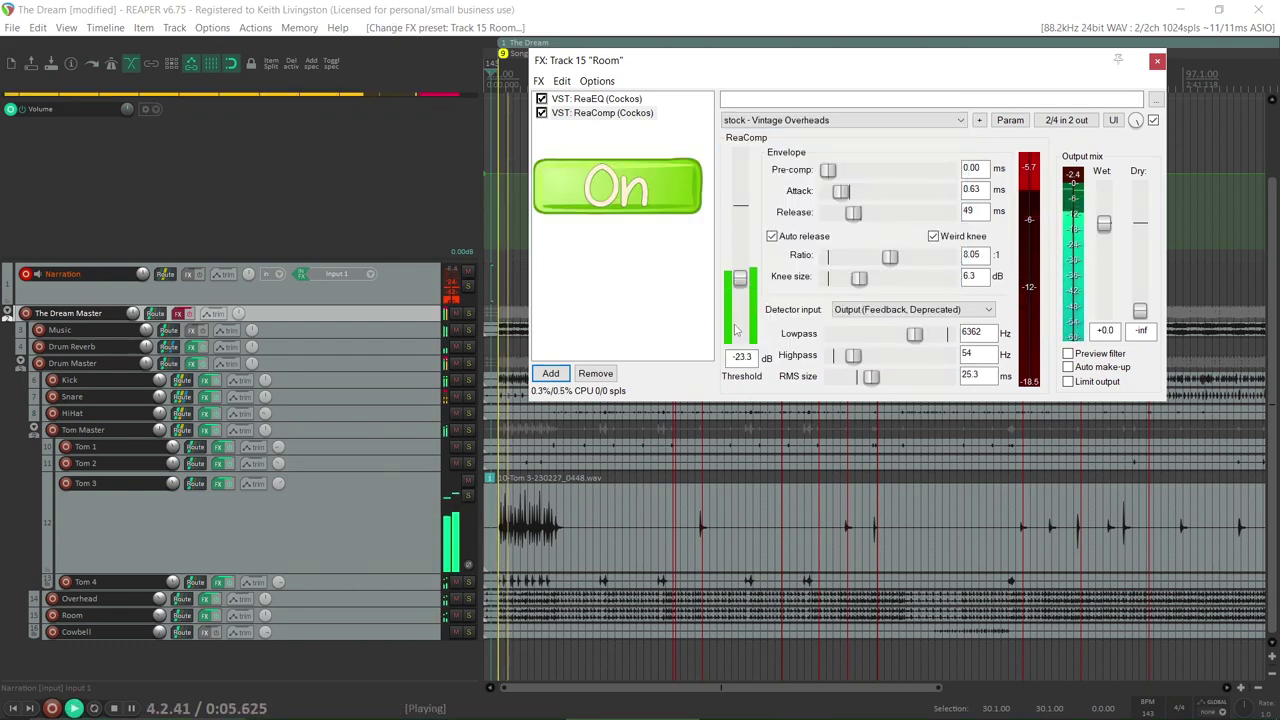
pyautogui.click(469, 615)
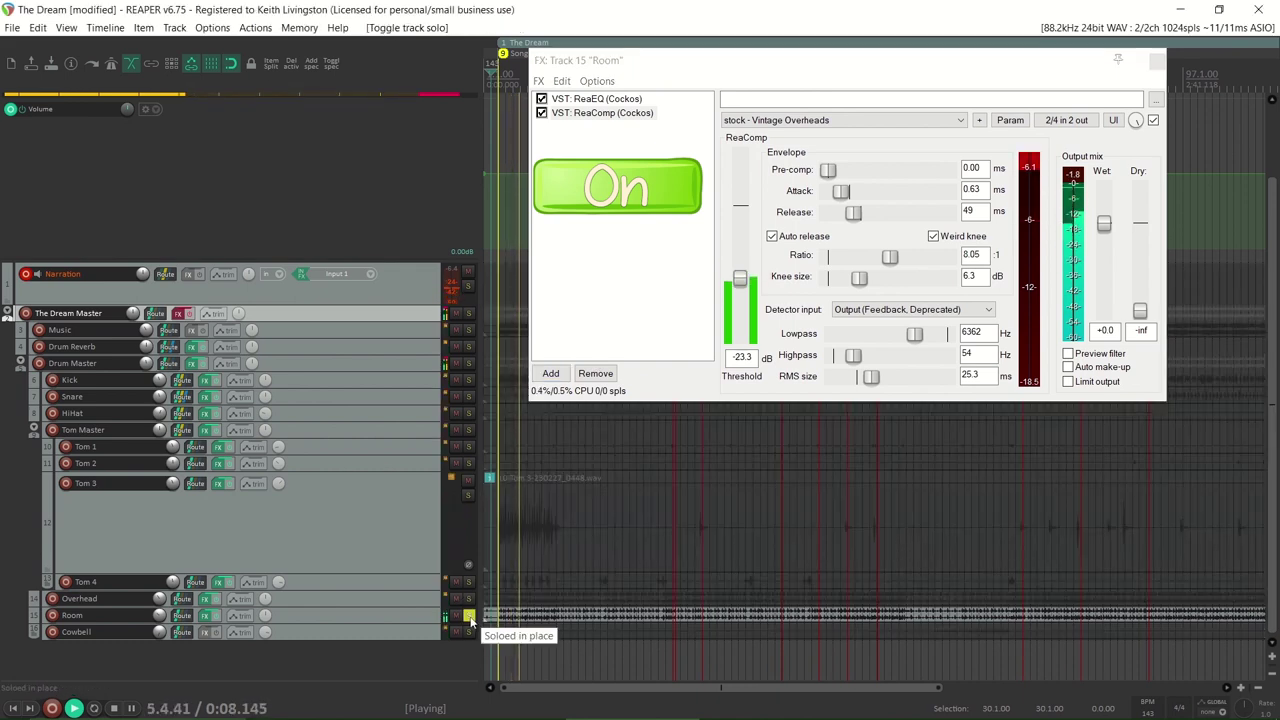
pyautogui.click(542, 114)
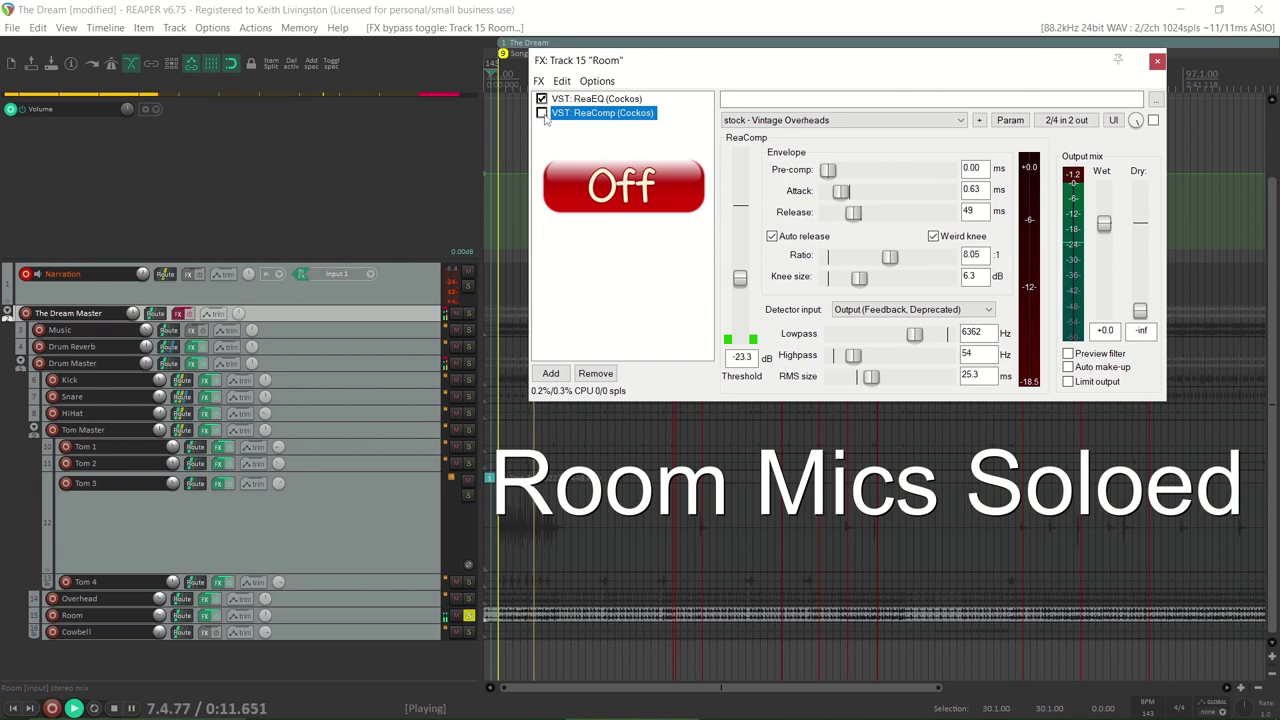
pyautogui.click(542, 113)
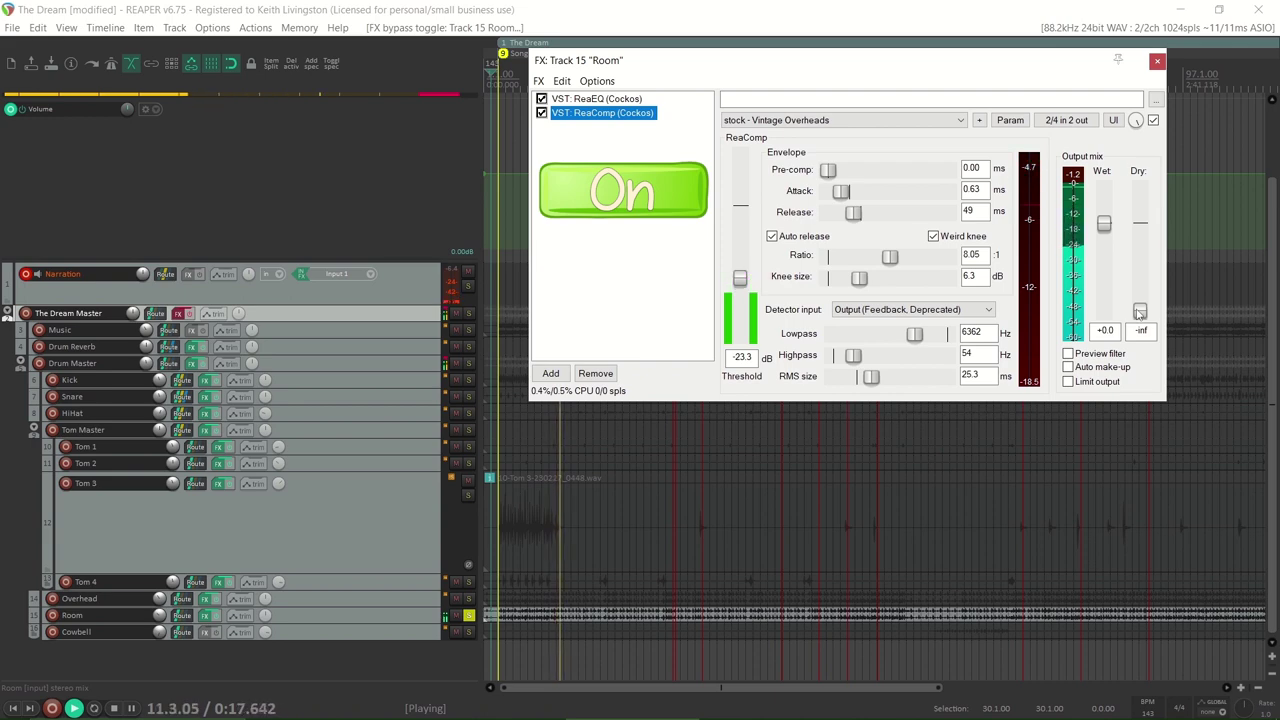
pyautogui.click(542, 113)
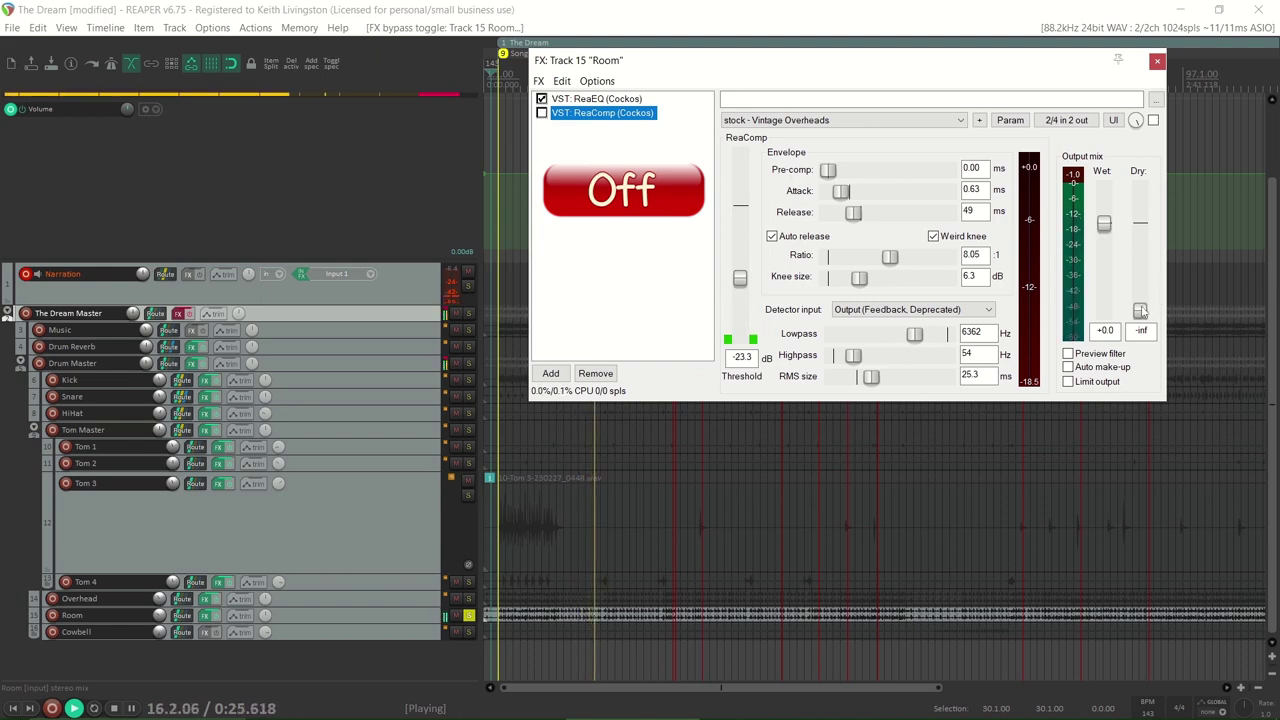
pyautogui.press('space')
# Step: Solo Narration alongside Room, re-enable the Room compressor during playback and set its dry output to -4.2 dB
pyautogui.click(467, 286)
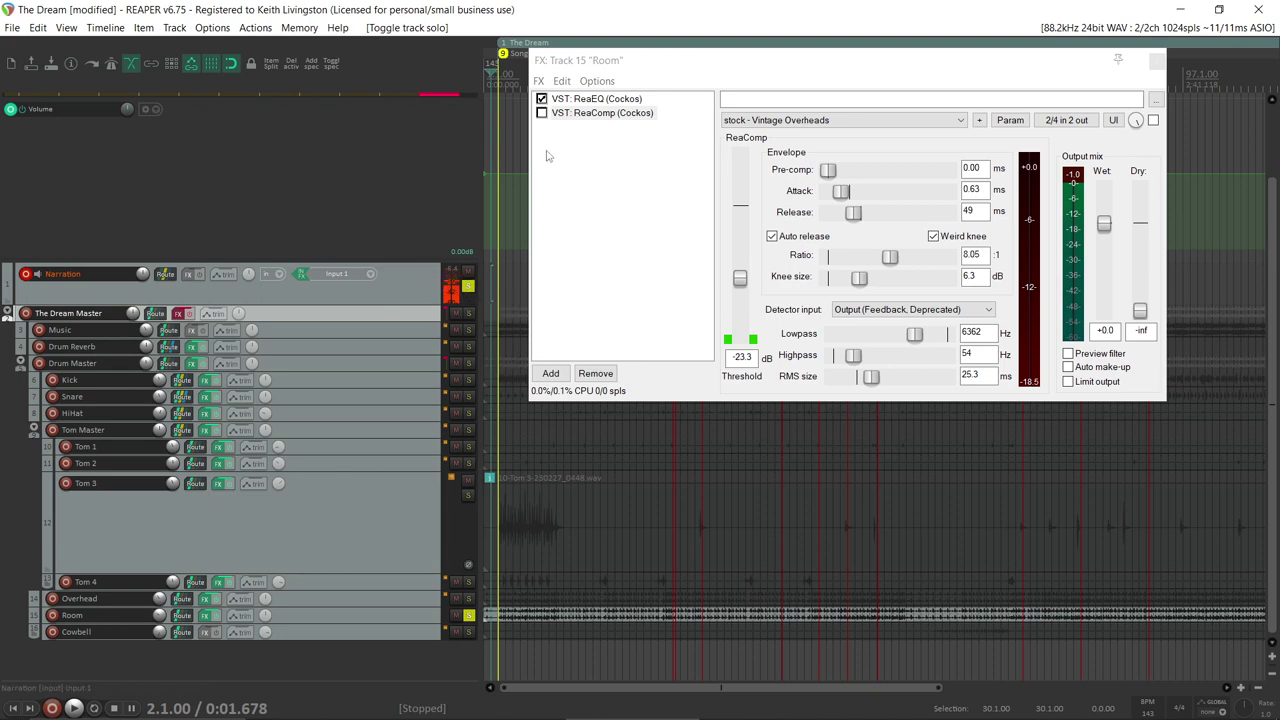
pyautogui.press('space')
pyautogui.click(542, 112)
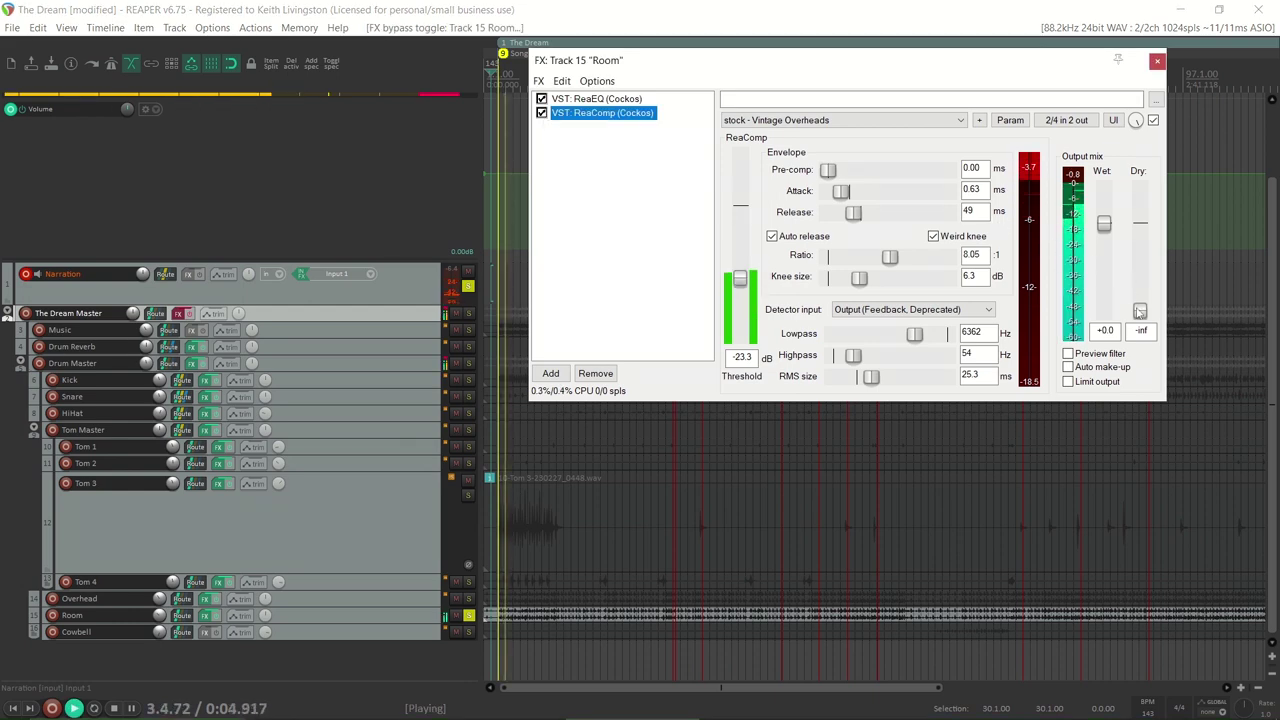
pyautogui.moveTo(1140, 311); pyautogui.dragTo(1104, 223)
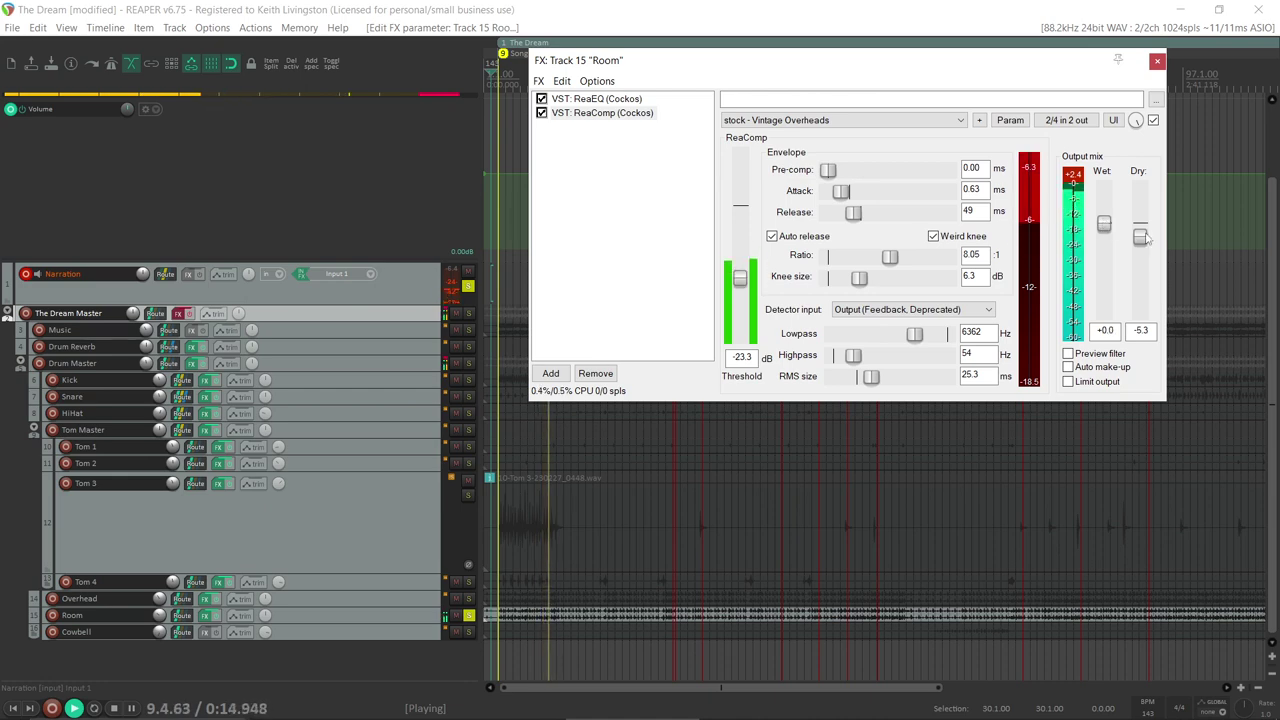
pyautogui.moveTo(1140, 238); pyautogui.dragTo(1141, 233)
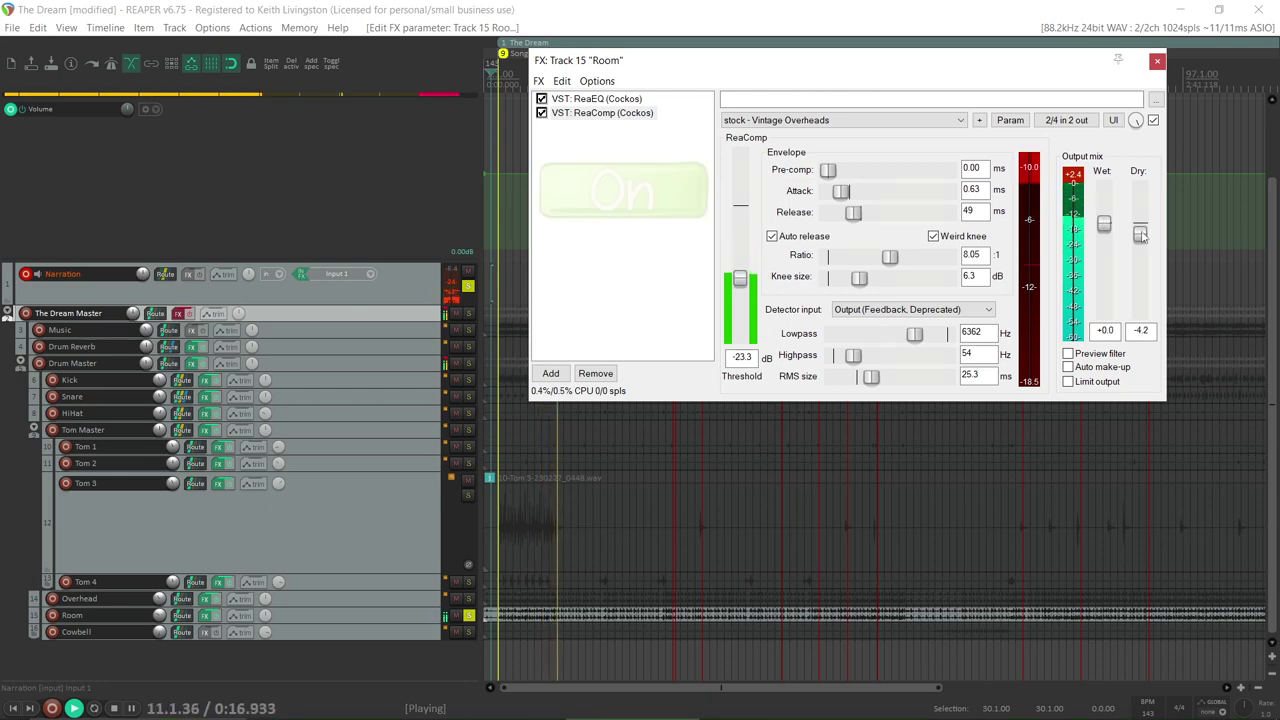
# Step: Compare the Room compressor bypassed and active with Room still soloed, restarting playback from the song start for a second comparison
pyautogui.click(541, 113)
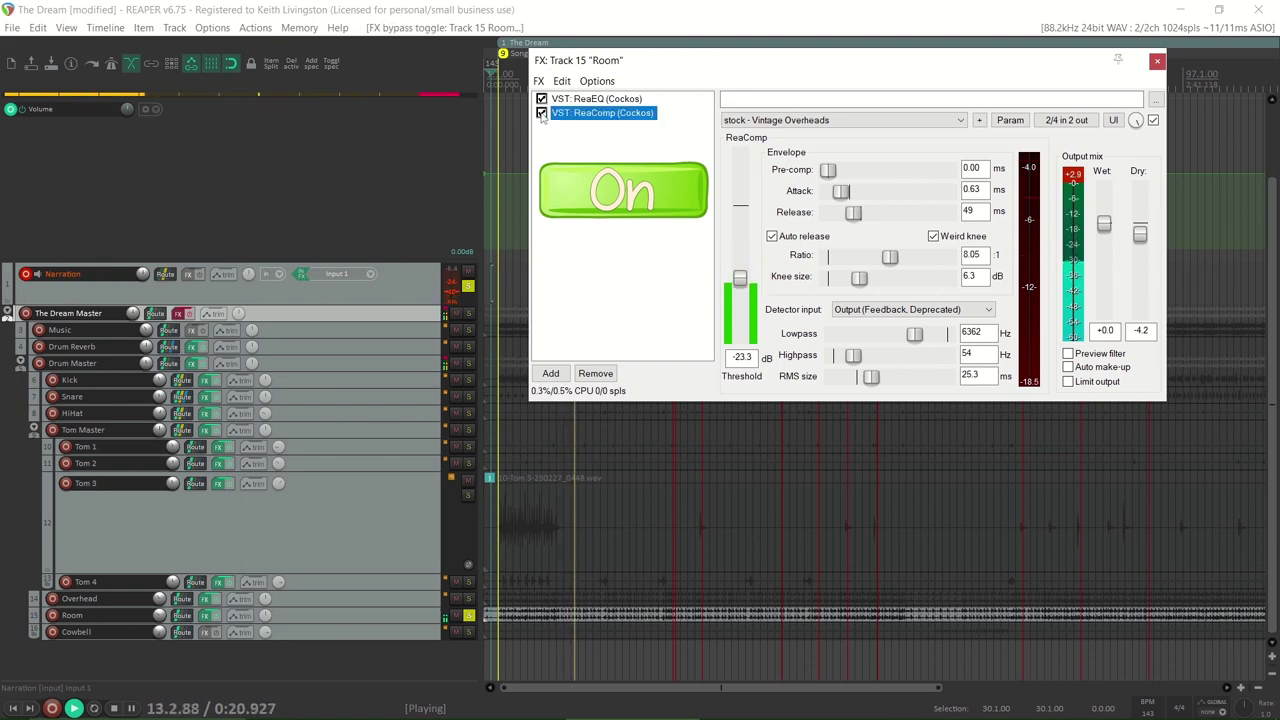
pyautogui.click(541, 113)
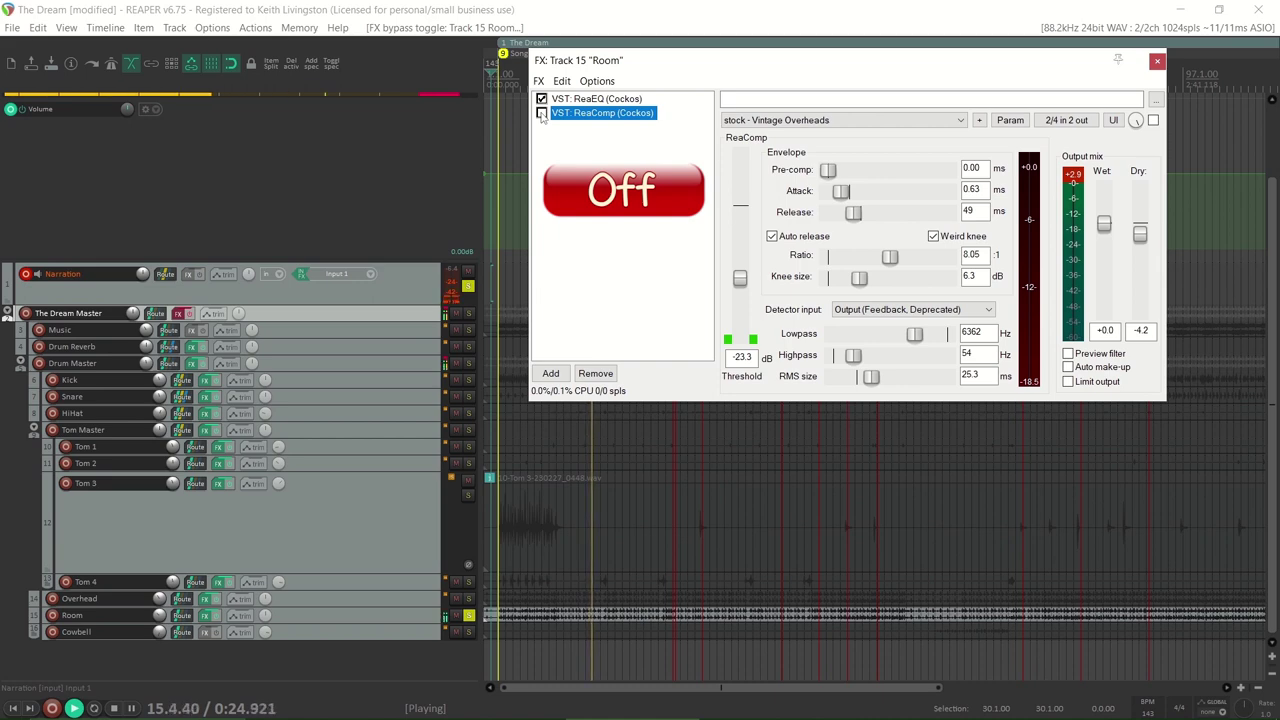
pyautogui.click(541, 113)
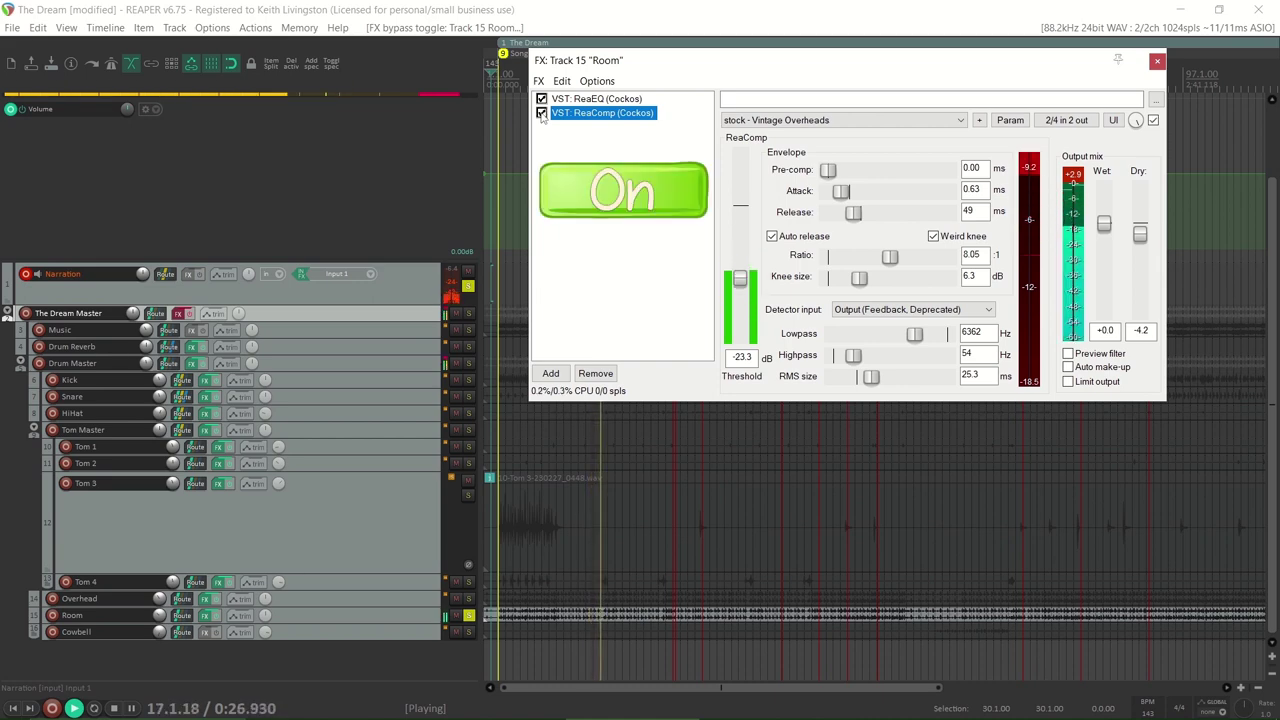
pyautogui.press('space')
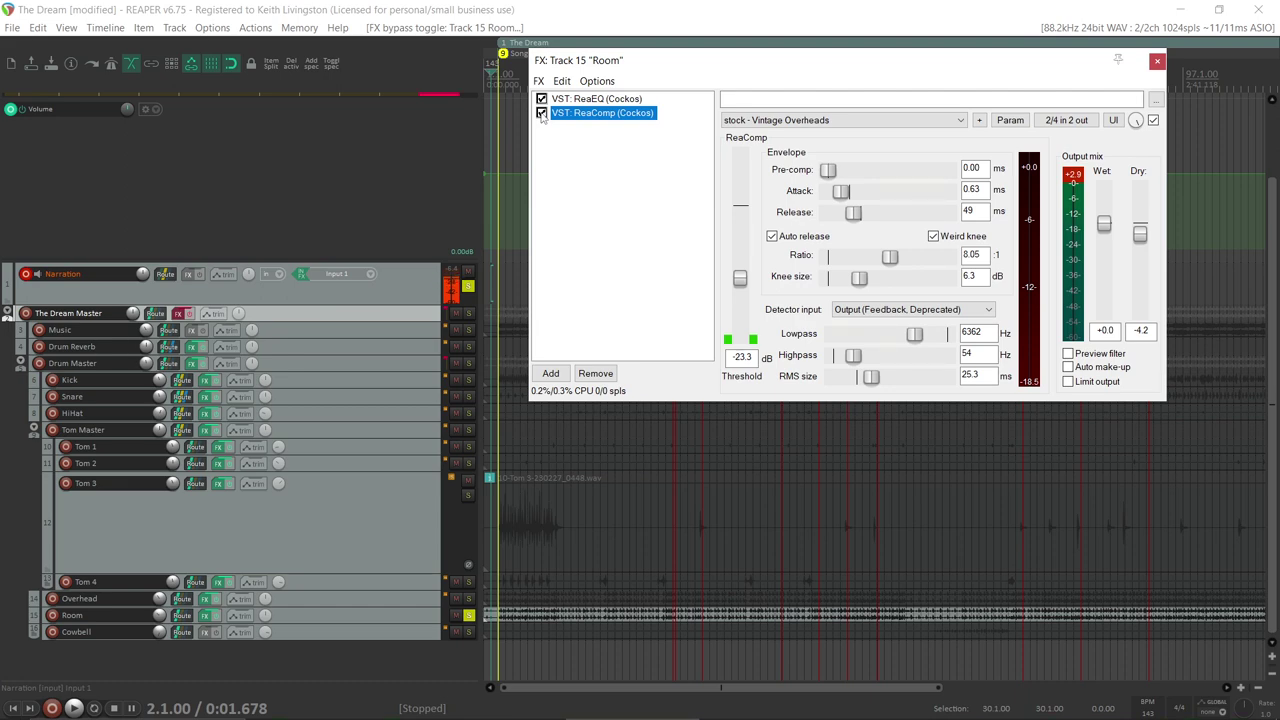
pyautogui.press('space')
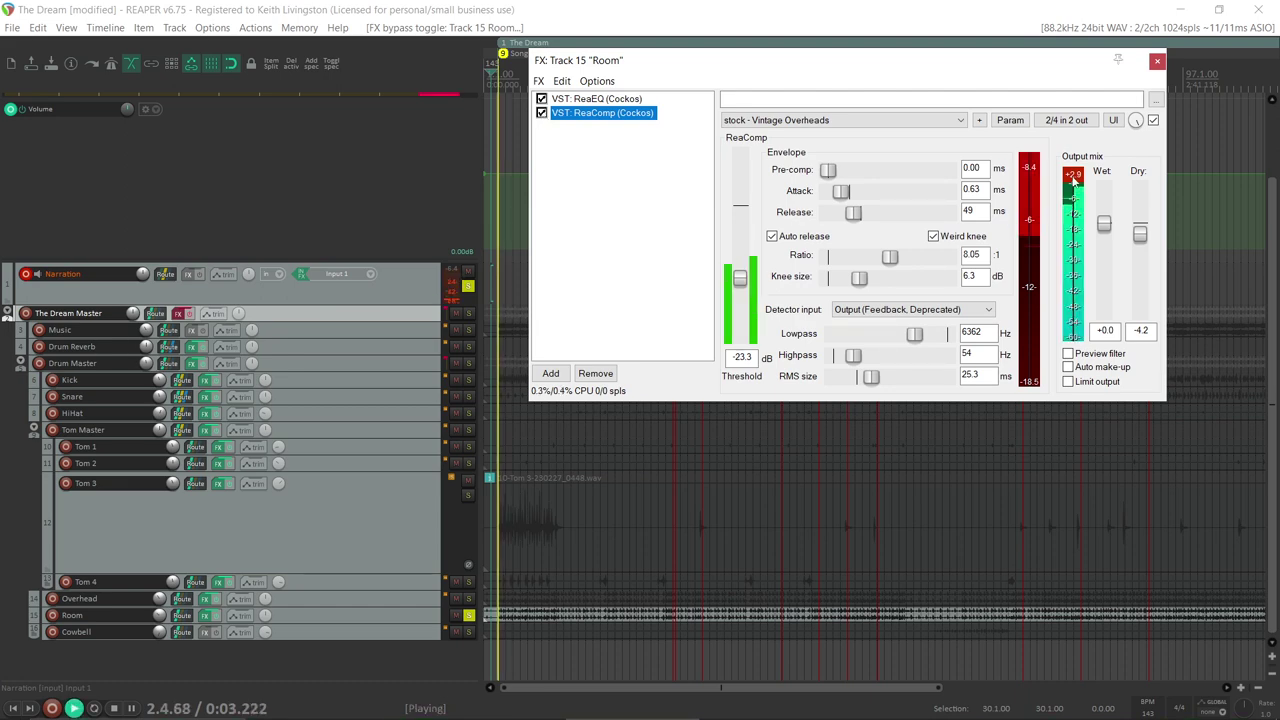
pyautogui.click(542, 113)
pyautogui.click(542, 113)
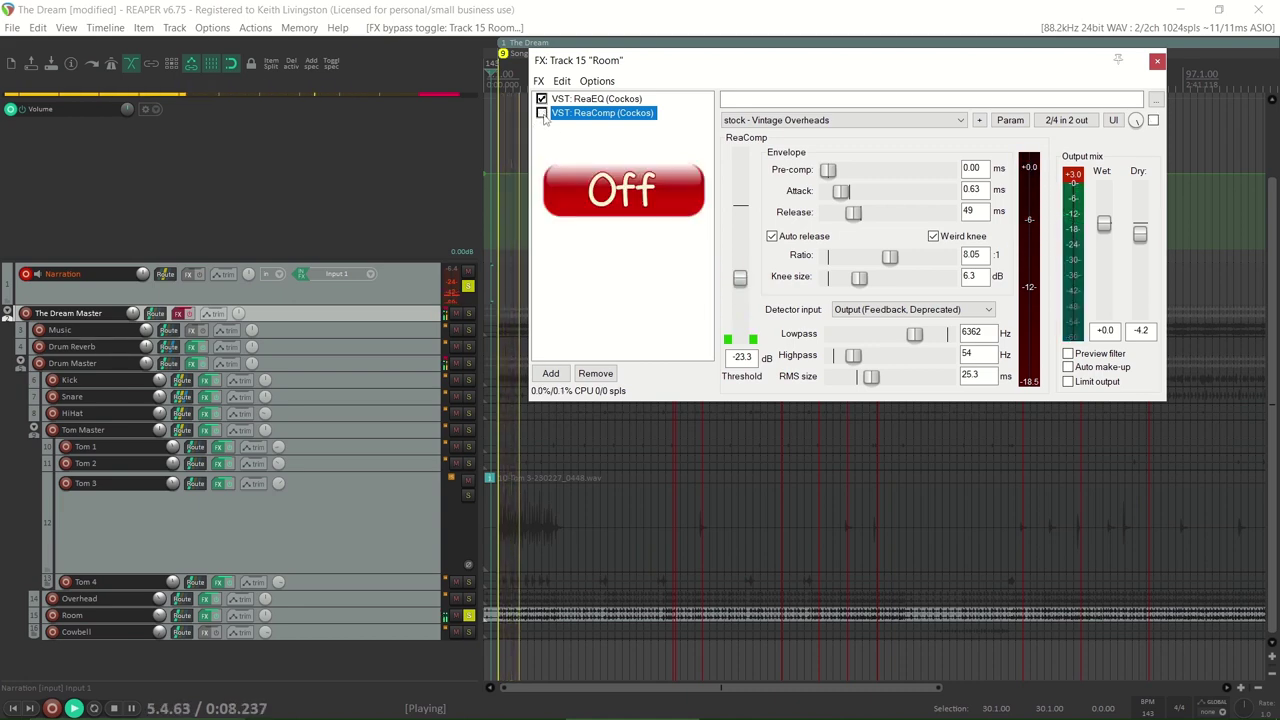
pyautogui.click(542, 113)
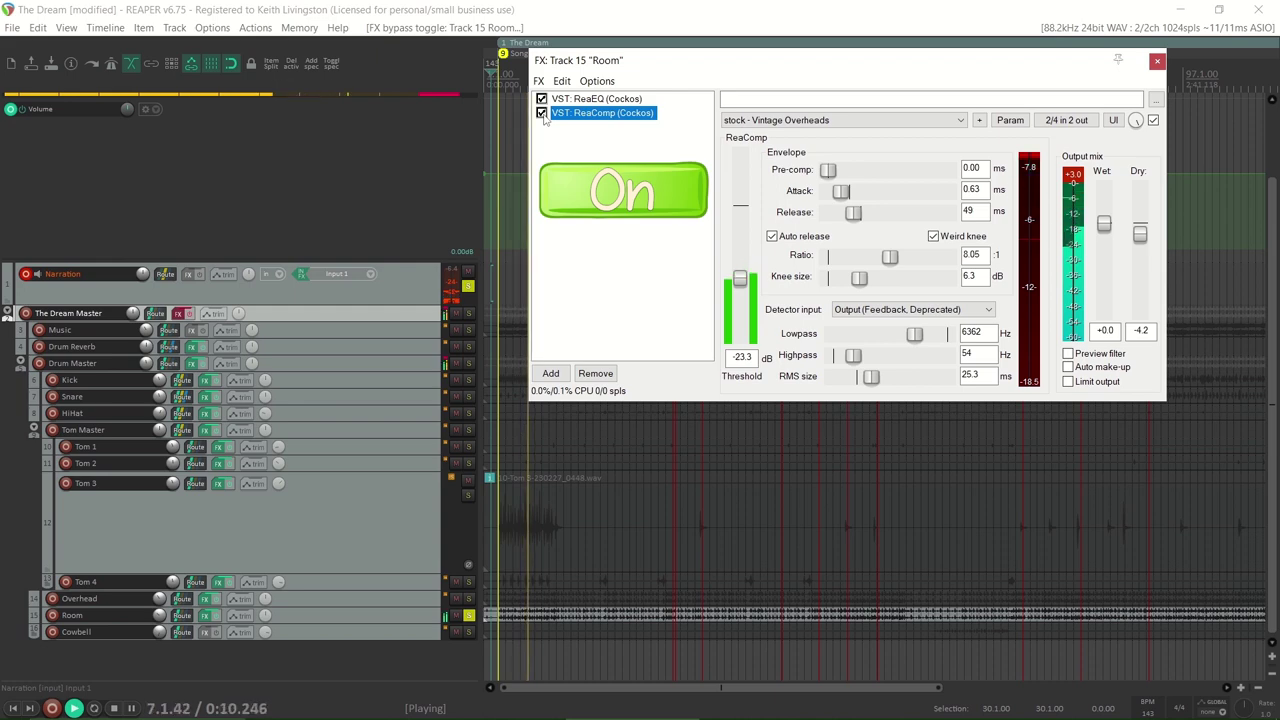
# Step: Lower the Room compressor's wet output to -0.8 dB and compare it bypassed and active
pyautogui.click(1105, 225)
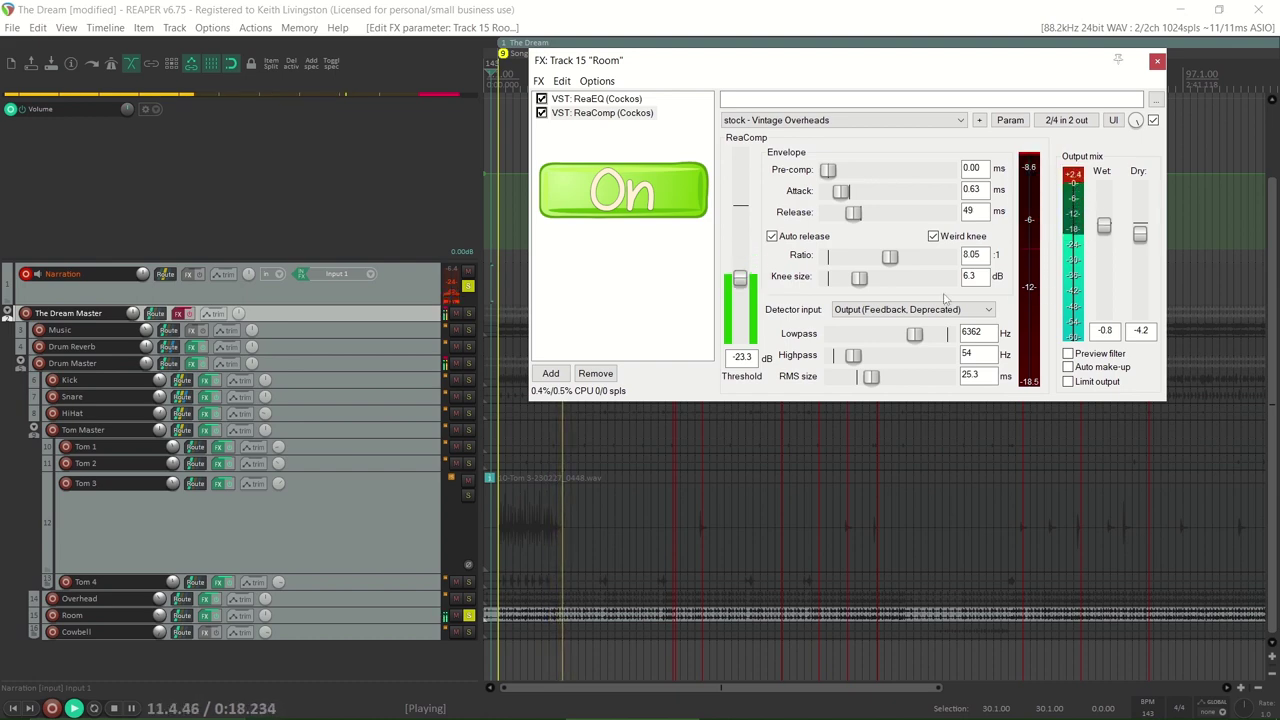
pyautogui.click(542, 113)
pyautogui.click(542, 113)
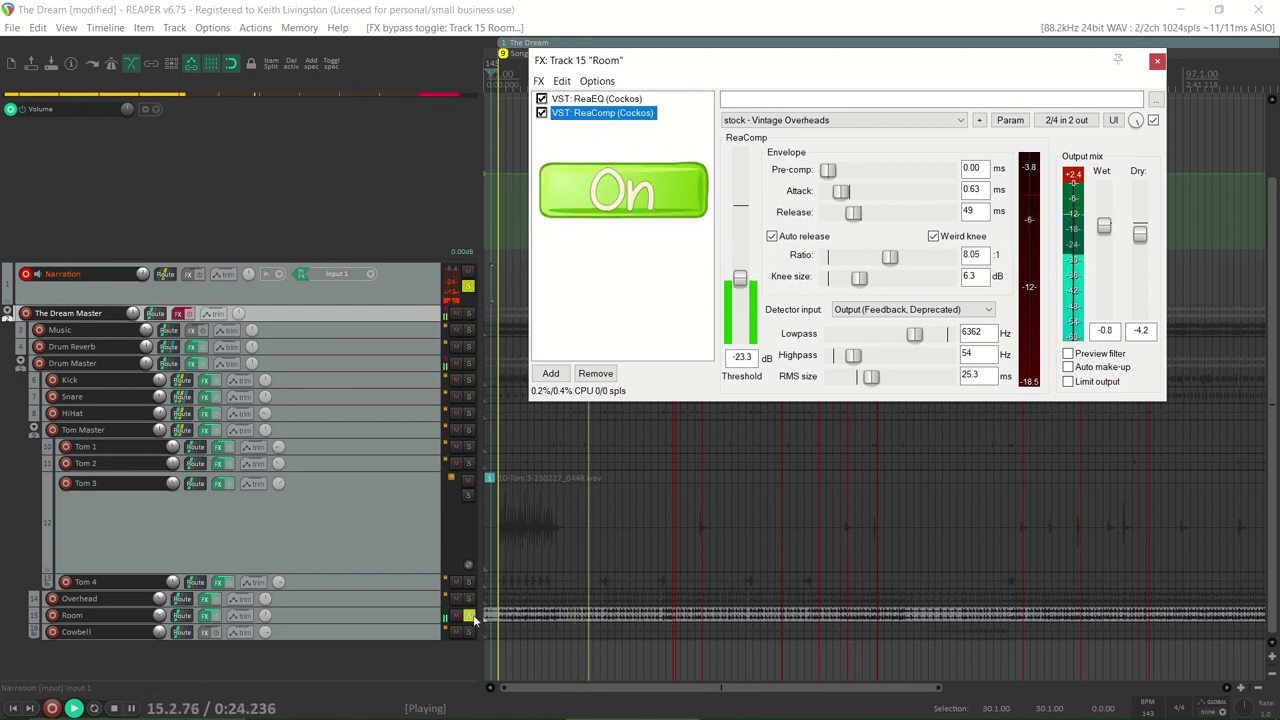
# Step: Clear the Room and Narration solos and compare the Room compressor bypassed and active in the full mix
pyautogui.click(467, 290)
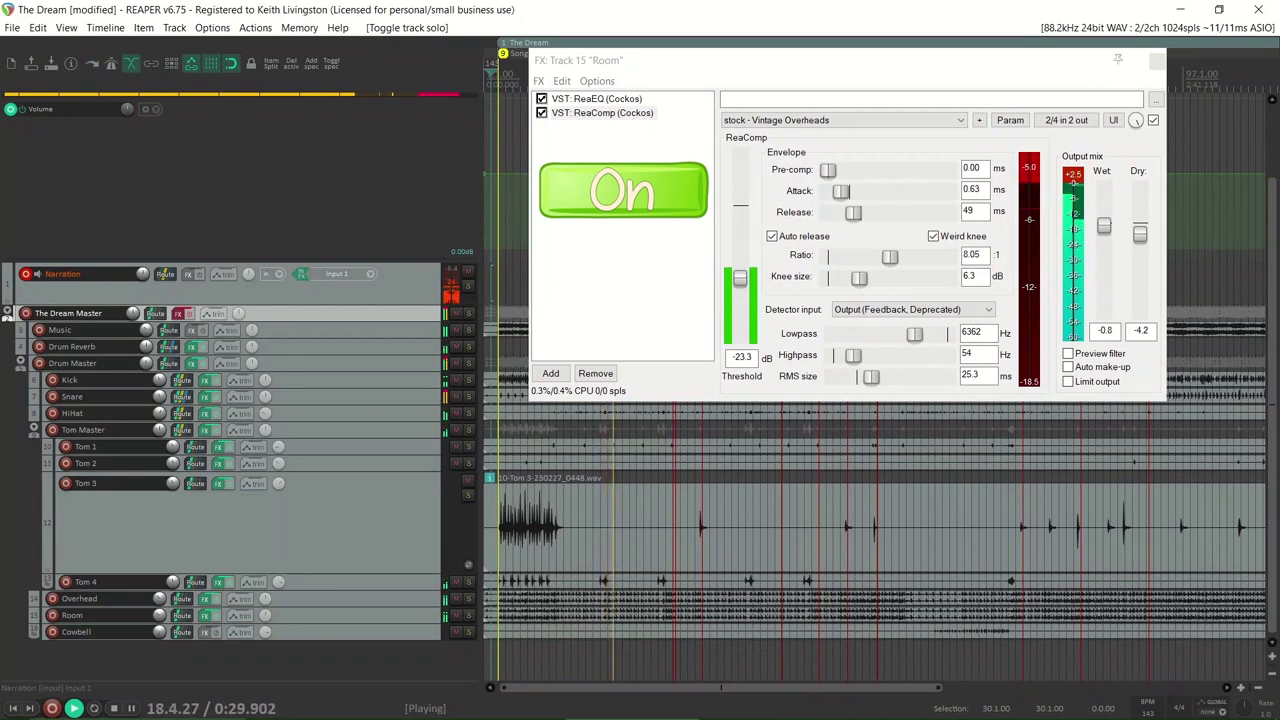
pyautogui.click(542, 113)
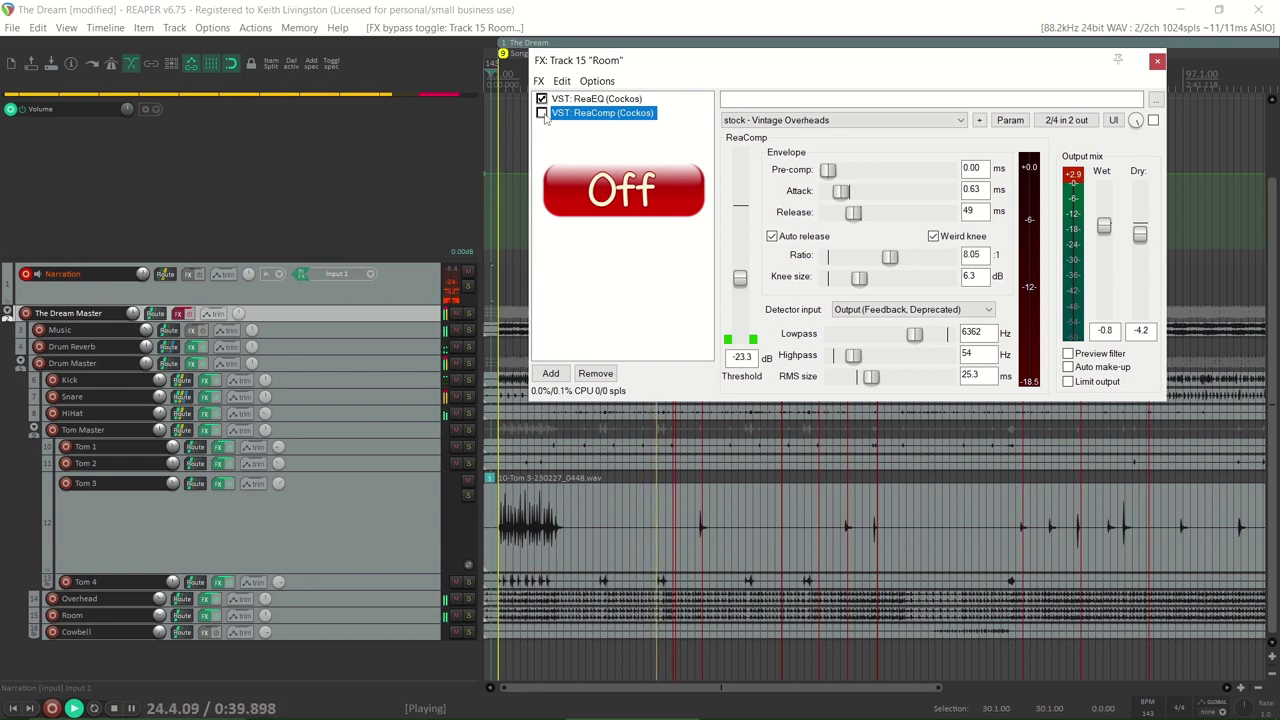
pyautogui.click(542, 113)
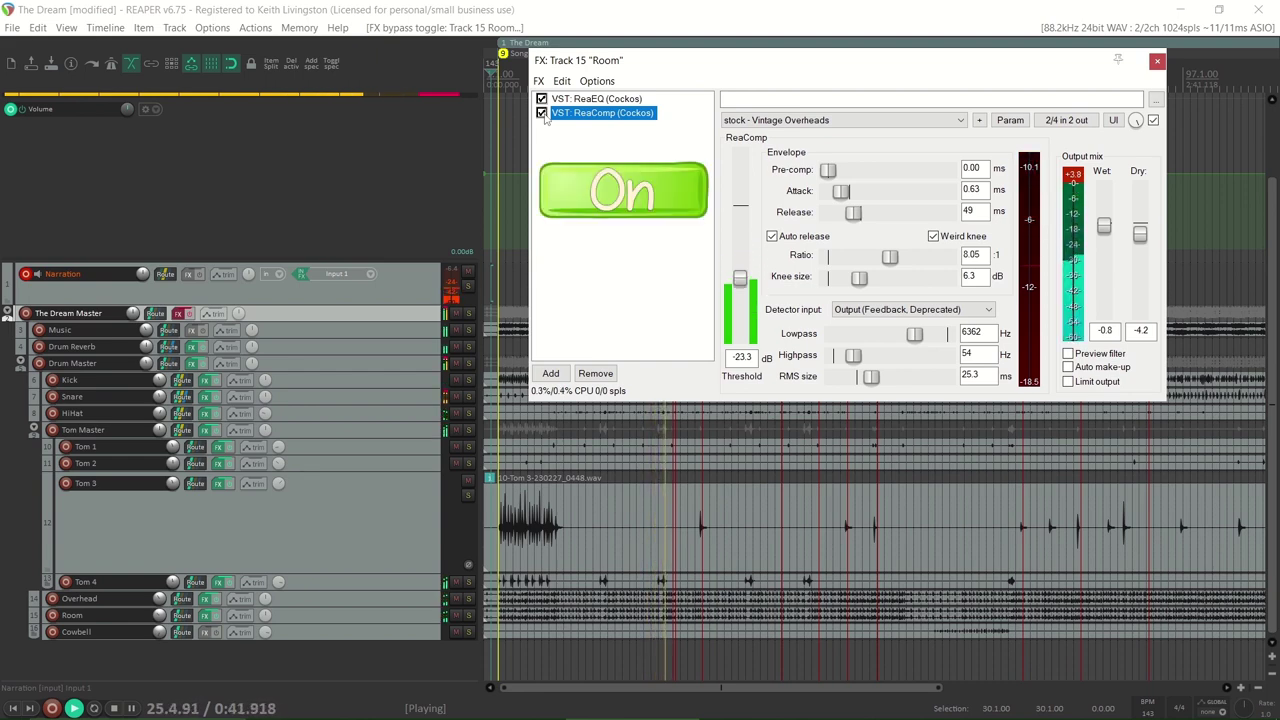
# Step: Set the Room compressor's detector highpass to 505 Hz and its threshold to -20.8 dB, replaying the full mix while adjusting
pyautogui.click(741, 280)
pyautogui.moveTo(741, 283); pyautogui.dragTo(741, 279)
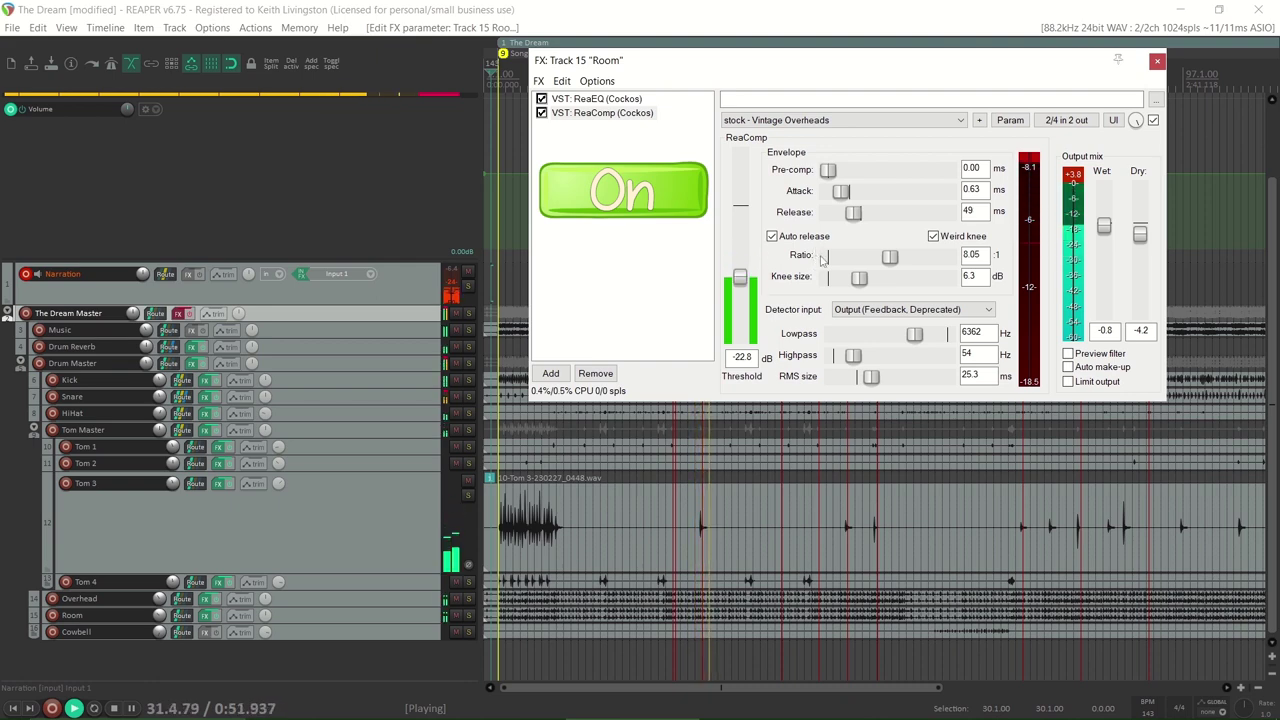
pyautogui.press('space')
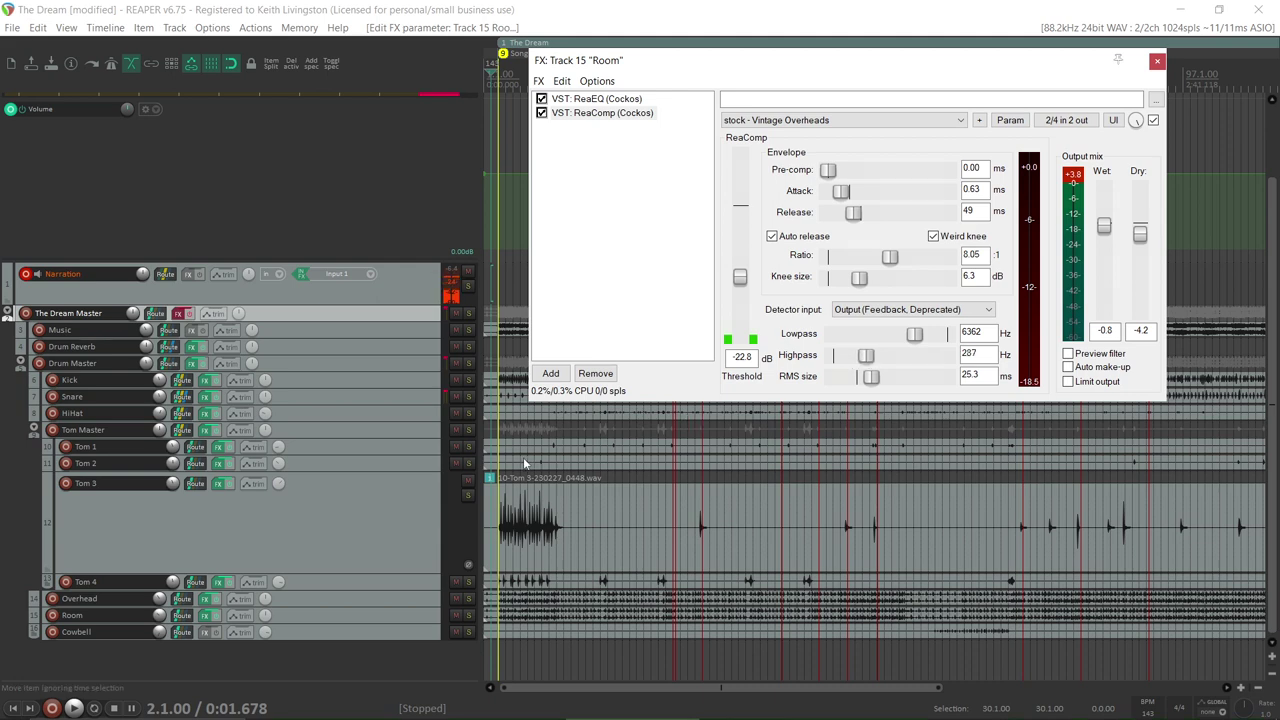
pyautogui.click(524, 476)
pyautogui.press('space')
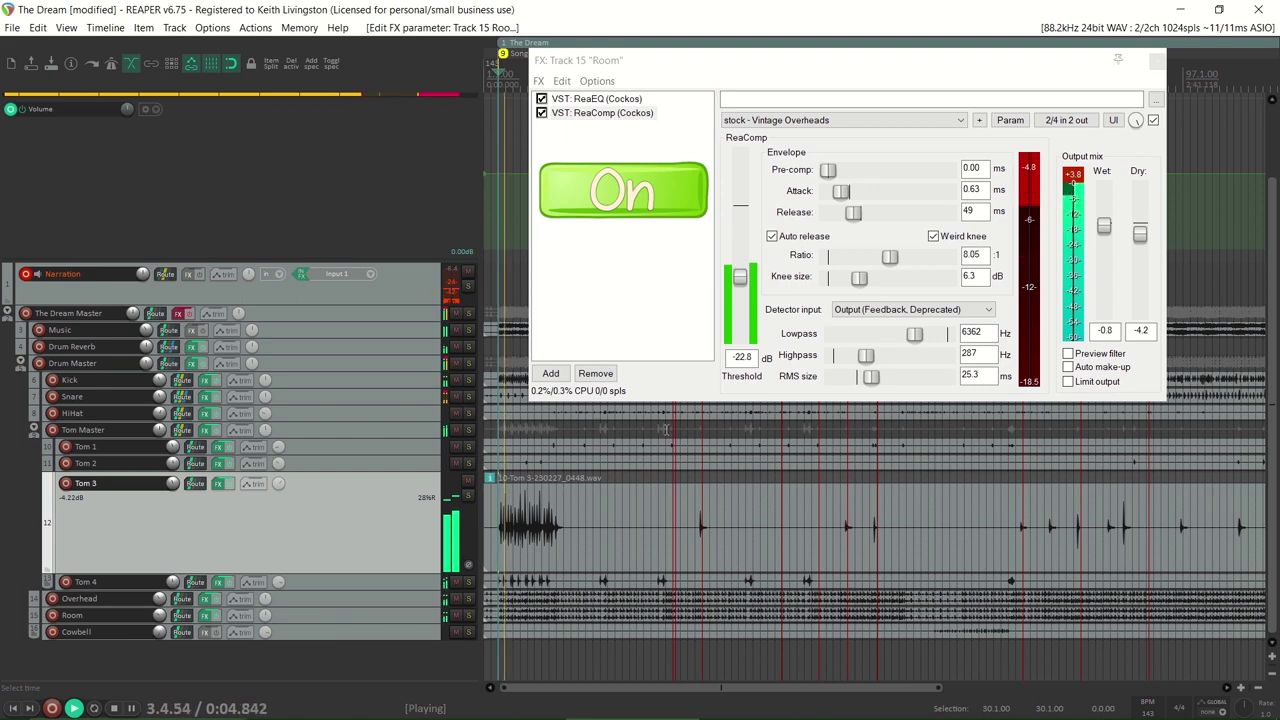
pyautogui.moveTo(866, 356); pyautogui.dragTo(872, 360)
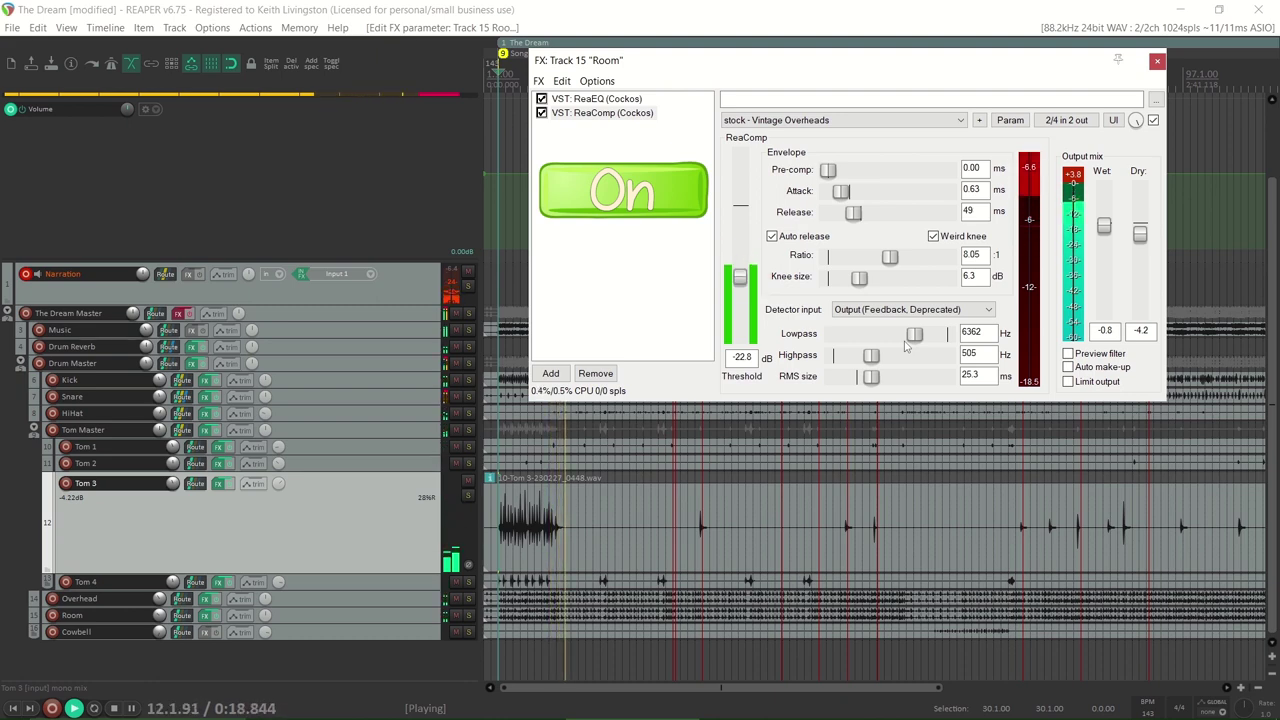
pyautogui.press('space')
pyautogui.moveTo(740, 279); pyautogui.dragTo(740, 284)
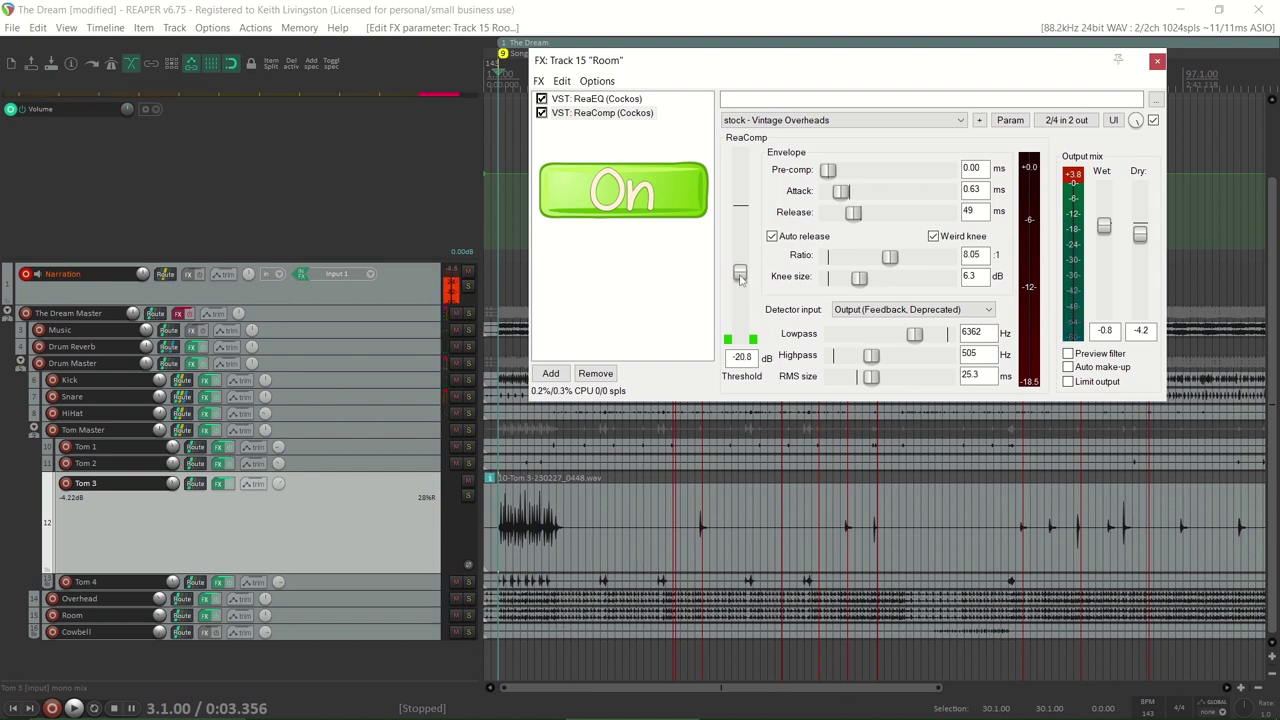
# Step: Replay the full mix from the song start and repeatedly compare the Room compressor bypassed and active at the new threshold
pyautogui.press('space')
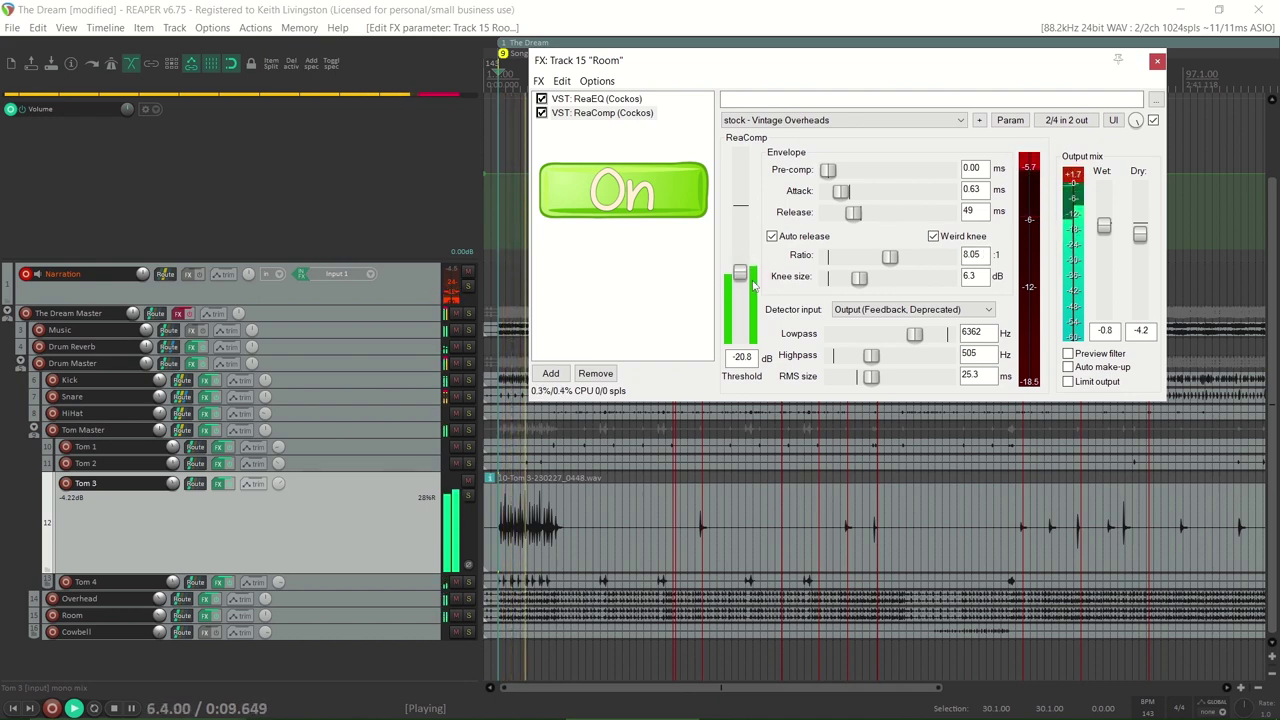
pyautogui.click(541, 113)
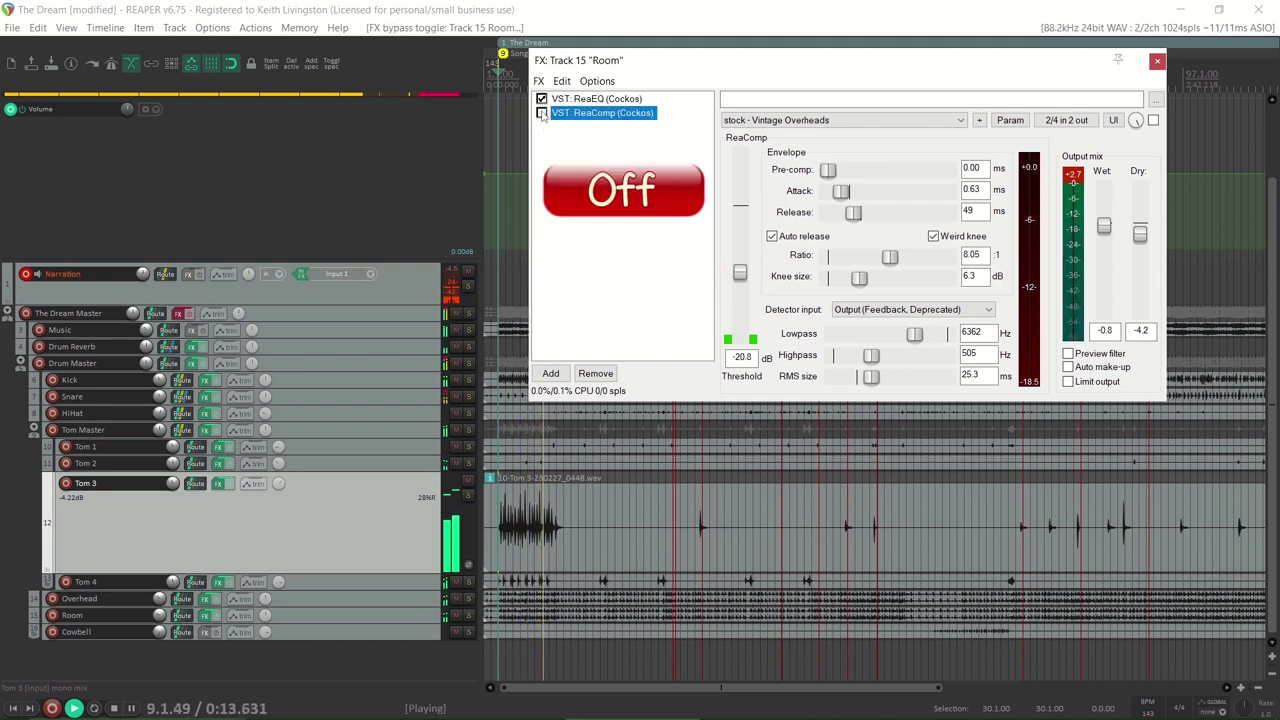
pyautogui.click(541, 113)
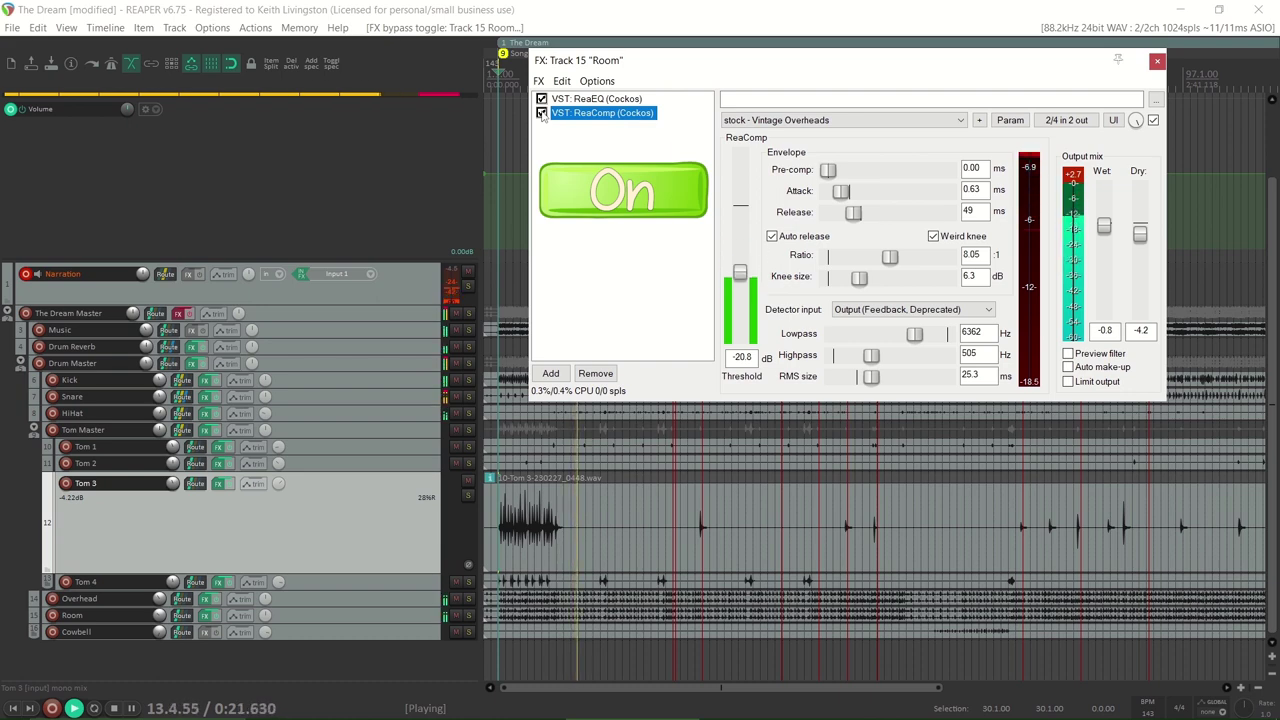
pyautogui.click(541, 113)
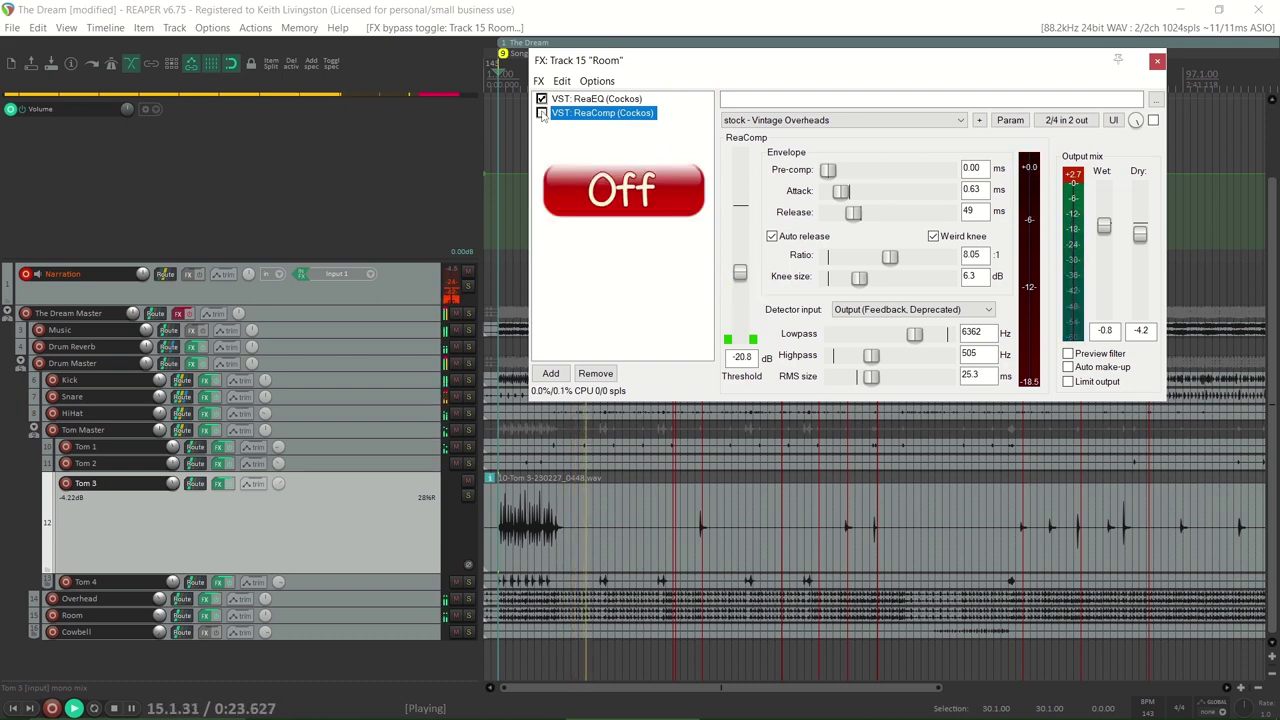
pyautogui.click(541, 113)
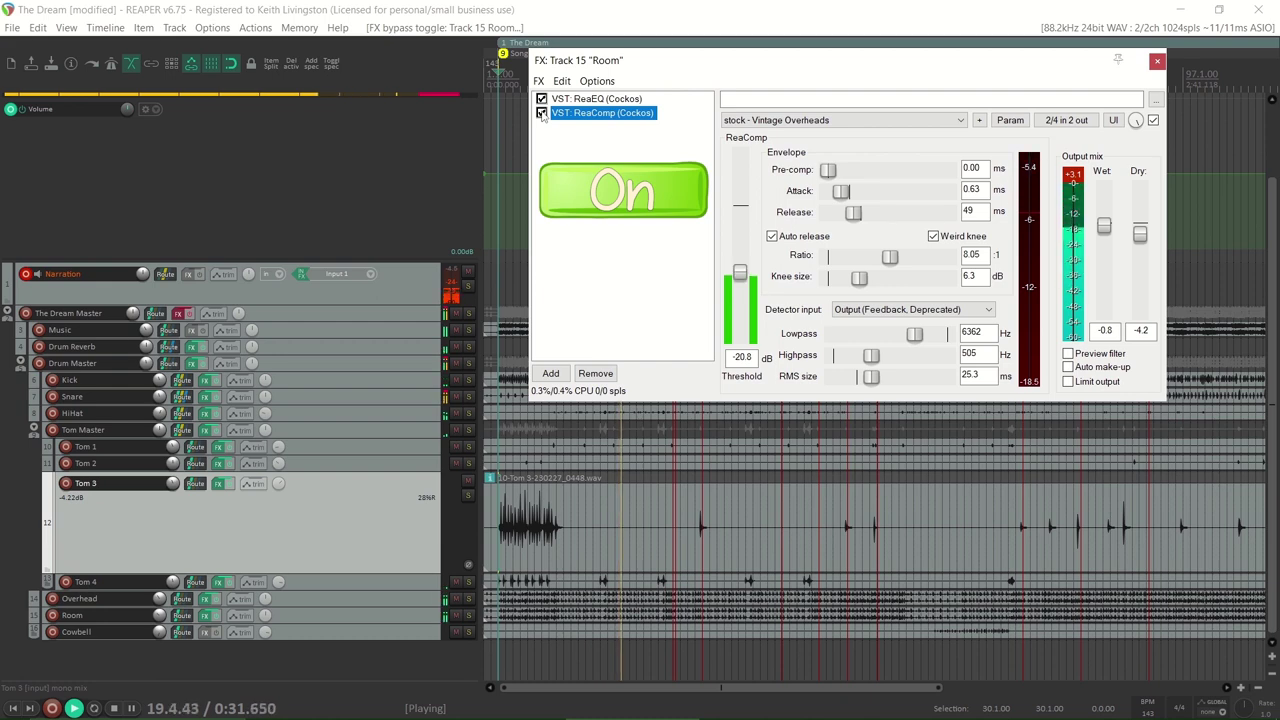
pyautogui.click(541, 113)
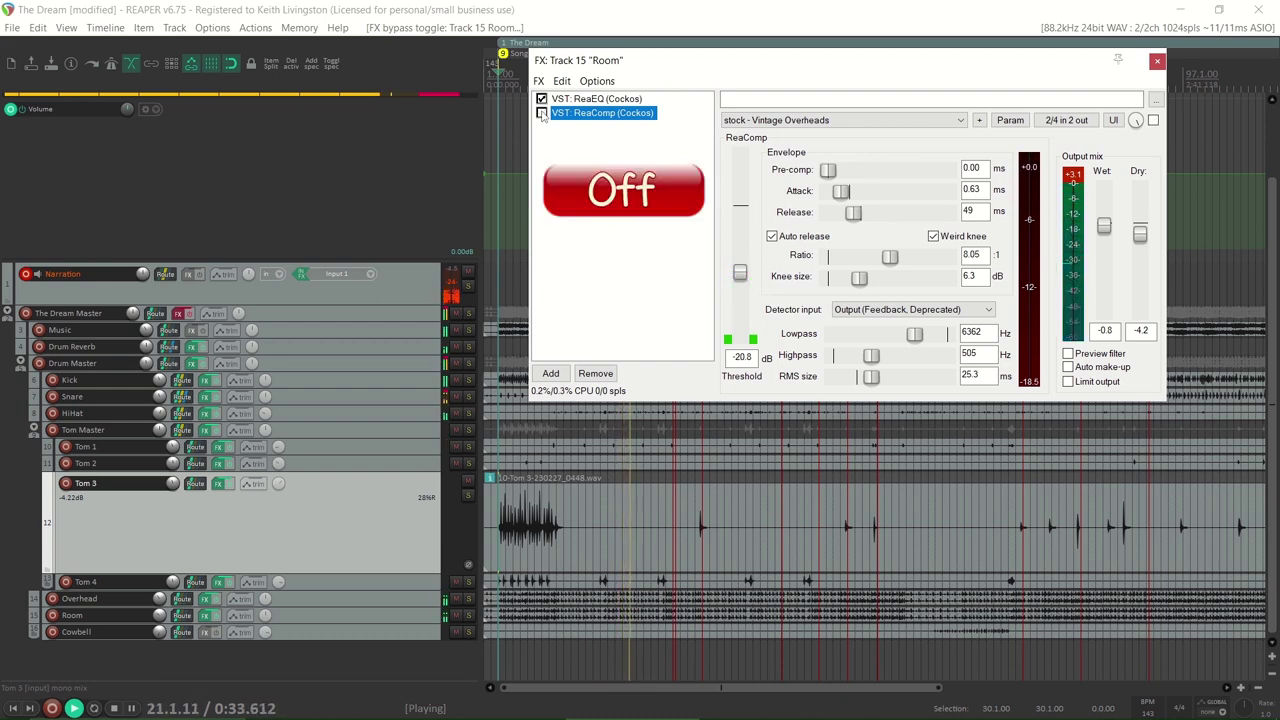
pyautogui.click(541, 113)
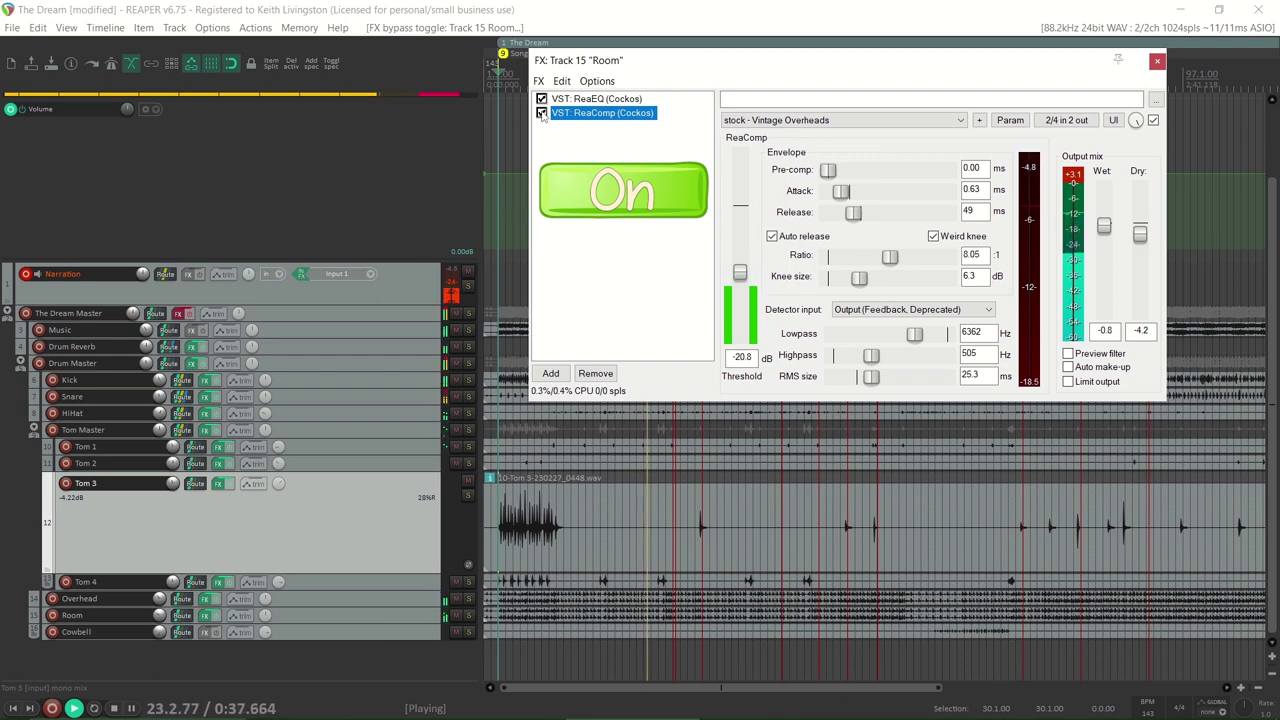
pyautogui.press('space')
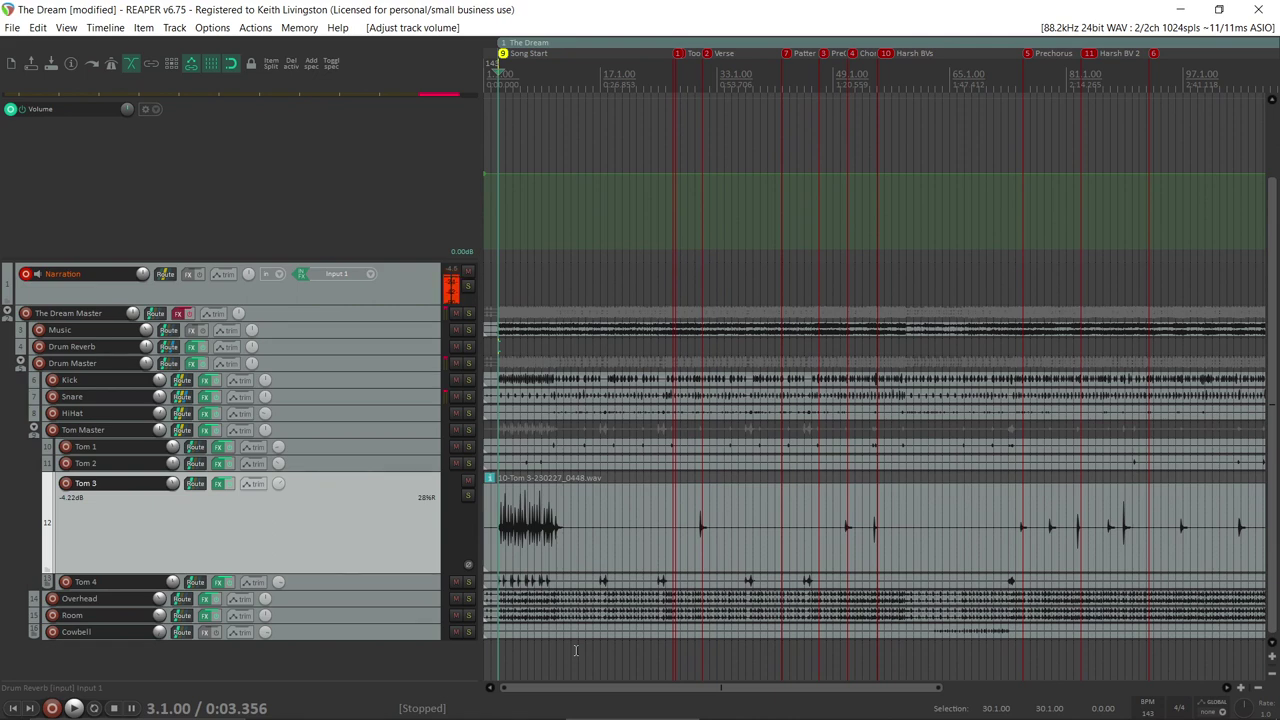
# Step: Audition the Snare soloed, the Snare and Room soloed together, and the Room soloed alone
pyautogui.click(470, 397)
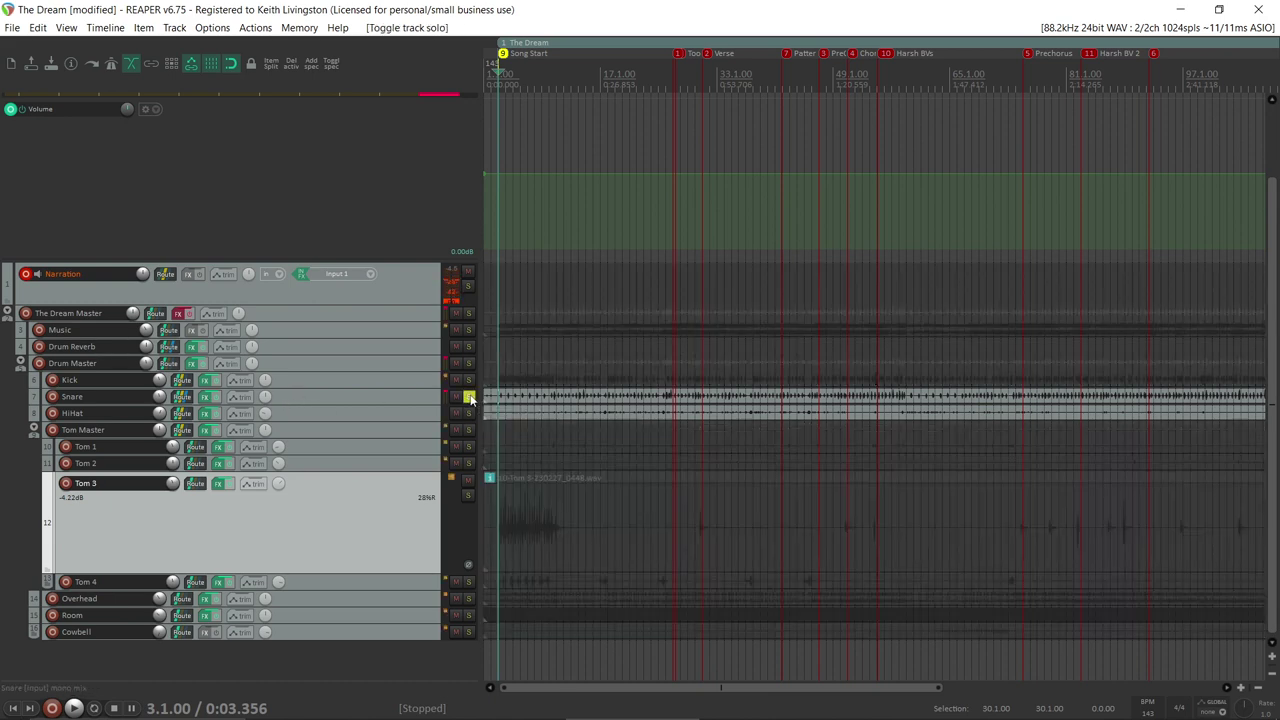
pyautogui.press('space')
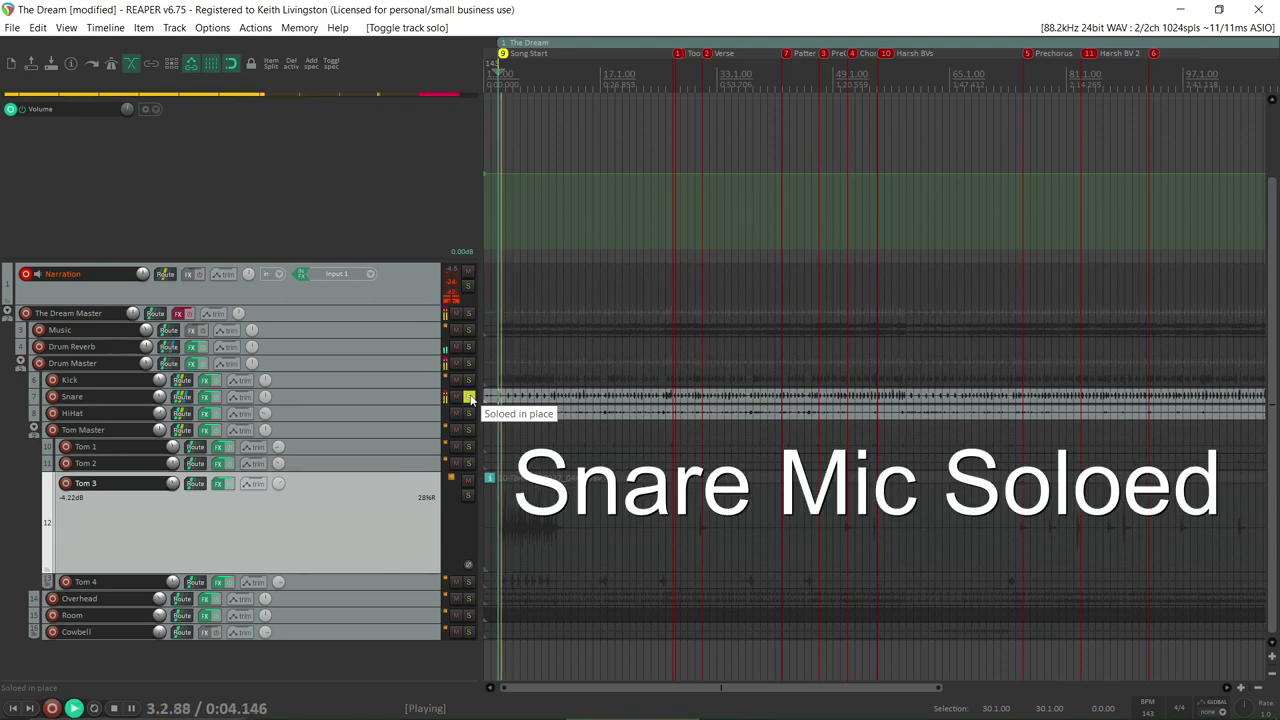
pyautogui.click(636, 310)
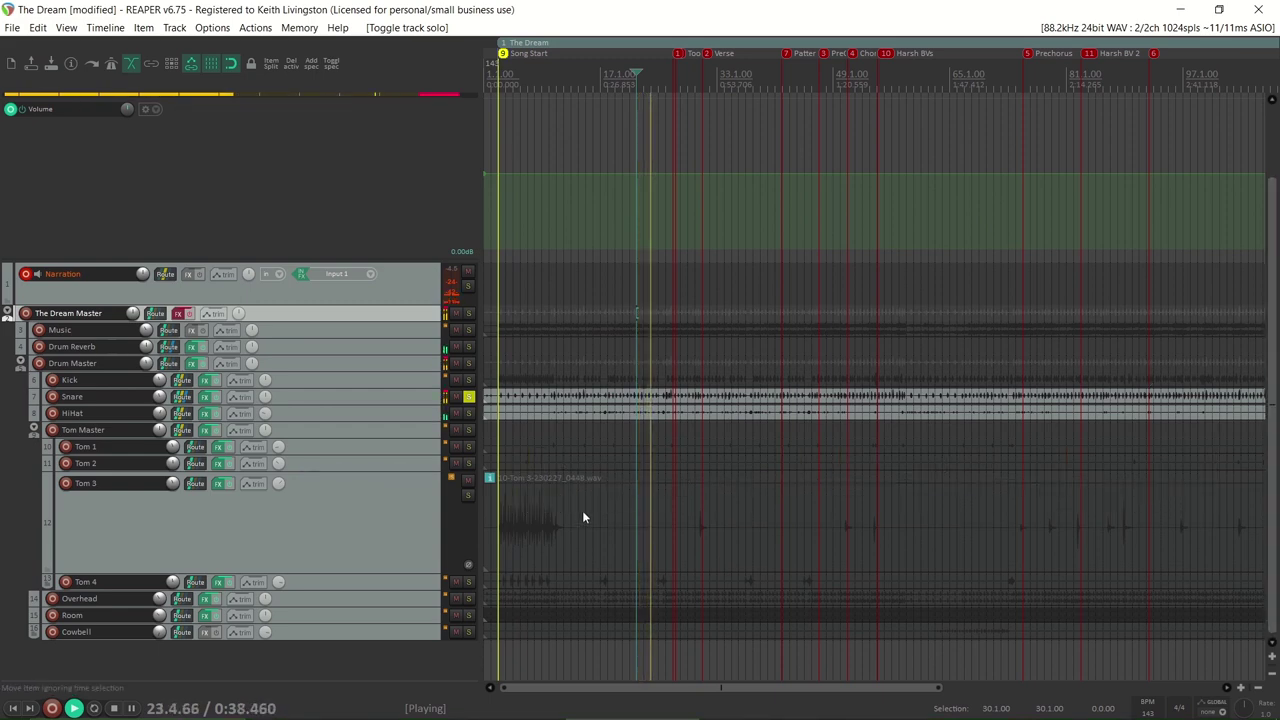
pyautogui.click(469, 618)
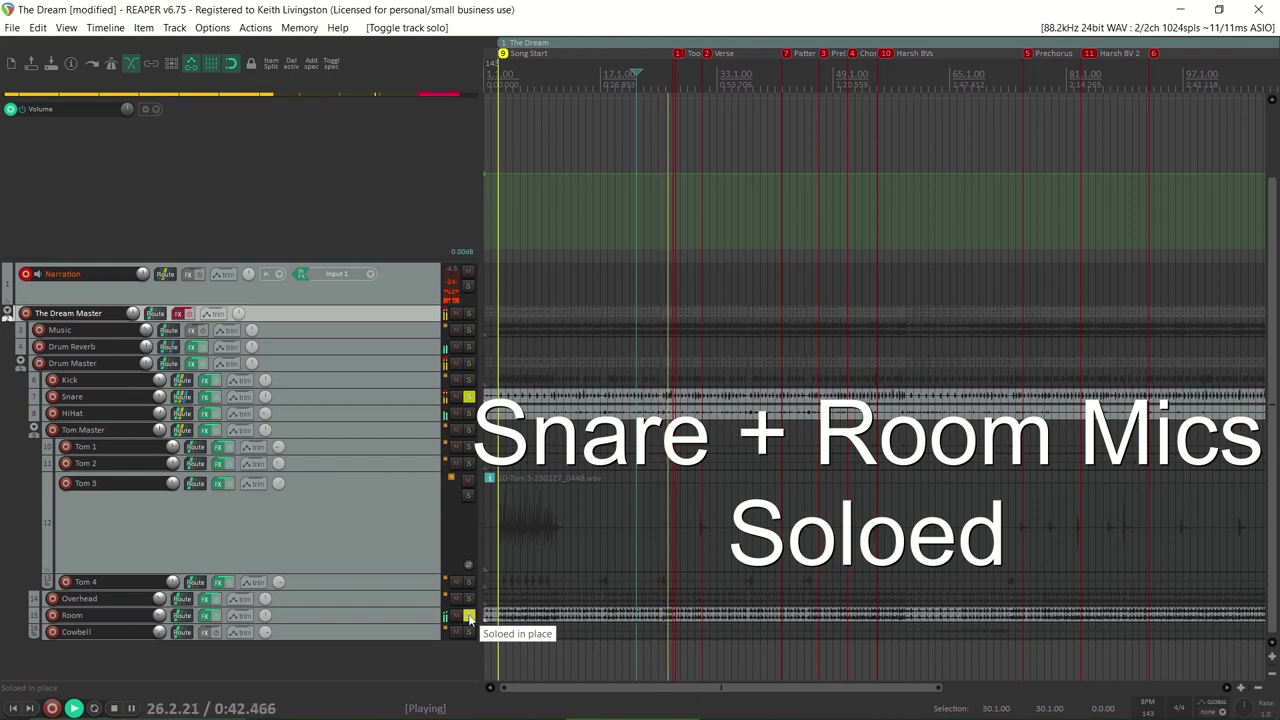
pyautogui.click(471, 396)
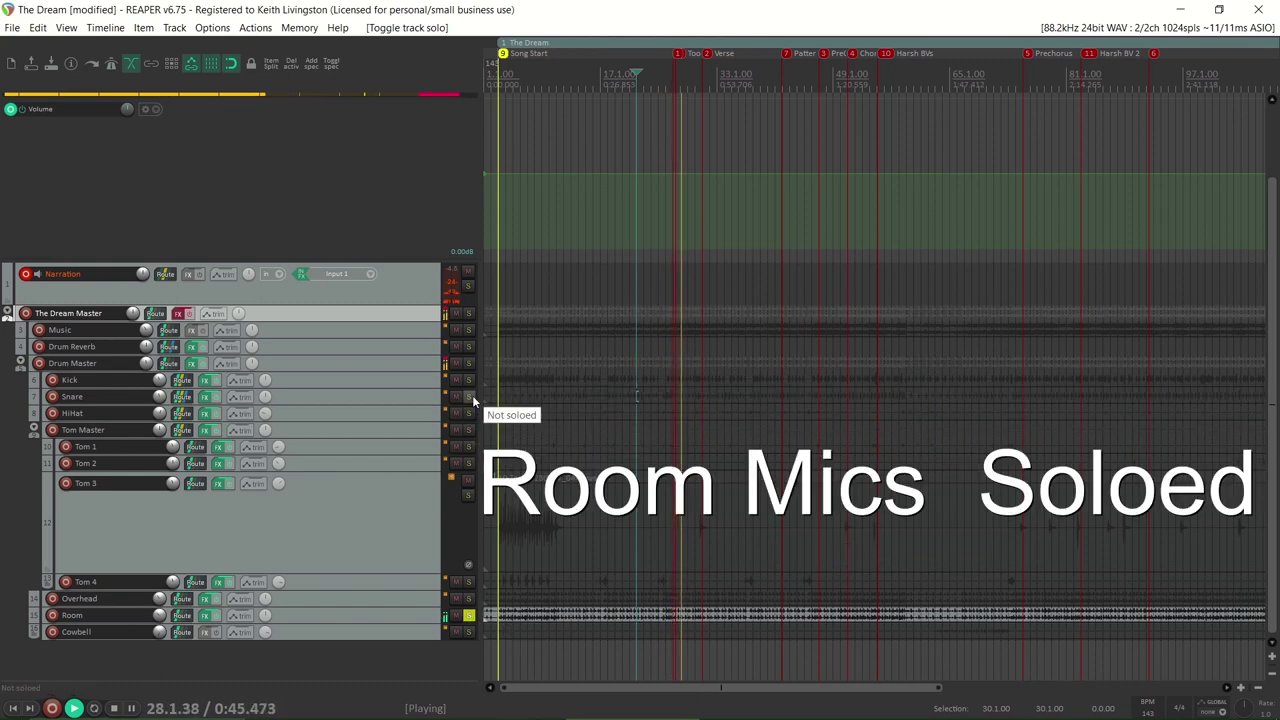
# Step: Raise the Room compressor's threshold to -18.9 dB while Room is soloed, and clear the Room solo
pyautogui.click(205, 616)
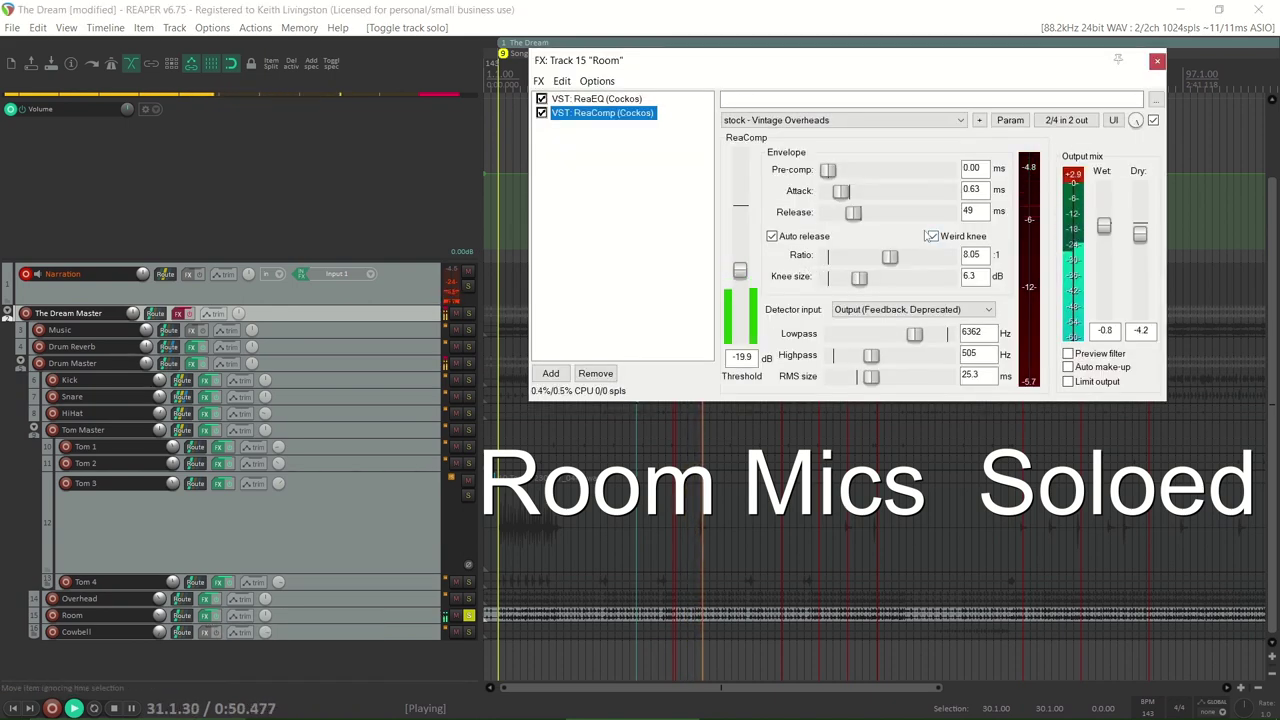
pyautogui.click(741, 278)
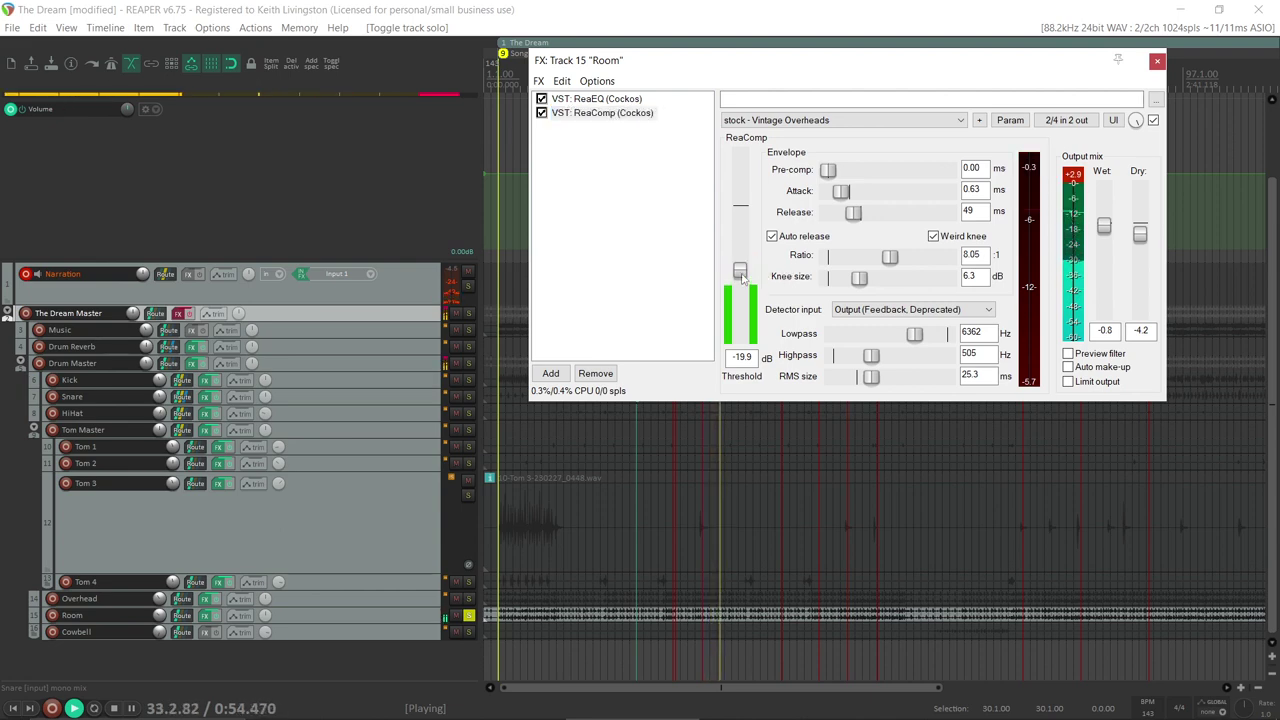
pyautogui.scroll(1, 741, 278)
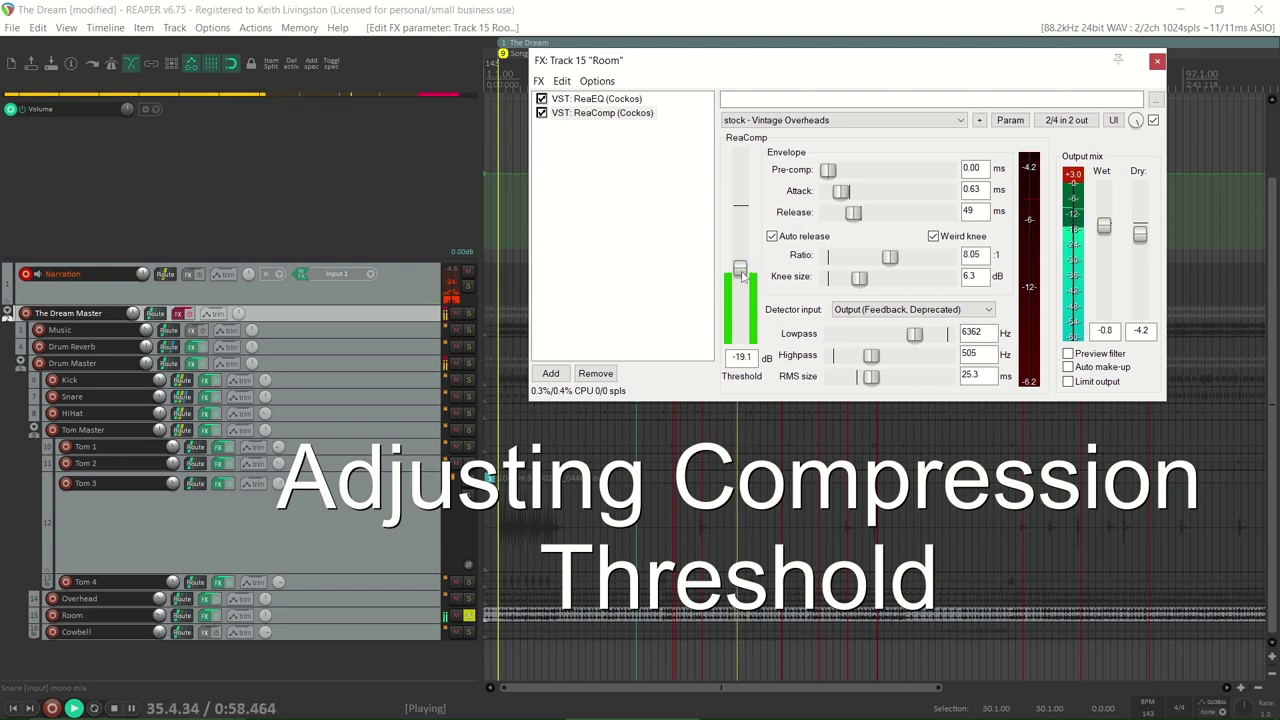
pyautogui.scroll(1, 741, 278)
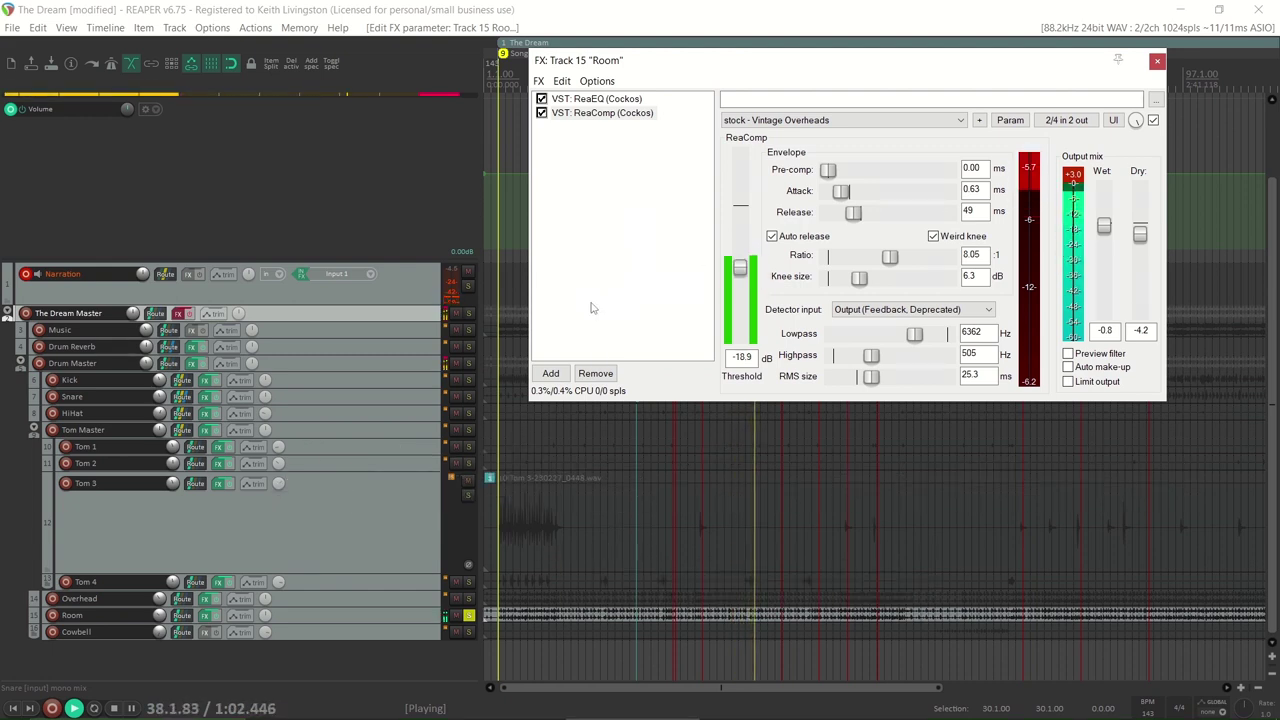
pyautogui.click(469, 615)
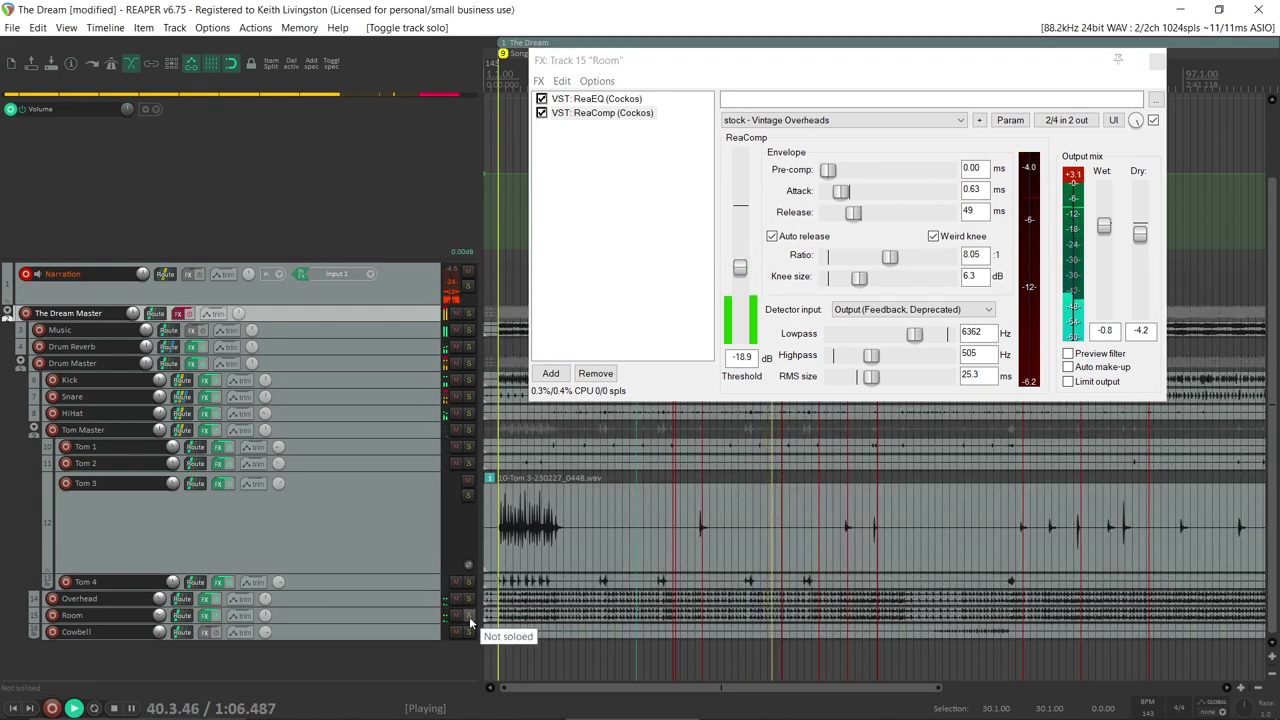
# Step: Solo Drum Reverb, adjust its track volume to about +1.09 dB, and clear the solo
pyautogui.click(469, 347)
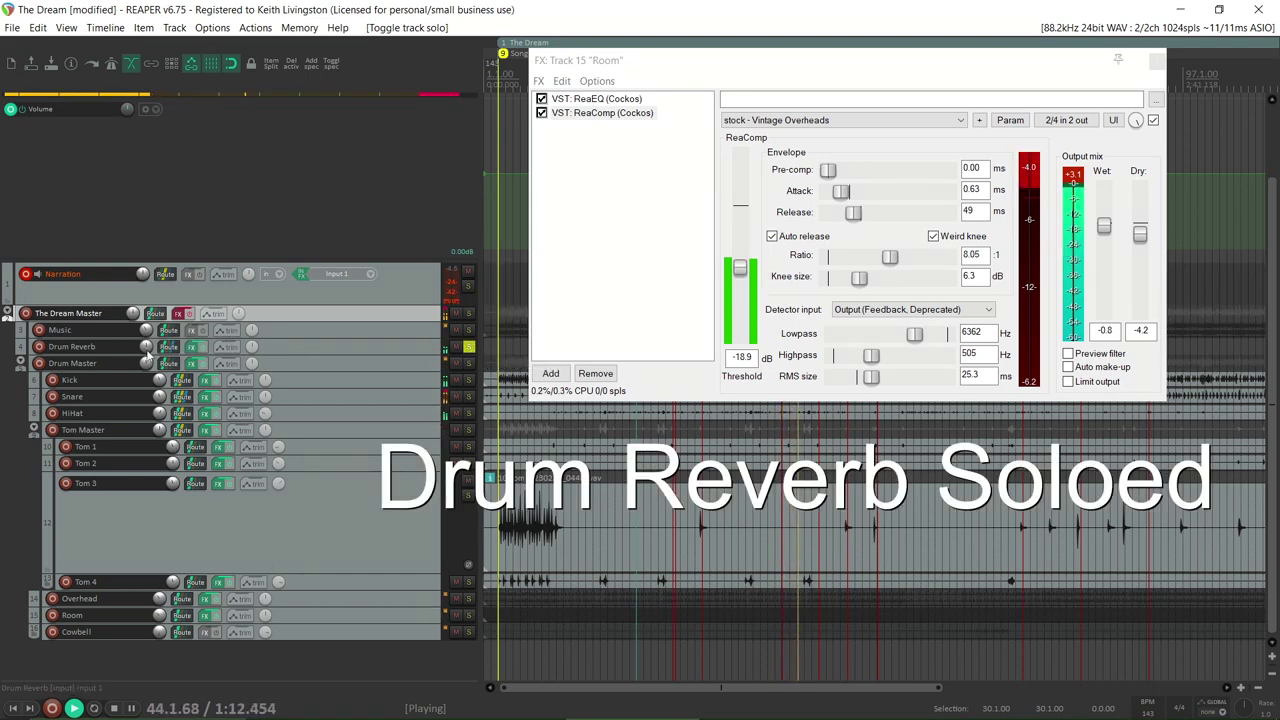
pyautogui.moveTo(147, 347); pyautogui.dragTo(147, 341)
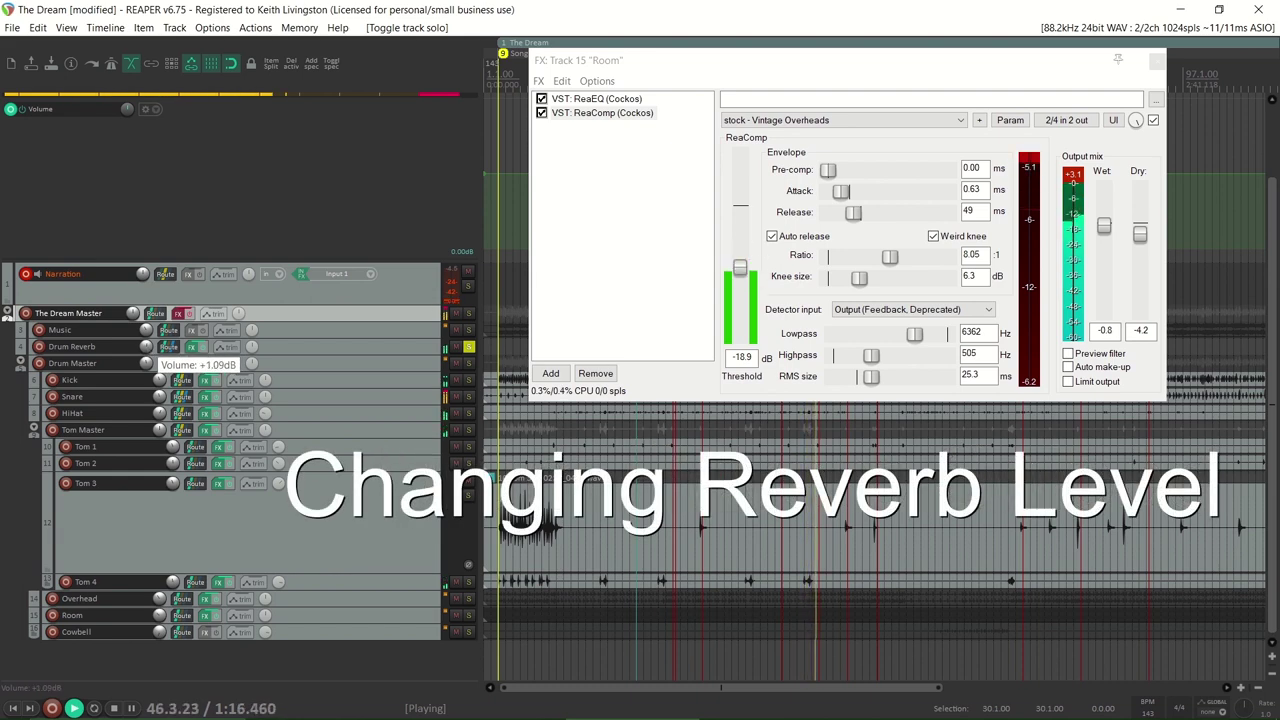
pyautogui.click(468, 346)
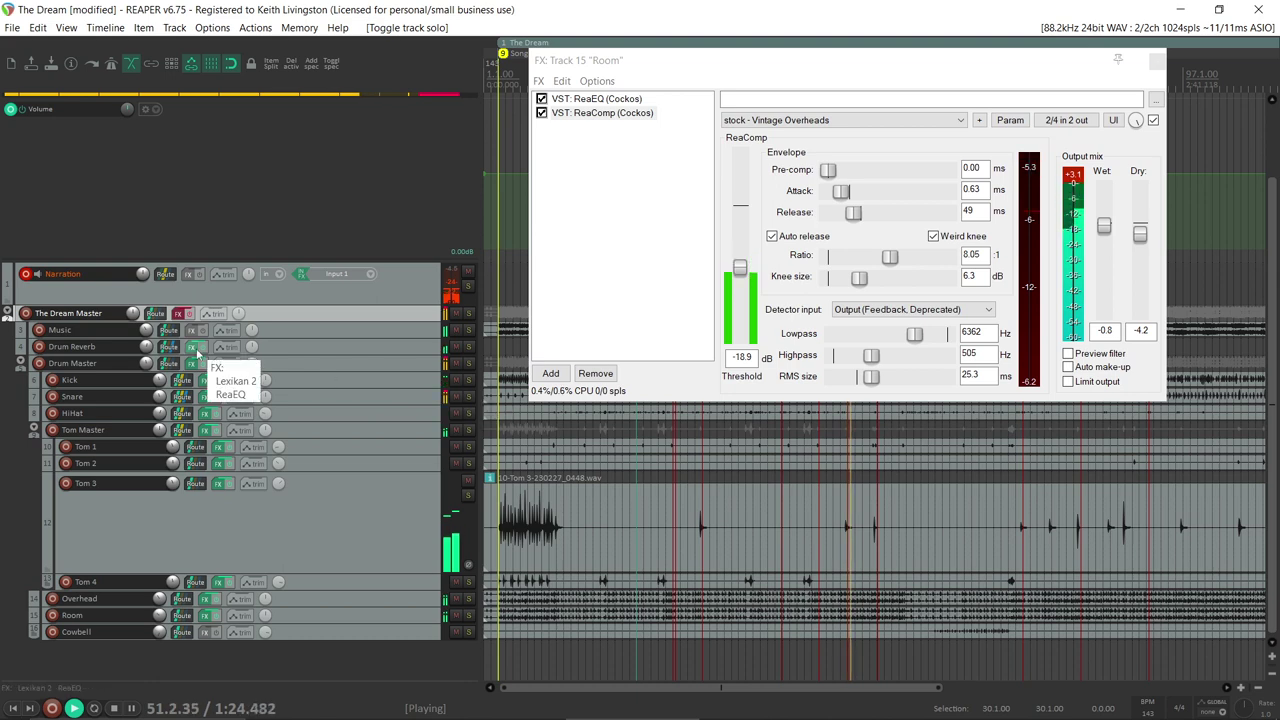
# Step: Raise Drum Reverb's track volume to about +6.16 dB, checking it with solo toggled, and close the Room effects window
pyautogui.moveTo(146, 348)
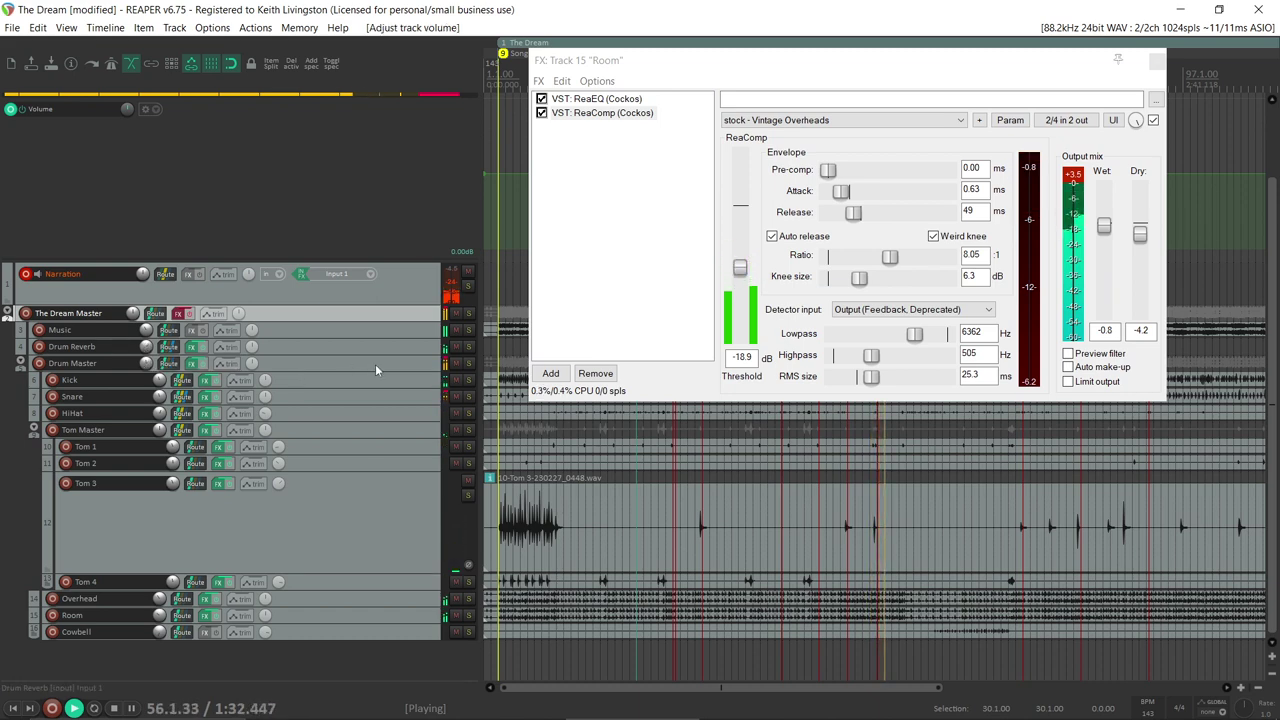
pyautogui.click(467, 347)
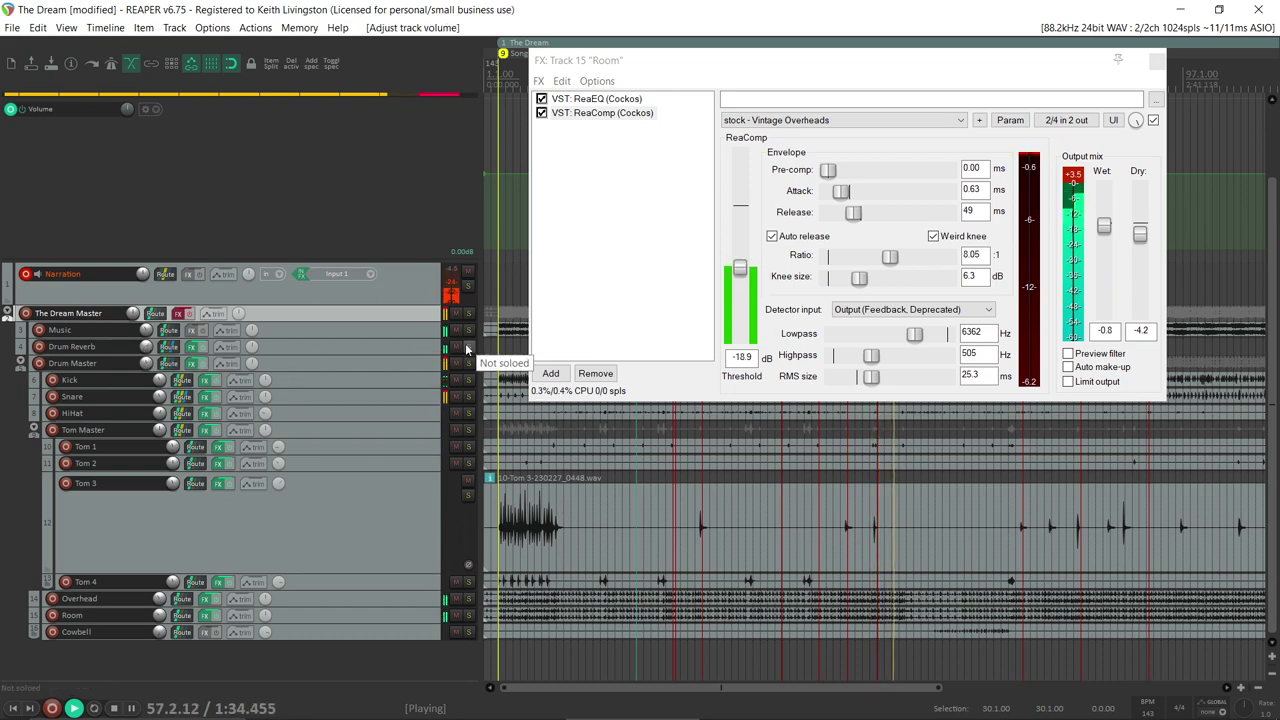
pyautogui.click(467, 348)
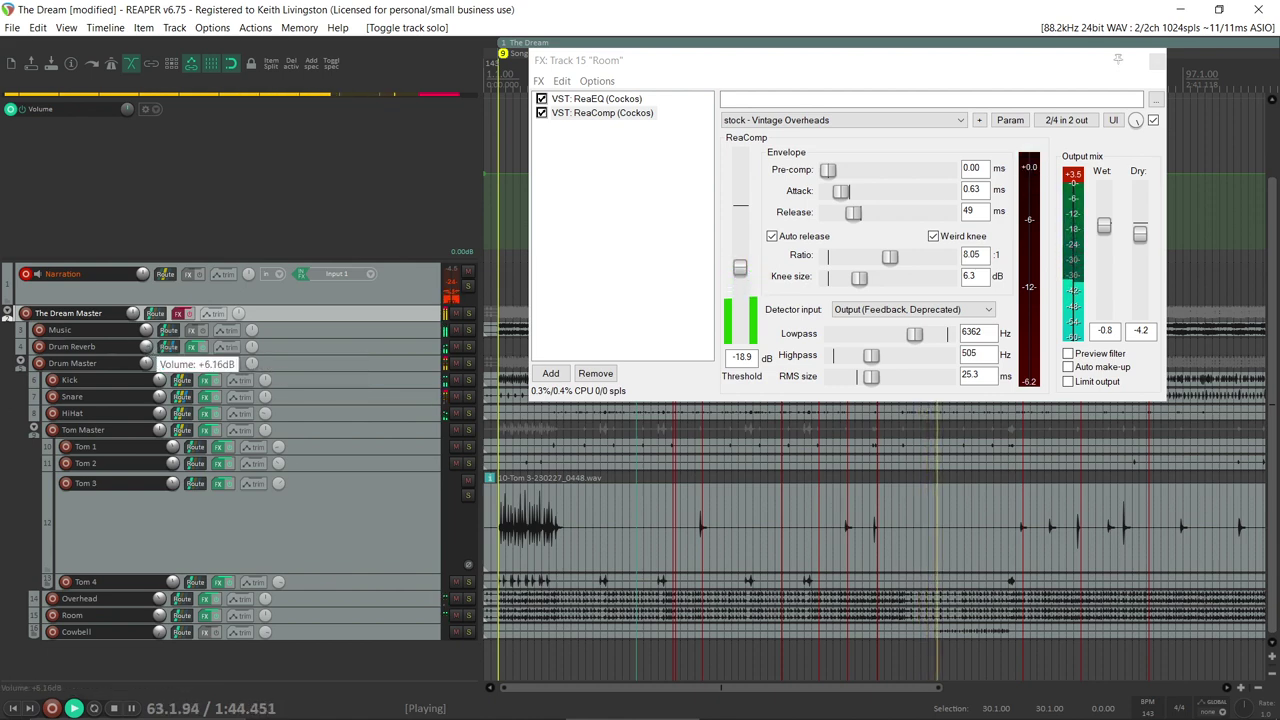
pyautogui.scroll(1, 146, 363)
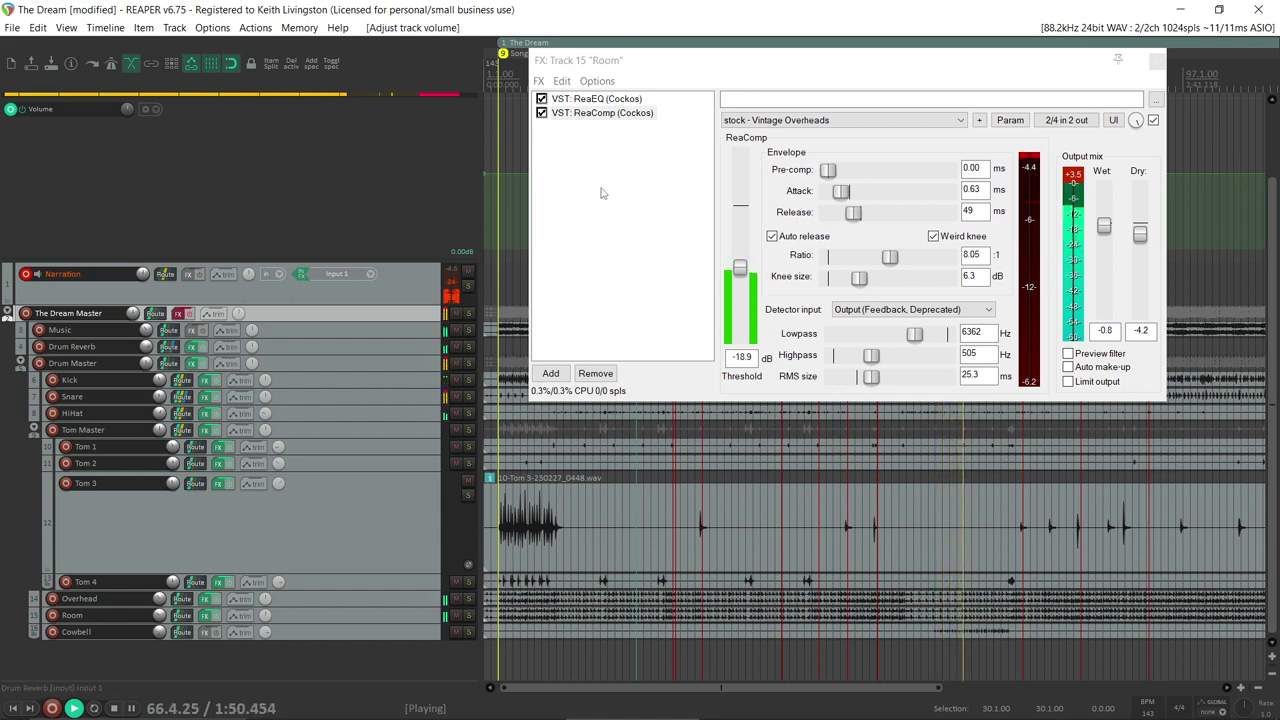
pyautogui.click(1157, 62)
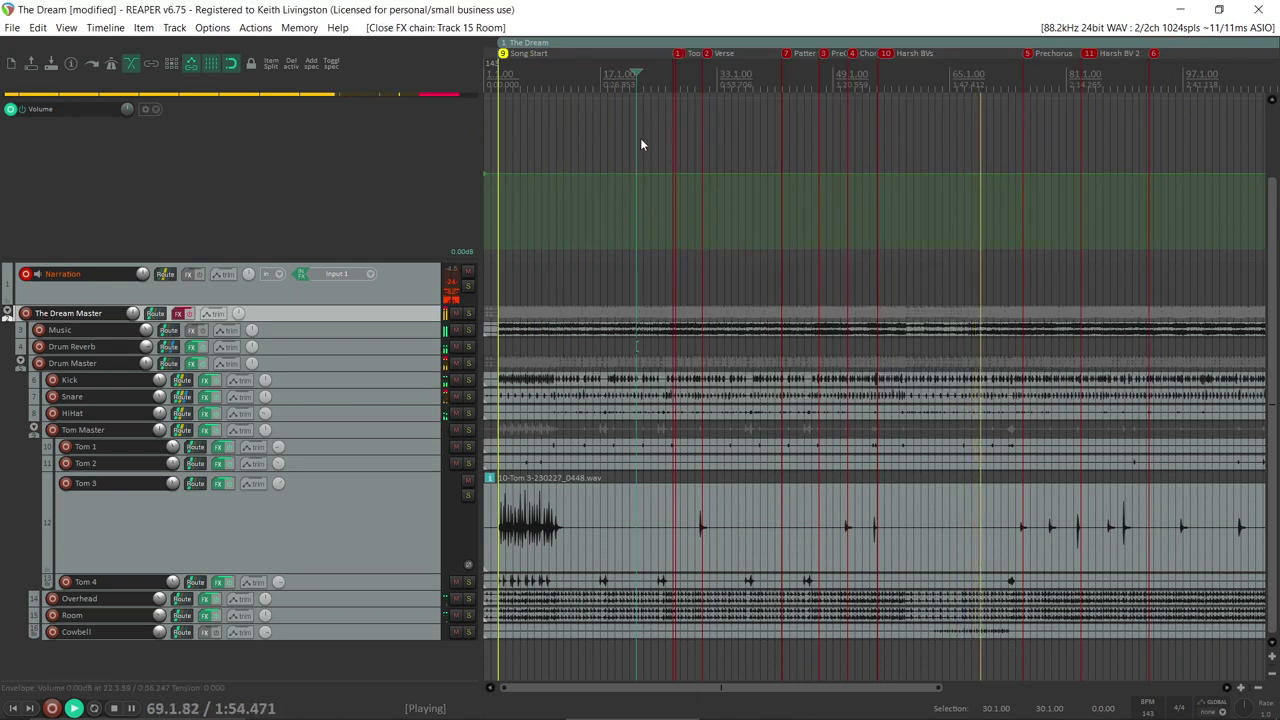
# Step: Try a 10.8 dB boost on the Snare EQ's band near 6.6 kHz and settle its gain at about 6.3 dB
pyautogui.click(204, 397)
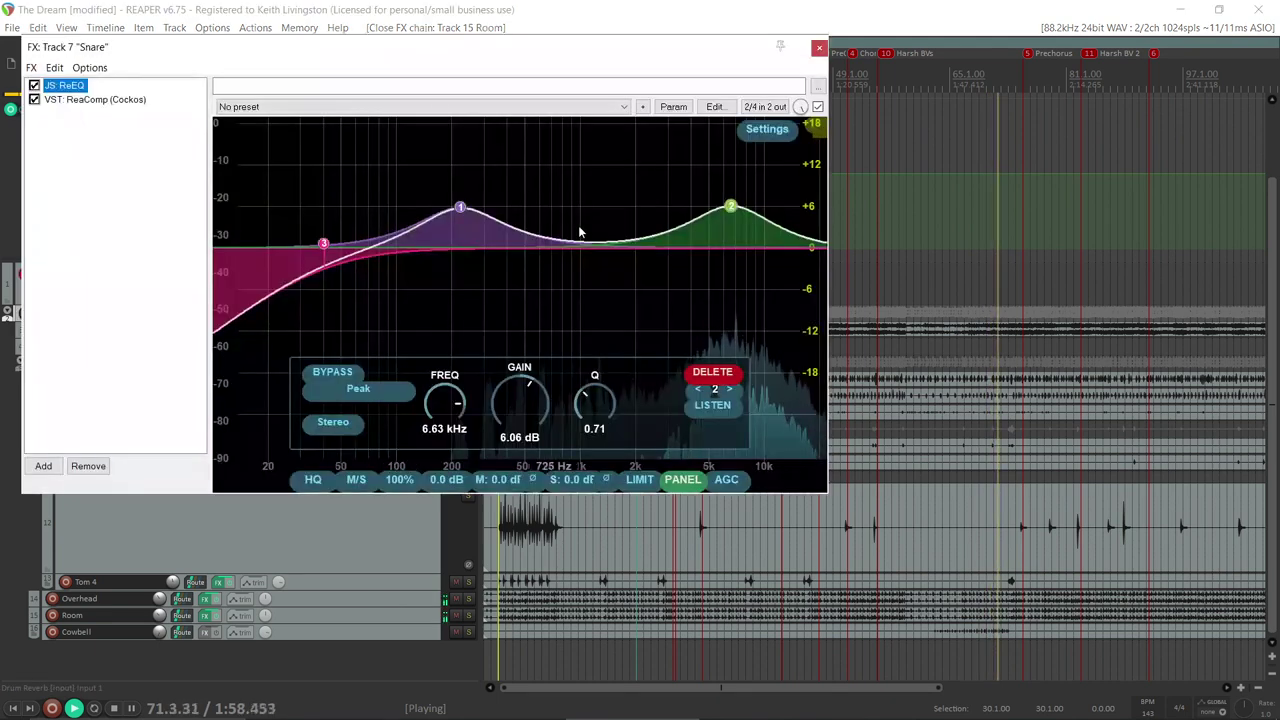
pyautogui.click(731, 208)
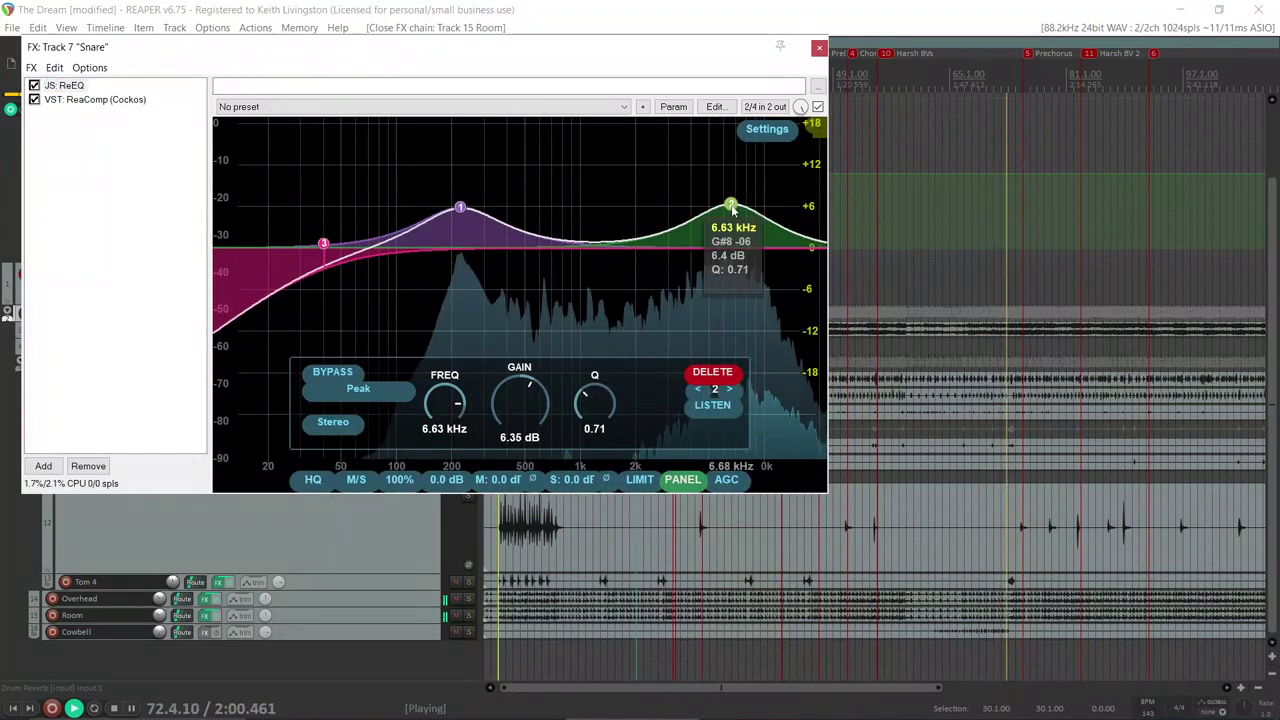
pyautogui.moveTo(731, 208); pyautogui.dragTo(731, 175)
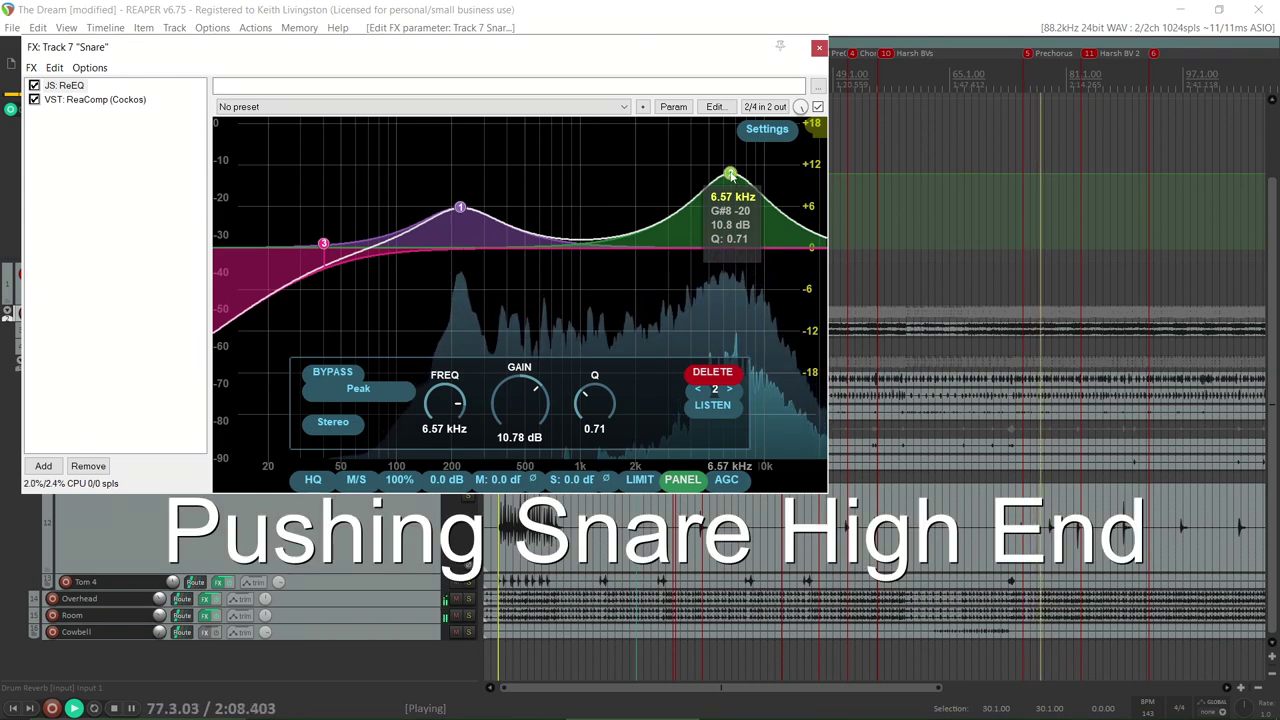
pyautogui.moveTo(731, 178); pyautogui.dragTo(731, 207)
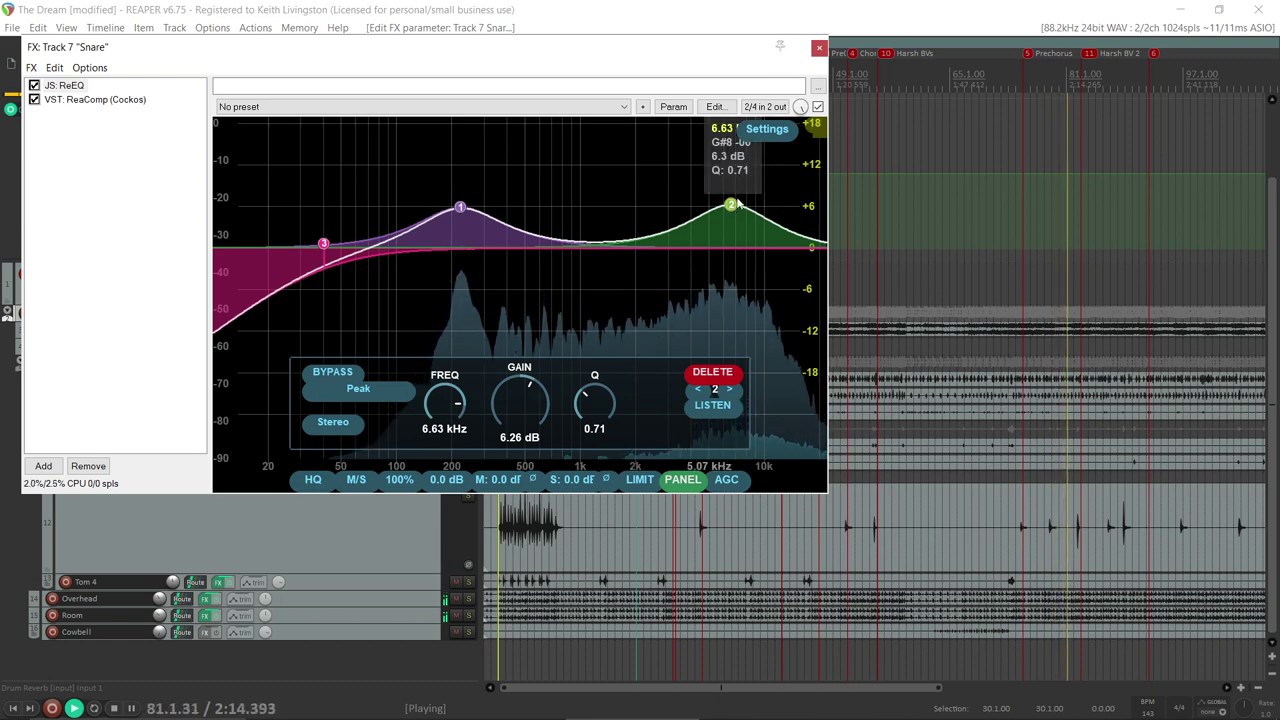
pyautogui.click(819, 48)
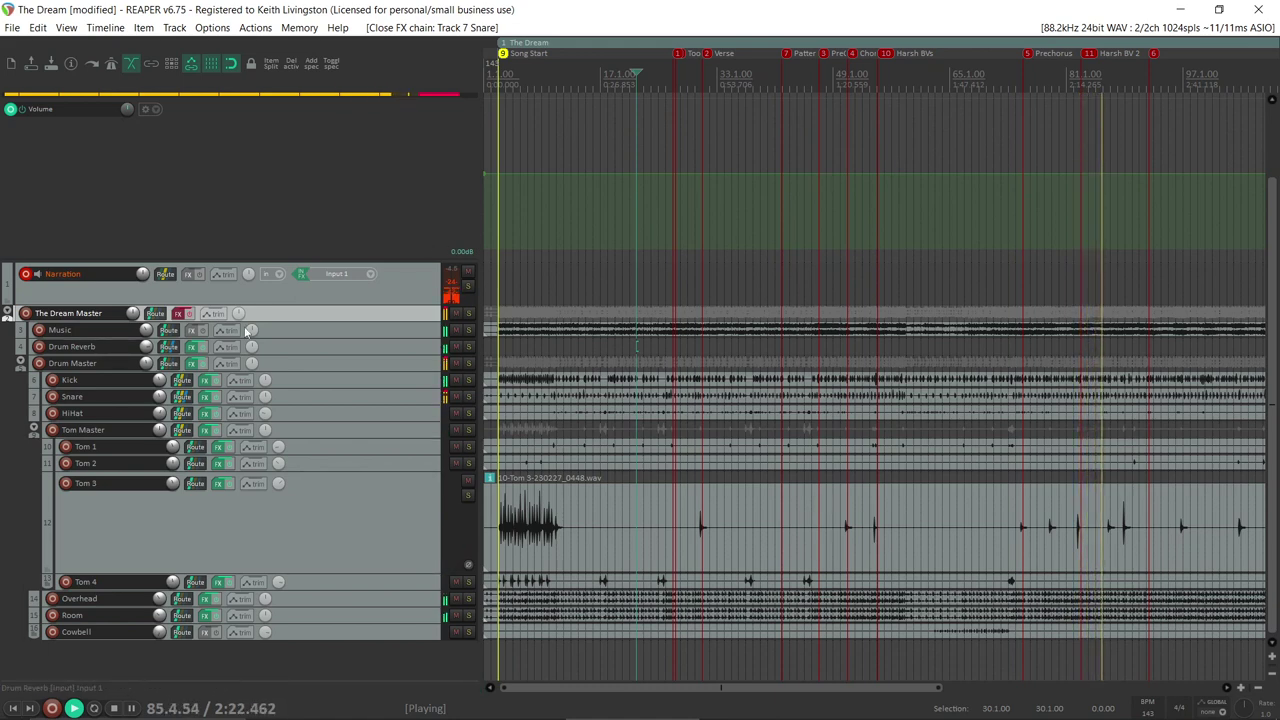
# Step: Lower the Snare track's volume to about -6.56 dB, soloing Drum Master to judge the balance
pyautogui.moveTo(161, 397)
pyautogui.moveTo(161, 397); pyautogui.dragTo(161, 410)
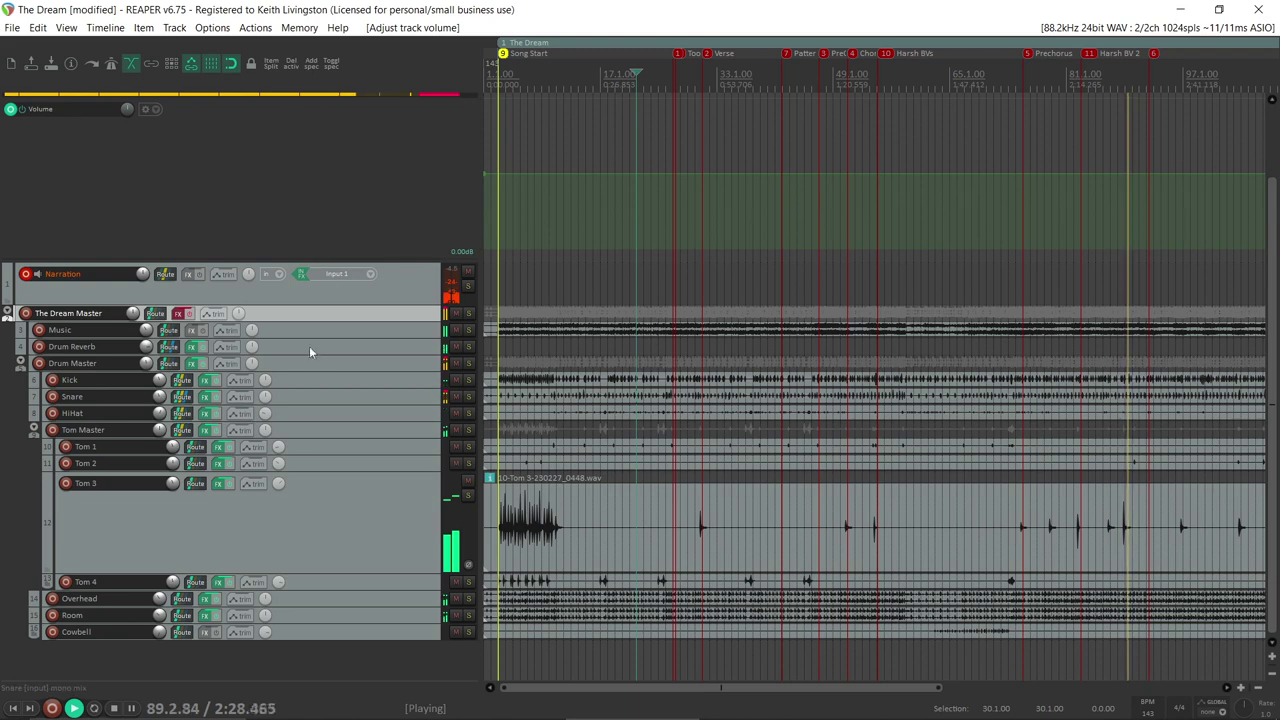
pyautogui.click(468, 363)
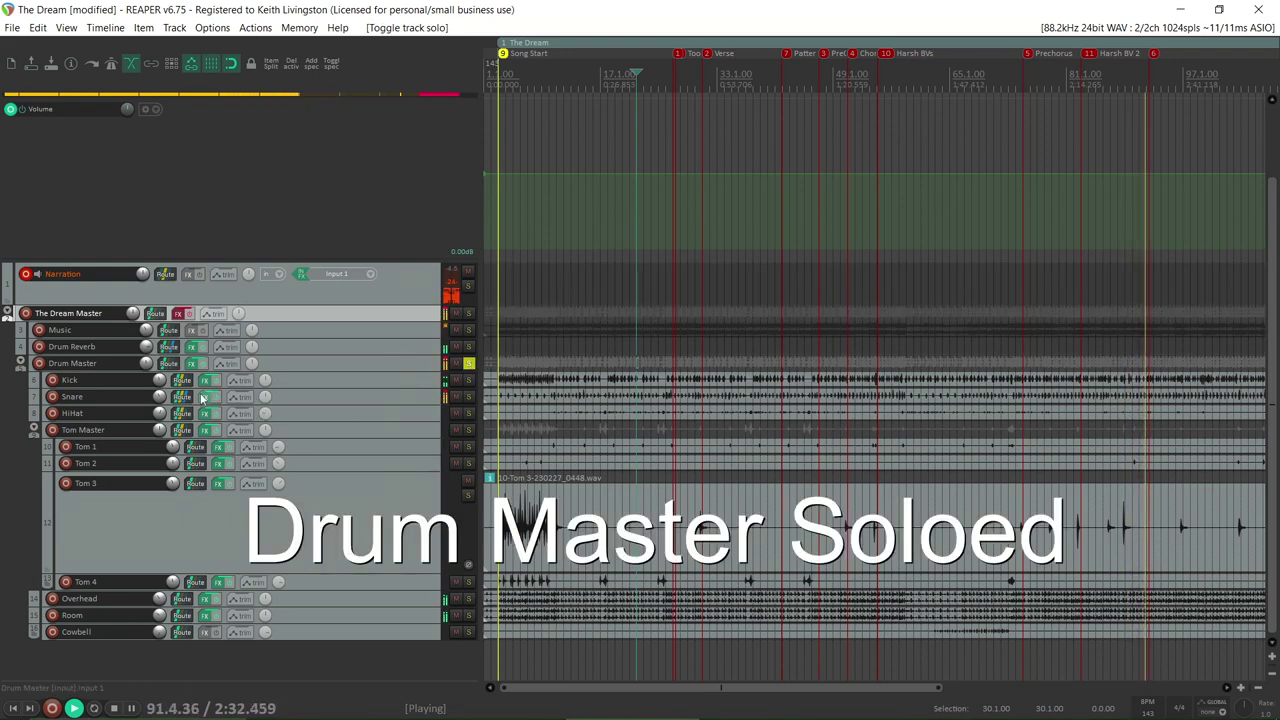
pyautogui.moveTo(161, 399)
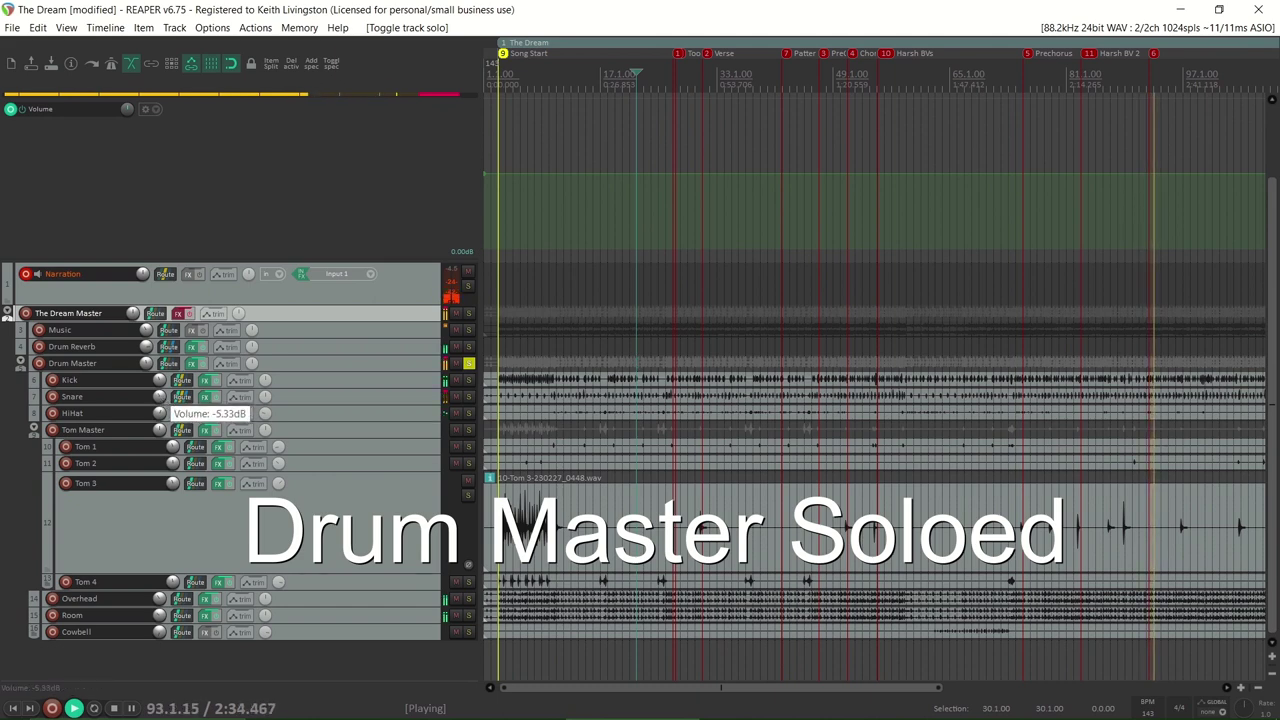
pyautogui.click(161, 399)
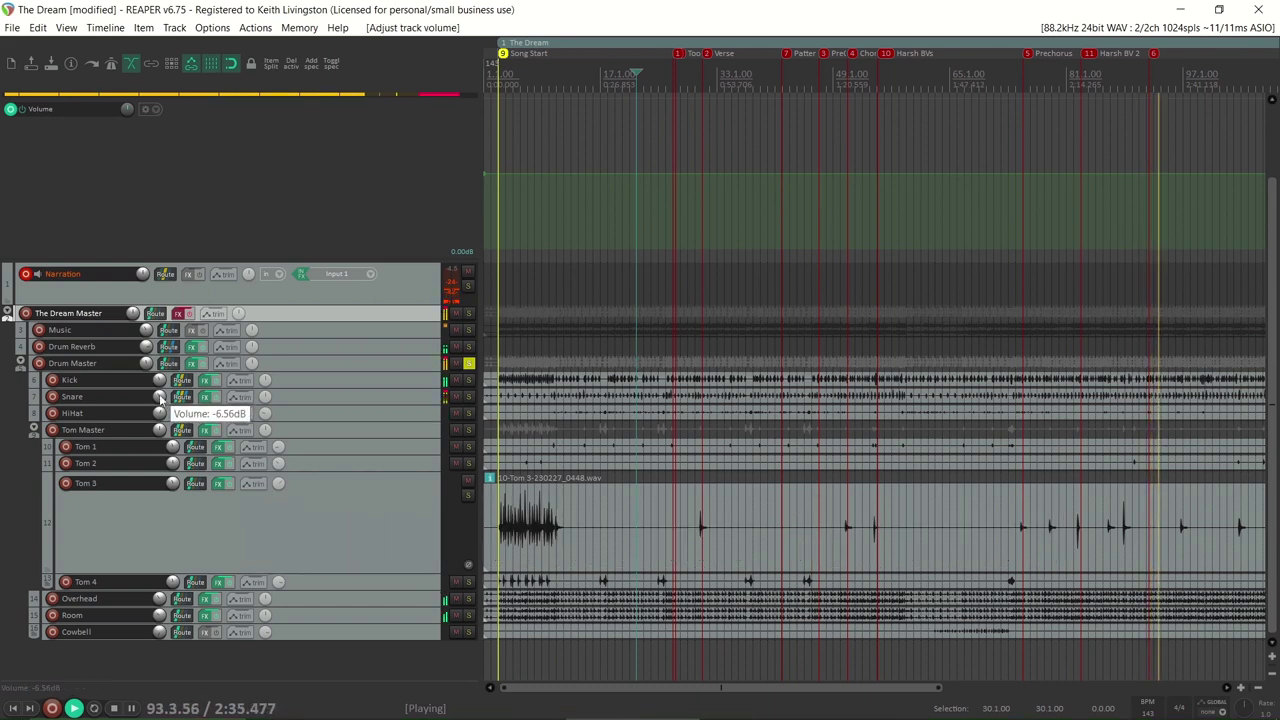
# Step: Clear Drum Master's solo, fine-tune Drum Reverb's track volume in the full mix, check it soloed and unsoloed, and stop playback
pyautogui.click(468, 363)
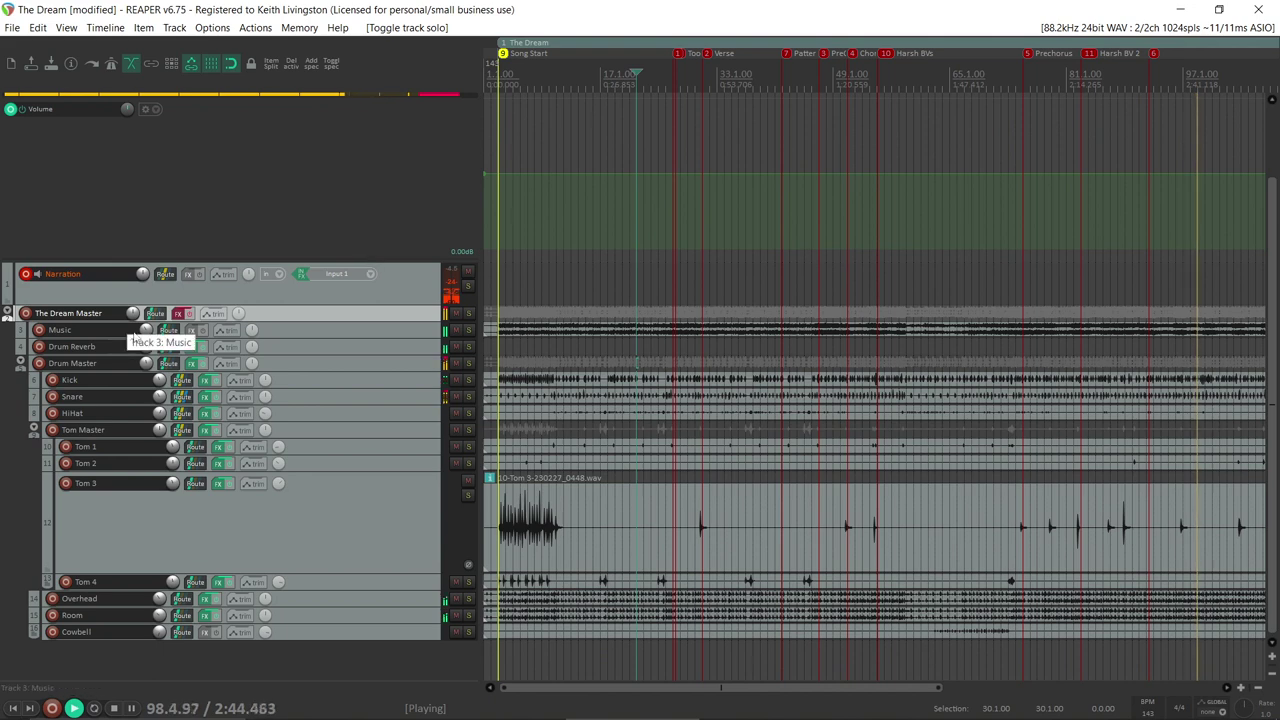
pyautogui.moveTo(146, 350)
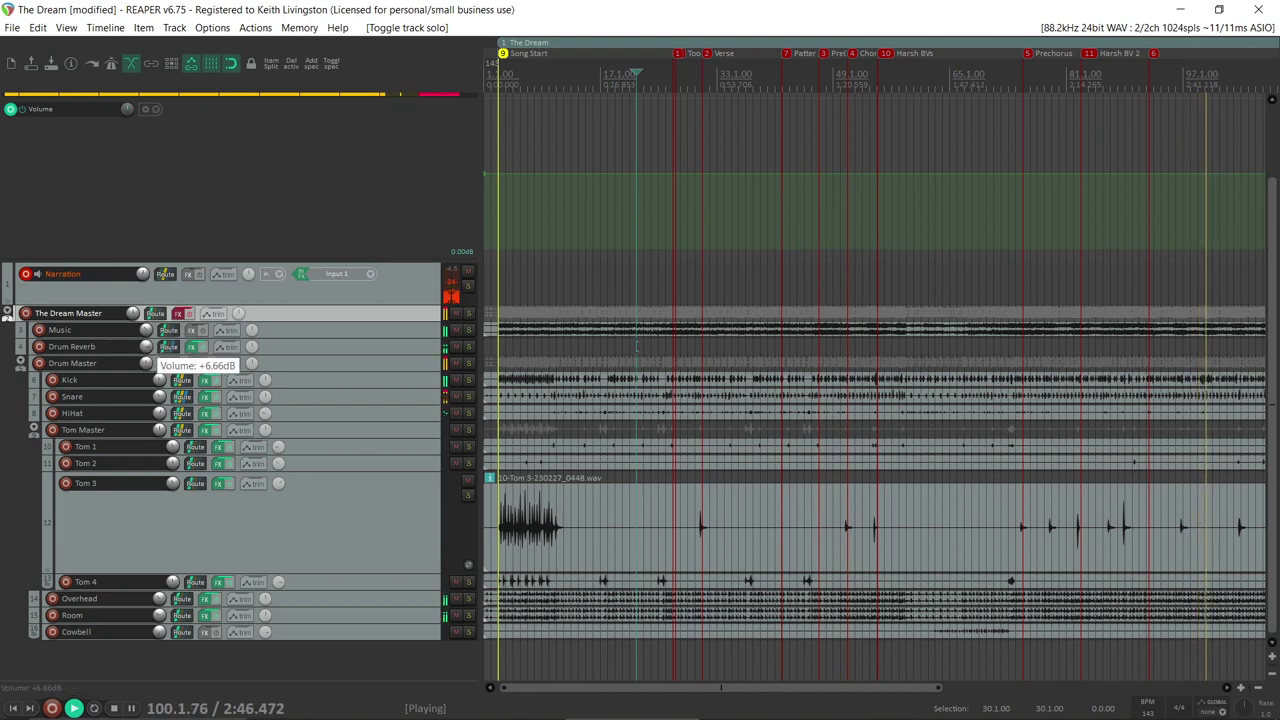
pyautogui.moveTo(146, 350); pyautogui.dragTo(146, 358)
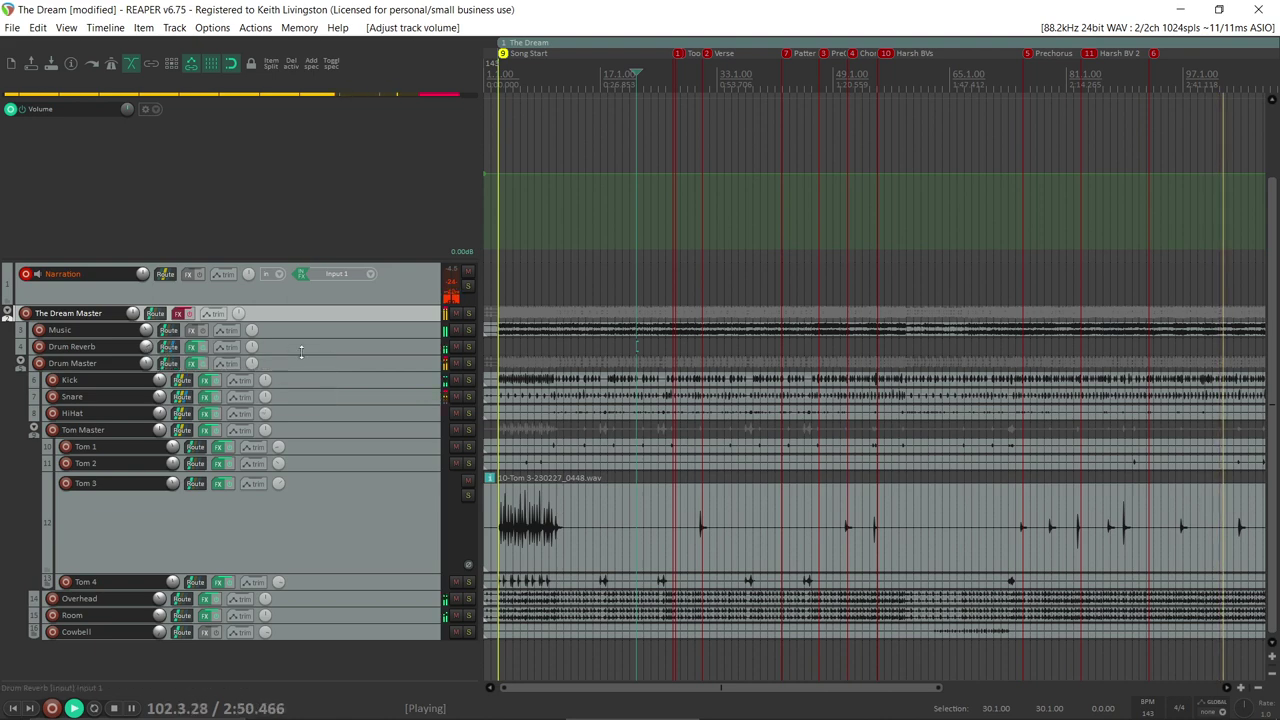
pyautogui.click(470, 347)
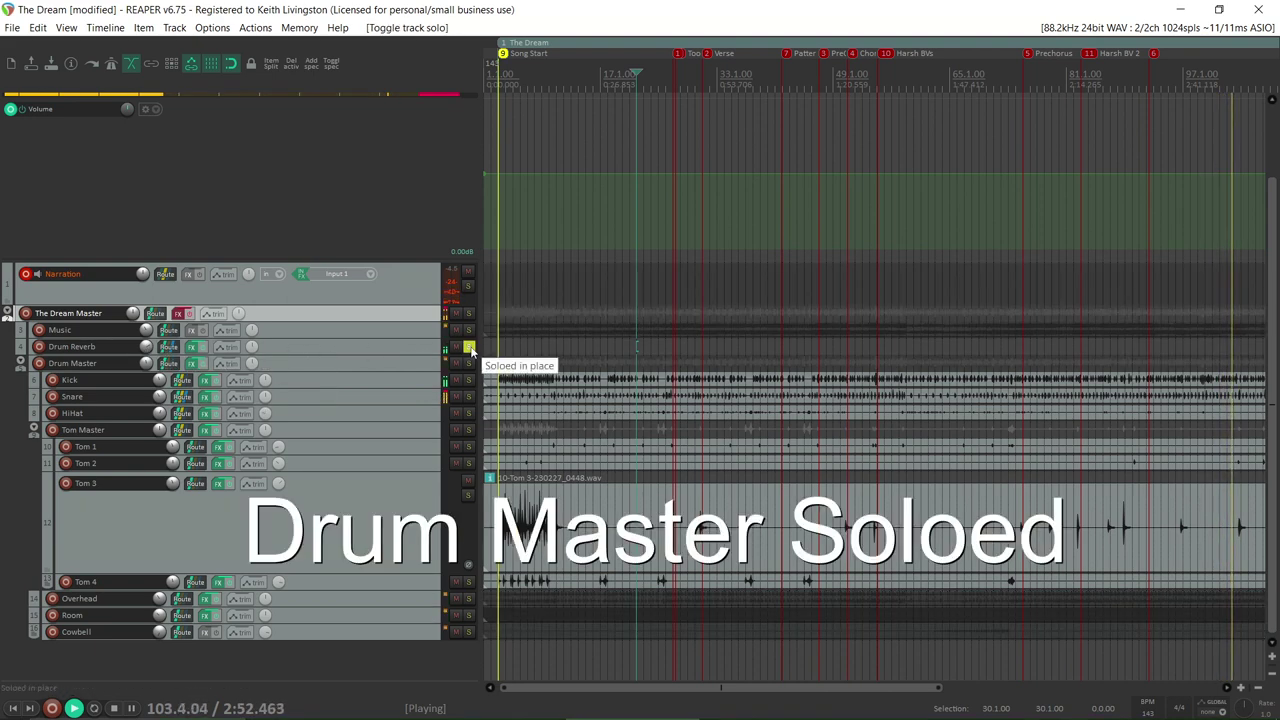
pyautogui.click(470, 347)
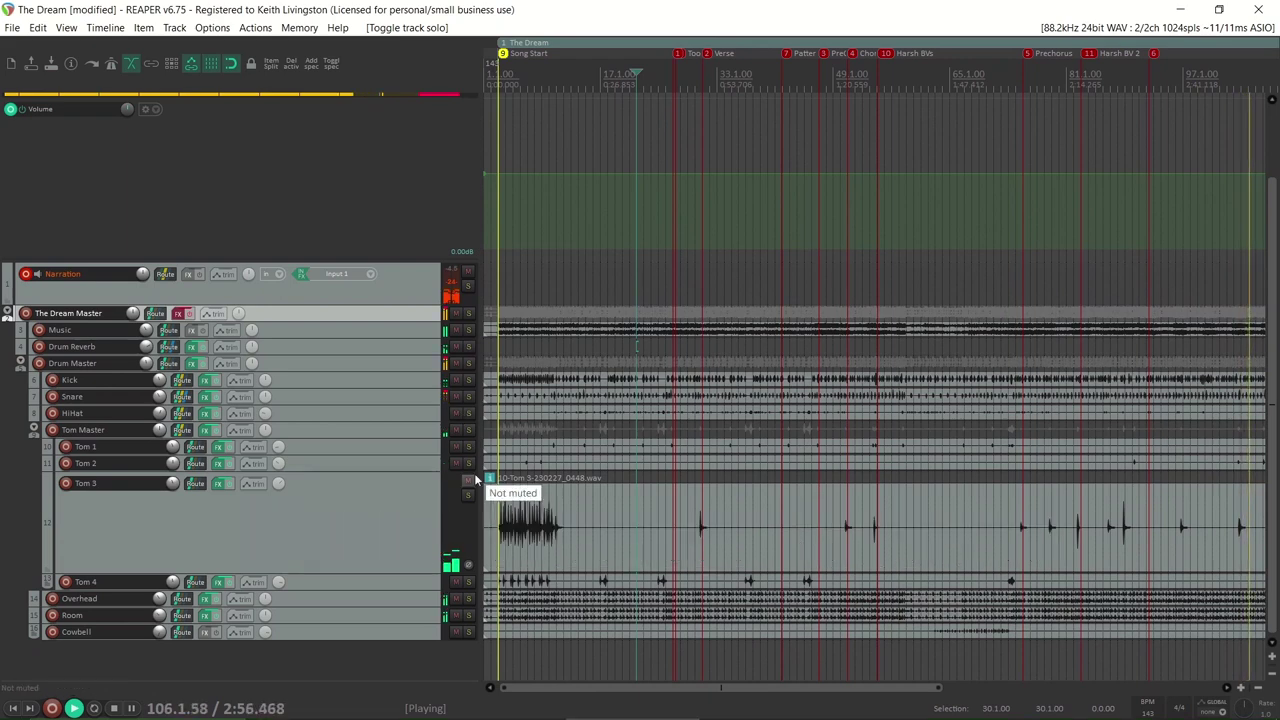
pyautogui.press('space')
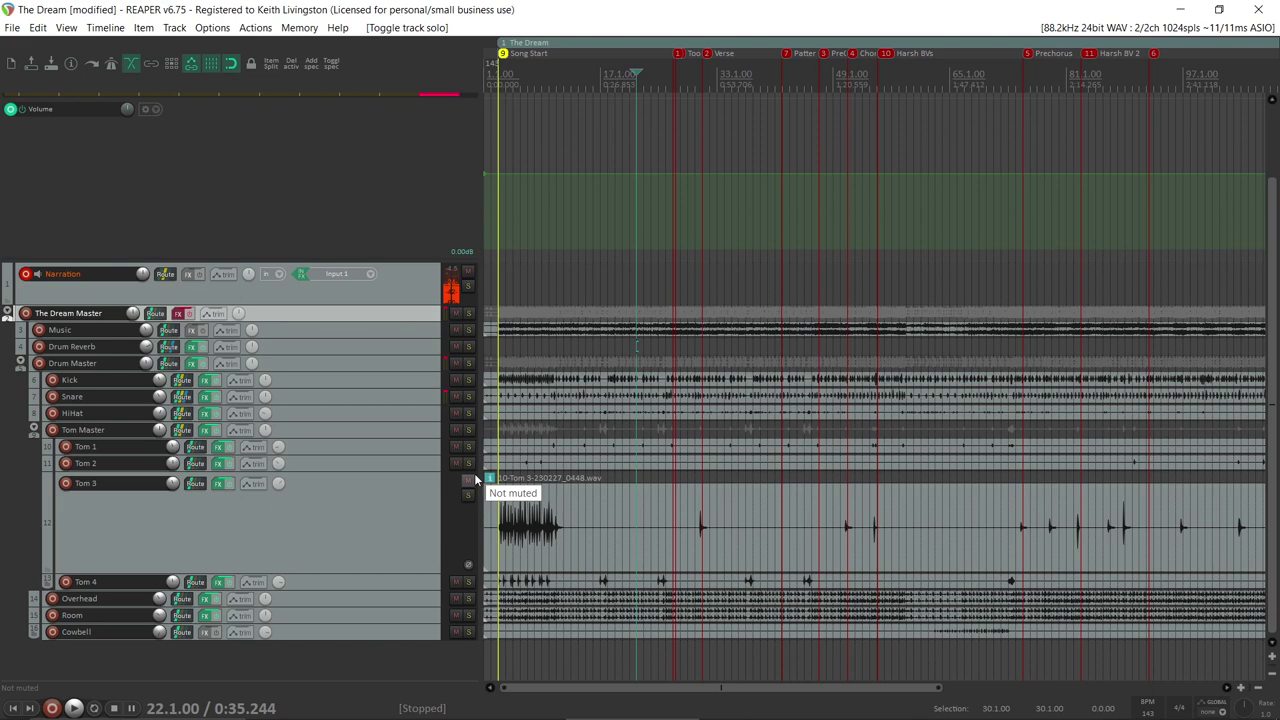
# Step: Add ReaComp to Drum Master's effects chain and load its "stock - NY Drum Buss" preset
pyautogui.click(190, 363)
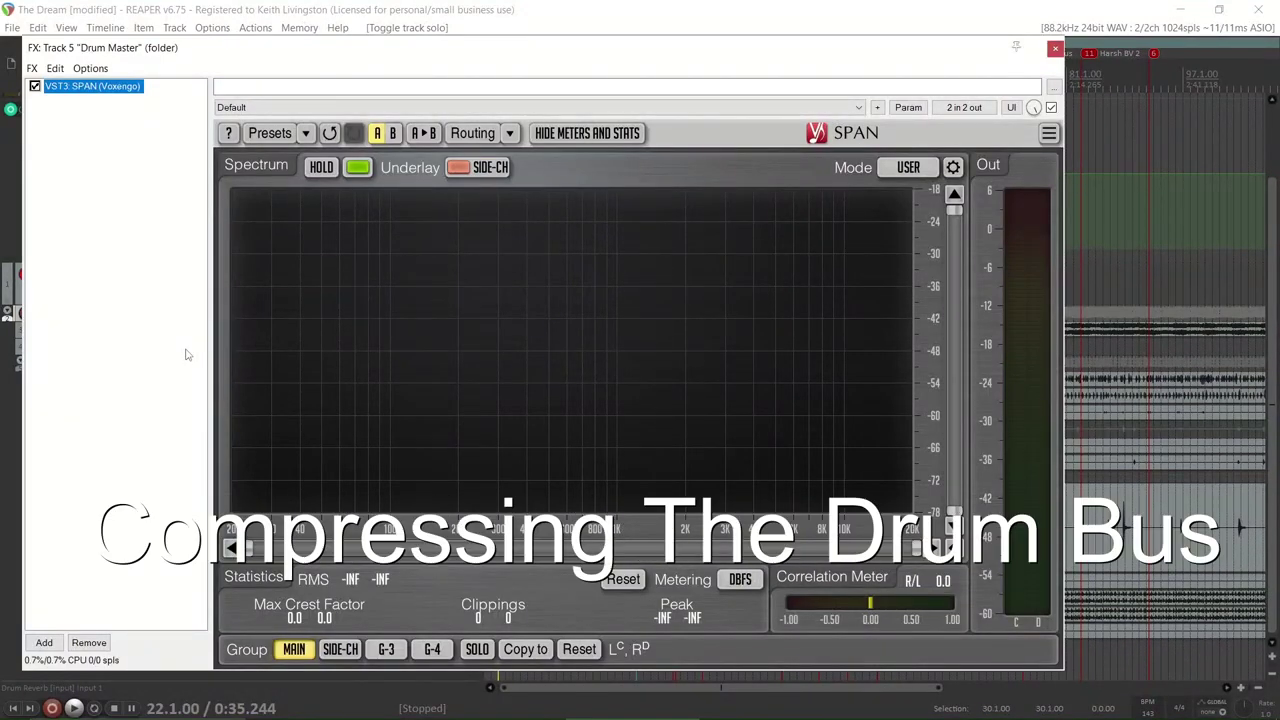
pyautogui.click(44, 642)
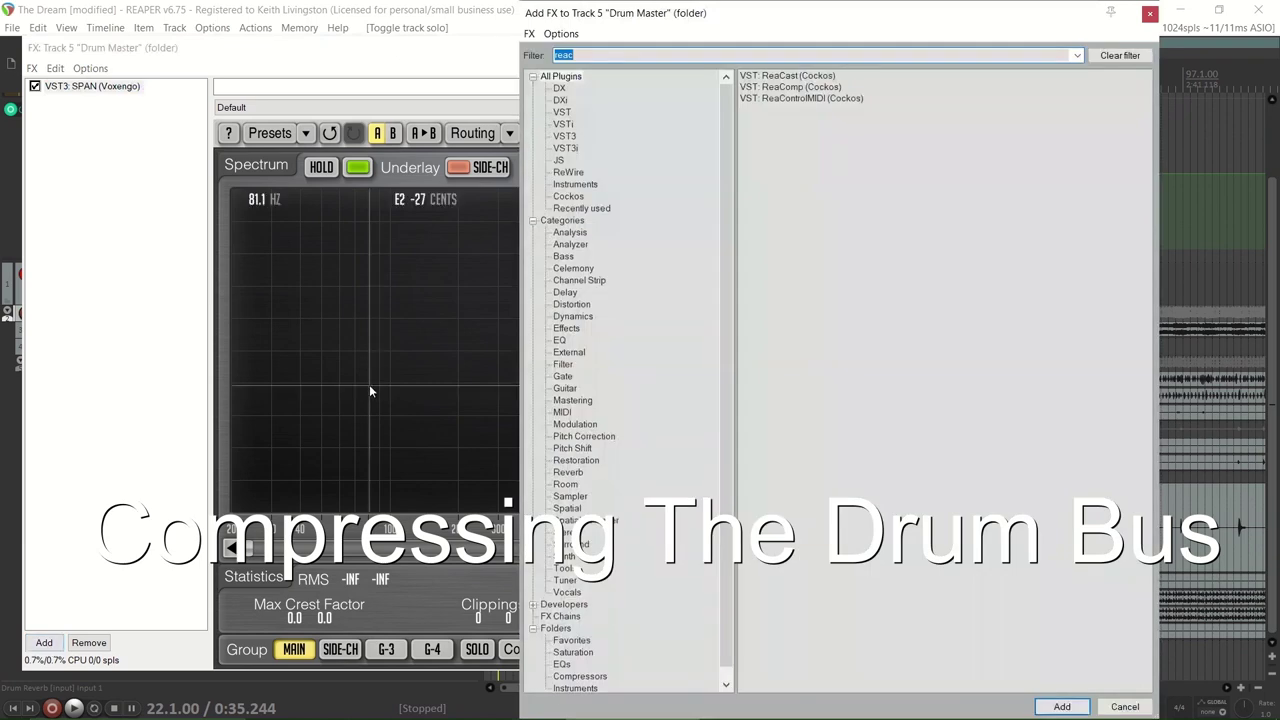
pyautogui.doubleClick(806, 87)
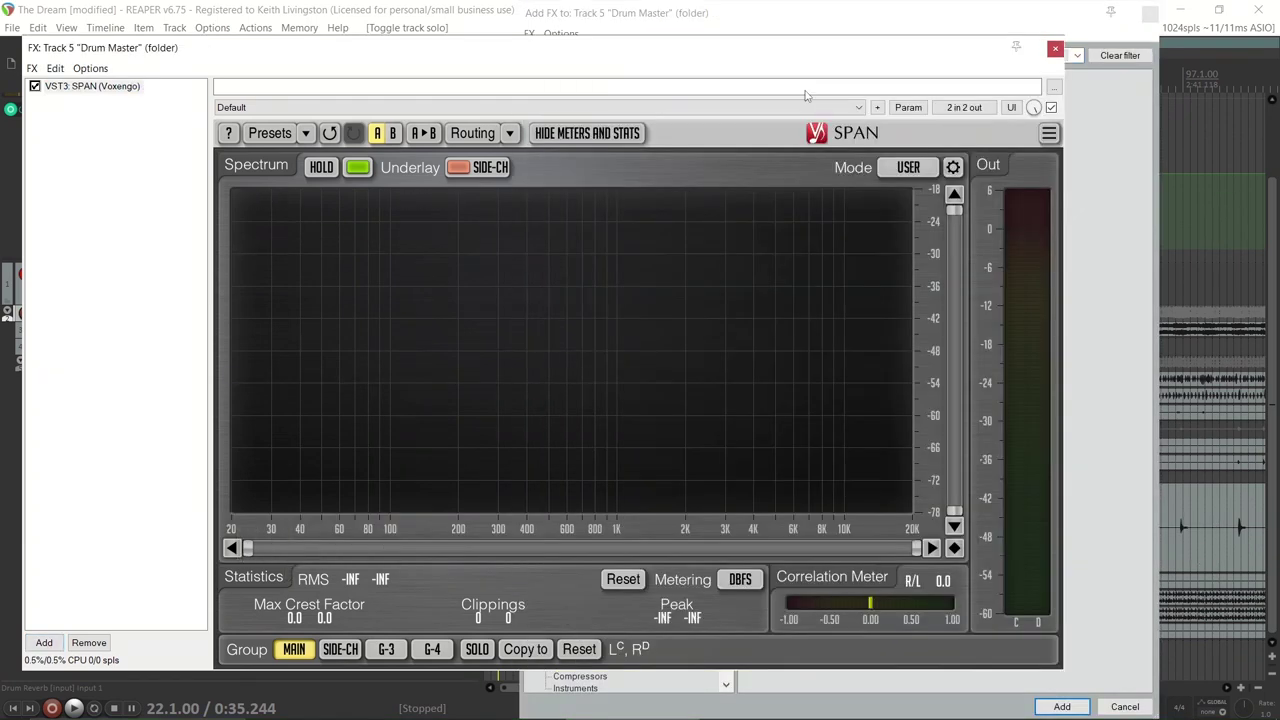
pyautogui.click(337, 107)
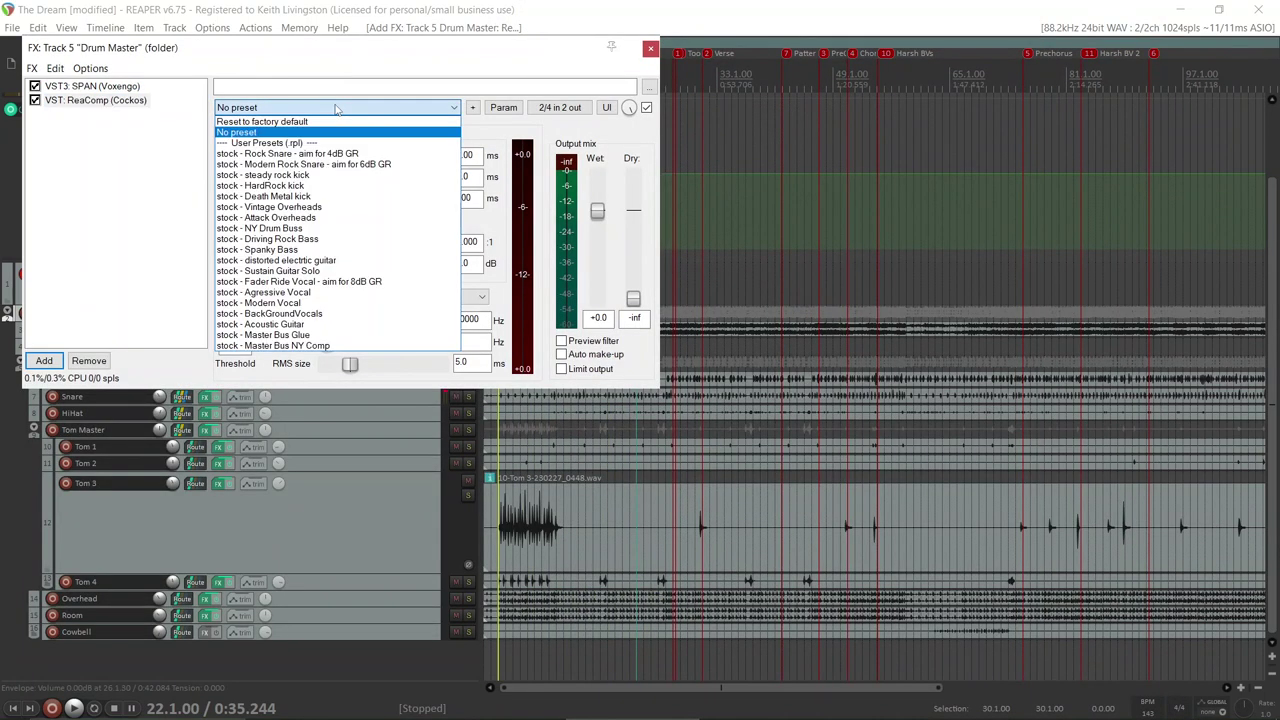
pyautogui.click(307, 230)
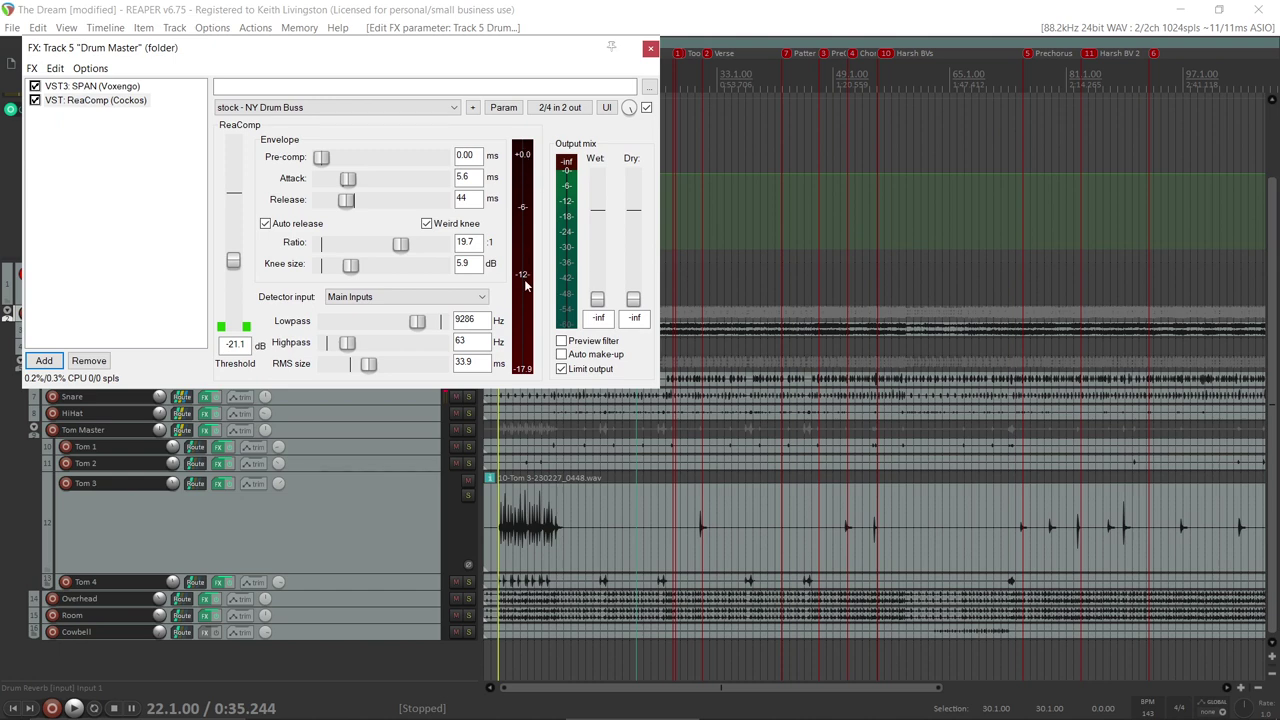
# Step: Set ReaComp's threshold on Drum Master to -22.7 dB and its wet output to -1.6 dB during playback
pyautogui.press('space')
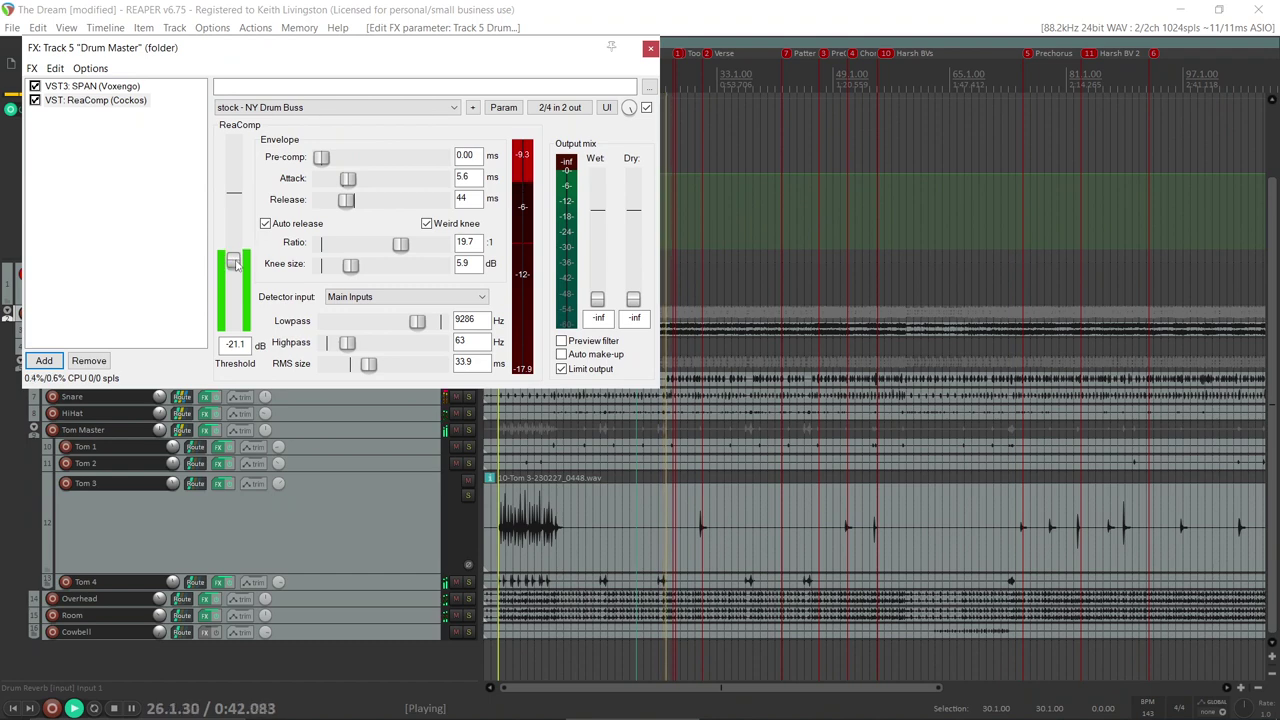
pyautogui.moveTo(233, 263); pyautogui.dragTo(233, 268)
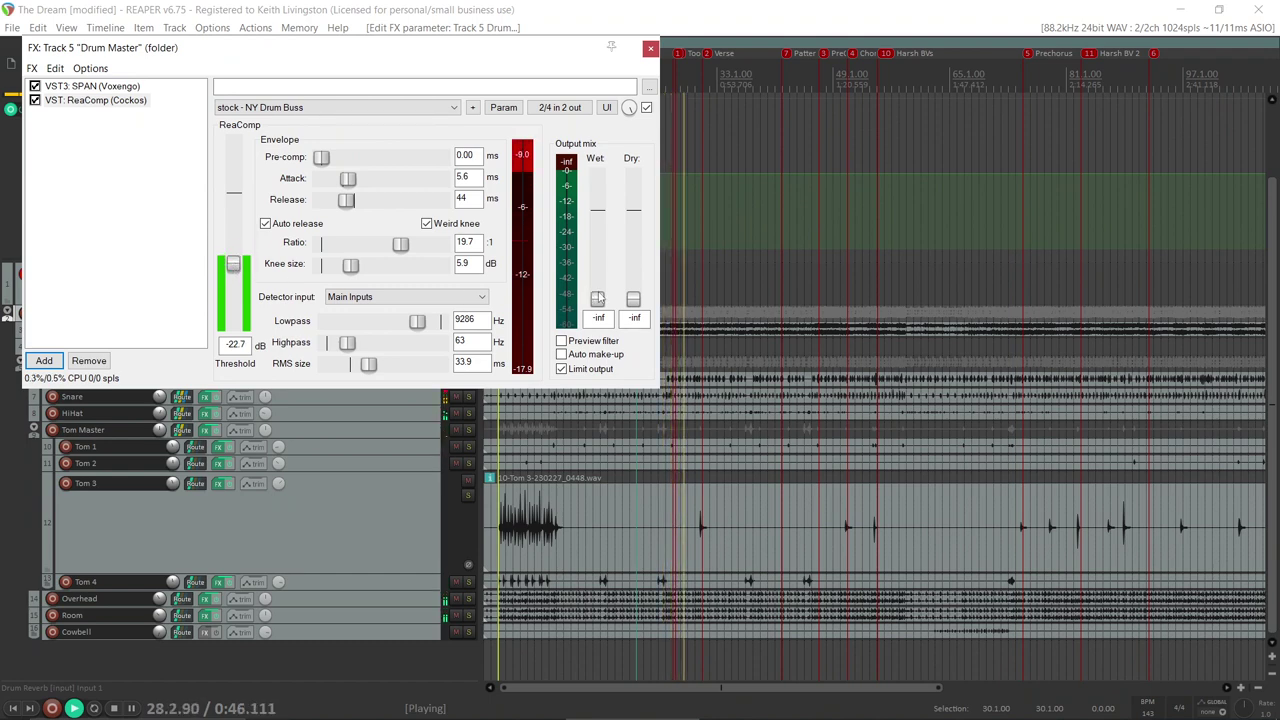
pyautogui.moveTo(597, 299); pyautogui.dragTo(603, 218)
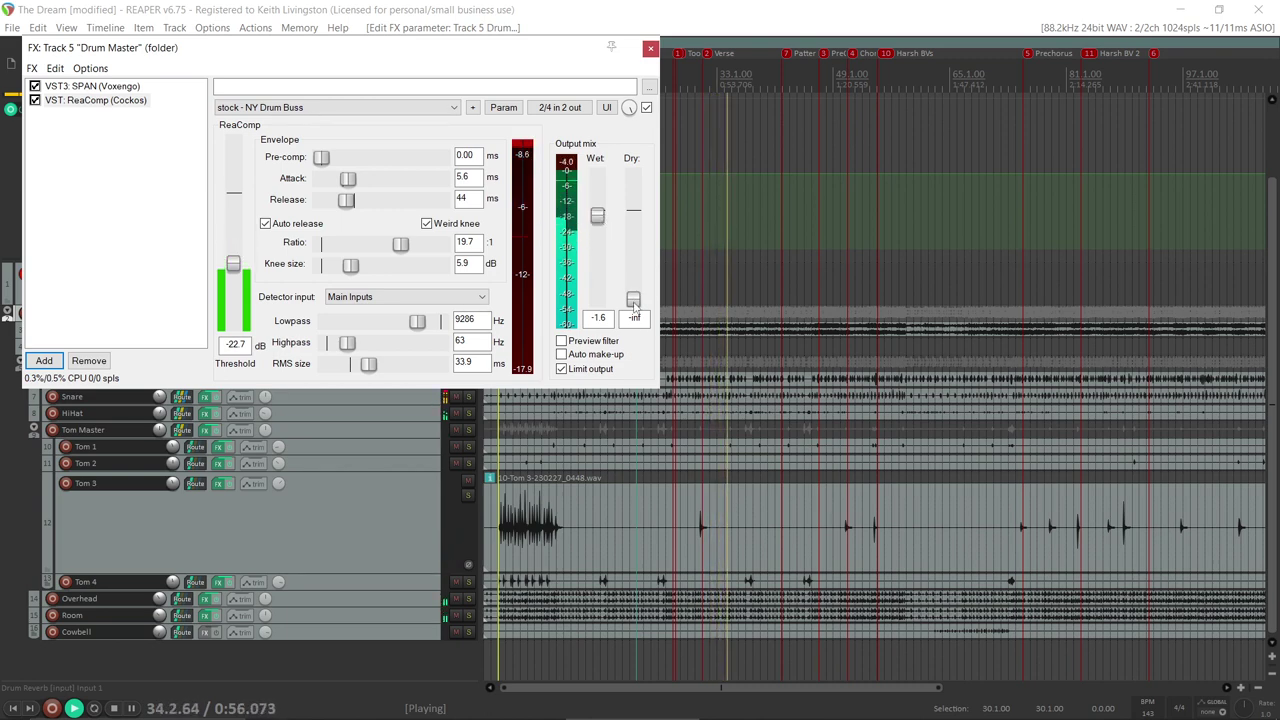
pyautogui.press('space')
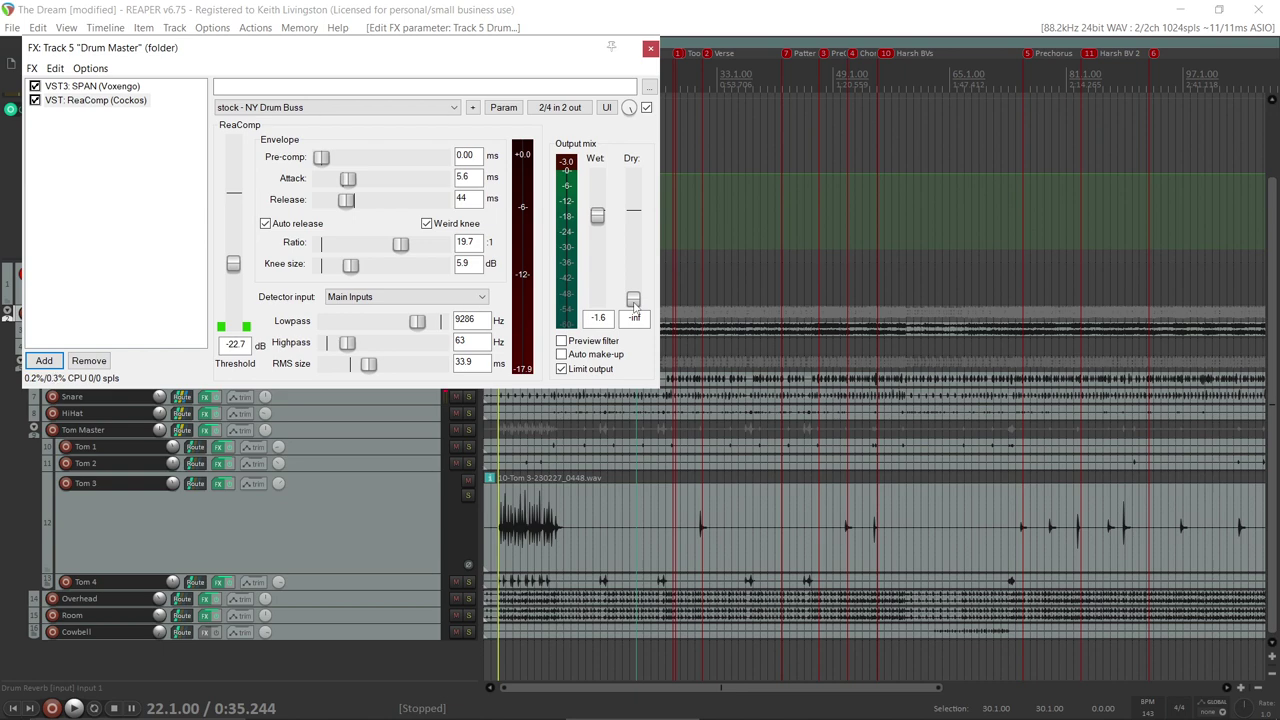
# Step: Raise ReaComp's dry output to -4.0 dB and compare the drum bus with the compressor bypassed and enabled
pyautogui.press('space')
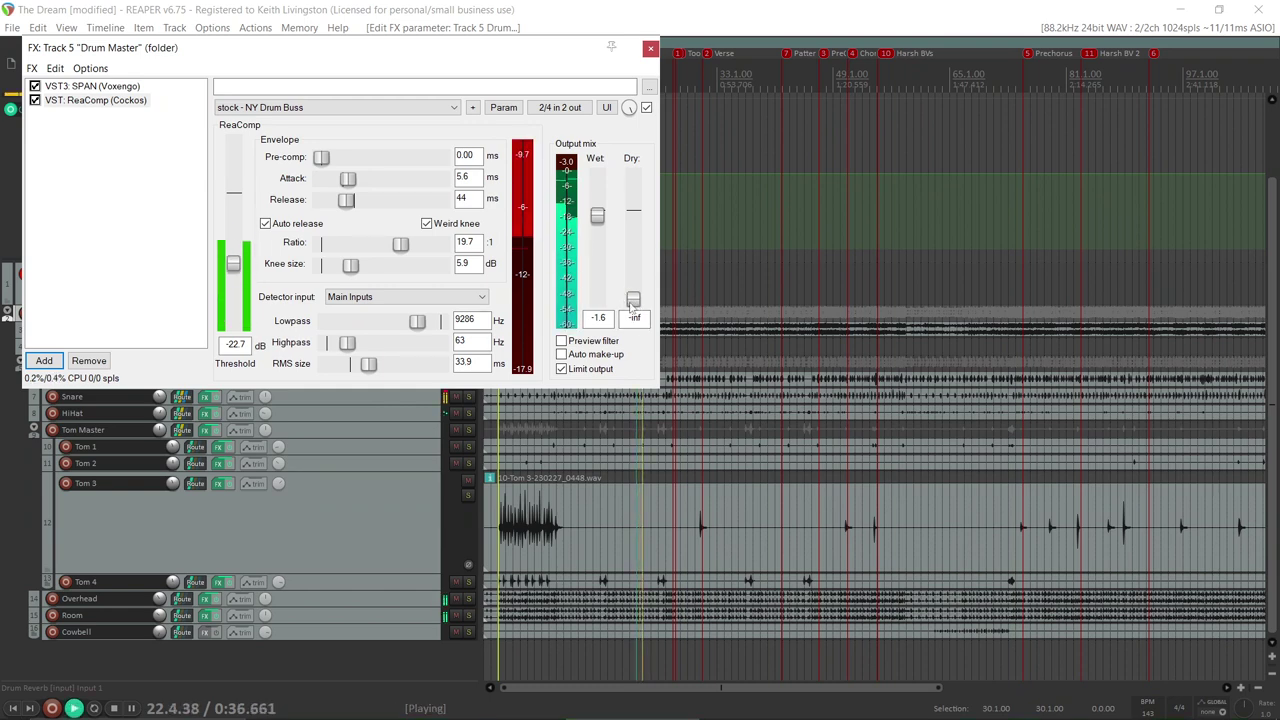
pyautogui.moveTo(634, 277); pyautogui.dragTo(637, 233)
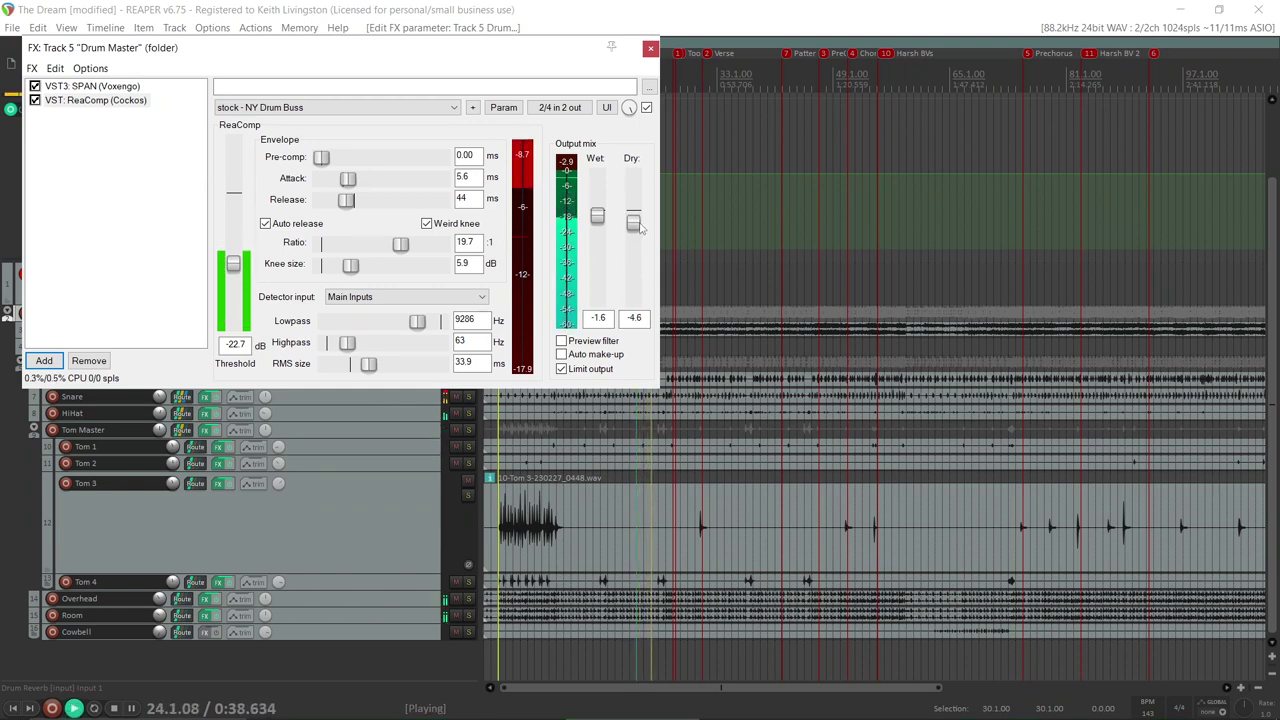
pyautogui.scroll(1, 640, 228)
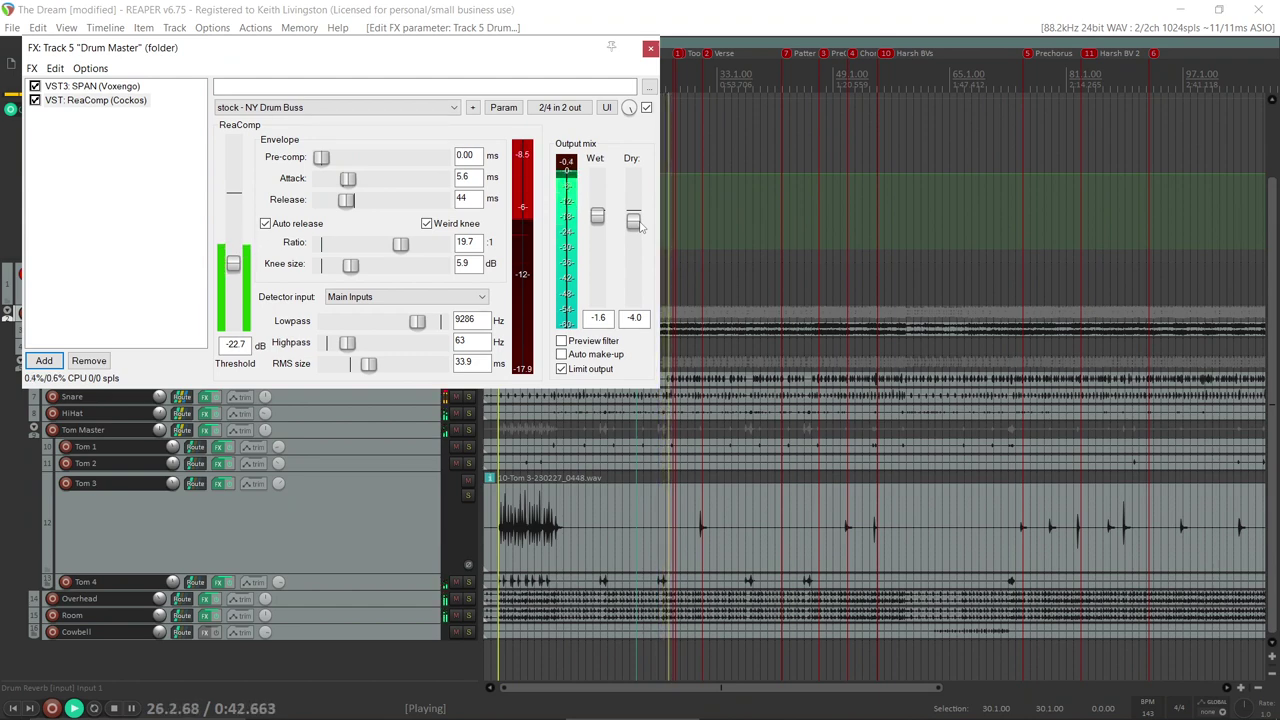
pyautogui.click(36, 102)
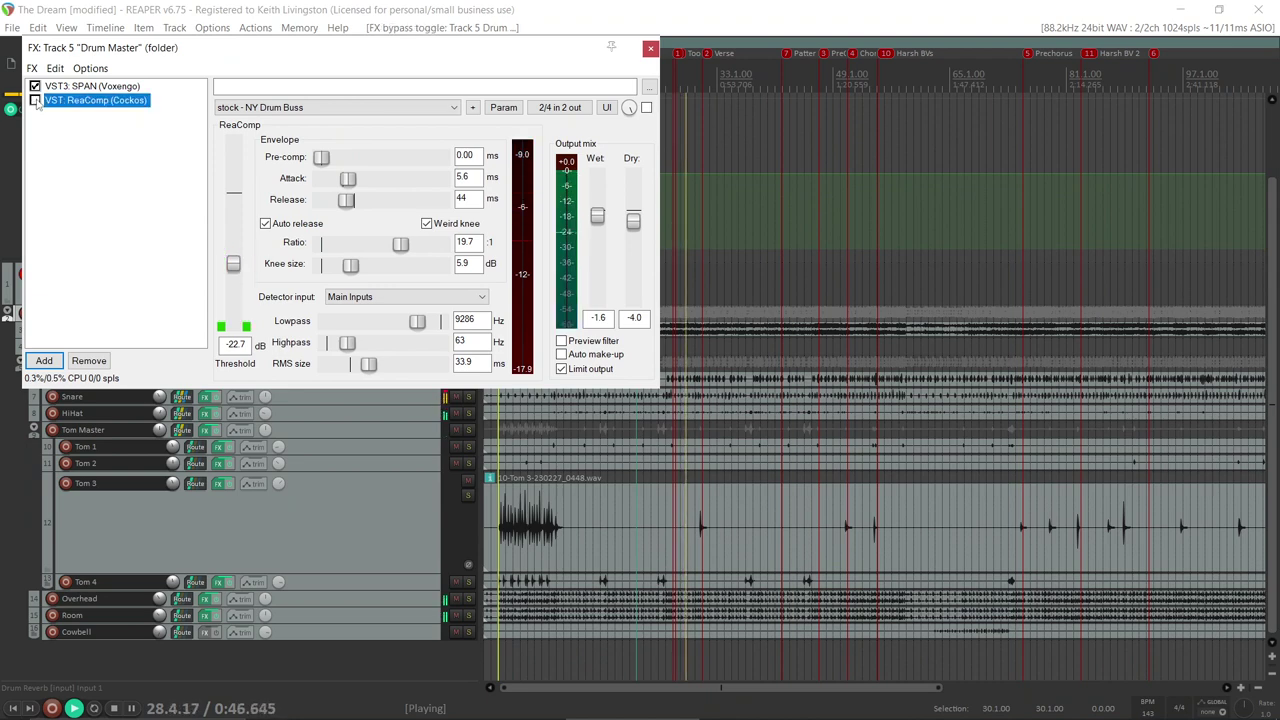
pyautogui.click(36, 101)
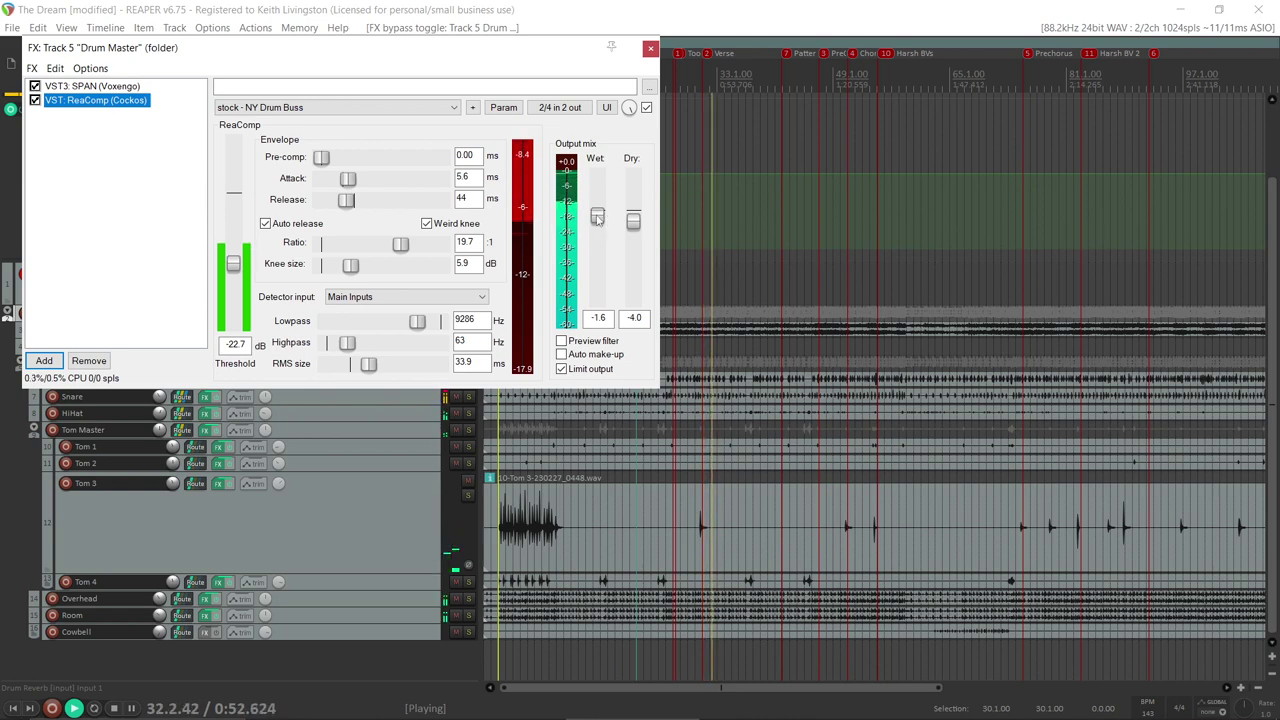
# Step: Lower ReaComp's wet output to -4.1 dB and raise its dry output to -2.7 dB, comparing the bypassed and compressed drums
pyautogui.moveTo(597, 218); pyautogui.dragTo(597, 221)
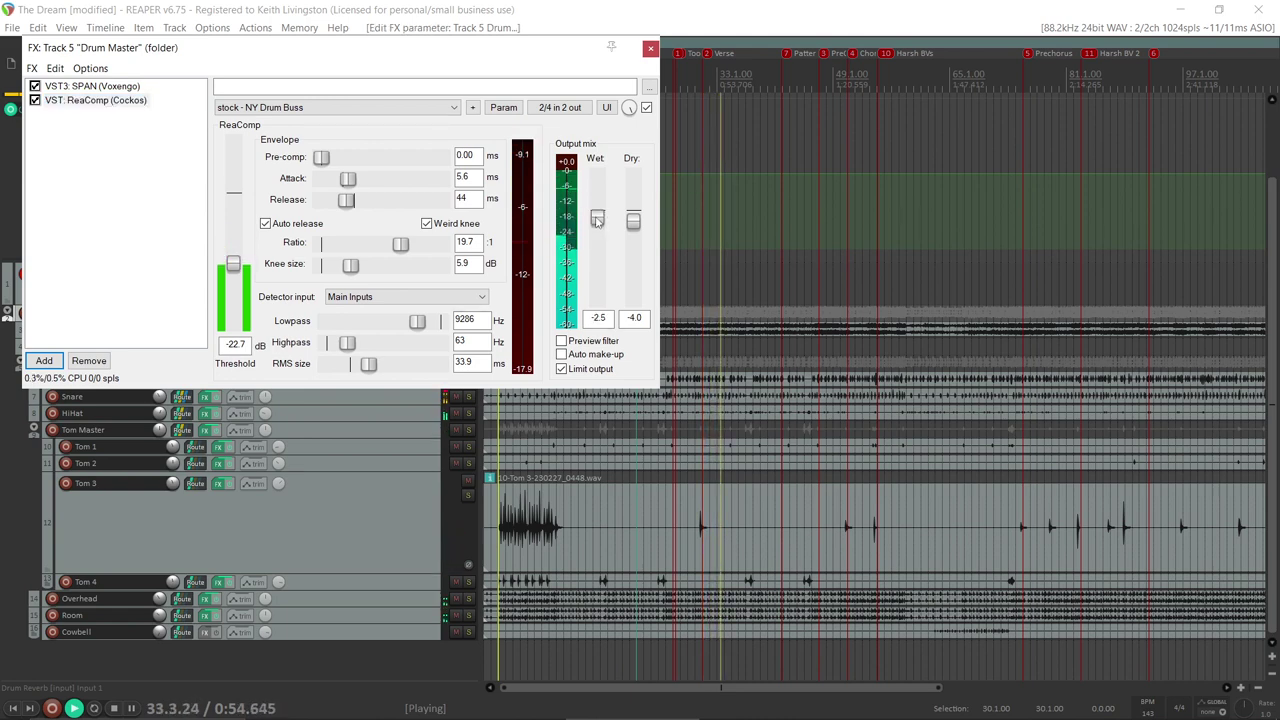
pyautogui.click(35, 100)
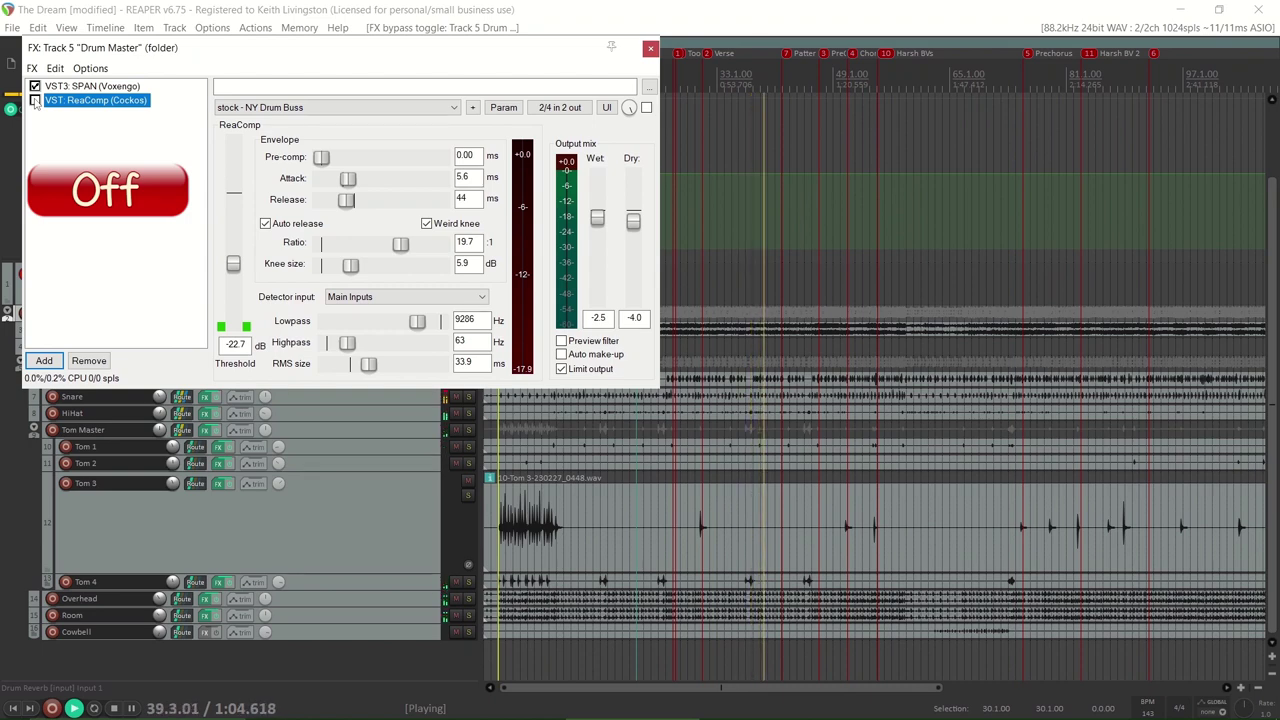
pyautogui.click(35, 101)
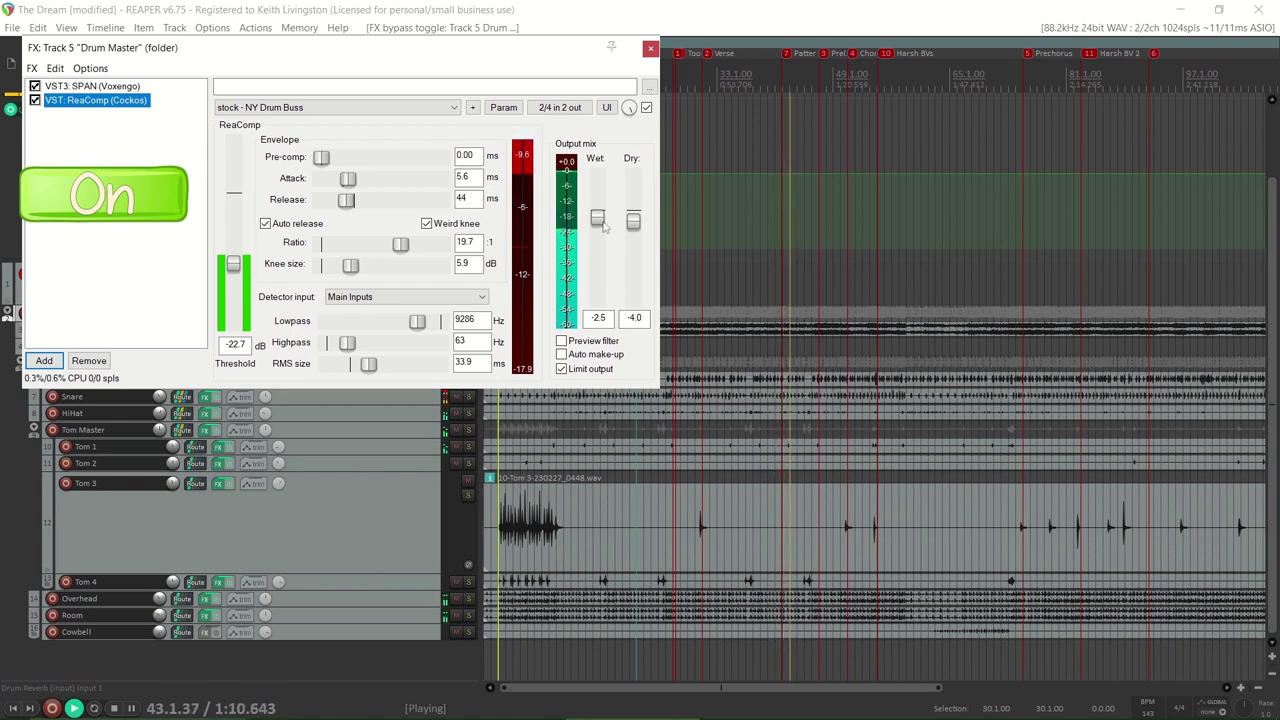
pyautogui.moveTo(604, 225); pyautogui.dragTo(601, 224)
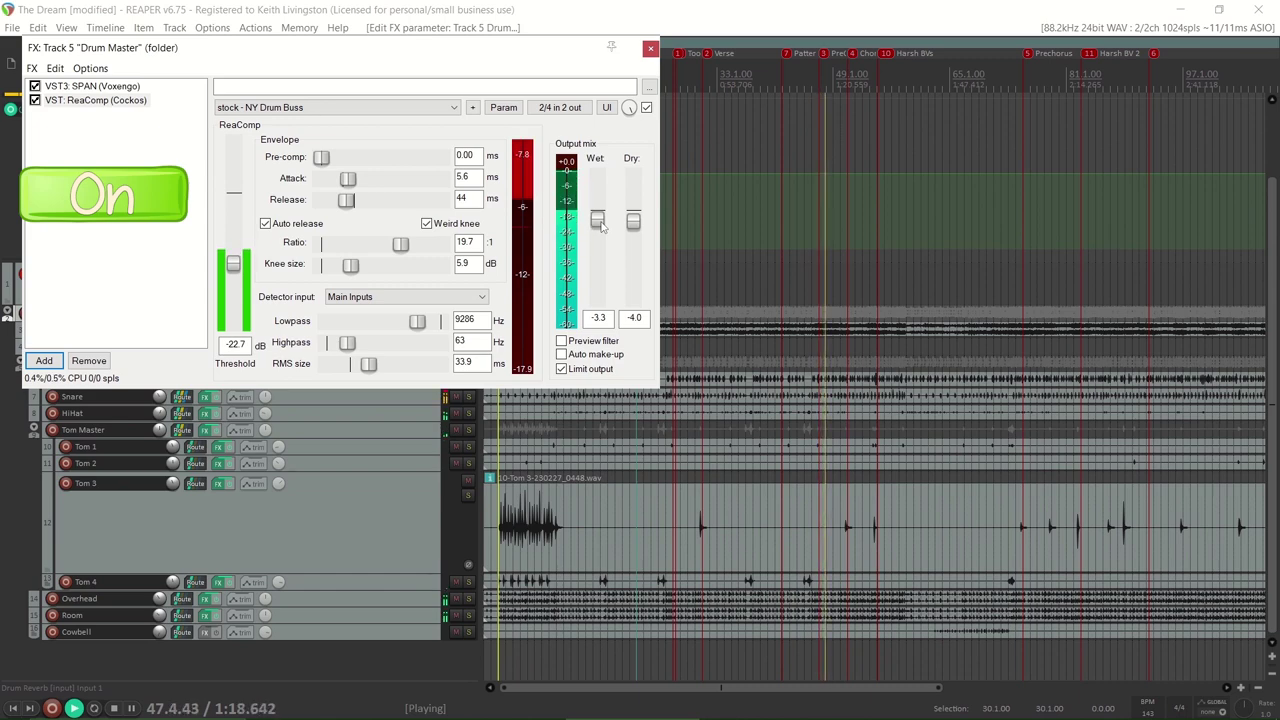
pyautogui.moveTo(600, 226); pyautogui.dragTo(633, 226)
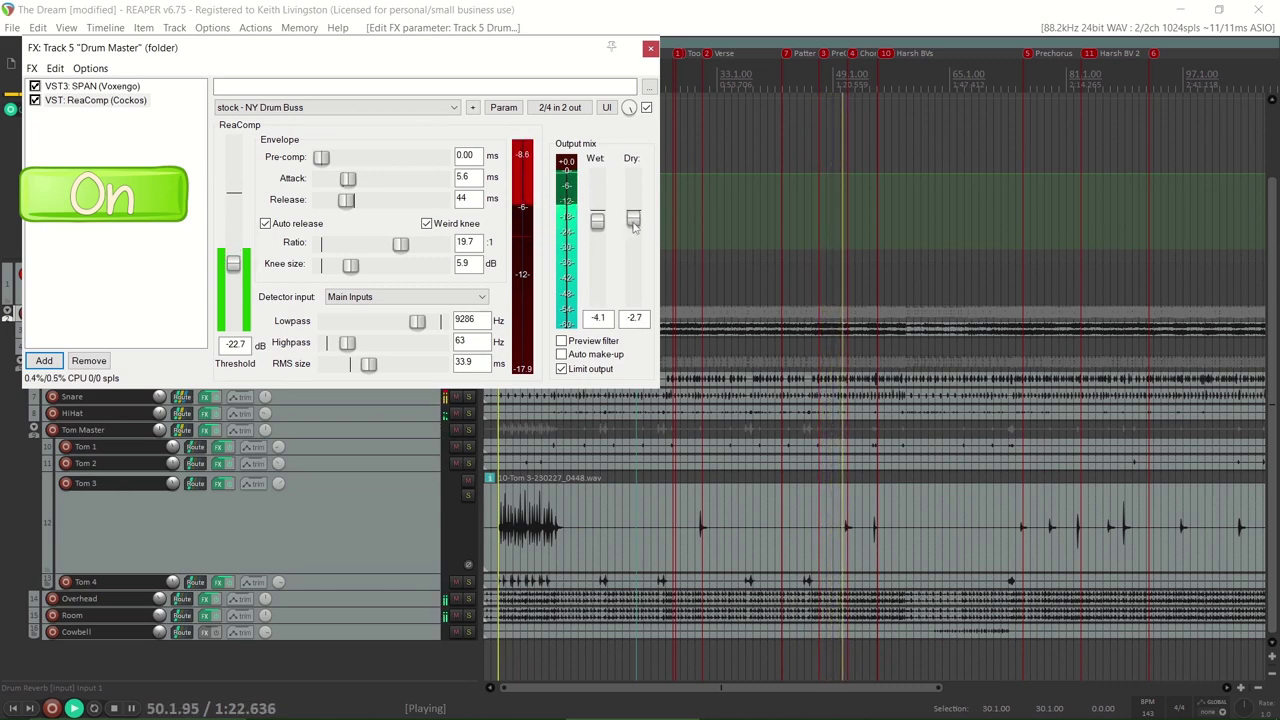
pyautogui.click(35, 101)
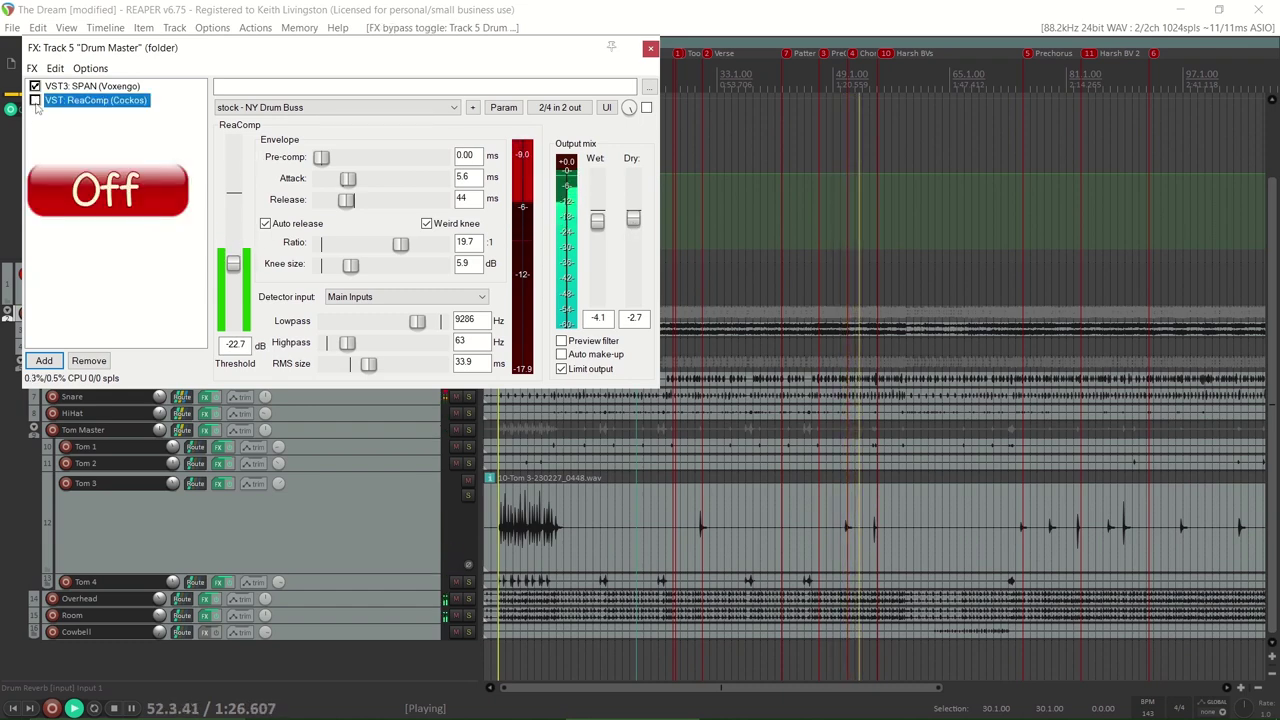
pyautogui.click(35, 101)
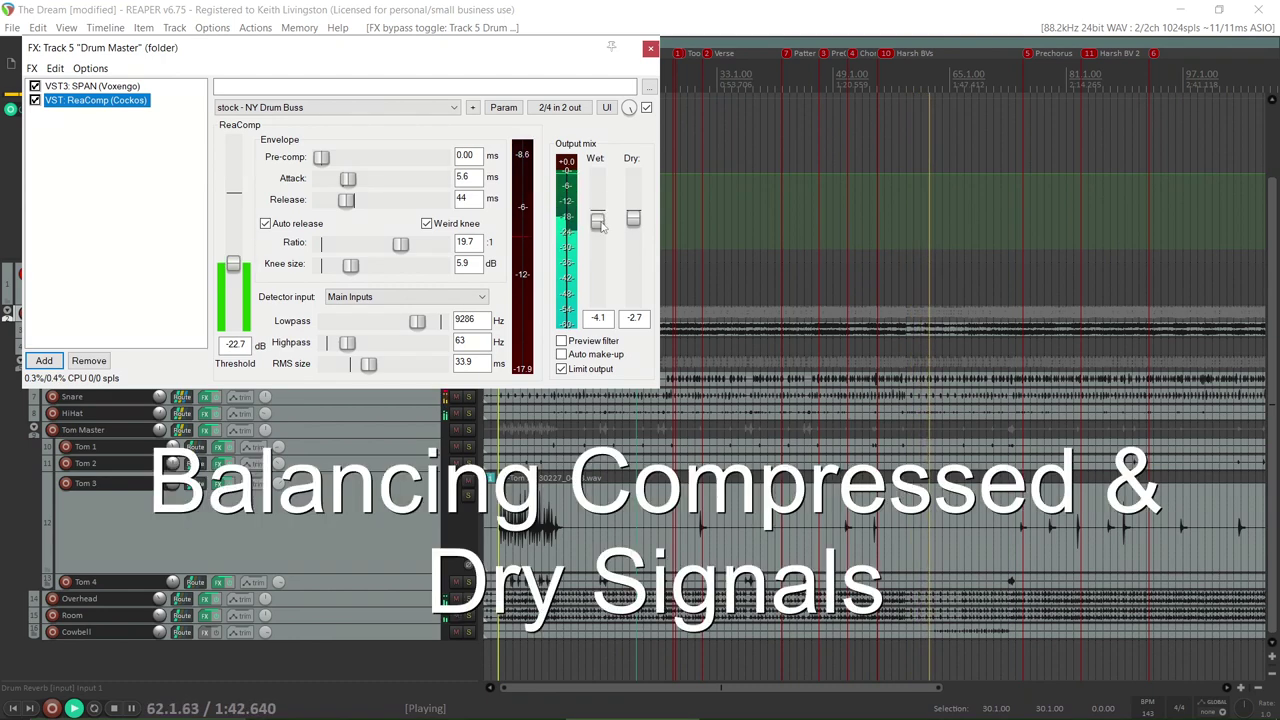
# Step: Audition ReaComp's dry and wet signals separately, set wet to -2.2 dB and dry to -1.6 dB, and compare against bypass
pyautogui.moveTo(598, 221); pyautogui.dragTo(606, 340)
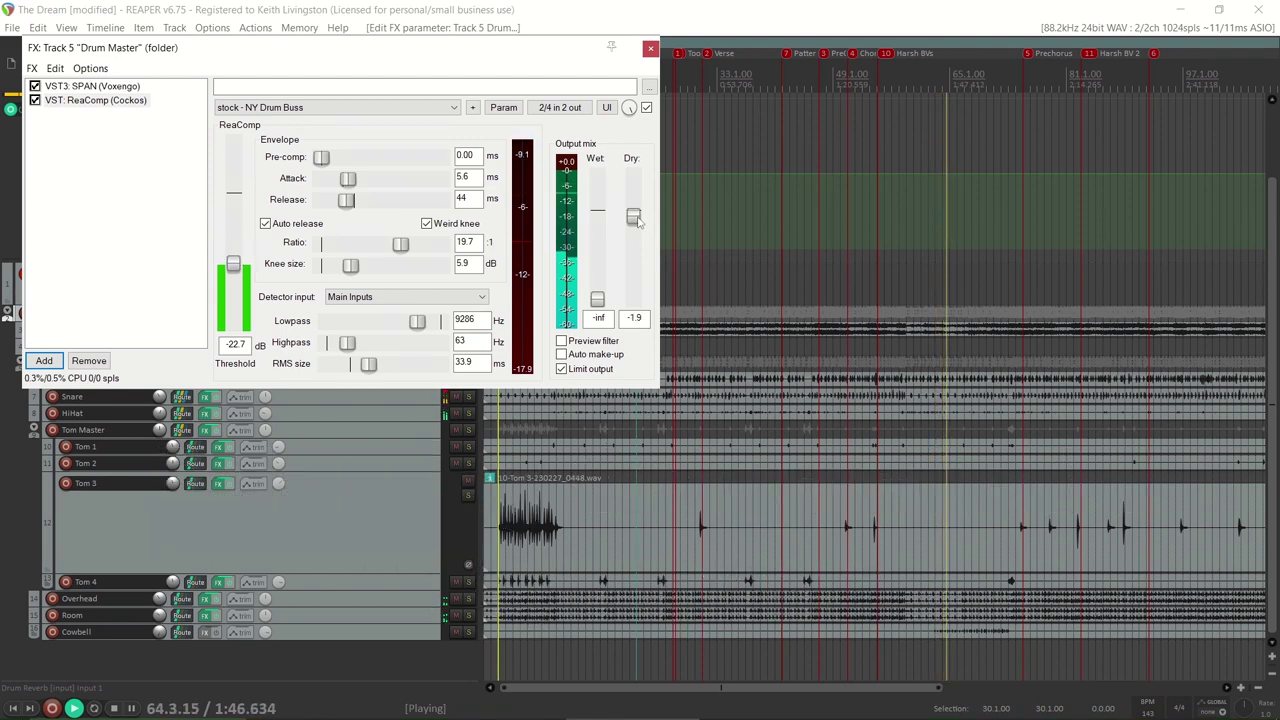
pyautogui.moveTo(635, 219); pyautogui.dragTo(598, 224)
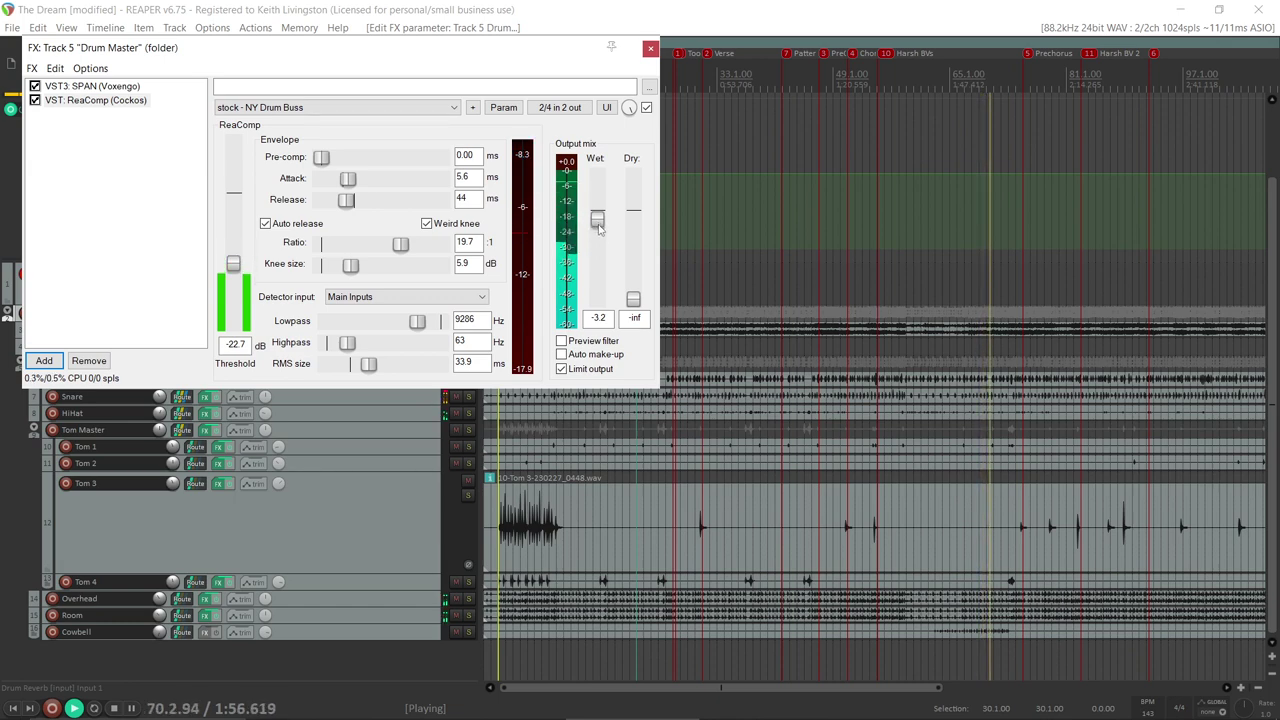
pyautogui.moveTo(598, 226); pyautogui.dragTo(598, 222)
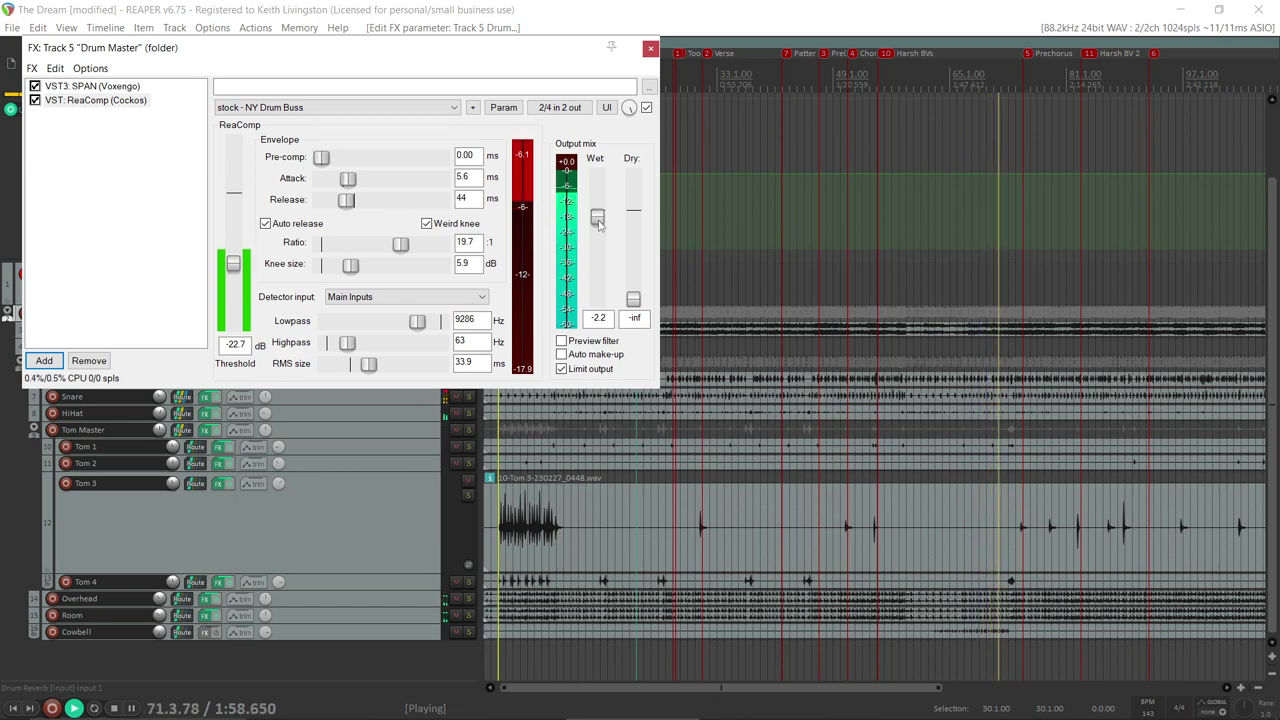
pyautogui.moveTo(636, 298); pyautogui.dragTo(633, 216)
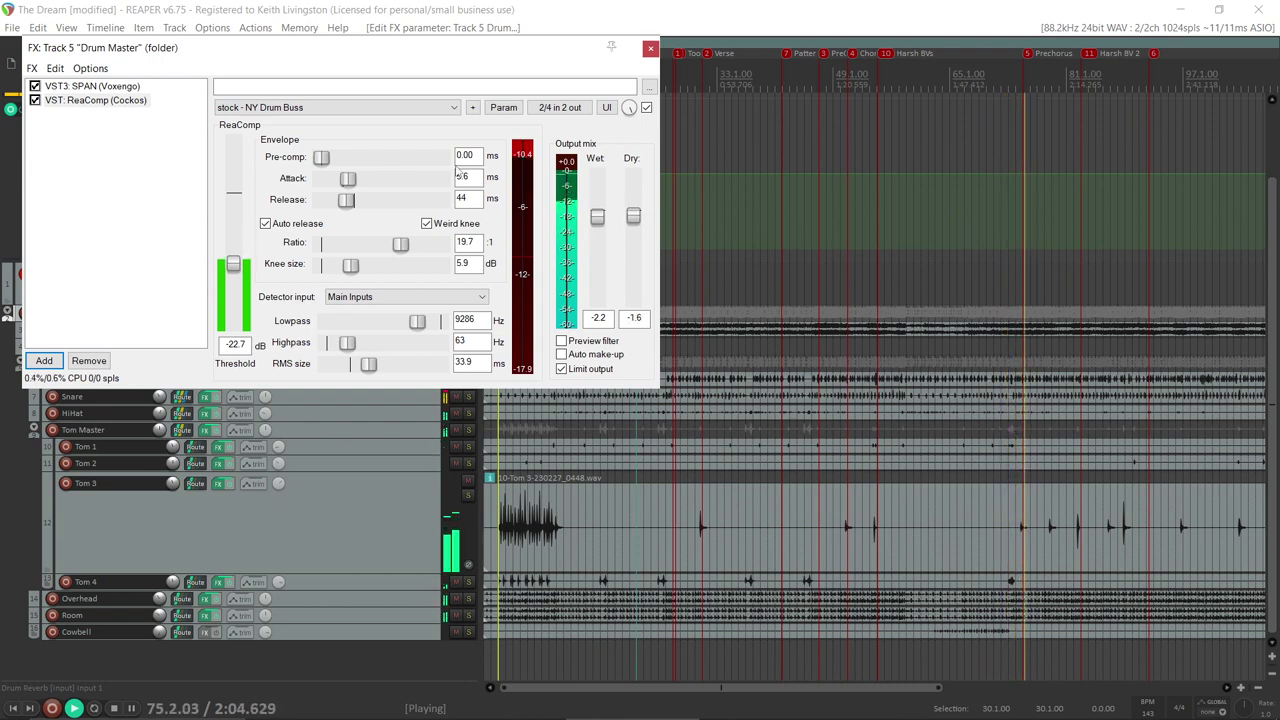
pyautogui.click(35, 101)
pyautogui.click(35, 102)
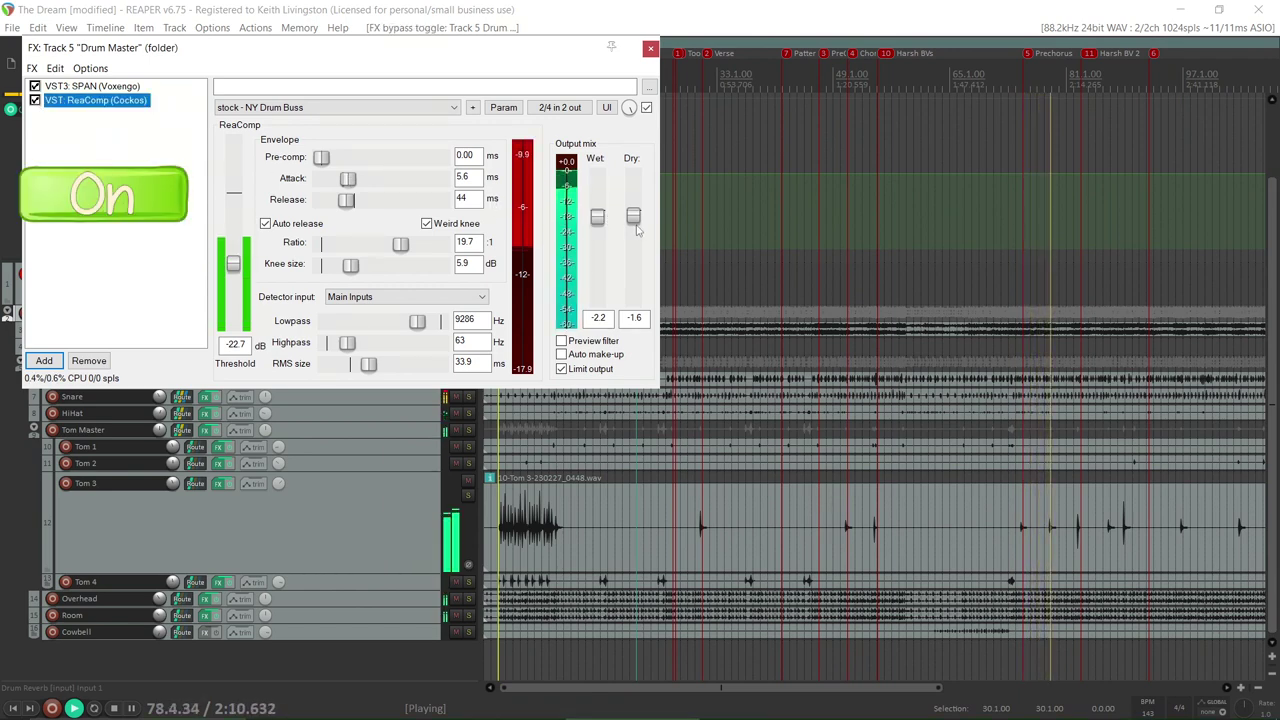
# Step: Lower ReaComp's dry output to -3.5 dB and wet output to -4.4 dB, checking the overall level against bypass
pyautogui.moveTo(636, 223); pyautogui.dragTo(597, 228)
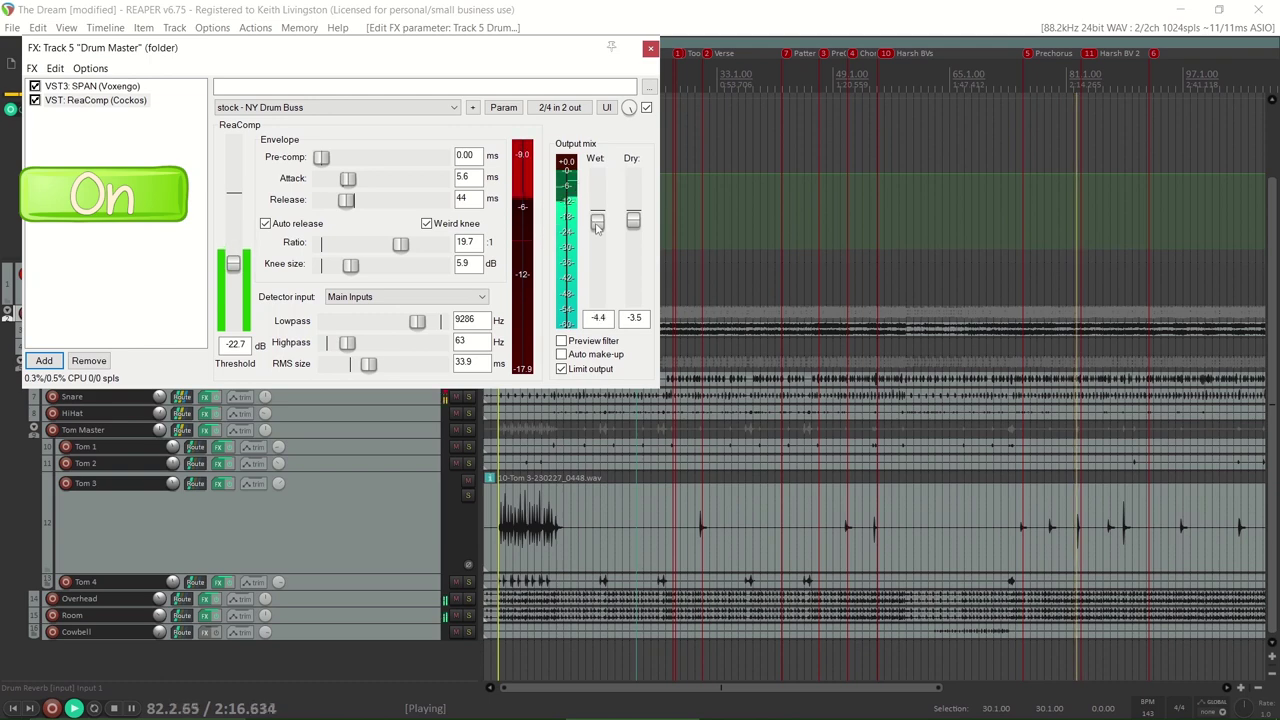
pyautogui.click(35, 101)
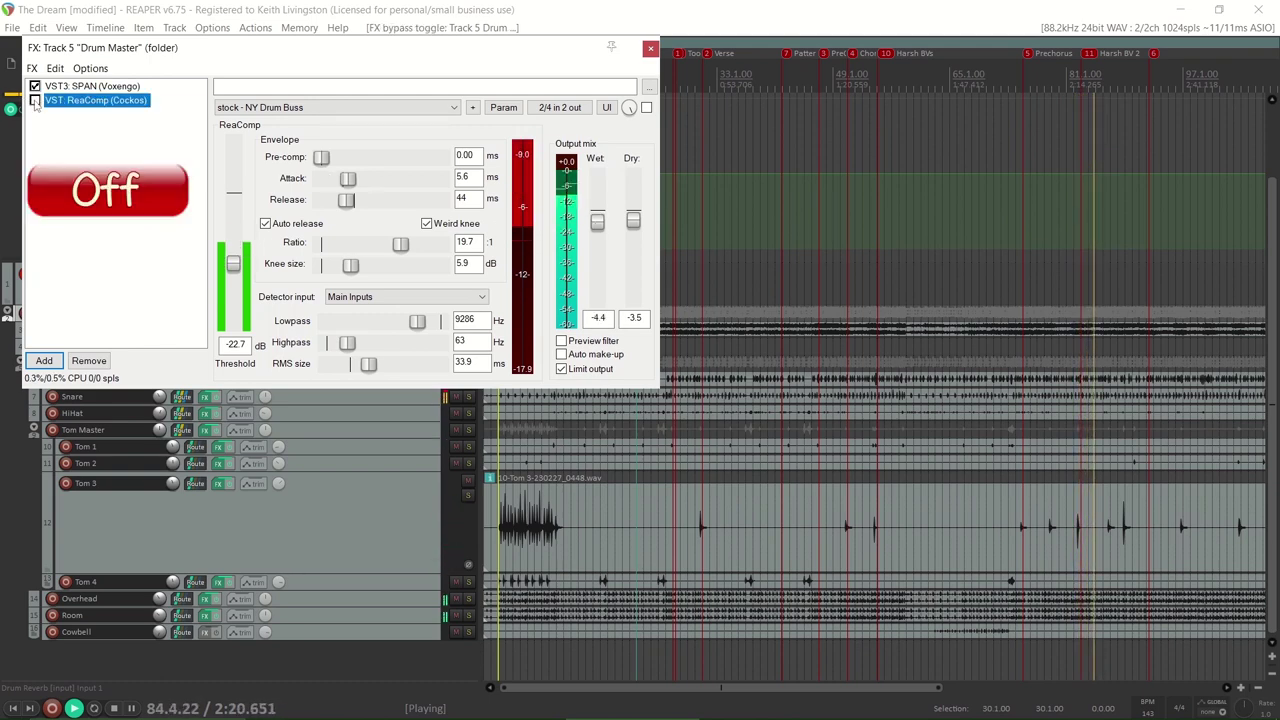
pyautogui.click(35, 101)
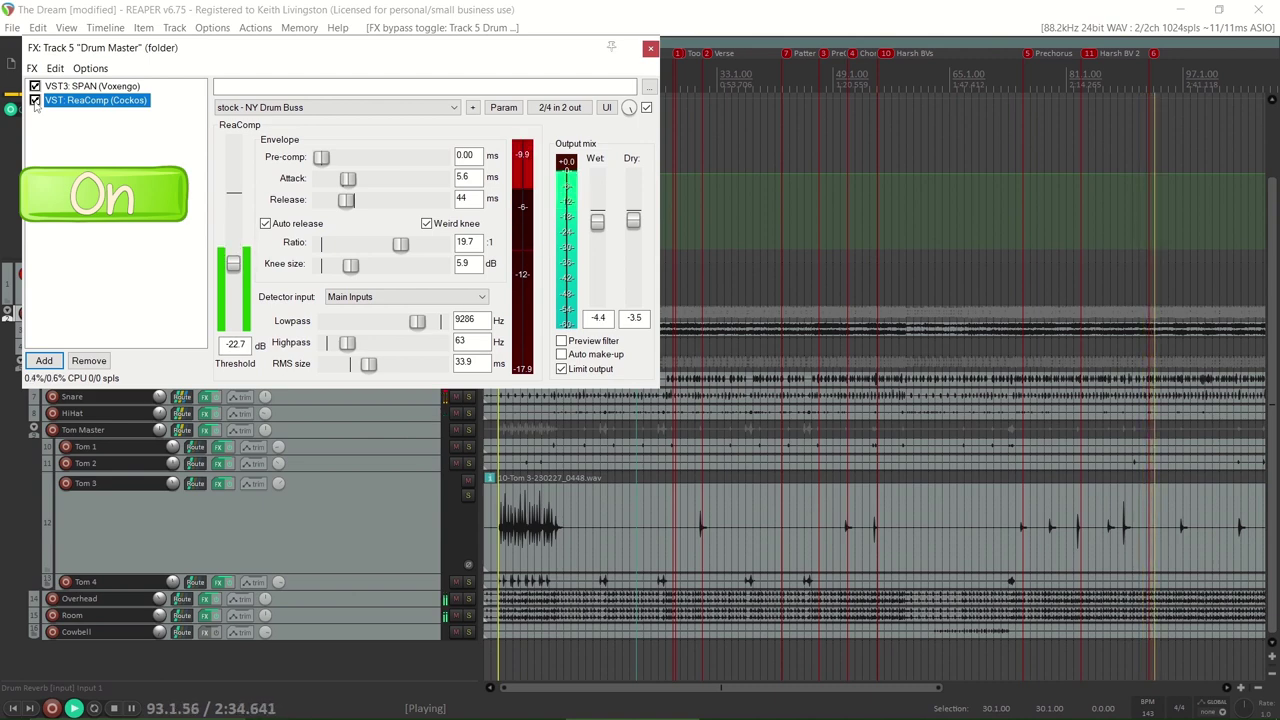
# Step: Compare the drum bus against bypass, lower ReaComp's wet output to -5.5 dB, raise dry to -3.2 dB, and close the effects window
pyautogui.click(35, 100)
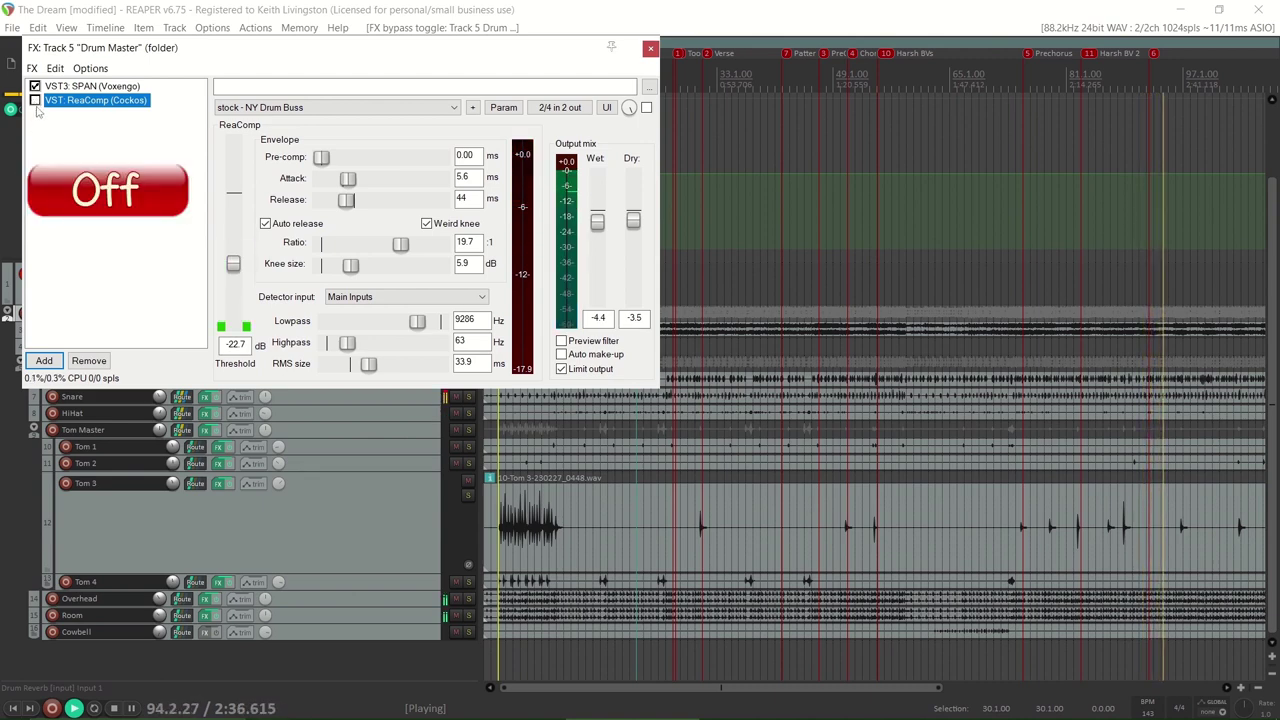
pyautogui.click(35, 100)
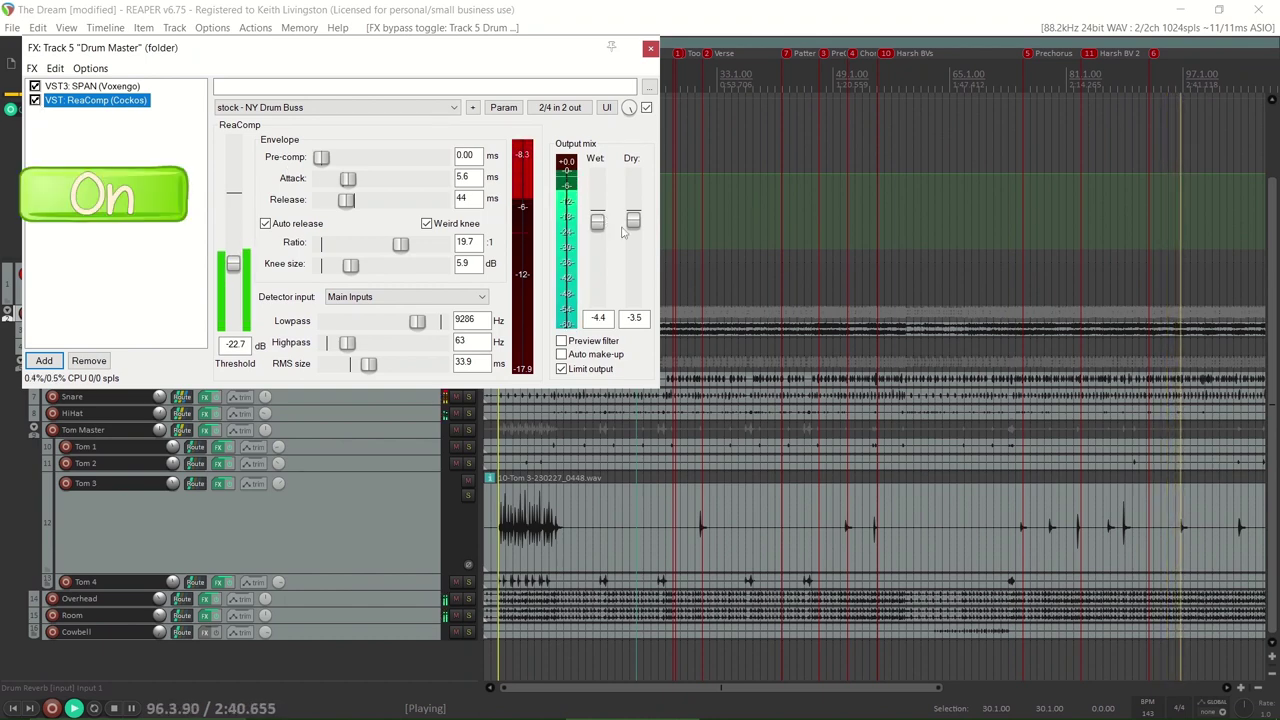
pyautogui.moveTo(597, 221); pyautogui.dragTo(598, 228)
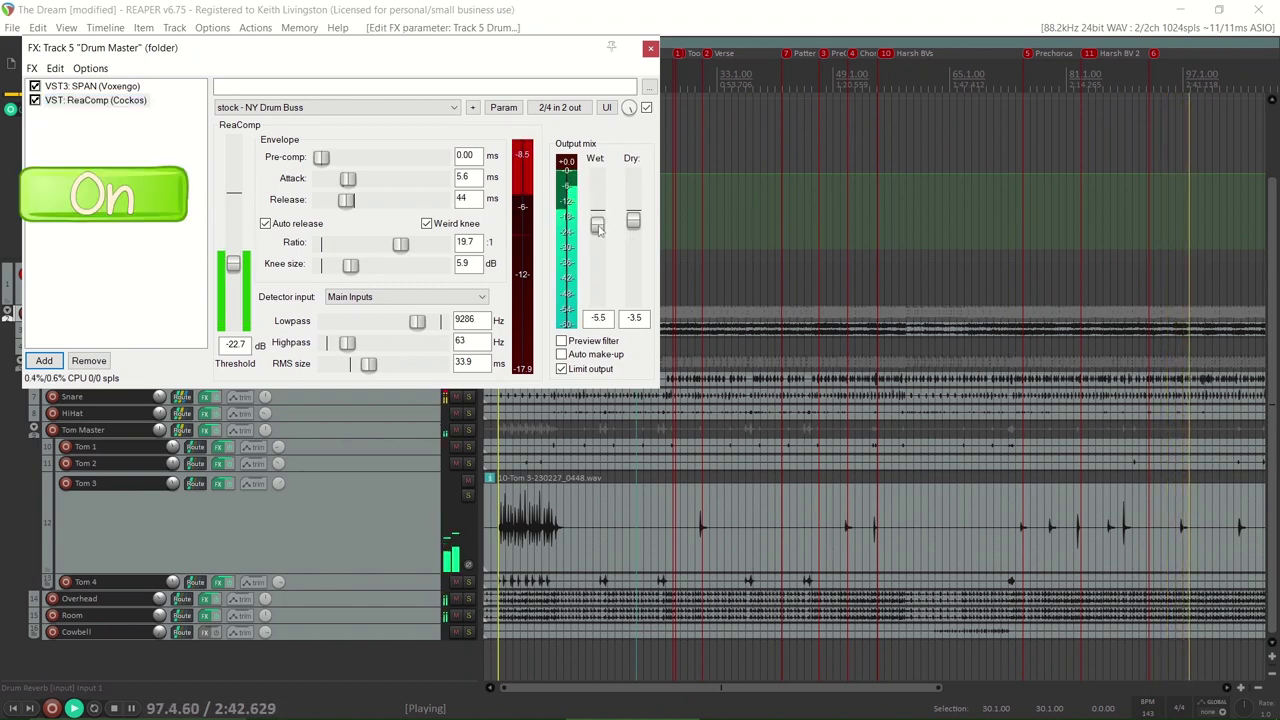
pyautogui.scroll(1, 633, 224)
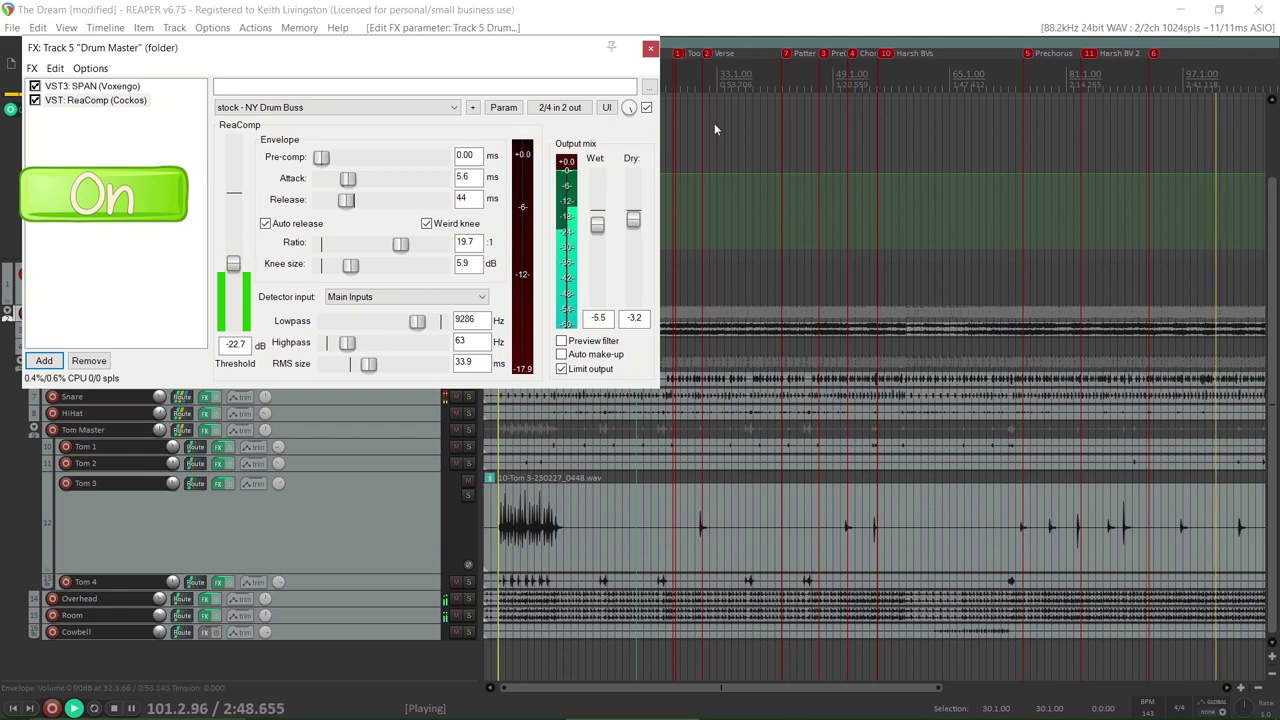
pyautogui.click(650, 48)
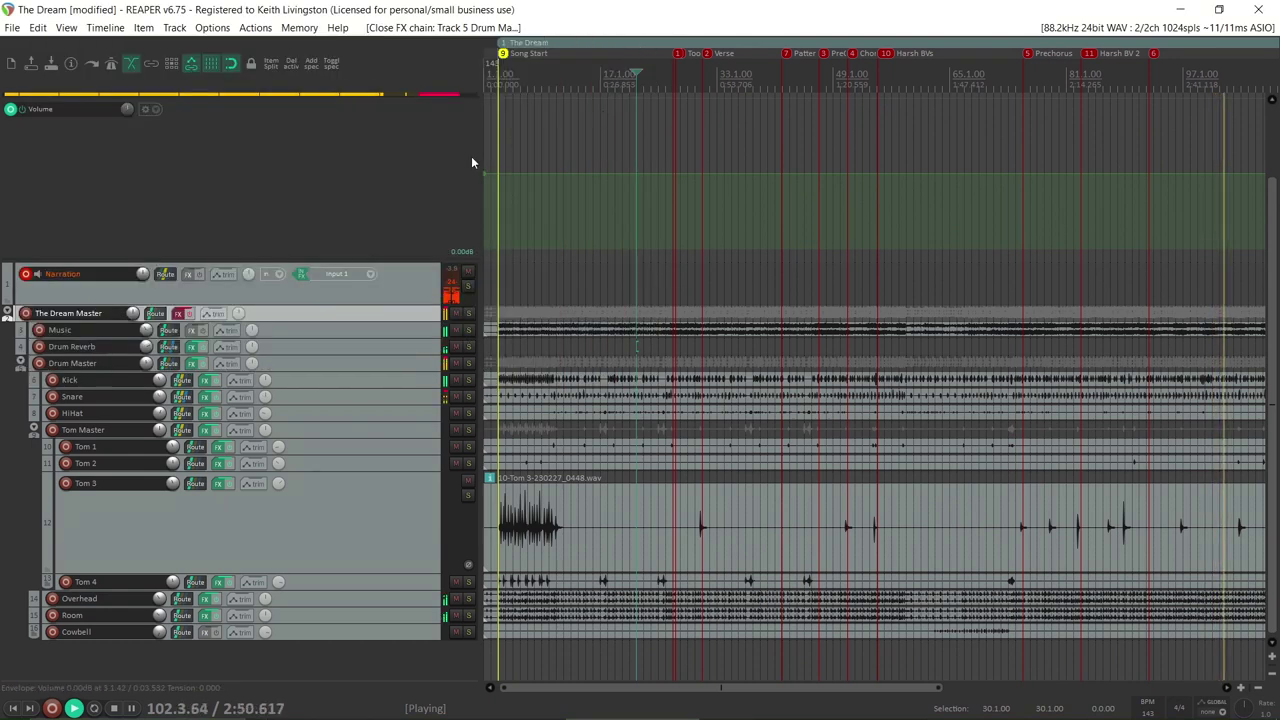
# Step: Lower the Drum Master track's volume to -3.14 dB and stop playback
pyautogui.moveTo(159, 356)
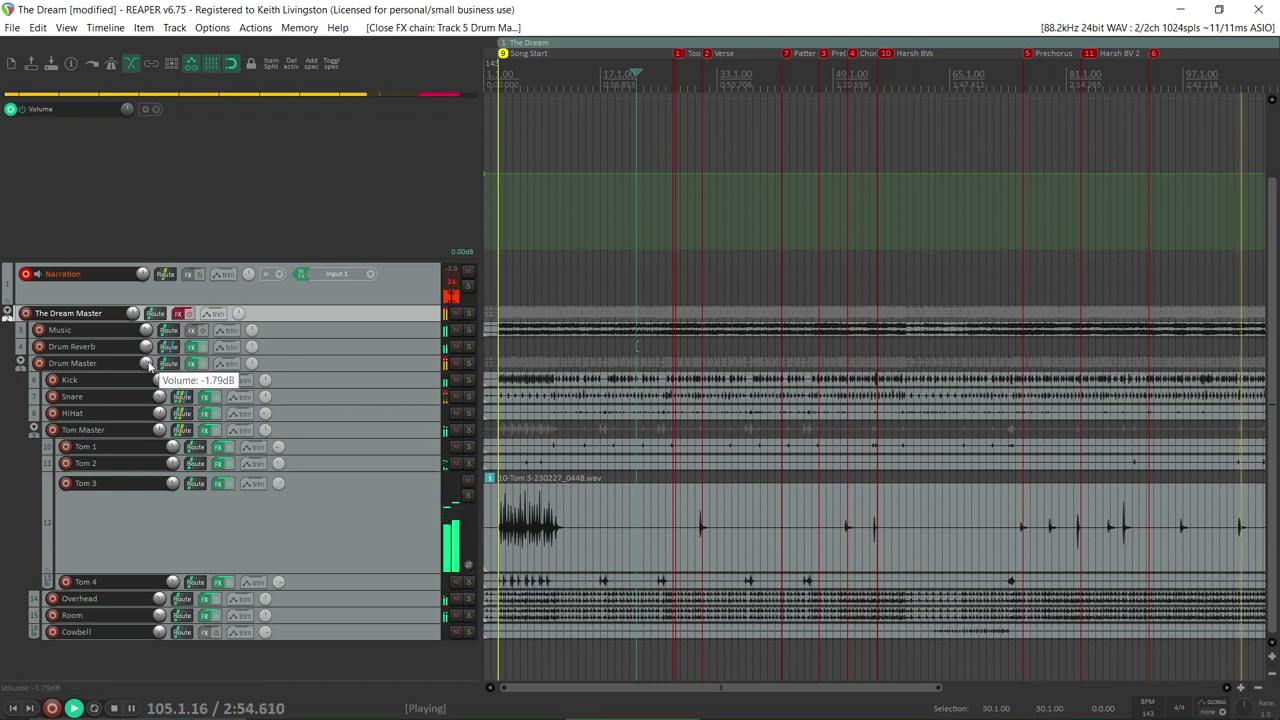
pyautogui.press('space')
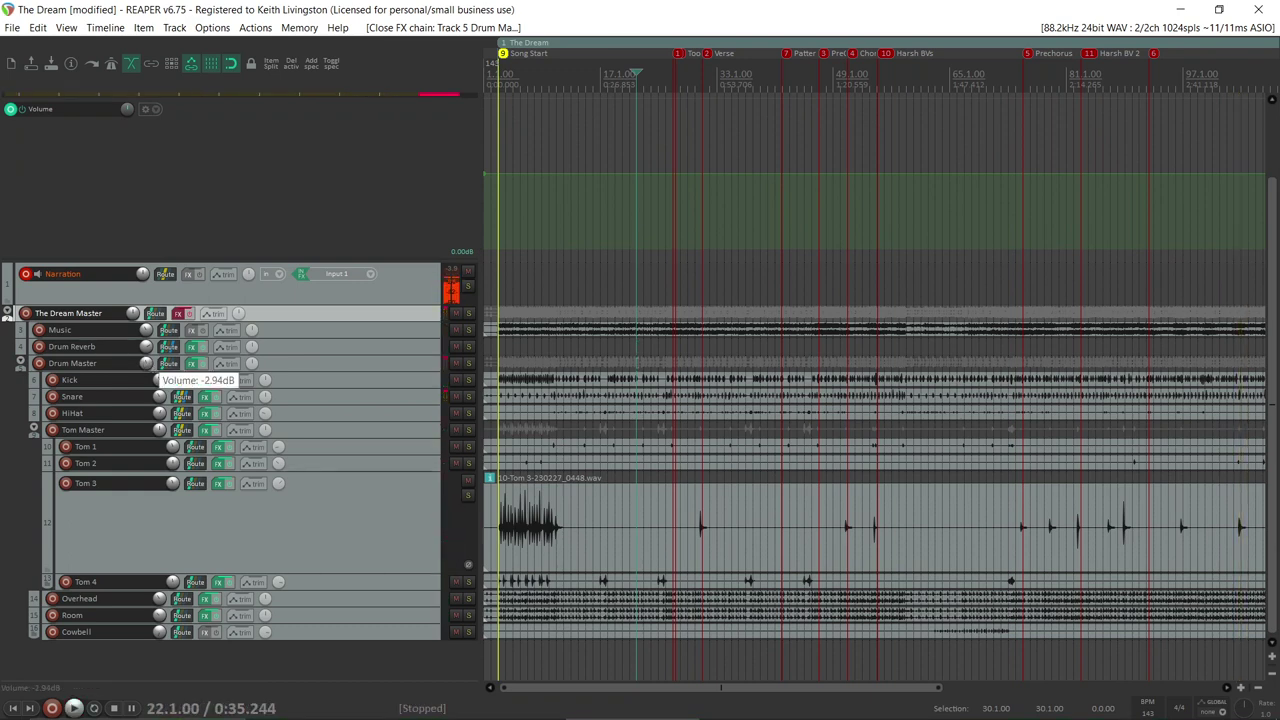
pyautogui.moveTo(158, 378); pyautogui.dragTo(150, 367)
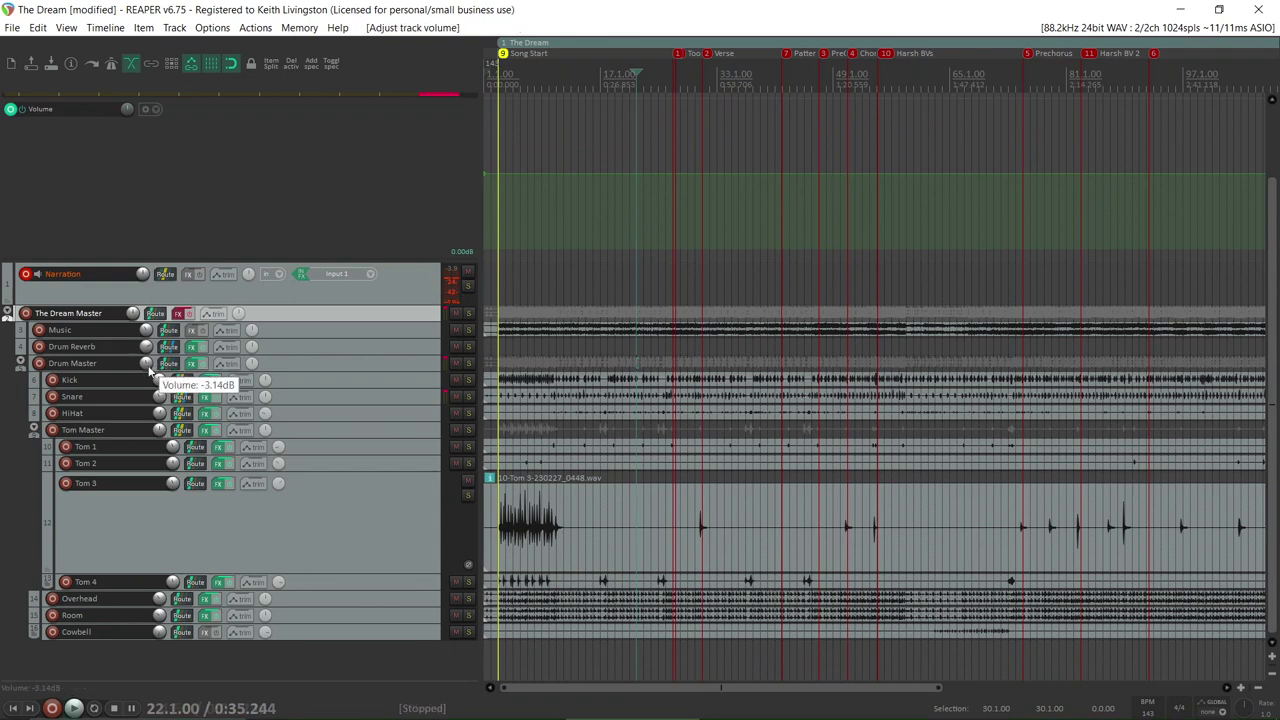
# Step: Play the full mix from the song start and lower the Kick track's volume to -5.63 dB while listening
pyautogui.press('space')
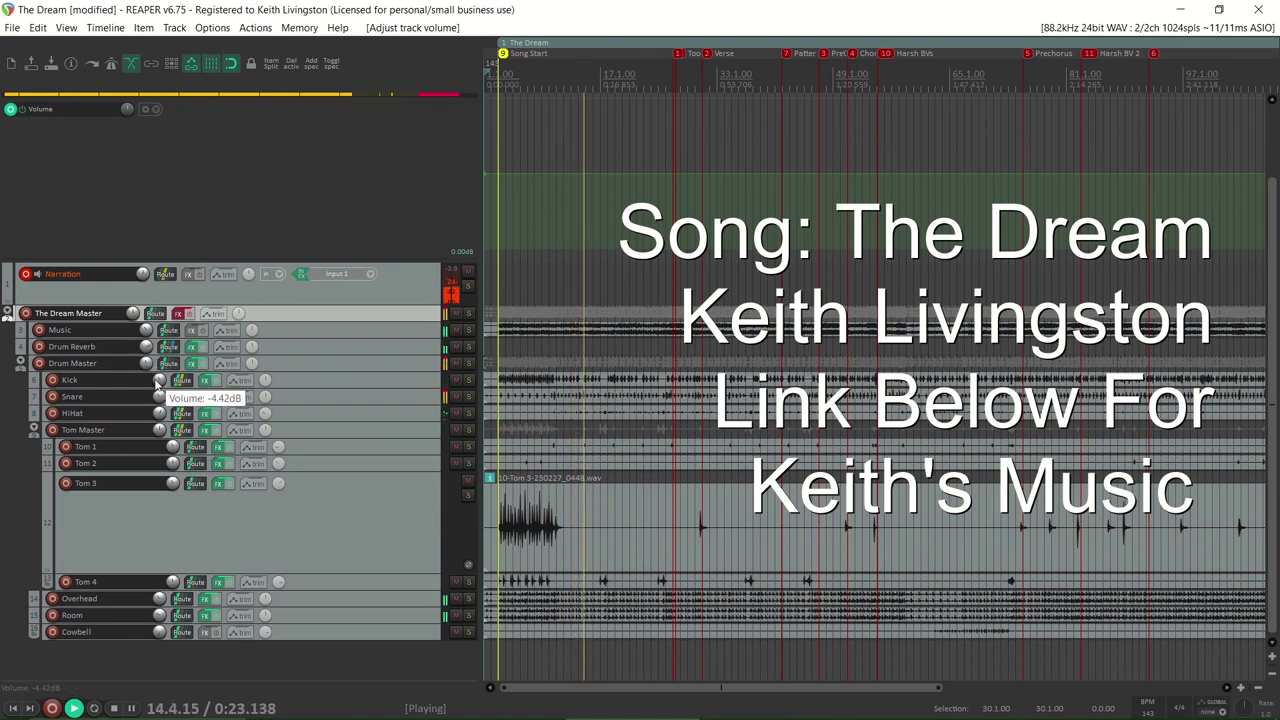
pyautogui.moveTo(162, 382)
pyautogui.moveTo(162, 382); pyautogui.dragTo(162, 390)
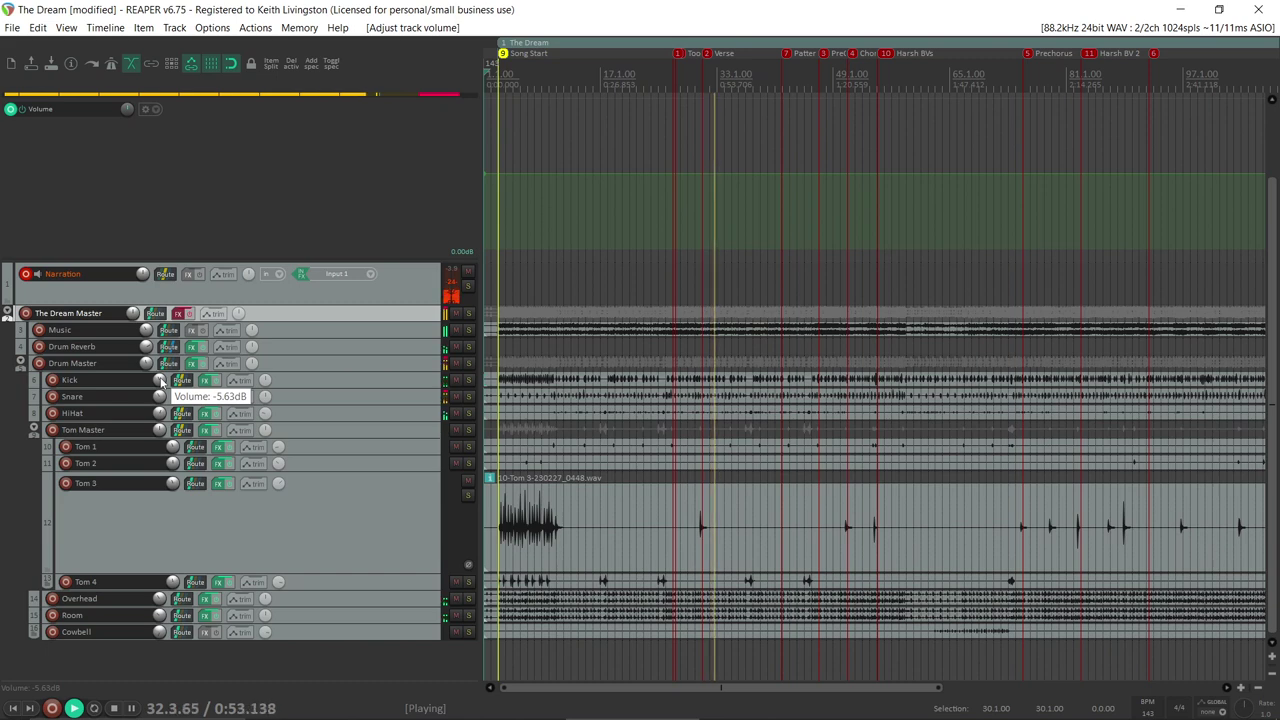
pyautogui.press('space')
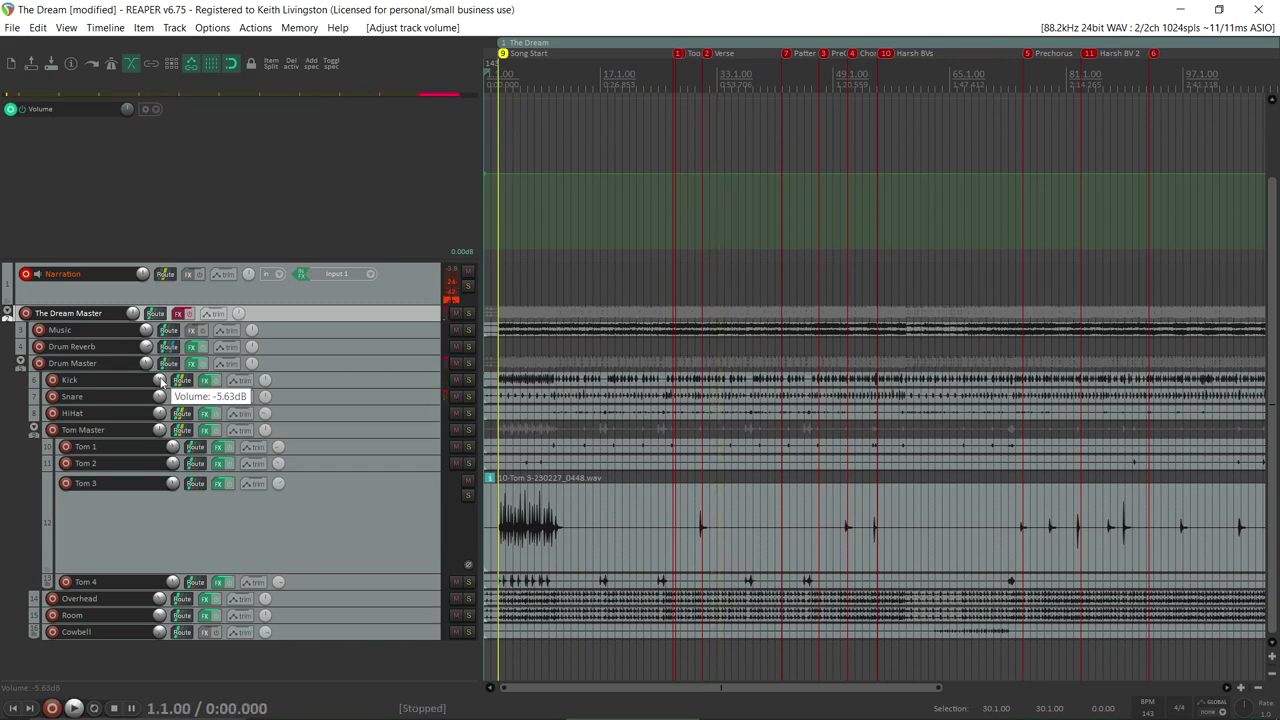